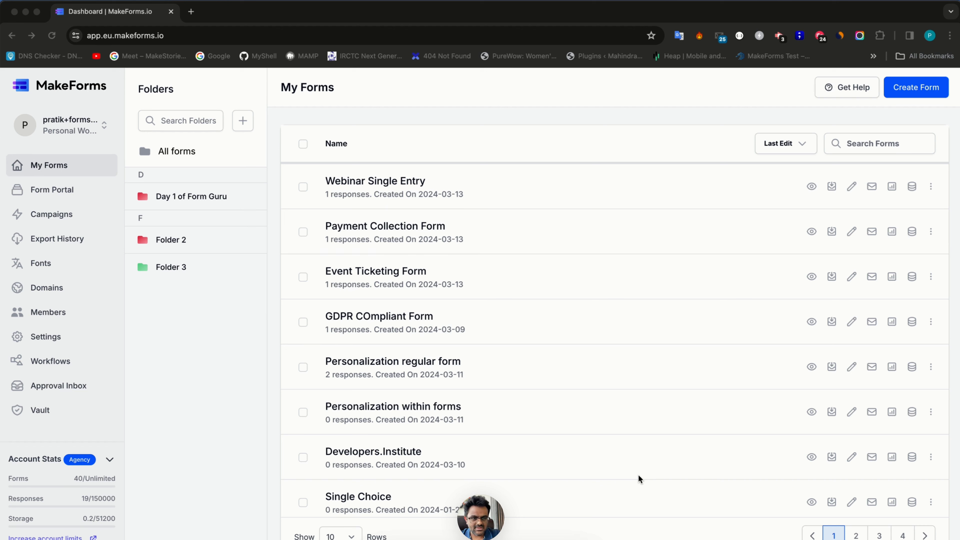
- Begin a new form from the My Forms dashboard with Create Form
left_click(911, 90)
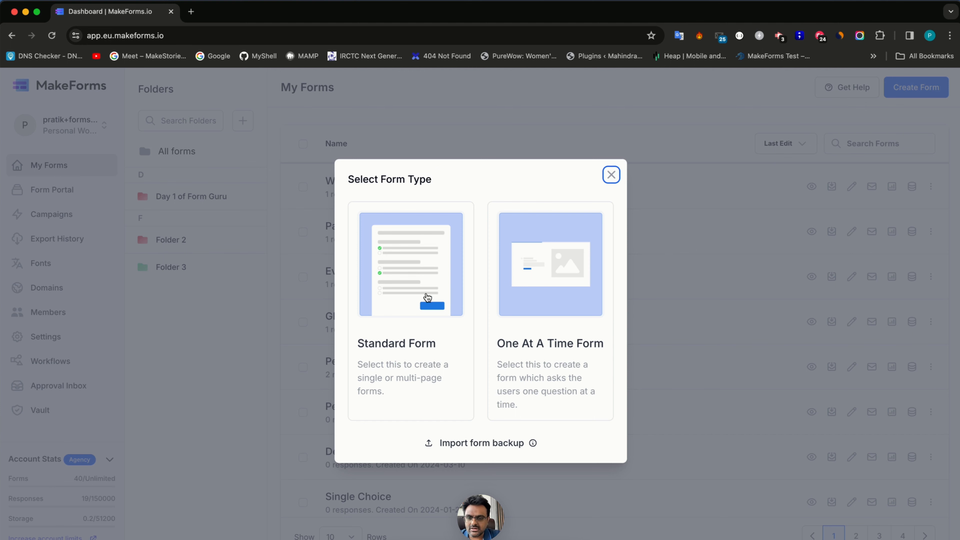
- Create a Standard Form from scratch named 'Digital Agency Quote Form'
left_click(405, 299)
left_click(380, 297)
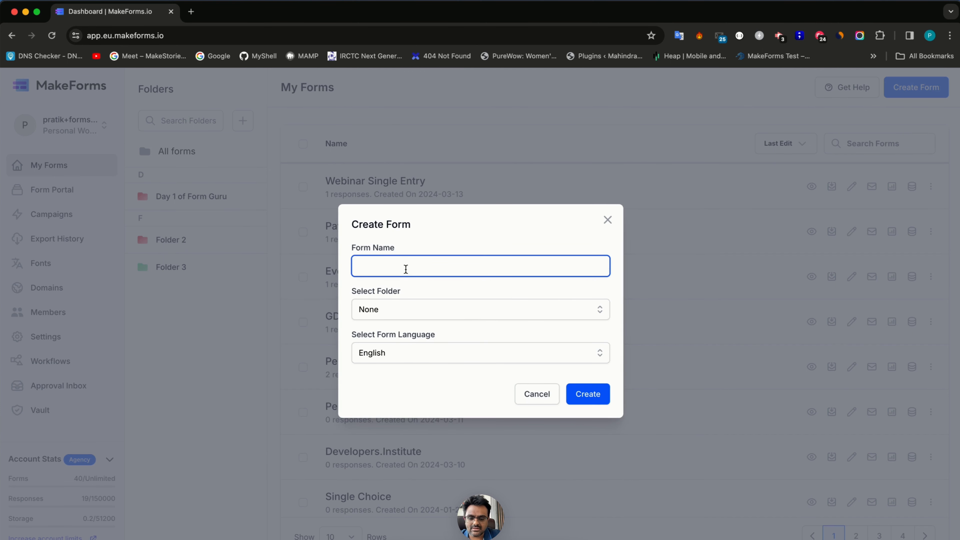
type("website des")
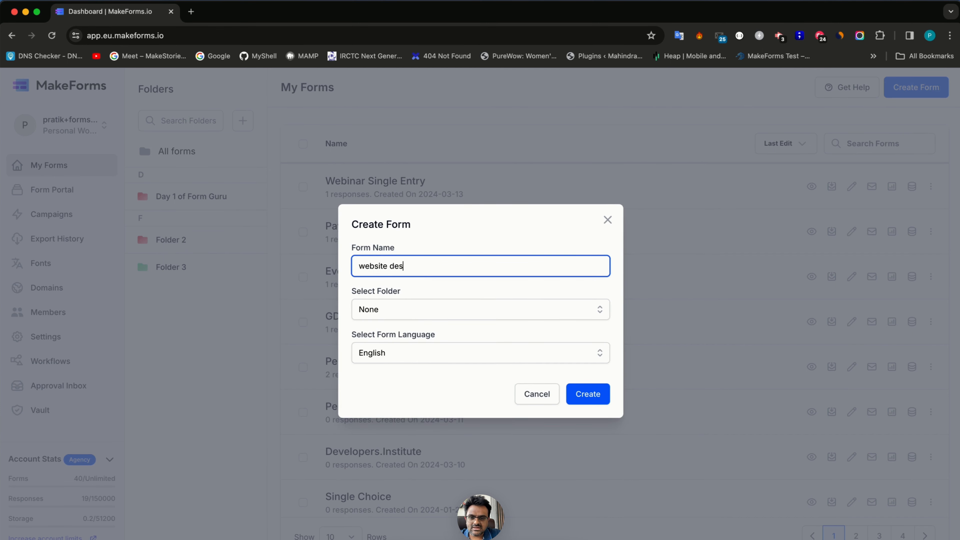
type("igner quote")
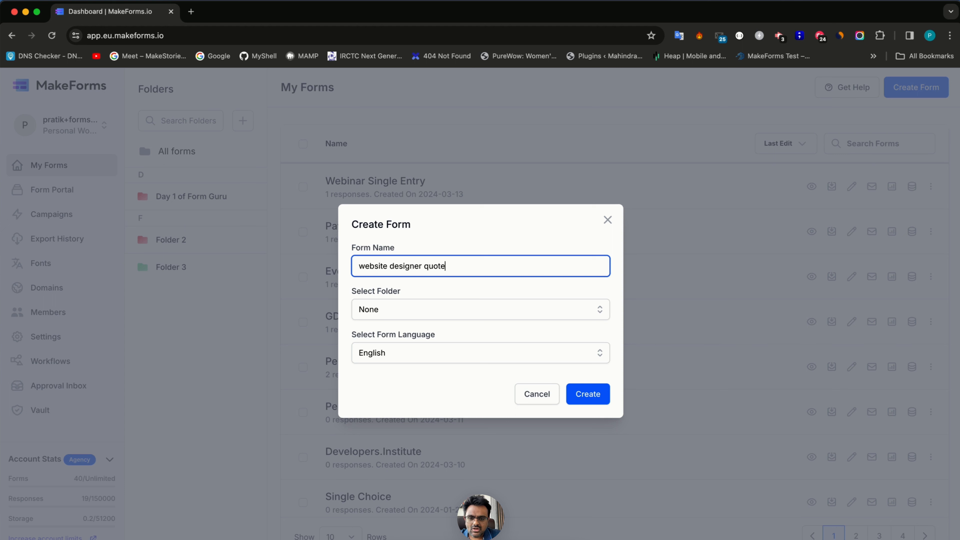
key("super+a")
key("BackSpace")
type("Di")
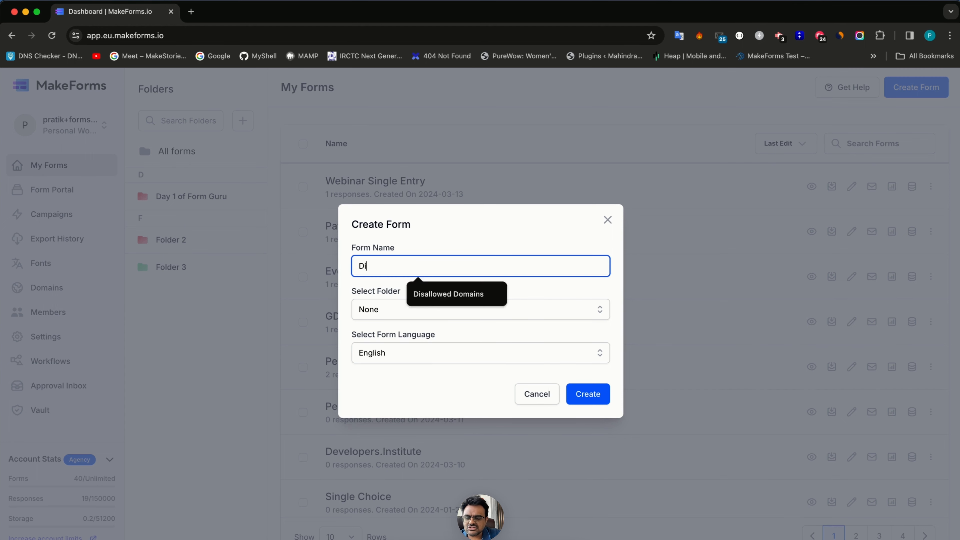
type("gital Agency ")
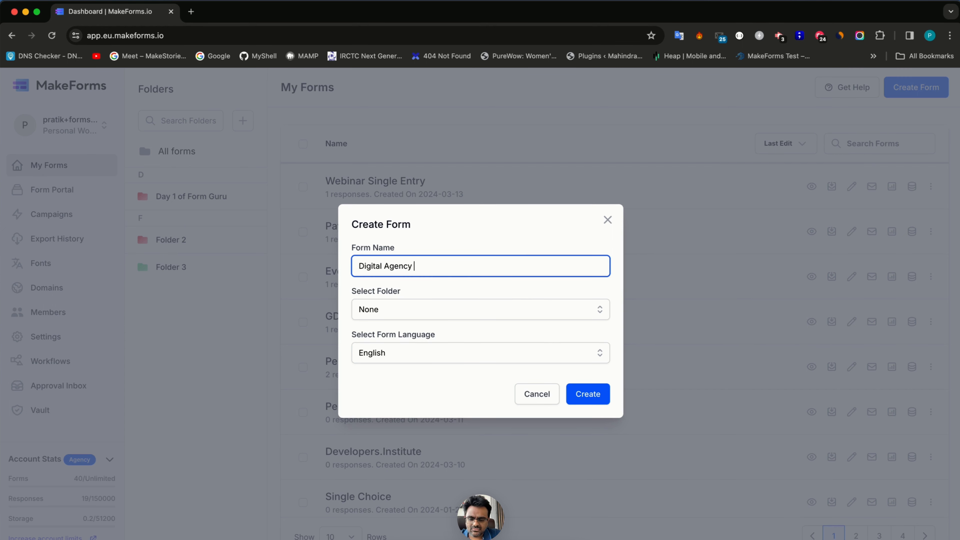
type("Quote Form")
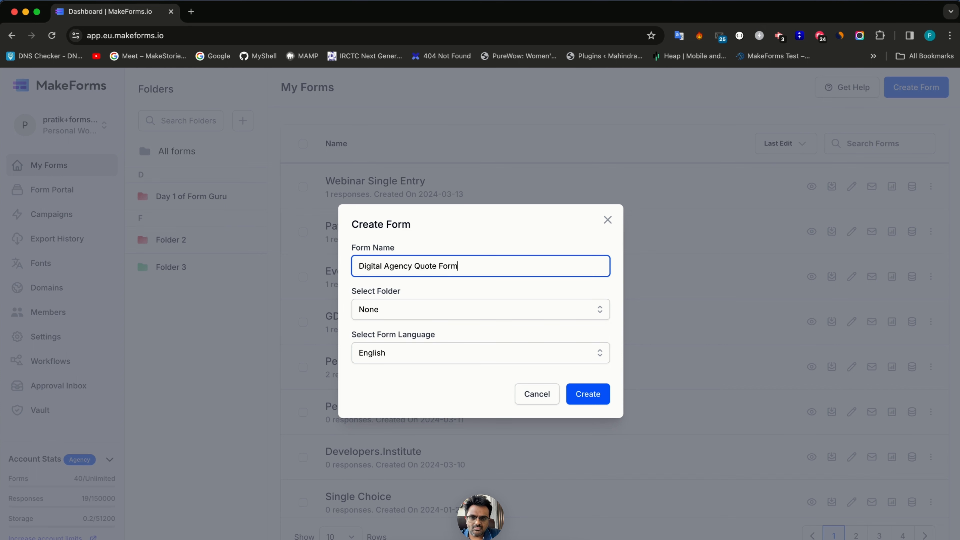
key("Return")
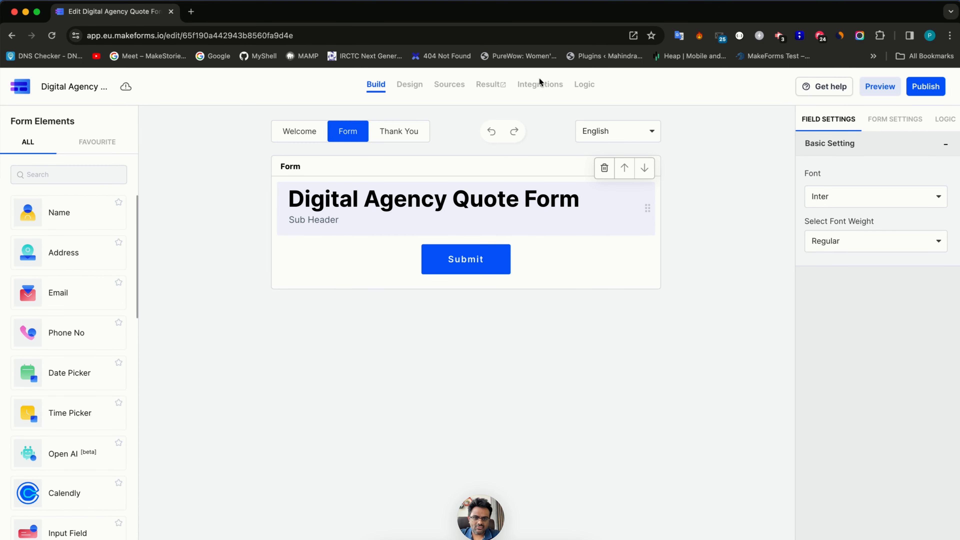
- Delete the default title header block and clear the element search
left_click(605, 168)
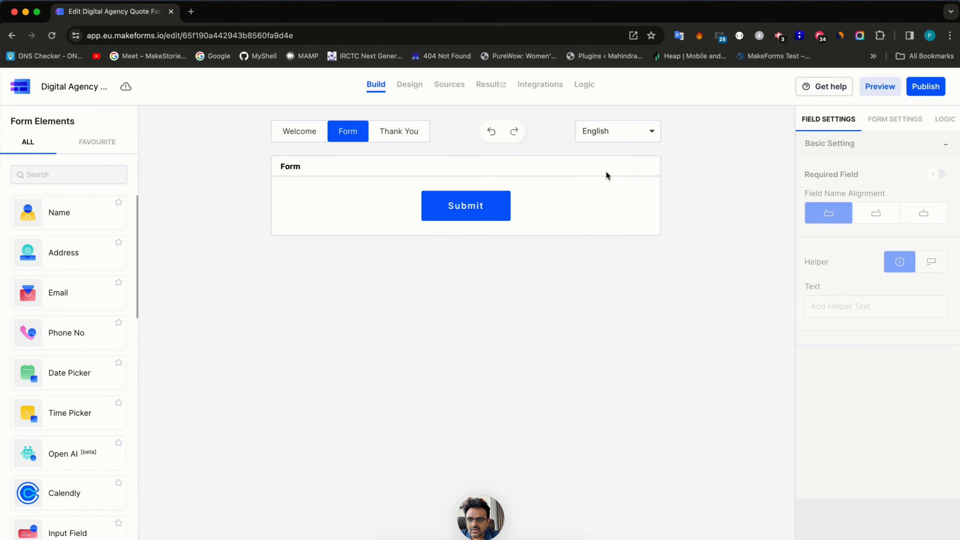
left_click(63, 173)
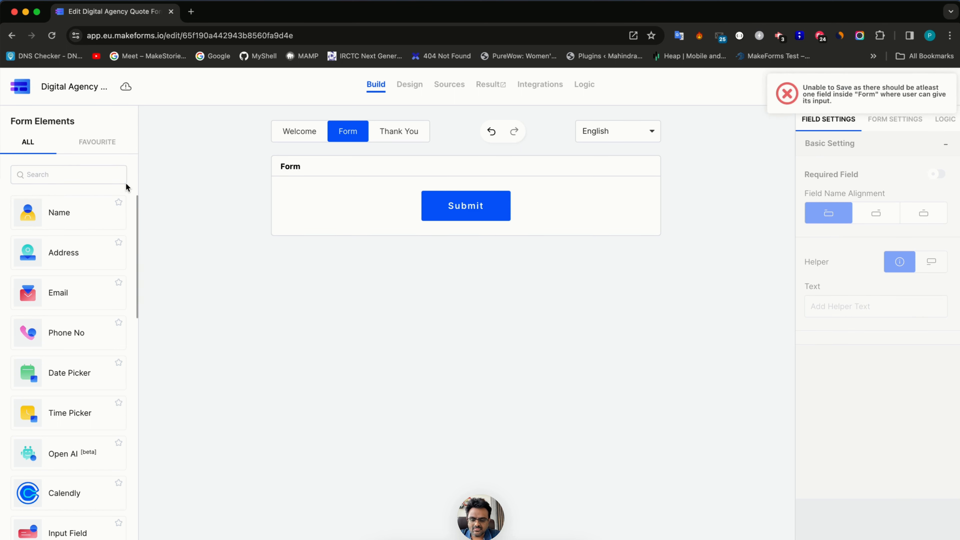
type("Sel")
key("super+a")
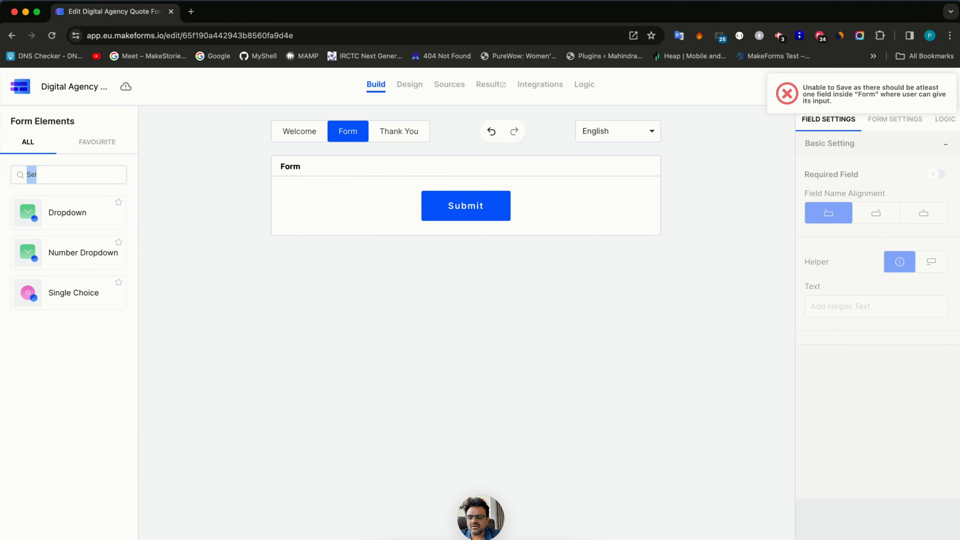
key("BackSpace")
- Add Full Name, Email and Phone Number fields to the form
left_click(90, 211)
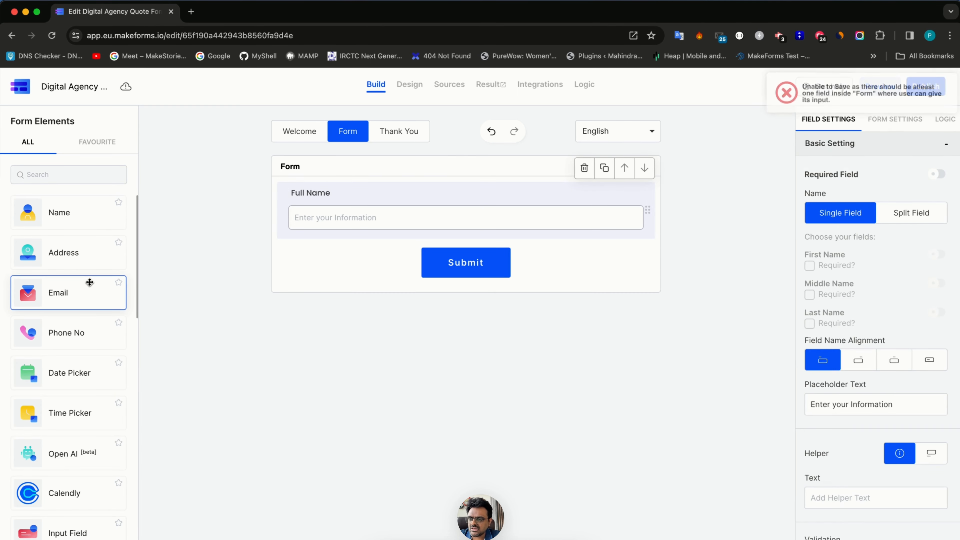
left_click(90, 282)
left_click(94, 333)
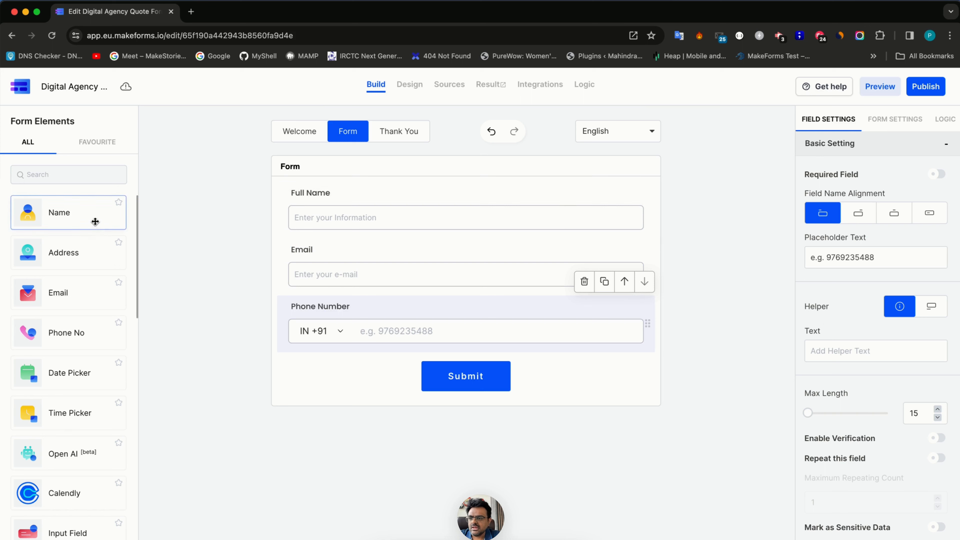
left_click(74, 174)
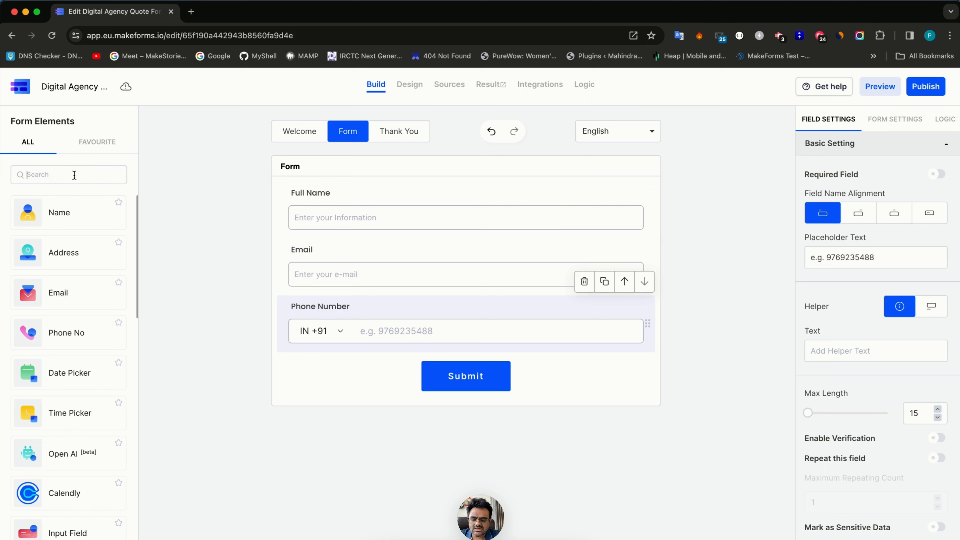
- Insert a page break below Phone Number and name the first page 'Client Details'
type("page")
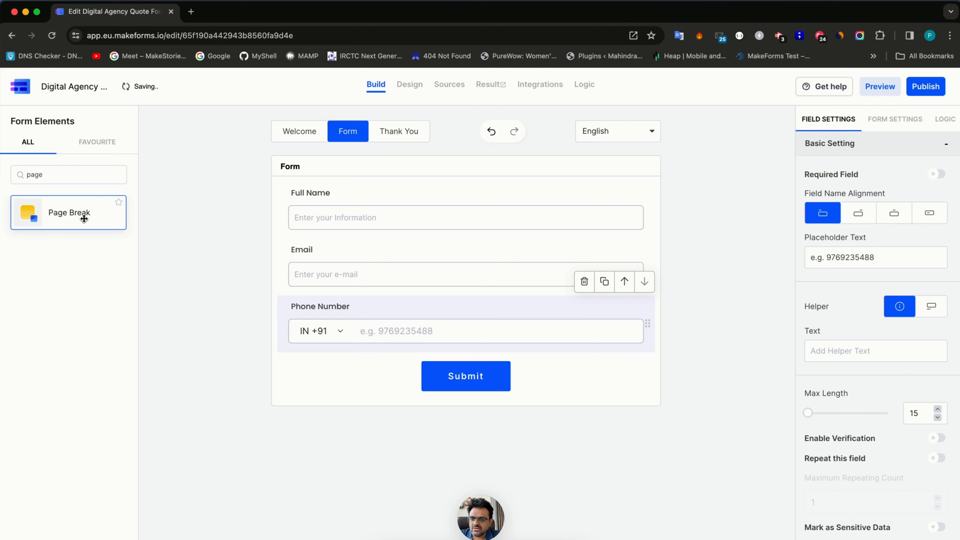
left_click_drag(84, 218, 336, 198)
left_click_drag(62, 221, 330, 340)
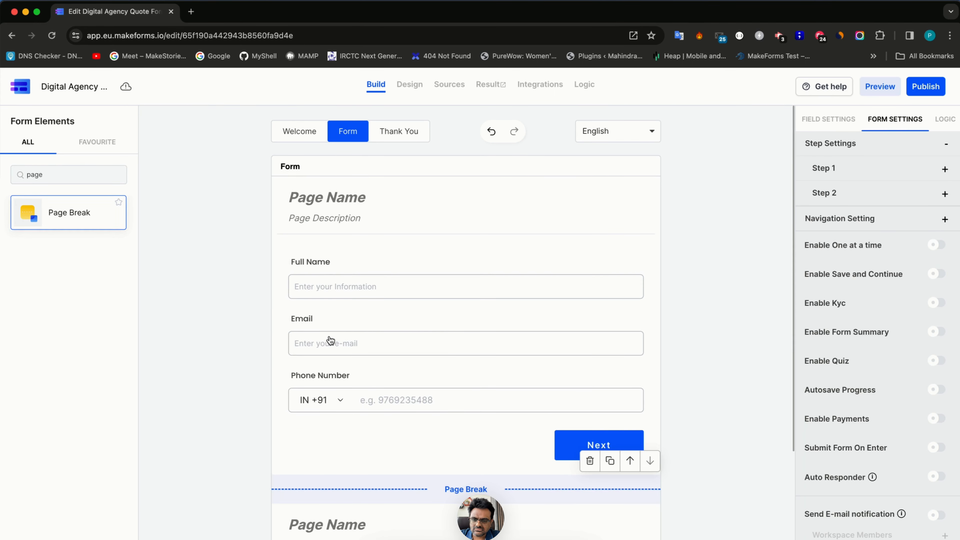
left_click(327, 197)
type("Client ")
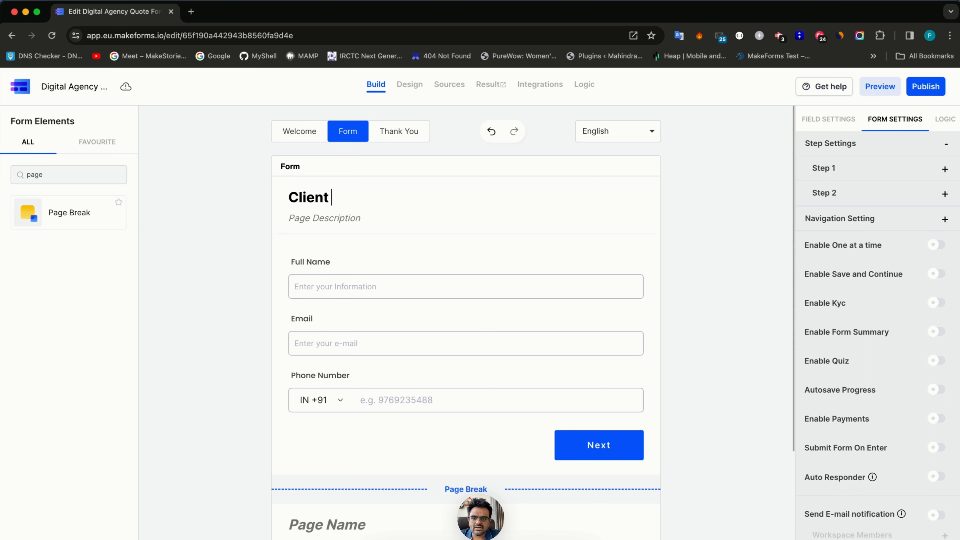
type("Details")
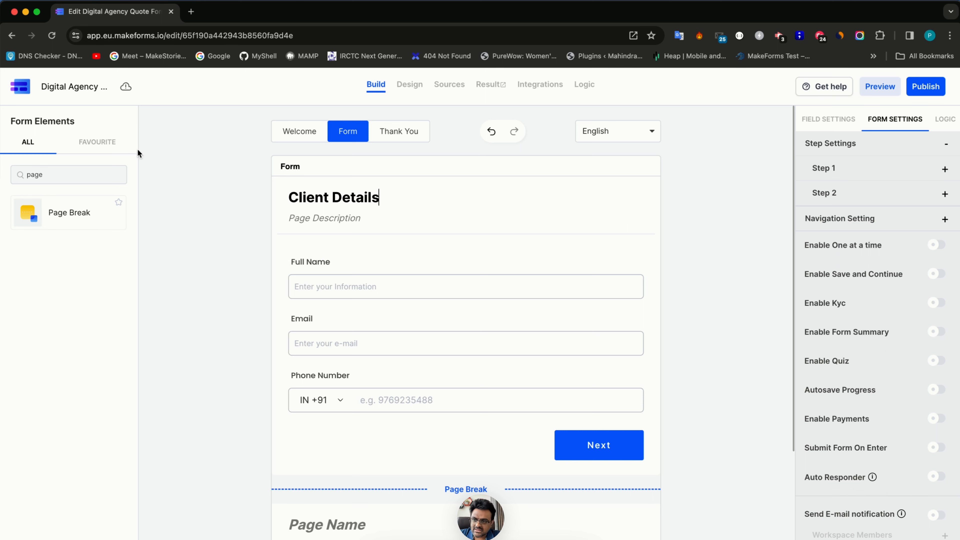
- Place a Single Choice (Radio) question on the second page
double_click(81, 179)
key("BackSpace")
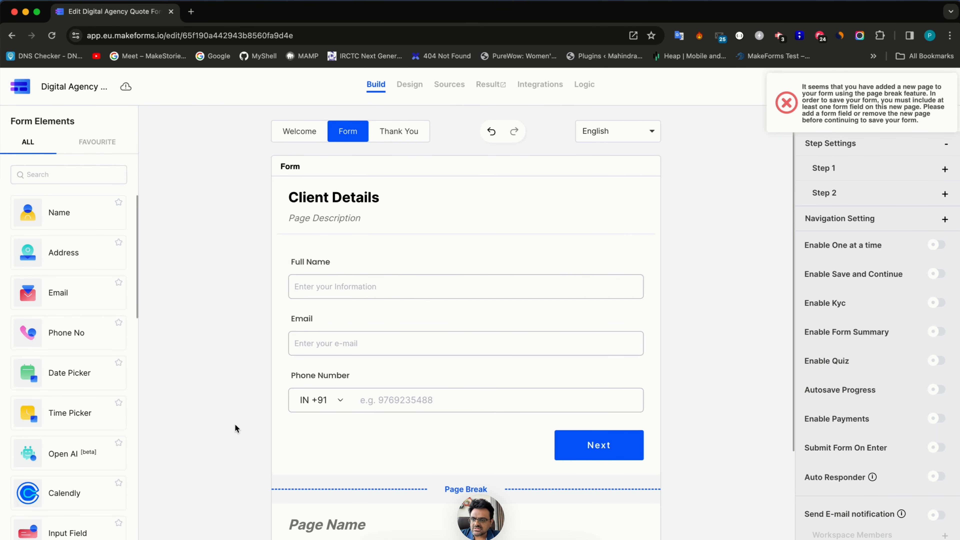
scroll(322, 418, "down", 3)
scroll(75, 397, "down", 3)
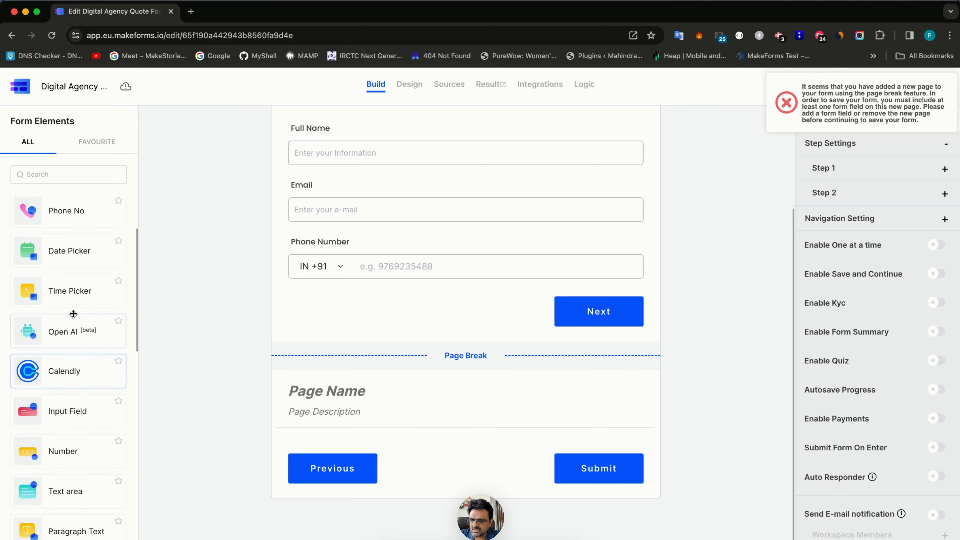
scroll(72, 416, "up", 3)
scroll(70, 357, "down", 6)
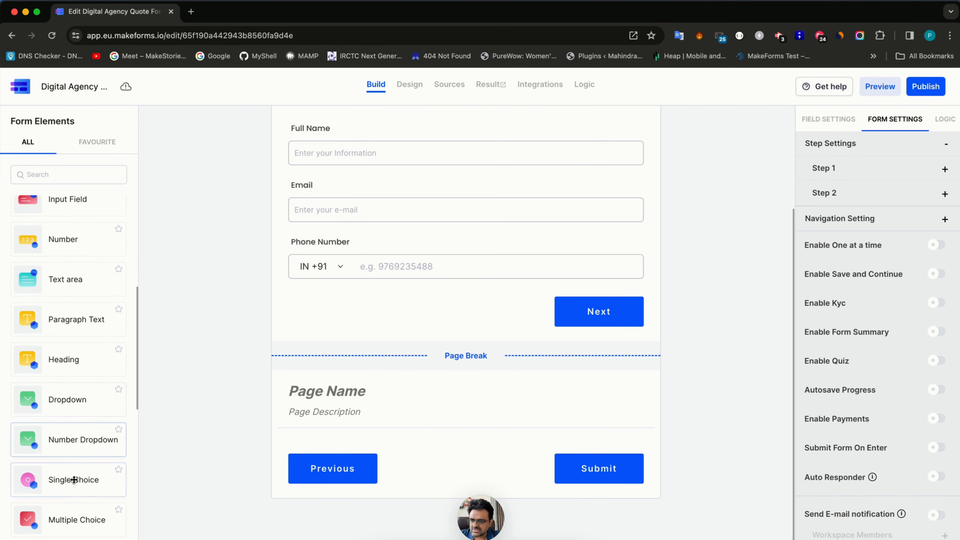
left_click_drag(71, 471, 386, 285)
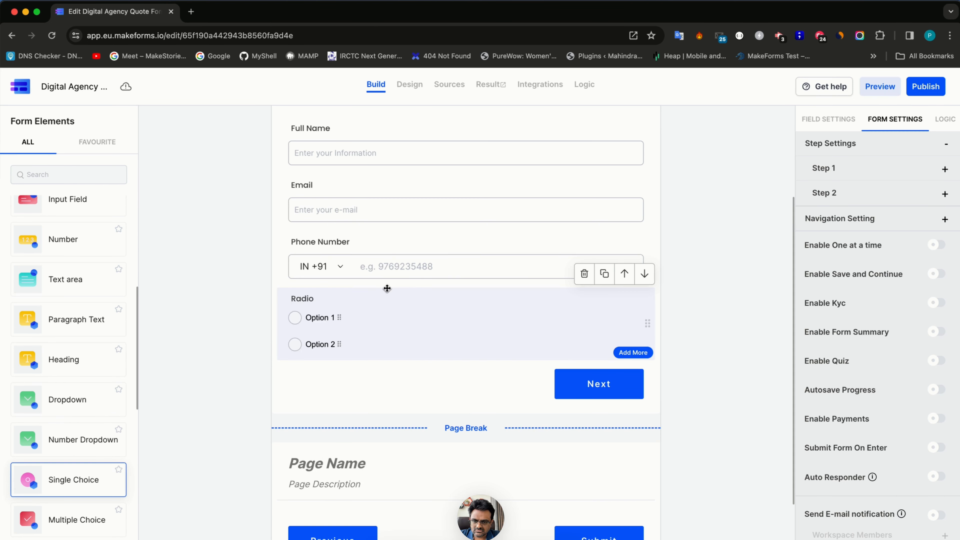
left_click(644, 274)
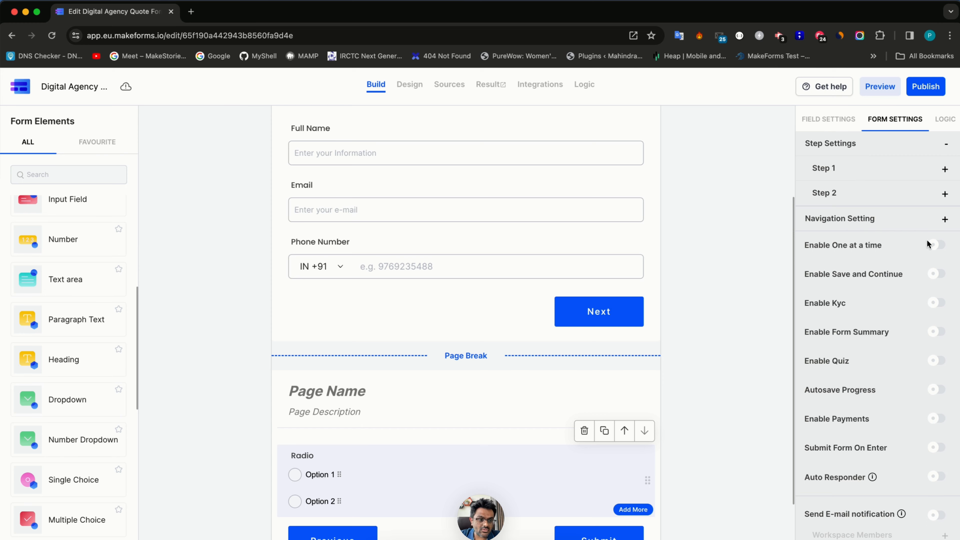
- Try the one-question-at-a-time layout, turn it back off, and delete the page break
left_click(935, 245)
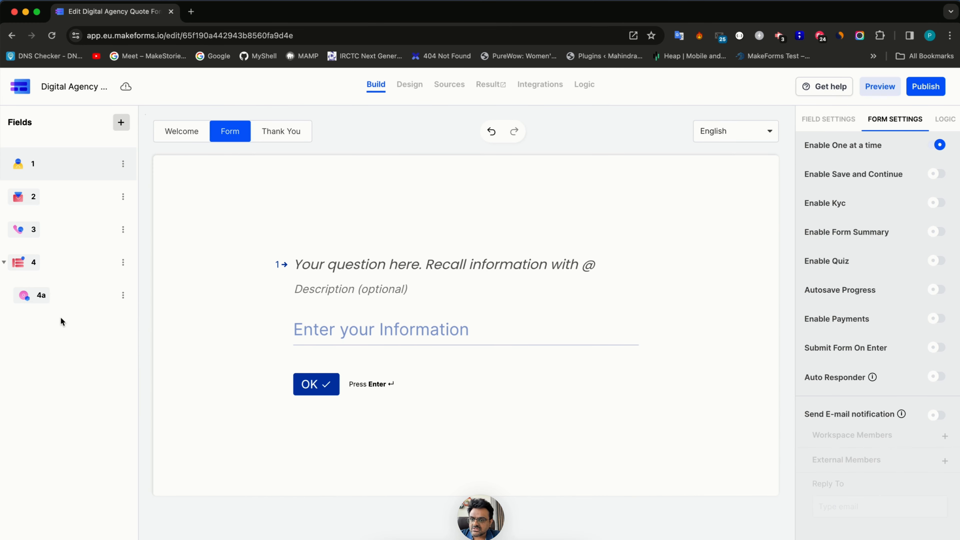
left_click(5, 264)
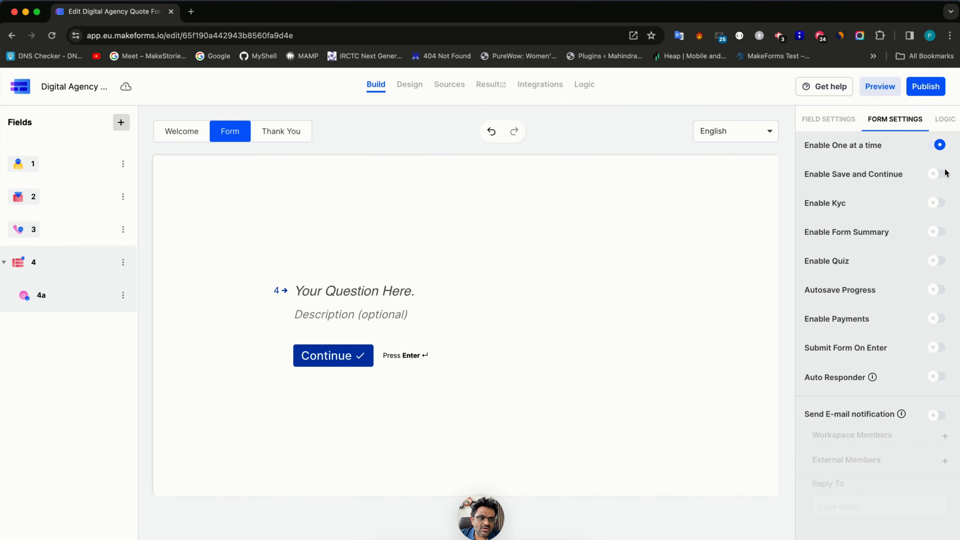
left_click(939, 145)
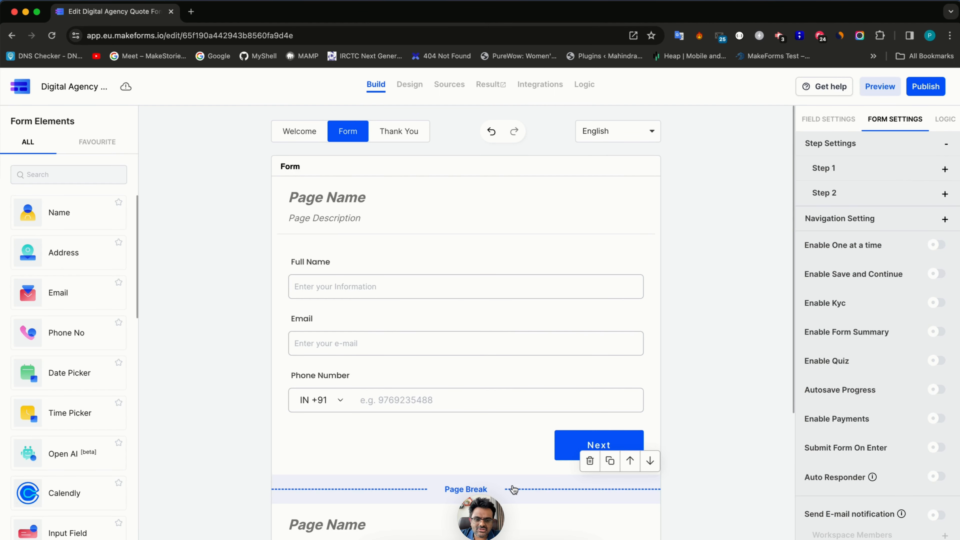
left_click(590, 461)
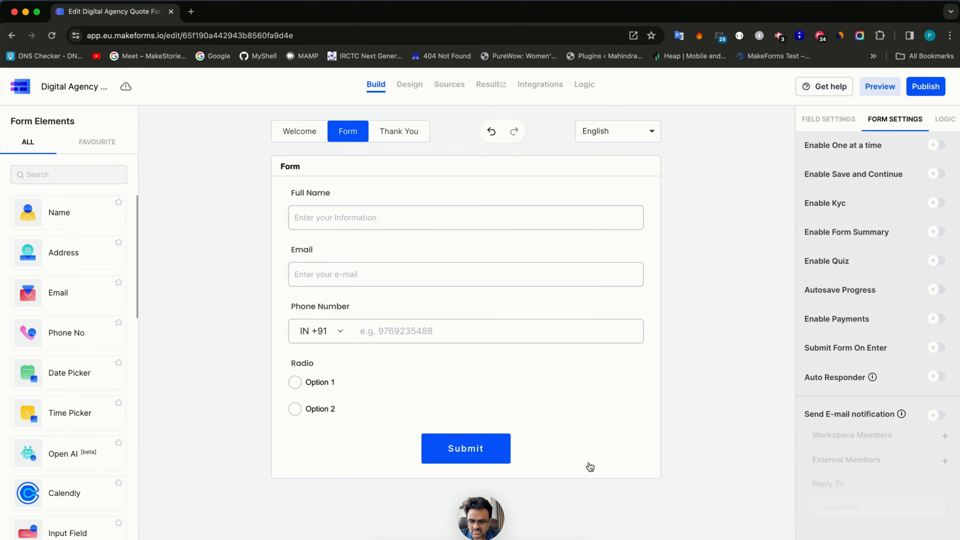
- Erase the Radio question's label text
left_click(319, 365)
double_click(319, 365)
key("BackSpace")
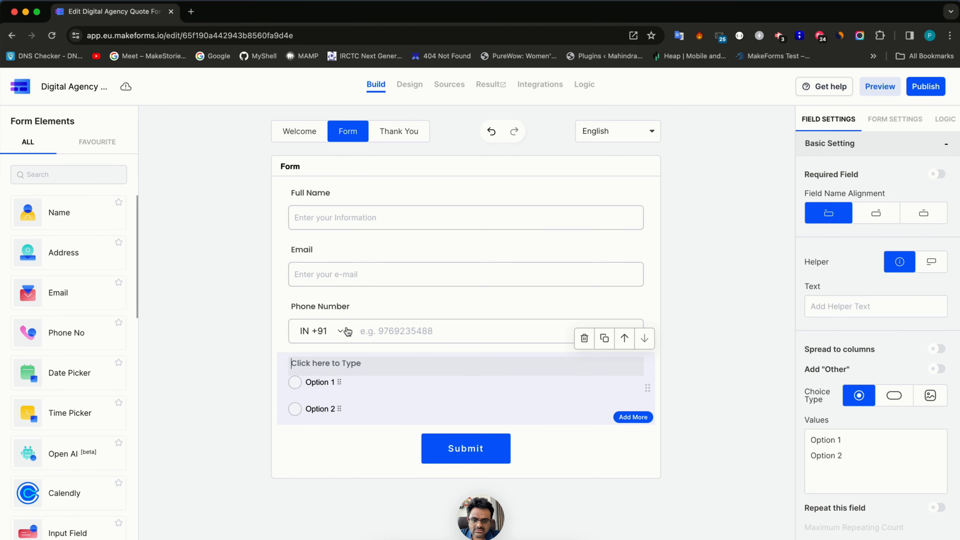
- Swap the Radio field for a Multiple Choice question labelled 'Select all the services that you wish to avail from our agency'
left_click(584, 338)
left_click(56, 174)
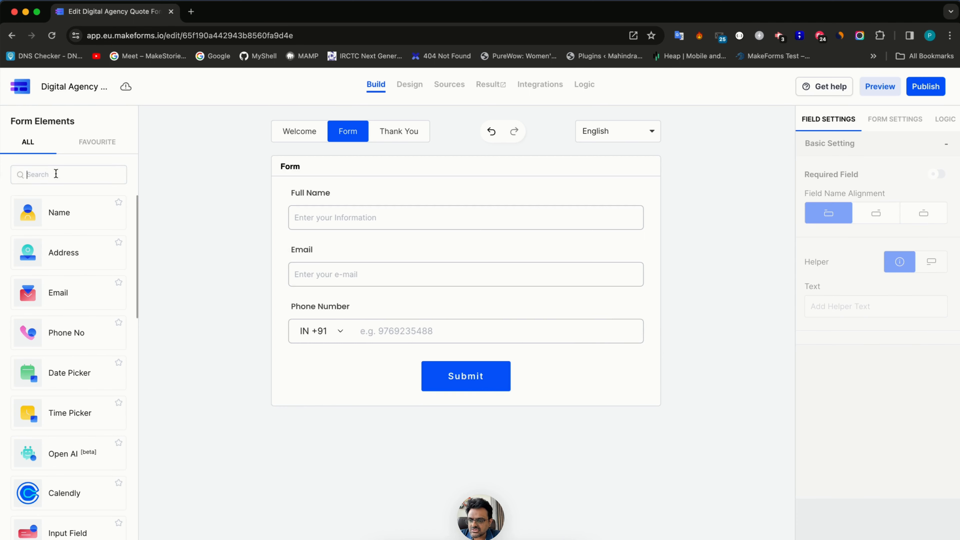
type("mul")
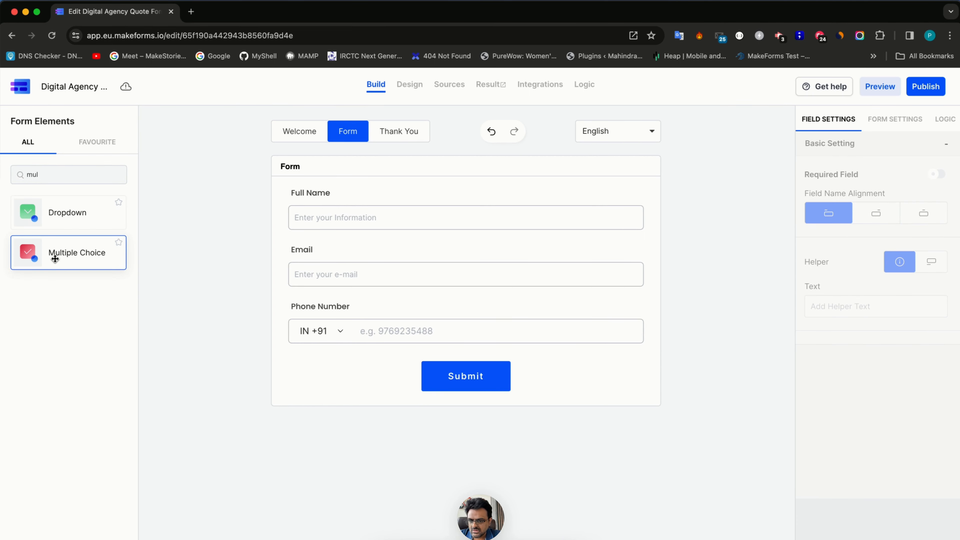
left_click(55, 261)
triple_click(327, 364)
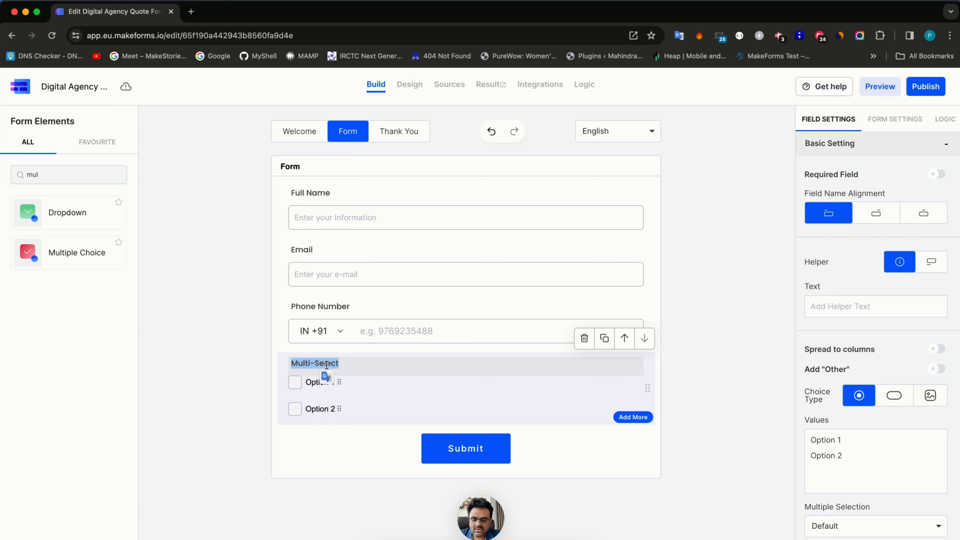
type("Select all the ser")
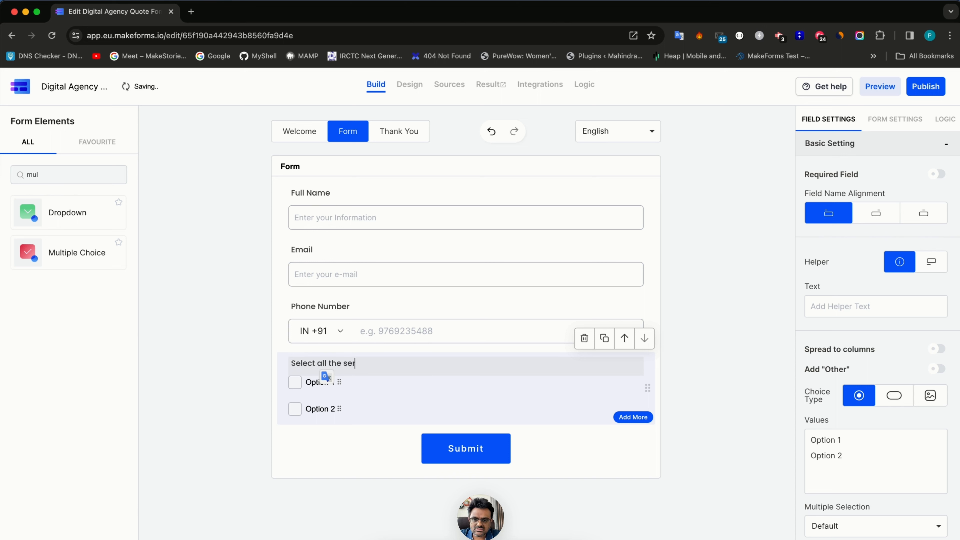
type("vices that you wish t")
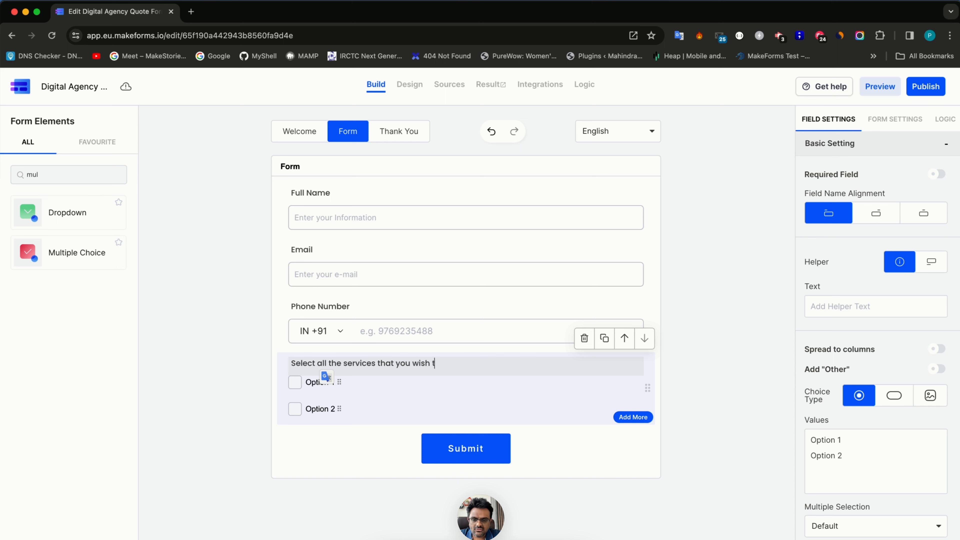
type("o")
type(" avai")
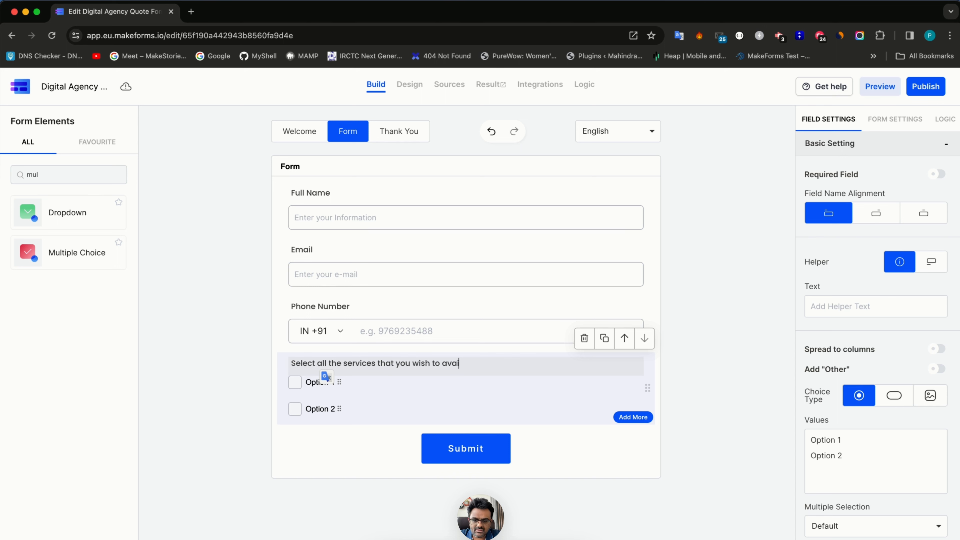
type("l from our agency")
left_click_drag(845, 471, 741, 412)
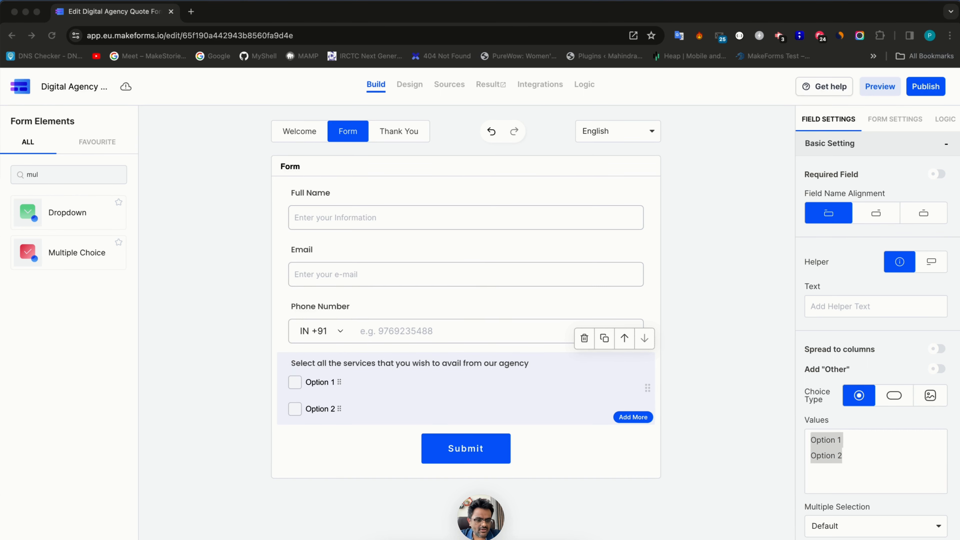
- List the options Website Designing, CMS Implementation, Content Management, SEO, Adwords and Social Media Marketing
left_click(875, 481)
type("Website")
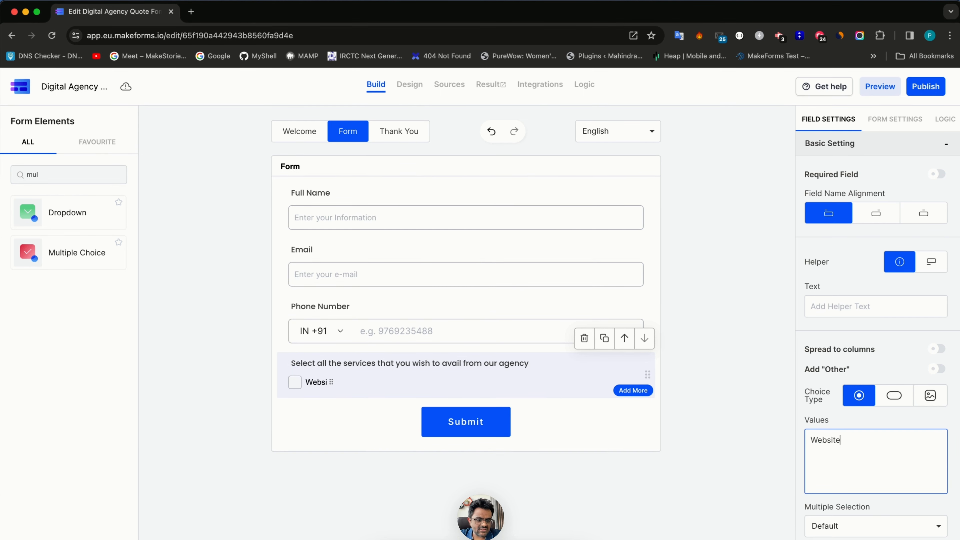
type(" Designing")
key("Return")
type("CMS")
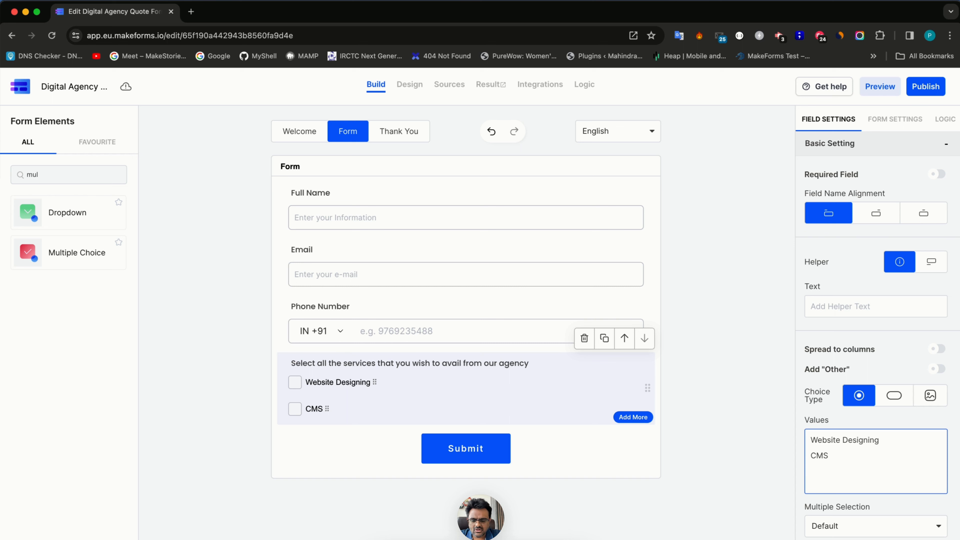
key("Return")
type("Content")
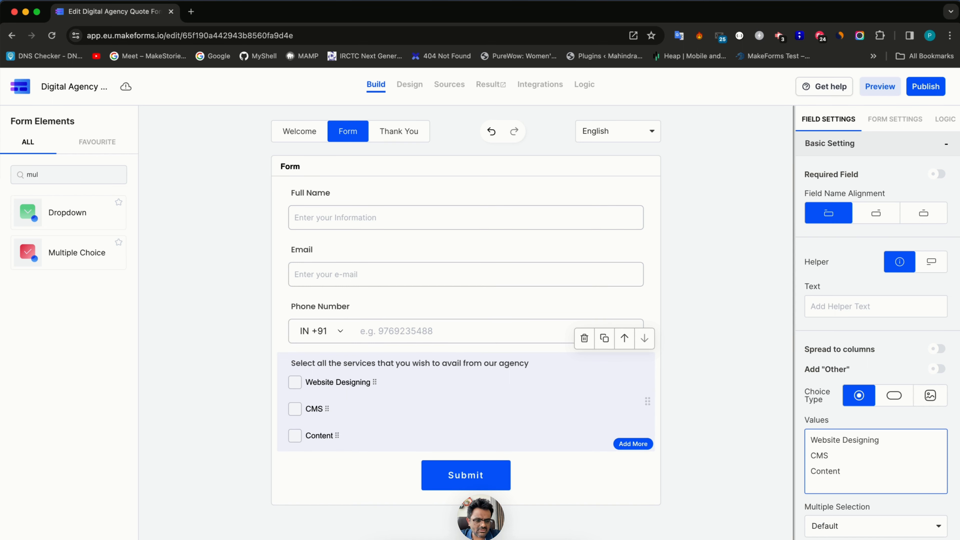
type("Implementation")
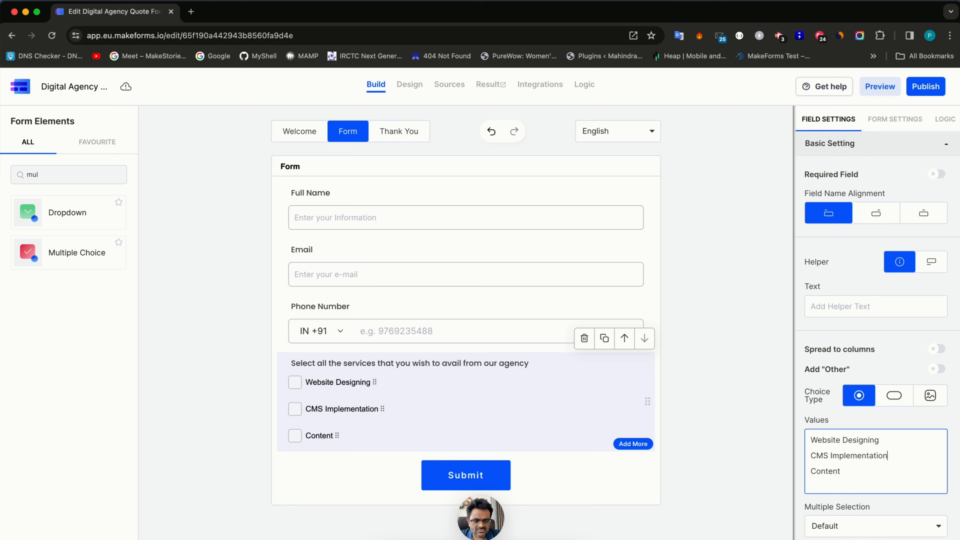
key("Down")
type("Management")
key("Return")
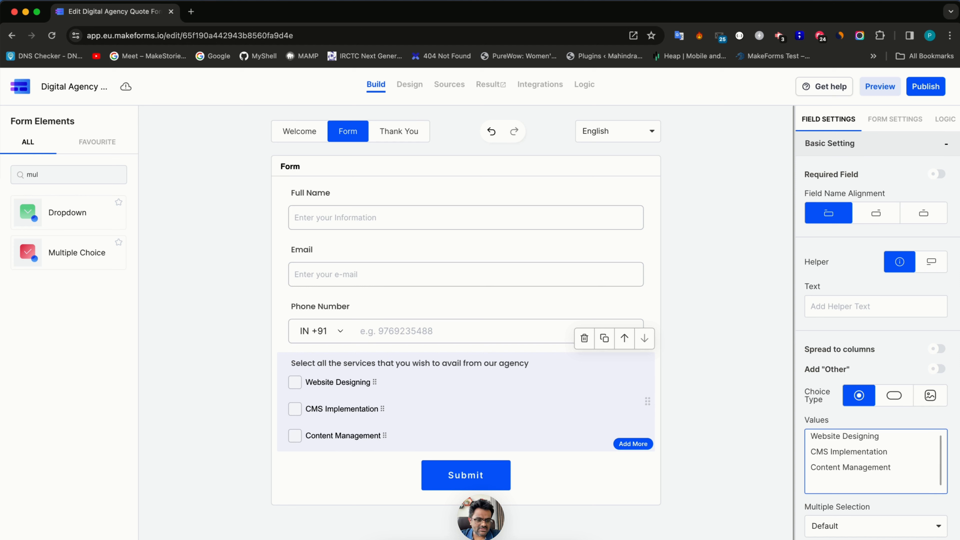
type("SEO")
key("Return")
type("Adwor")
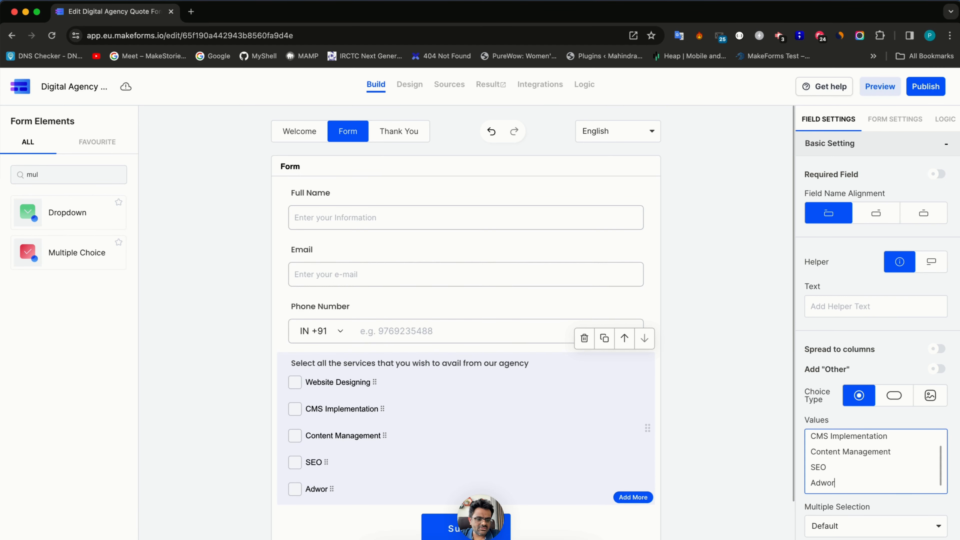
type("ds")
key("Return")
type("Social Media ")
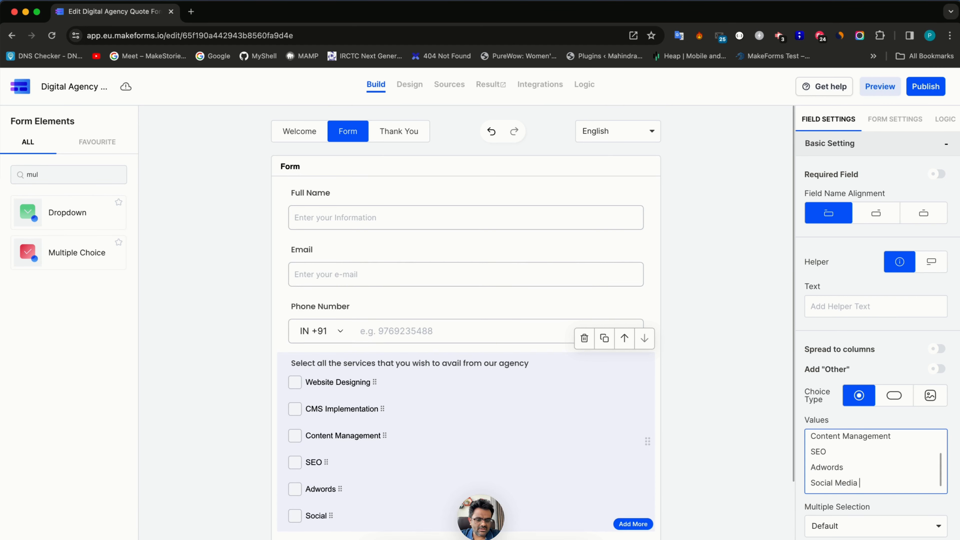
type("Marketing")
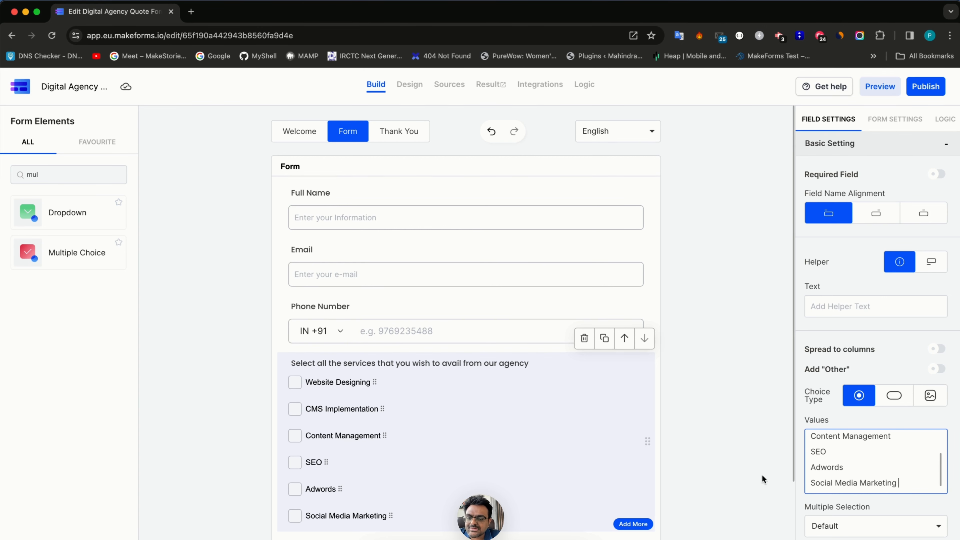
scroll(431, 393, "down", 2)
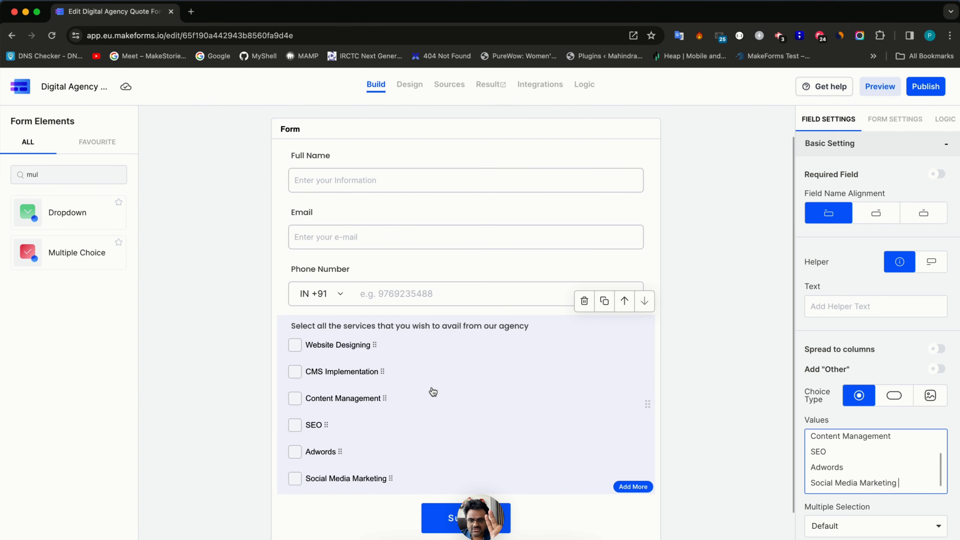
- Clear the 'mul' term from the Form Elements search box
double_click(48, 173)
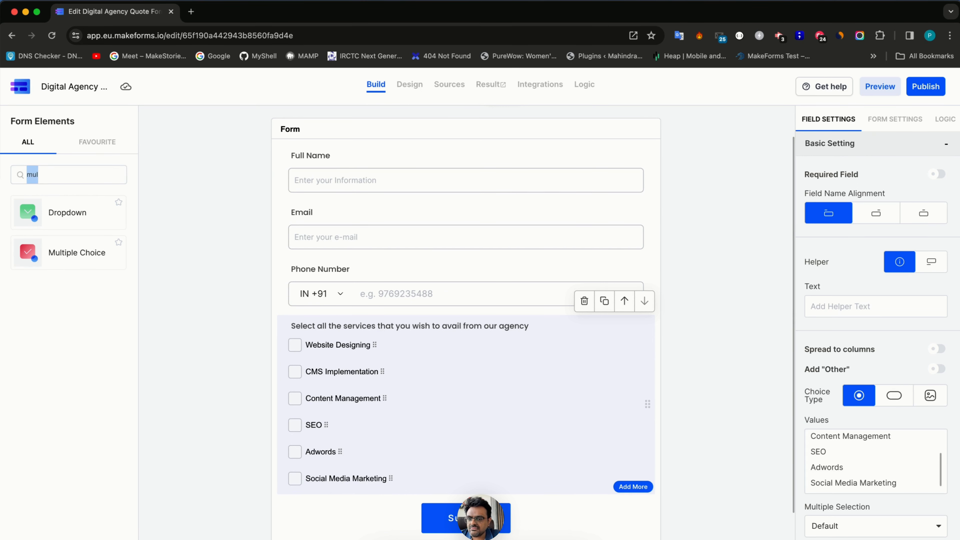
key("BackSpace")
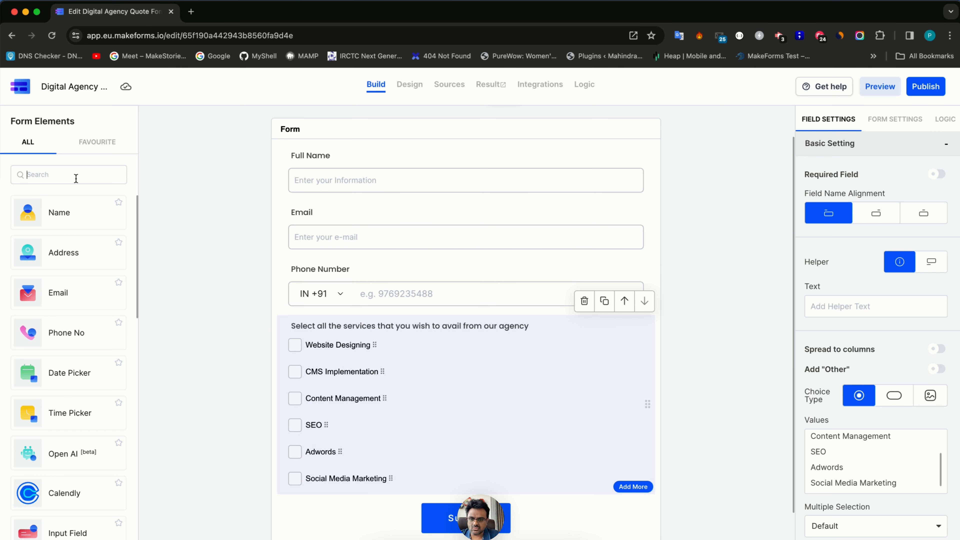
key("super+Tab")
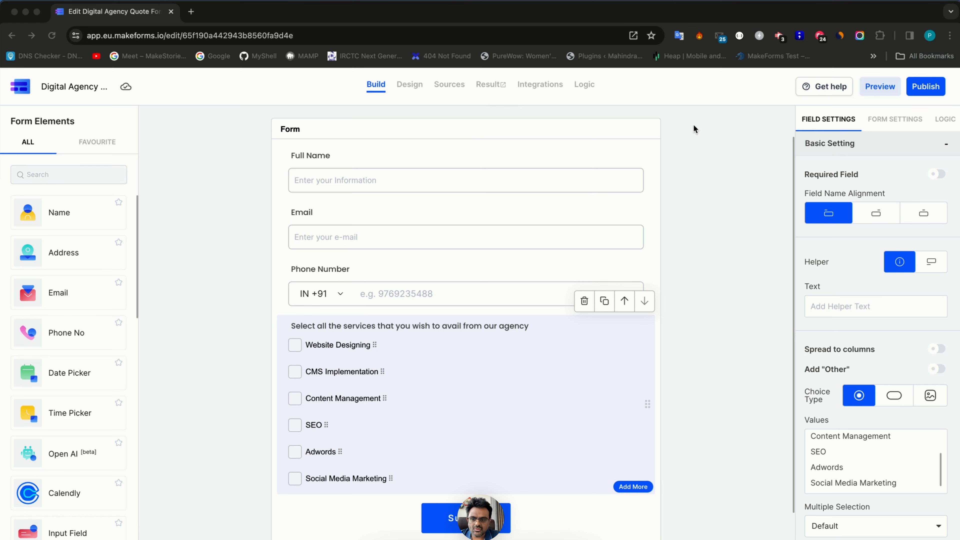
left_click(63, 175)
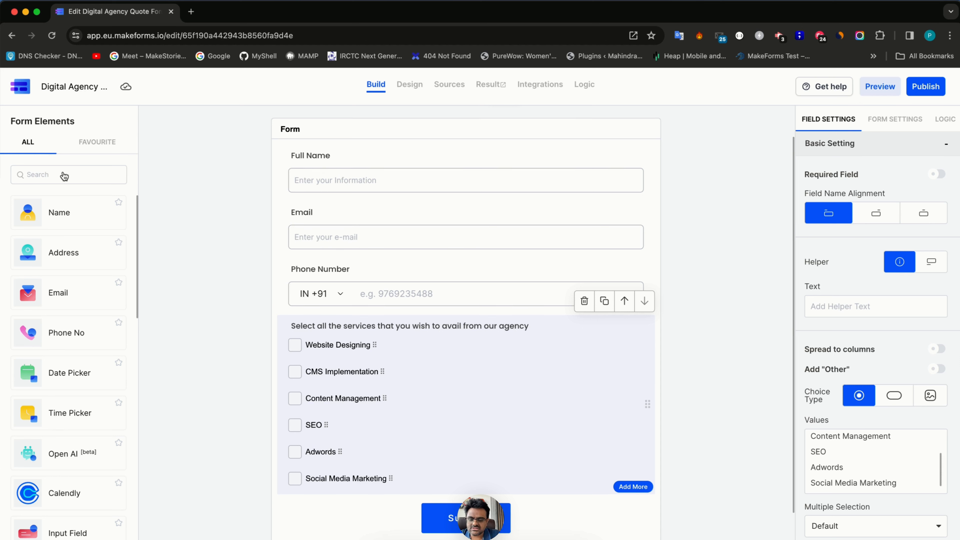
- Add a single choice question labelled 'Website Designing' below the services question
type("selec")
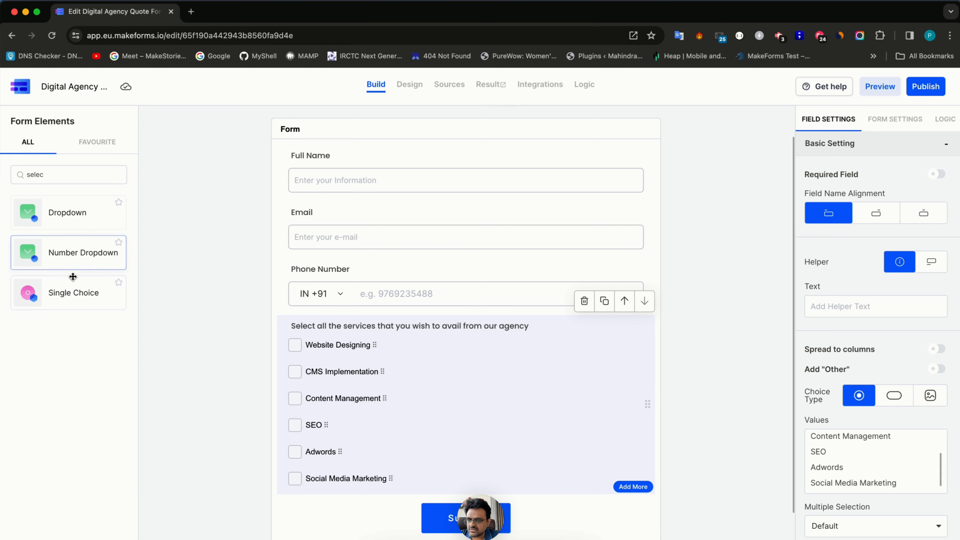
left_click(72, 296)
scroll(326, 414, "down", 3)
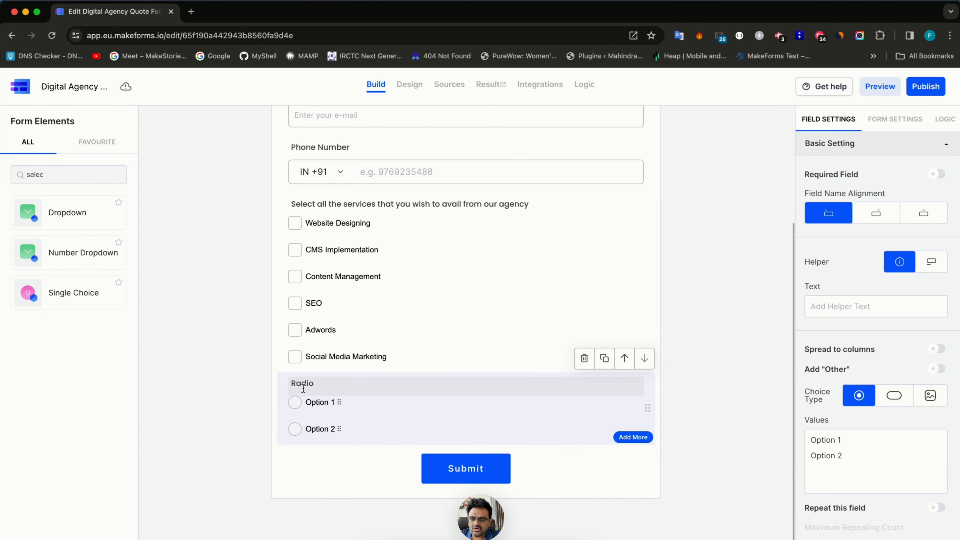
double_click(306, 379)
type("Websi")
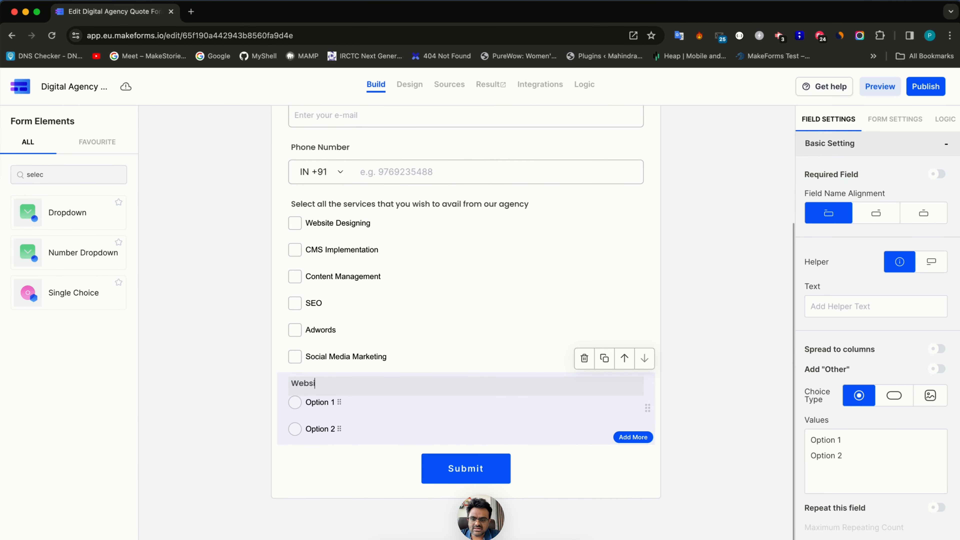
type("te Designing")
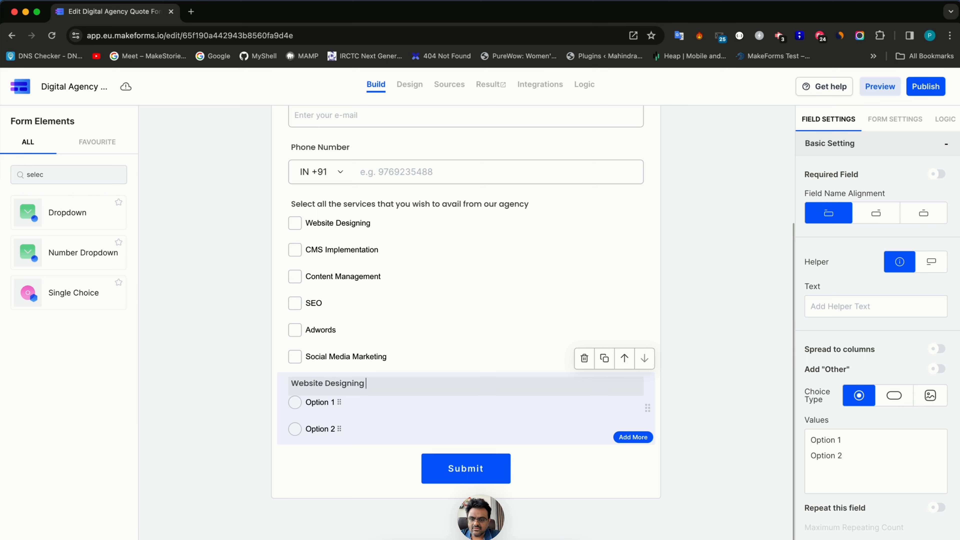
- Set its options to 5 pages [ $500 ], 10 pages [ $900 ] and 15 pages [ $1200 ]
left_click_drag(884, 481, 769, 416)
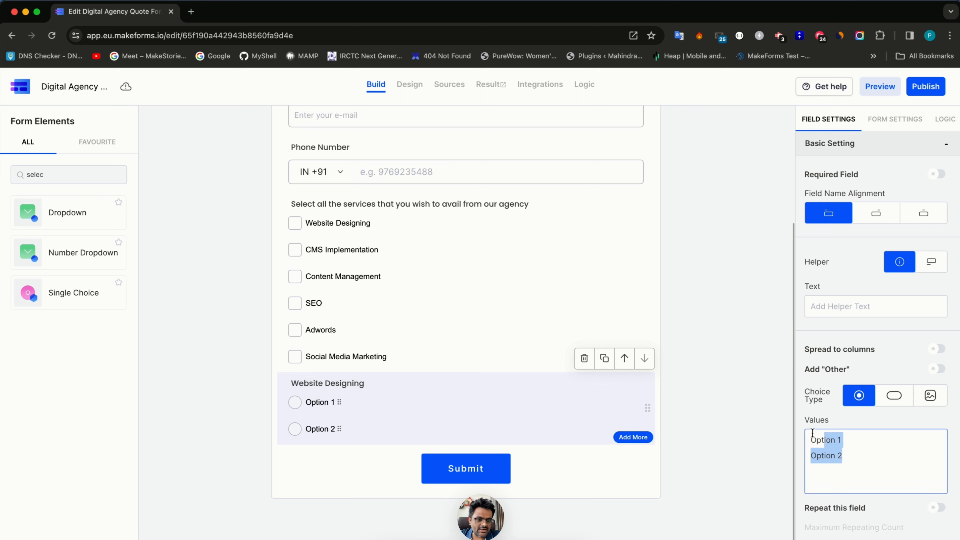
type("5 page")
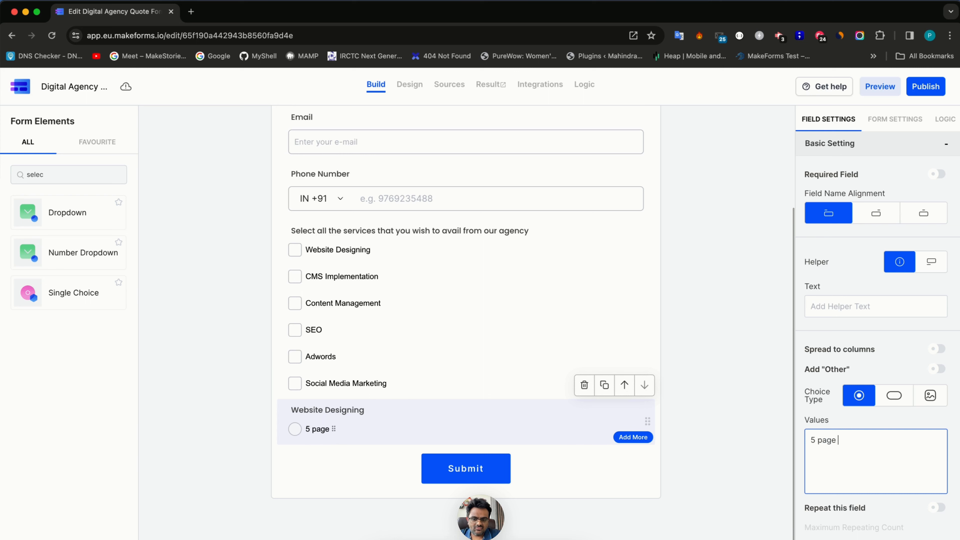
type(" [ $500 ]")
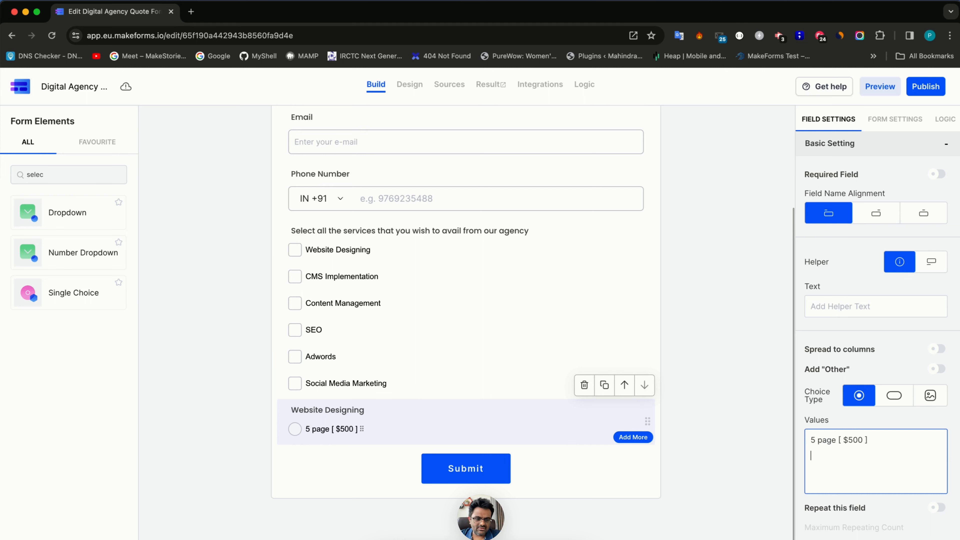
type("10")
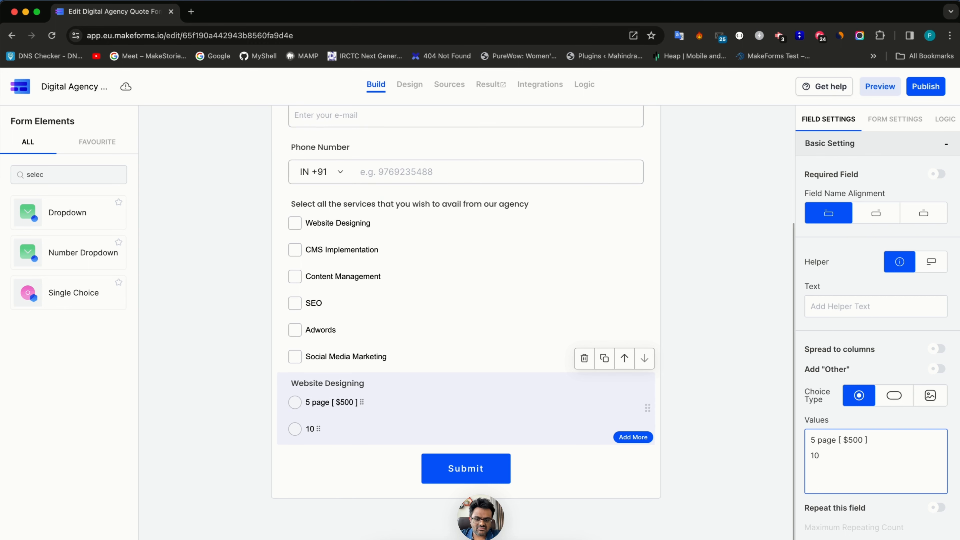
type(" pagess")
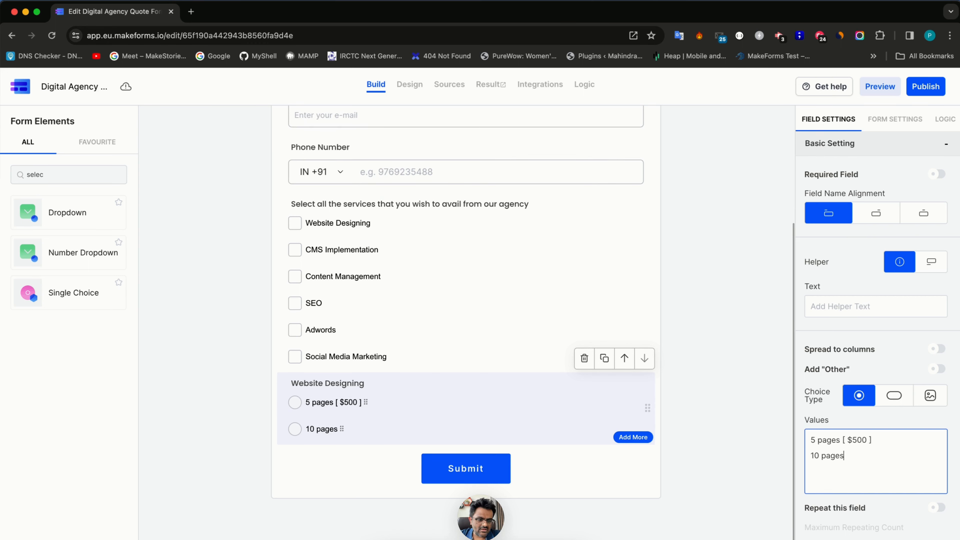
type(" [ $100")
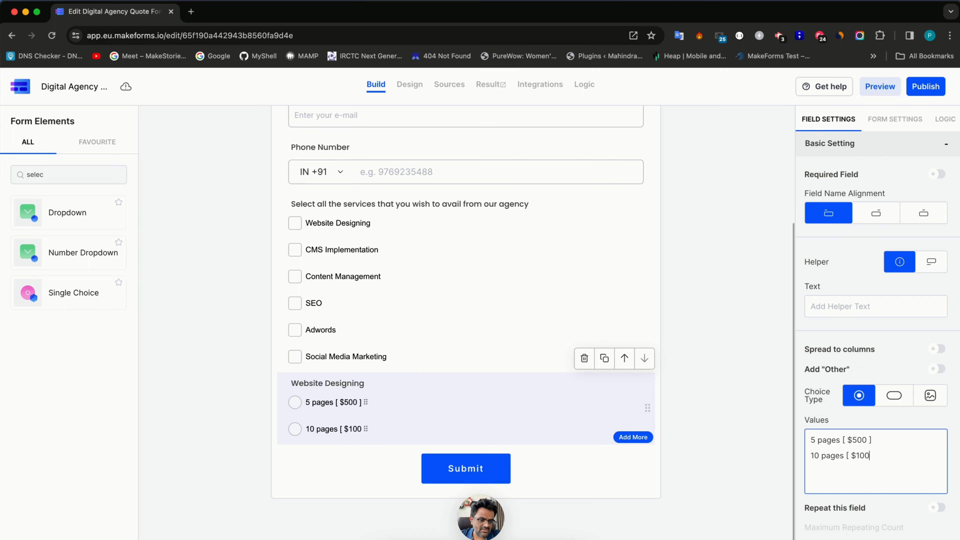
key("BackSpace")
key("BackSpace")
key("BackSpace")
type("900 ]")
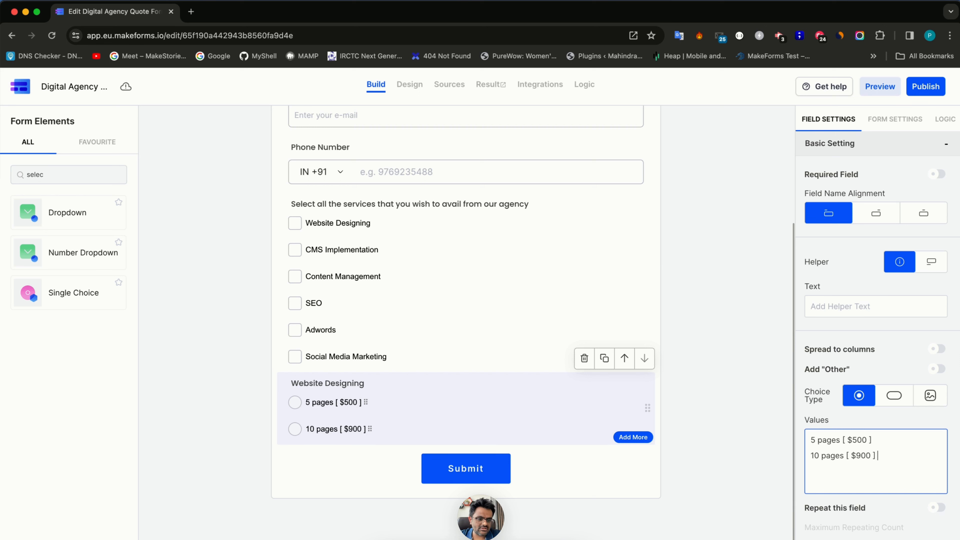
key("Return")
type("15 pa")
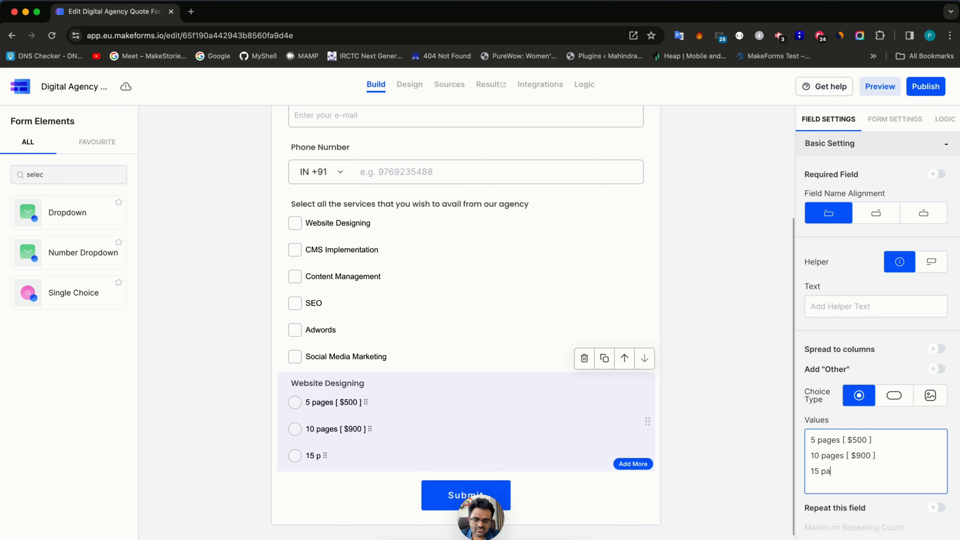
type("ges [ $")
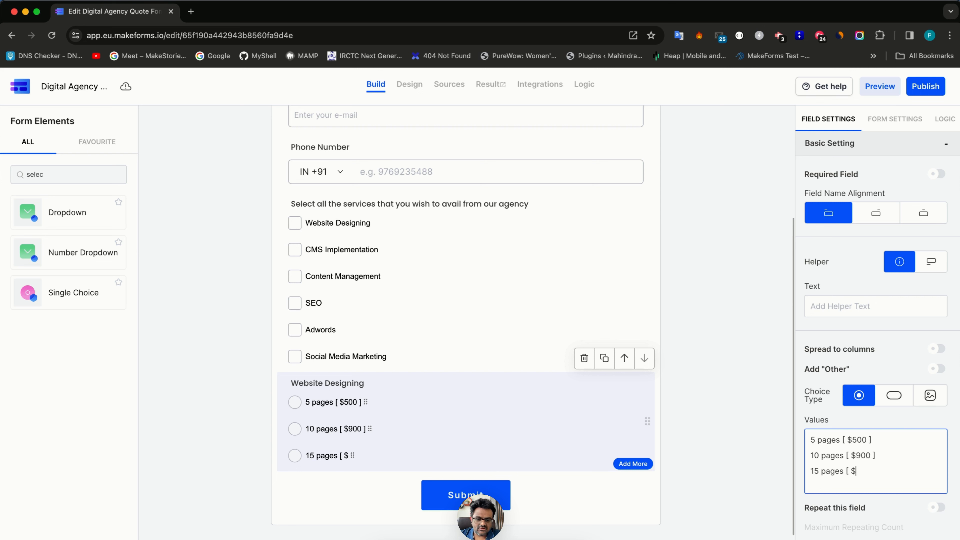
key("BackSpace")
type("$1200 ]")
key("Return")
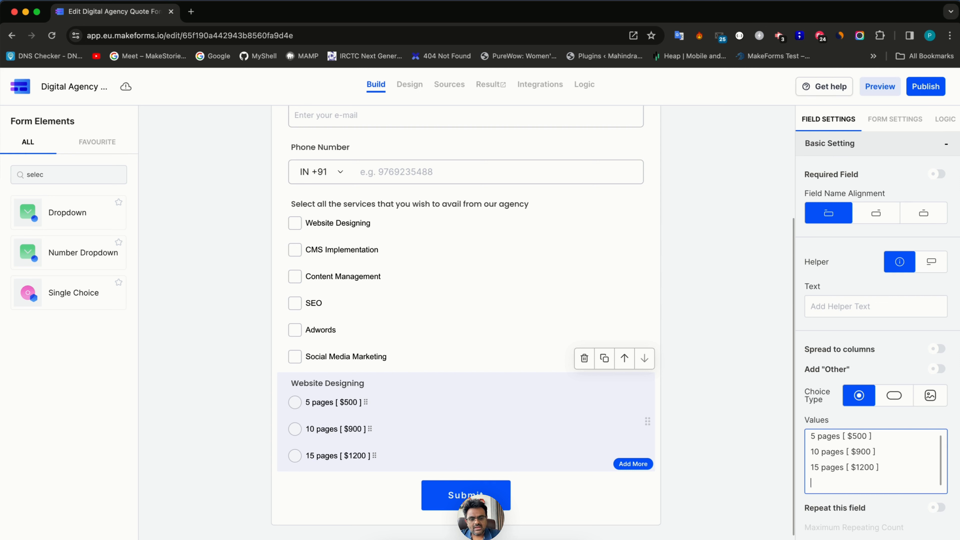
key("BackSpace")
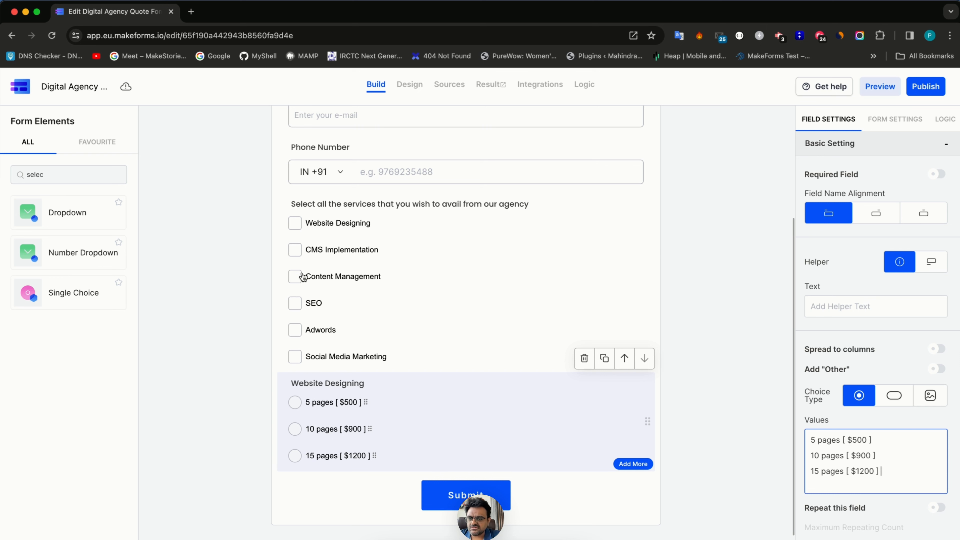
- Search the Form Elements for the single choice element
double_click(41, 175)
type("CMS")
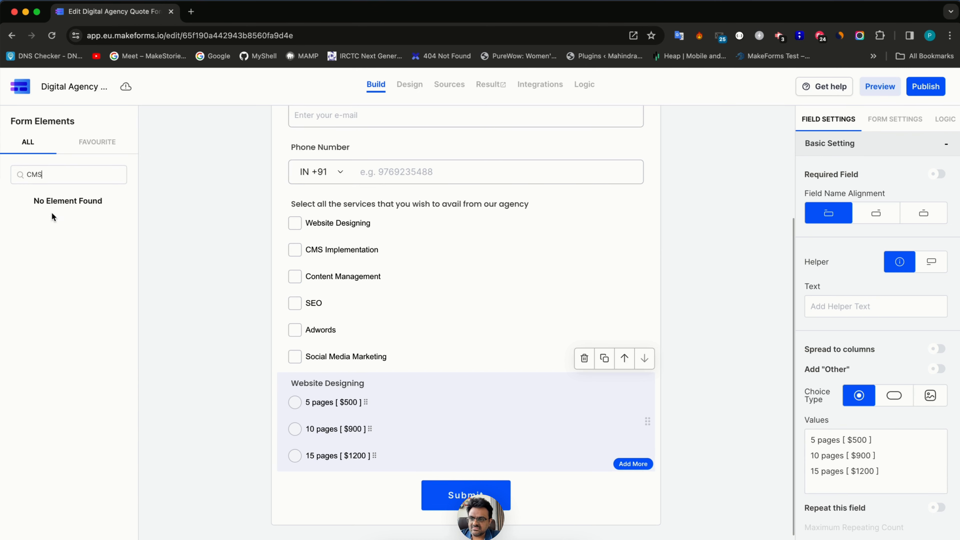
key("ctrl+a")
type("=sin")
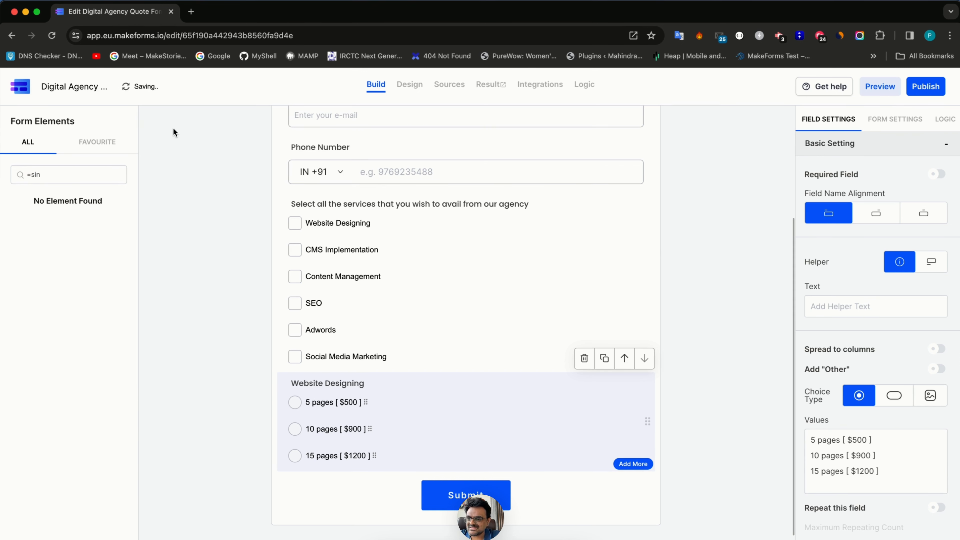
key("super+a")
- Add a single choice question titled 'Select the CMS that you wish to implement'
type("sin")
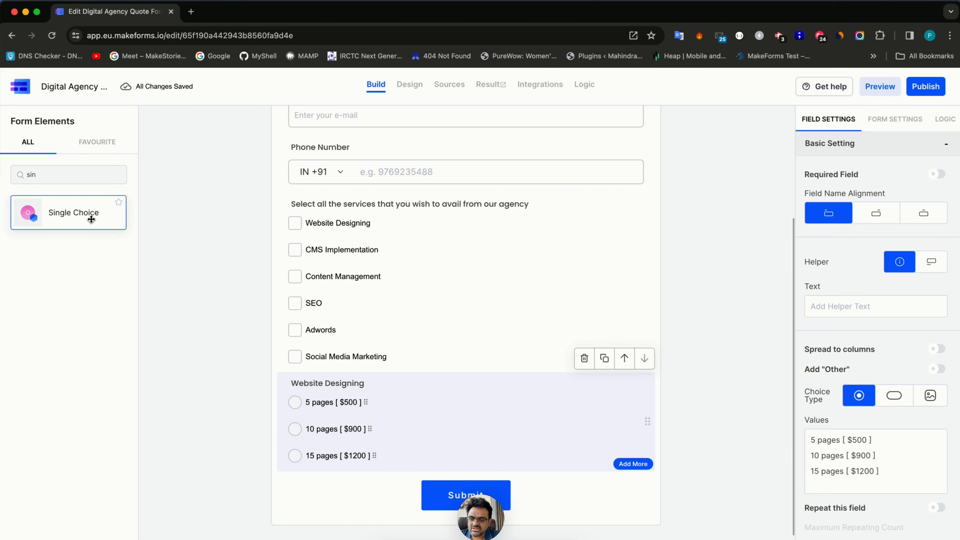
left_click(93, 210)
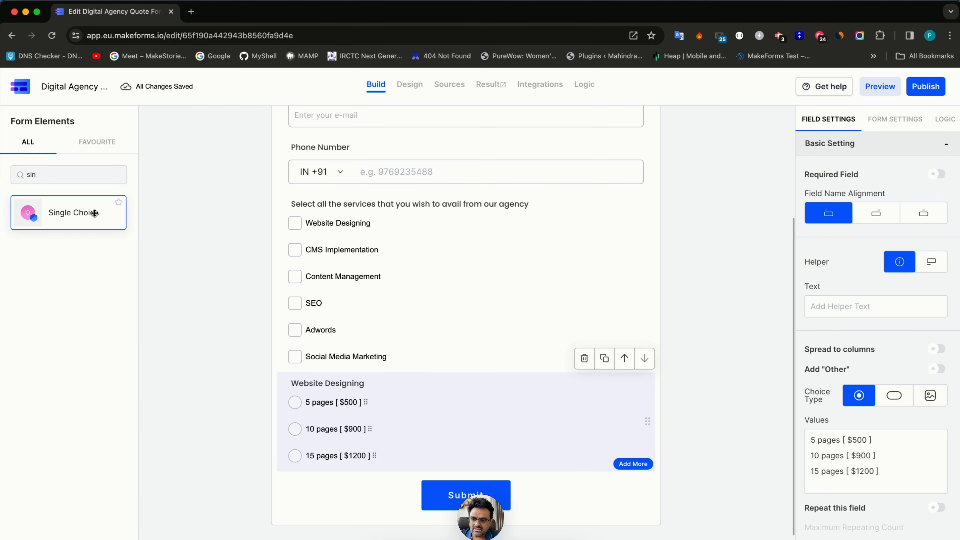
left_click(92, 211)
scroll(309, 451, "down", 3)
double_click(303, 388)
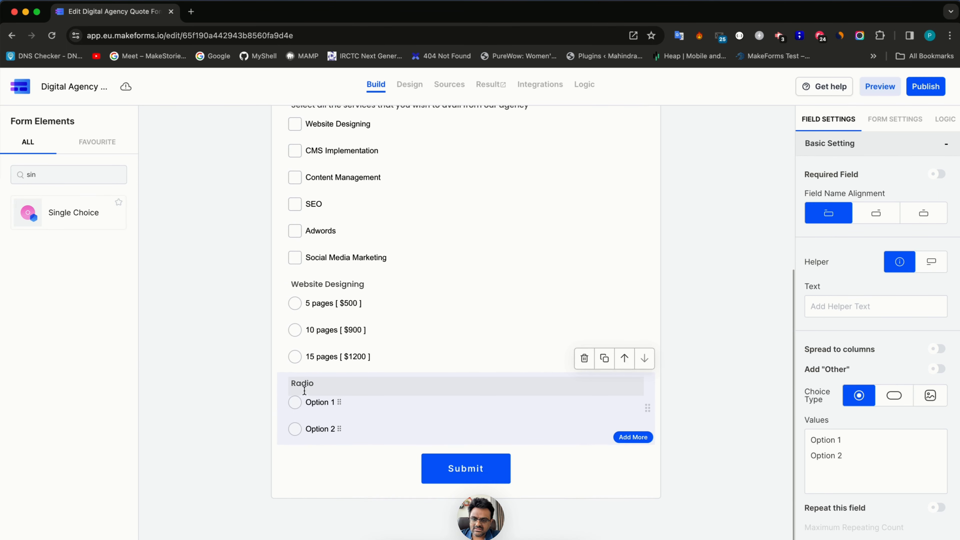
type("Select the CS")
key("BackSpace")
type("MS")
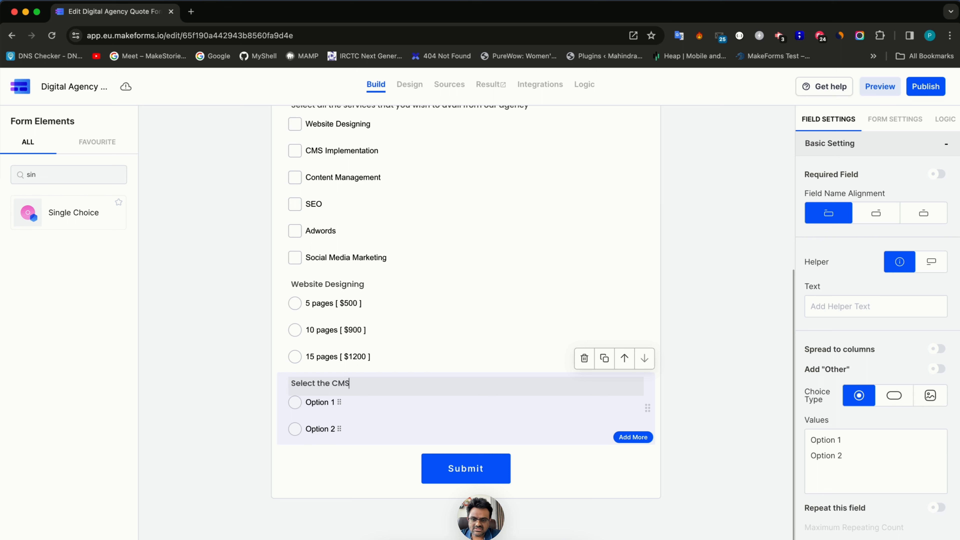
type(" that you wish to a")
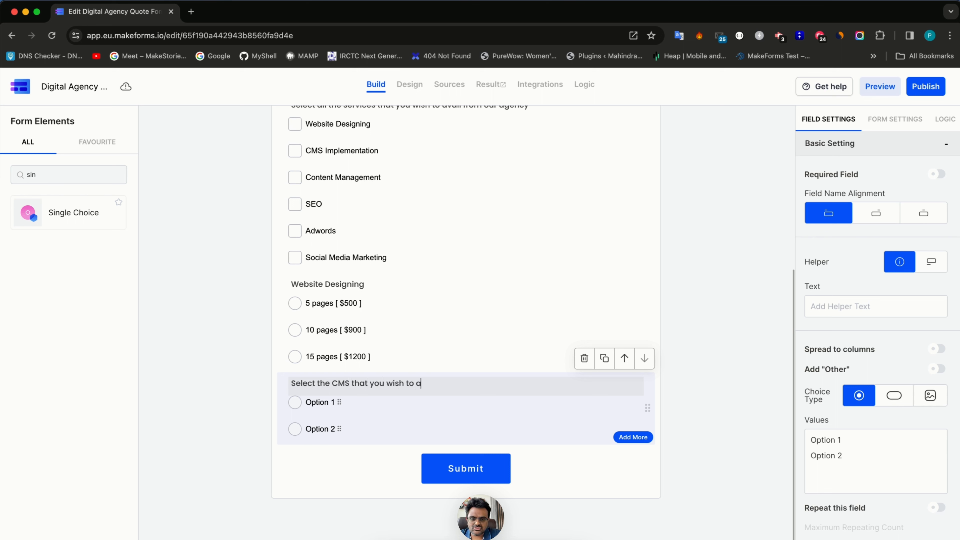
key("BackSpace")
type("implement")
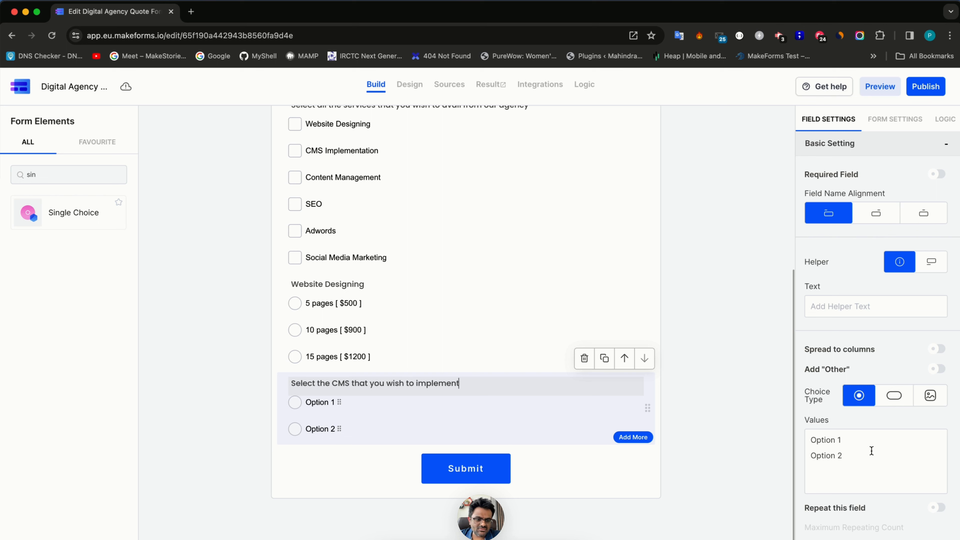
- Replace its options with WordPress [ $1500 ], Drupal [ $2000 ] and Strapi [ $5000 ]
left_click_drag(886, 459, 789, 406)
key("BackSpace")
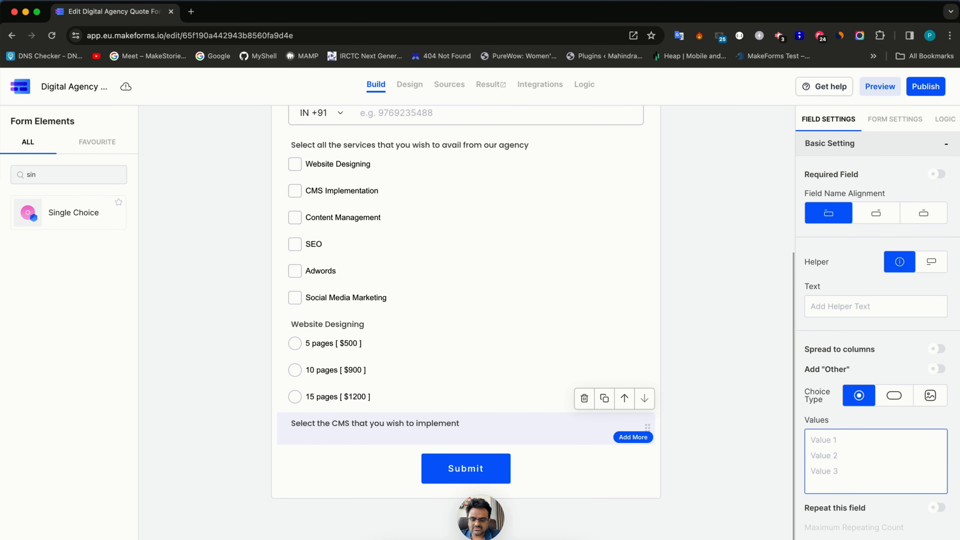
type("WordPress [")
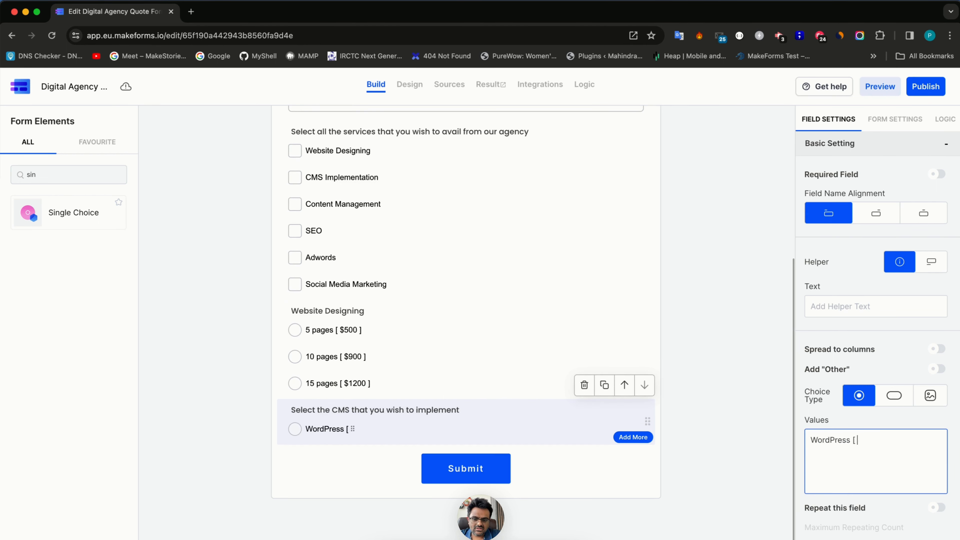
type(" $1500")
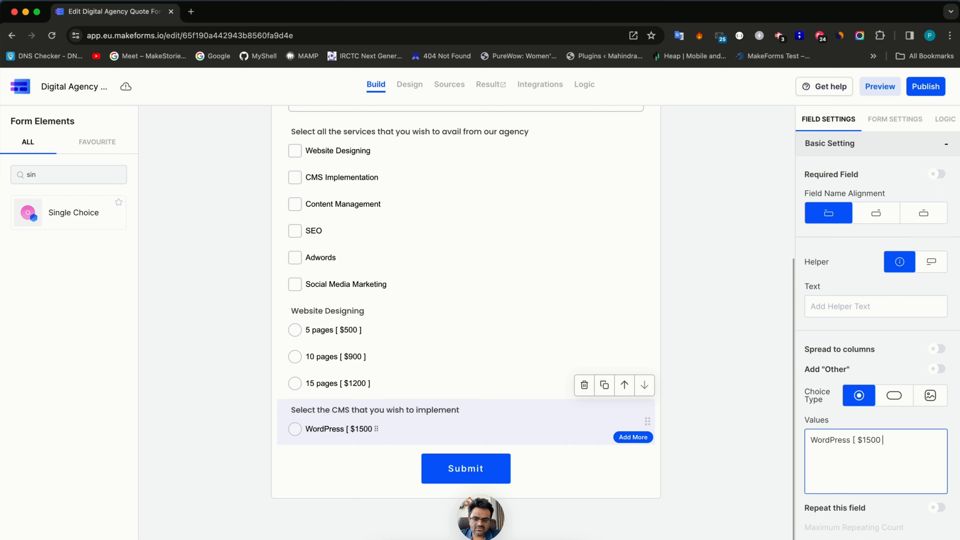
type(" ] Drupa")
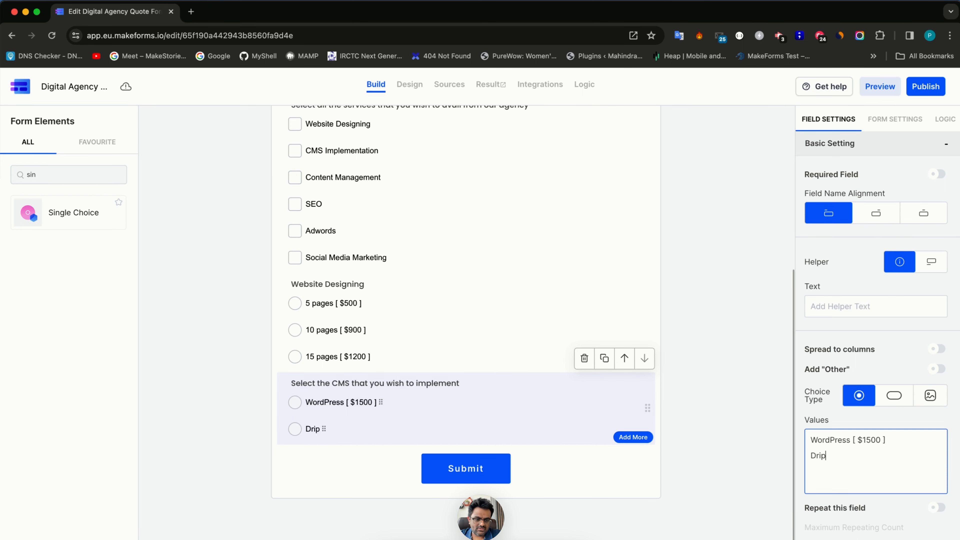
type("l [ $2000 ] ")
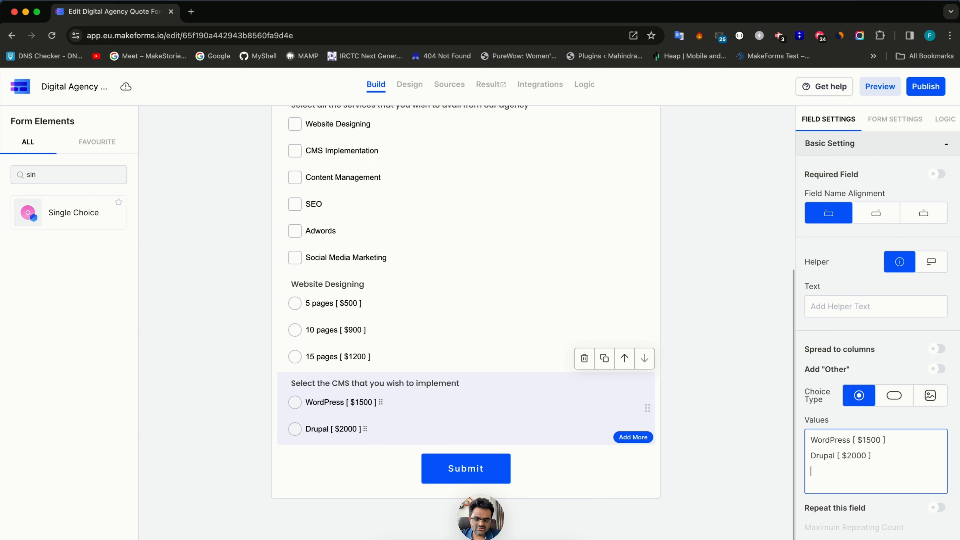
type("Strapi [")
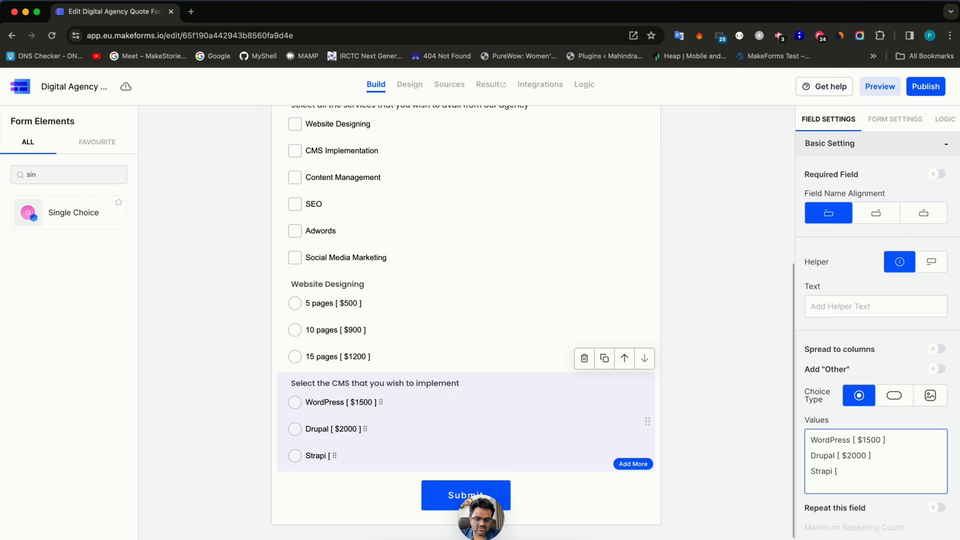
type(" $5000 ]")
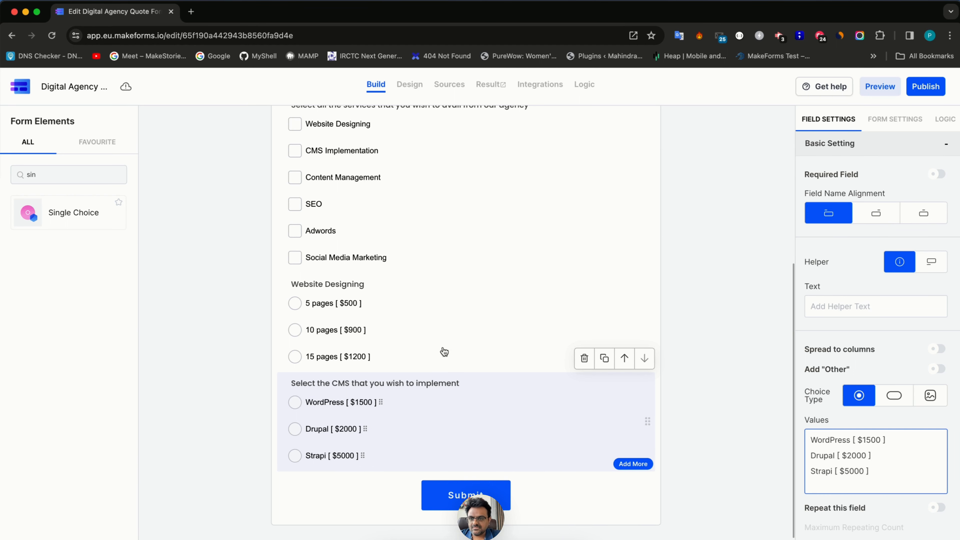
- Clear the Form Elements search box
scroll(310, 236, "up", 2)
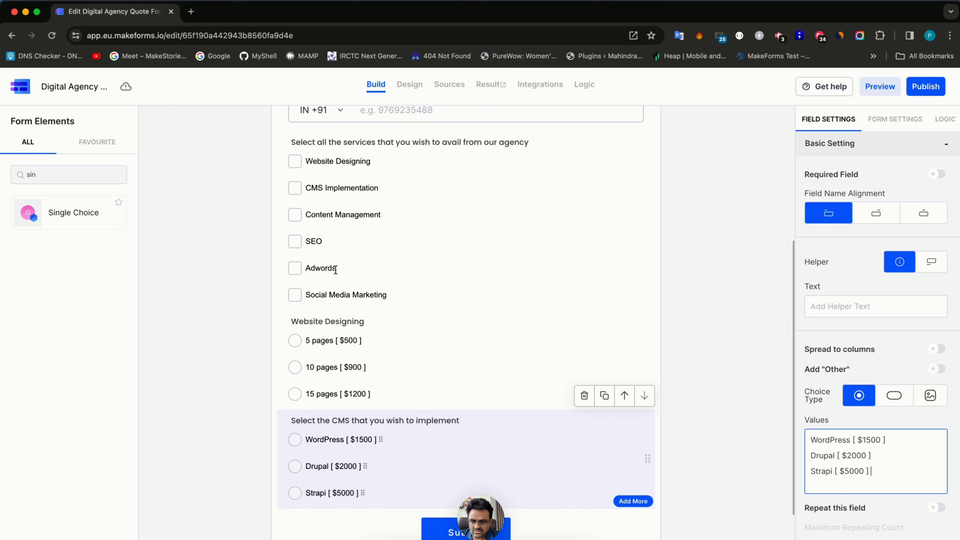
double_click(69, 172)
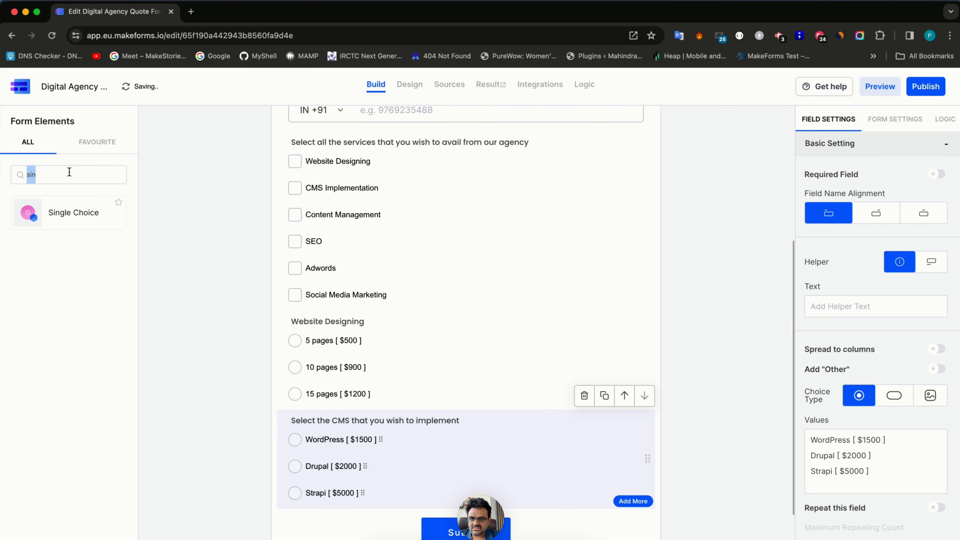
key("BackSpace")
type("s")
key("BackSpace")
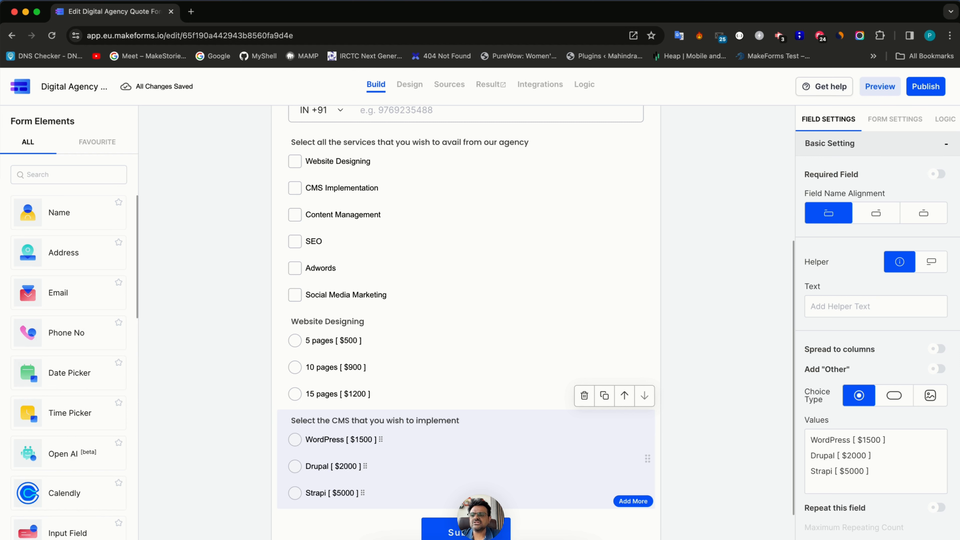
- Add a single-choice question titled 'Contont Management', then delete it again
type("sin")
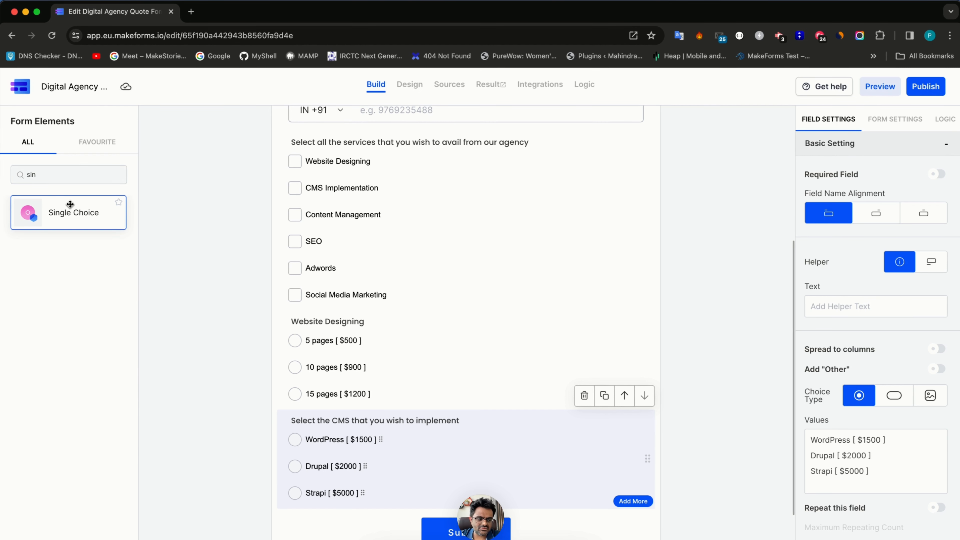
left_click_drag(70, 204, 285, 379)
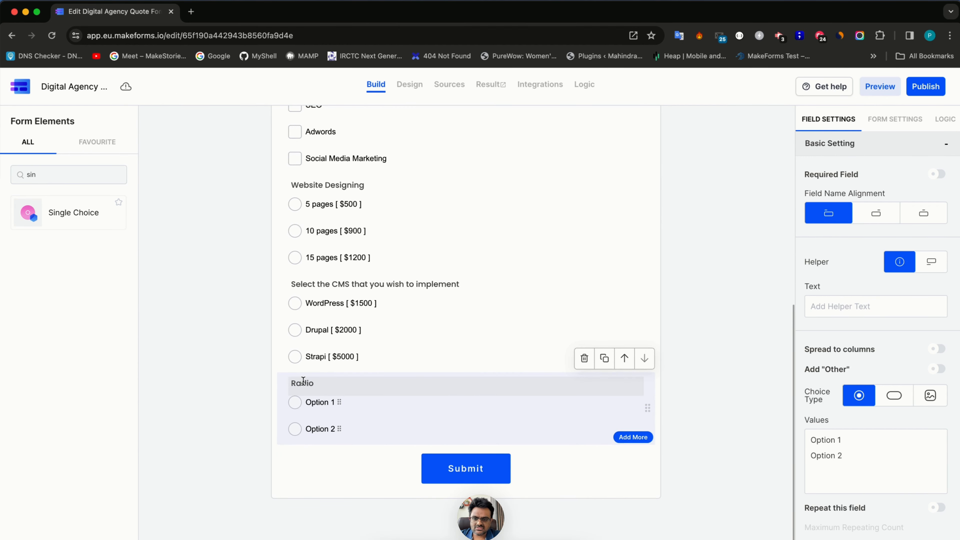
double_click(303, 381)
type("Conto")
type("nt Management")
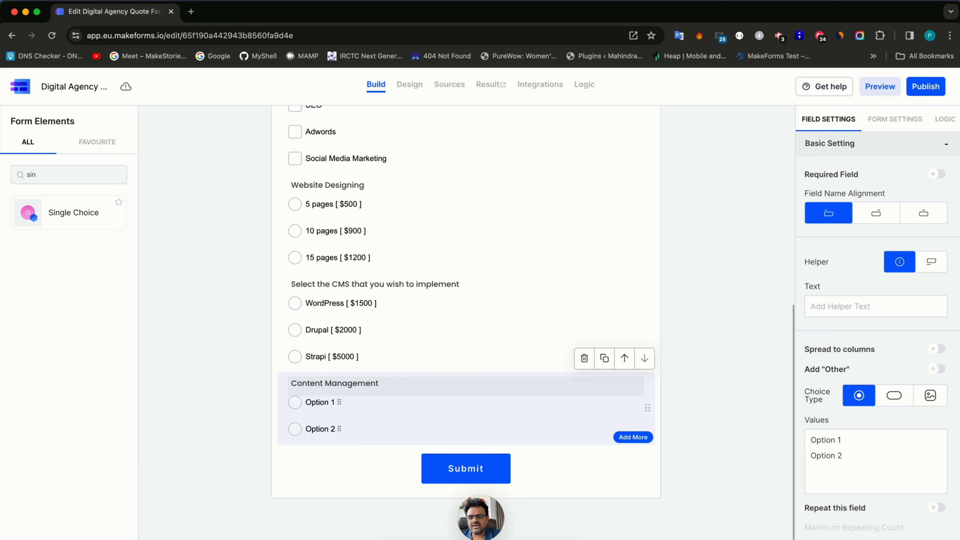
left_click(586, 365)
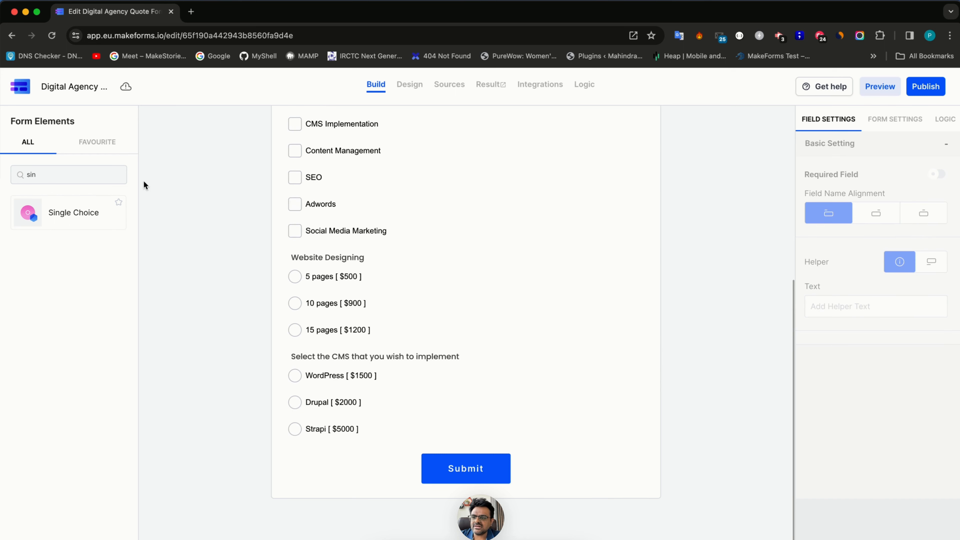
- Add a Number field labelled 'Enter the number of pages that you want to create or update every month [ $50 per page ]'
double_click(86, 169)
type("input")
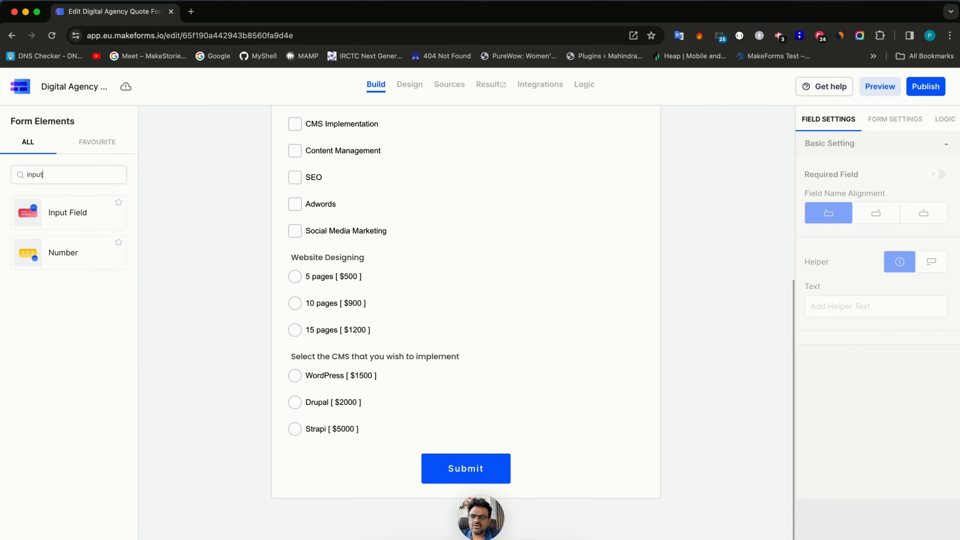
left_click(86, 258)
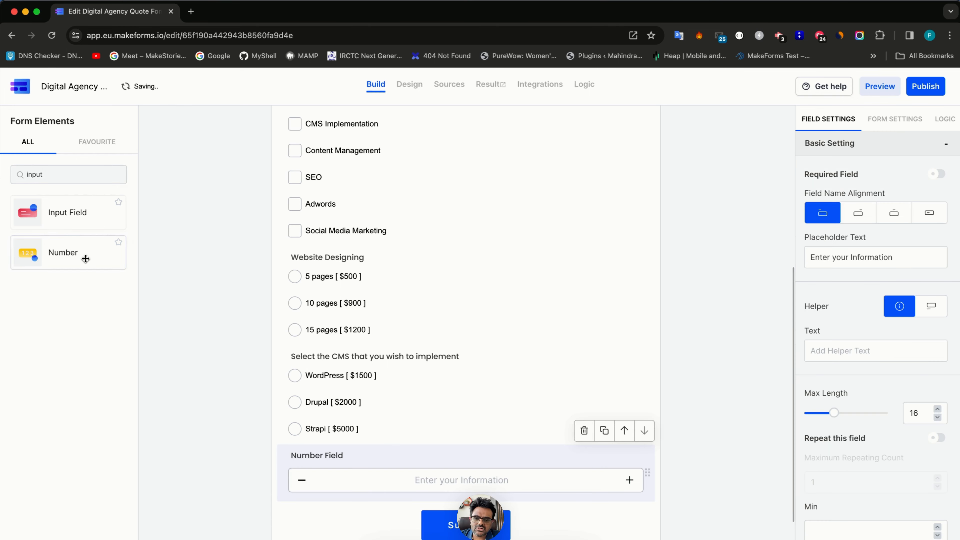
left_click(332, 399)
key("super+a")
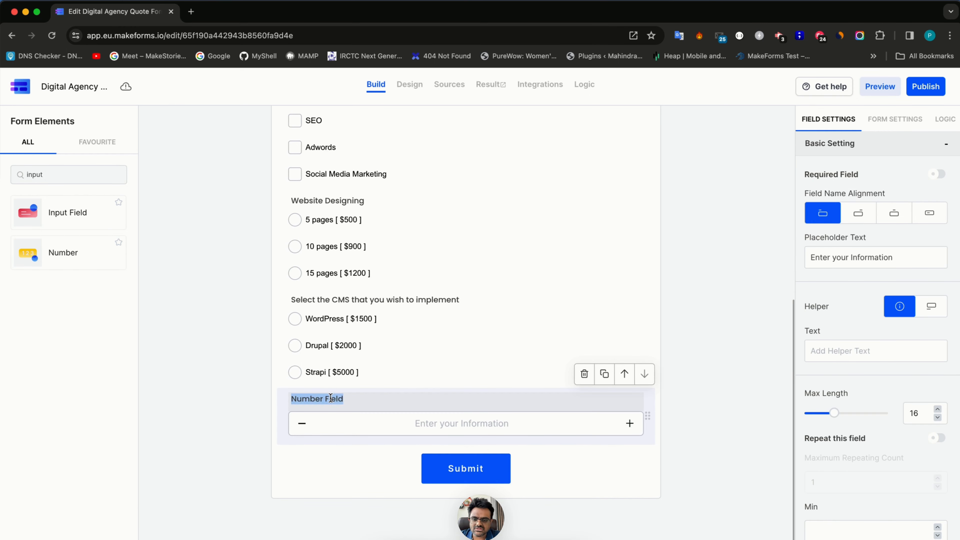
type("Enter the")
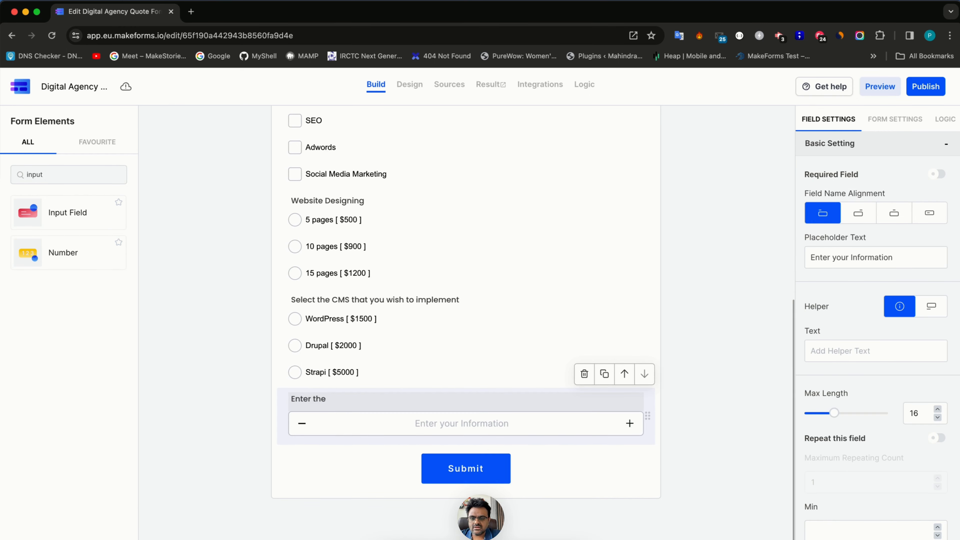
type(" number of")
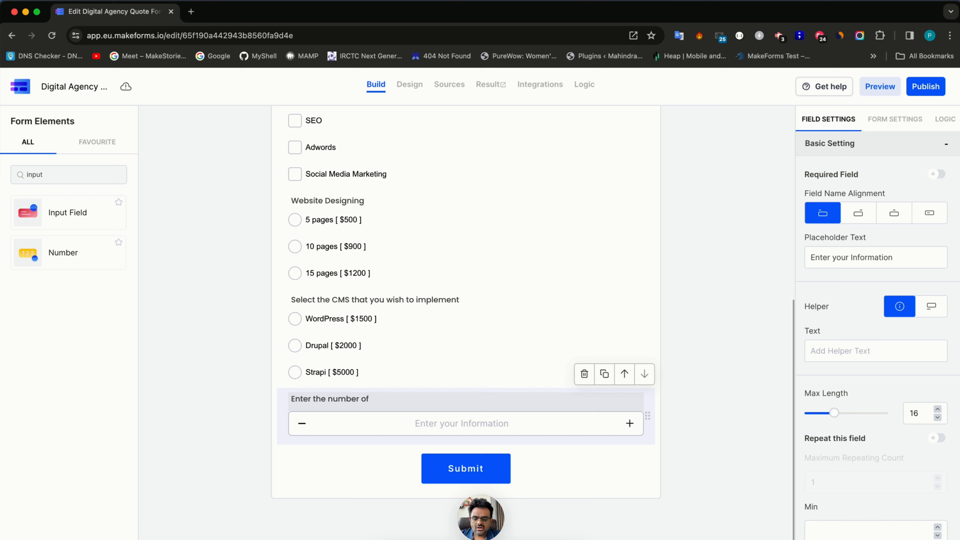
type(" pages that you want")
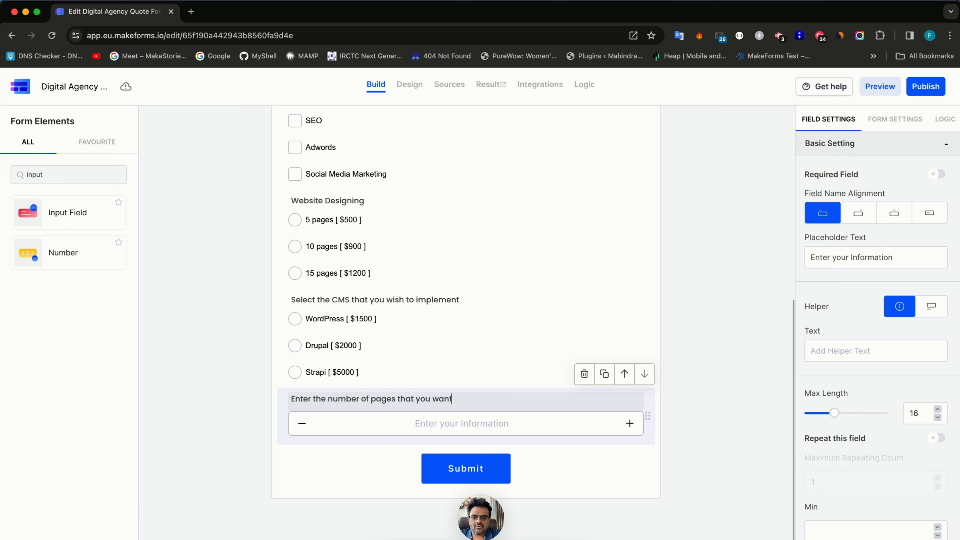
type(" to create")
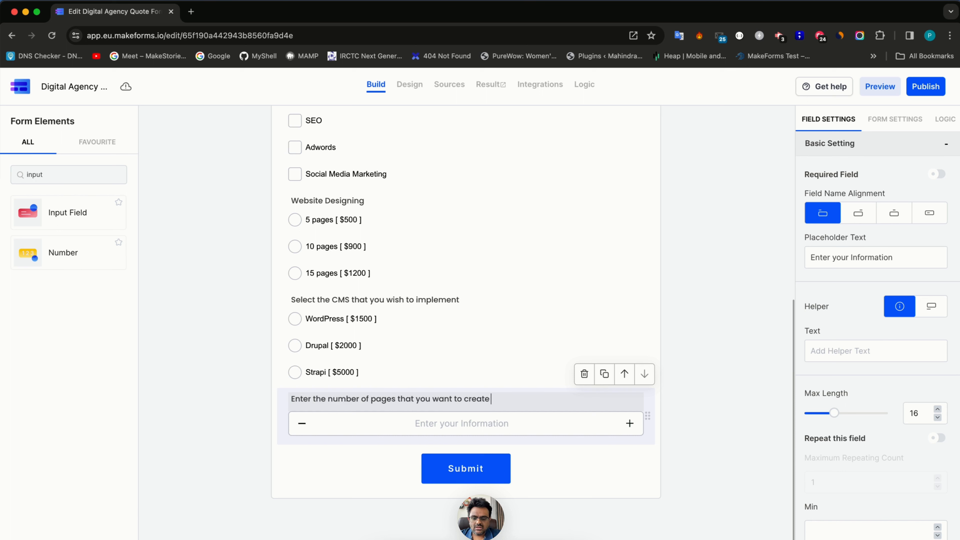
type(" or update every")
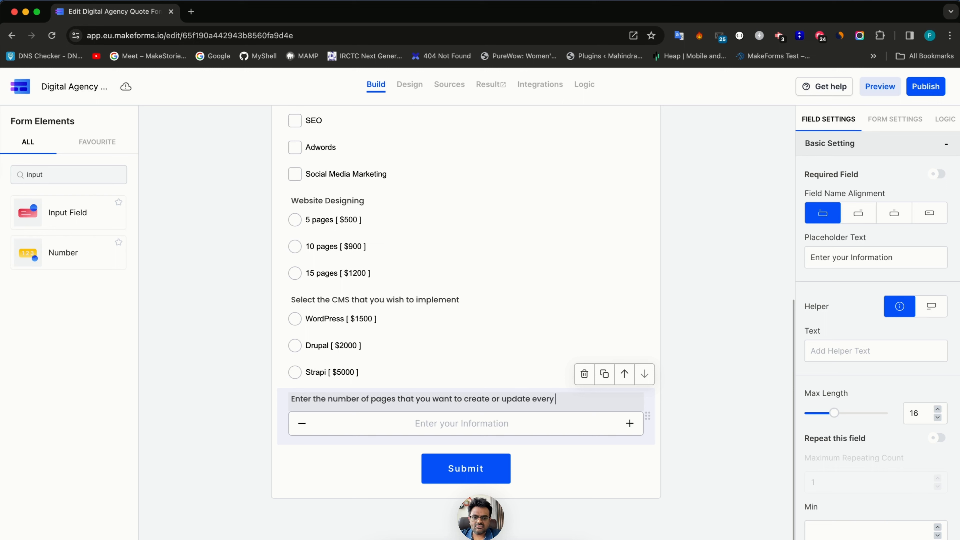
type(" month")
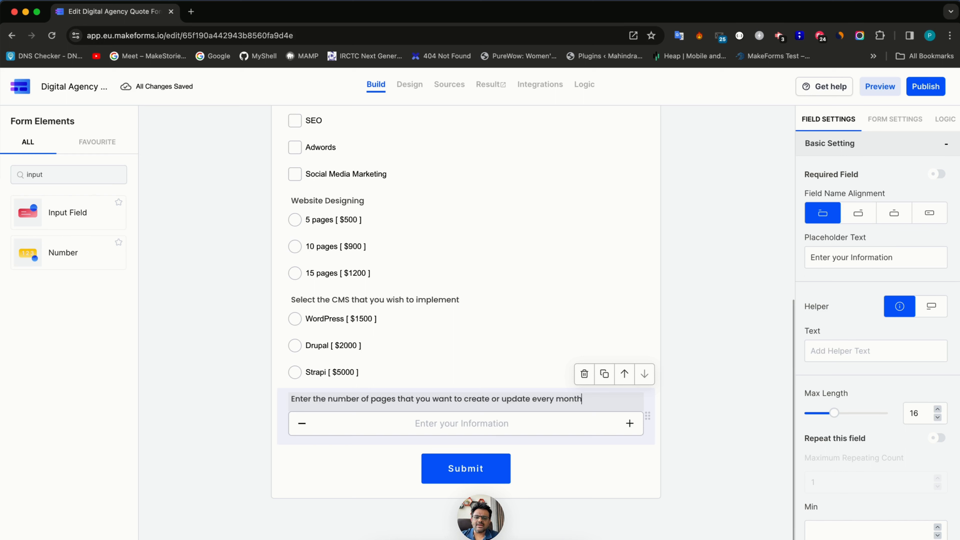
type("[ $")
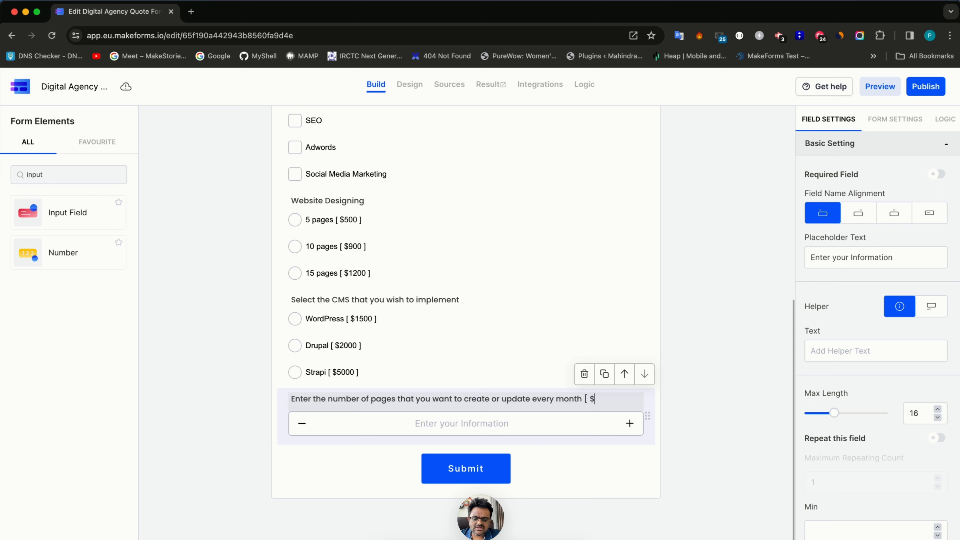
type("50 per page ]")
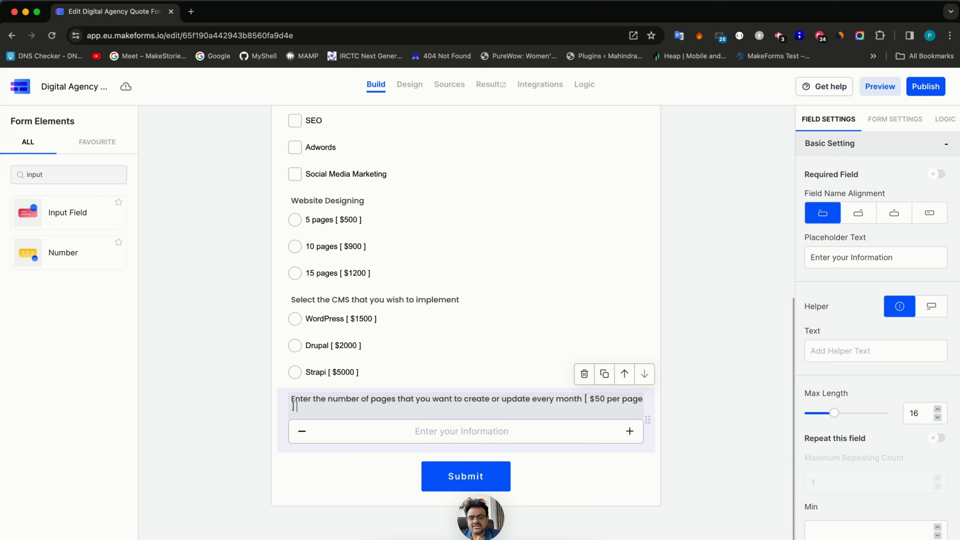
- Tidy the label's spacing and put the '[$50 per page ]' note on its own line
key("Left")
key("Left")
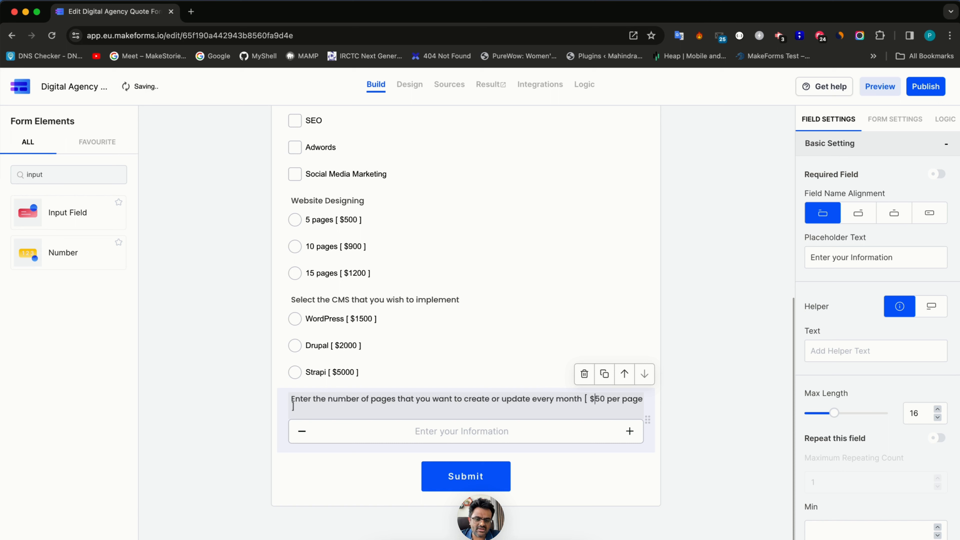
key("Left")
key("BackSpace")
key("BackSpace")
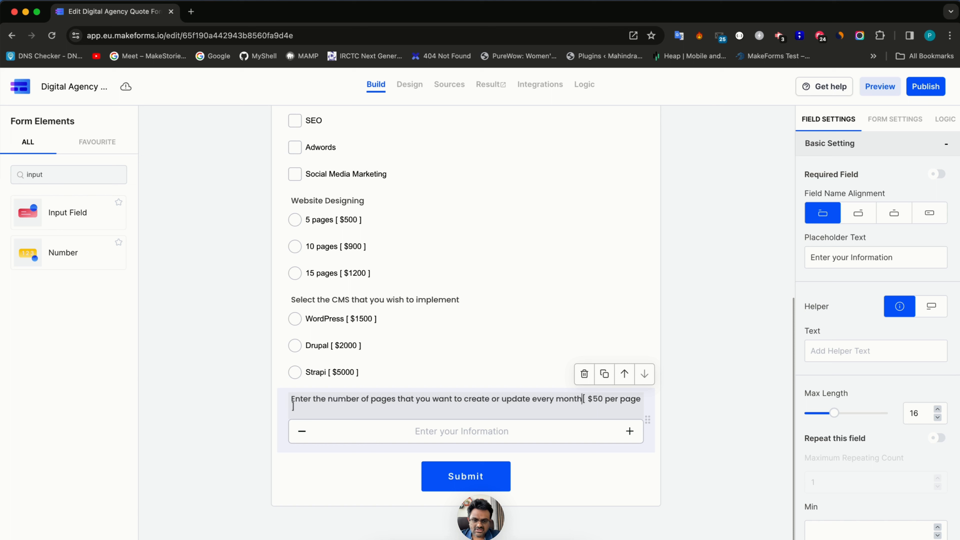
key("BackSpace")
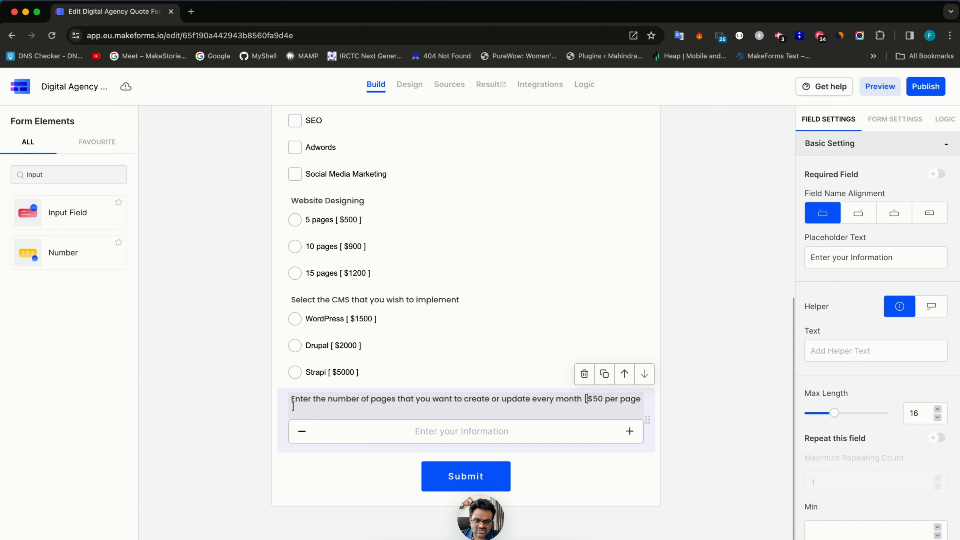
key("Return")
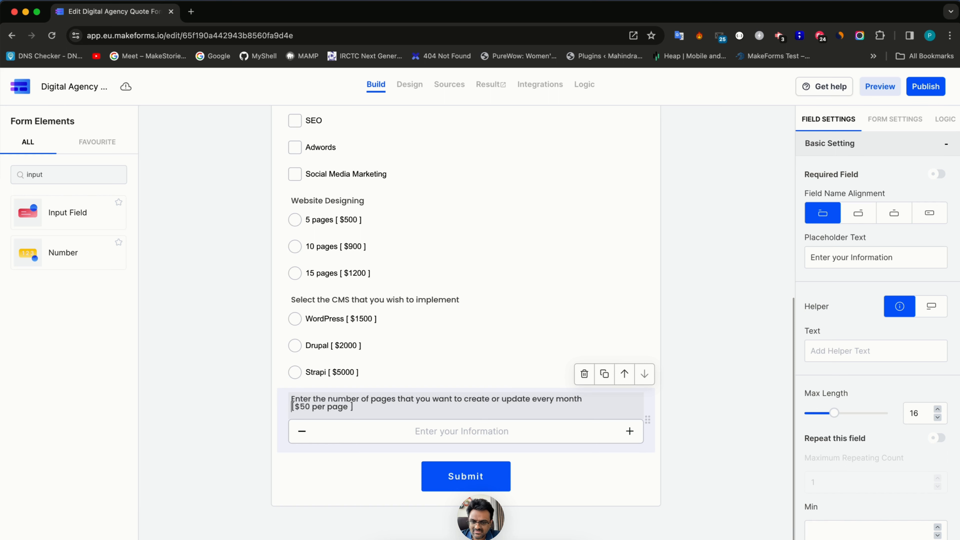
key("super+a")
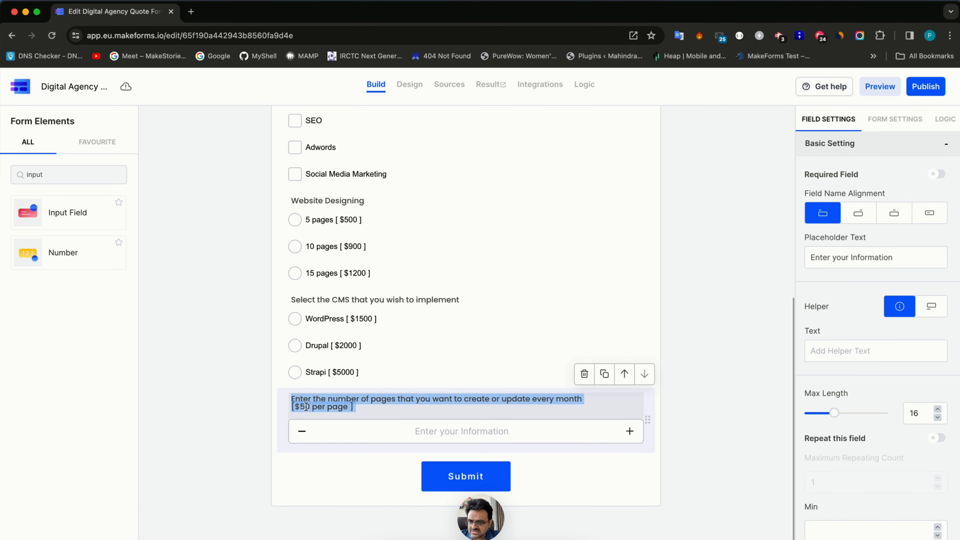
left_click(359, 291)
scroll(359, 290, "up", 3)
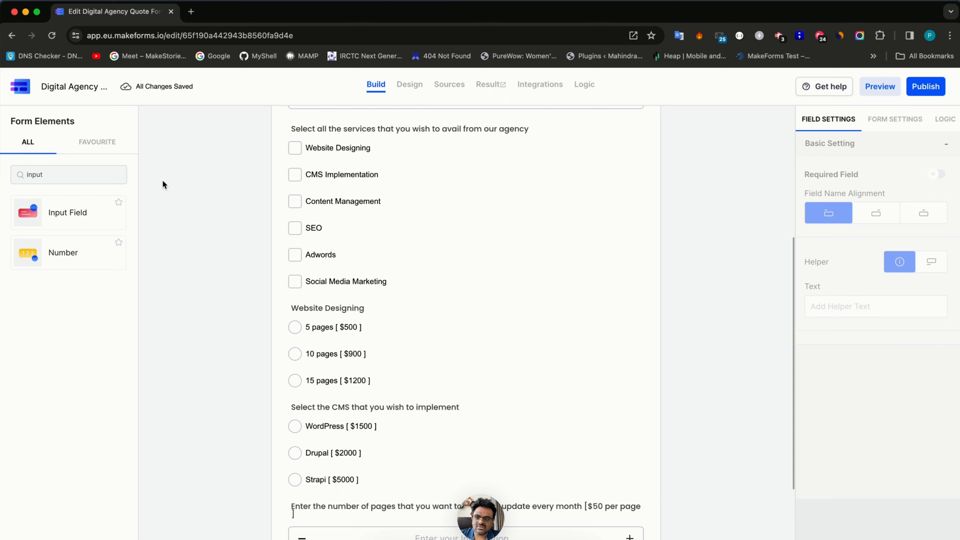
- Add a Single Choice question at the end and name it 'SEO Management'
double_click(94, 172)
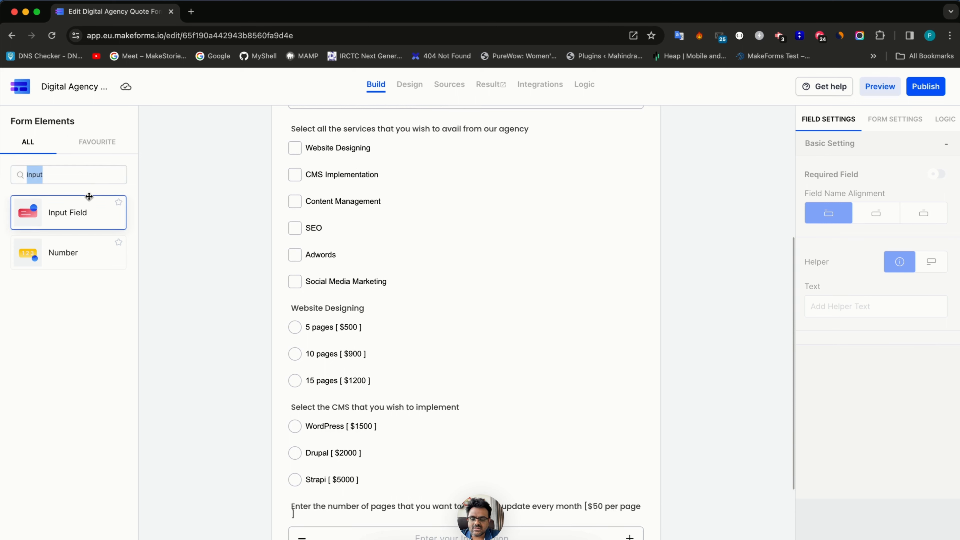
type("sing")
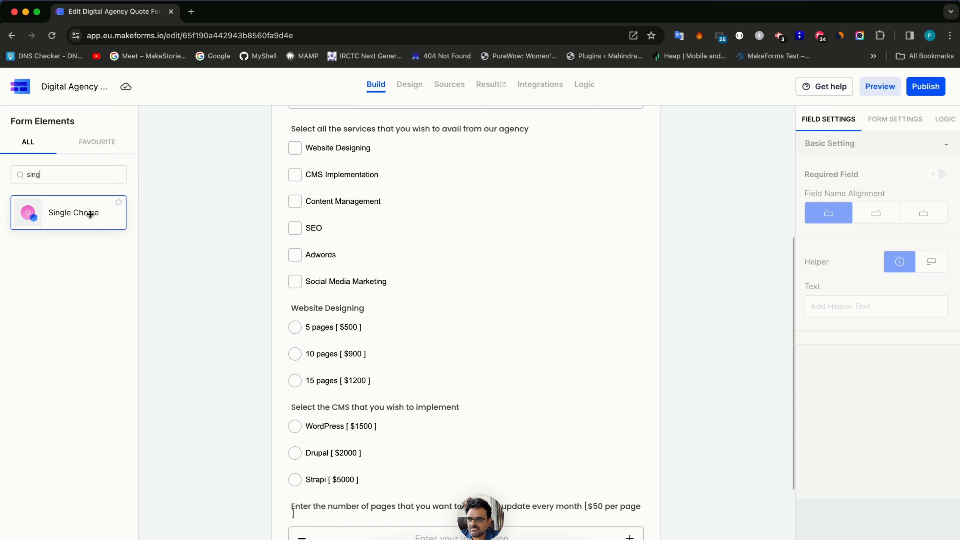
left_click(90, 214)
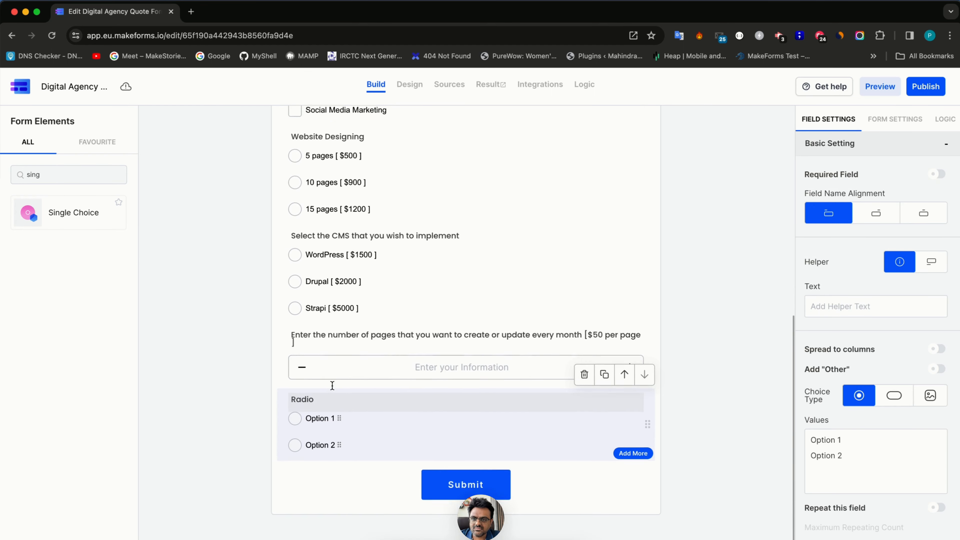
double_click(305, 428)
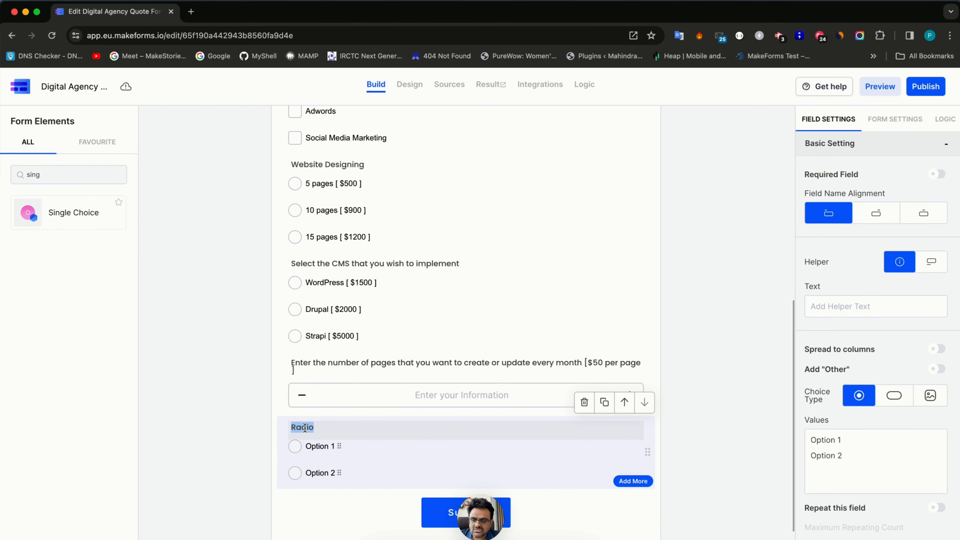
type("SEO")
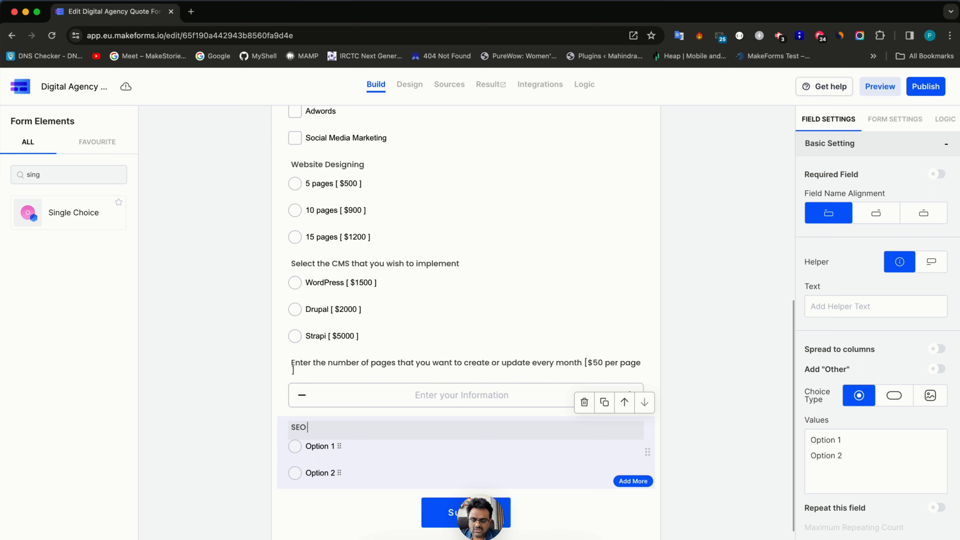
type(" Management")
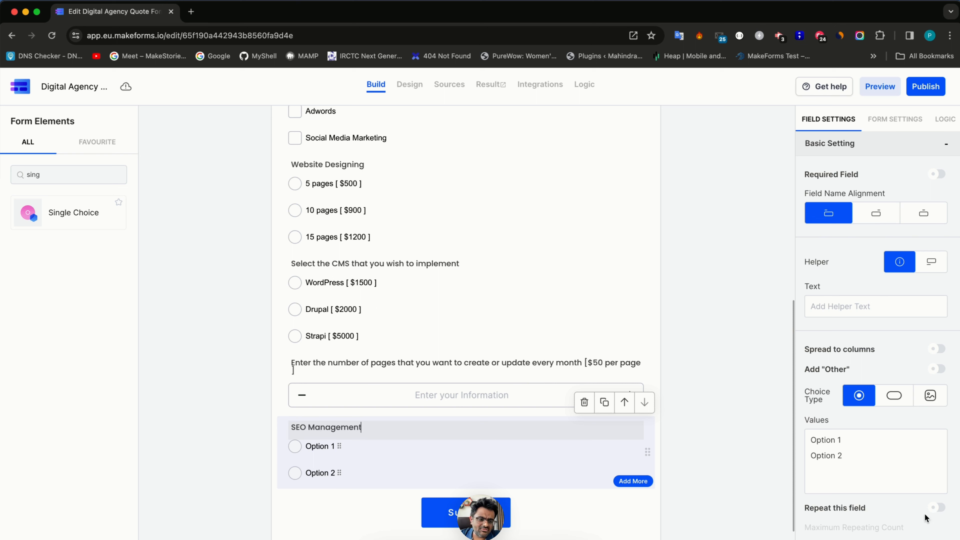
- Replace its options with '5 keywords [ $500 ]' and '10 keywords [ $1000 ]'
left_click(863, 465)
left_click_drag(863, 464, 775, 425)
type("5 ke")
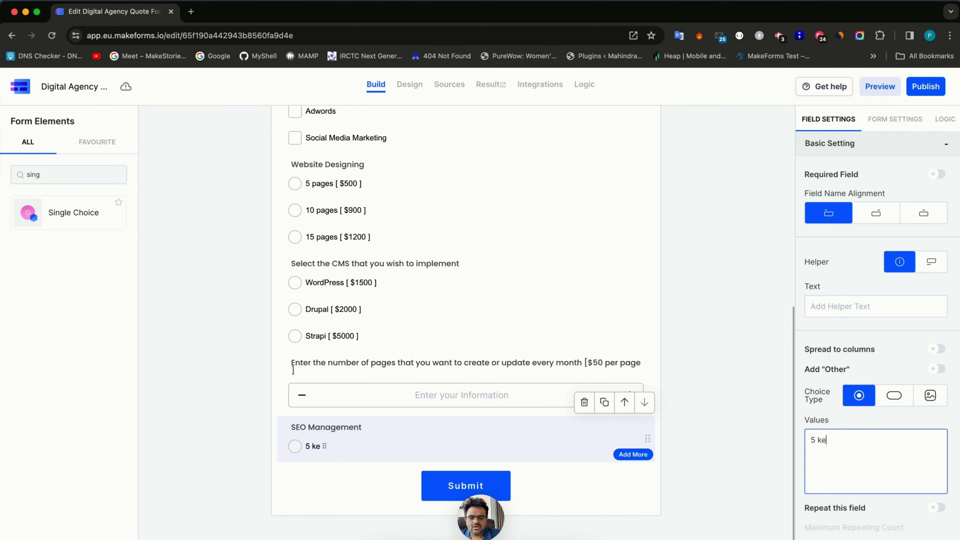
type("ywords [")
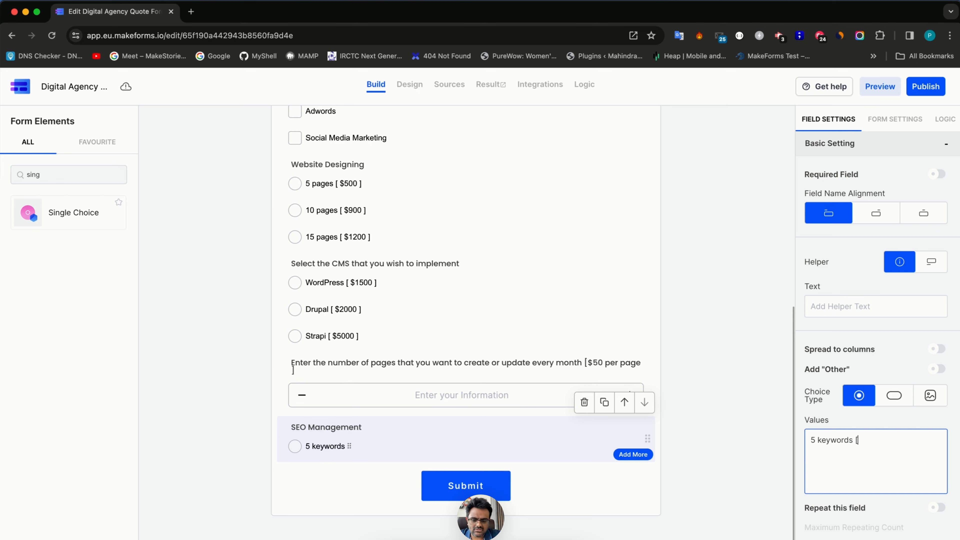
type(" $500 ]")
key("Return")
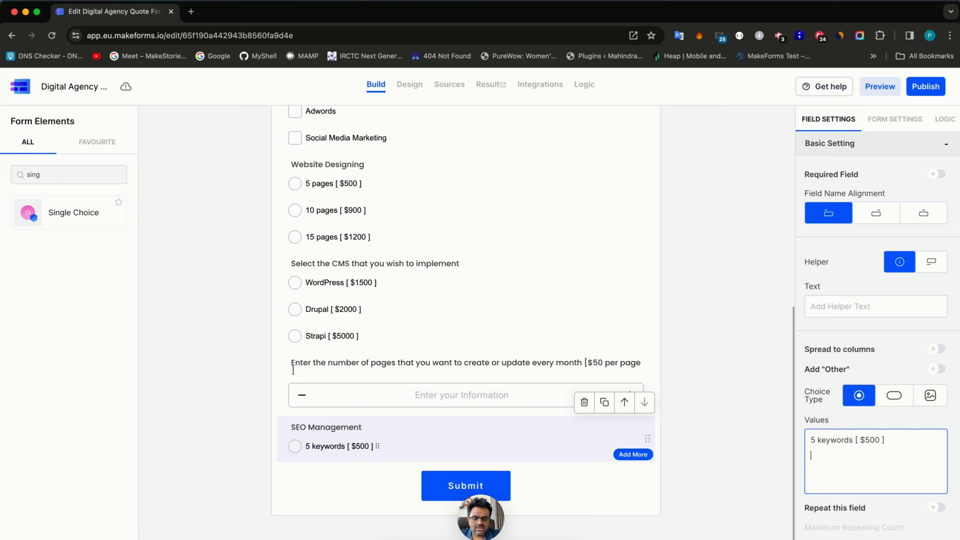
type("1")
key("BackSpace")
type("ke")
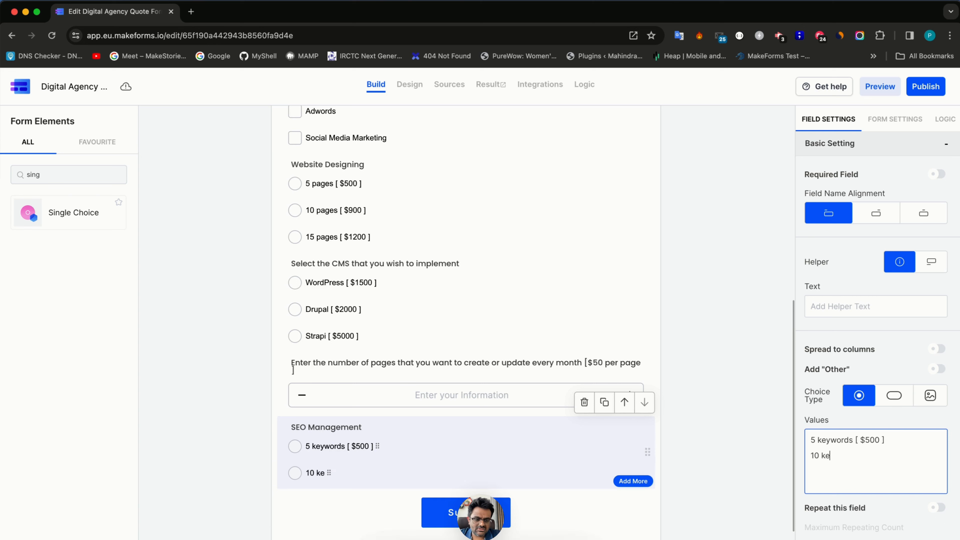
type("ywords [ $1000 ]")
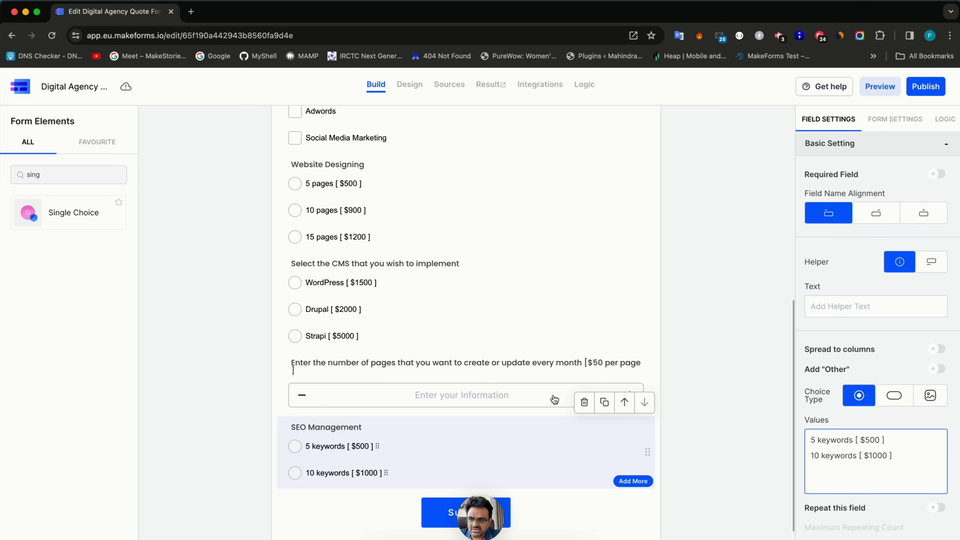
double_click(69, 172)
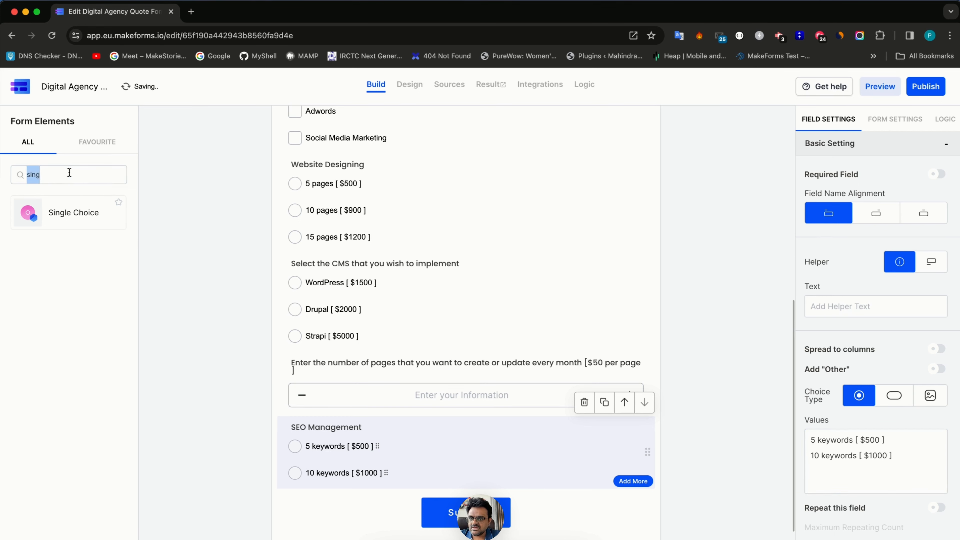
key("BackSpace")
- Add a single-choice question below SEO Management labelled 'Manage Adwords too ? [ Adds $300 per month ]'
type("adwo")
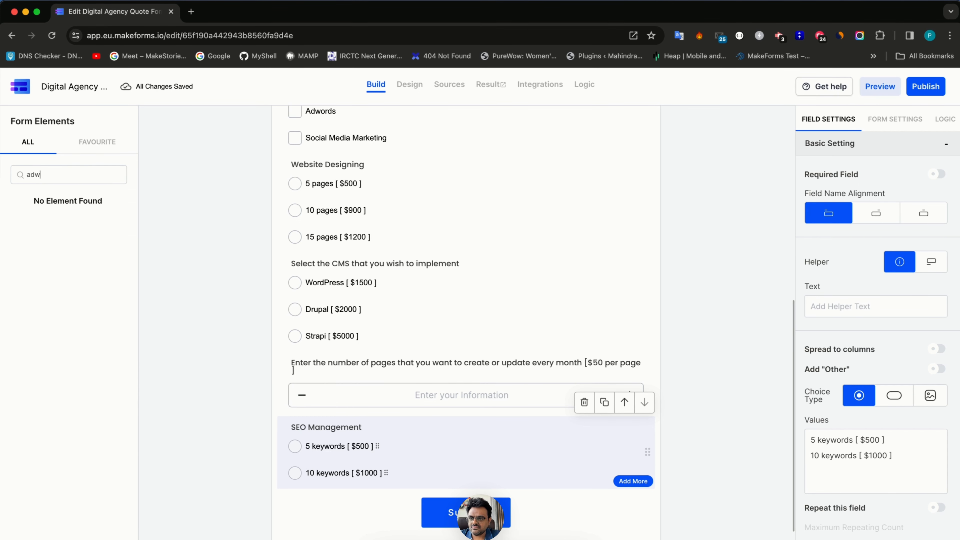
key("BackSpace")
key("BackSpace")
key("BackSpace")
type("sing")
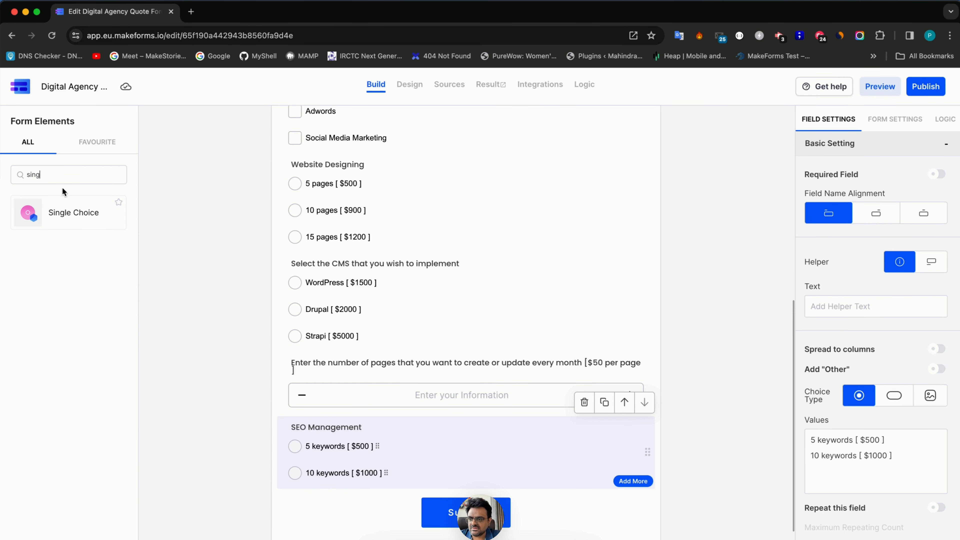
left_click_drag(60, 211, 294, 467)
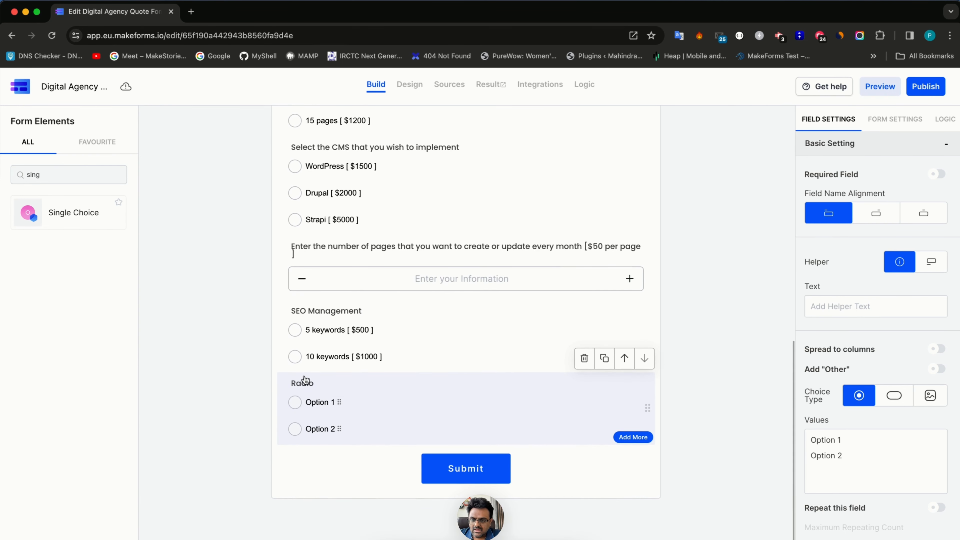
double_click(298, 385)
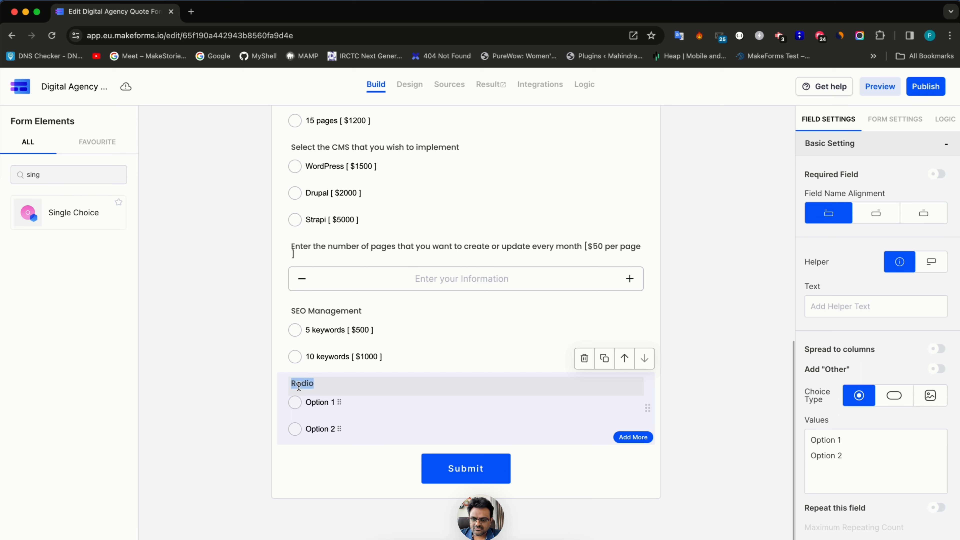
type("Manage A")
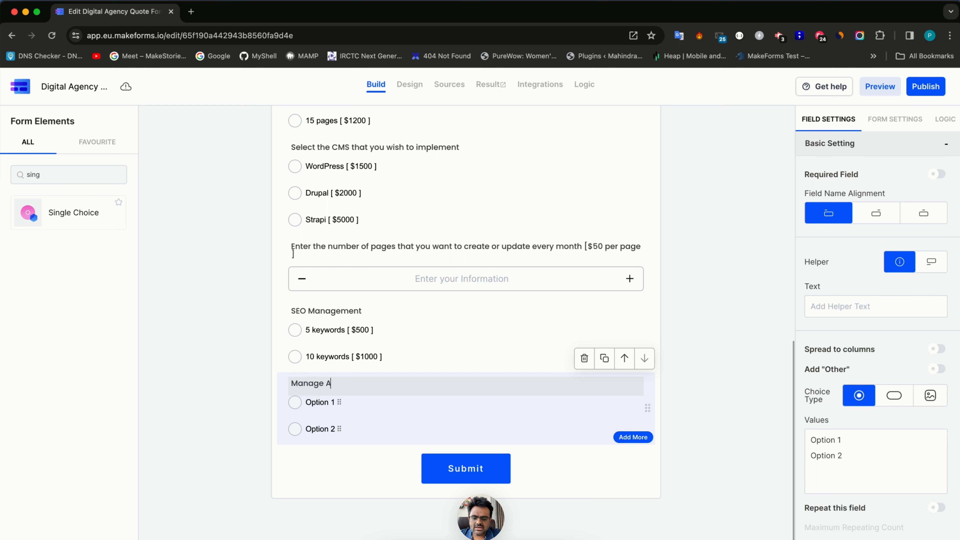
type("dwords tod")
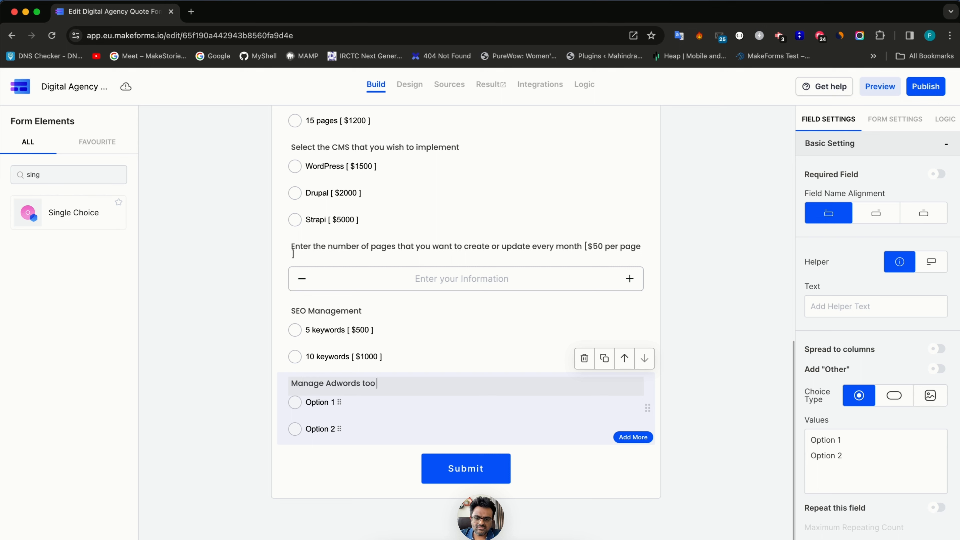
type(" ? [")
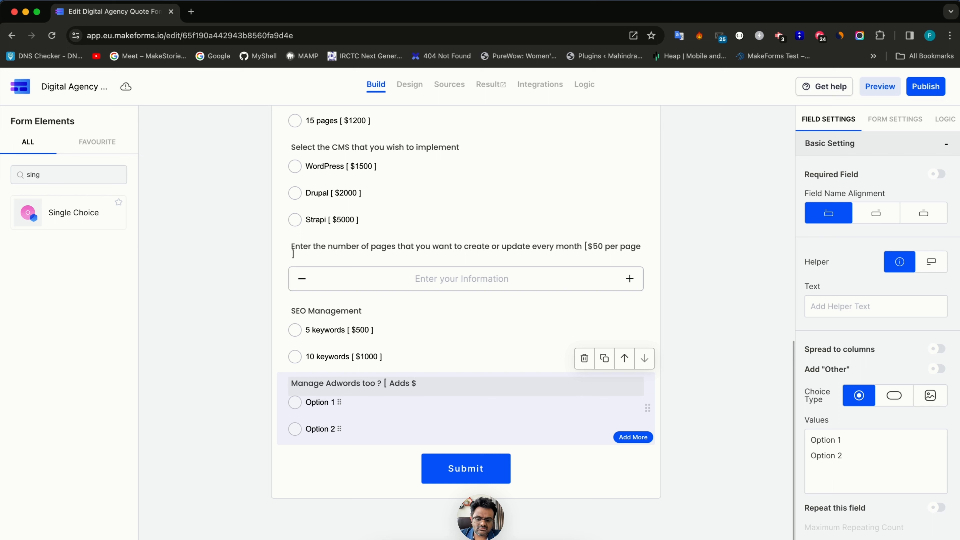
type("Adds $300 pe rm")
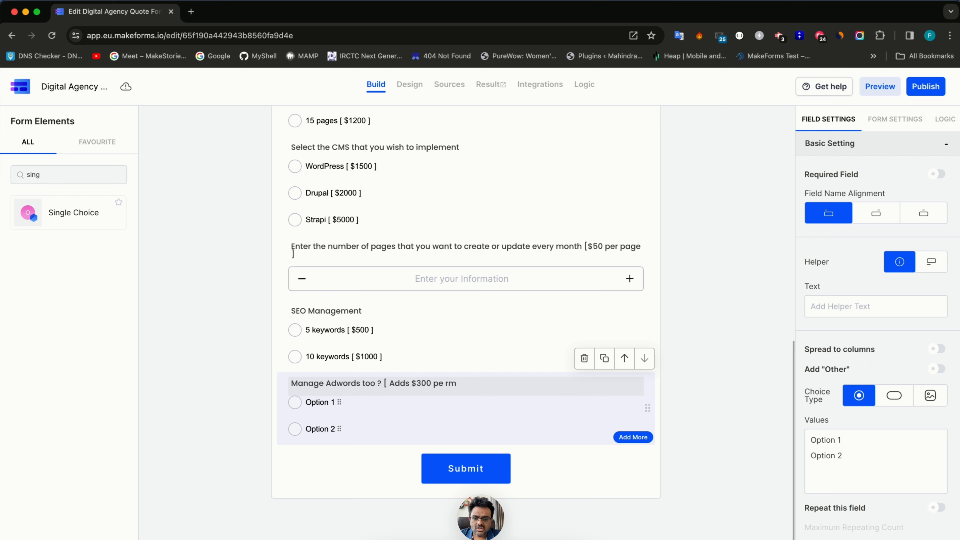
type("o month")
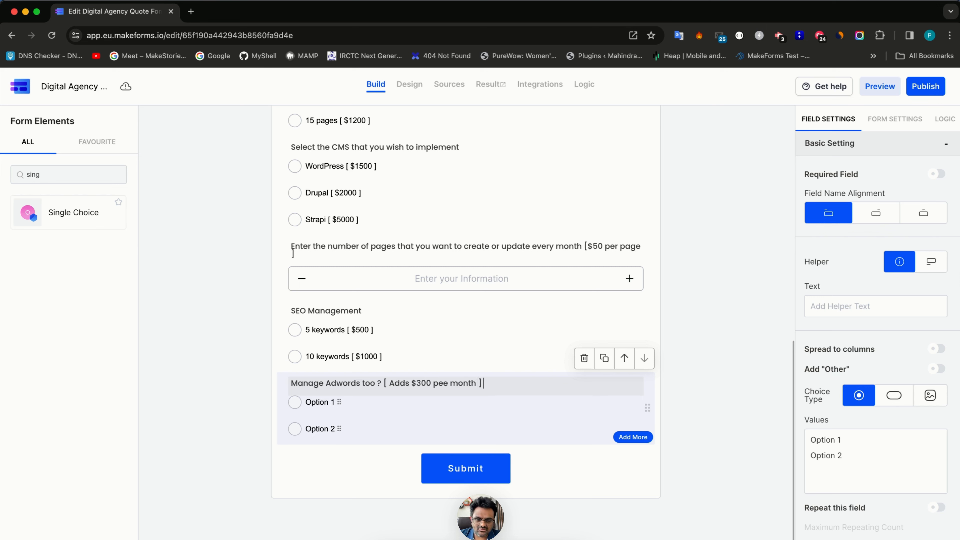
- Set its answers to Yes and No and correct the label typo to 'per month'
left_click_drag(908, 469, 784, 437)
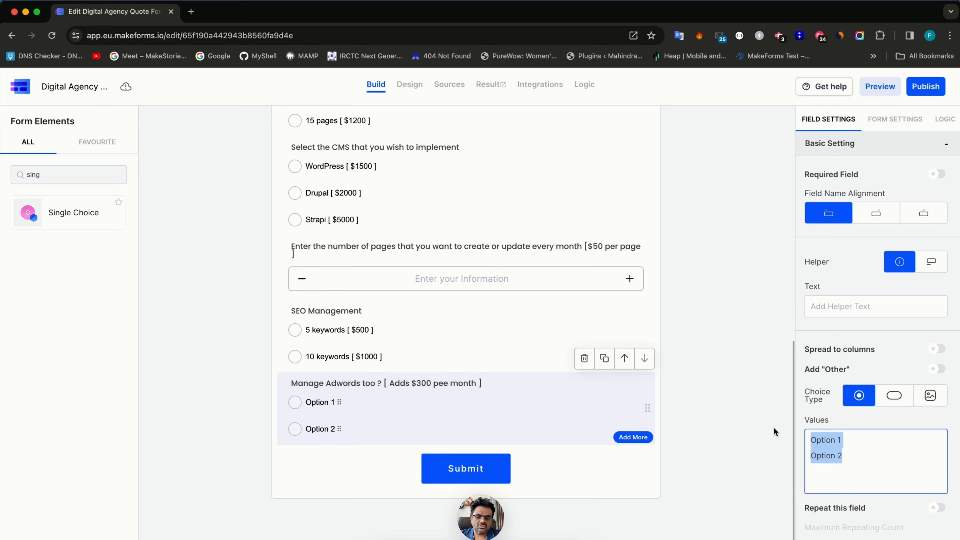
type("Yes ")
type("N")
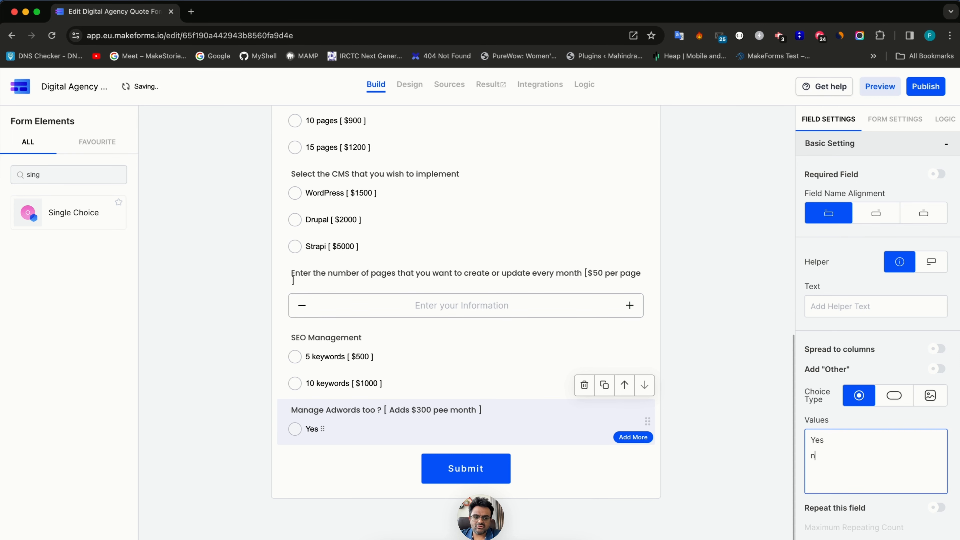
type("o")
key("Return")
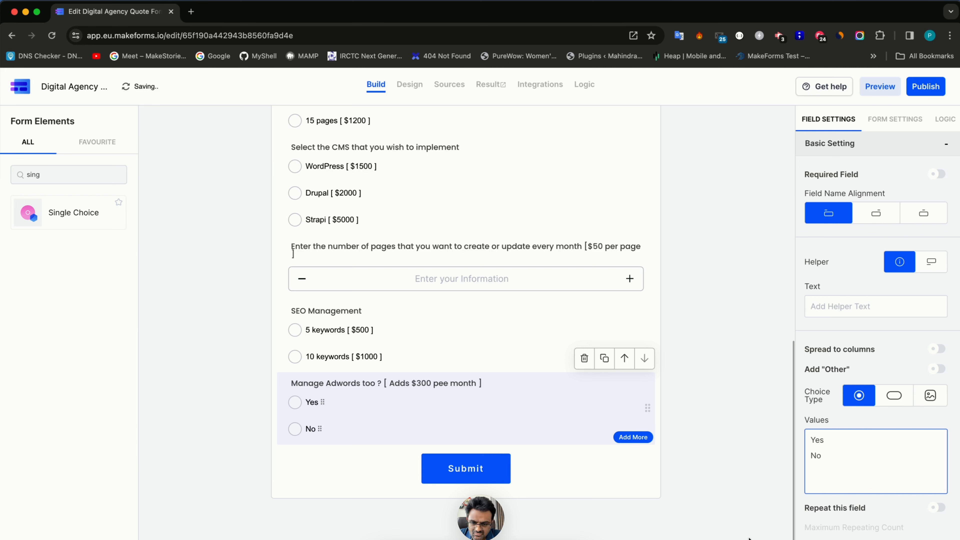
left_click(447, 383)
key("BackSpace")
type("r")
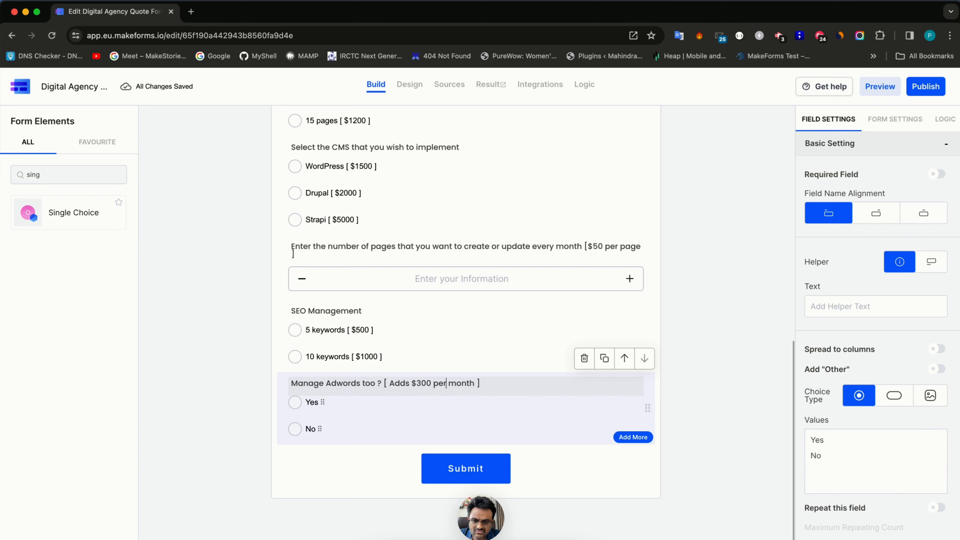
scroll(440, 346, "up", 1)
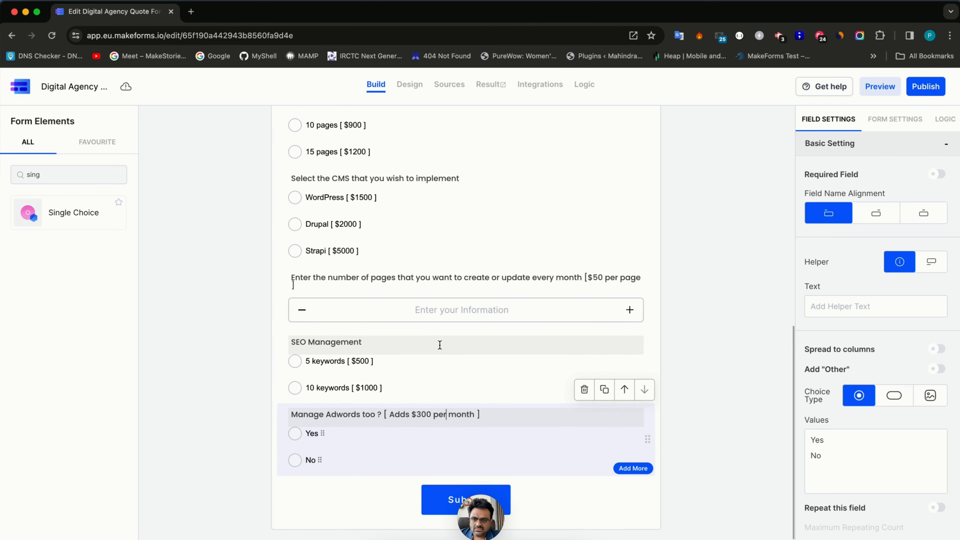
scroll(440, 345, "up", 1)
scroll(440, 349, "up", 5)
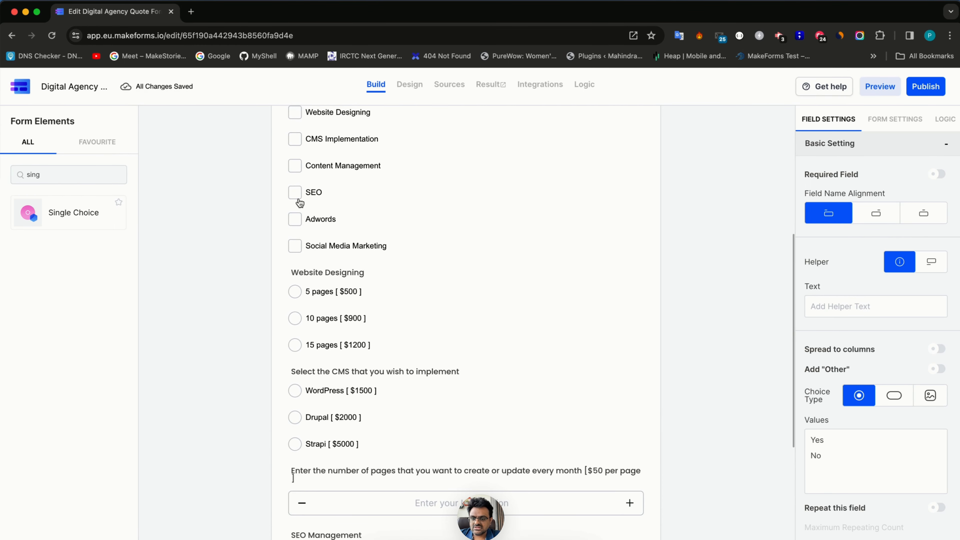
scroll(322, 299, "down", 6)
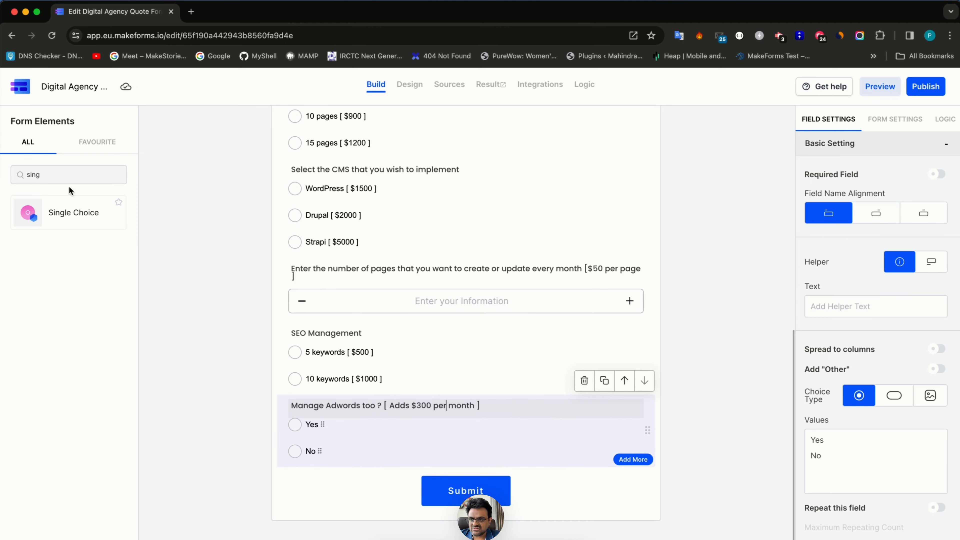
left_click(64, 174)
key("BackSpace")
key("BackSpace")
key("BackSpace")
key("BackSpace")
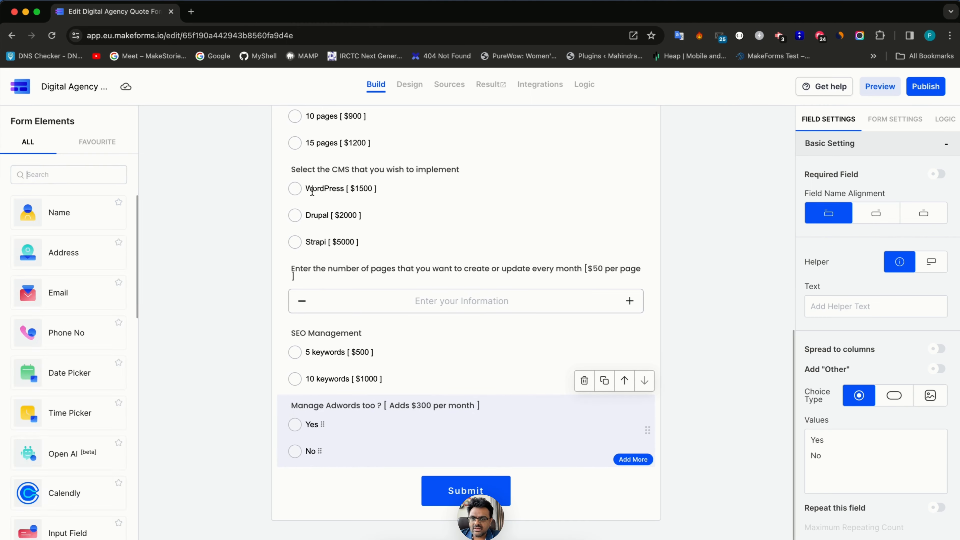
- Add a Number question 'For social media marketing, how many channels would you like us to manage ? [ $100 per channel per month ]'
scroll(312, 191, "up", 3)
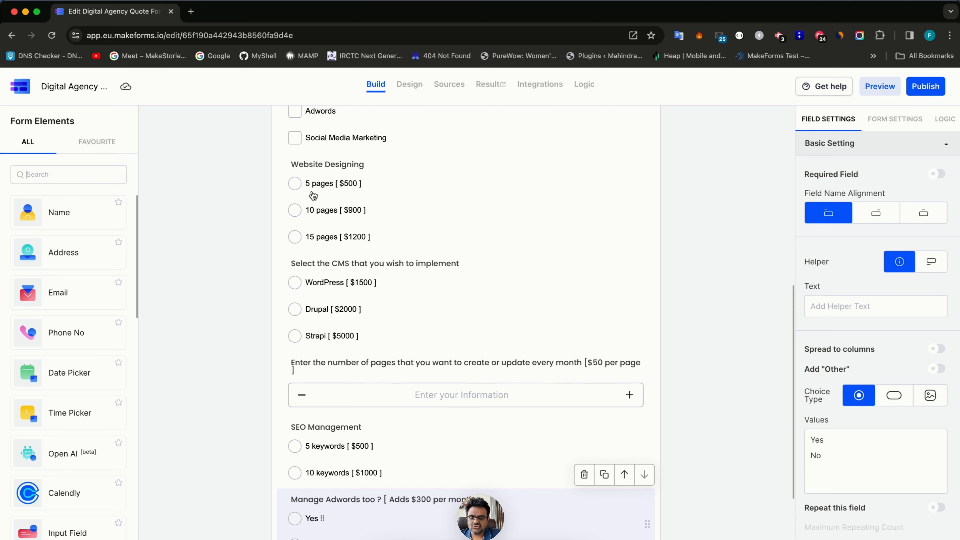
type("inpu")
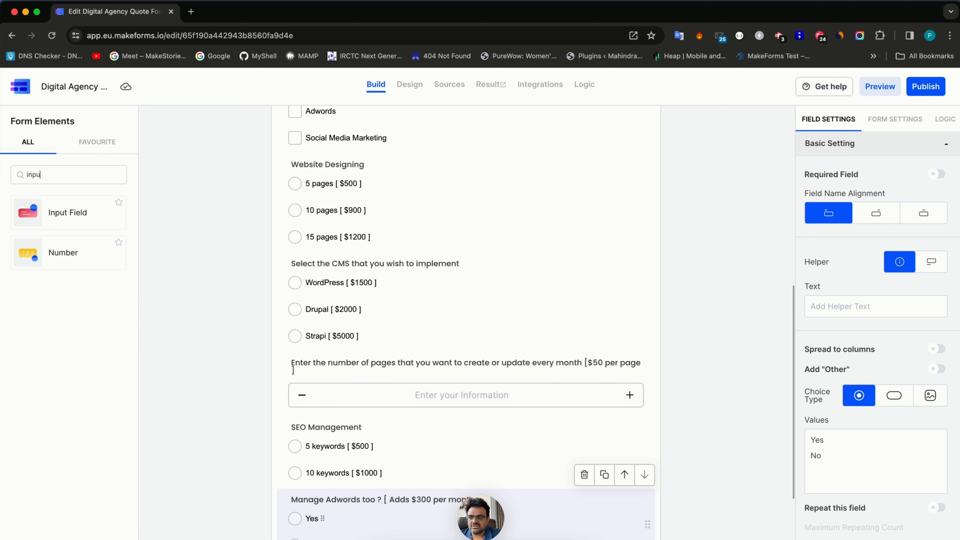
left_click(90, 244)
scroll(349, 491, "down", 4)
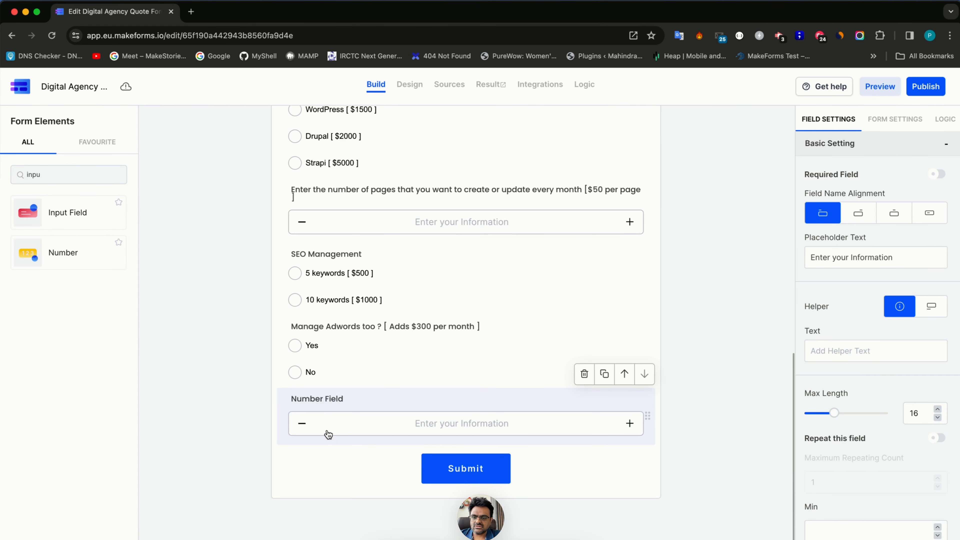
triple_click(318, 398)
type("F")
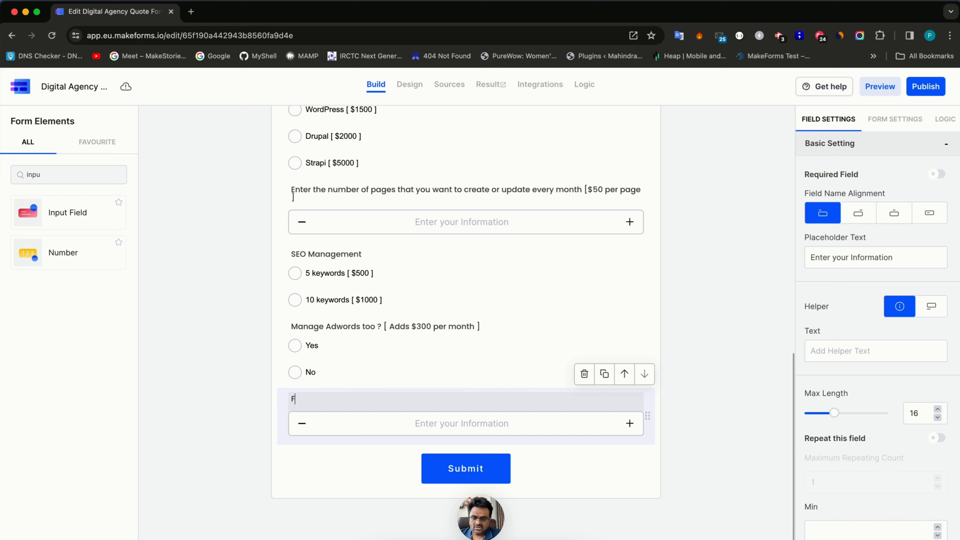
type("or social medi")
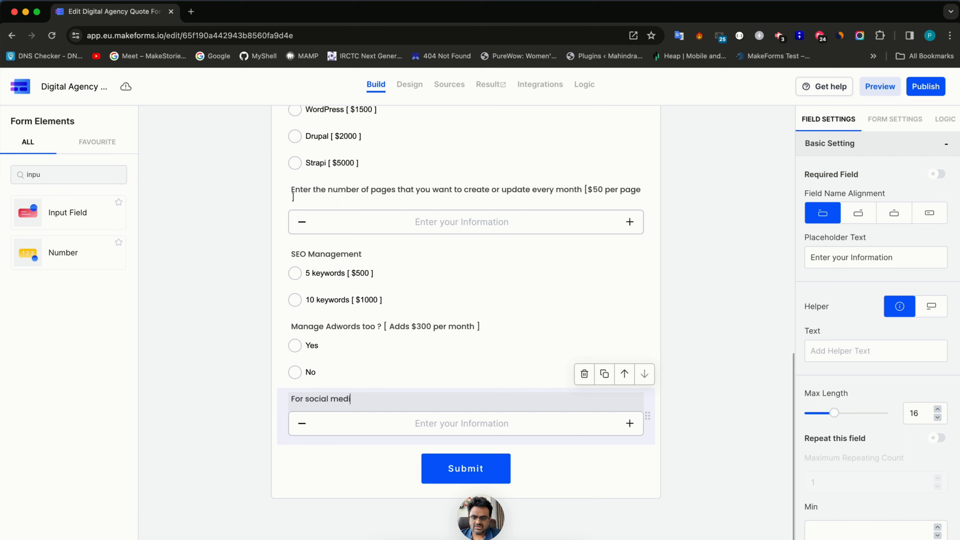
type("a marketing, how")
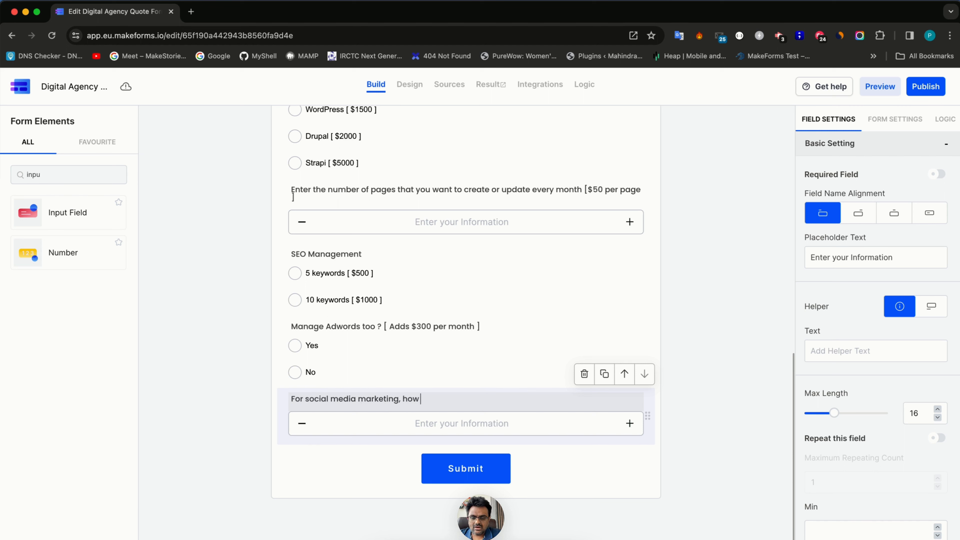
type(" many channels wou")
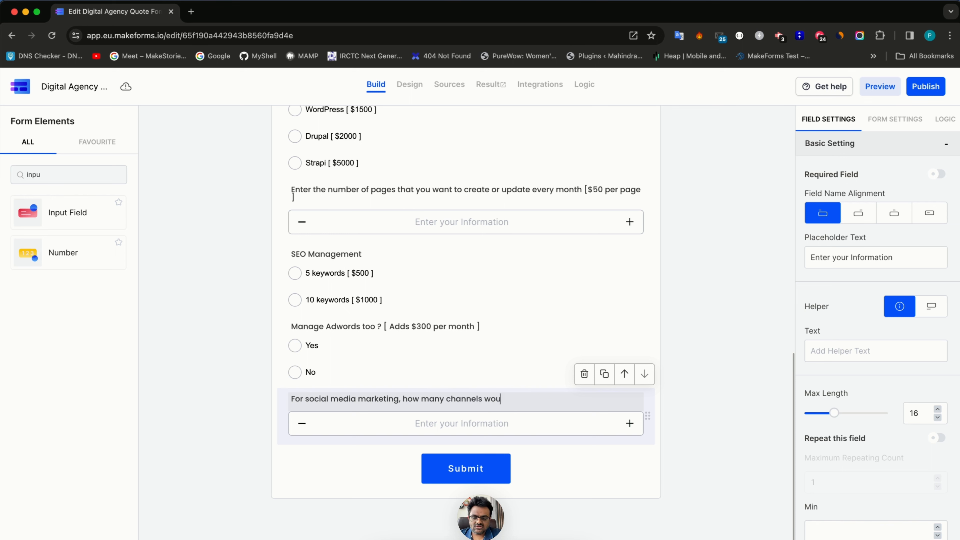
type("ld you like us")
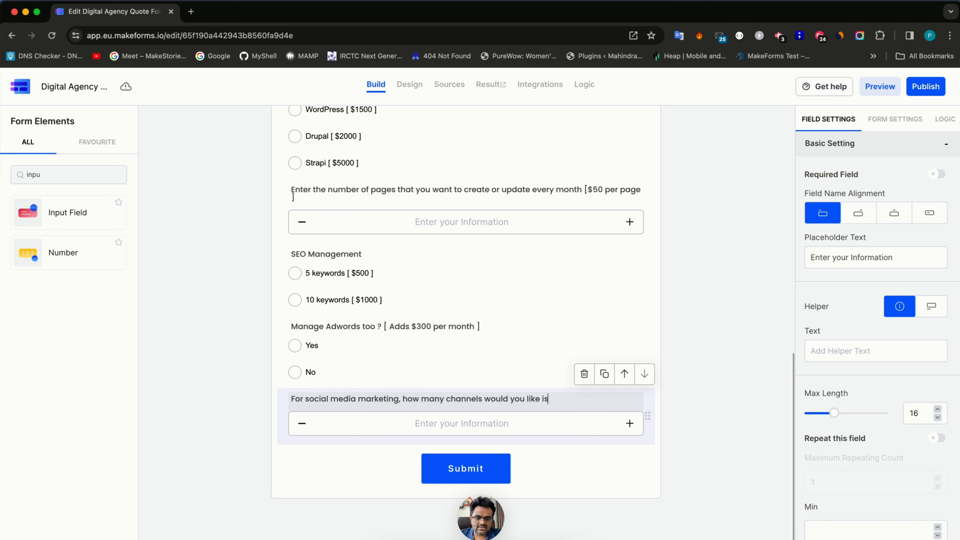
type(" to manage")
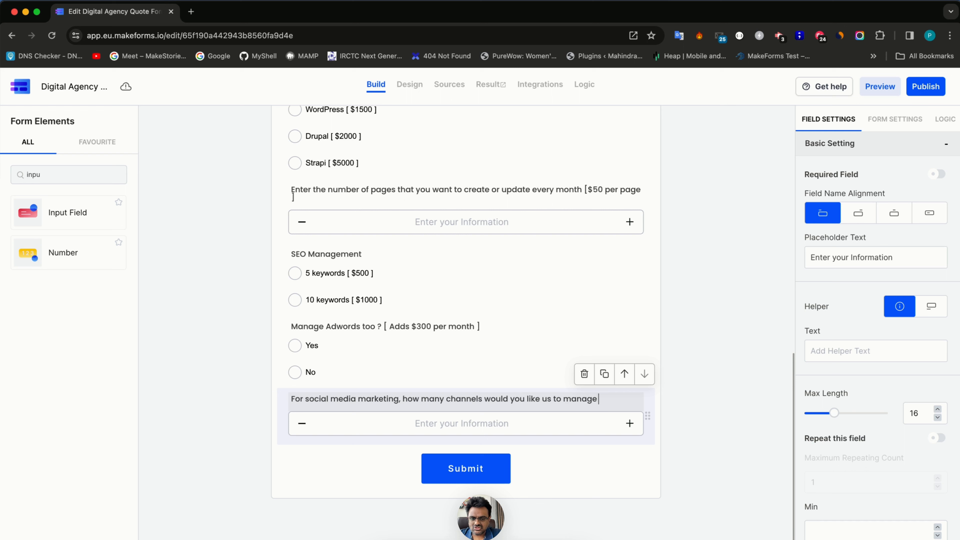
type(" ?")
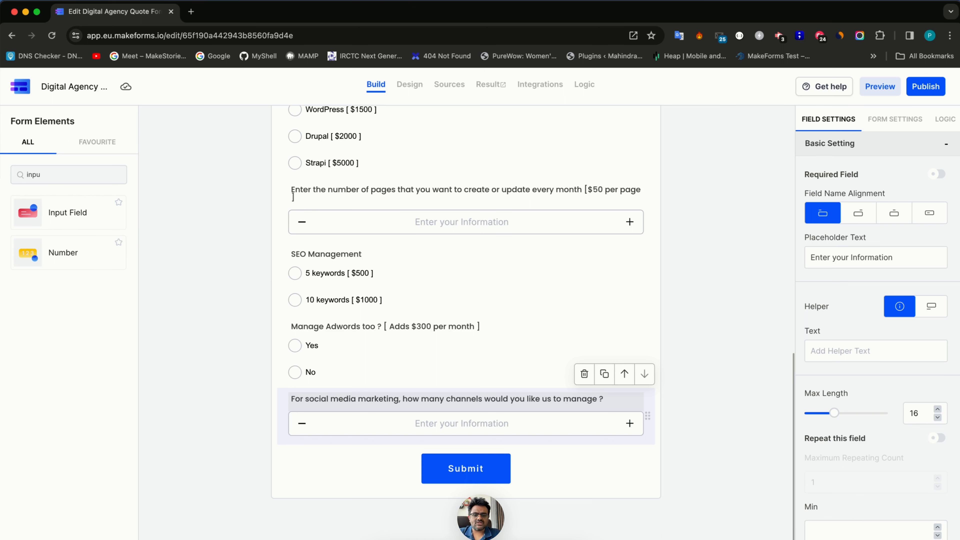
type("[ $10")
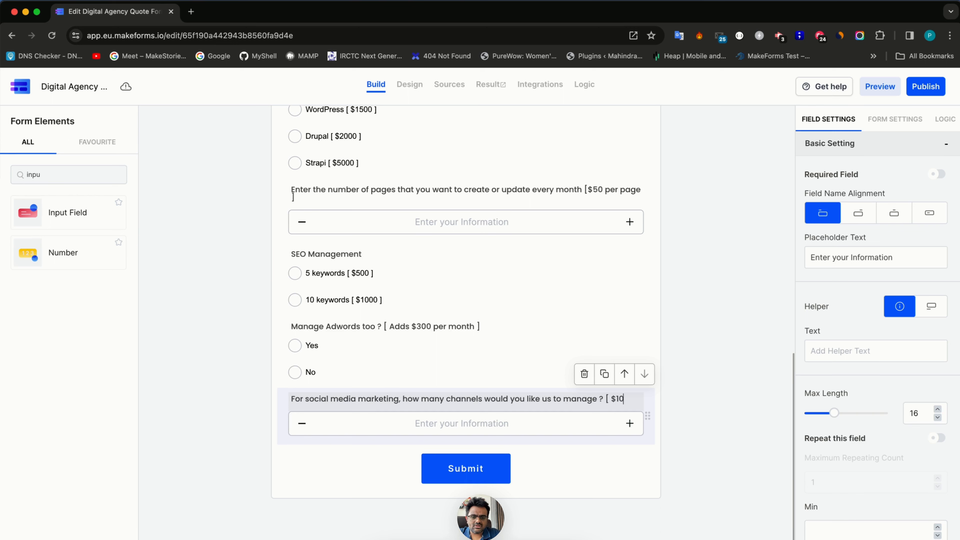
type("0 per channel per")
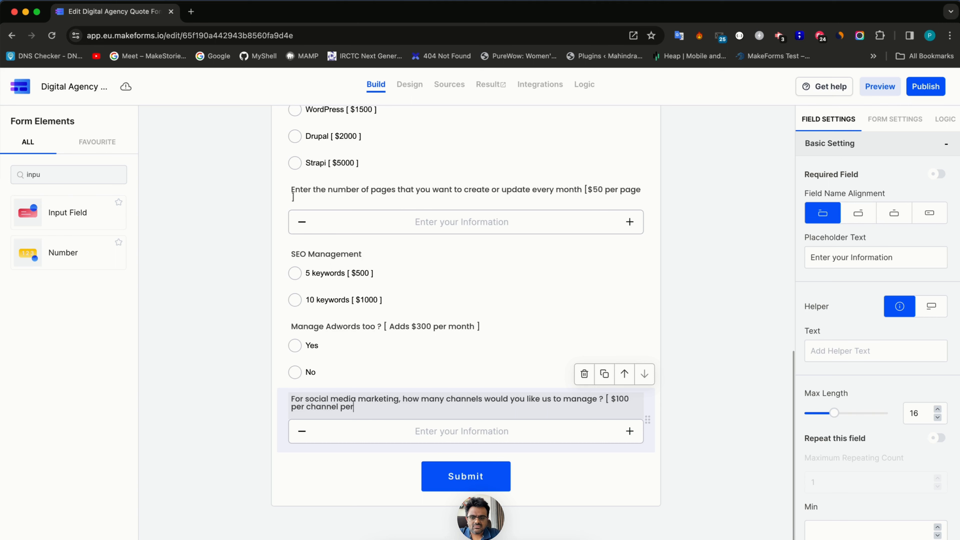
type(" month ]")
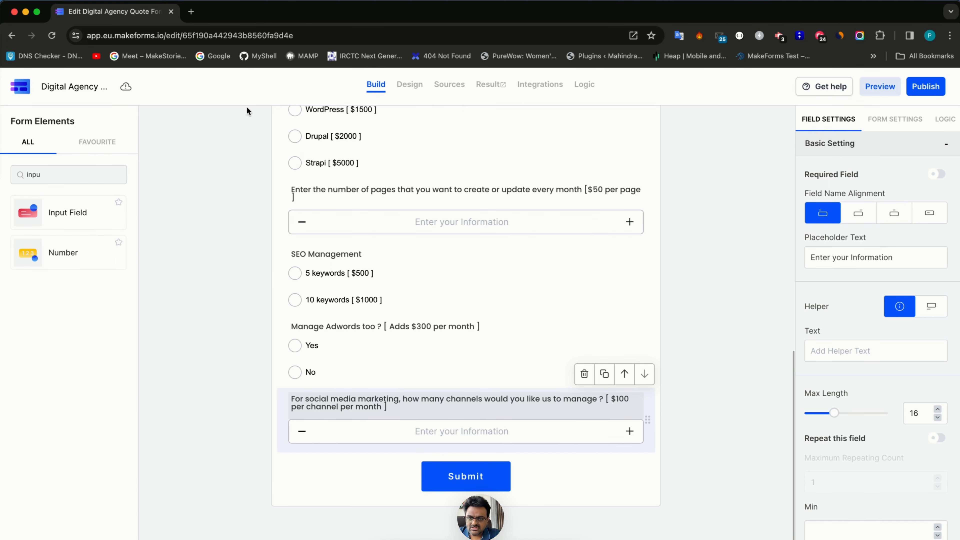
left_click(406, 83)
- Change the design's Theme Text font to Inter
scroll(399, 346, "down", 8)
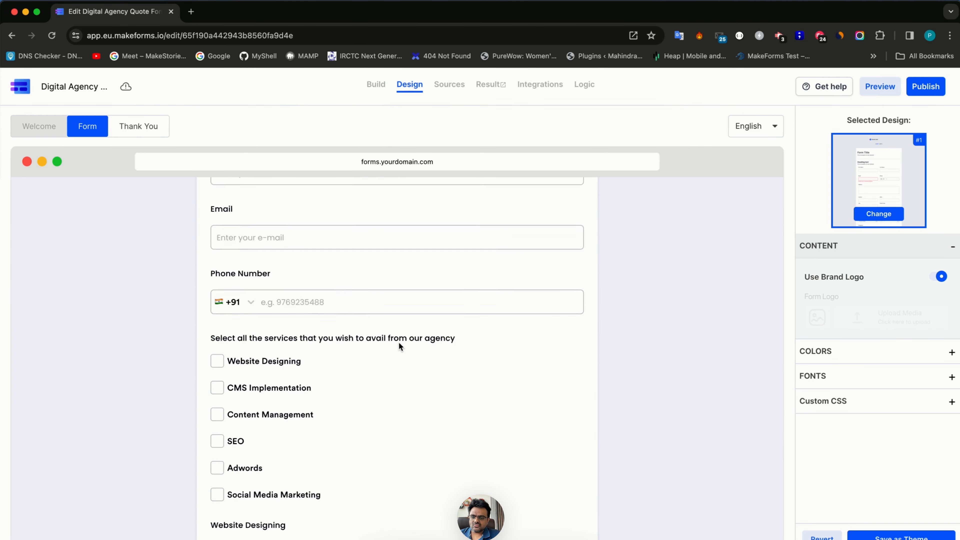
scroll(399, 345, "down", 5)
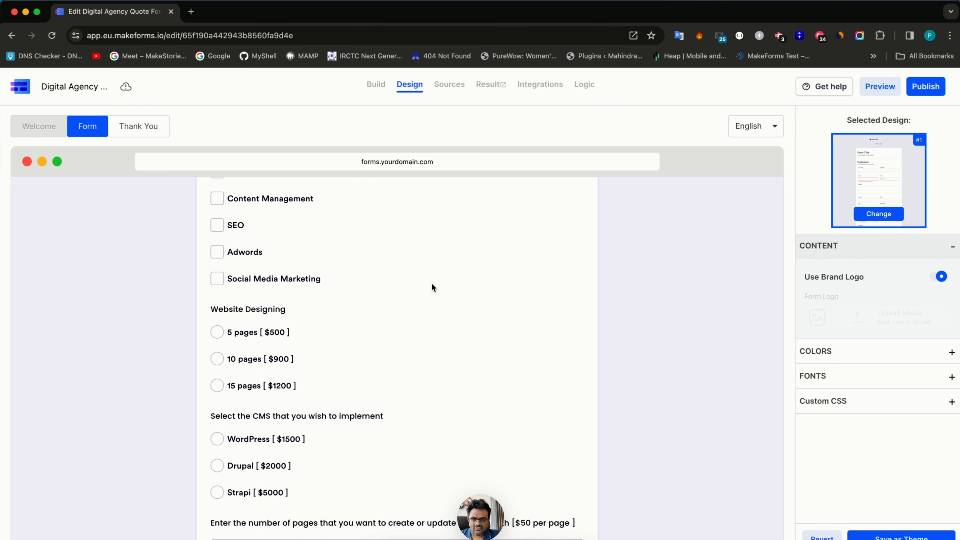
left_click(863, 351)
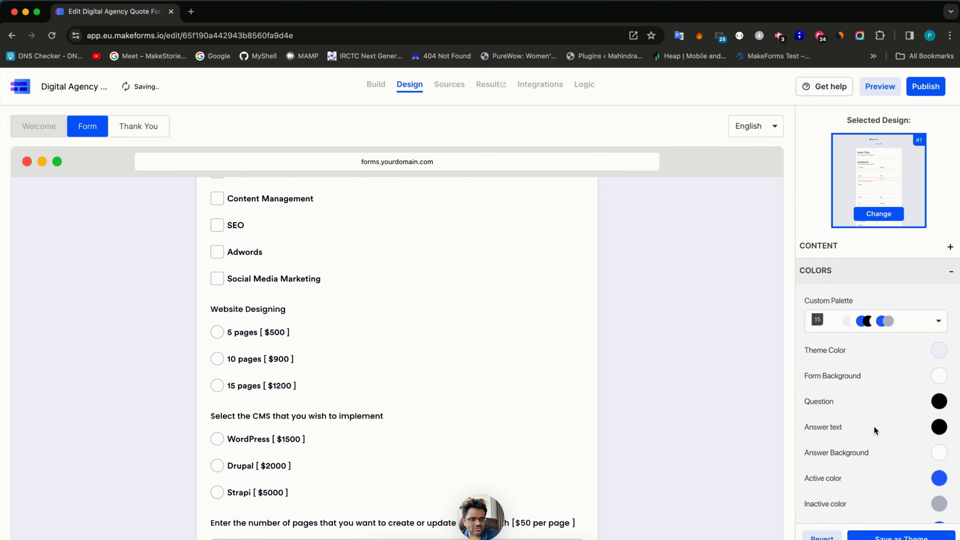
left_click(841, 278)
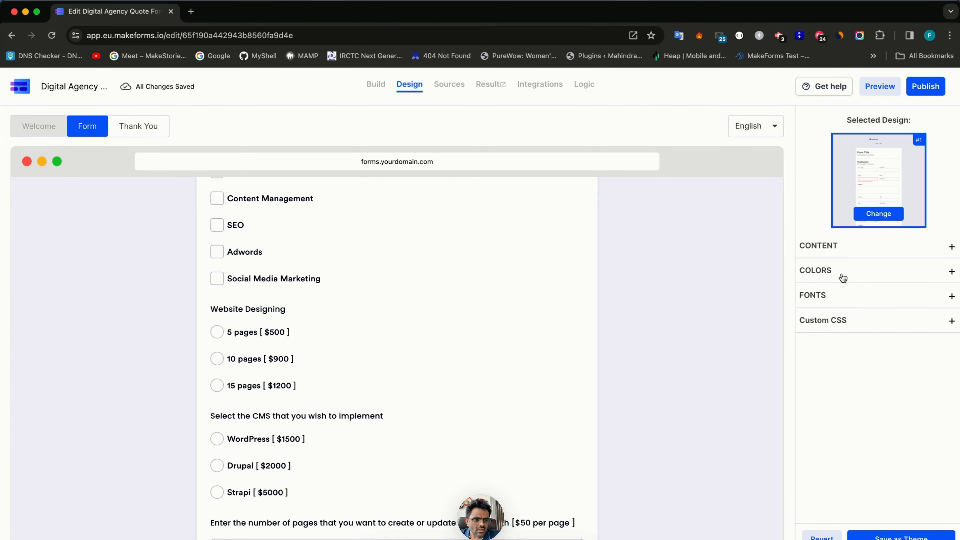
left_click(851, 302)
left_click(862, 342)
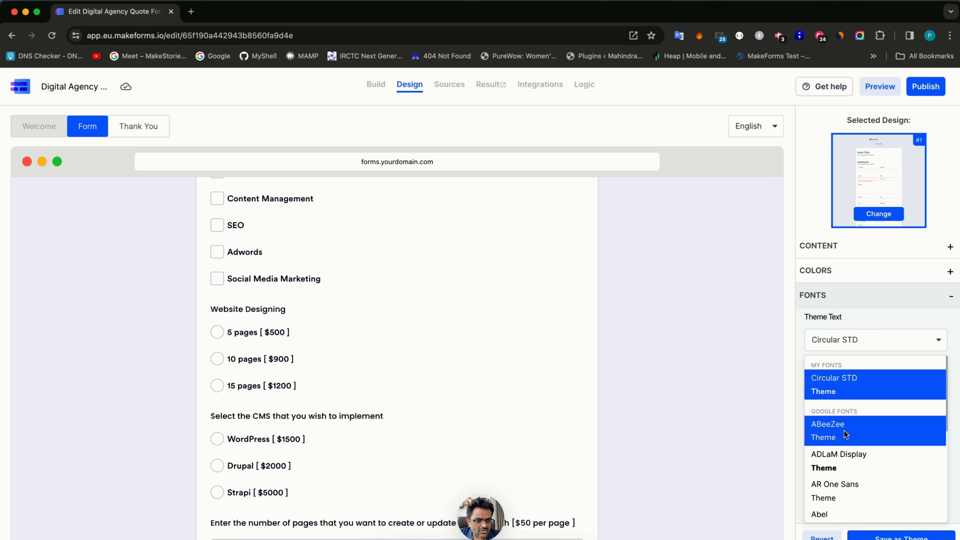
type("inter")
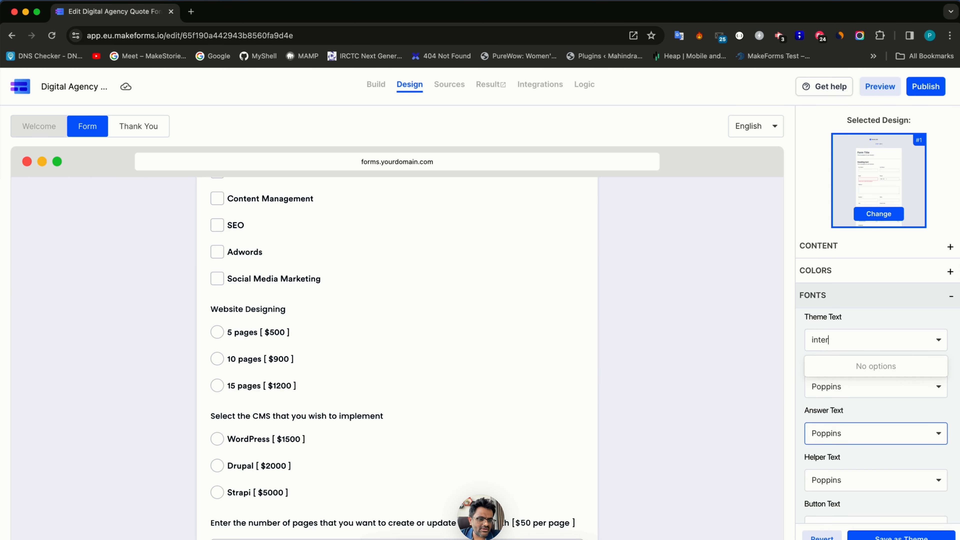
left_click(831, 383)
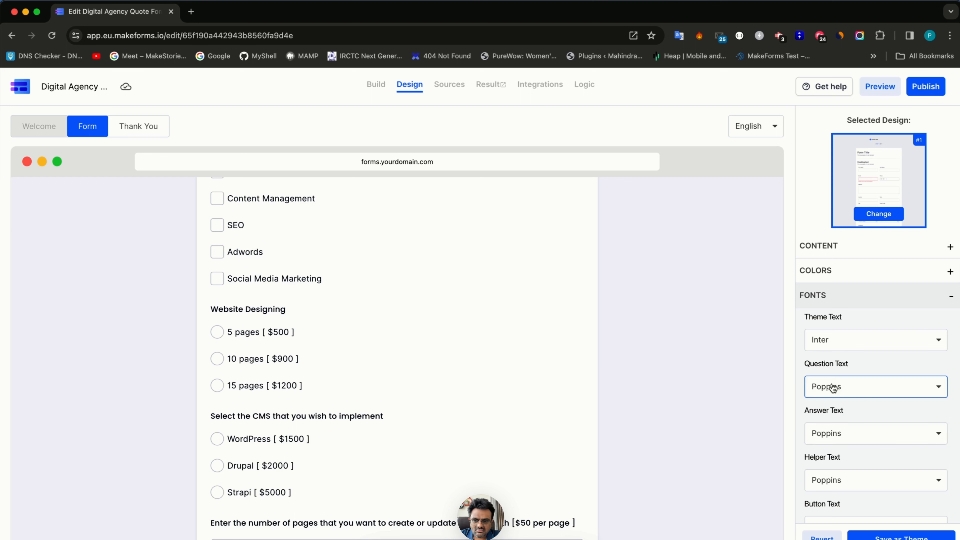
- Turn off Use Brand Logo under Content and save the design as the theme
scroll(422, 376, "up", 4)
scroll(422, 377, "up", 5)
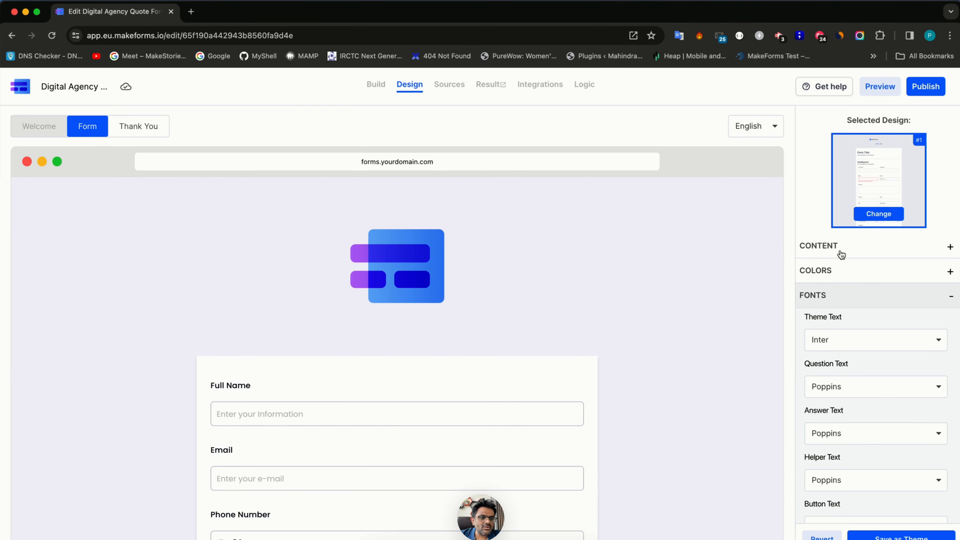
left_click(841, 254)
left_click(934, 280)
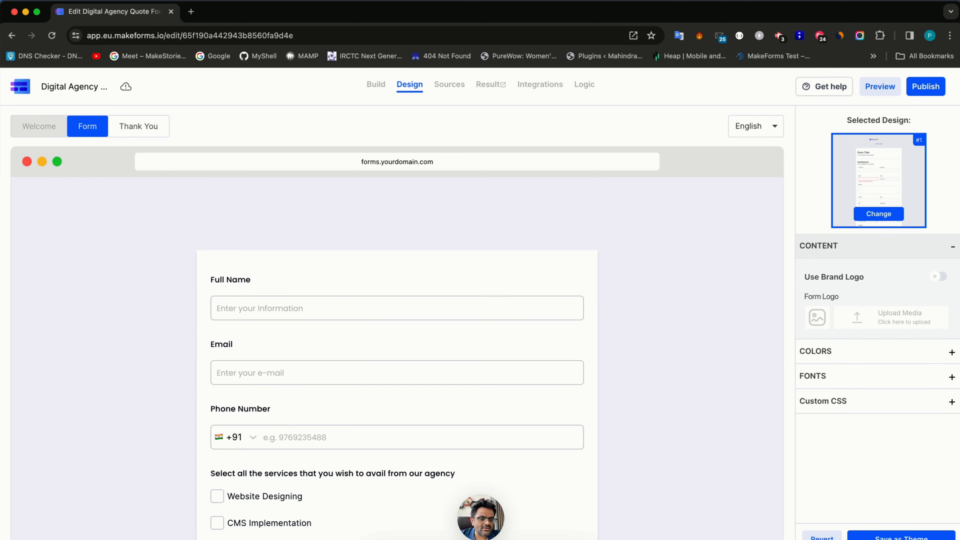
left_click(884, 535)
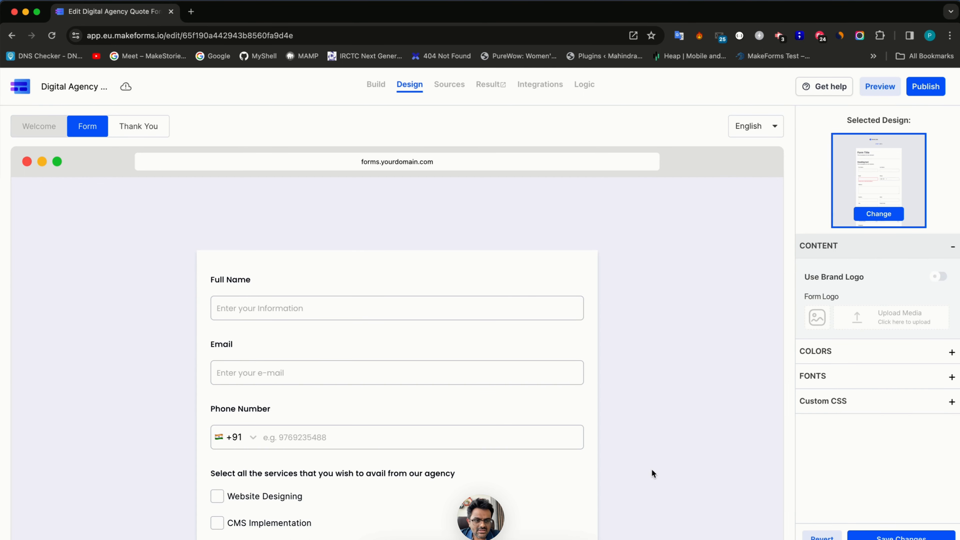
scroll(342, 287, "down", 15)
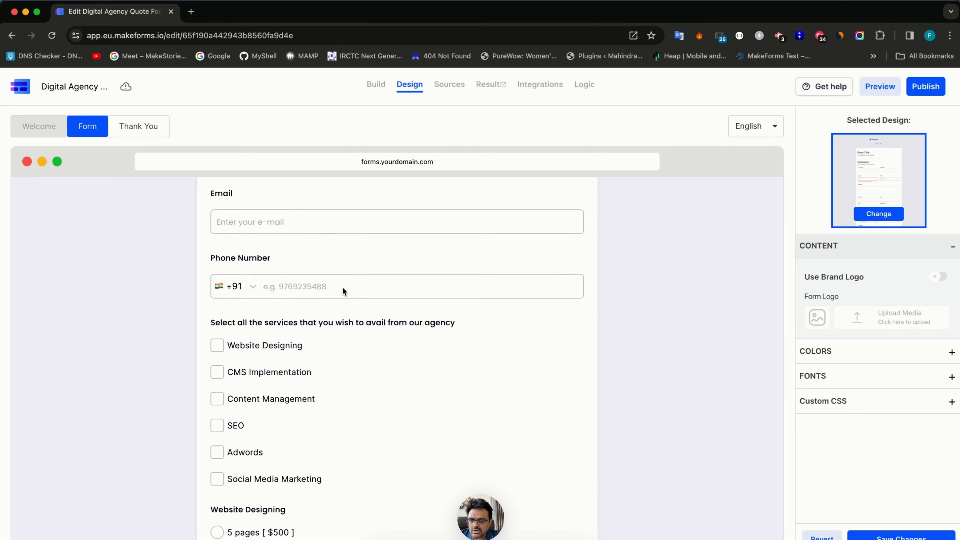
scroll(342, 287, "down", 1)
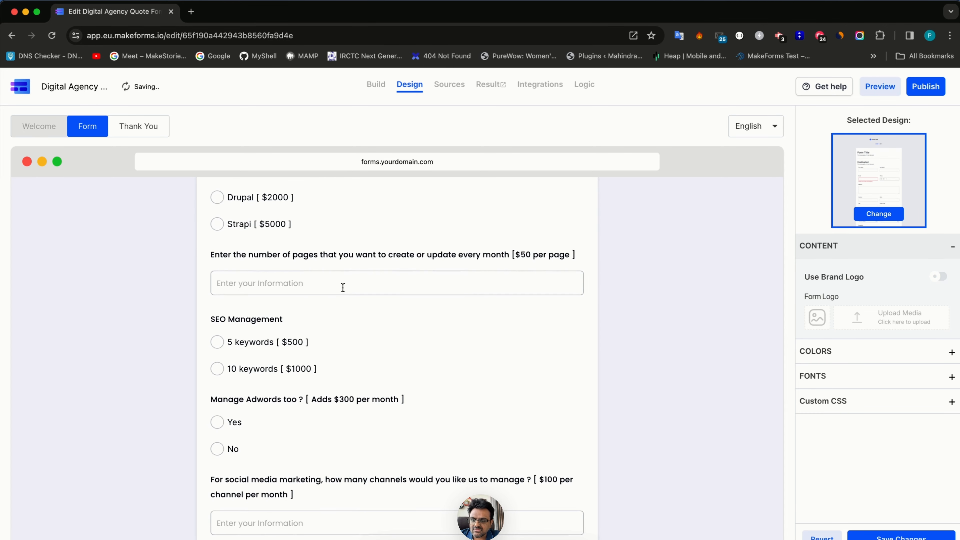
- Start a new logic rule conditioned on services containing Website Designing
left_click(381, 84)
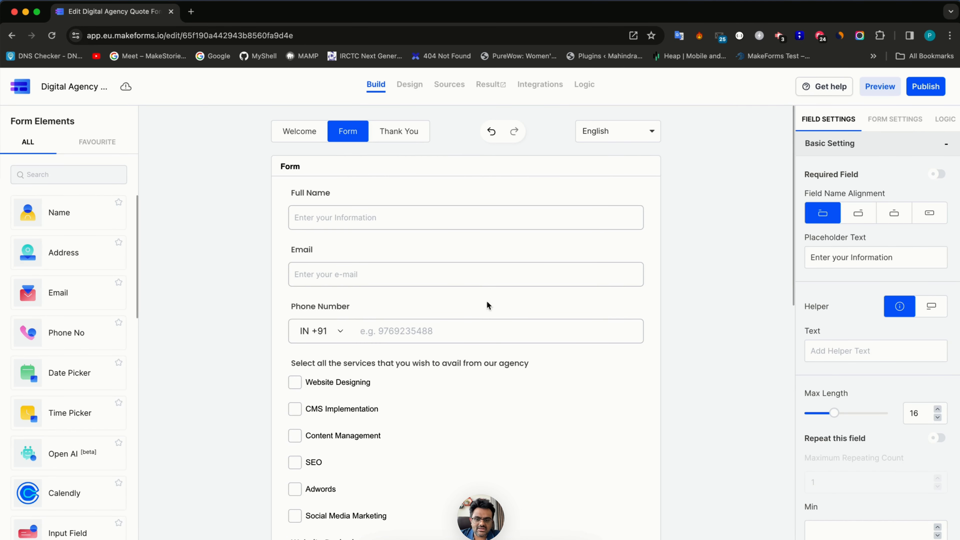
key("super+Tab")
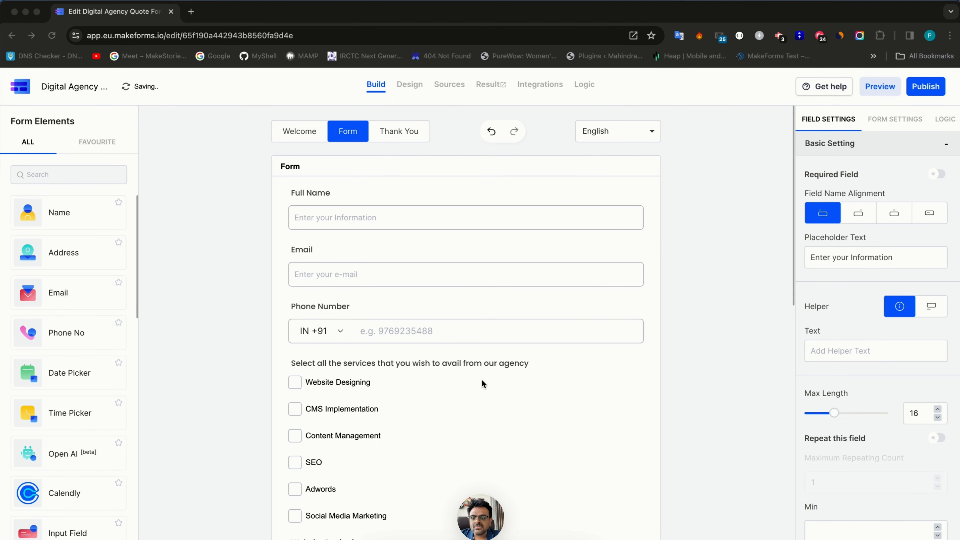
scroll(482, 381, "down", 5)
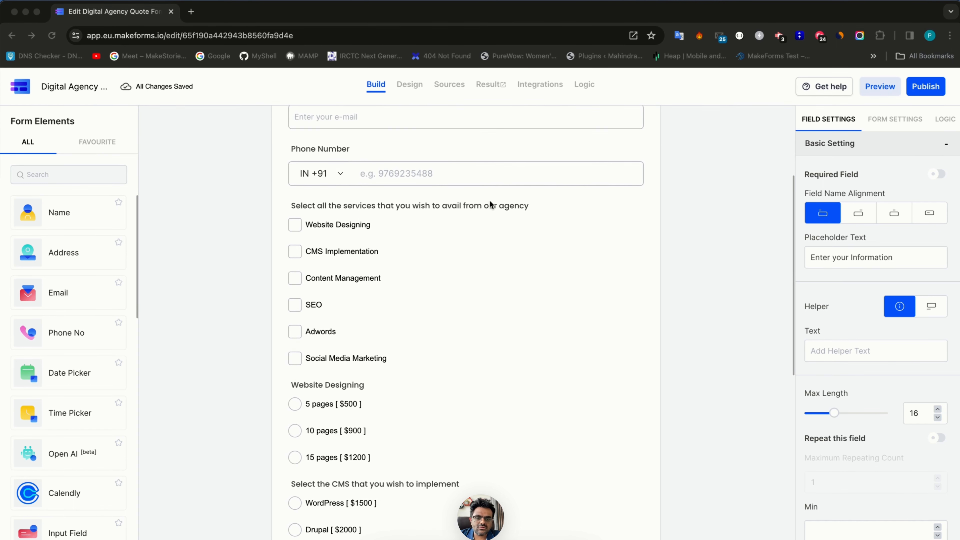
left_click(938, 120)
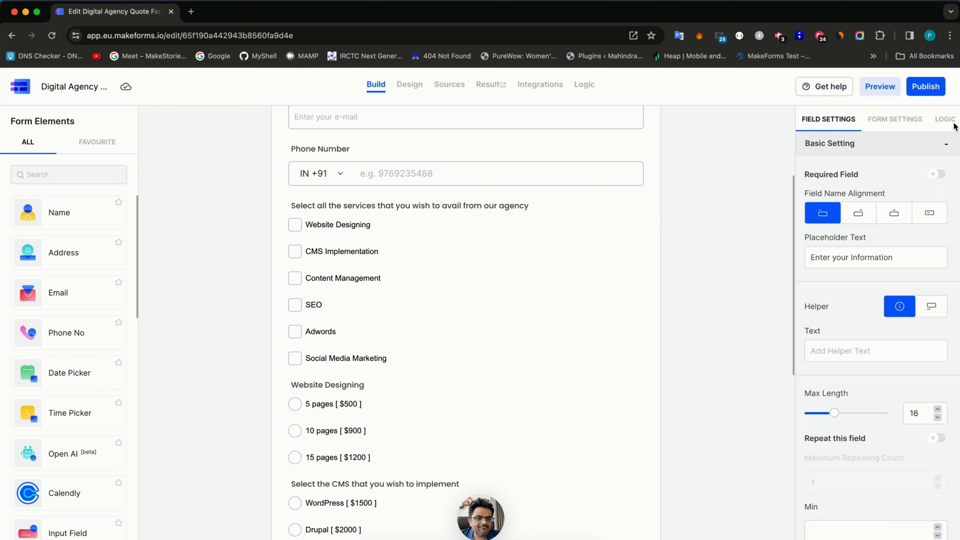
left_click(878, 252)
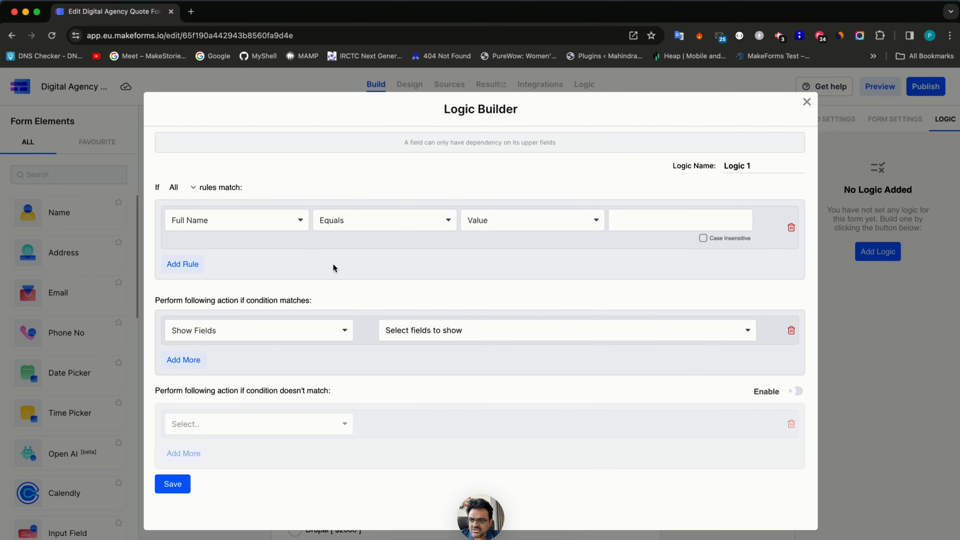
left_click(263, 218)
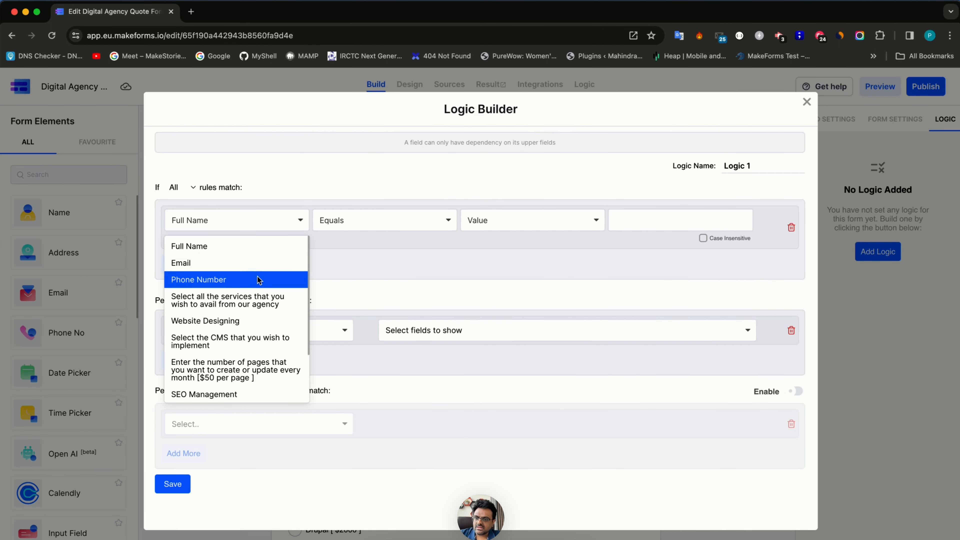
left_click(261, 299)
left_click(632, 219)
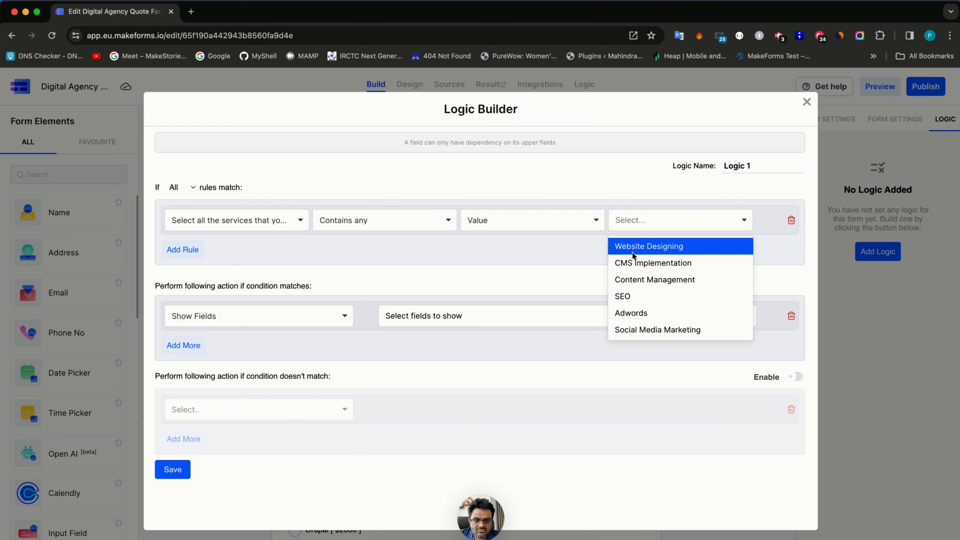
left_click(634, 251)
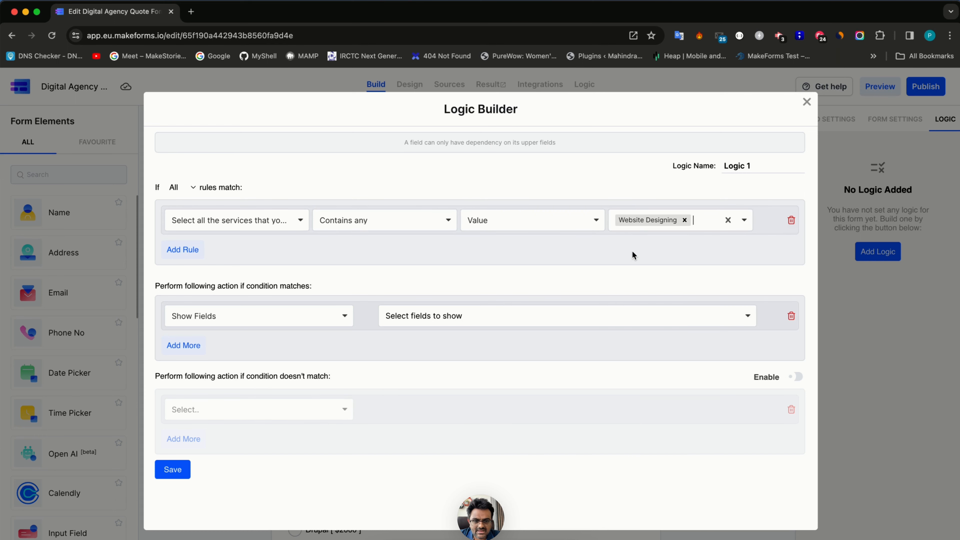
- Make the rule show the Website Designing question and save it
left_click(258, 324)
left_click(400, 315)
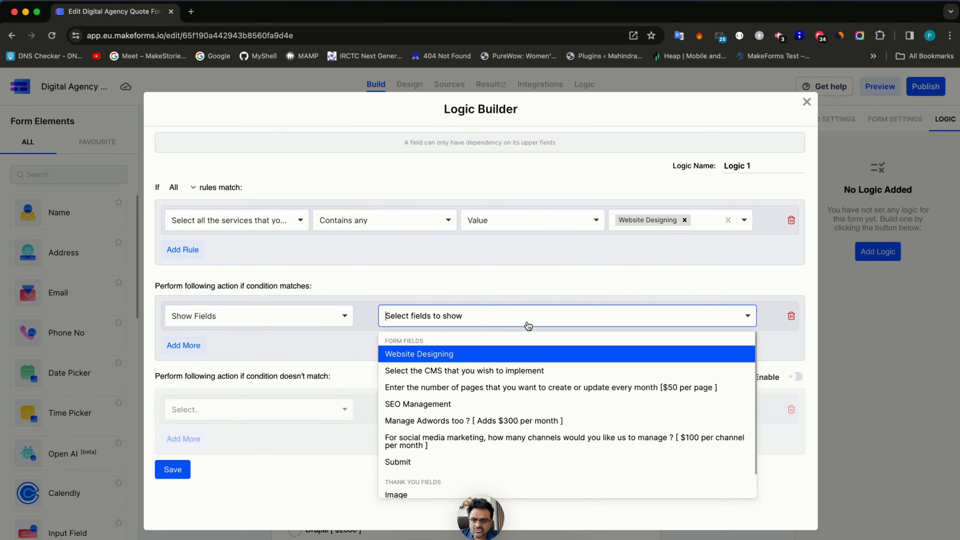
left_click(505, 356)
left_click(173, 470)
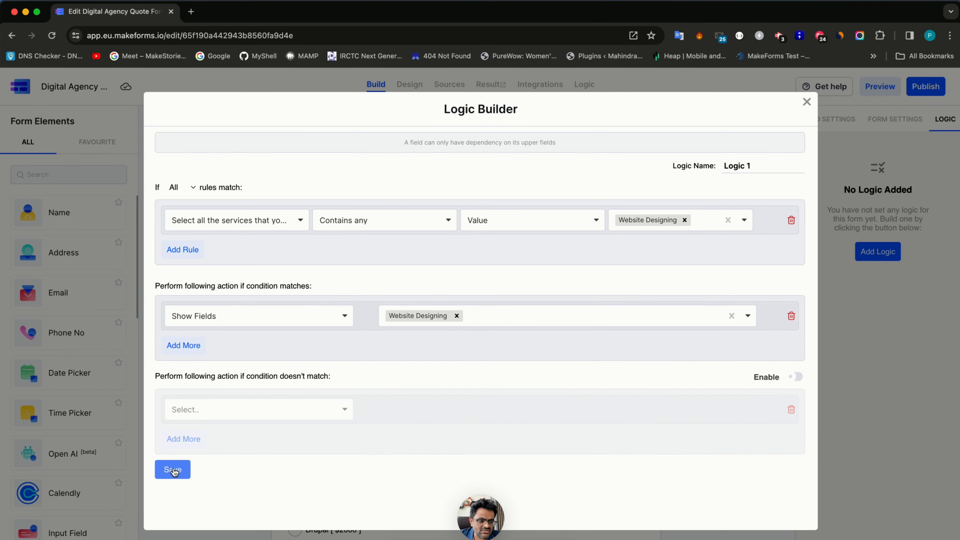
left_click(409, 85)
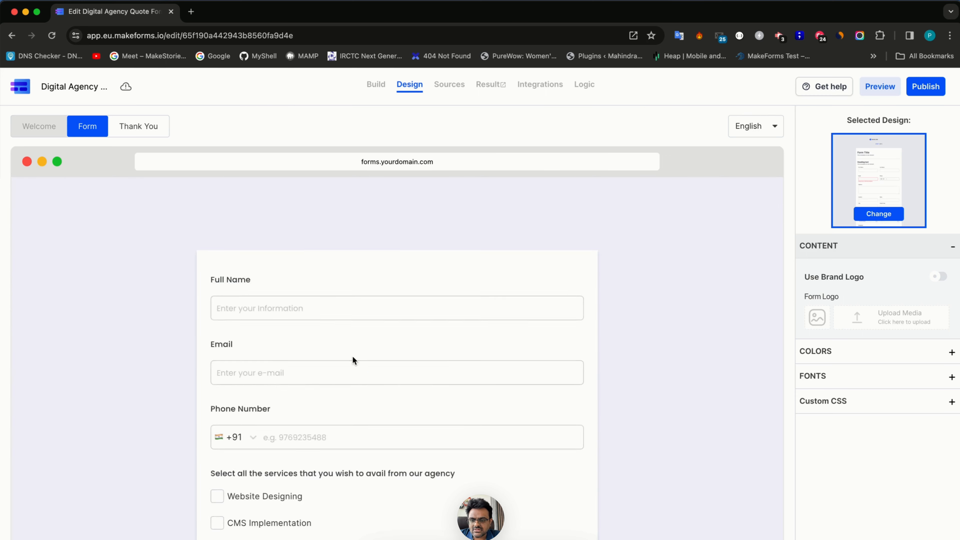
- Tick and untick Website Designing in the preview to confirm its question appears
scroll(353, 358, "down", 5)
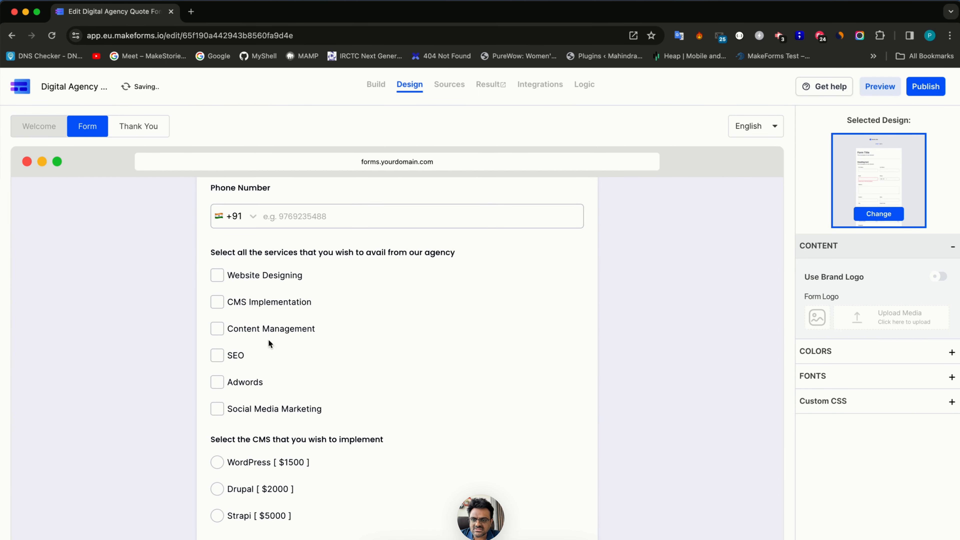
left_click(242, 278)
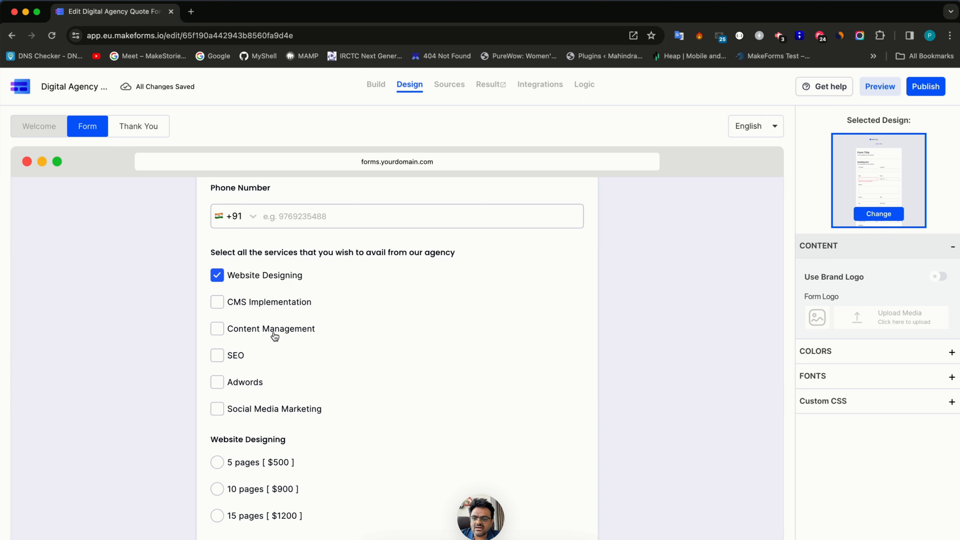
left_click(283, 276)
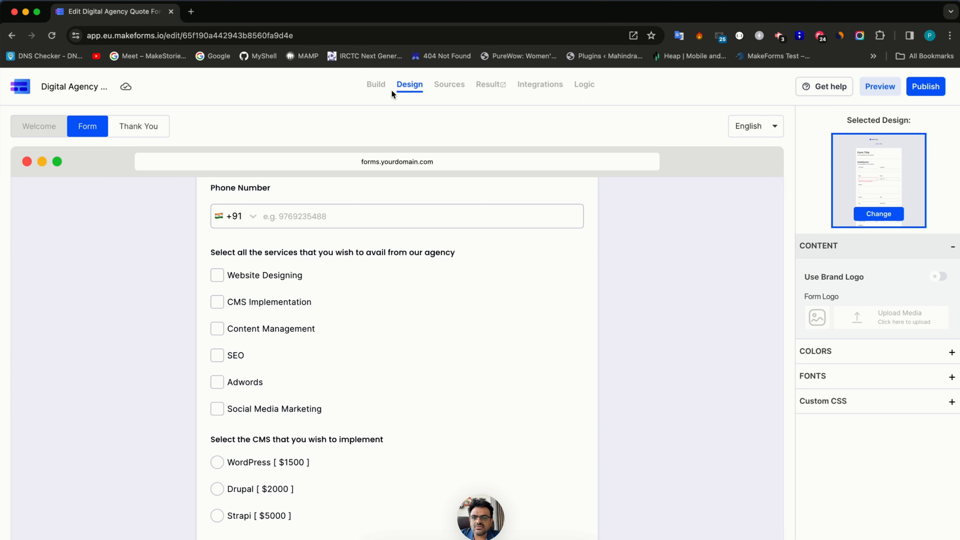
left_click(376, 84)
- Rename Logic 1 to 'Enable Website Designin' and add a condition: services contains CMS Implementation
double_click(831, 148)
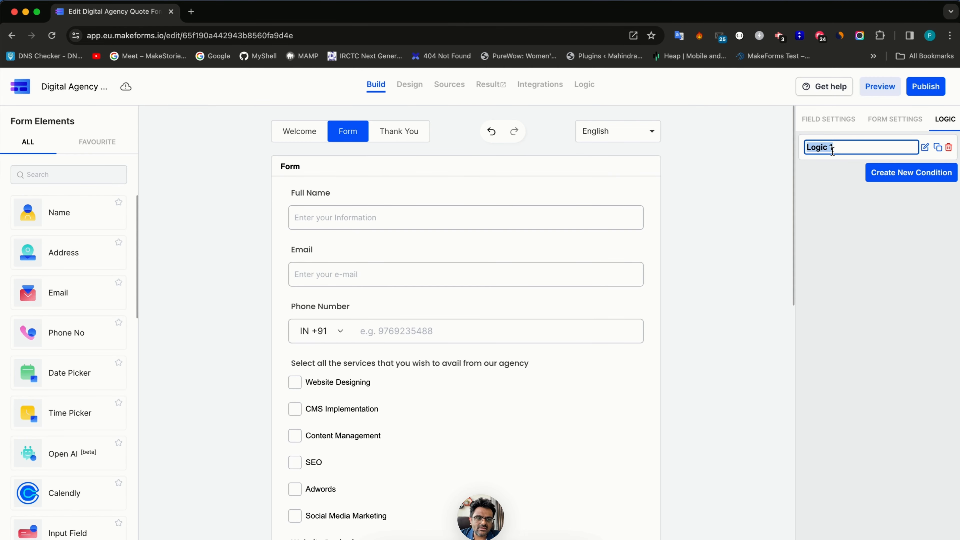
type("Enable ")
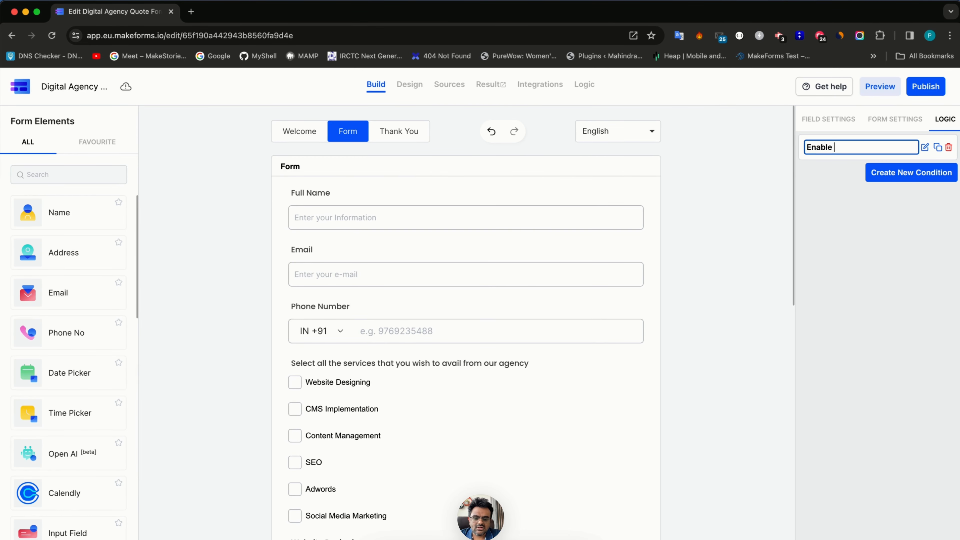
type("Website Designing")
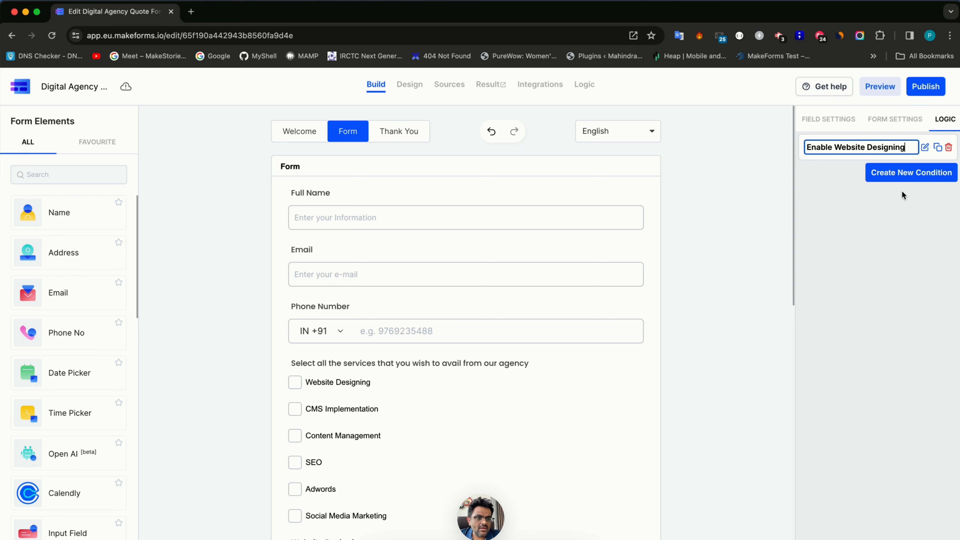
left_click(901, 173)
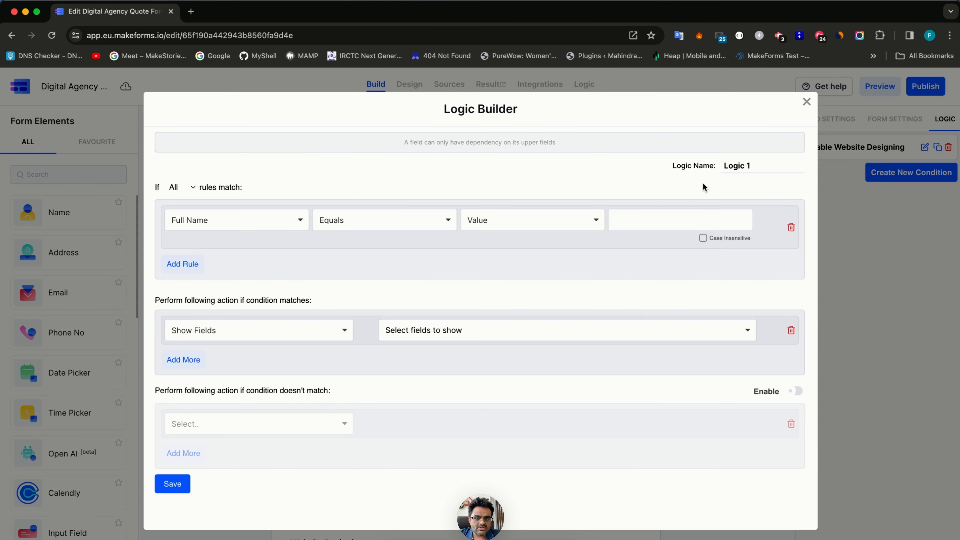
left_click(274, 220)
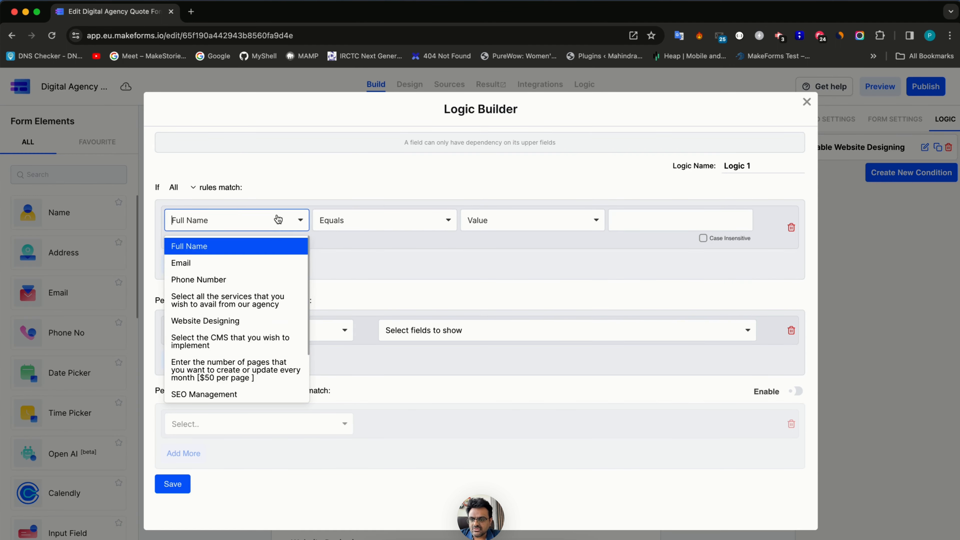
left_click(272, 339)
left_click(656, 215)
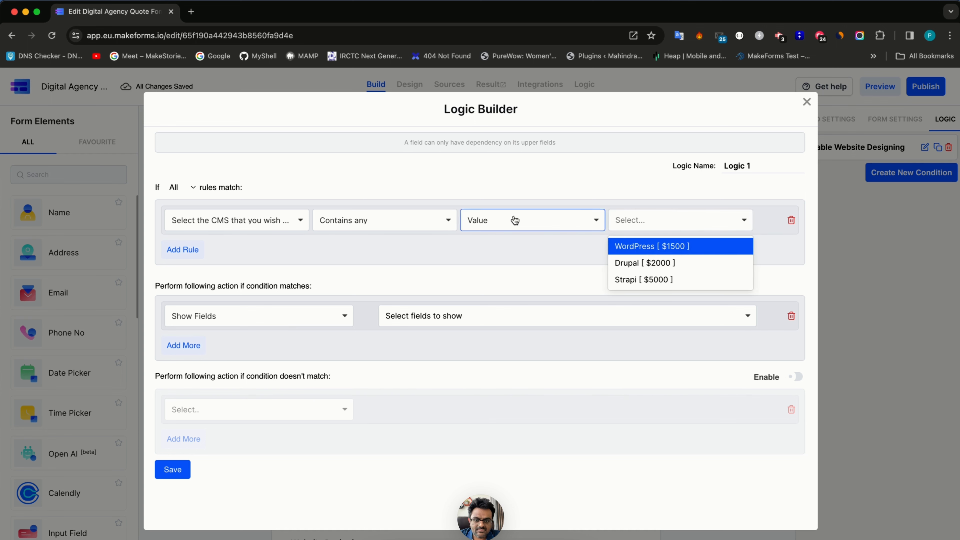
left_click(232, 229)
left_click(224, 301)
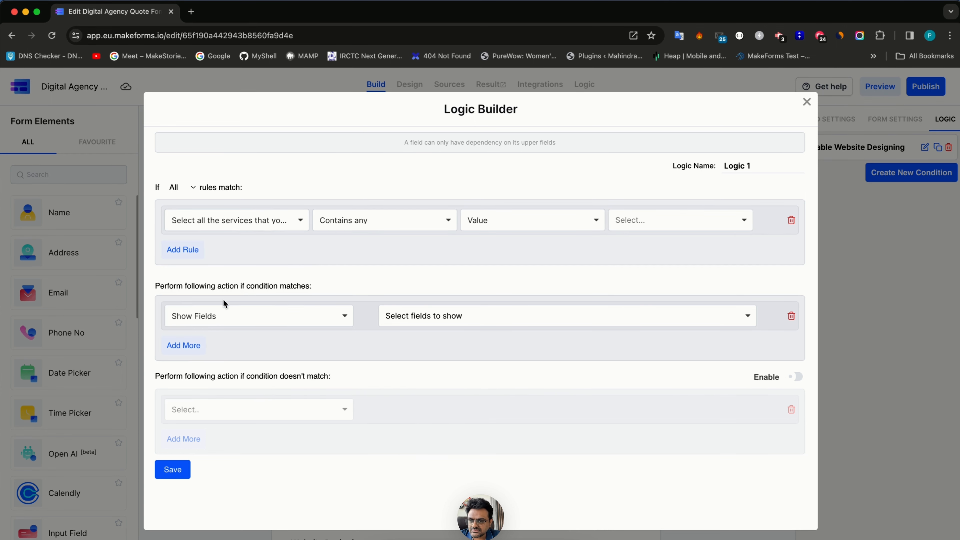
left_click(665, 222)
left_click(659, 262)
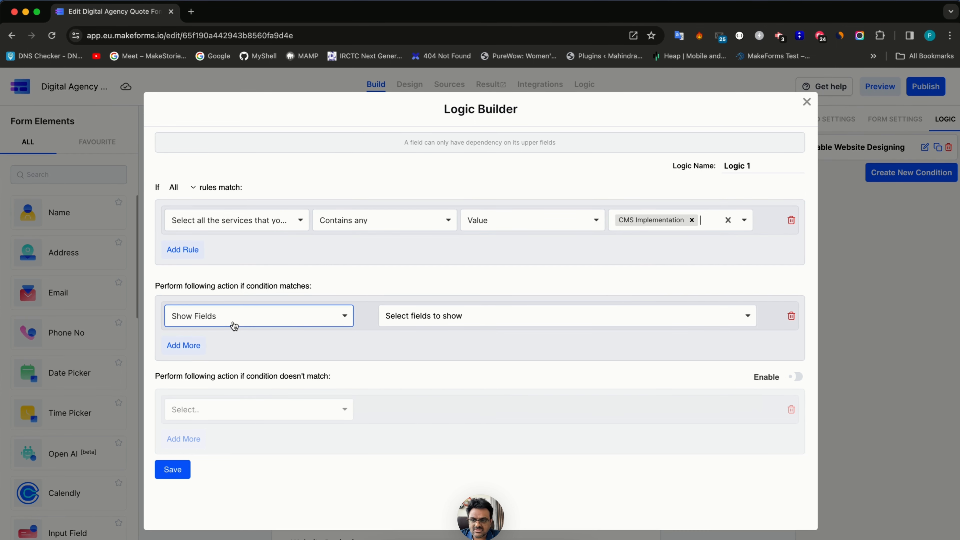
- Make that rule show the CMS question, save it, and name it 'Enable CMS'
left_click(233, 322)
left_click(491, 317)
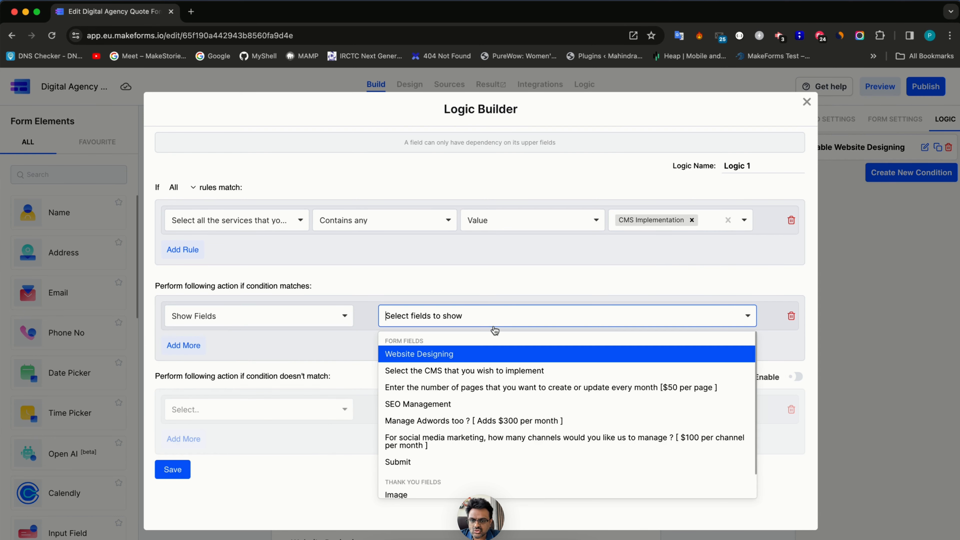
left_click(469, 370)
left_click(166, 470)
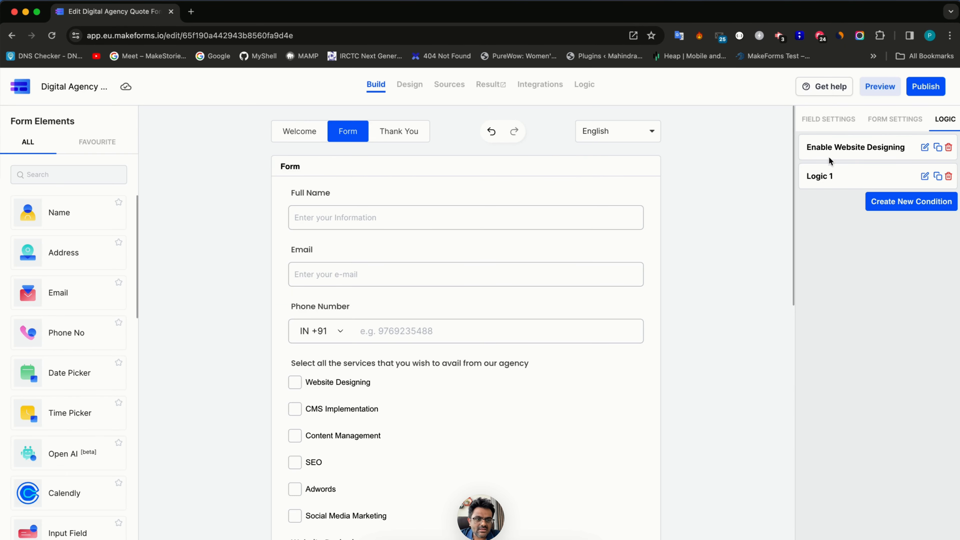
left_click(828, 176)
key("super+a")
type("Enable ")
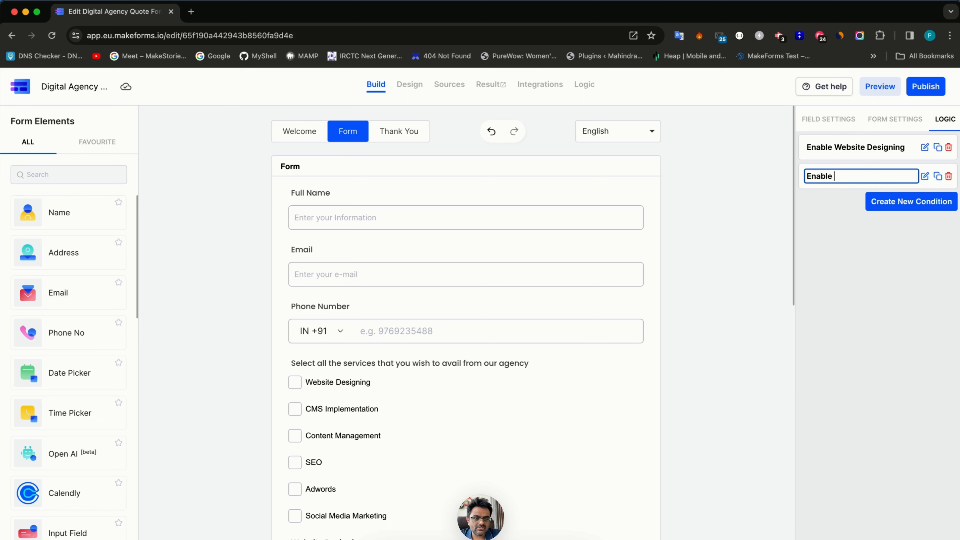
type("CMS")
- Add an 'Enable Content Management' rule showing the page-count question when Content Management is chosen
left_click(919, 200)
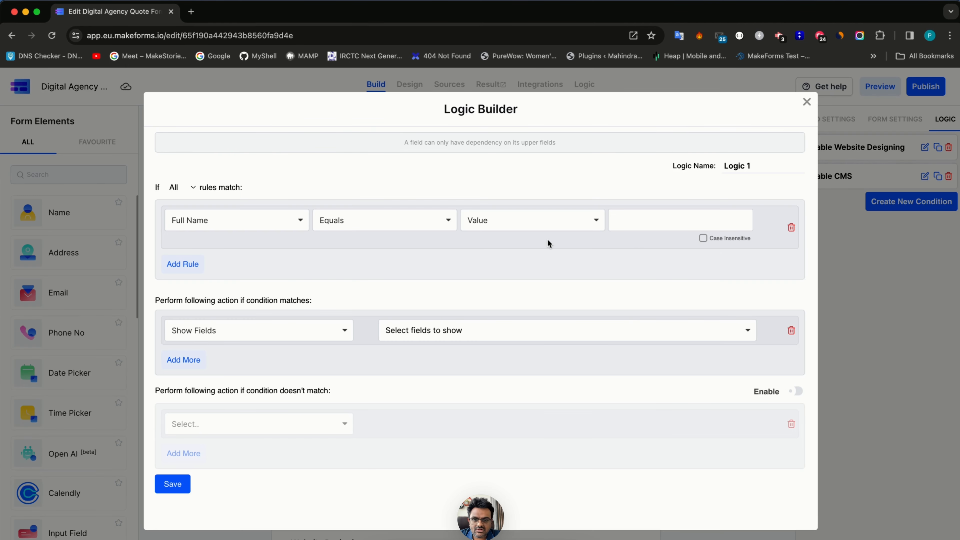
left_click(266, 220)
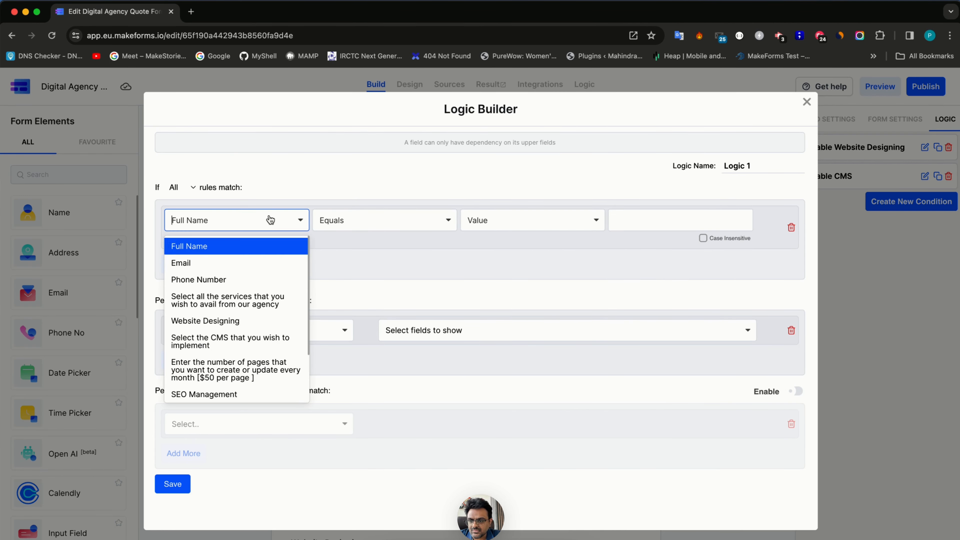
left_click(268, 293)
left_click(612, 220)
left_click(648, 280)
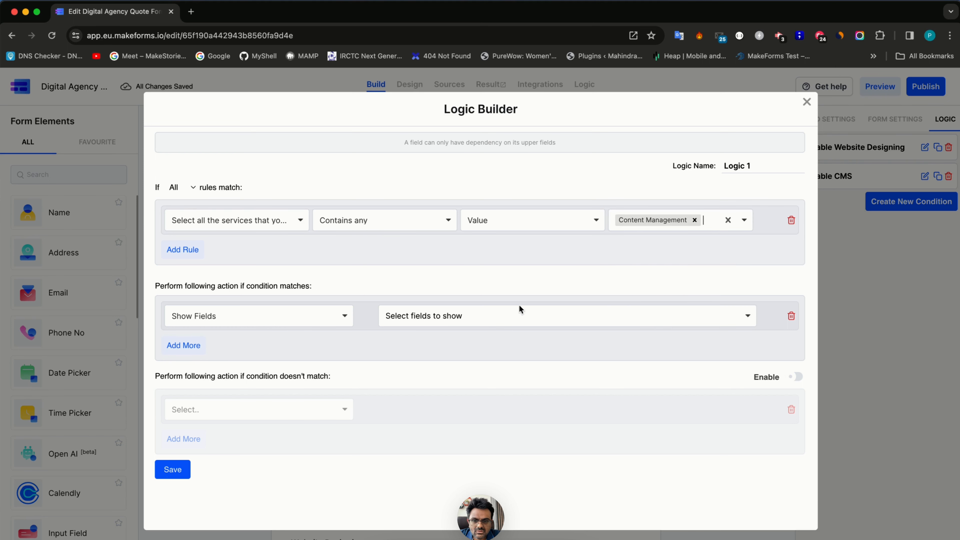
left_click(245, 322)
left_click(440, 303)
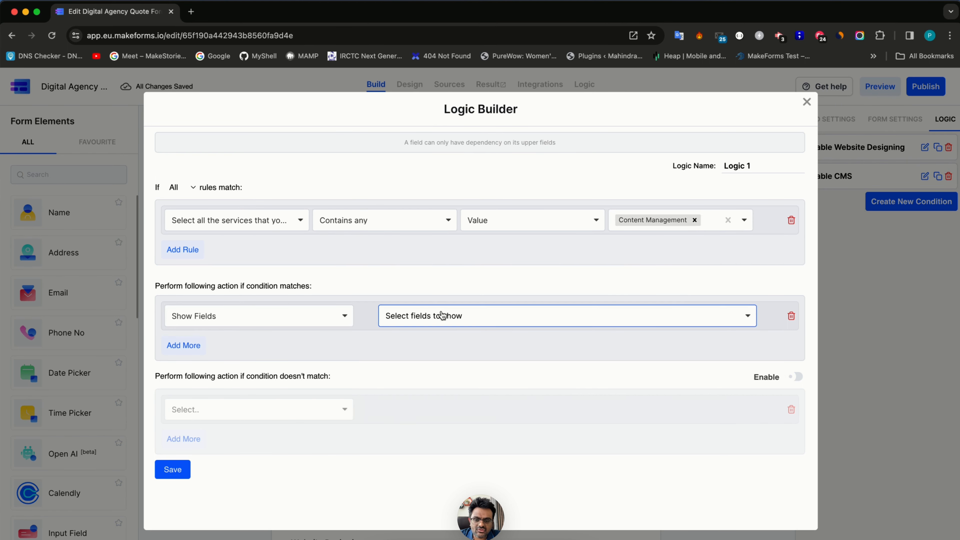
left_click(438, 315)
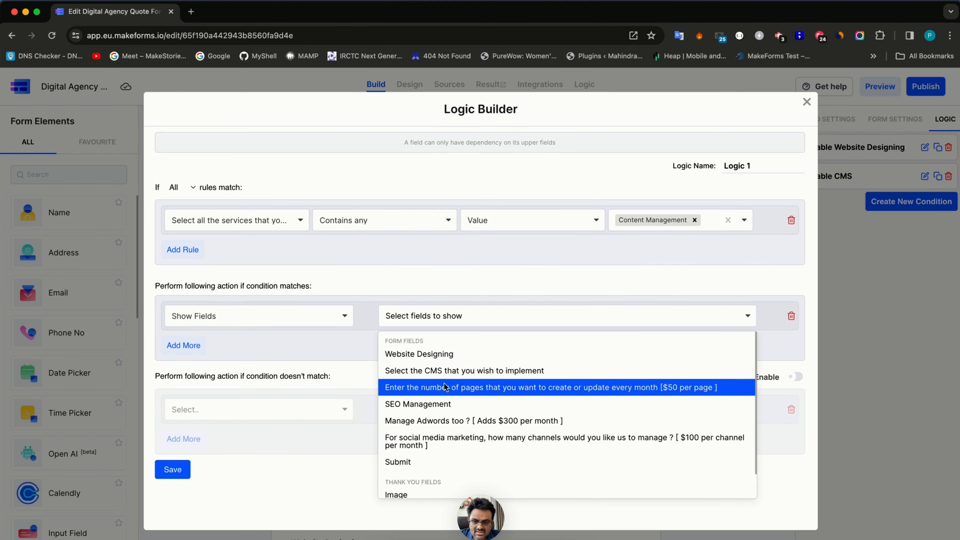
left_click(446, 388)
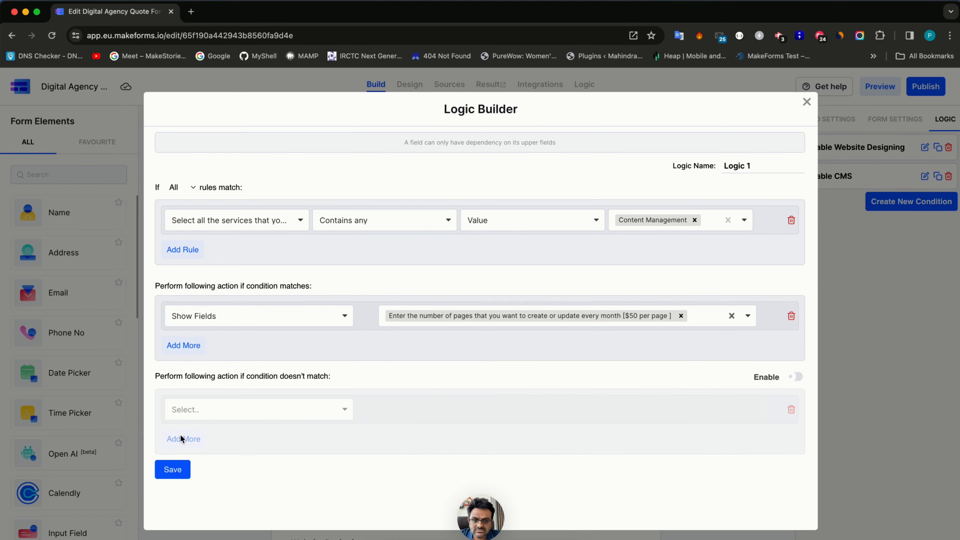
left_click(173, 469)
key("super+a")
type("E")
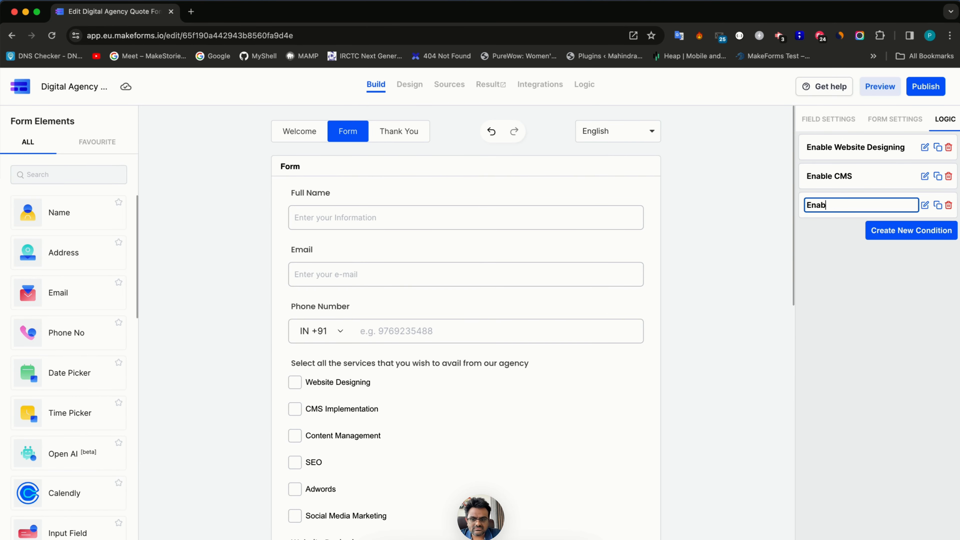
type("nable Content Manage")
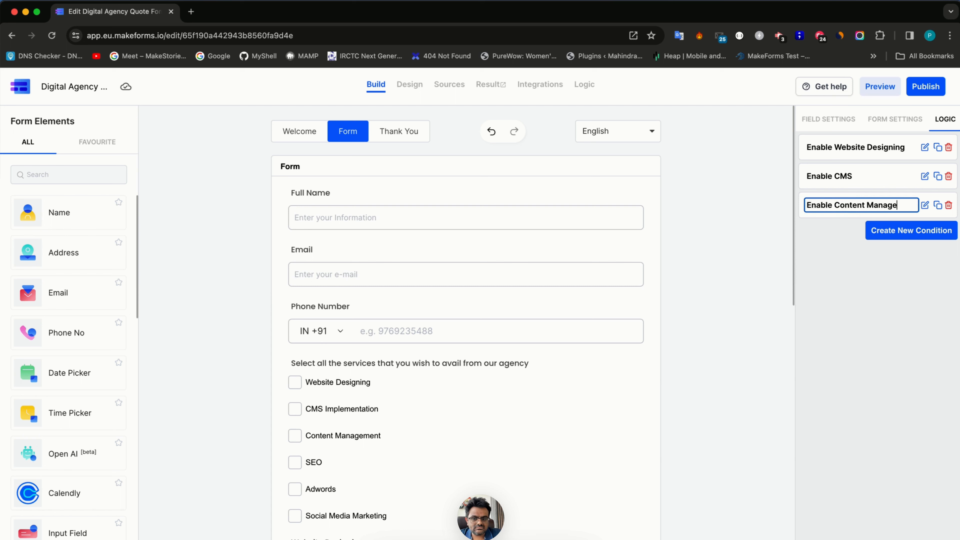
type("ment")
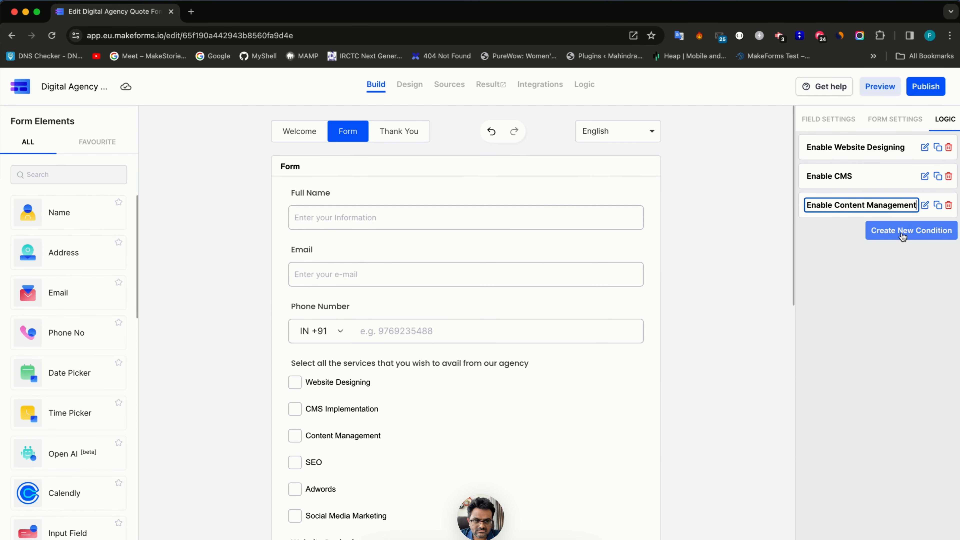
- Add a rule showing the SEO Management question when SEO is among the services
left_click(910, 230)
left_click(278, 212)
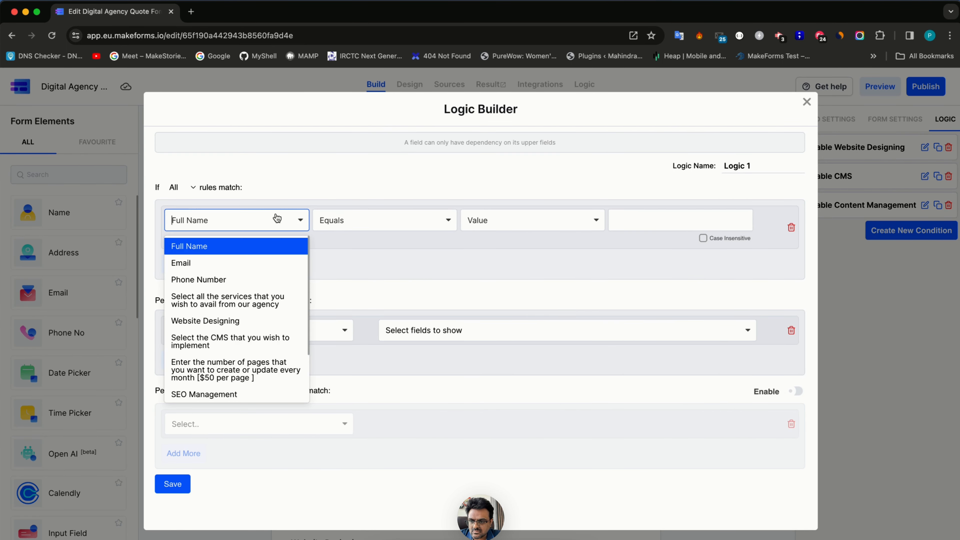
left_click(280, 309)
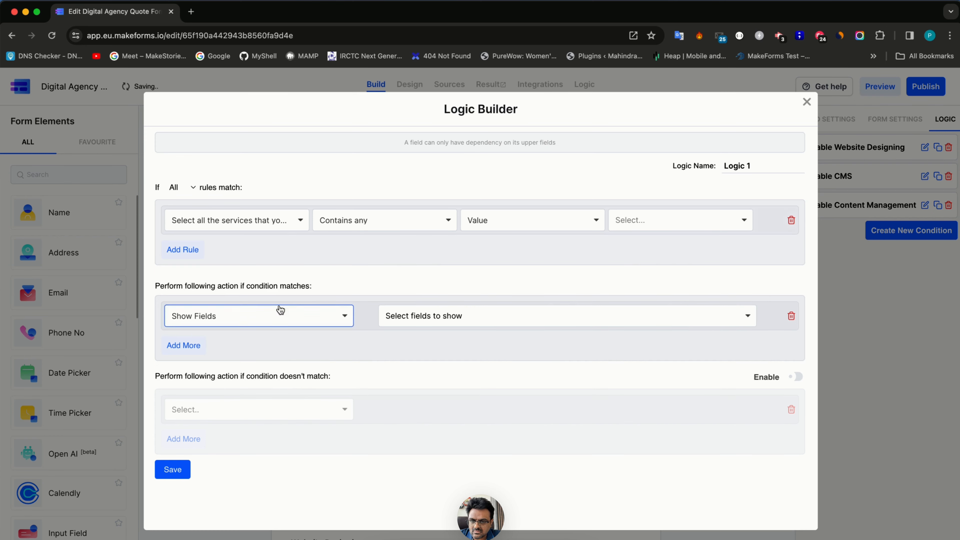
left_click(637, 223)
left_click(642, 298)
left_click(204, 312)
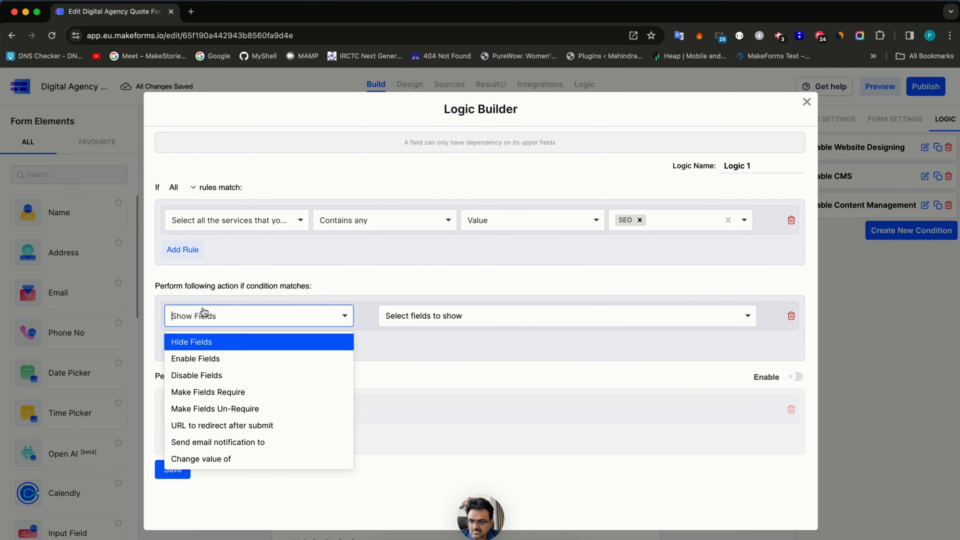
left_click(493, 320)
left_click(446, 404)
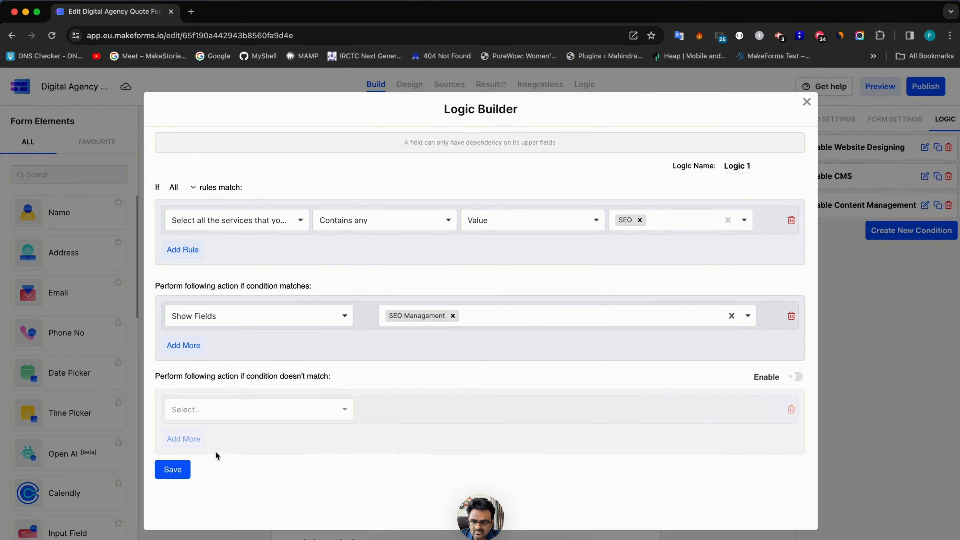
left_click(173, 470)
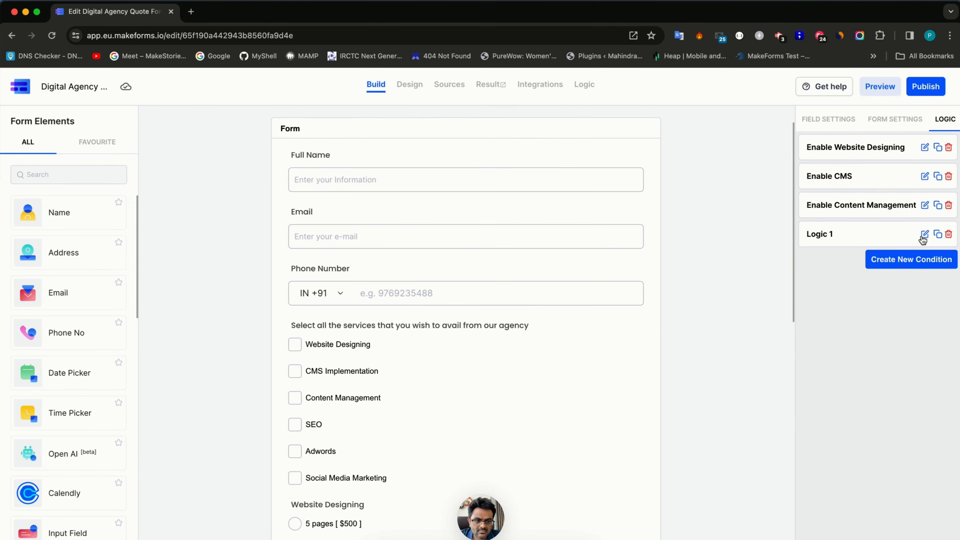
- Rename the SEO logic condition to 'Enable SEO'
left_click(836, 236)
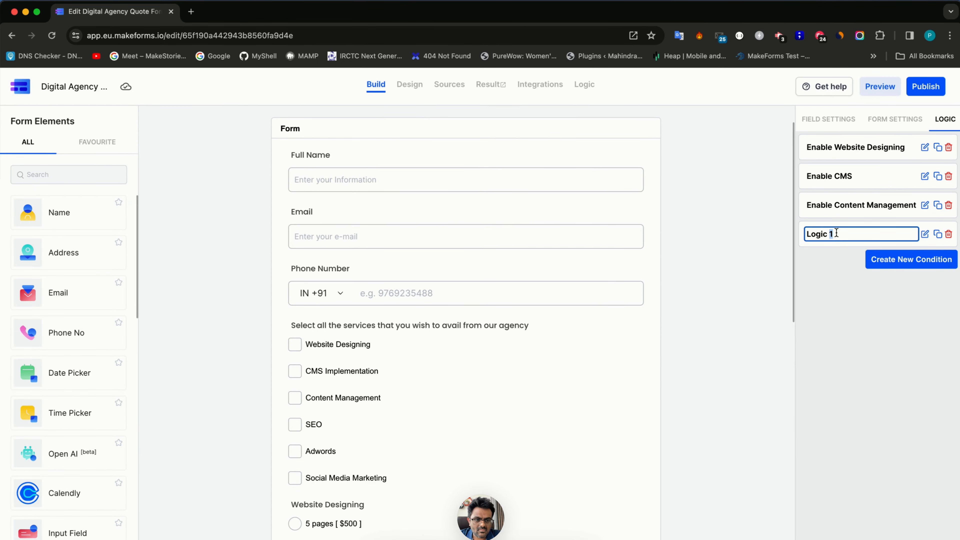
key("super+a")
type("Enable SEO")
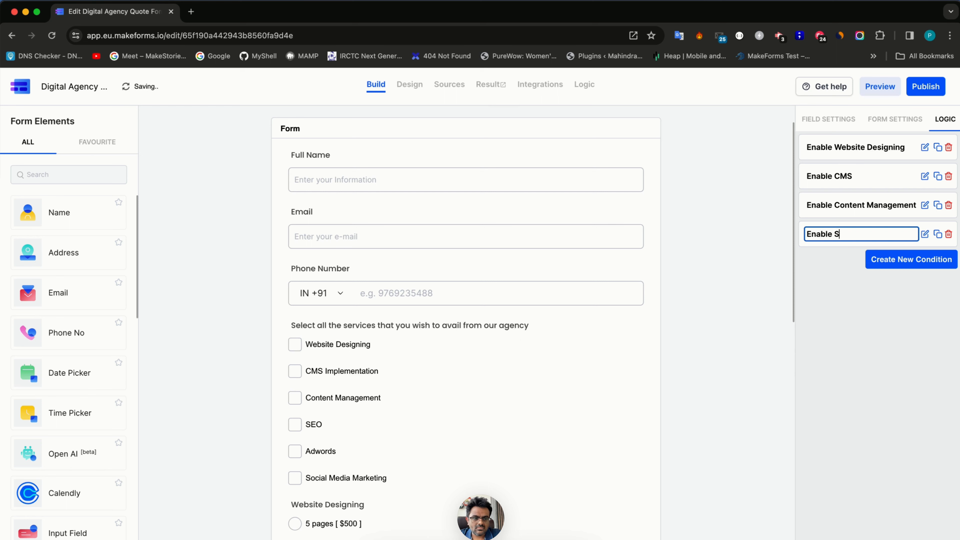
- Add an 'Enable Adwords' rule showing Manage Adwords when services include Adwords
left_click(946, 260)
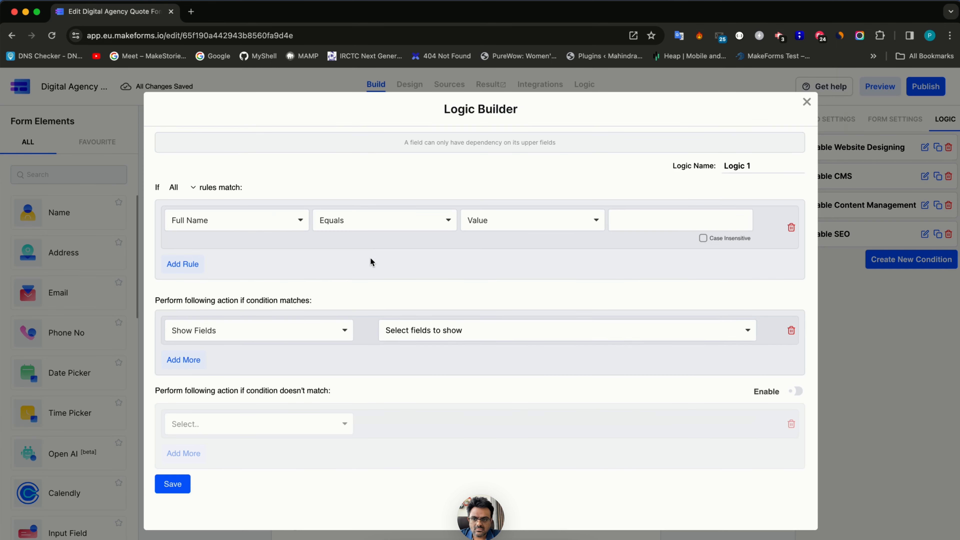
left_click(261, 221)
left_click(257, 300)
left_click(619, 214)
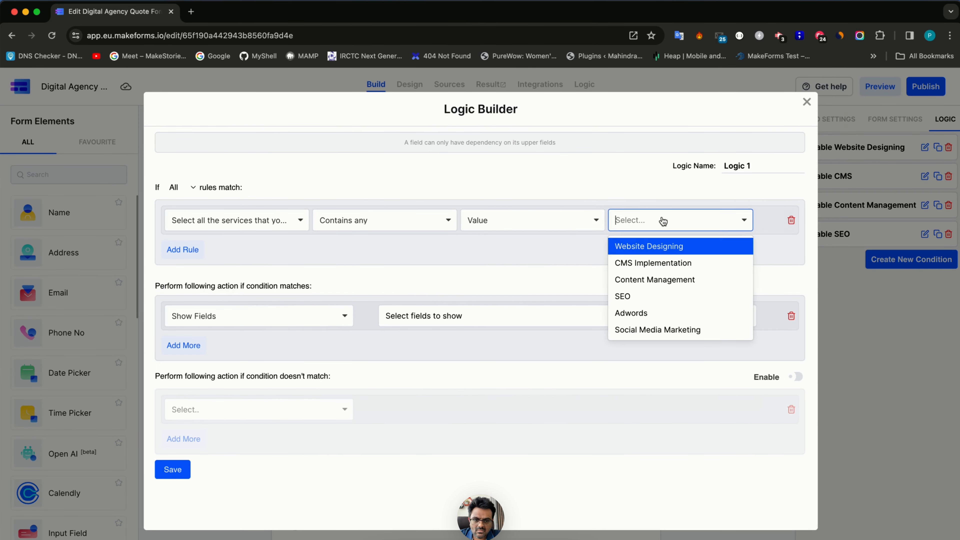
left_click(681, 311)
left_click(243, 314)
left_click(561, 316)
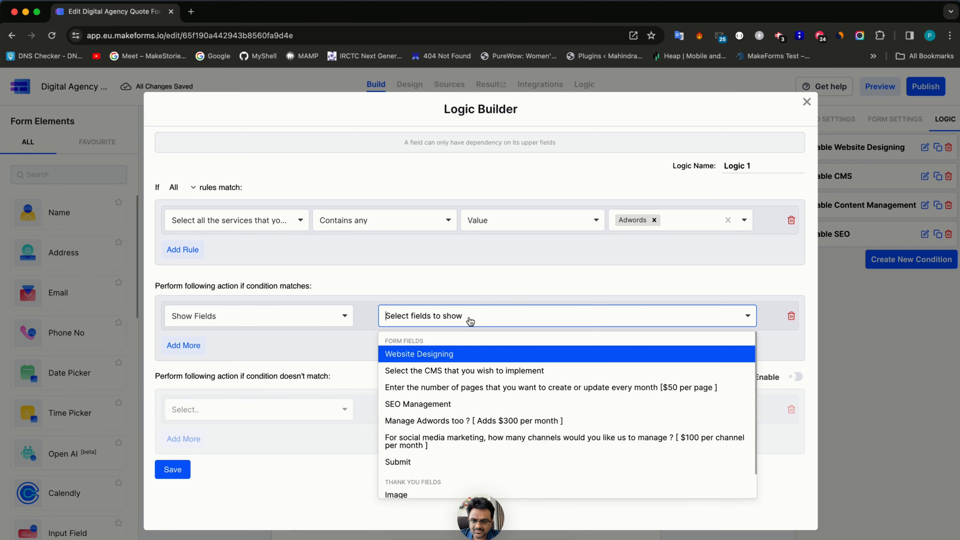
left_click(434, 420)
left_click(173, 470)
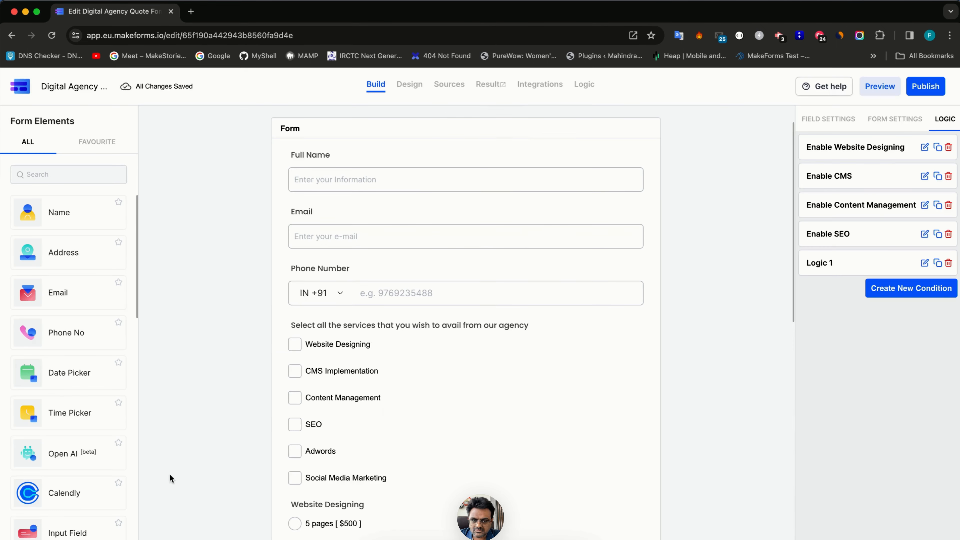
left_click(859, 256)
key("super+a")
type("E")
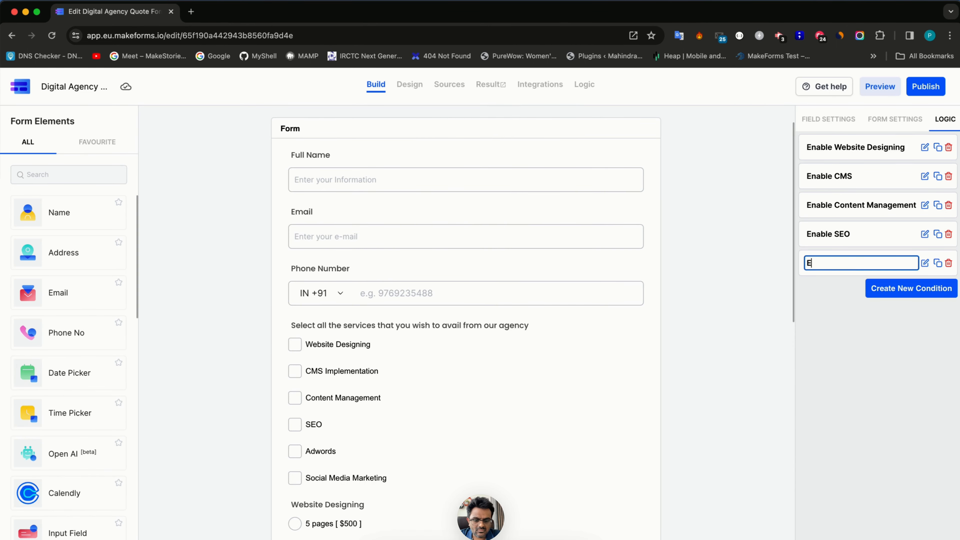
type("nable Adwords")
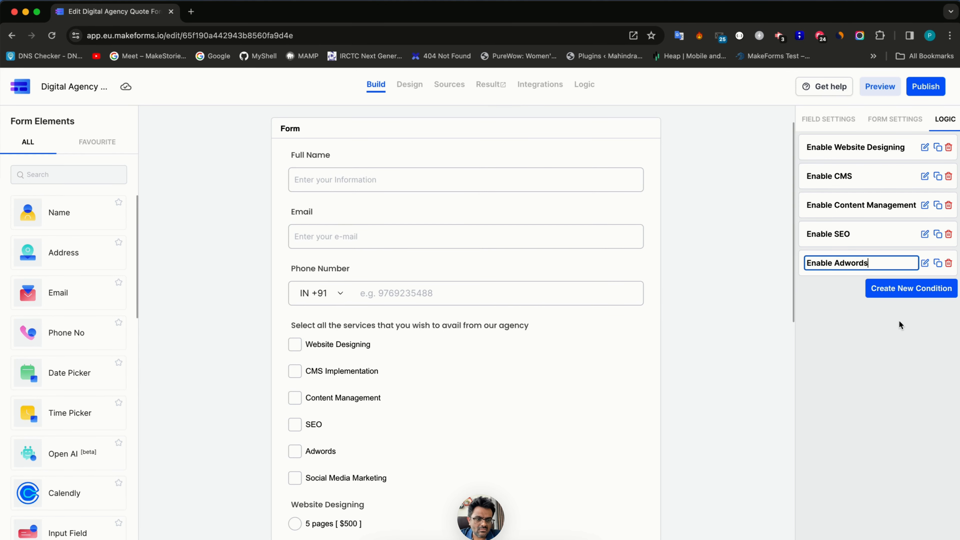
- Add a rule showing the social media channels question when Social Media Marketing is chosen
left_click(906, 286)
left_click(266, 221)
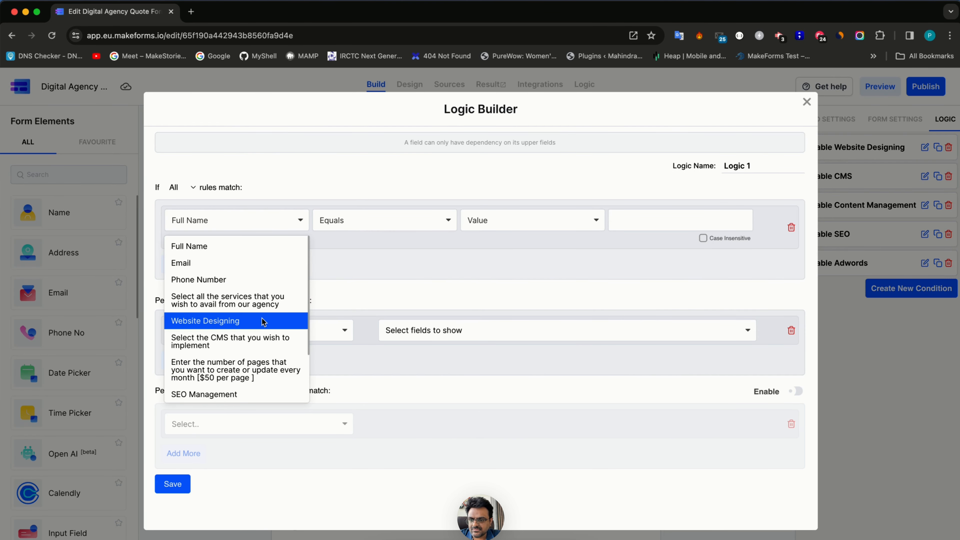
left_click(248, 300)
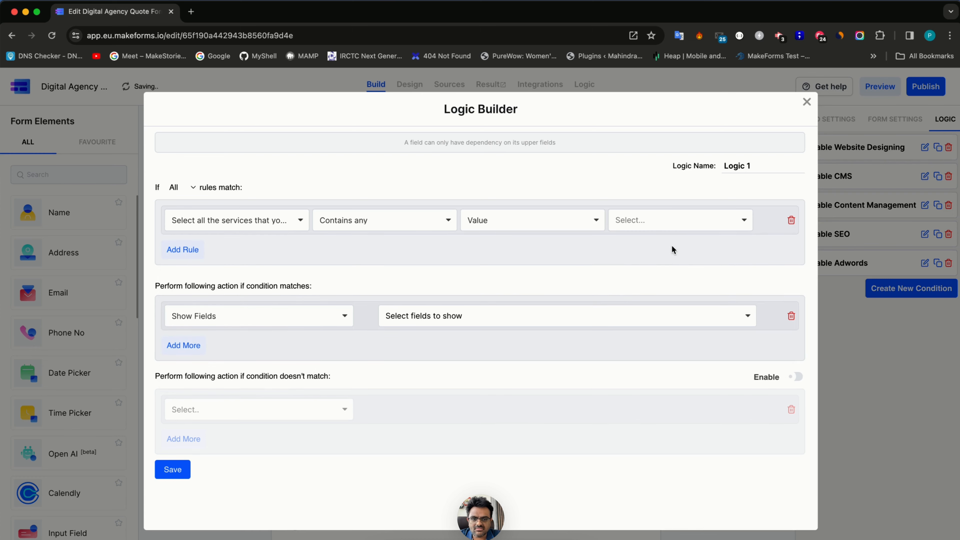
left_click(667, 225)
left_click(658, 330)
left_click(269, 316)
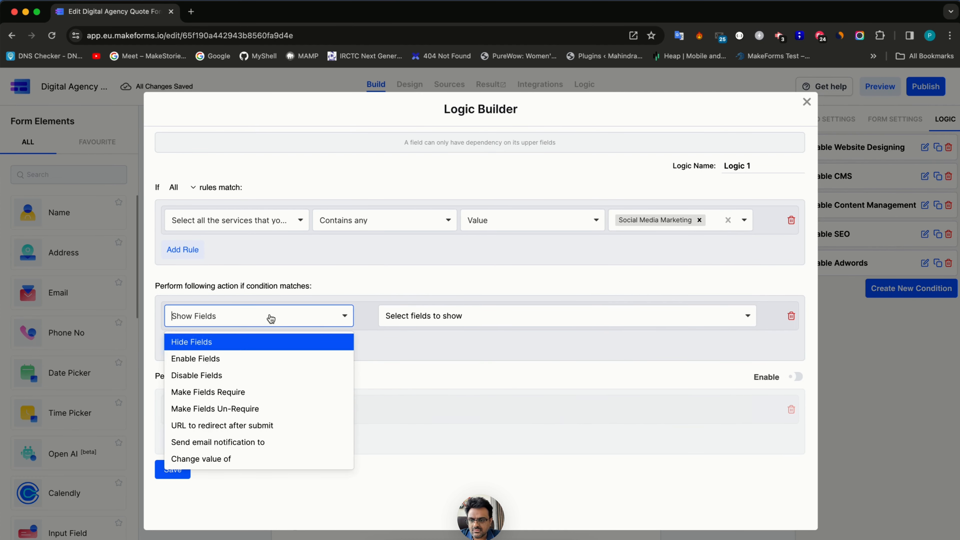
left_click(453, 315)
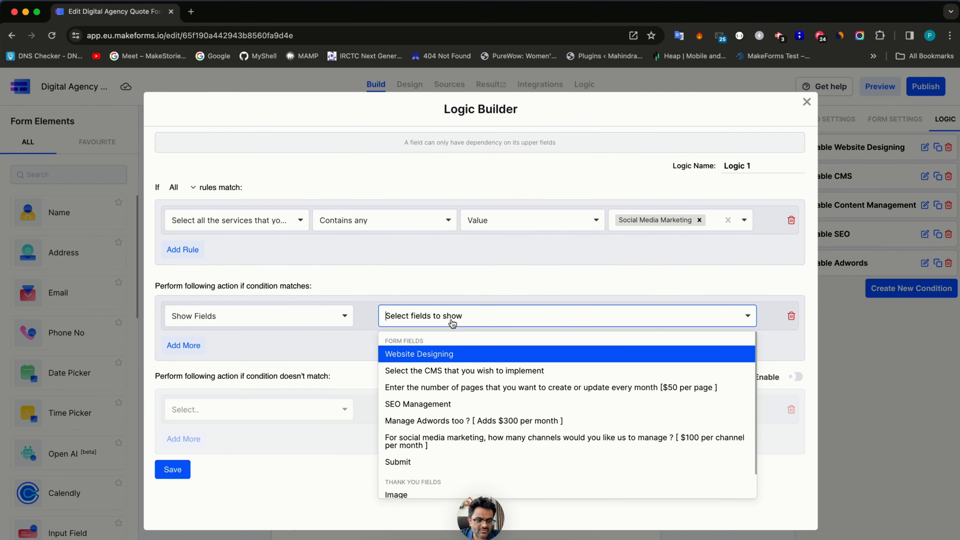
left_click(444, 444)
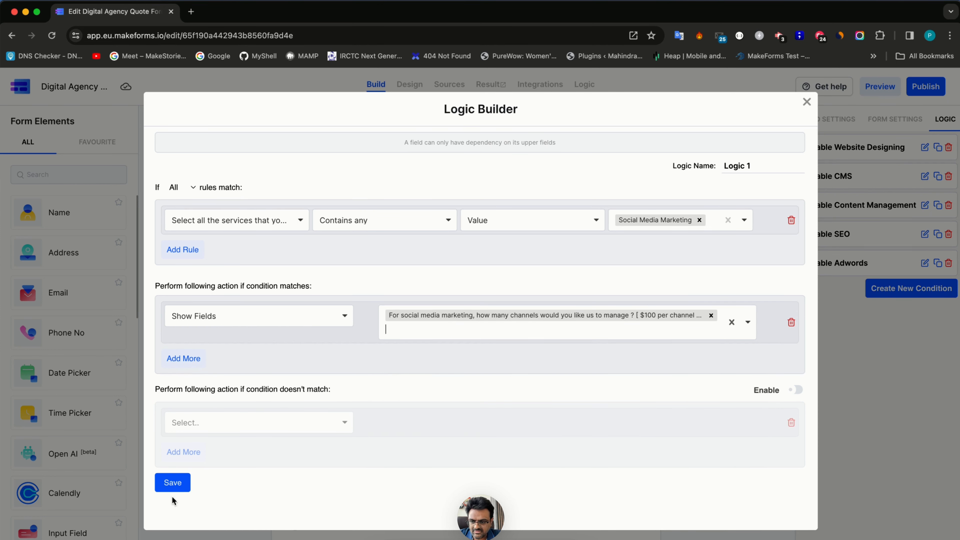
left_click(173, 483)
scroll(227, 397, "down", 10)
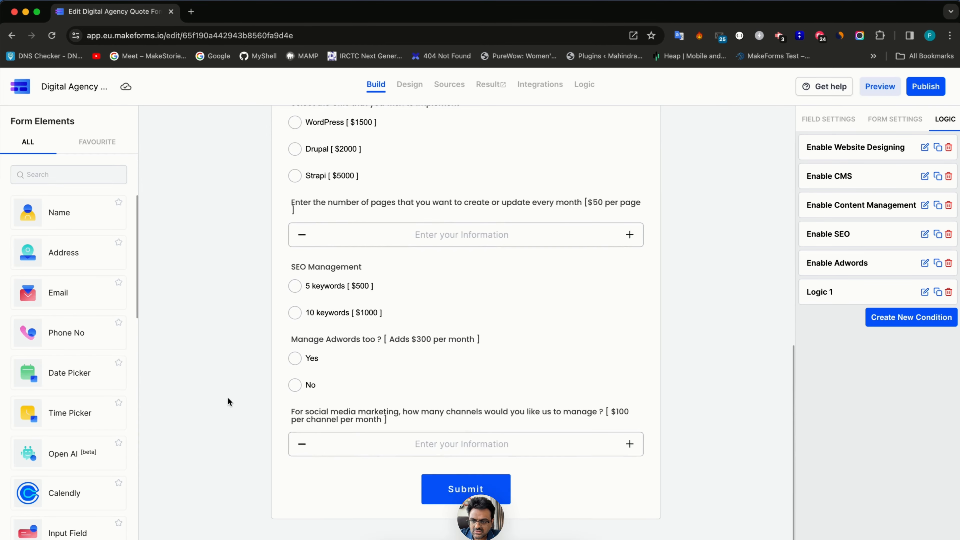
- In the design preview, tick Social Media Marketing, Adwords and SEO to check their questions appear
scroll(228, 378, "up", 3)
left_click(409, 84)
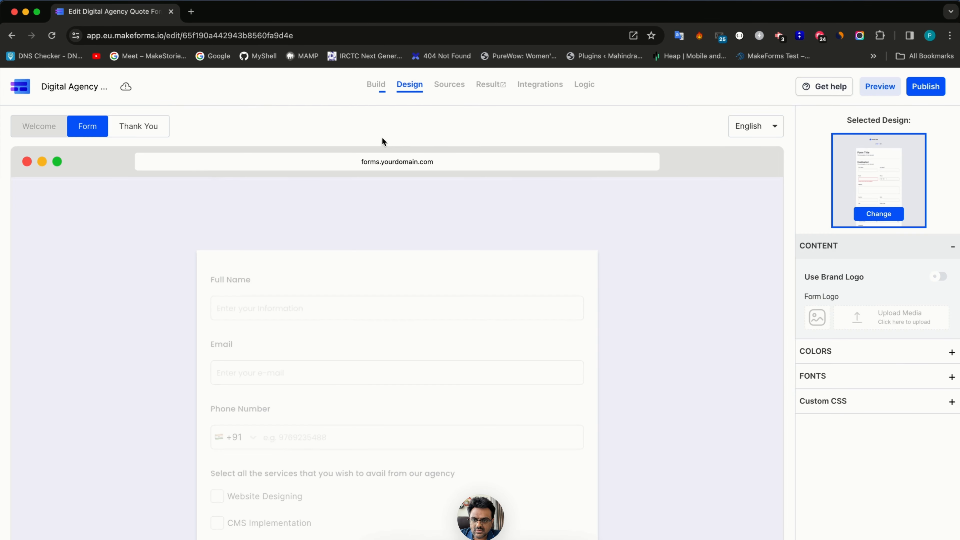
scroll(330, 383, "down", 3)
scroll(330, 383, "up", 2)
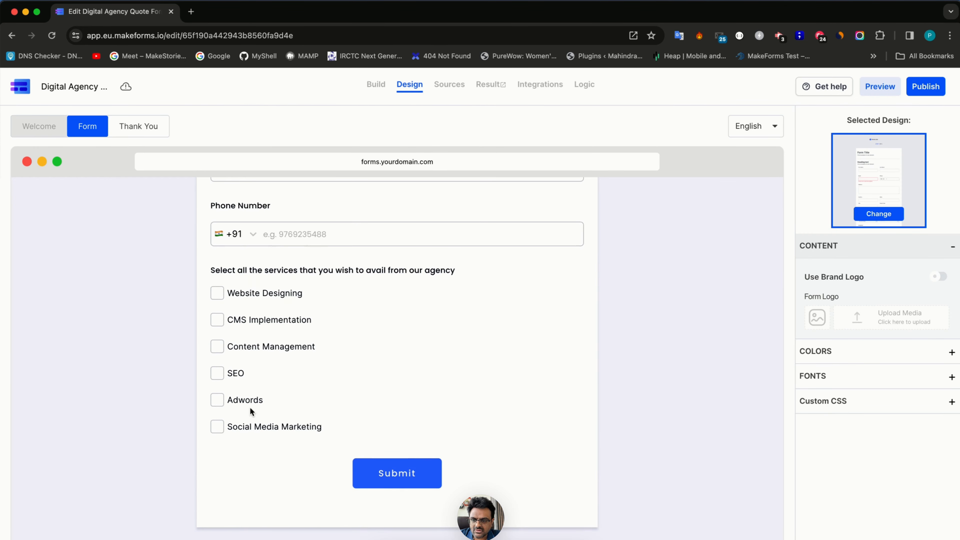
left_click(245, 431)
left_click(243, 399)
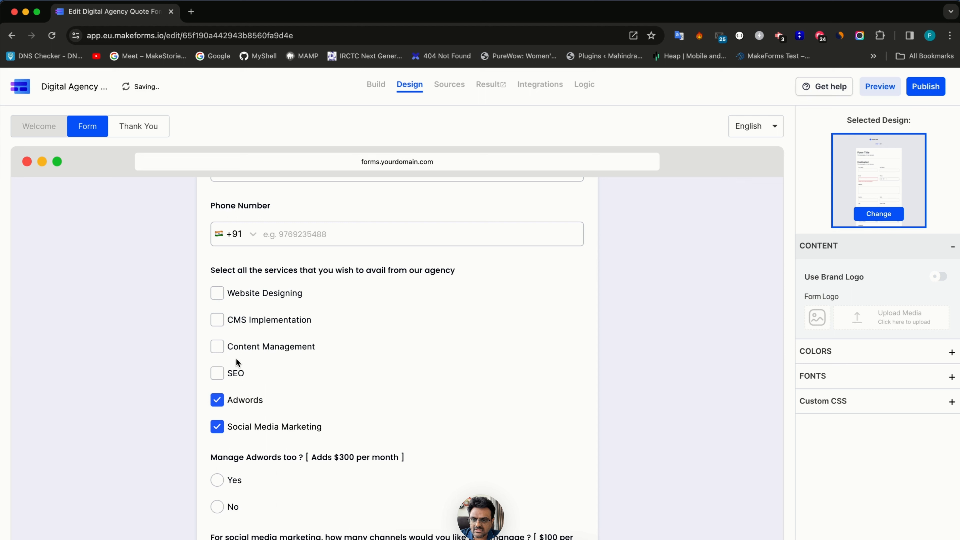
left_click(238, 370)
- Tick CMS Implementation and Website Designing, untick SEO, then return to the build editor
left_click(243, 347)
left_click(242, 321)
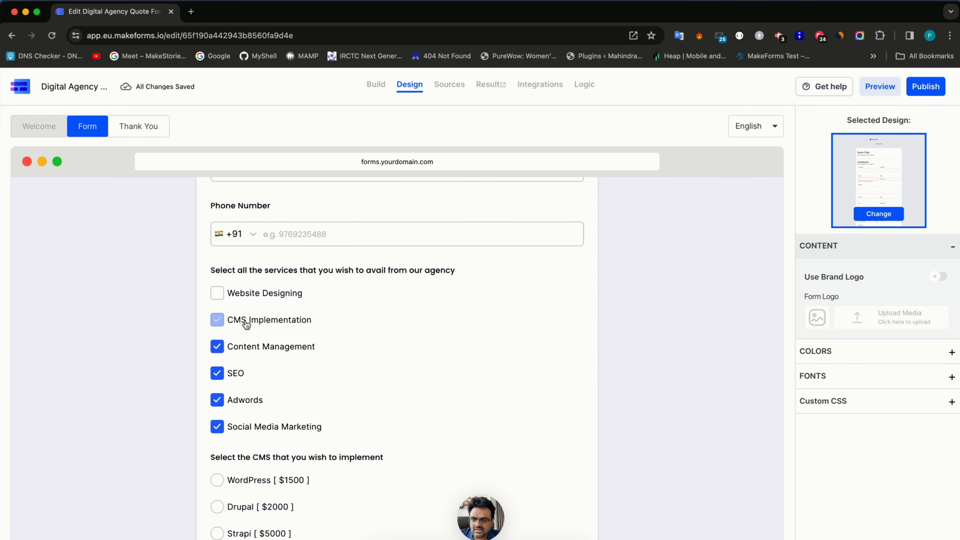
left_click(238, 350)
scroll(236, 389, "down", 2)
left_click(234, 307)
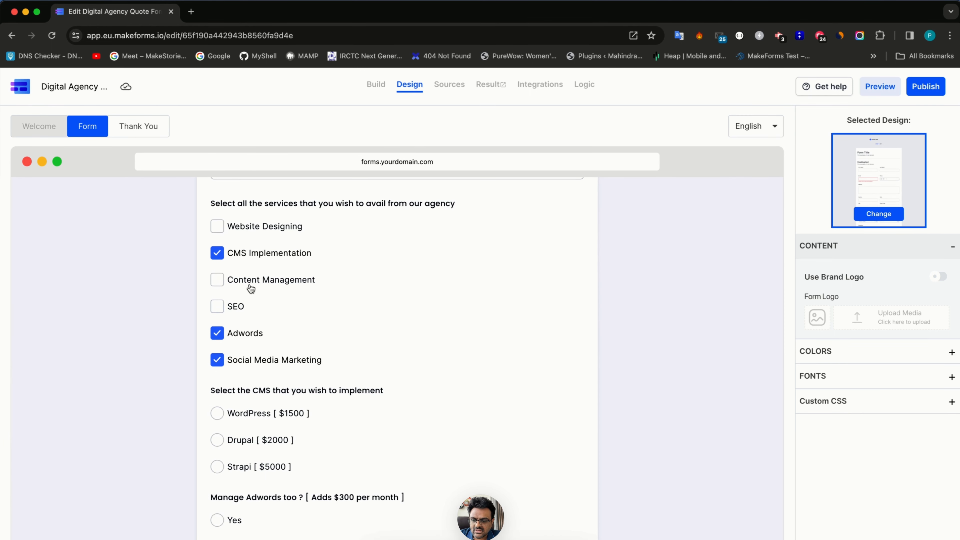
left_click(271, 234)
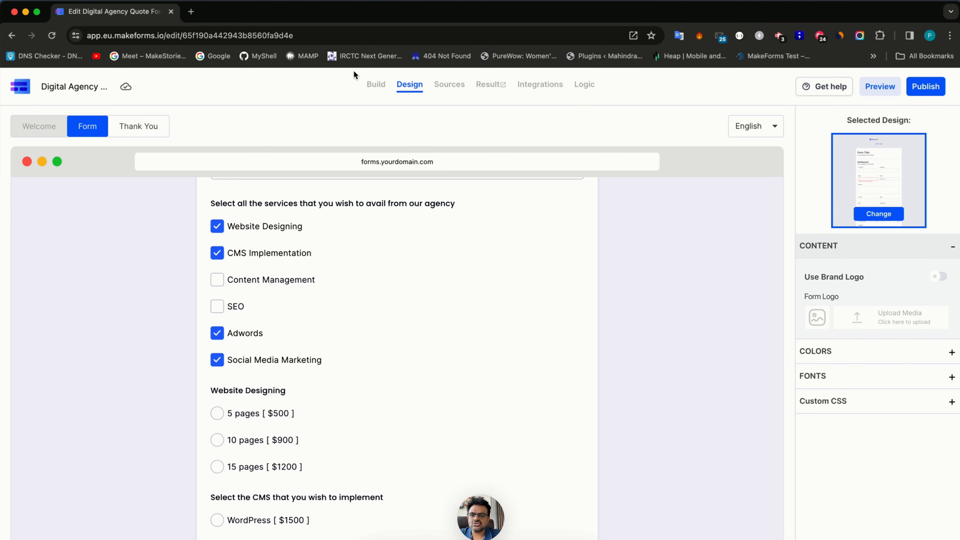
left_click(376, 84)
- Add a Number field directly below the Website Designing question
scroll(437, 295, "down", 7)
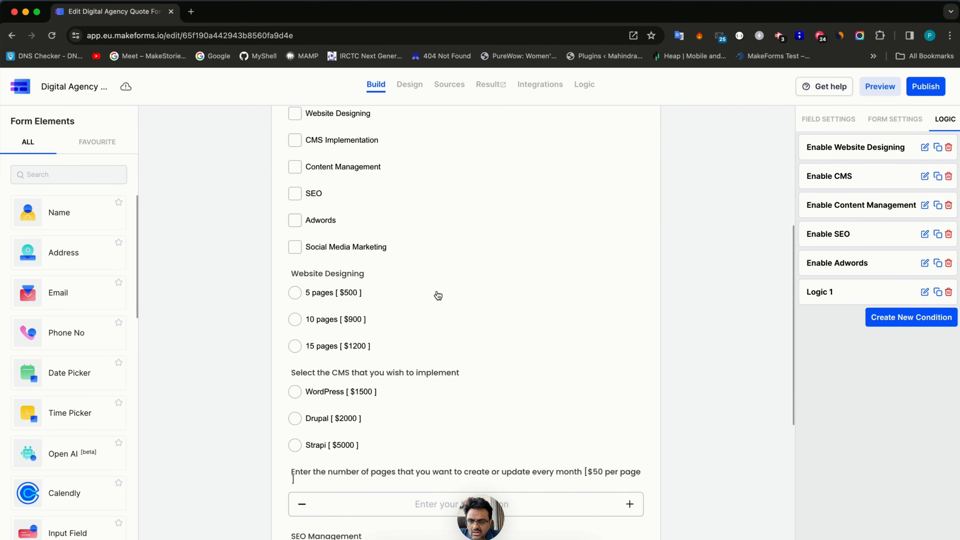
scroll(438, 295, "down", 3)
scroll(437, 295, "up", 2)
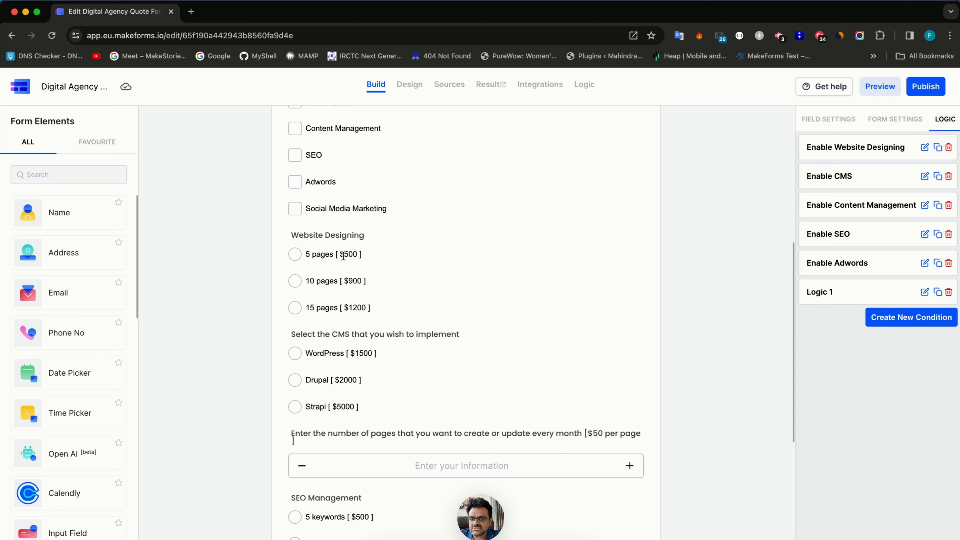
left_click(74, 172)
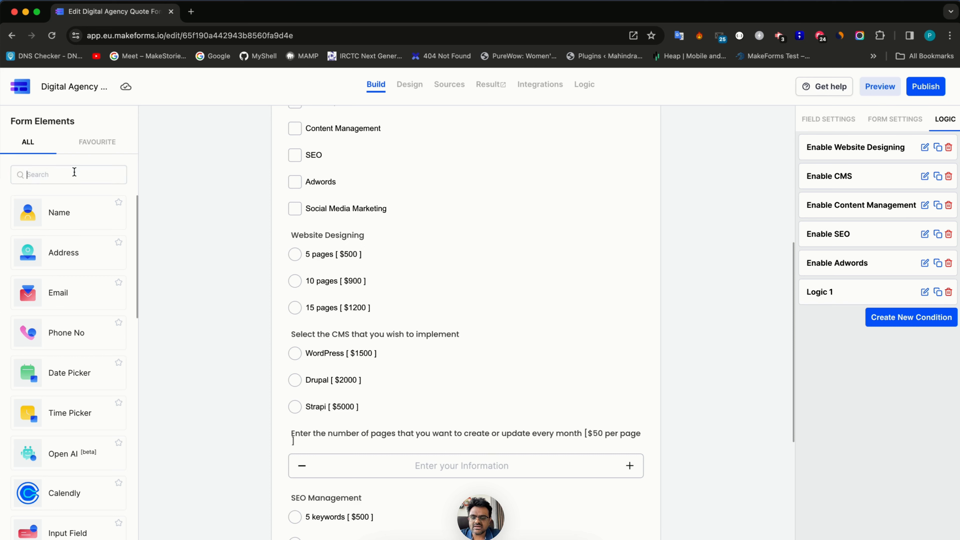
type("numb")
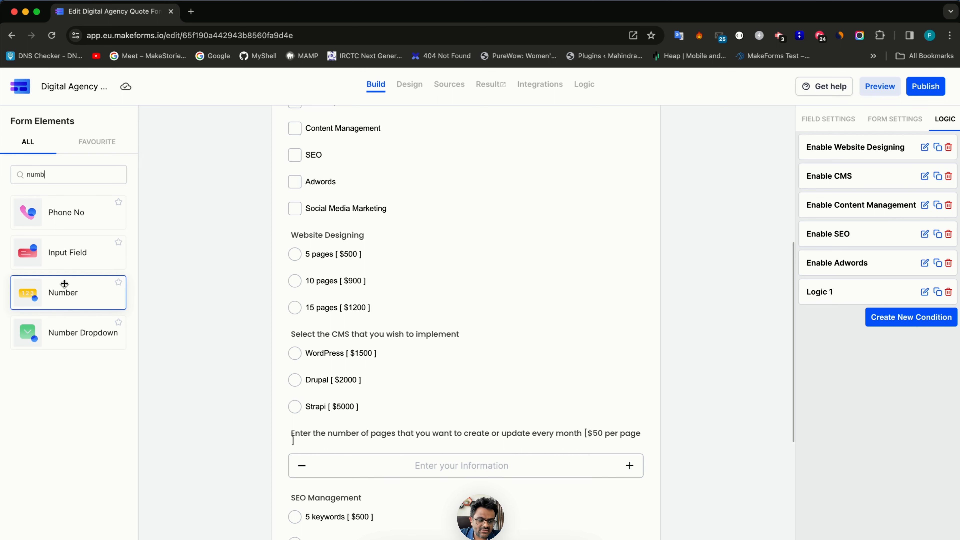
left_click_drag(57, 298, 353, 336)
- Label the number field 'Website Designing cost', make it hidden, with default value 0
triple_click(355, 339)
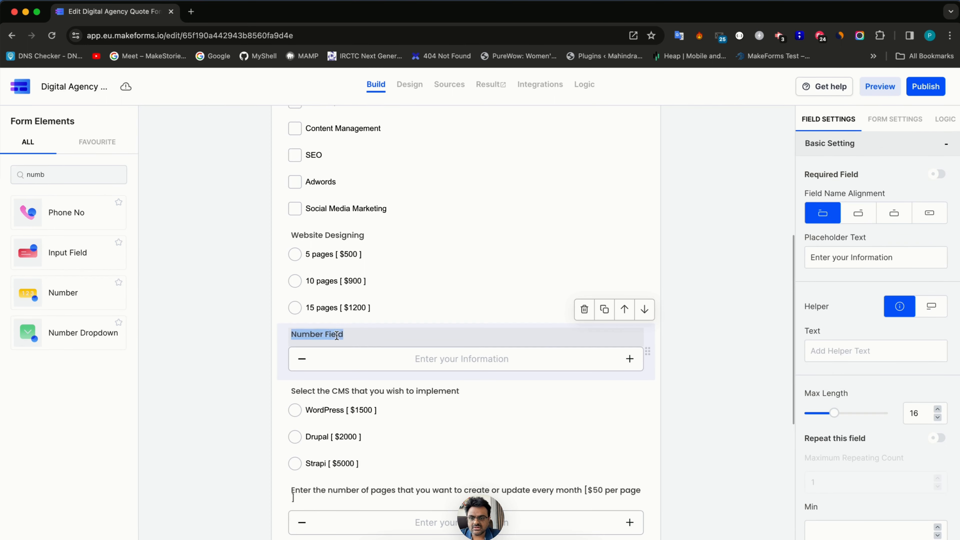
type("Website Desining cost")
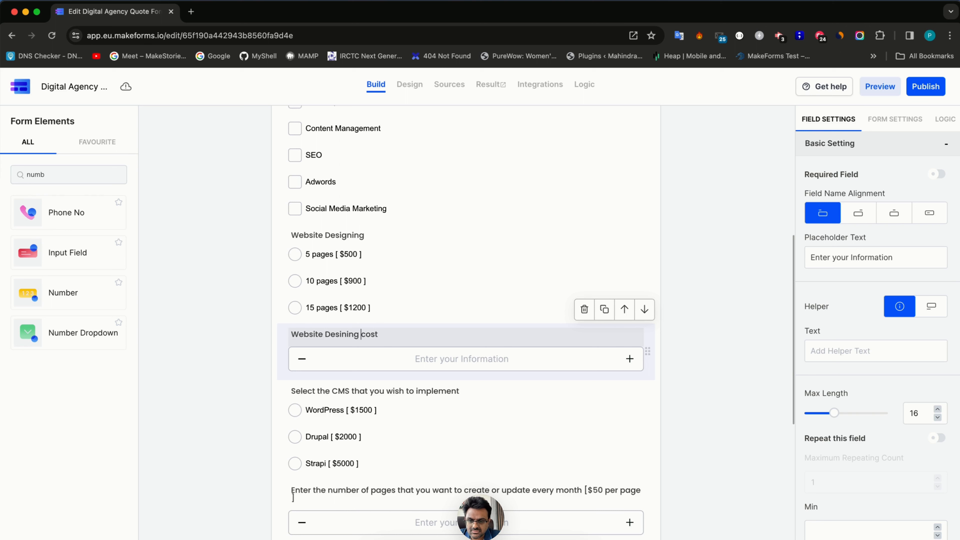
type("g")
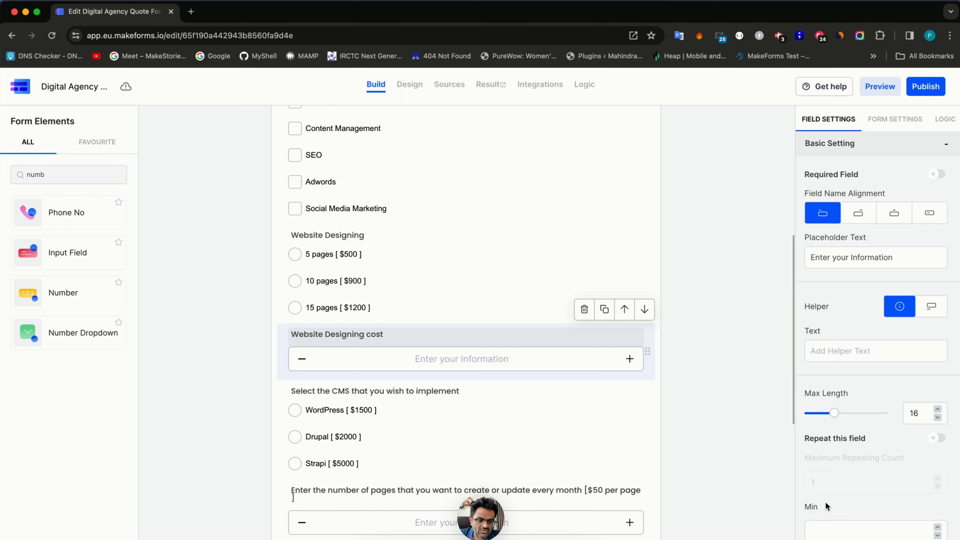
scroll(854, 394, "down", 3)
scroll(898, 517, "down", 2)
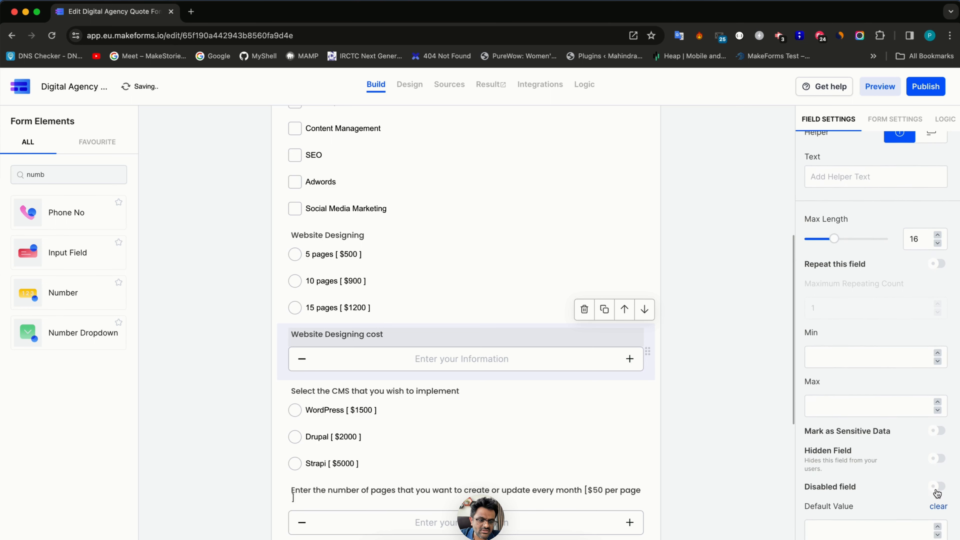
left_click(936, 457)
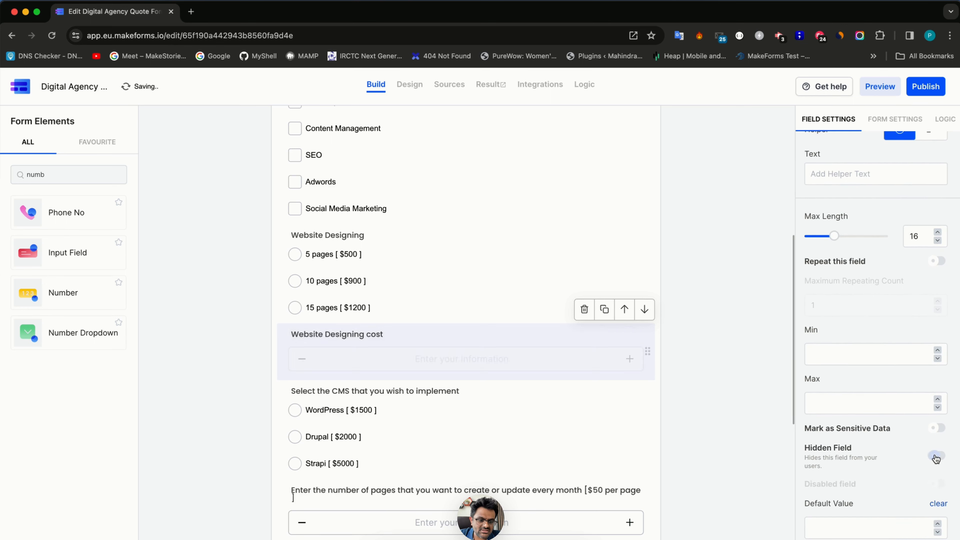
left_click(866, 532)
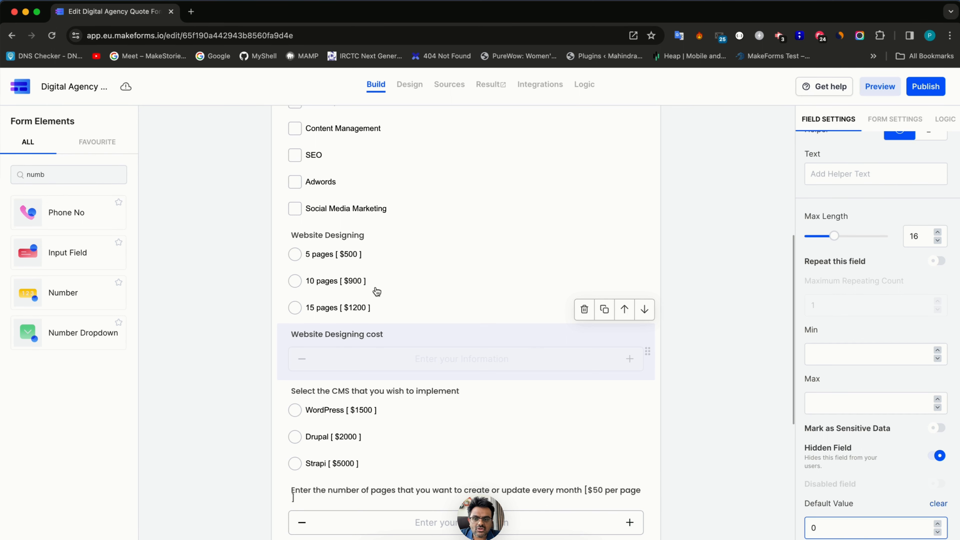
scroll(374, 291, "up", 1)
left_click(341, 269)
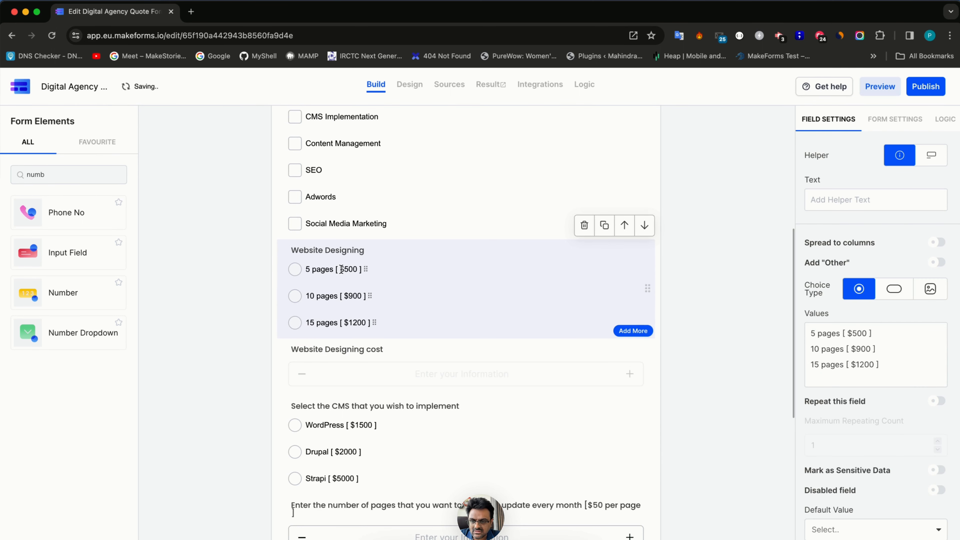
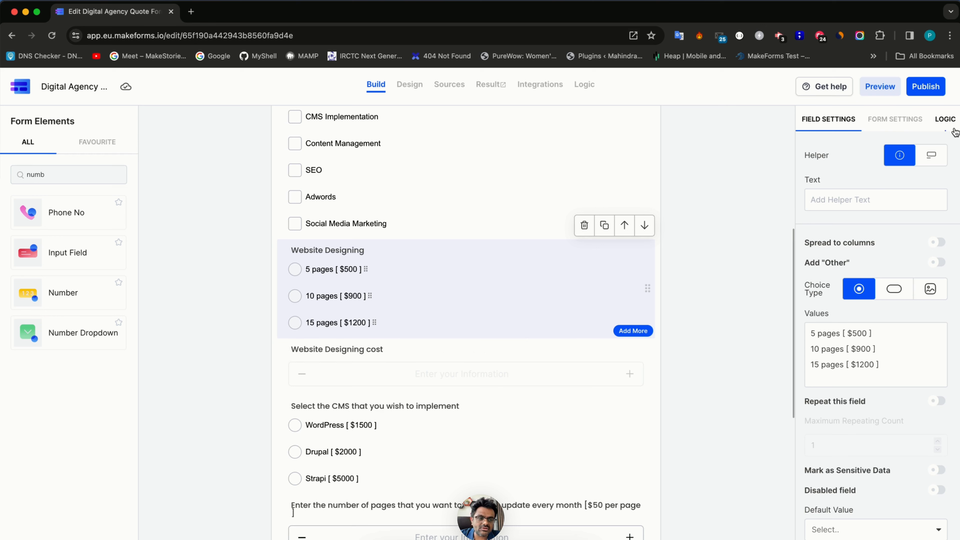
- Rename the Logic 1 condition to 'Enable SMM'
left_click(945, 119)
triple_click(881, 290)
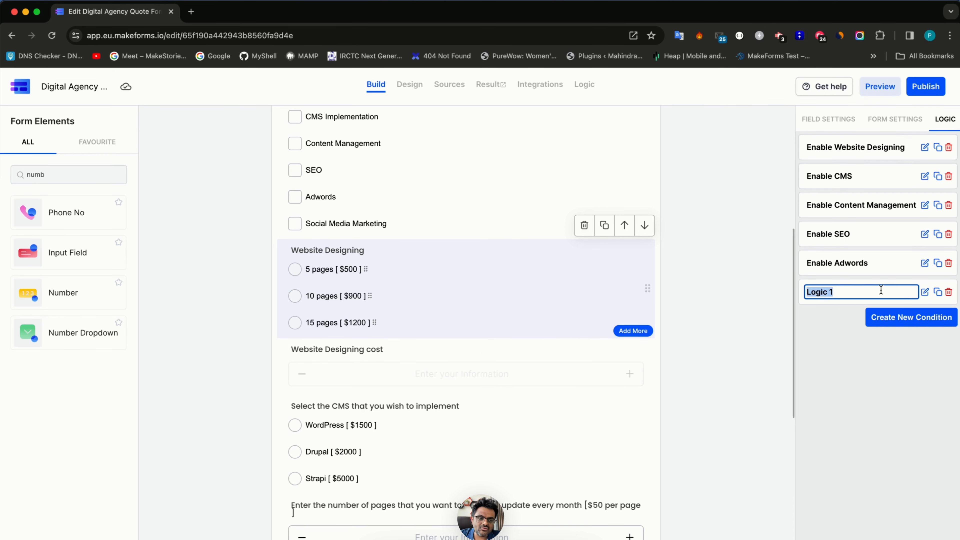
type("En")
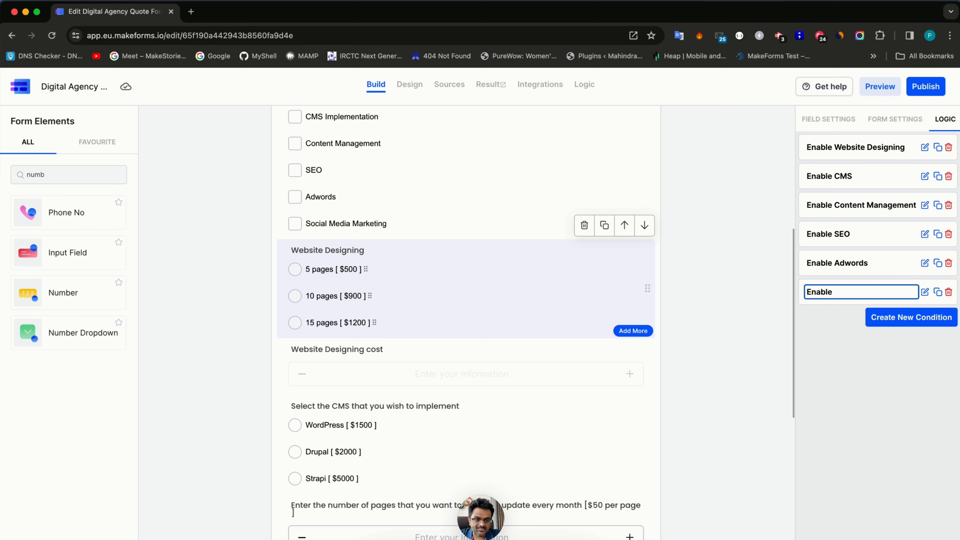
type("able ")
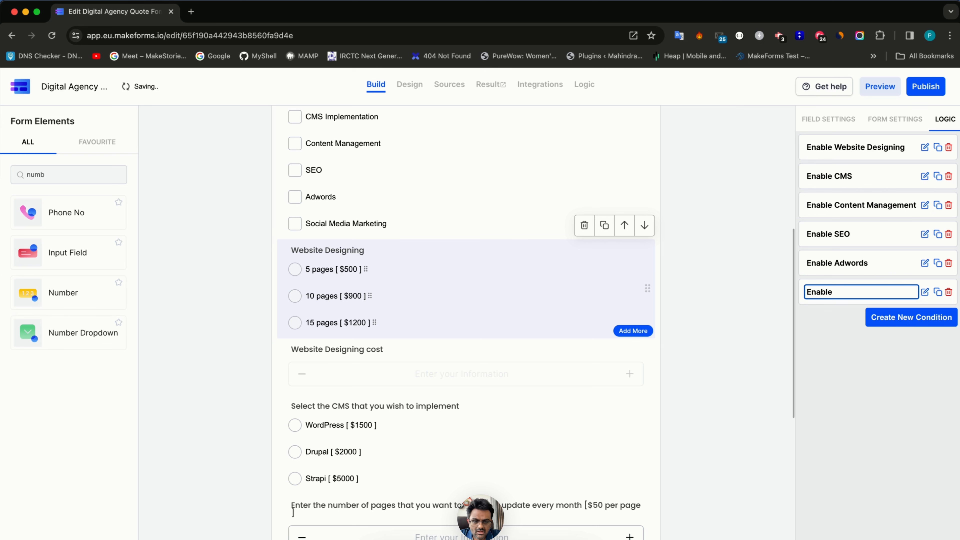
type("SMM")
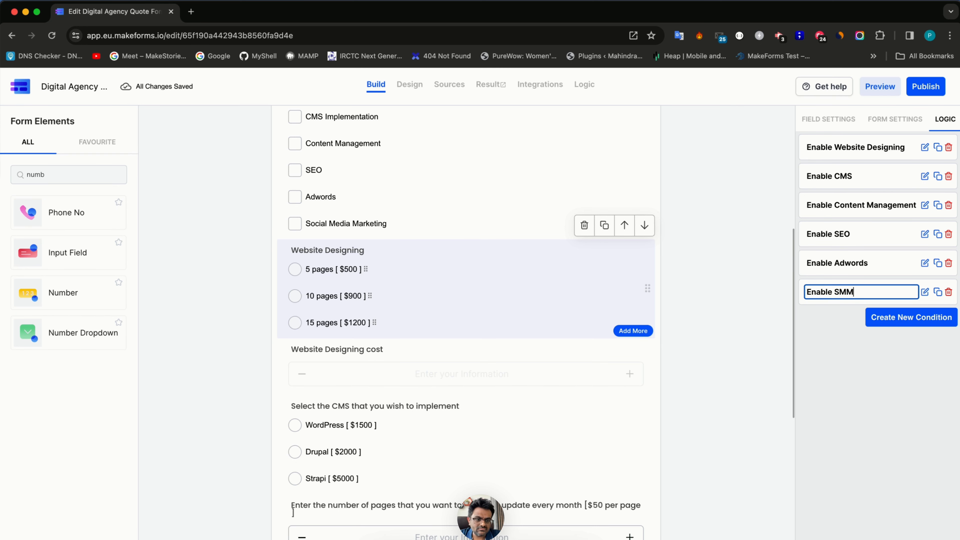
- Add a condition setting Website Designing cost to 500 when Website Designing is 5 pages
left_click(919, 322)
left_click(246, 219)
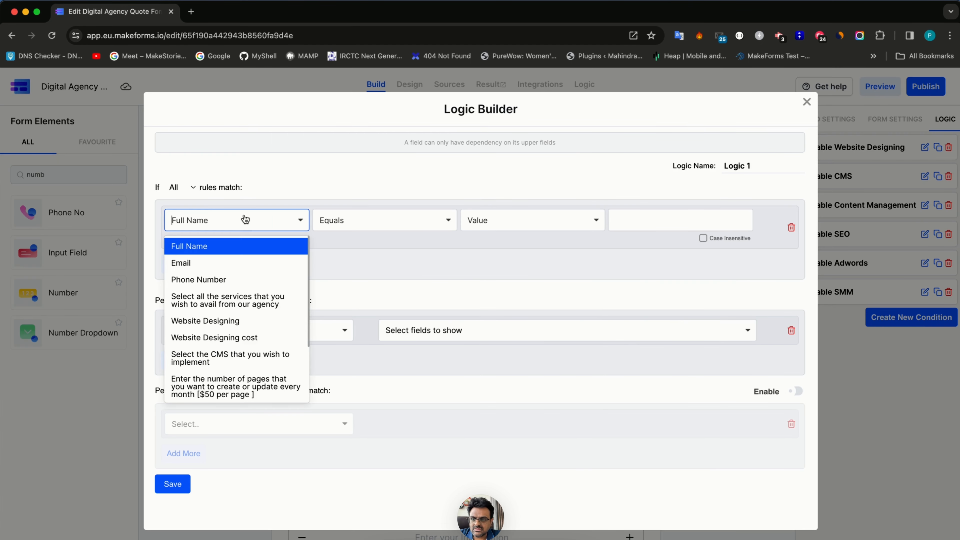
left_click(247, 323)
left_click(658, 219)
left_click(652, 247)
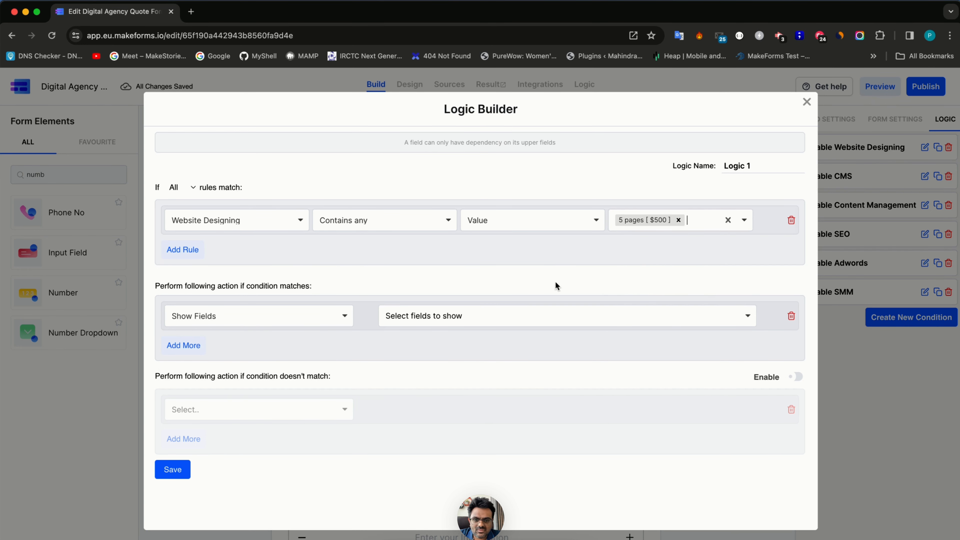
left_click(266, 321)
left_click(247, 458)
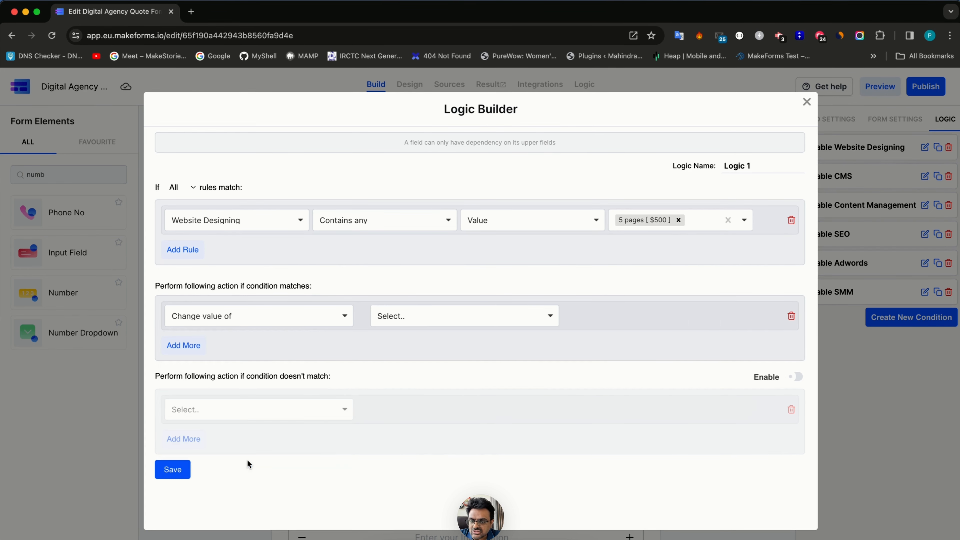
left_click(408, 319)
left_click(412, 342)
left_click(693, 316)
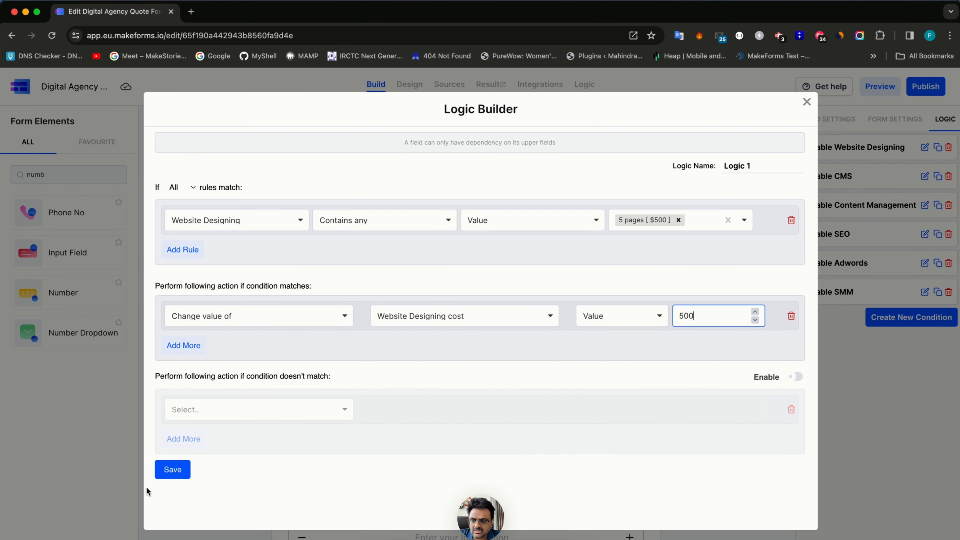
left_click(172, 470)
left_click(858, 326)
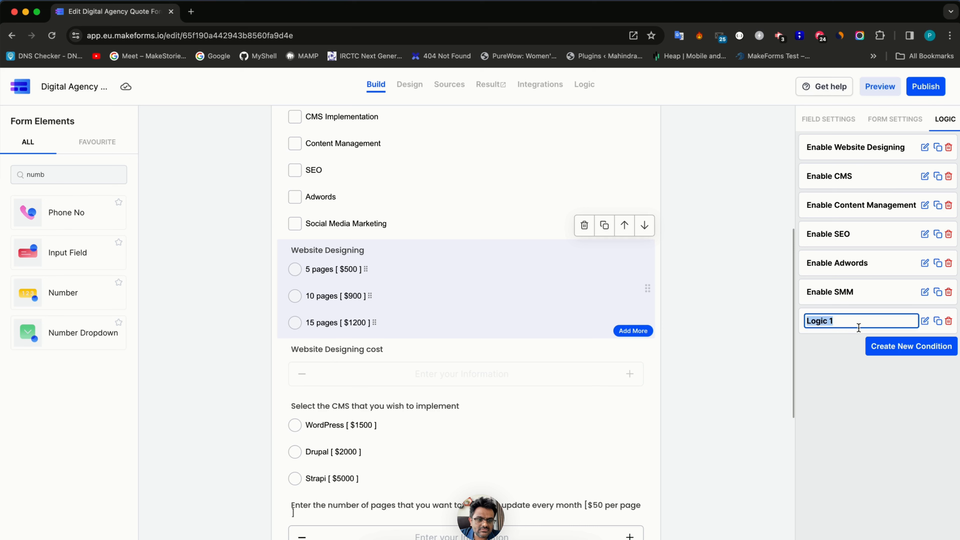
- Name the rule 'Web design 500', then duplicate it as a rule setting 900 for 10 pages
type("Web design 500")
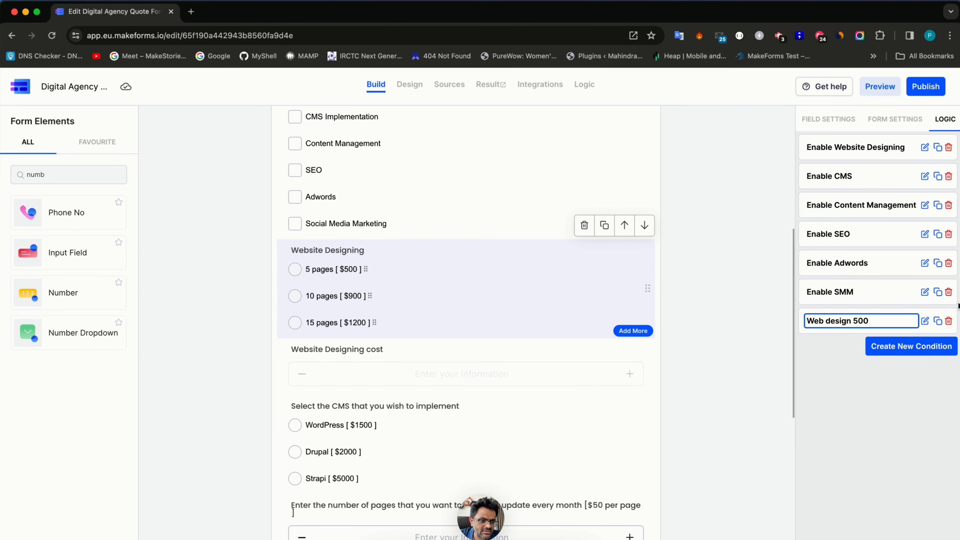
left_click(938, 321)
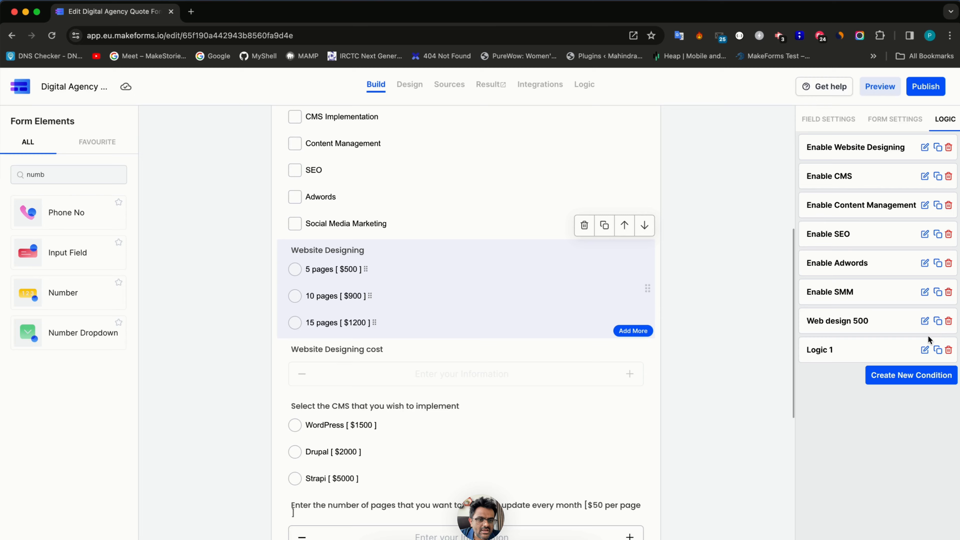
left_click(924, 350)
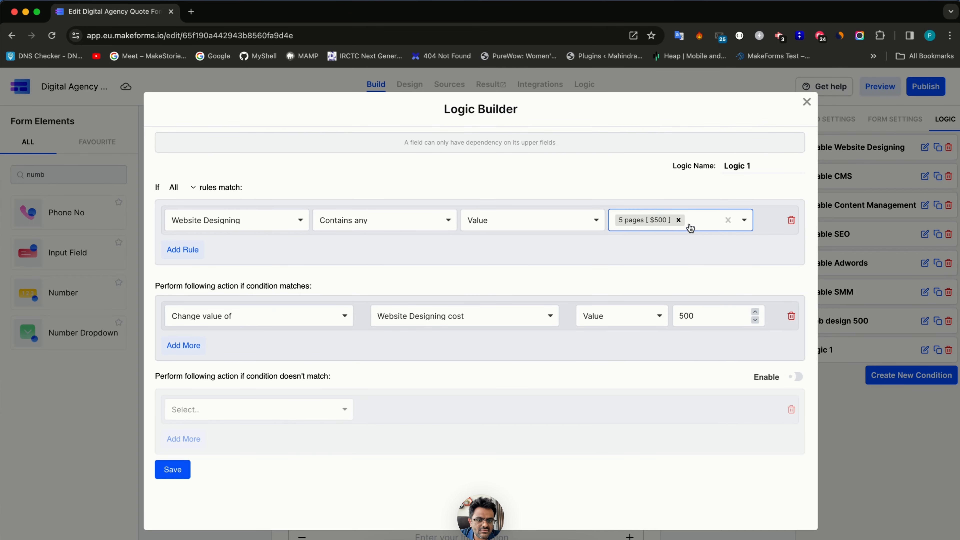
left_click(678, 220)
left_click(675, 261)
left_click_drag(684, 317, 671, 320)
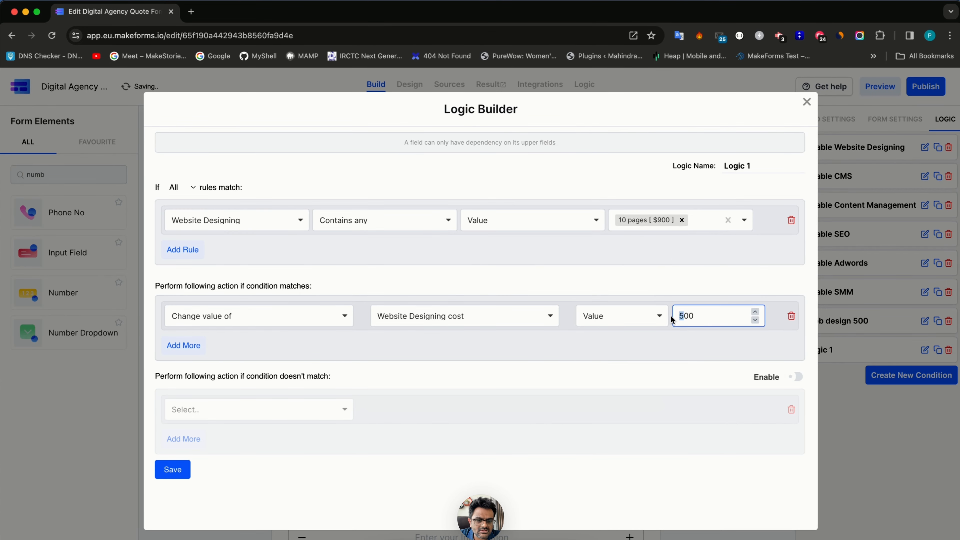
type("9")
left_click(172, 469)
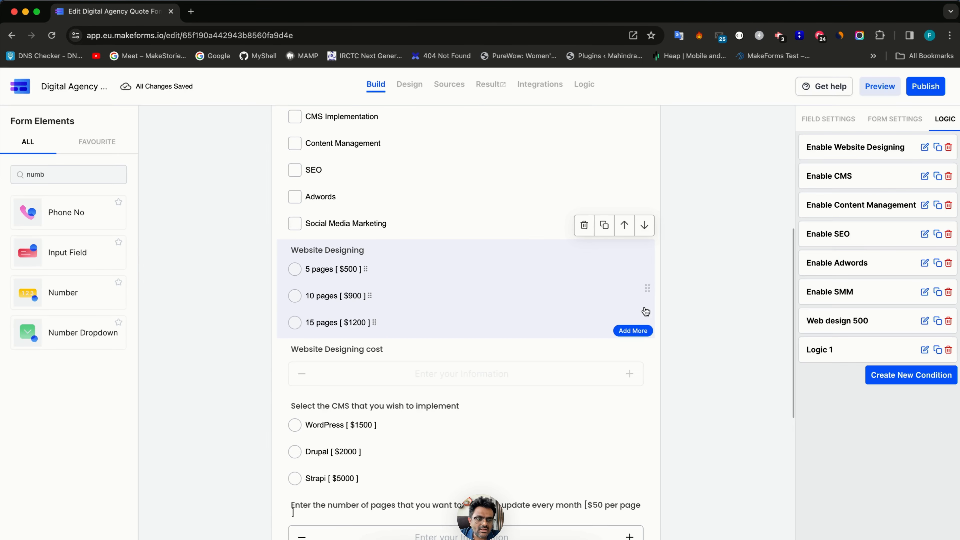
- Rename the duplicated rule 'Web design 900'
double_click(849, 326)
key("super+a")
key("super+c")
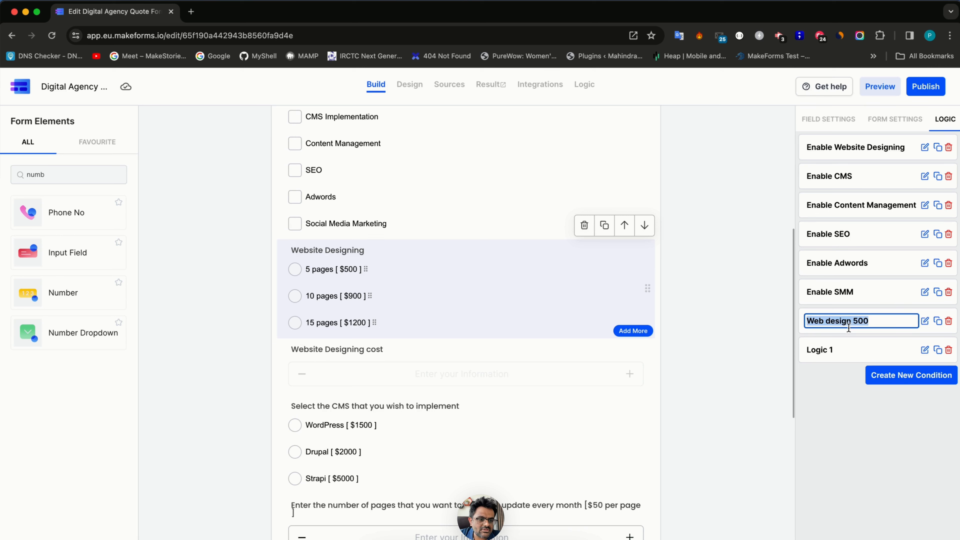
left_click(827, 348)
key("super+a")
key("super+v")
key("BackSpace")
key("BackSpace")
key("BackSpace")
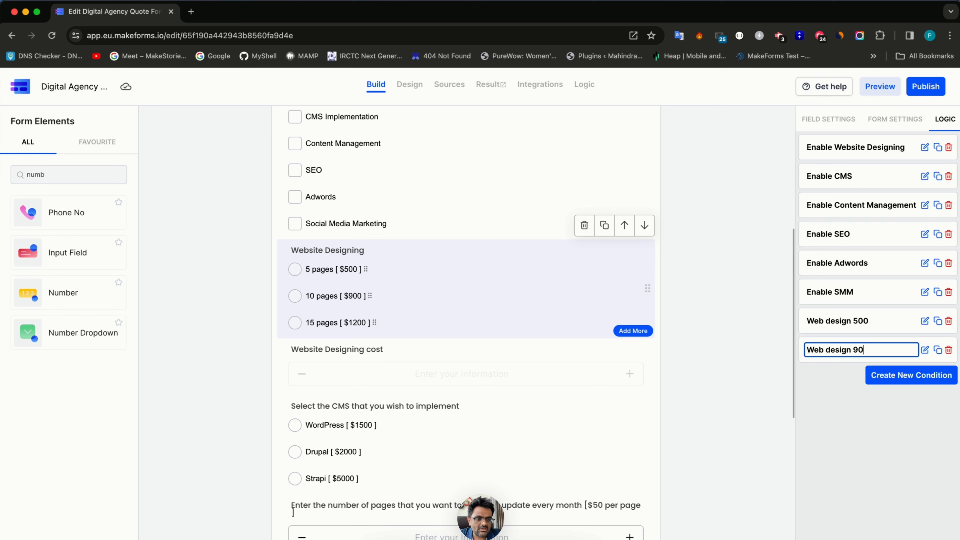
- Duplicate the 900 rule and change it to set the cost to 1200 for 15 pages
left_click(936, 350)
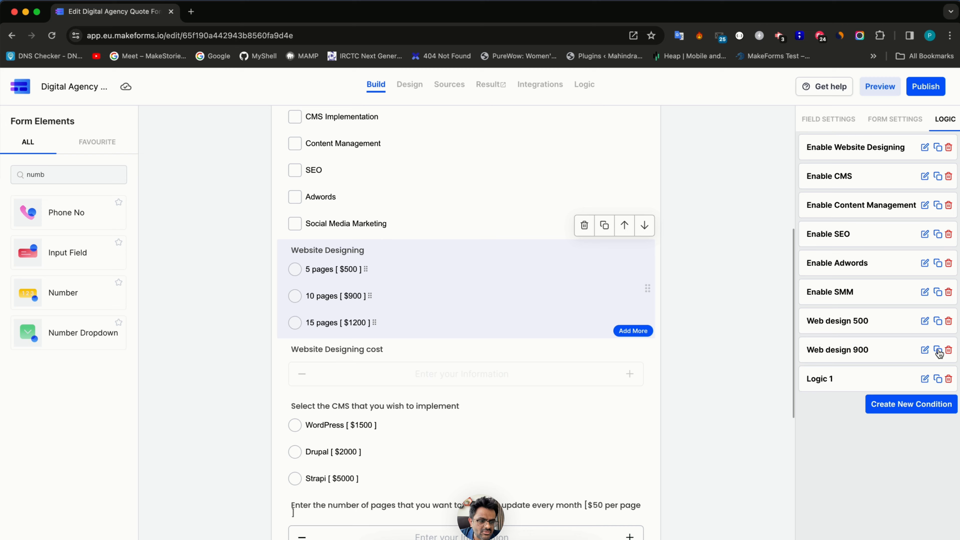
left_click(924, 378)
left_click(681, 220)
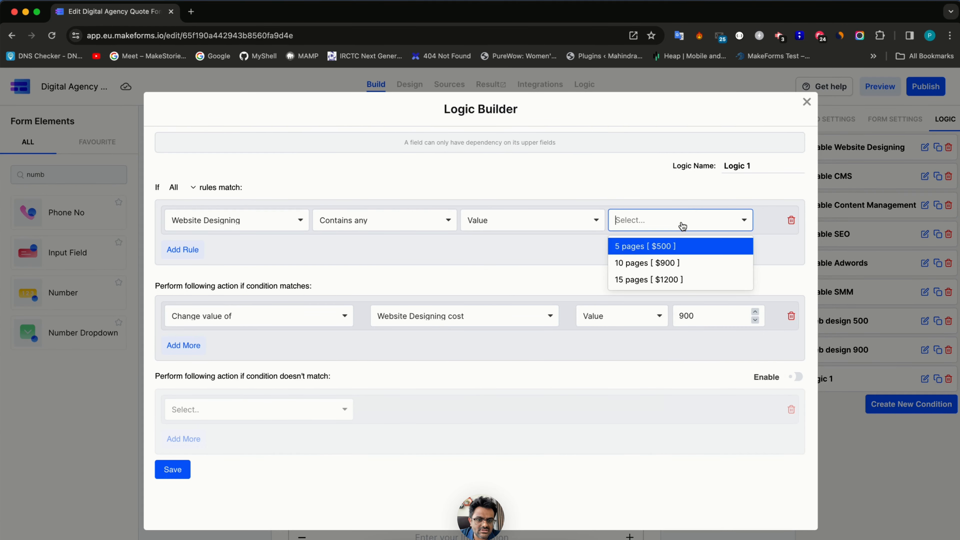
left_click(675, 280)
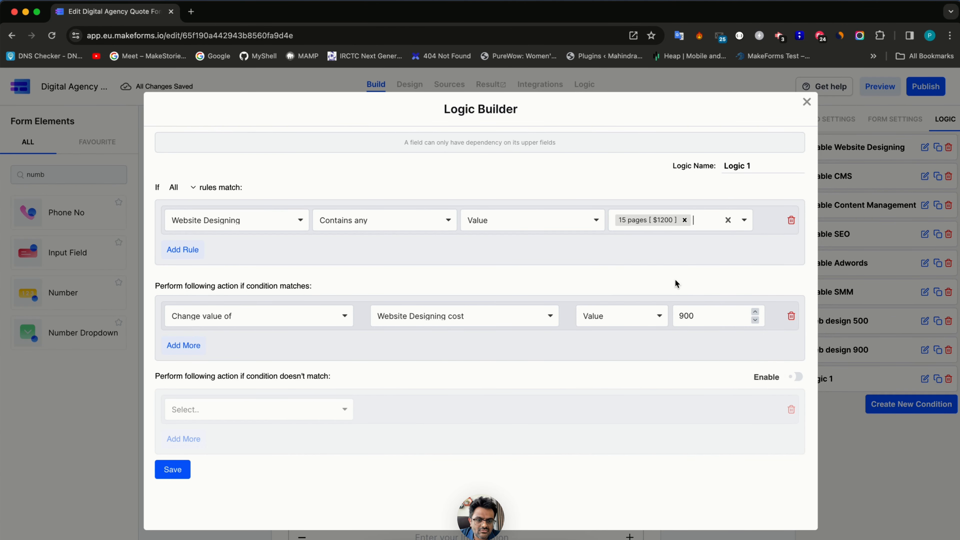
left_click(690, 318)
left_click_drag(683, 318, 676, 319)
type("12")
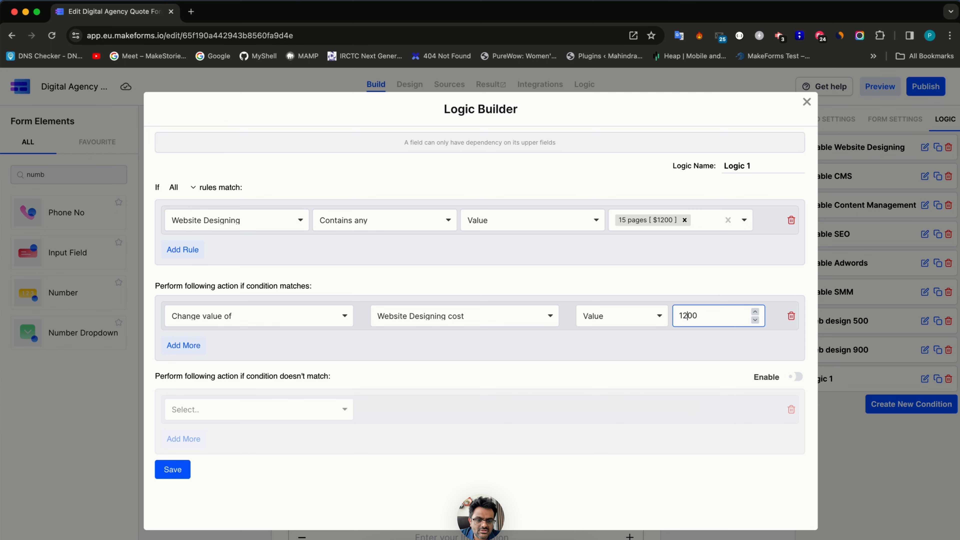
left_click(173, 472)
scroll(416, 400, "up", 3)
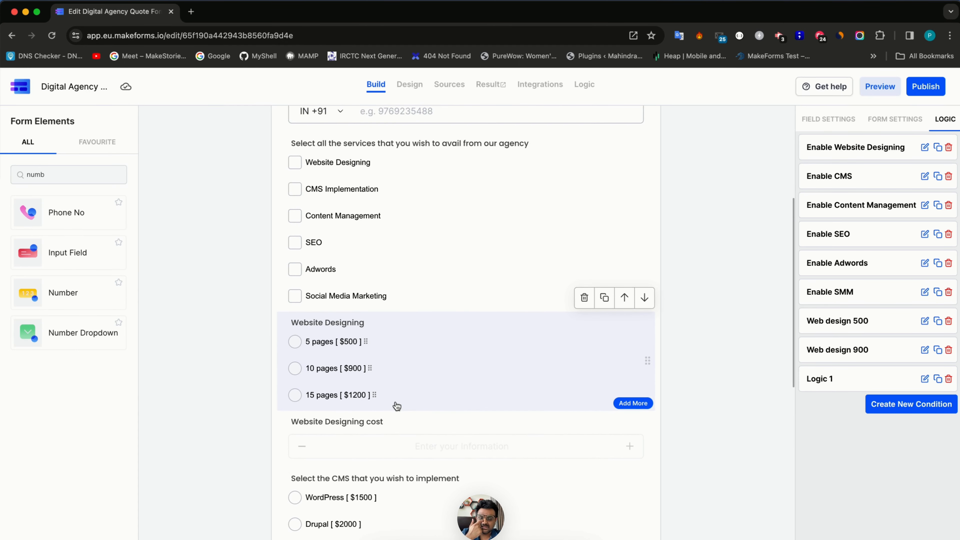
- Select the services checkbox question, then the Website Designing page-options question
scroll(373, 325, "up", 4)
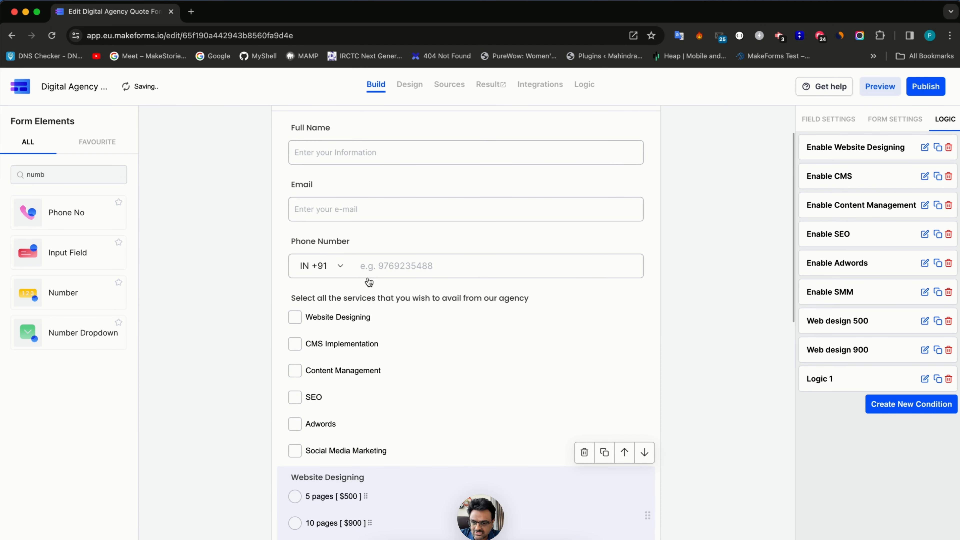
scroll(368, 293, "down", 1)
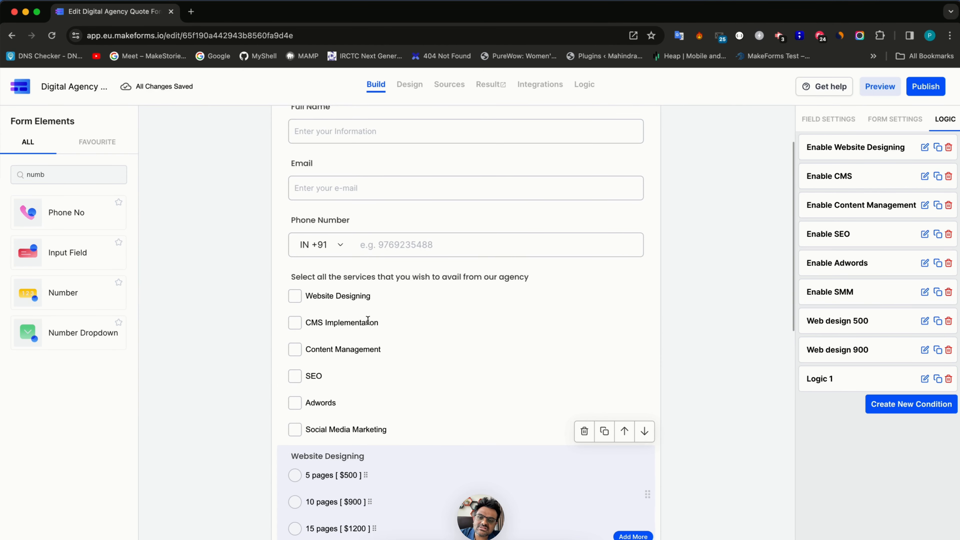
left_click(367, 306)
scroll(369, 308, "down", 2)
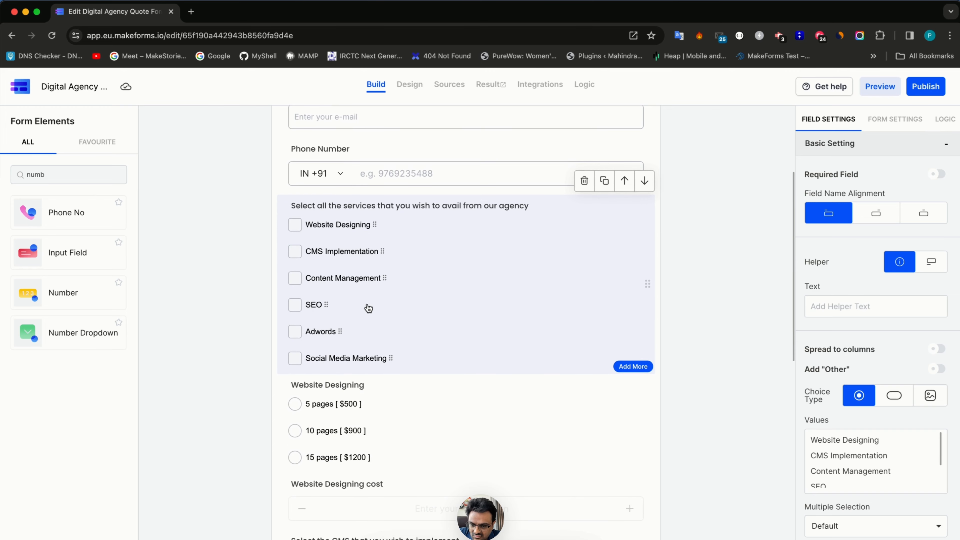
left_click(381, 423)
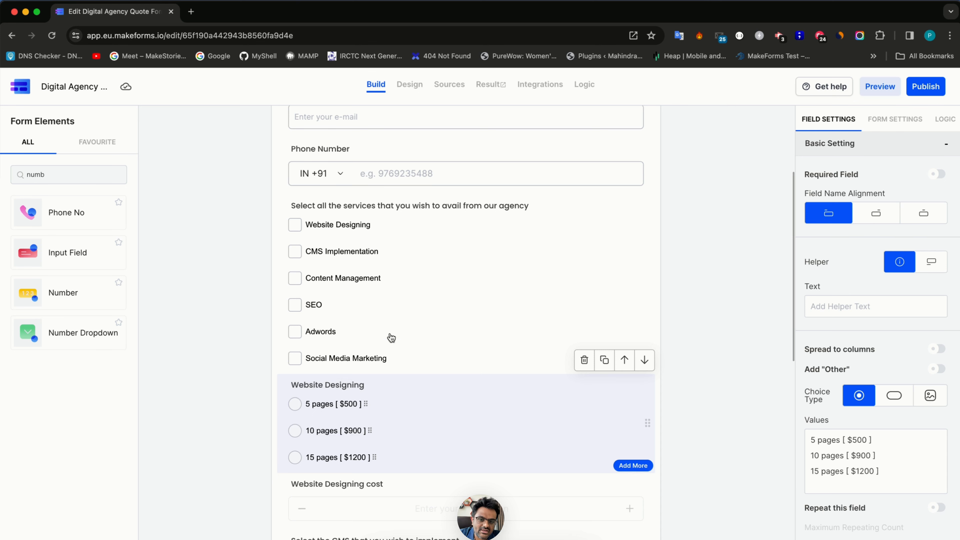
- Add a Make Fields Require action for Website Designing to the Enable Website Designing rule and save
left_click(876, 120)
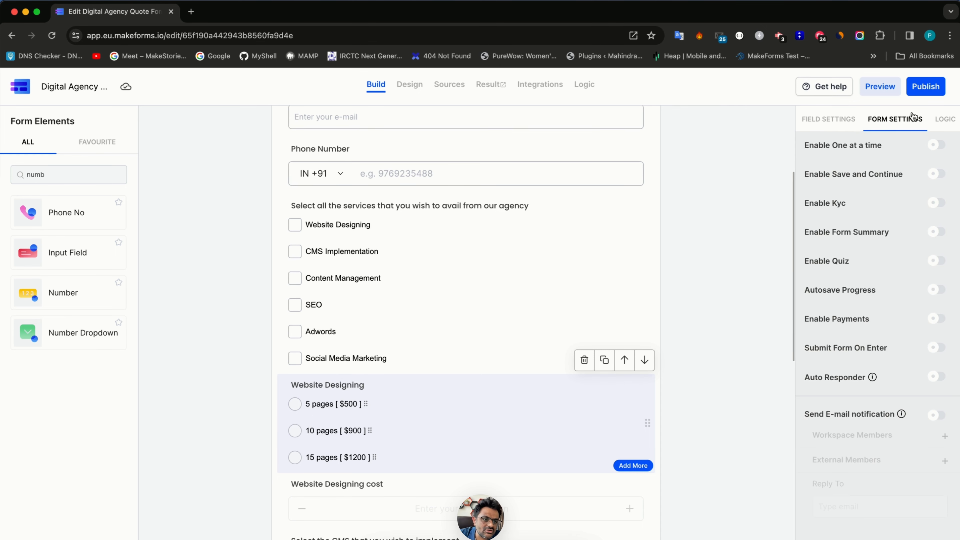
left_click(945, 119)
left_click(926, 150)
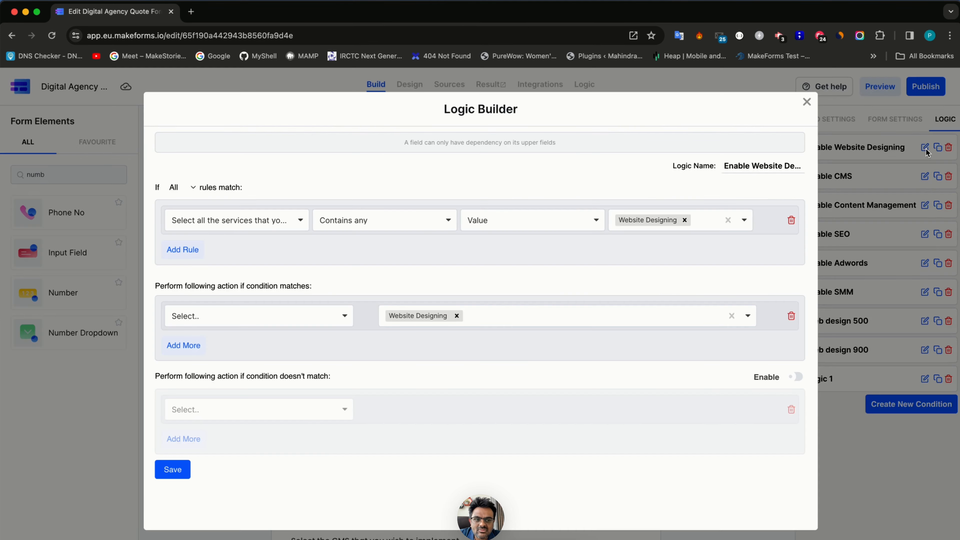
left_click(184, 348)
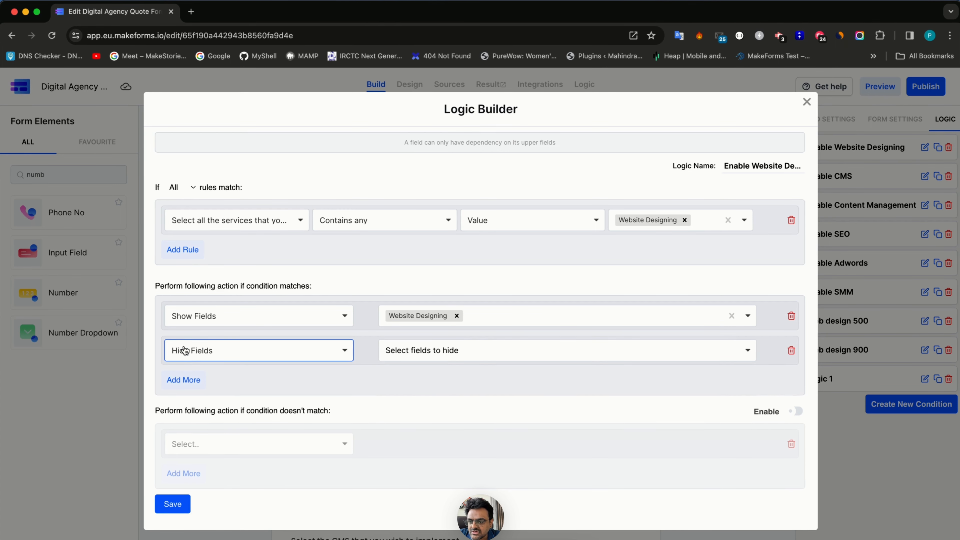
left_click(185, 351)
left_click(204, 410)
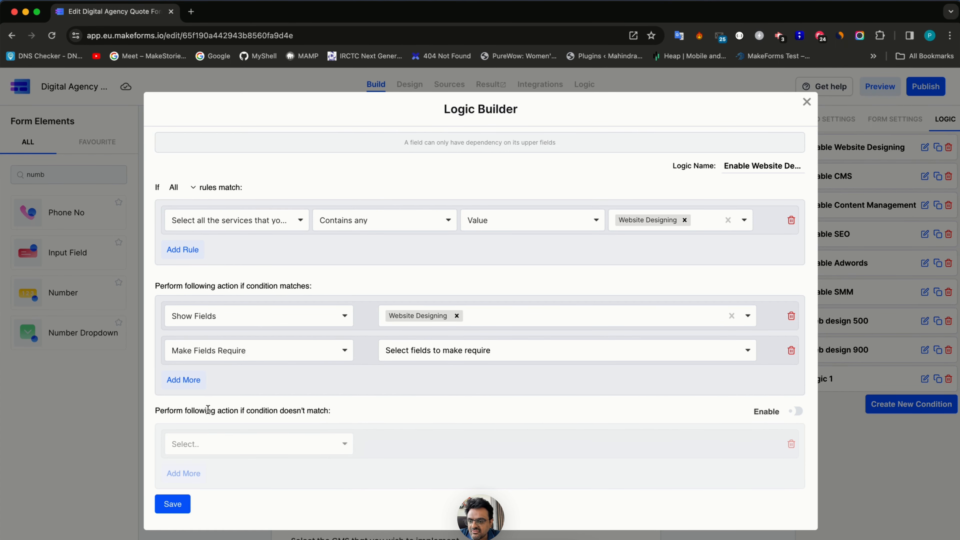
left_click(489, 344)
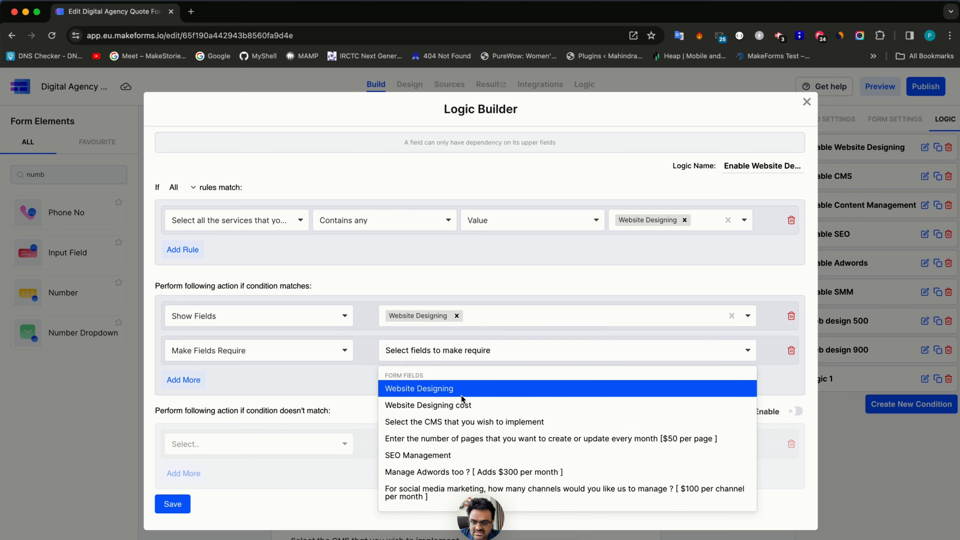
left_click(464, 389)
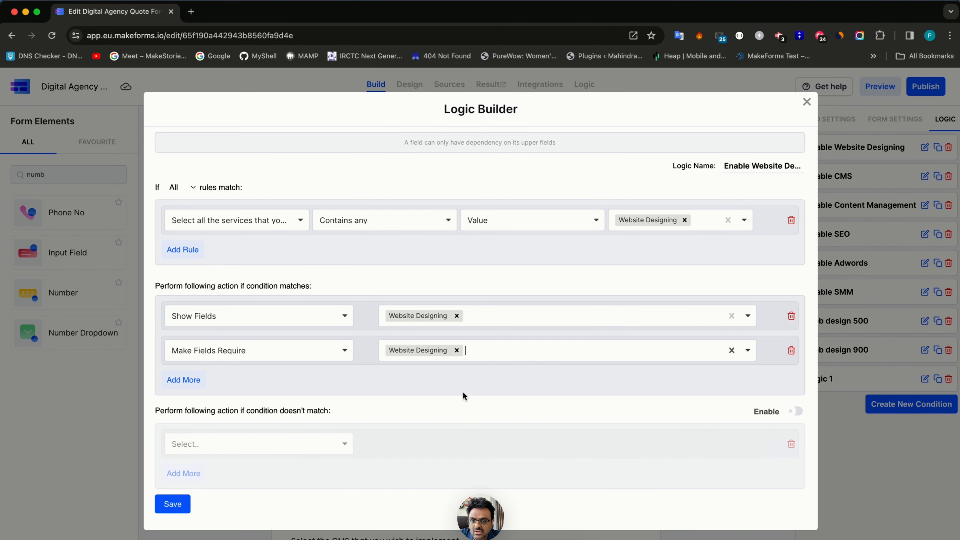
left_click(173, 505)
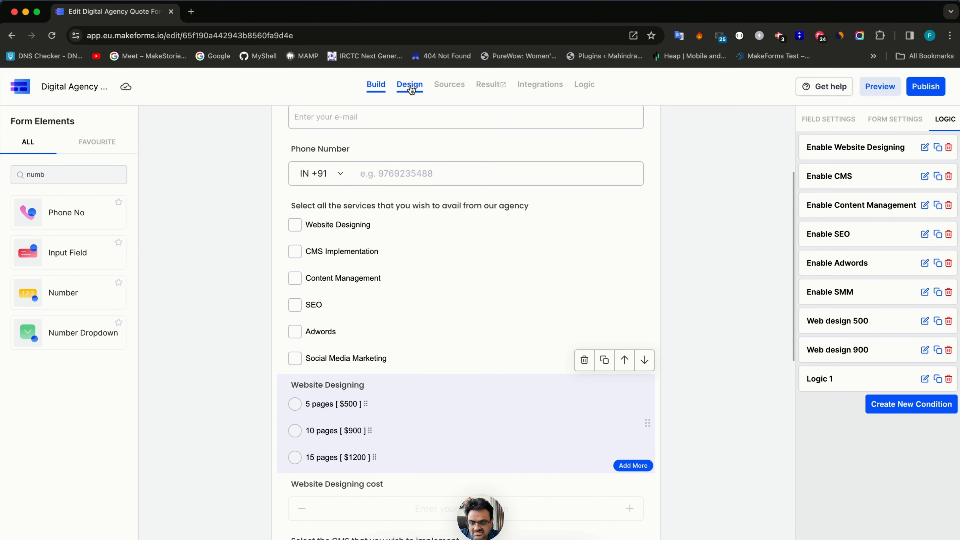
- Preview the form in the Design view, scrolling through the questions
left_click(411, 86)
scroll(351, 386, "down", 4)
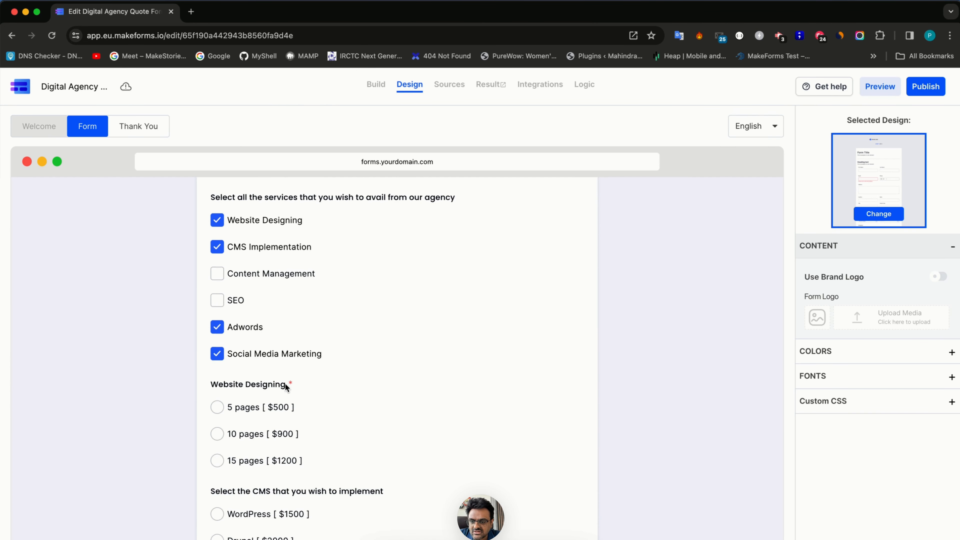
scroll(261, 336, "down", 5)
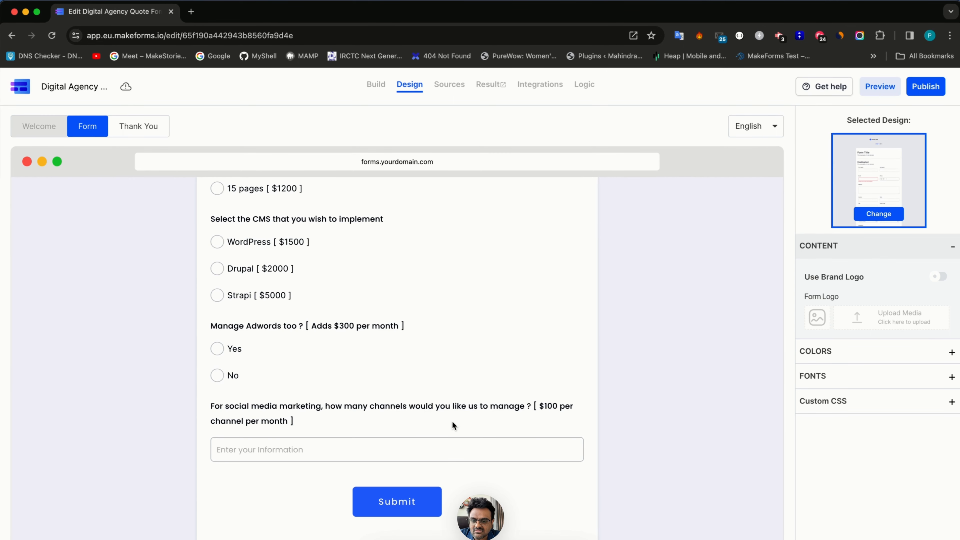
scroll(388, 412, "up", 7)
scroll(388, 413, "up", 1)
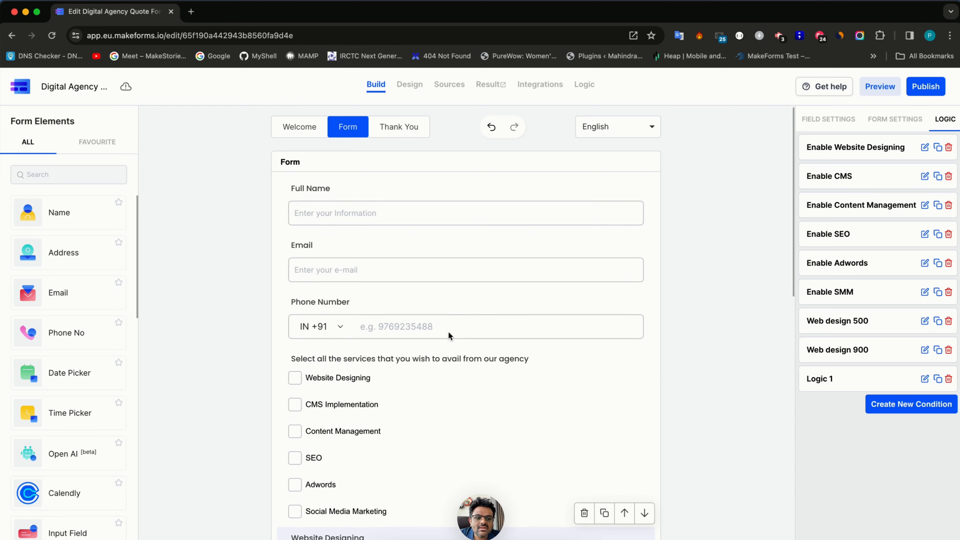
scroll(449, 332, "down", 2)
- Rename Logic 1 to 'Web design 1200' using the copied Web design 900 name
left_click(823, 350)
triple_click(823, 351)
key("cmd+c")
left_click(827, 378)
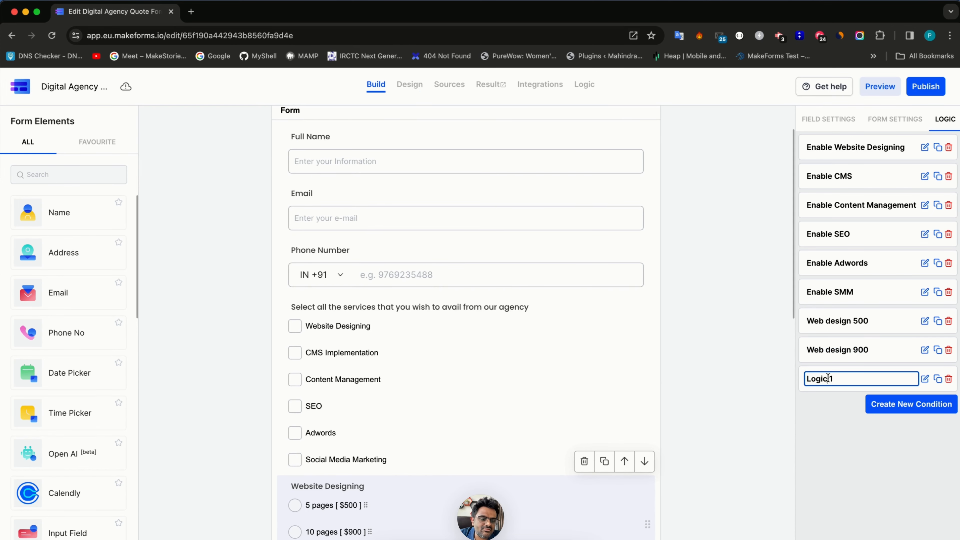
triple_click(828, 379)
key("cmd+v")
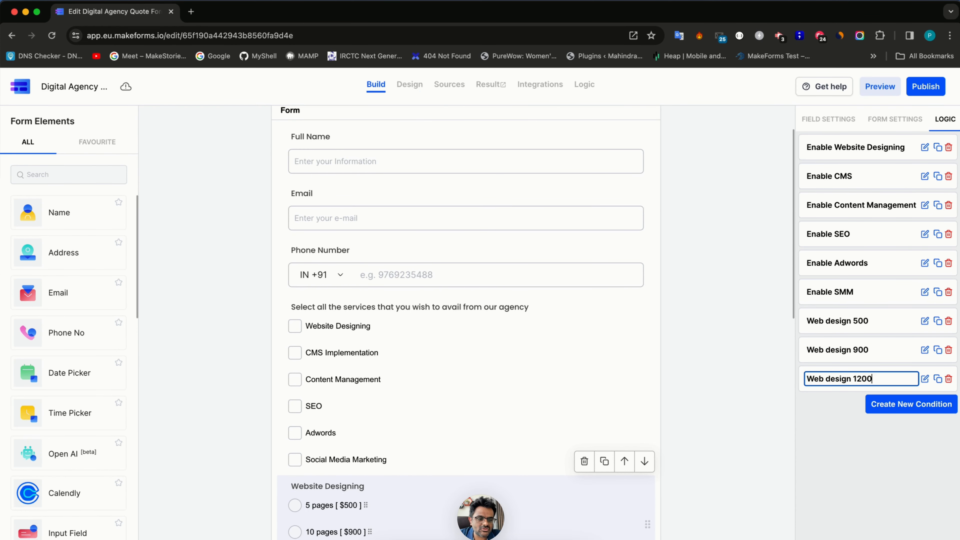
- Select the Website Designing cost field to view its settings
scroll(411, 306, "down", 5)
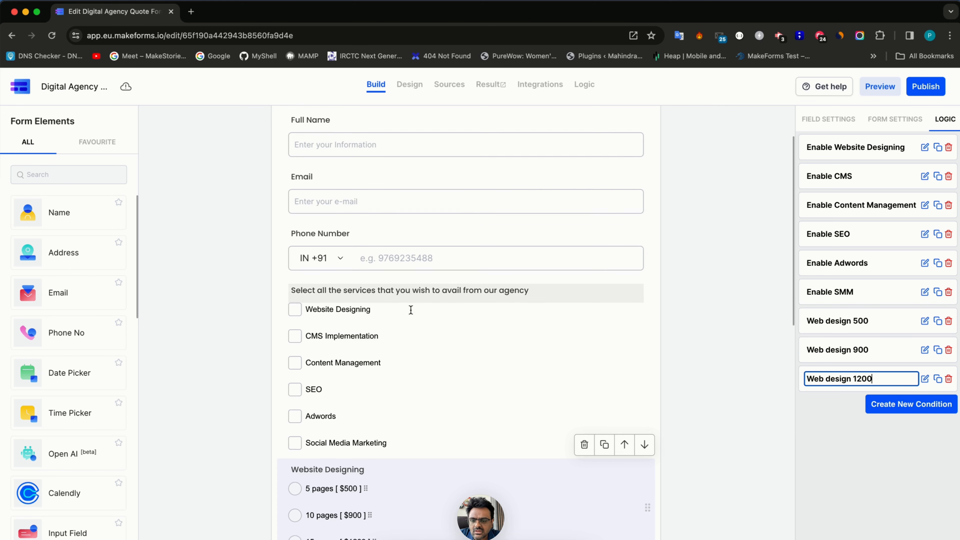
left_click(402, 344)
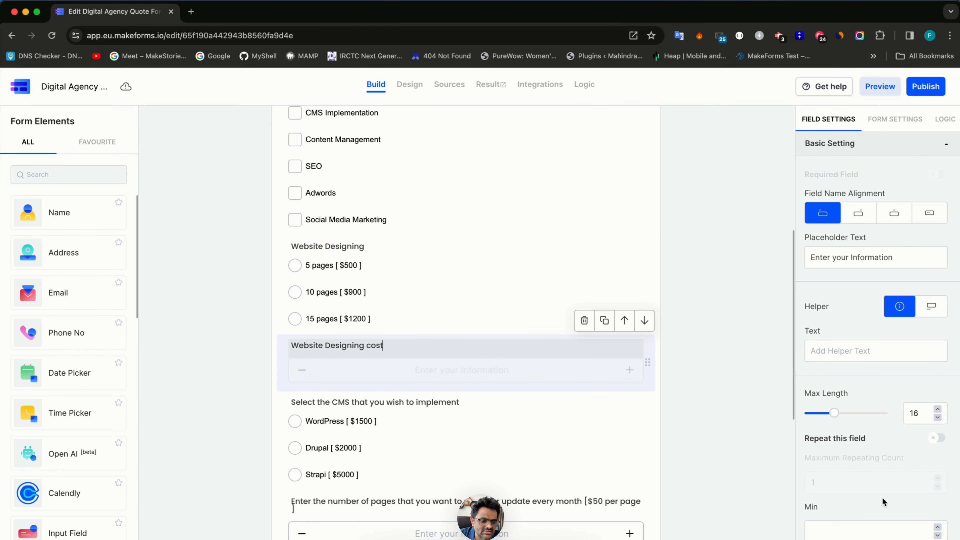
scroll(913, 486, "down", 2)
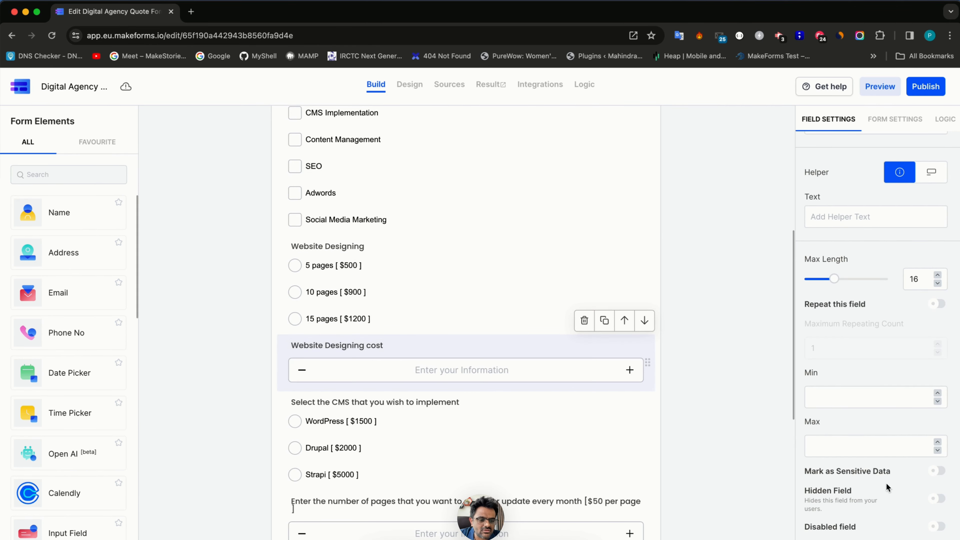
- In the Design preview, test that 5, 10 and 15 pages fill the cost with 500, 900 and 1200
left_click(406, 85)
scroll(366, 384, "down", 10)
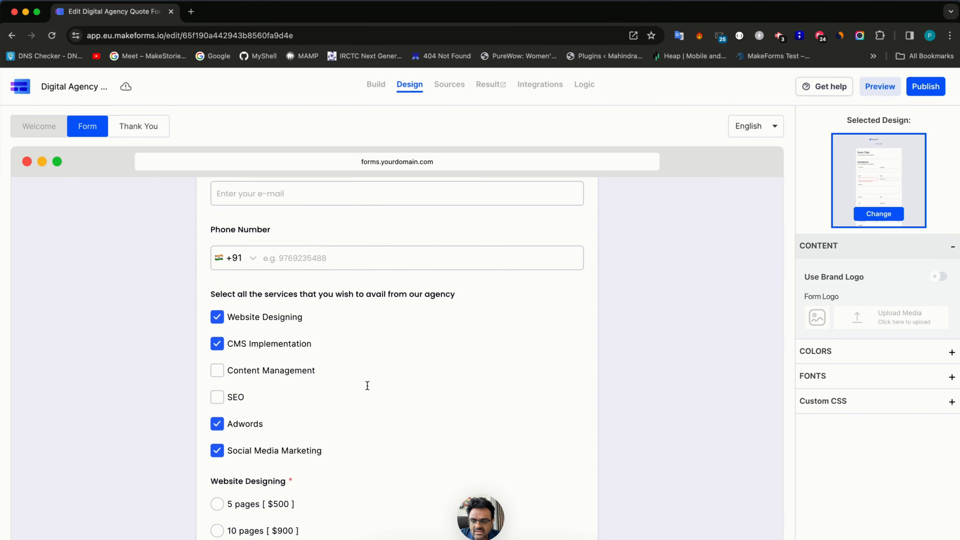
left_click(260, 324)
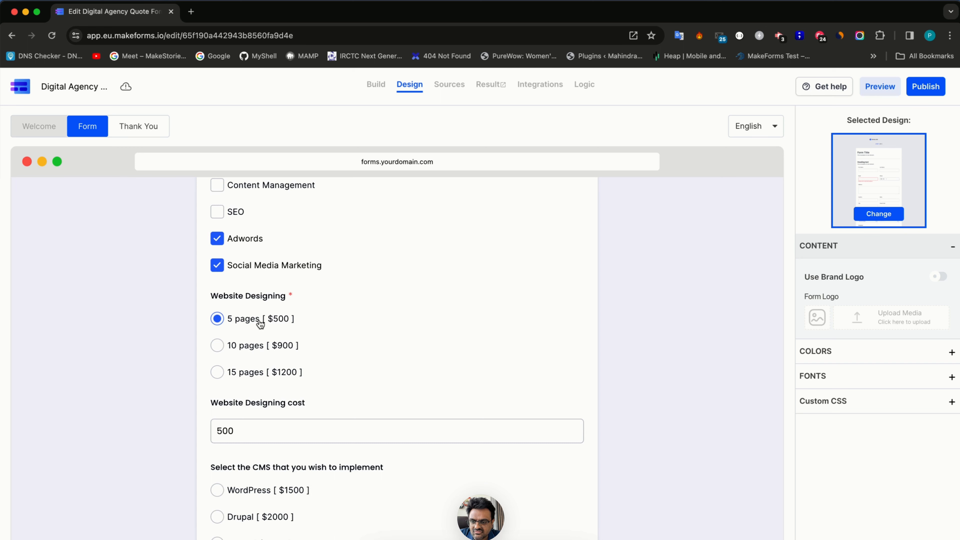
left_click(256, 350)
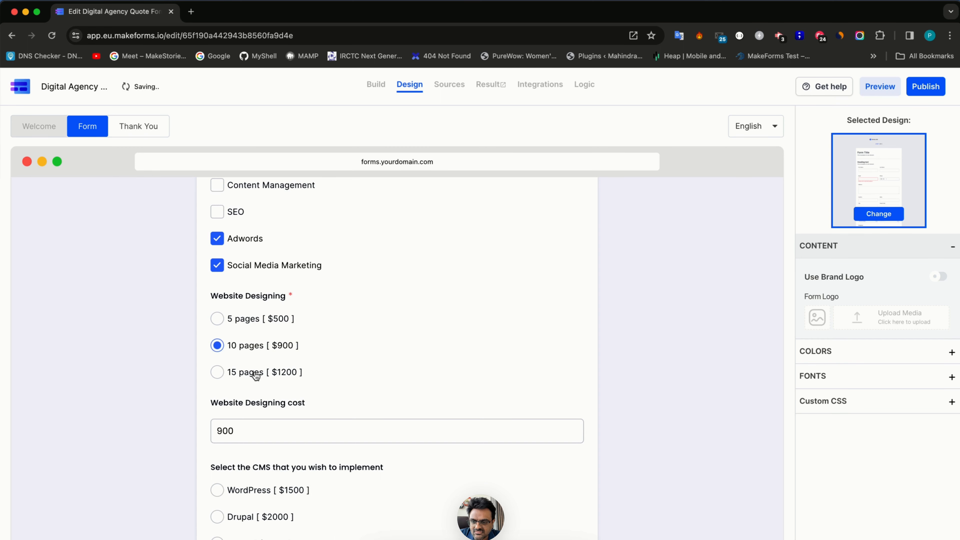
left_click(256, 374)
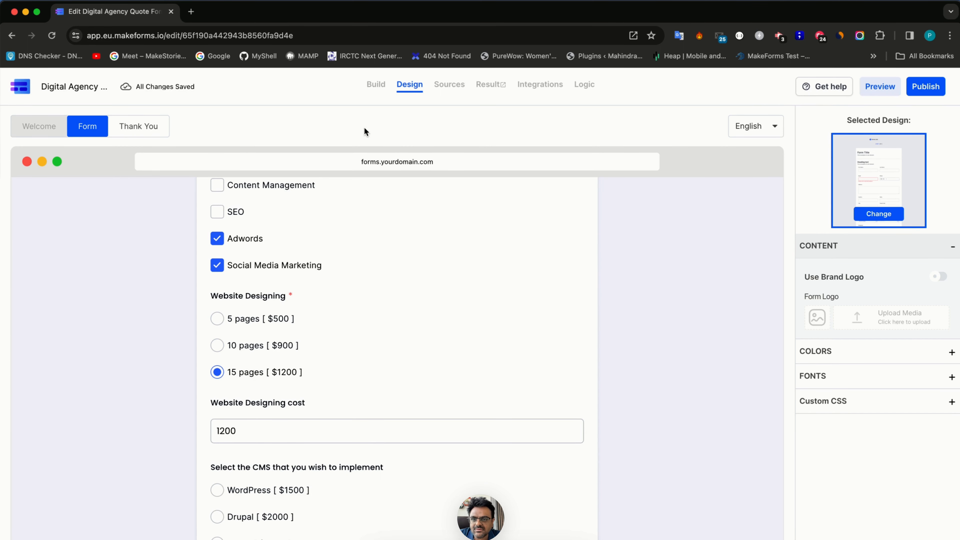
- Back in Build, turn on Hidden Field for the Website Designing cost field
left_click(376, 84)
scroll(405, 390, "down", 5)
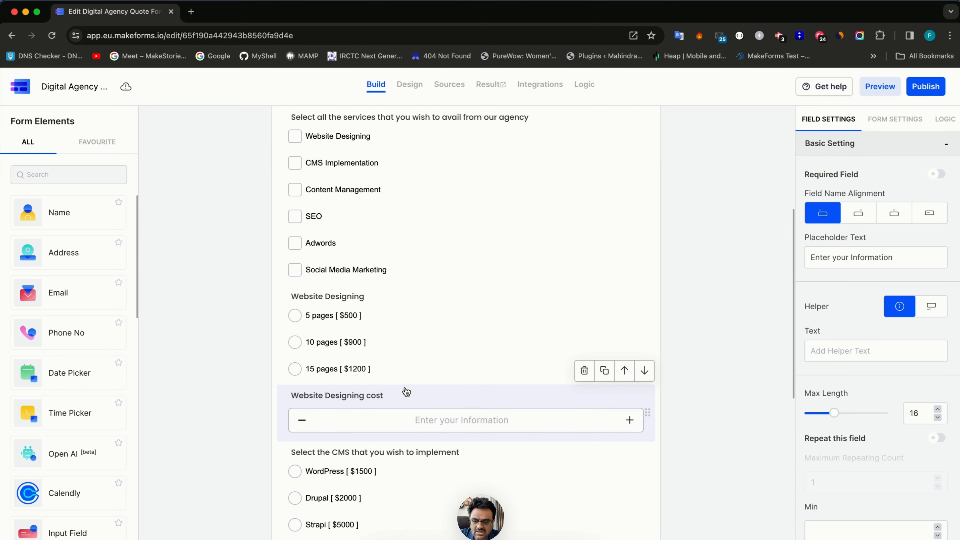
scroll(884, 479, "down", 3)
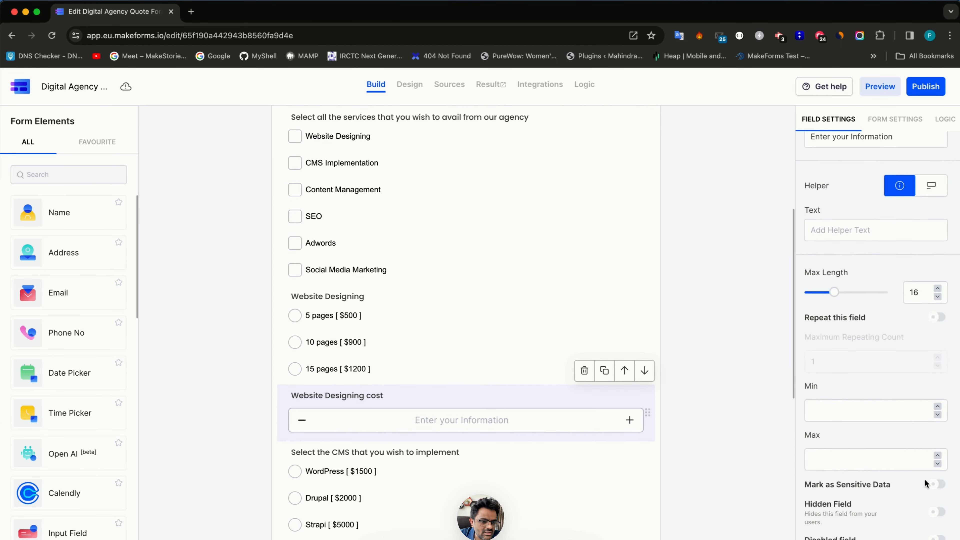
scroll(924, 484, "down", 2)
left_click(937, 455)
scroll(417, 469, "down", 7)
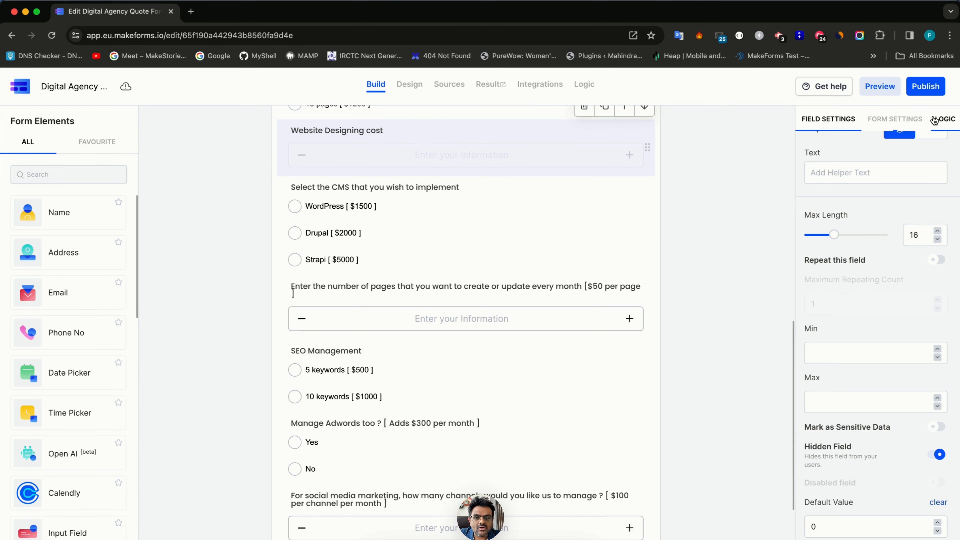
- Search 'num', drop a Number field below Strapi, and label it 'CMS Implementation Cost'
left_click(952, 120)
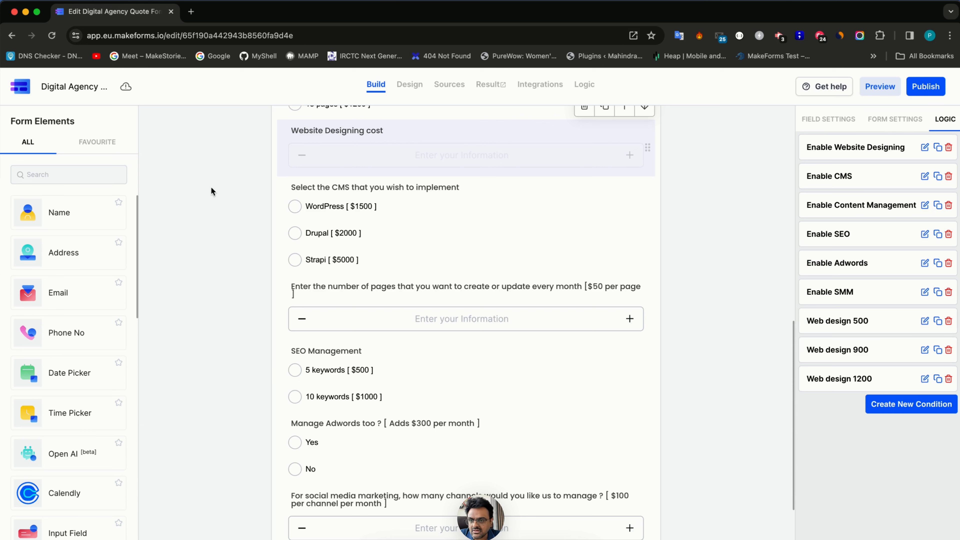
type("numb")
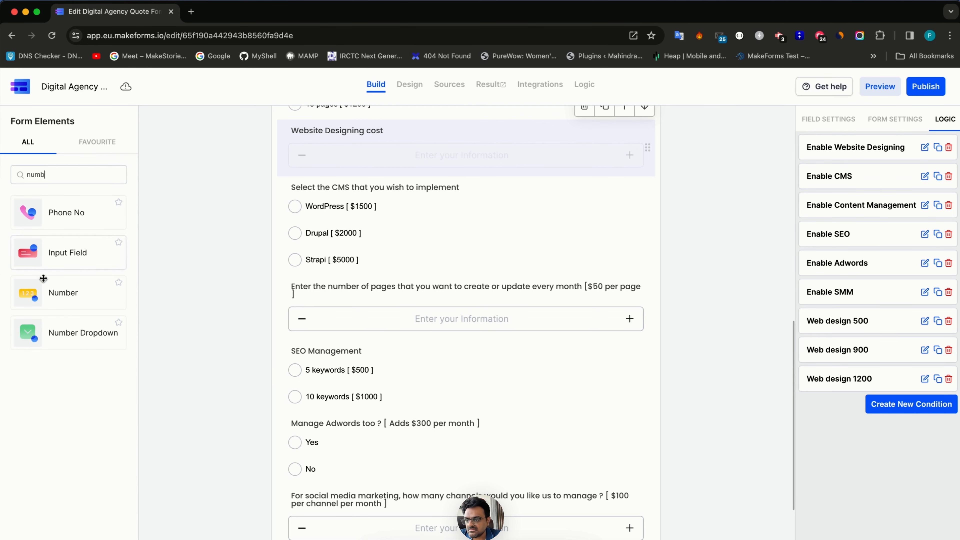
left_click_drag(43, 278, 343, 286)
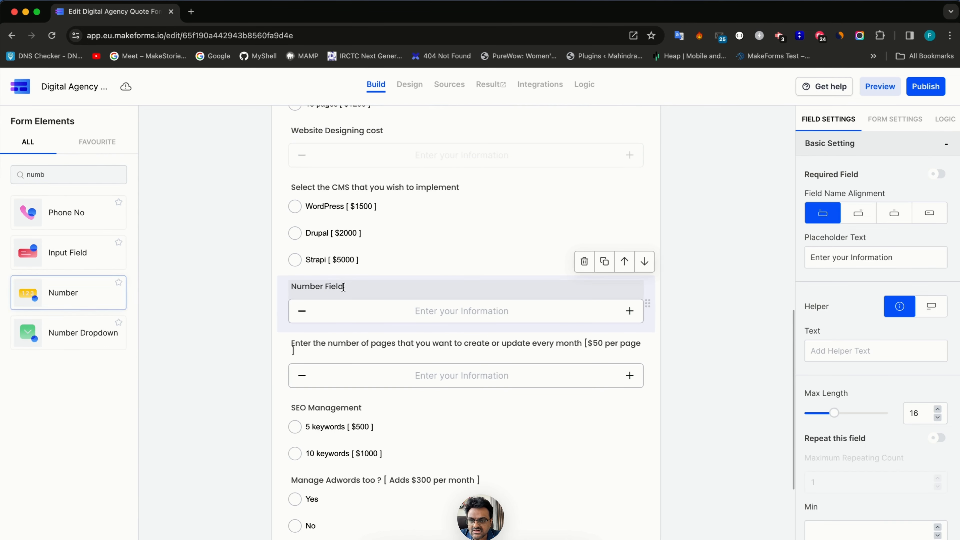
triple_click(341, 287)
type("CMS")
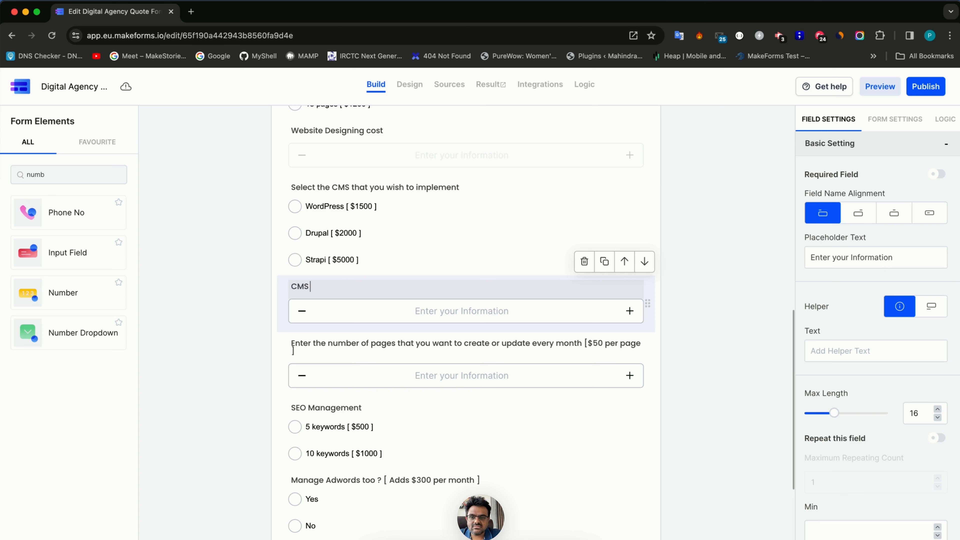
type(" Implementation Cost")
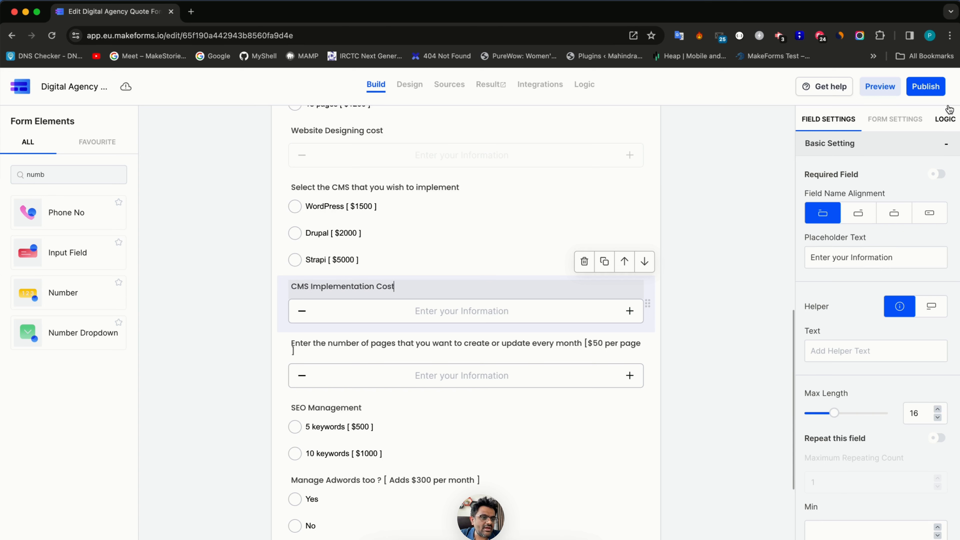
left_click(945, 119)
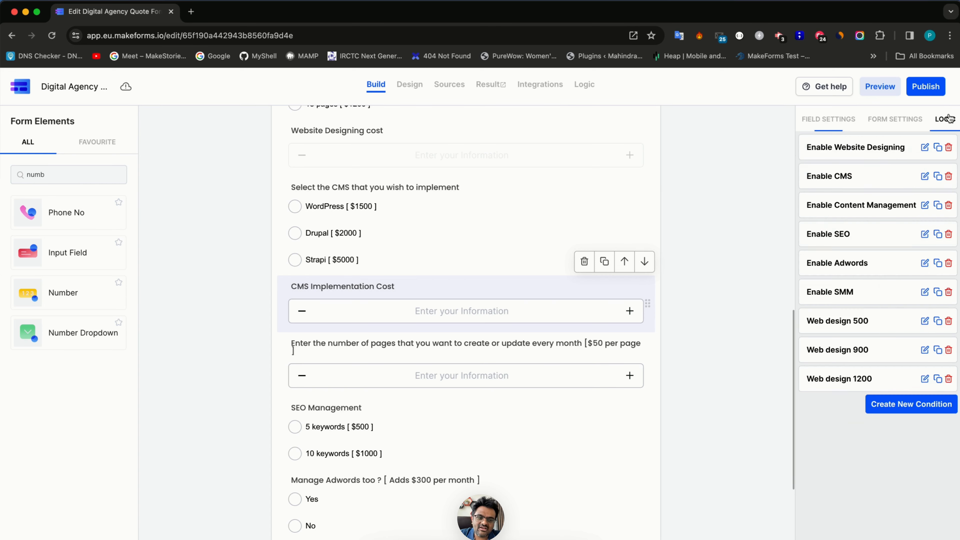
- Duplicate the Web design 1200 rule and make it set CMS Implementation Cost to 1500 for WordPress
left_click(940, 381)
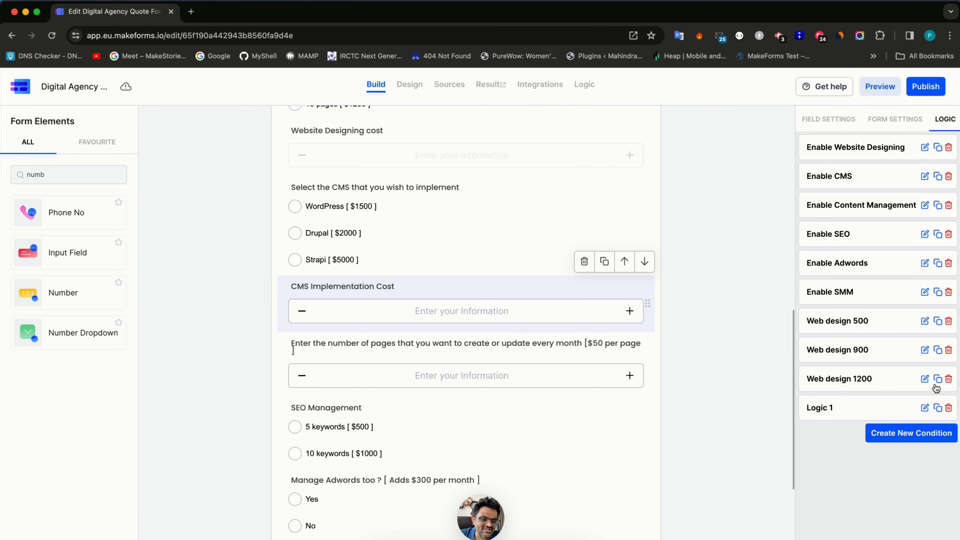
left_click(924, 408)
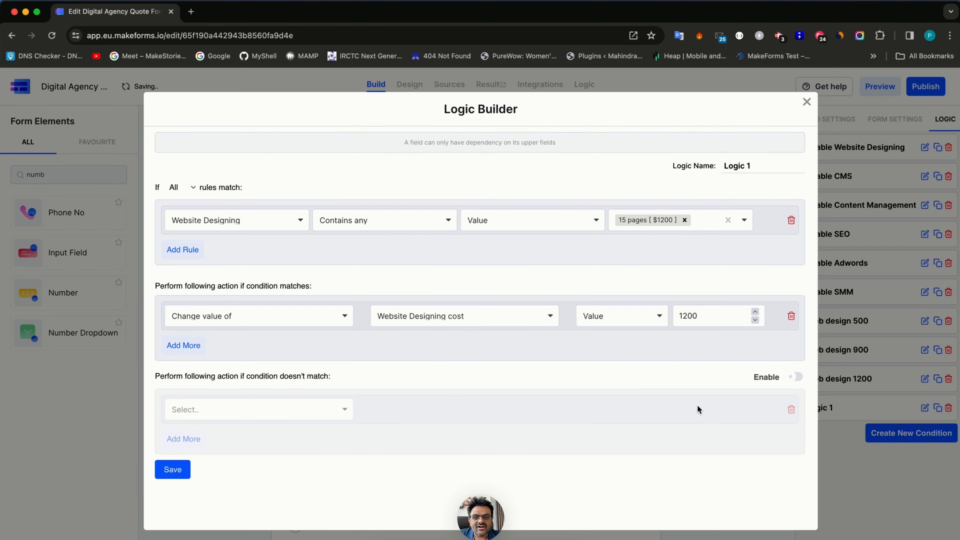
left_click(225, 219)
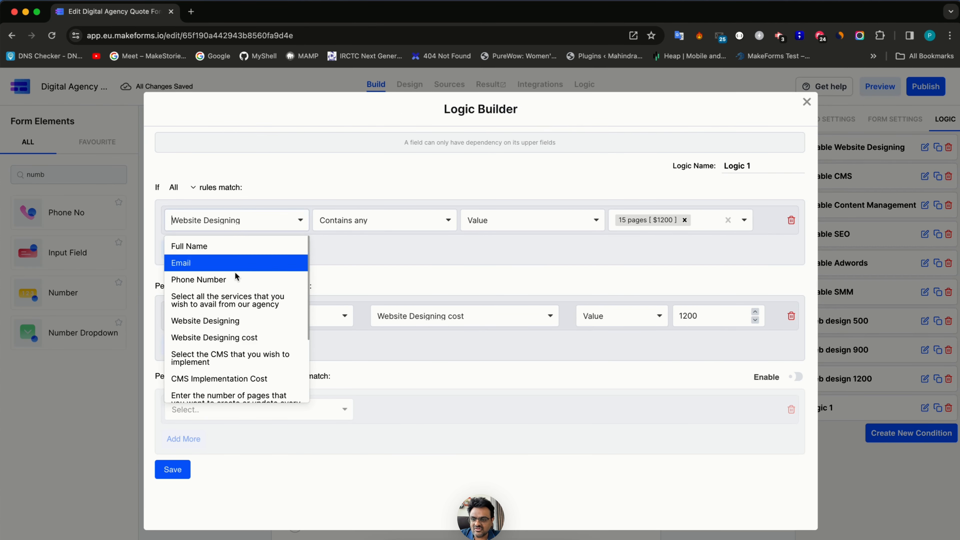
left_click(245, 360)
left_click(675, 219)
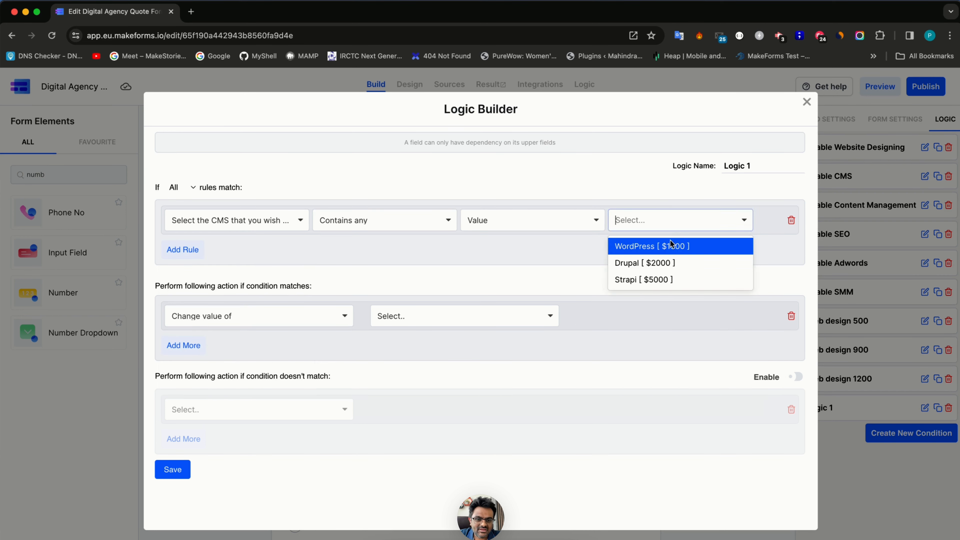
left_click(672, 247)
left_click(304, 316)
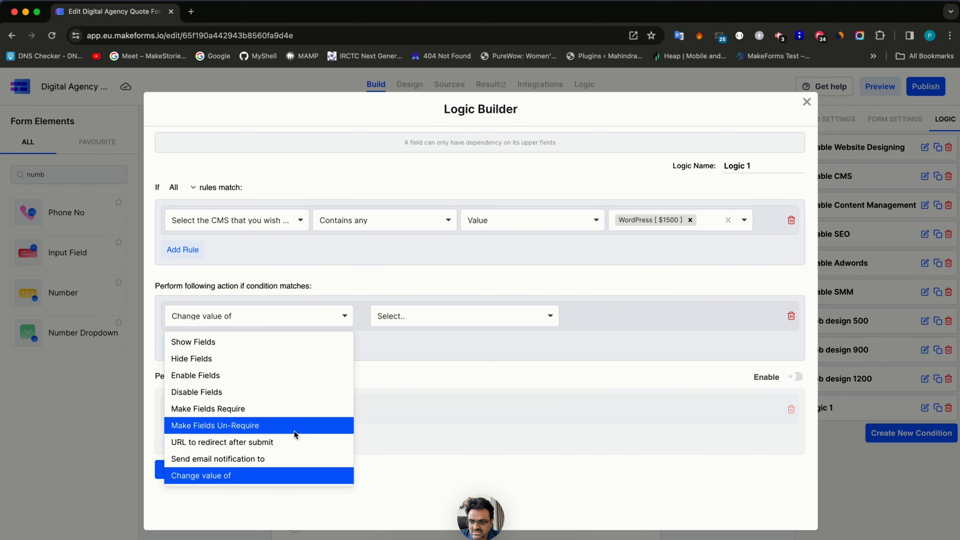
left_click(447, 322)
left_click(479, 337)
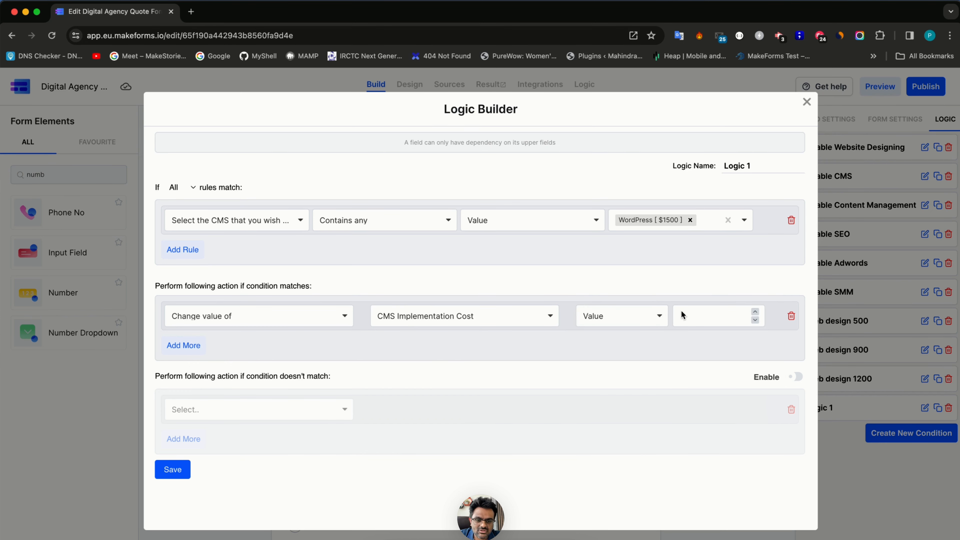
left_click(694, 325)
type("1500")
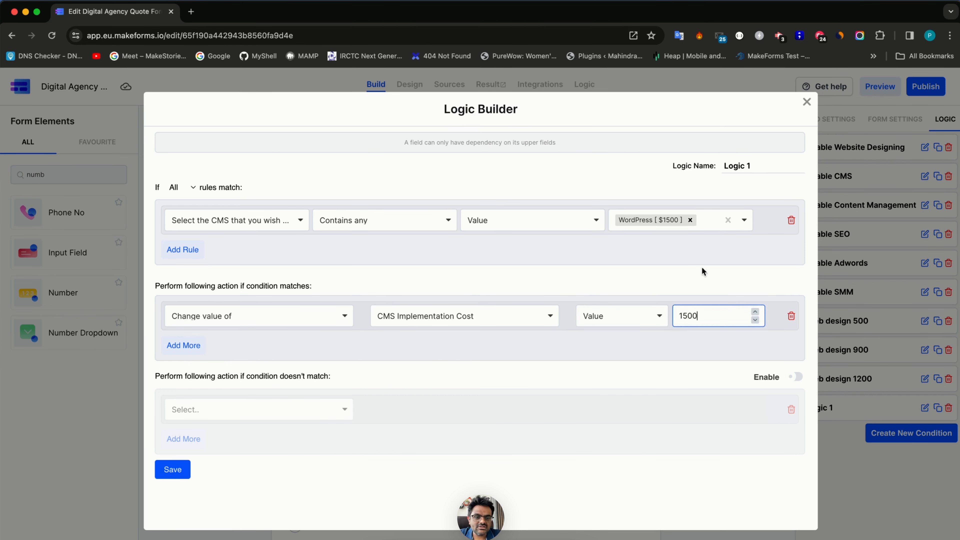
- Name the rule 'WordPress Implementation cost', remove the extra action row, and save
triple_click(747, 165)
type("WordPress Imp")
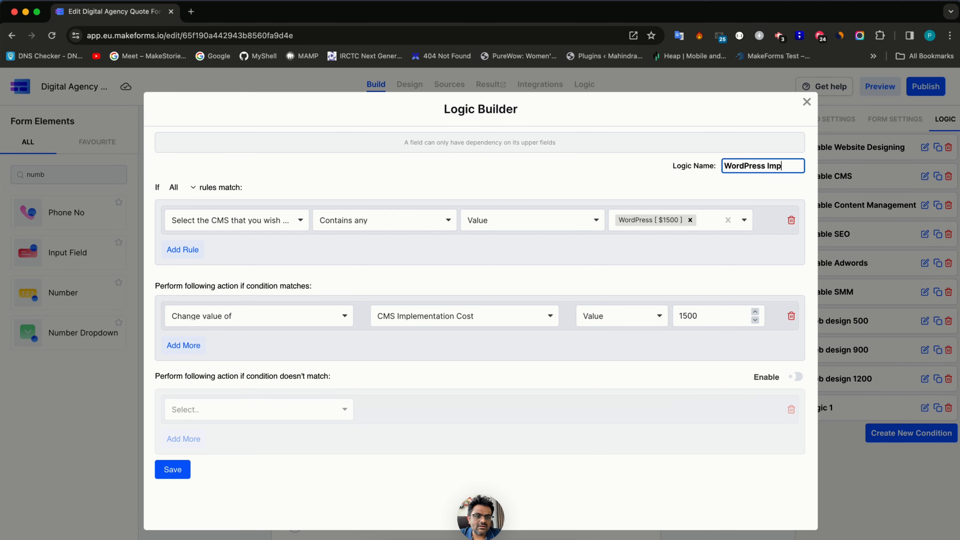
type("ementation cost")
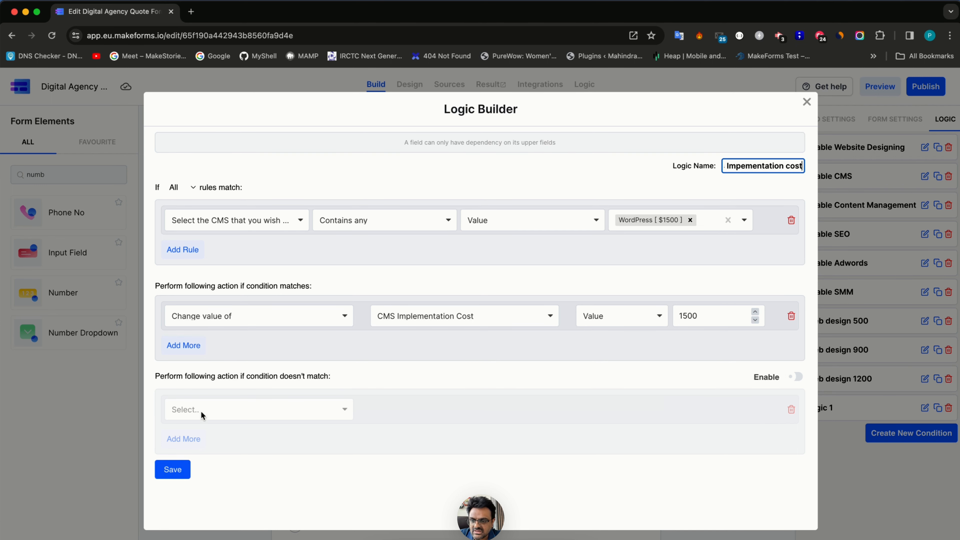
left_click(190, 346)
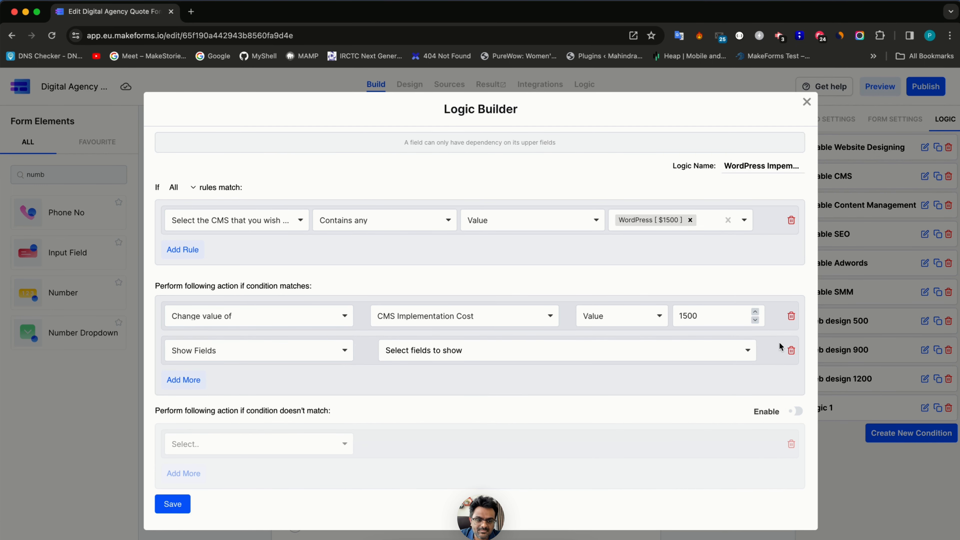
left_click(791, 351)
left_click(173, 469)
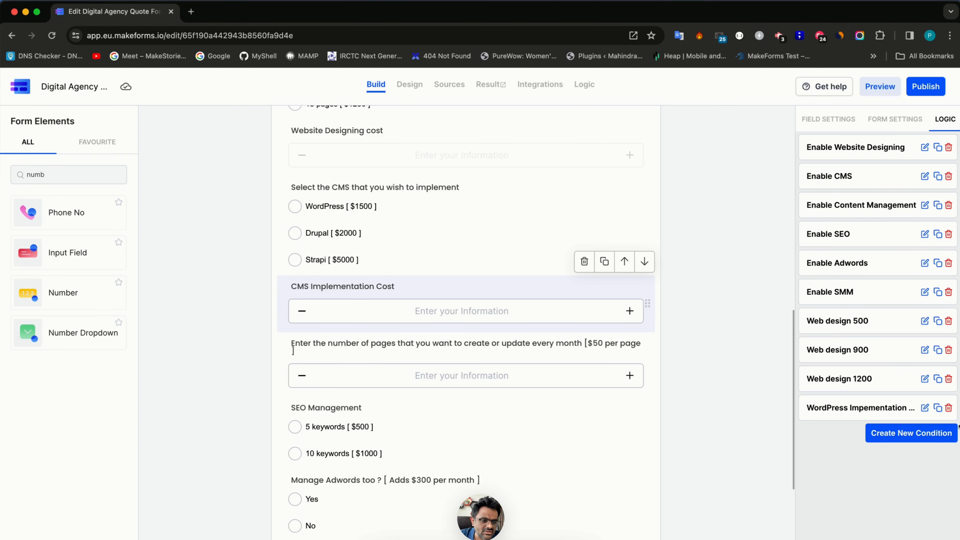
- Turn the copied rule into 'Drupal Cost', setting CMS Implementation Cost to 2000 for Drupal, and save
left_click(924, 436)
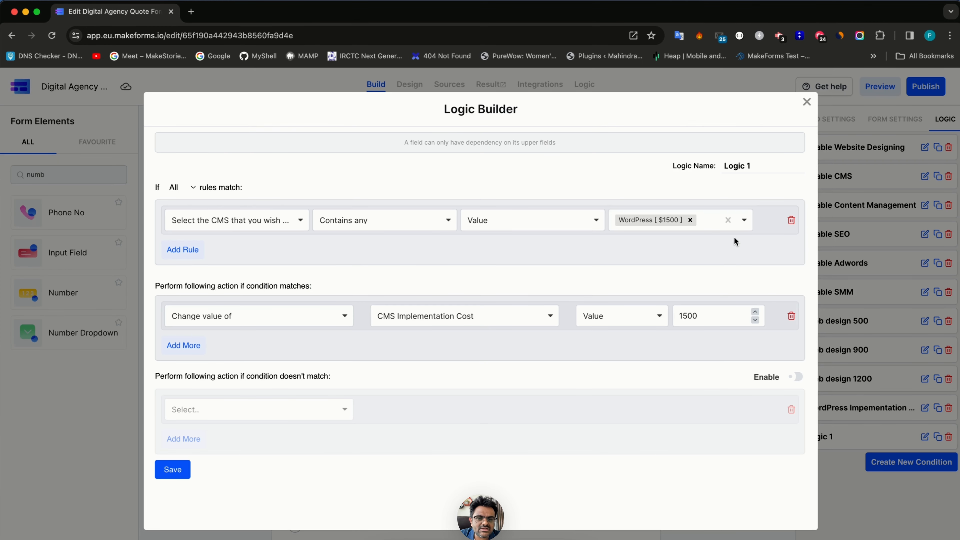
left_click(703, 220)
left_click(665, 246)
left_click(690, 218)
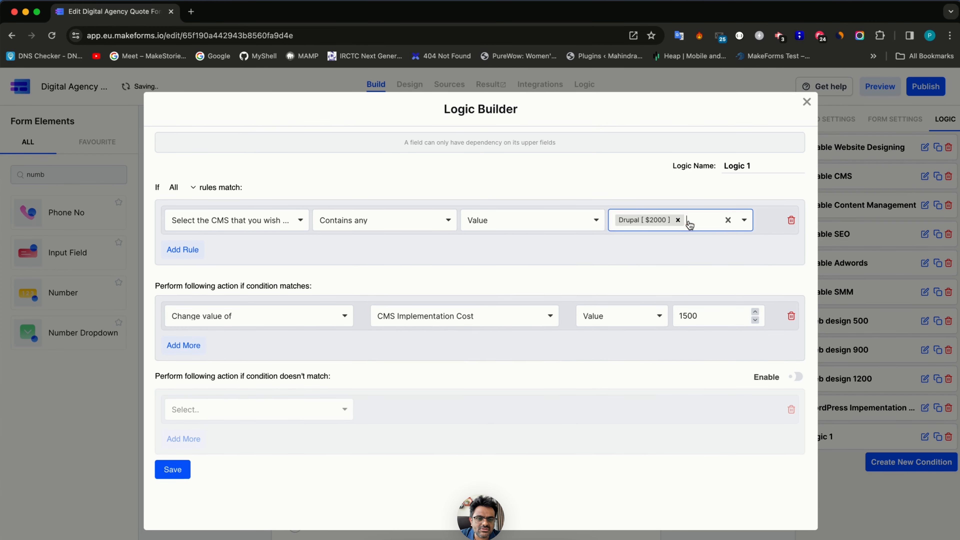
left_click(687, 316)
key("BackSpace")
key("BackSpace")
type("20")
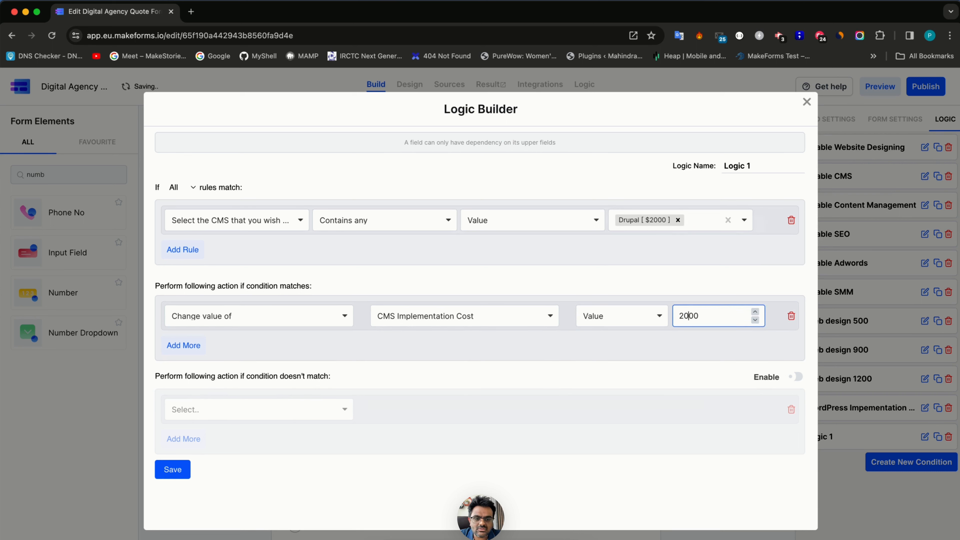
left_click(742, 165)
key("super+a")
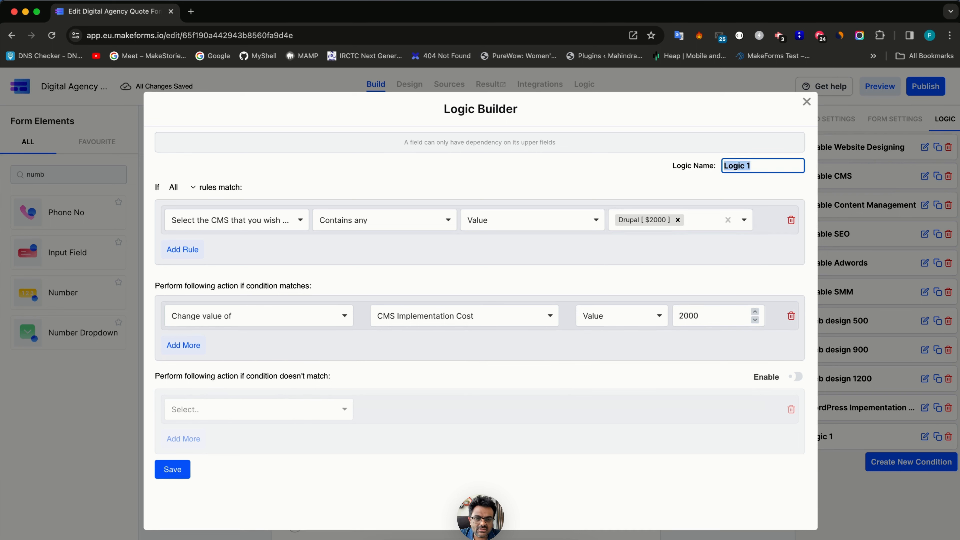
type("Dr")
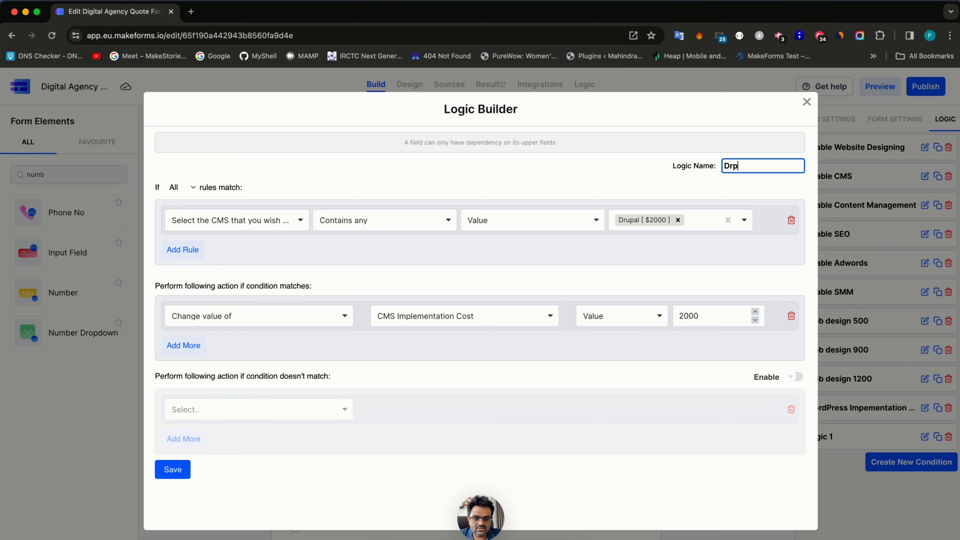
type("upal Cost")
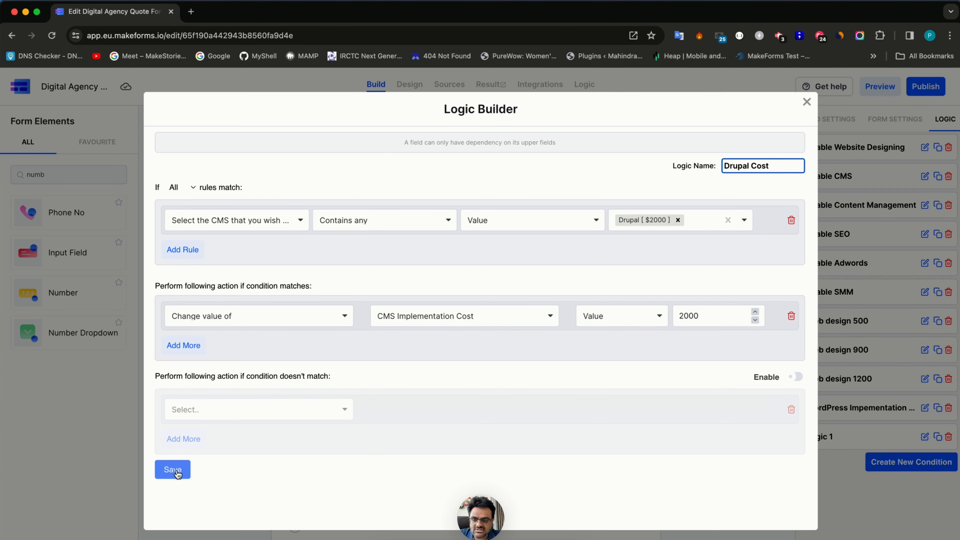
left_click(172, 469)
- Duplicate it as 'Strapi Cost', setting 5000 when Strapi is chosen, and save
left_click(941, 437)
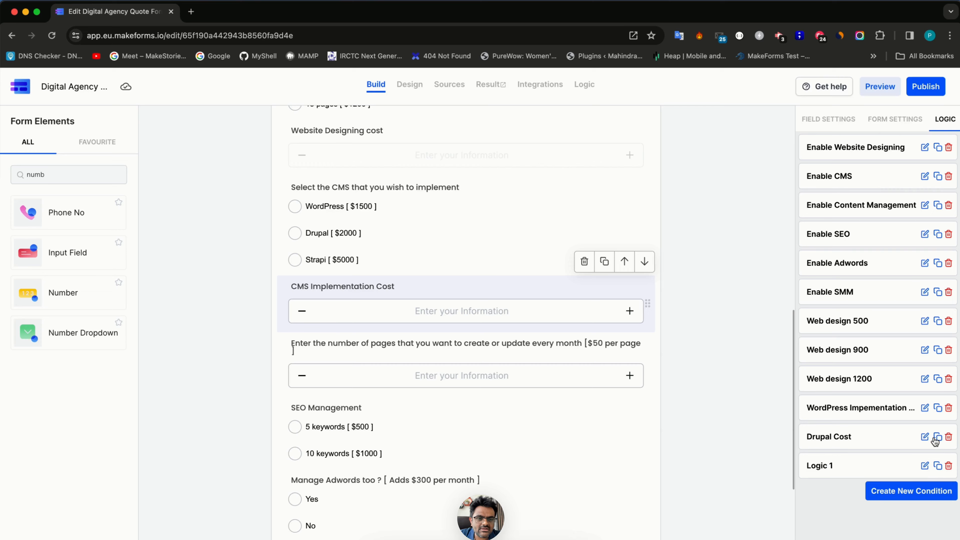
left_click(924, 467)
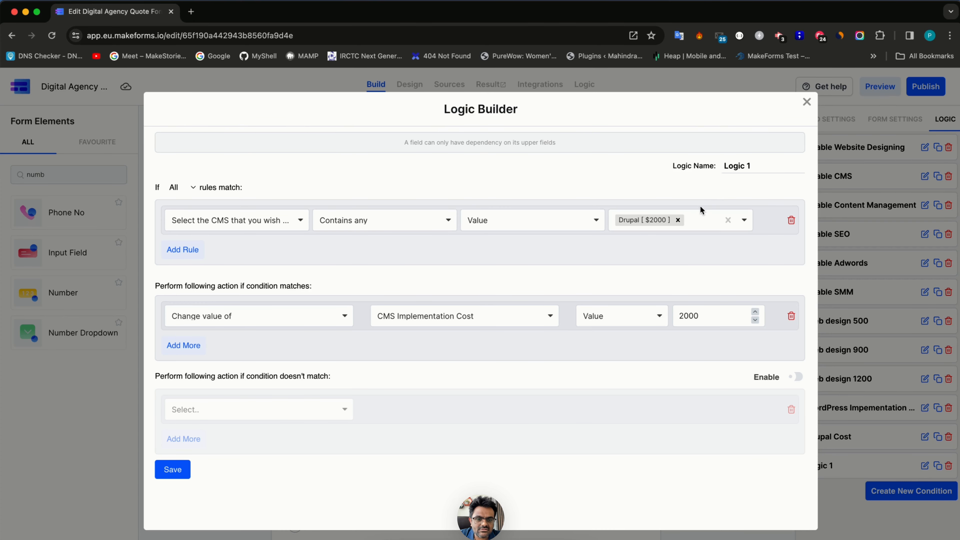
left_click(678, 220)
left_click(680, 221)
left_click(643, 278)
left_click_drag(686, 316, 672, 319)
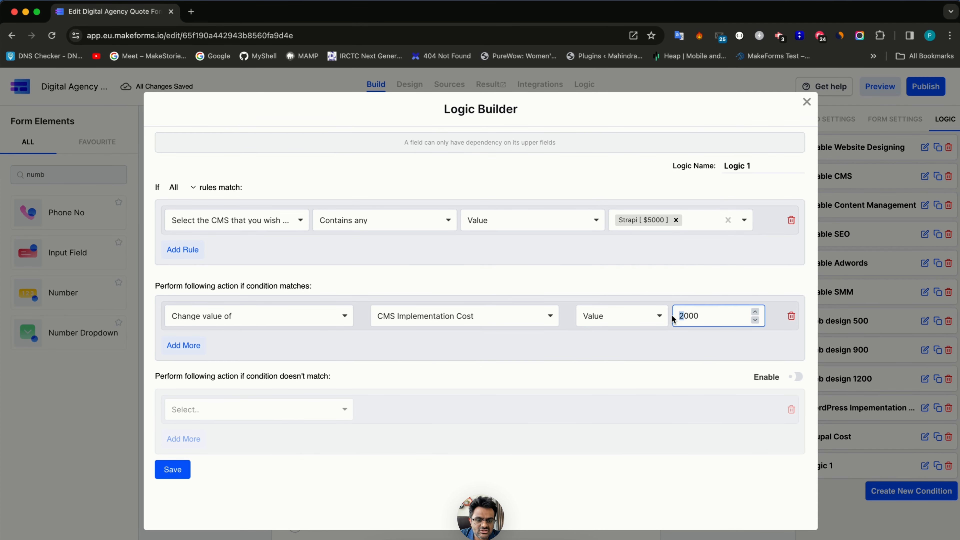
triple_click(767, 162)
type("Strapi Cost")
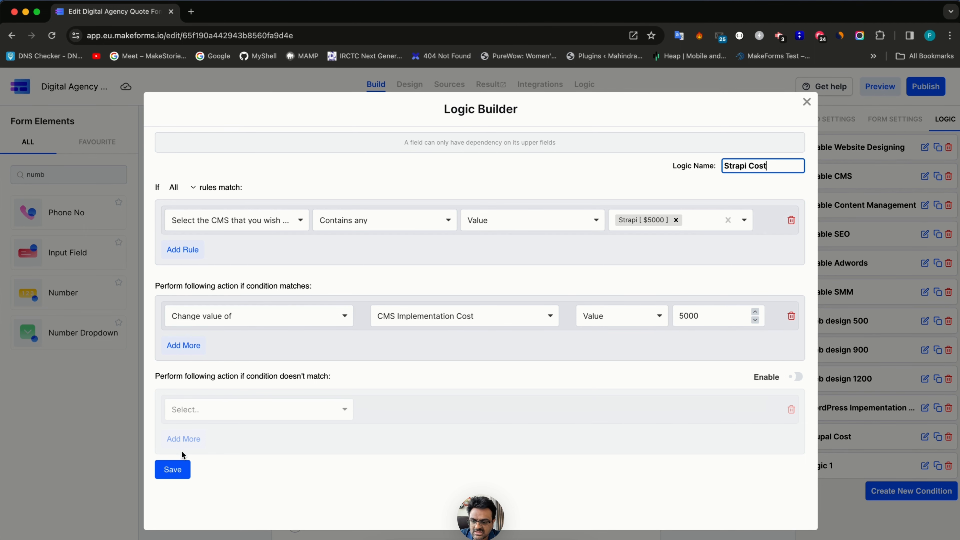
left_click(174, 469)
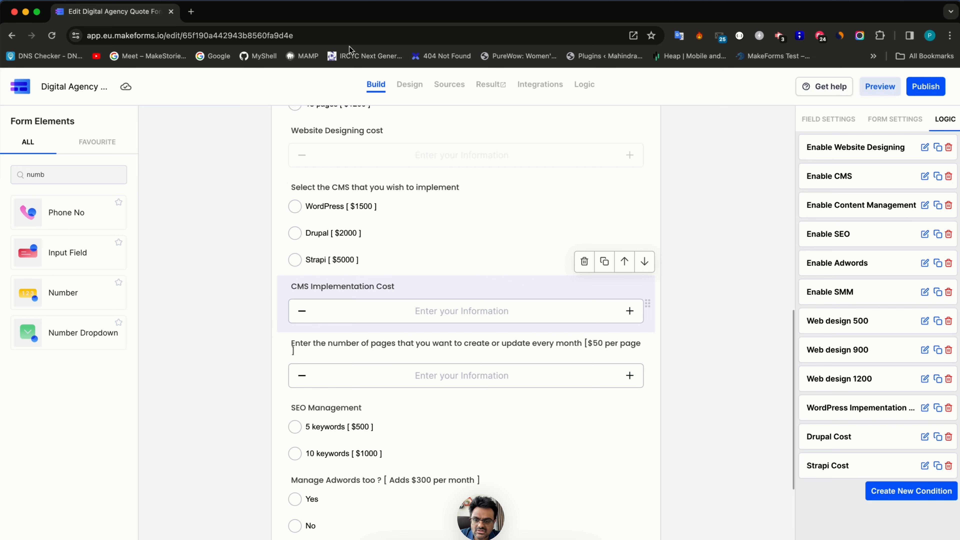
left_click(408, 85)
scroll(364, 356, "down", 10)
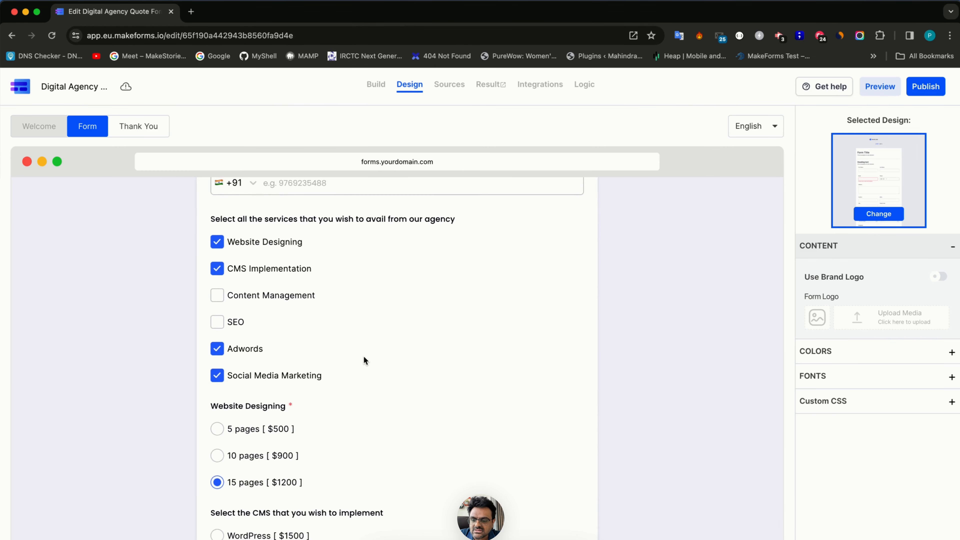
left_click(275, 315)
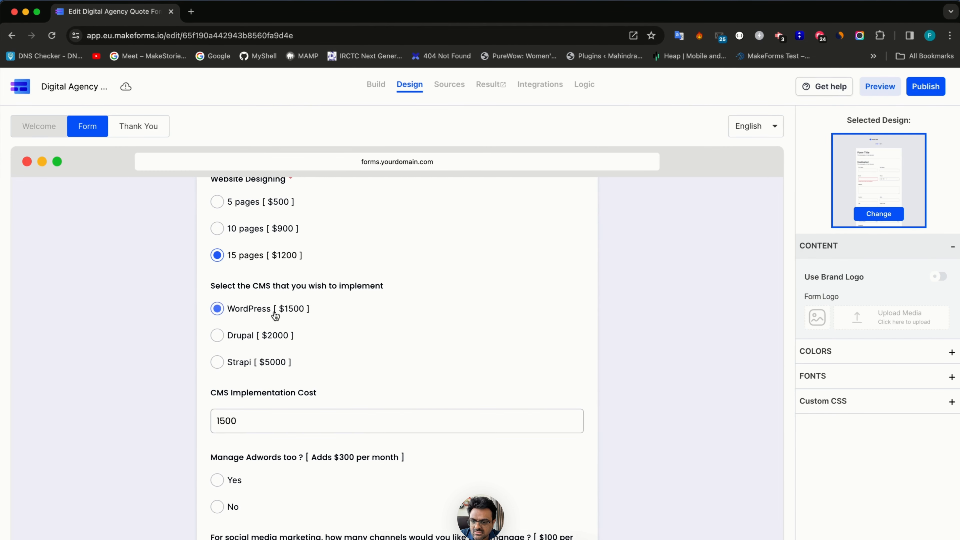
left_click(275, 336)
left_click(273, 363)
left_click(274, 335)
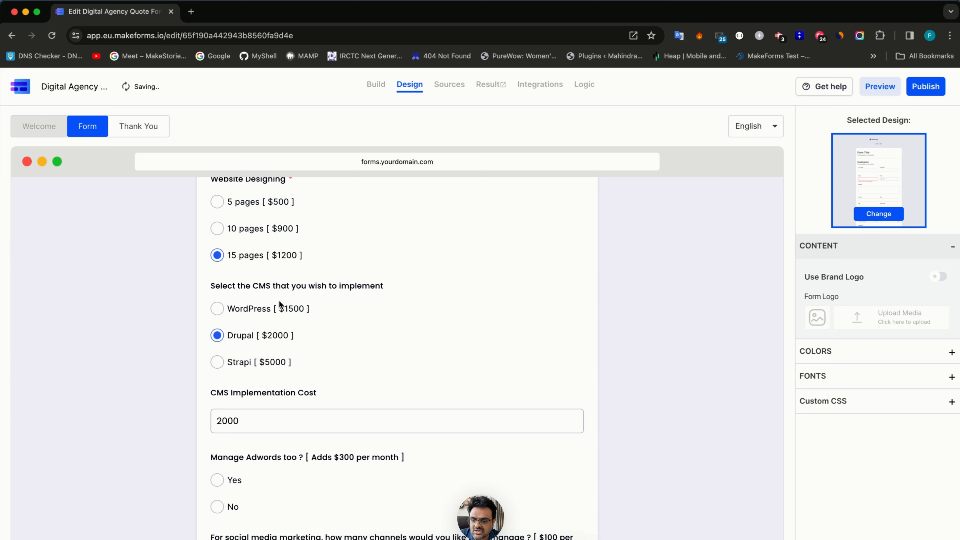
left_click(279, 307)
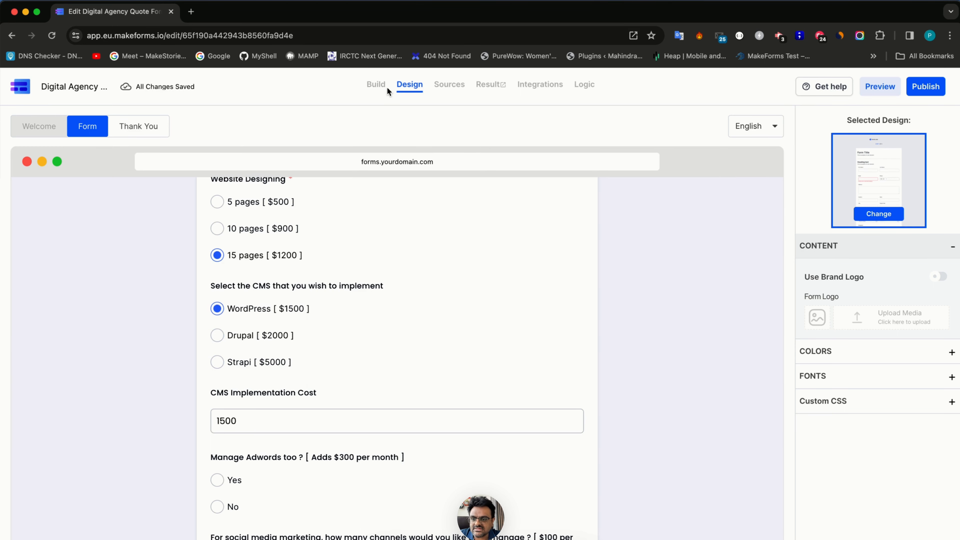
left_click(383, 90)
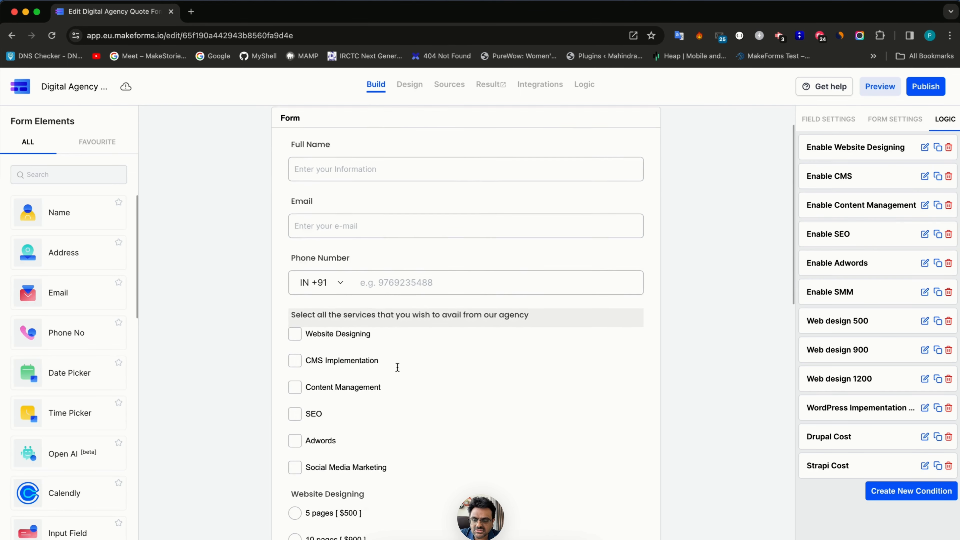
- Add a Make Fields Require action for the CMS choice question to the Enable CMS rule and save
scroll(396, 368, "down", 5)
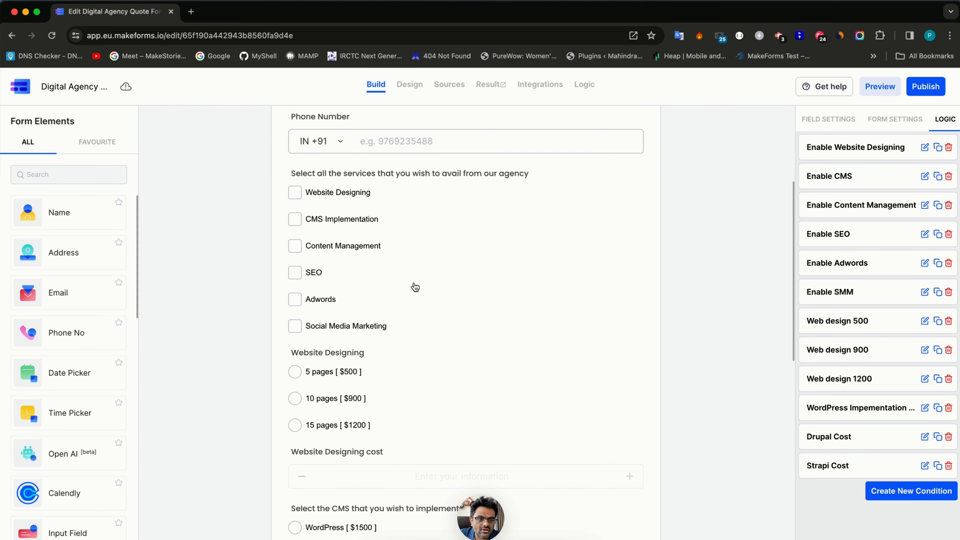
left_click(925, 176)
left_click(205, 348)
left_click(207, 350)
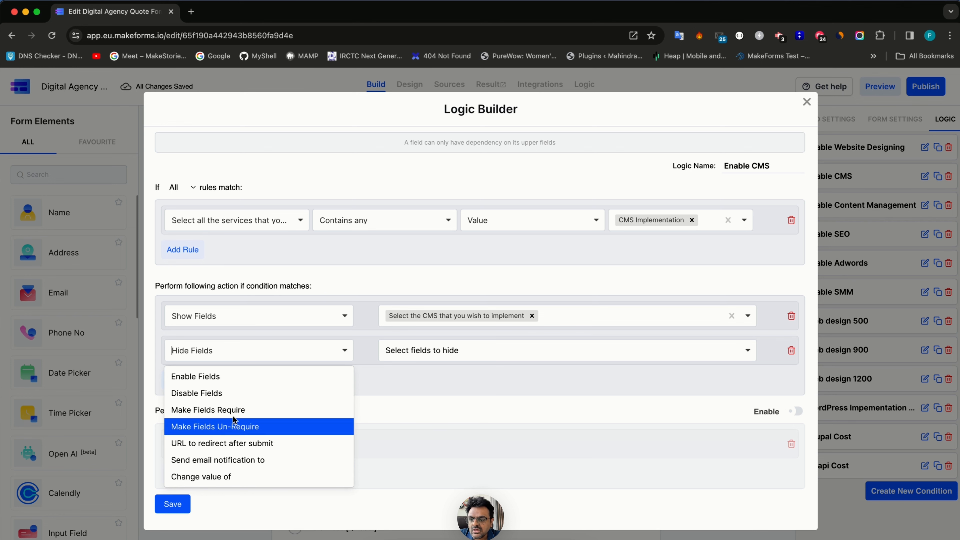
left_click(237, 409)
left_click(491, 352)
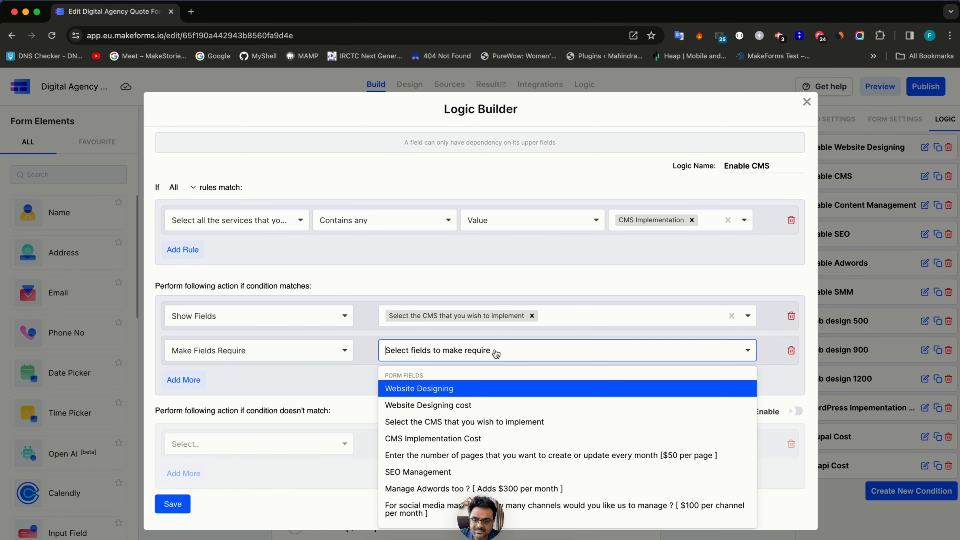
left_click(470, 421)
left_click(172, 504)
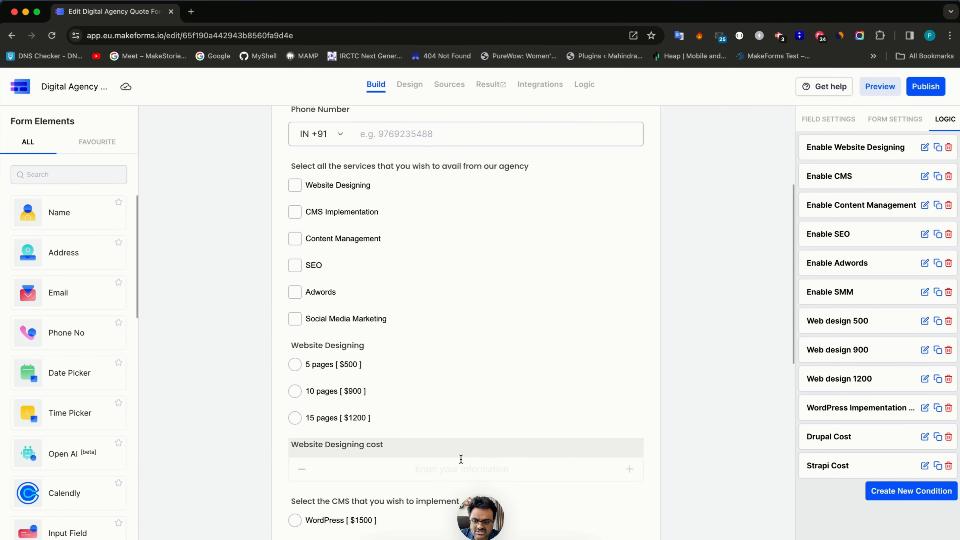
- Select the monthly pages question in the form builder
scroll(461, 461, "down", 3)
scroll(462, 463, "down", 6)
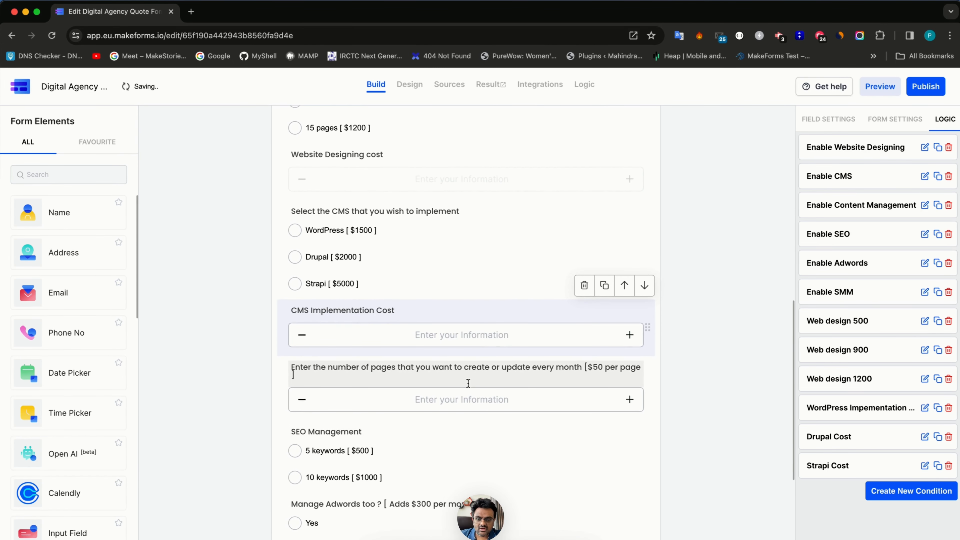
left_click(465, 383)
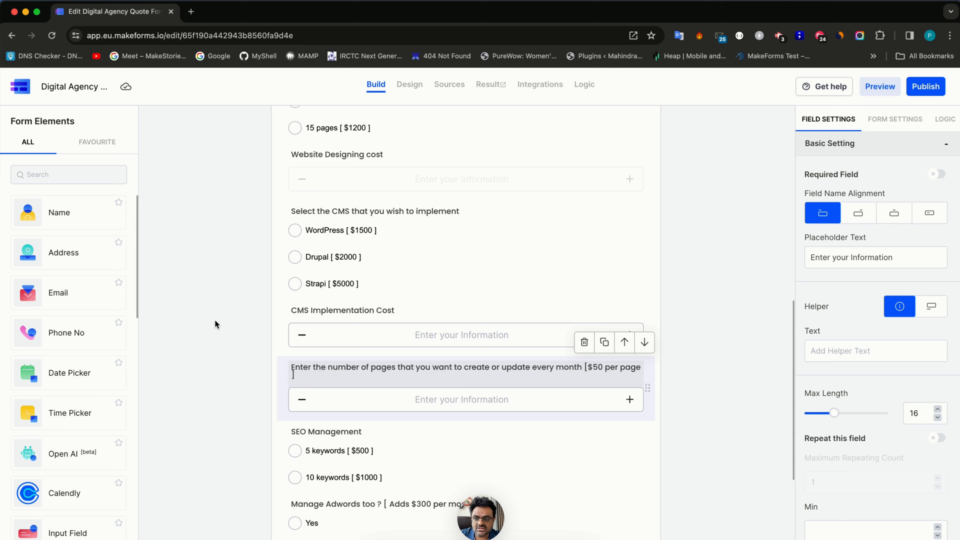
- Add a calculated field below the pages question and label it Content Management Cost
left_click(87, 179)
type("numb")
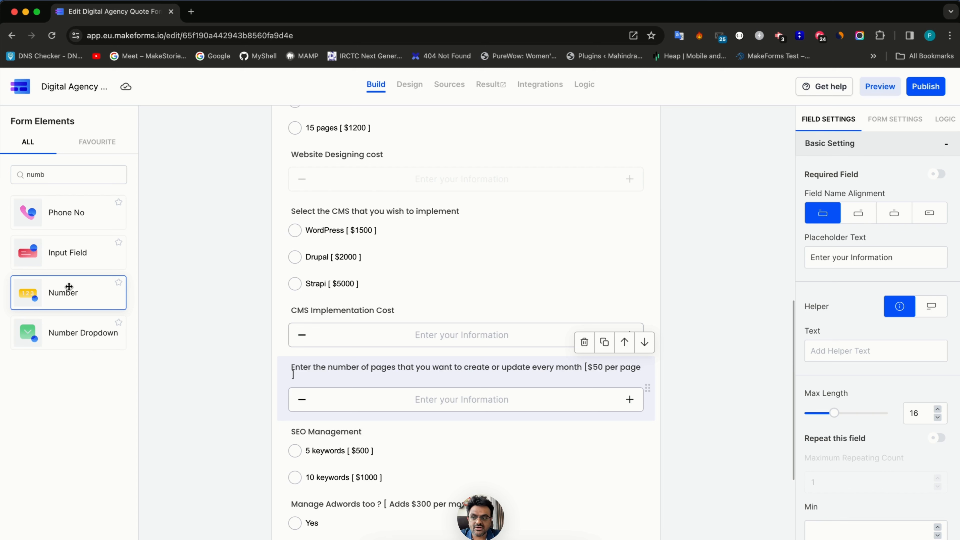
key("BackSpace")
key("BackSpace")
key("BackSpace")
key("BackSpace")
type("ca")
left_click_drag(75, 374, 395, 420)
left_click(346, 431)
double_click(346, 432)
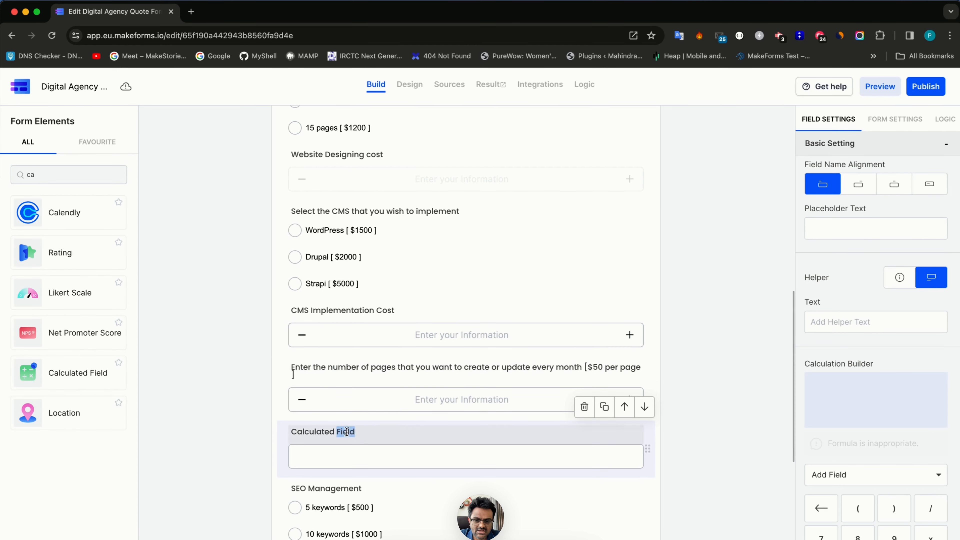
triple_click(346, 431)
scroll(345, 431, "down", 2)
type("Content Management Cost")
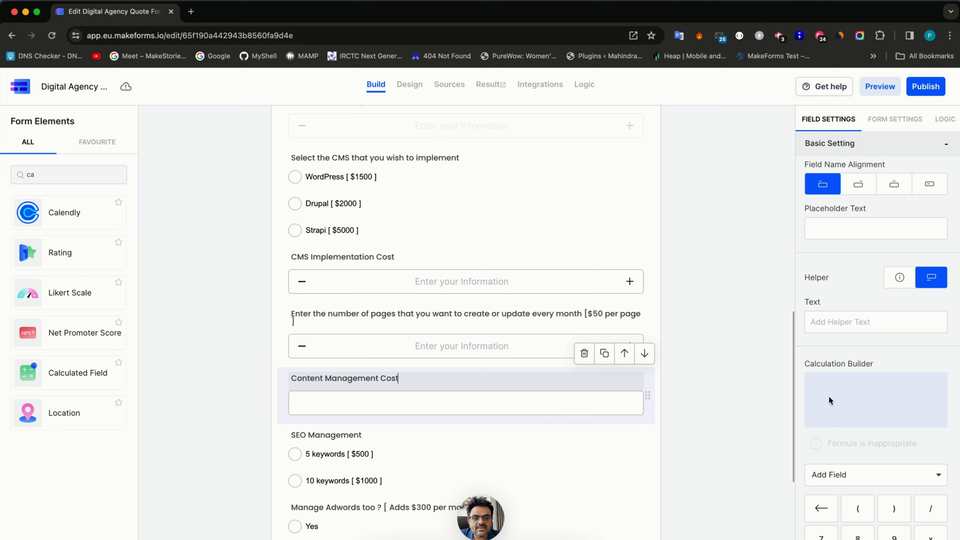
scroll(872, 476, "down", 1)
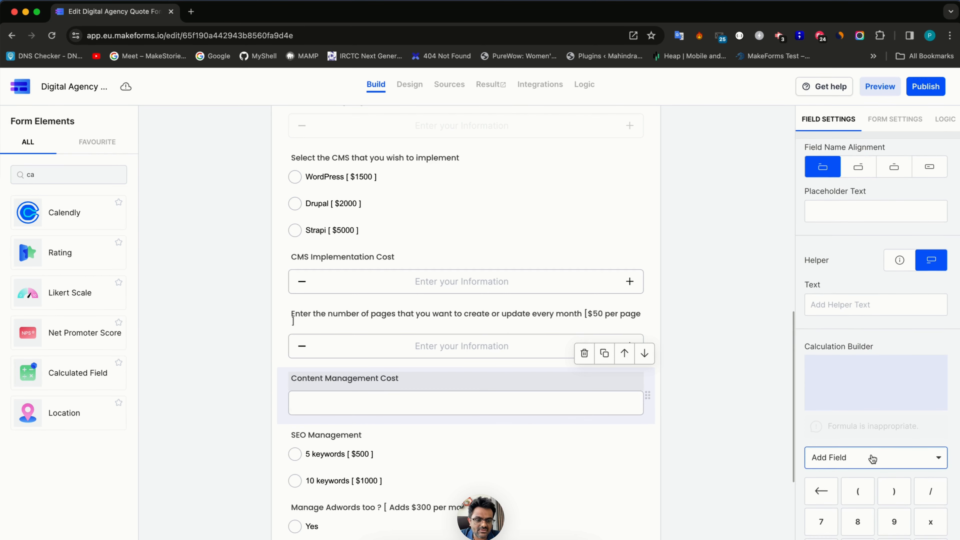
- Set its formula to the pages-per-month field × 50 and view the design preview
left_click(872, 458)
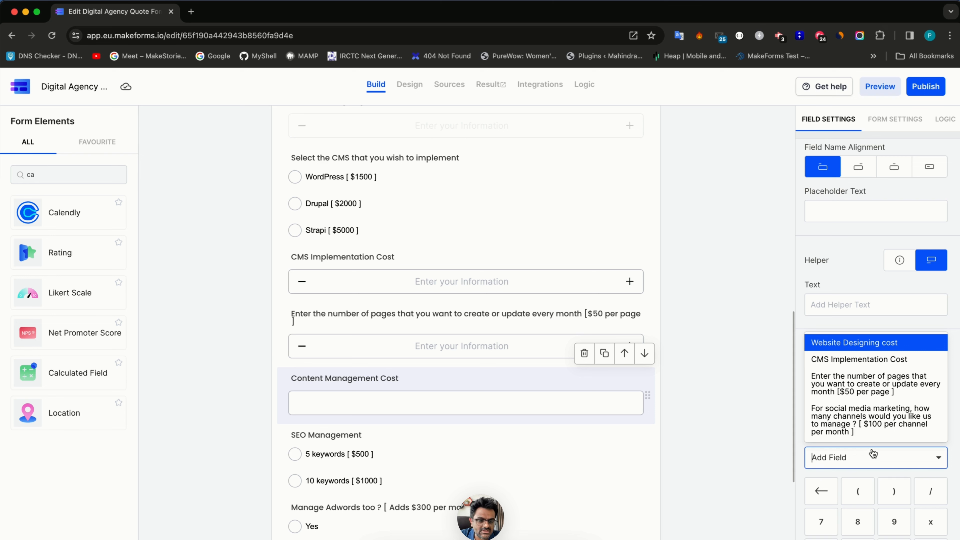
left_click(860, 392)
scroll(915, 448, "down", 2)
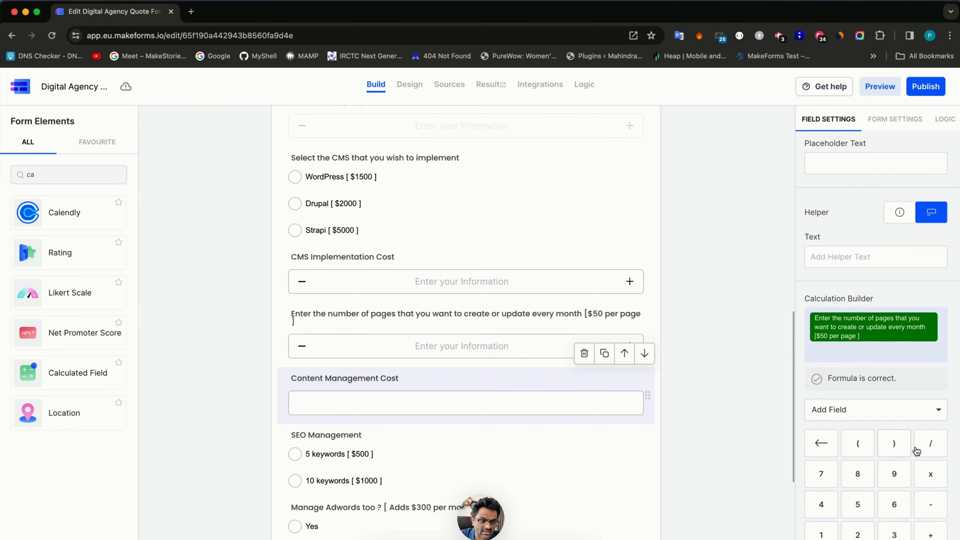
left_click(932, 476)
left_click(869, 505)
scroll(869, 505, "down", 3)
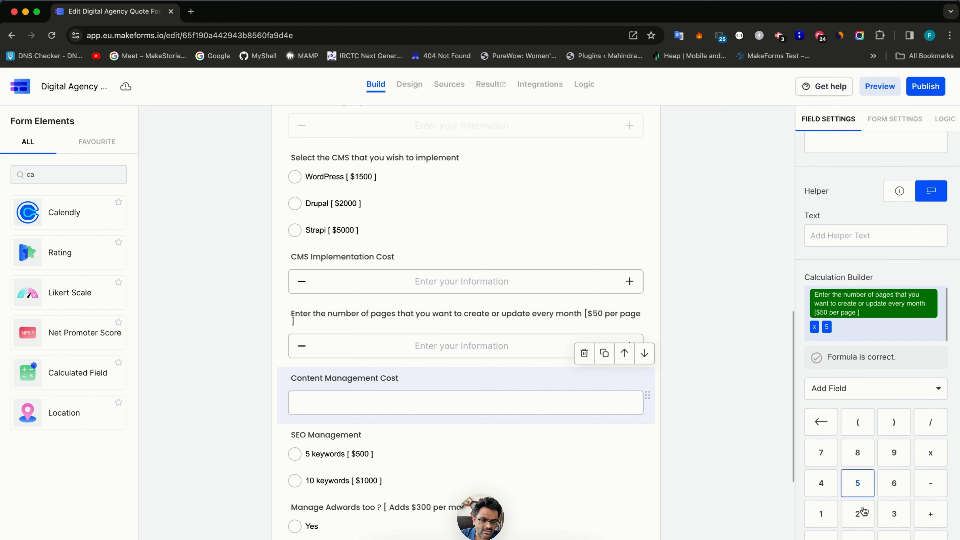
left_click(823, 499)
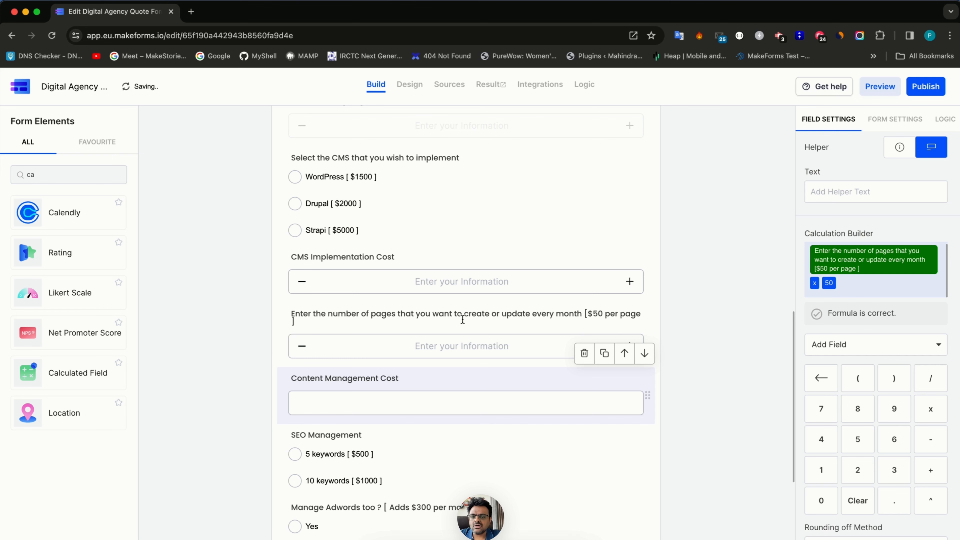
left_click(409, 85)
scroll(401, 408, "down", 15)
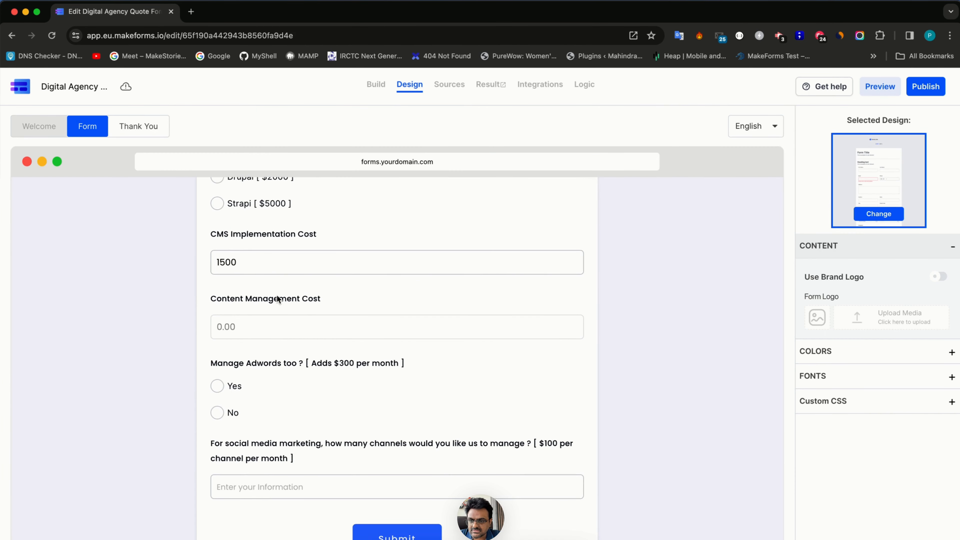
- Enter 5 monthly pages in the preview, confirm the cost shows 250.00, then return to building
scroll(270, 247, "up", 5)
scroll(271, 247, "up", 4)
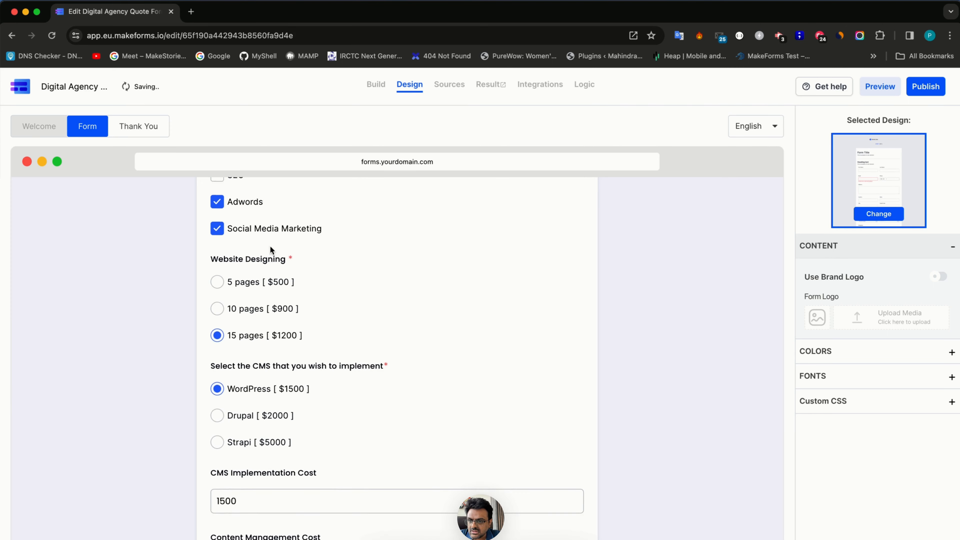
scroll(287, 340, "down", 3)
scroll(294, 356, "down", 5)
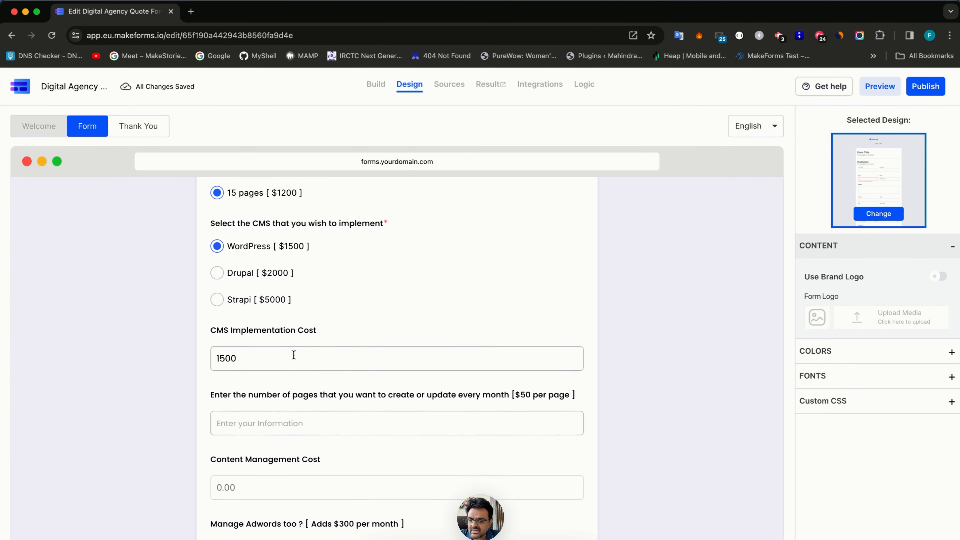
left_click(298, 361)
type("5")
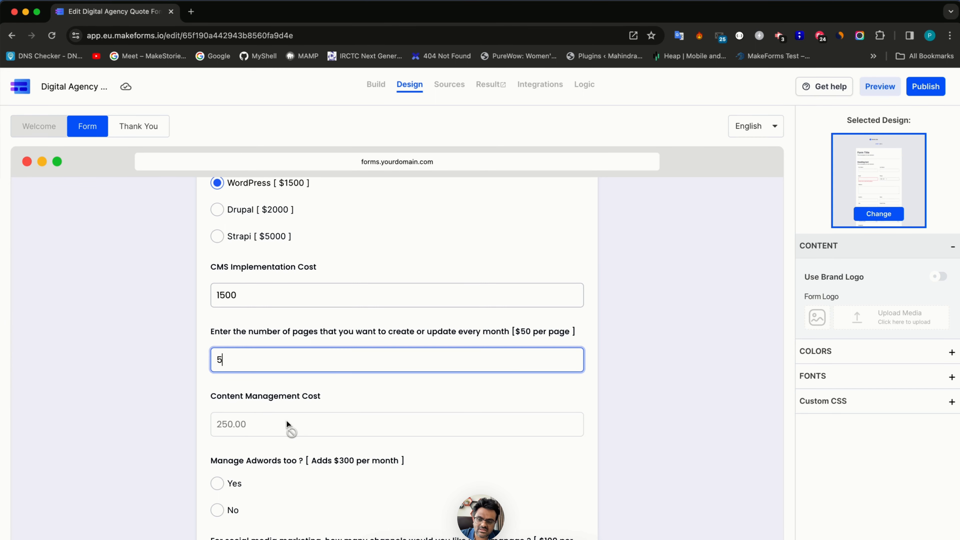
left_click(376, 84)
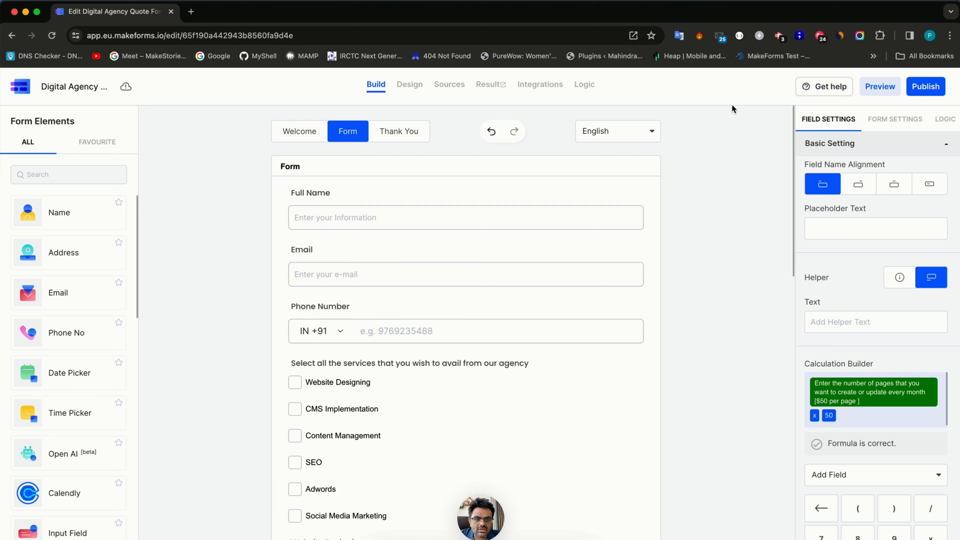
- Edit the Enable Content Management rule to also show Content Management Cost
left_click(945, 119)
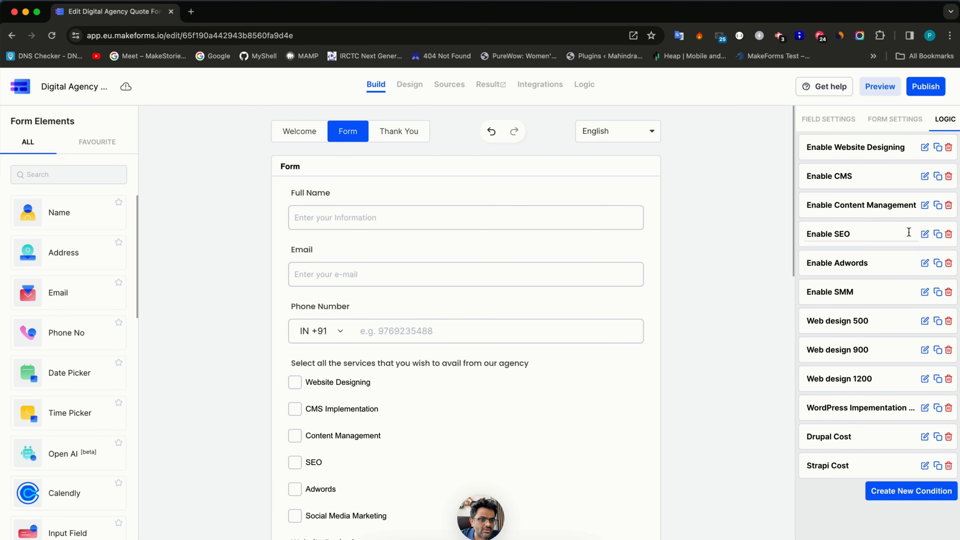
left_click(924, 205)
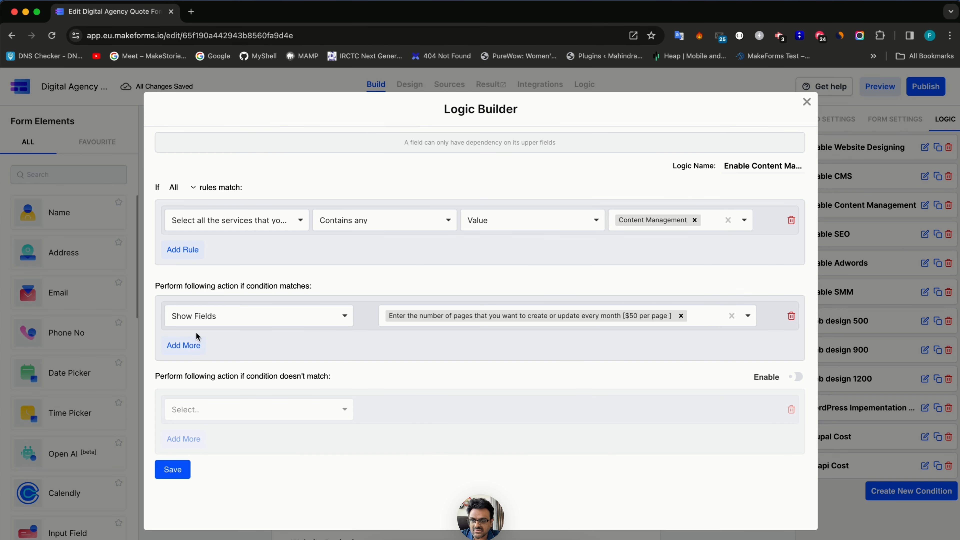
left_click(711, 322)
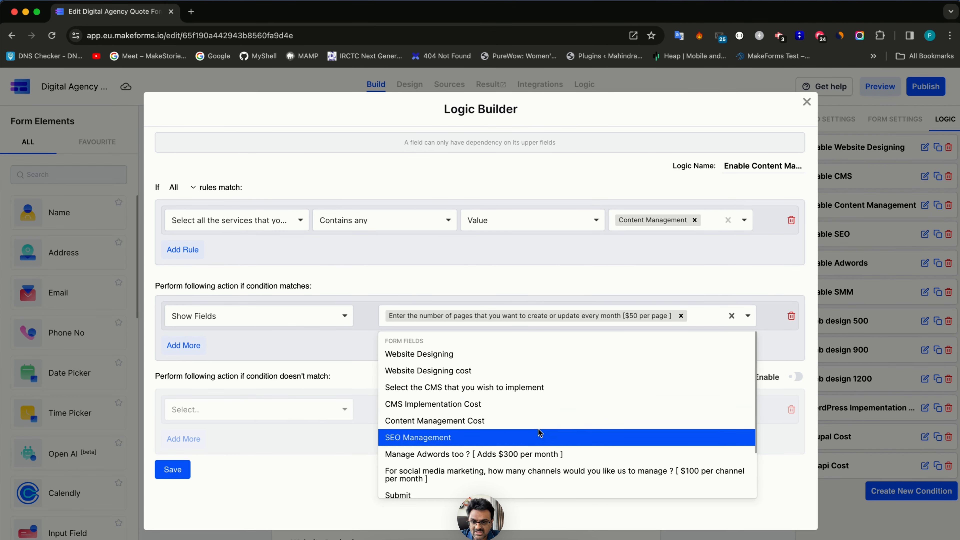
left_click(529, 424)
- Add a Make Fields Require action for the pages-per-month field and save the rule
left_click(186, 358)
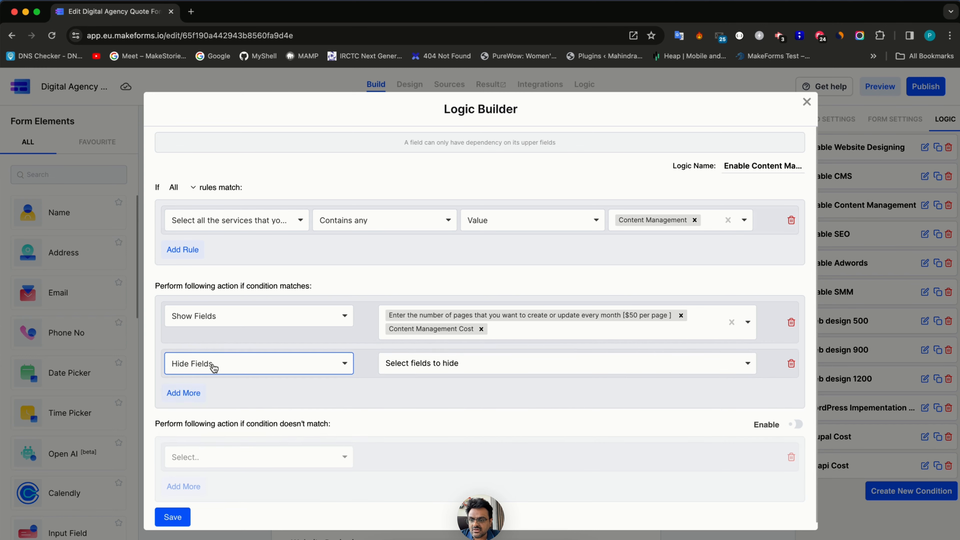
left_click(213, 364)
left_click(251, 423)
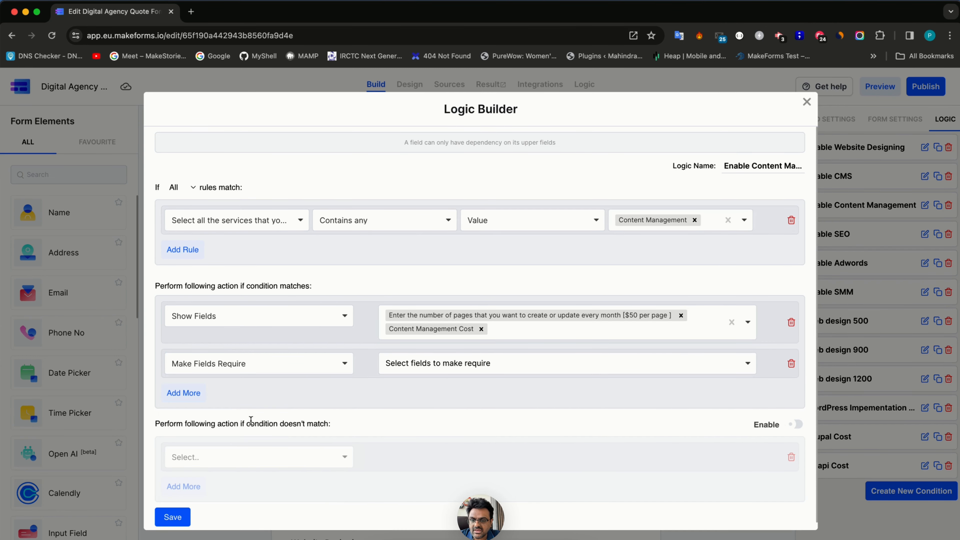
left_click(437, 364)
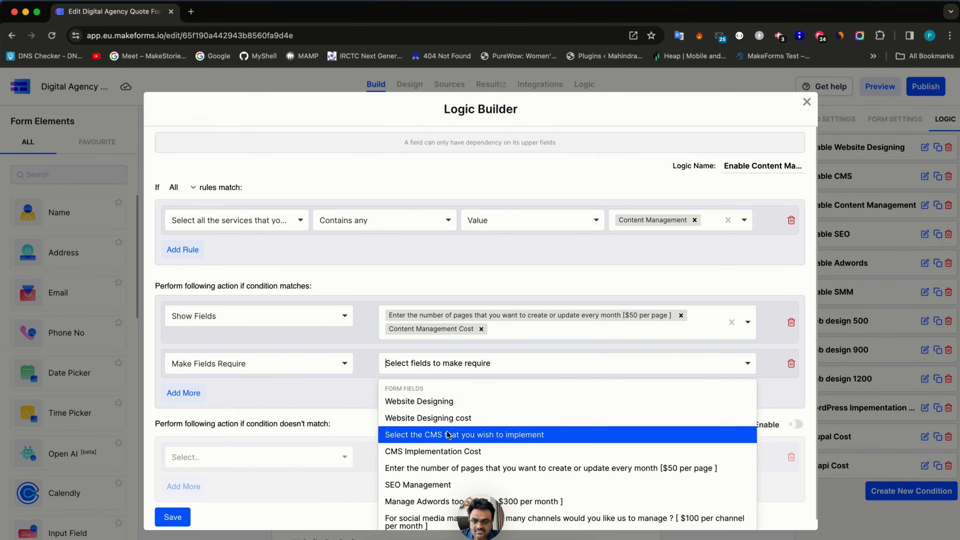
left_click(439, 470)
left_click(172, 520)
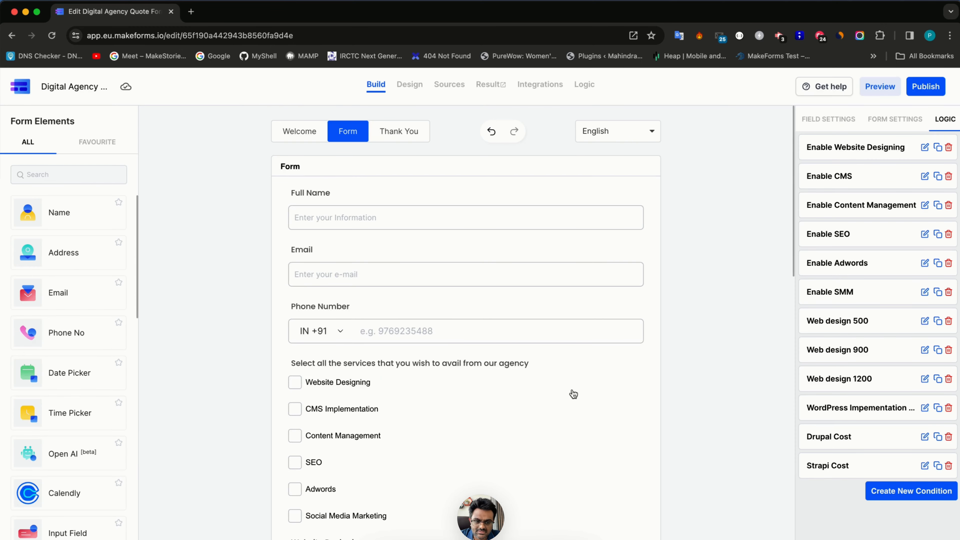
- Drop a Number field below the SEO Management keyword options and display the logic rules
scroll(573, 394, "down", 5)
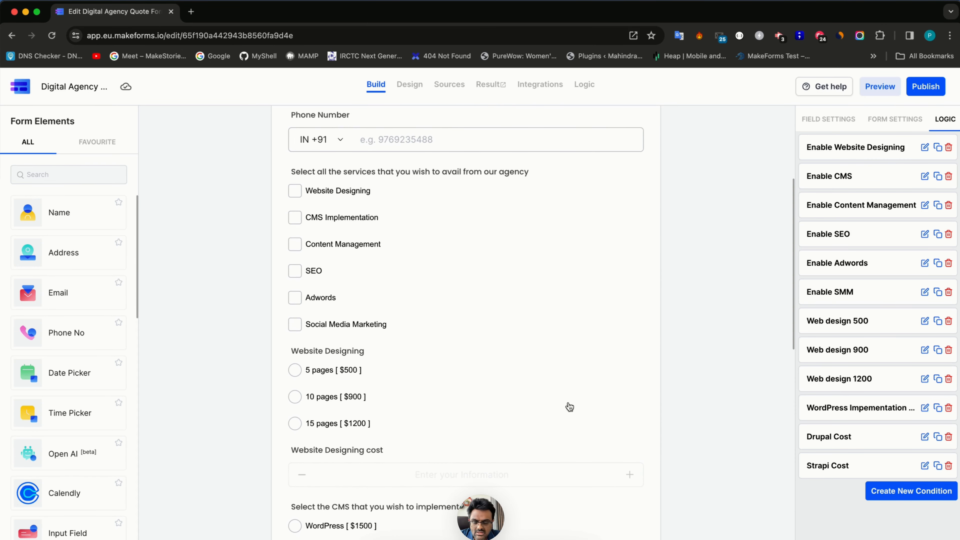
scroll(461, 403, "down", 10)
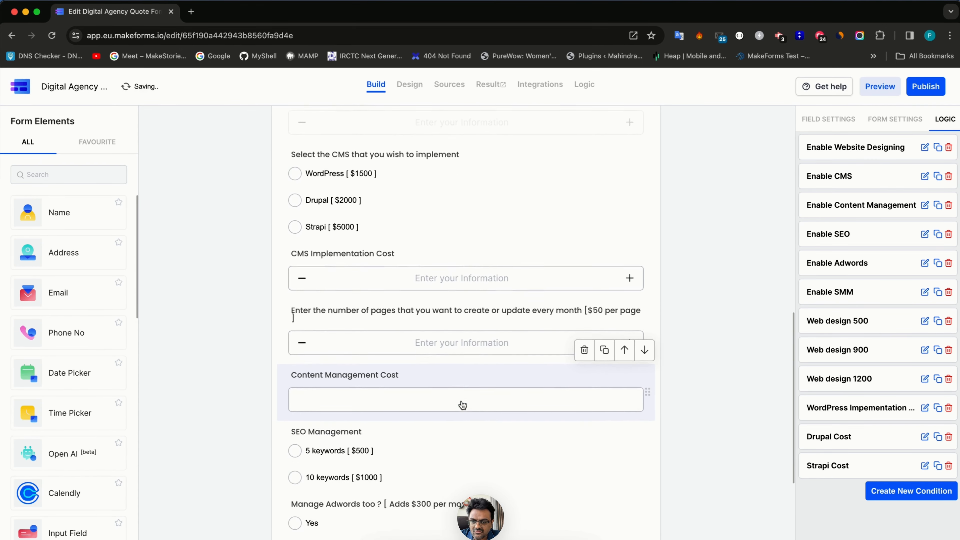
scroll(462, 405, "down", 3)
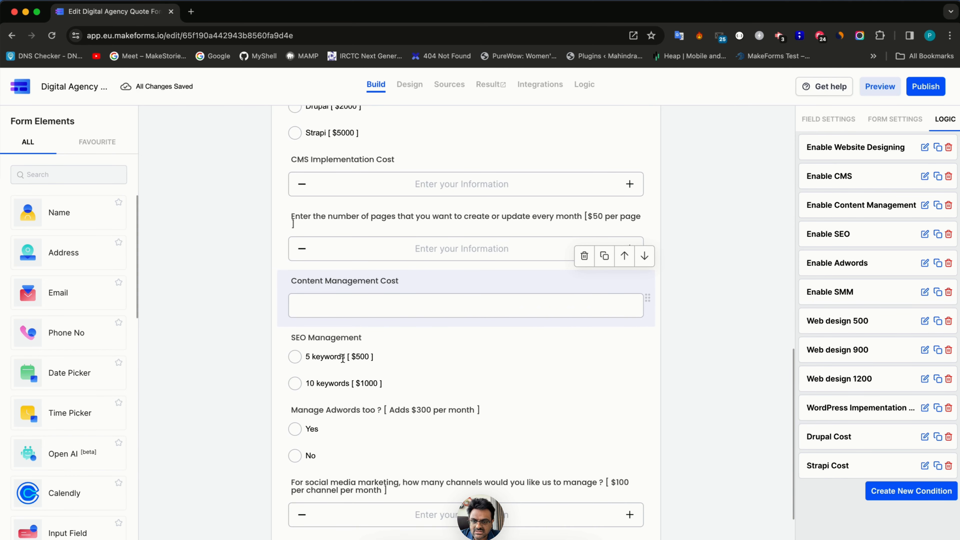
scroll(352, 376, "down", 1)
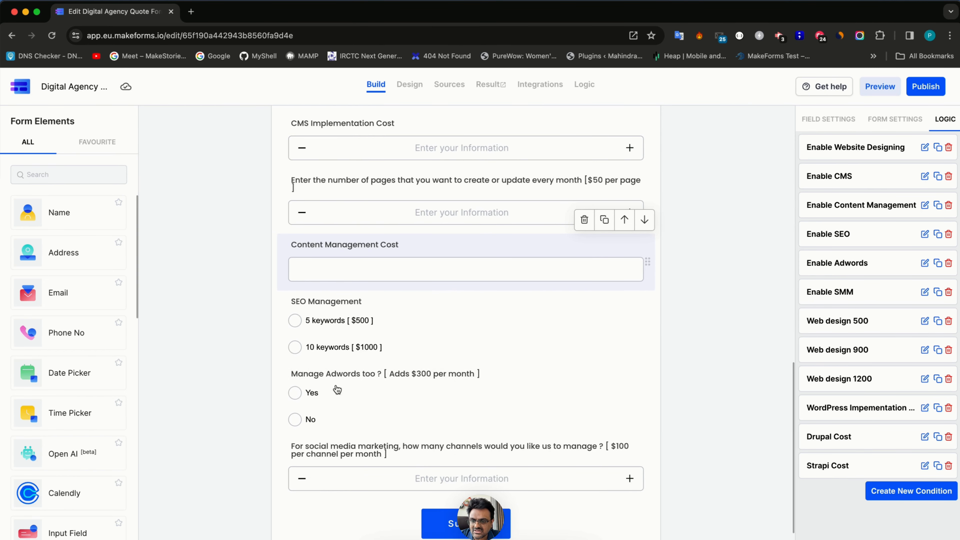
left_click(61, 171)
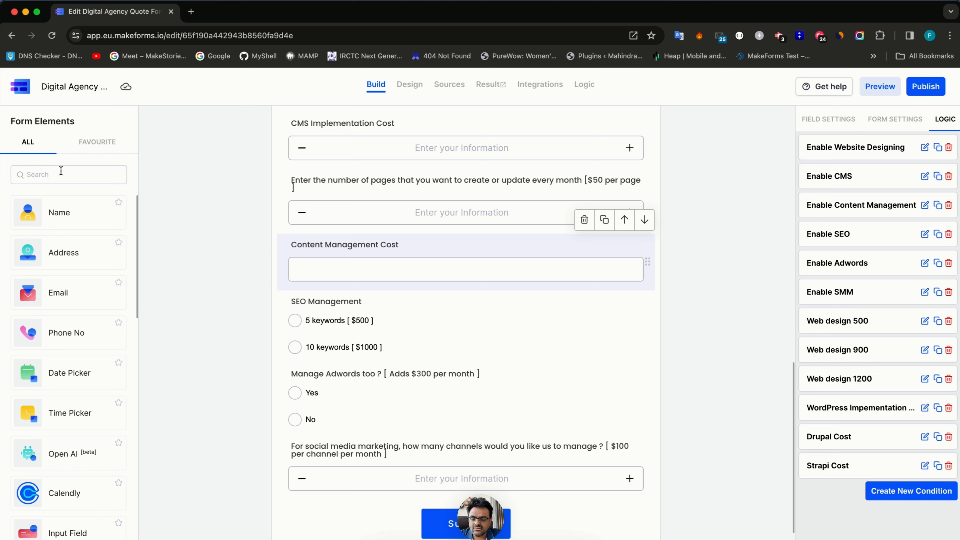
type("numb")
left_click_drag(64, 293, 376, 356)
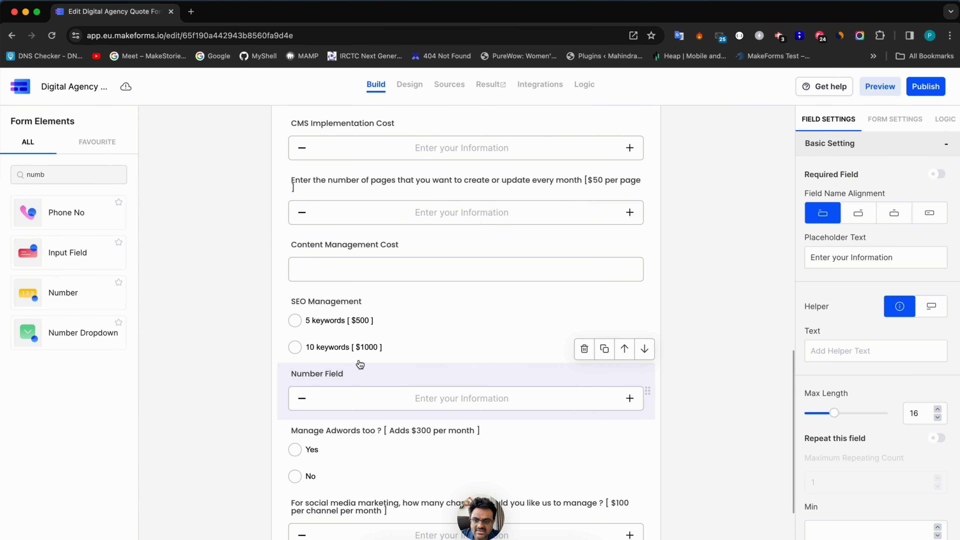
left_click(942, 125)
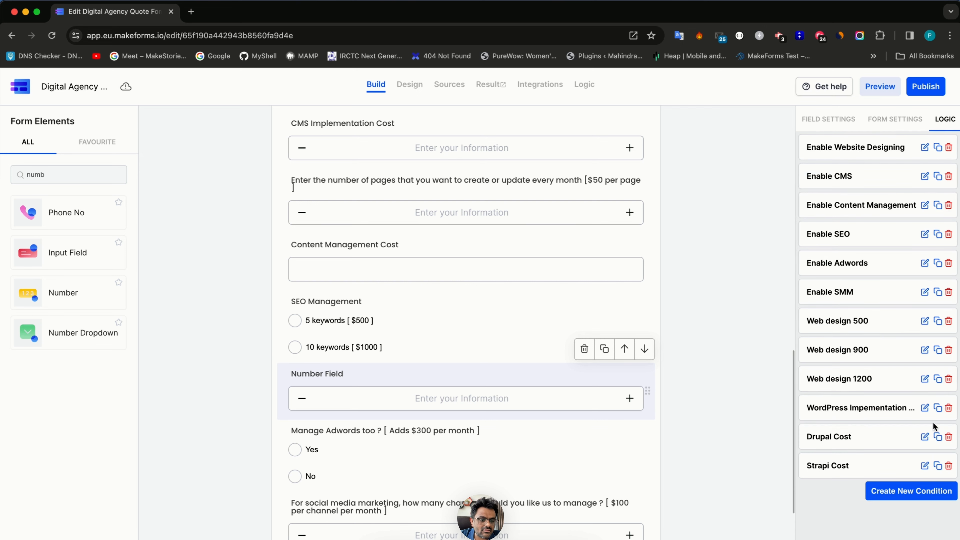
scroll(700, 340, "up", 6)
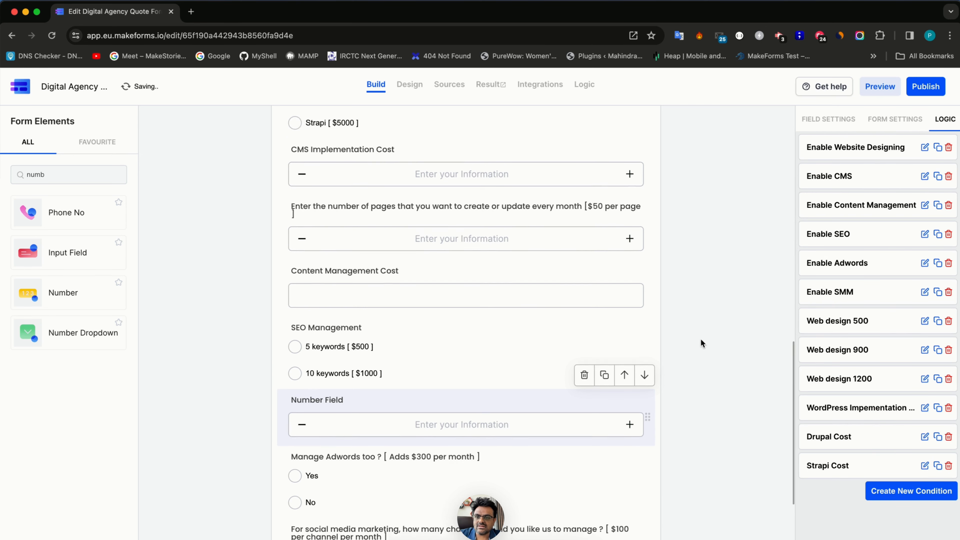
scroll(700, 339, "down", 9)
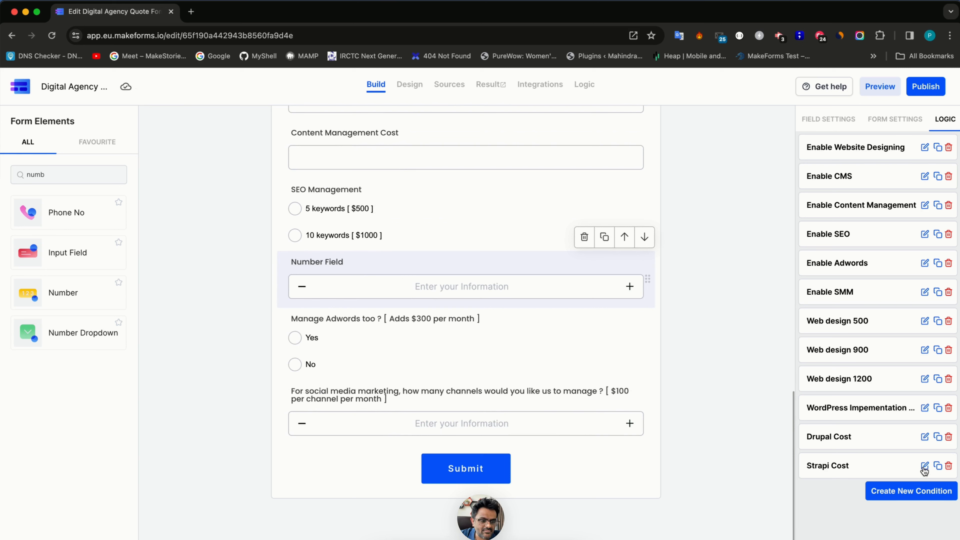
- Create a new logic rule and name it 'SEO 5 keywords'
left_click(938, 467)
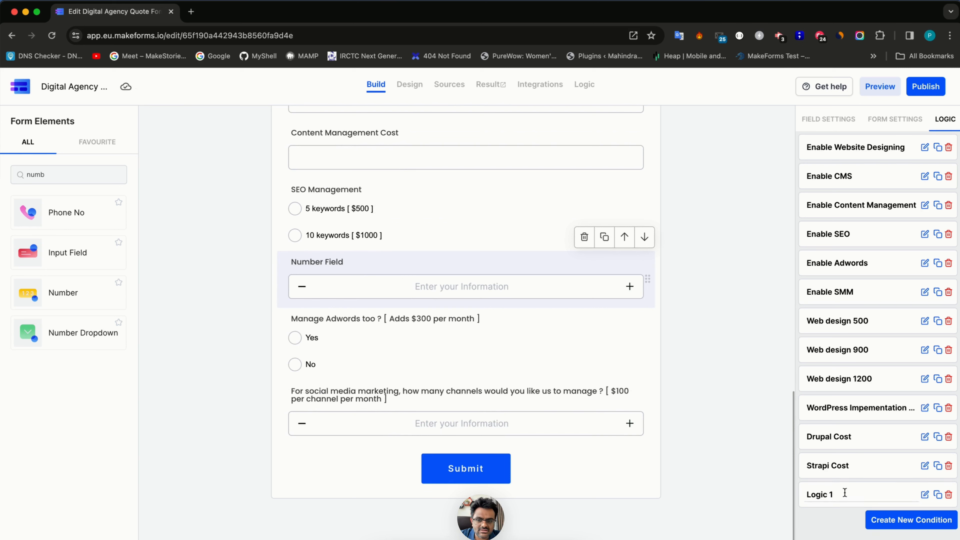
left_click(924, 494)
left_click(774, 165)
key("super+a")
type("S")
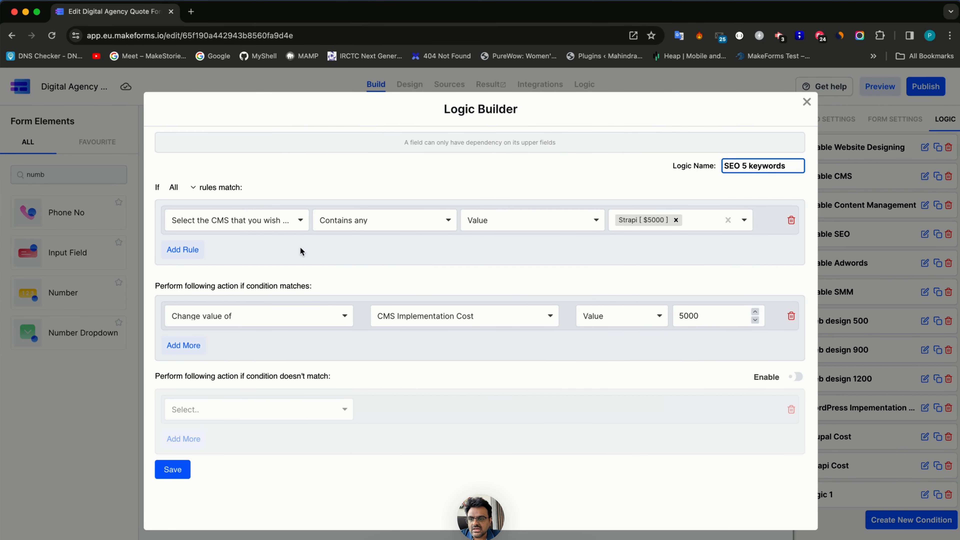
- Make the rule set Number Field to 500 when SEO Management is 5 keywords [ $500 ], and save
left_click(300, 221)
scroll(277, 333, "down", 3)
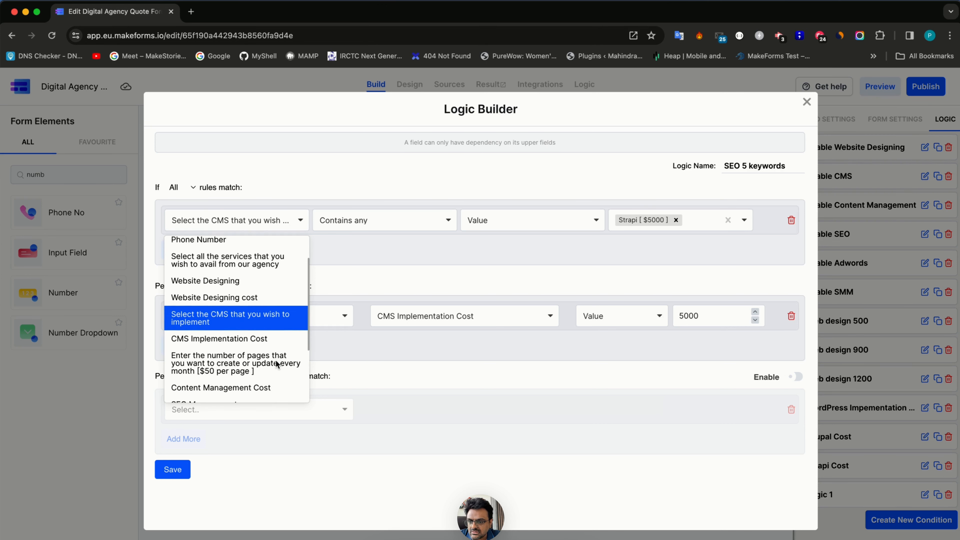
scroll(277, 364, "down", 2)
left_click(276, 353)
left_click(679, 223)
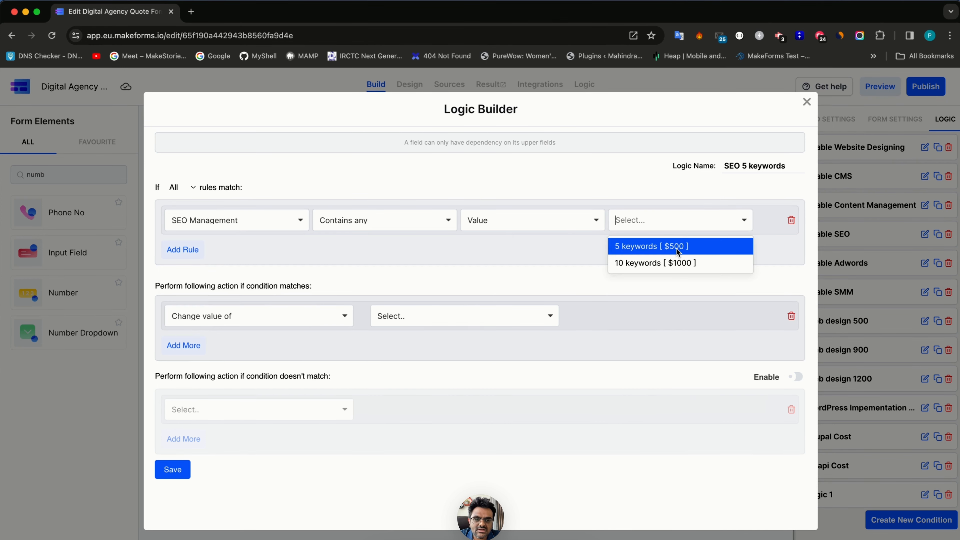
left_click(676, 248)
left_click(269, 322)
left_click(435, 319)
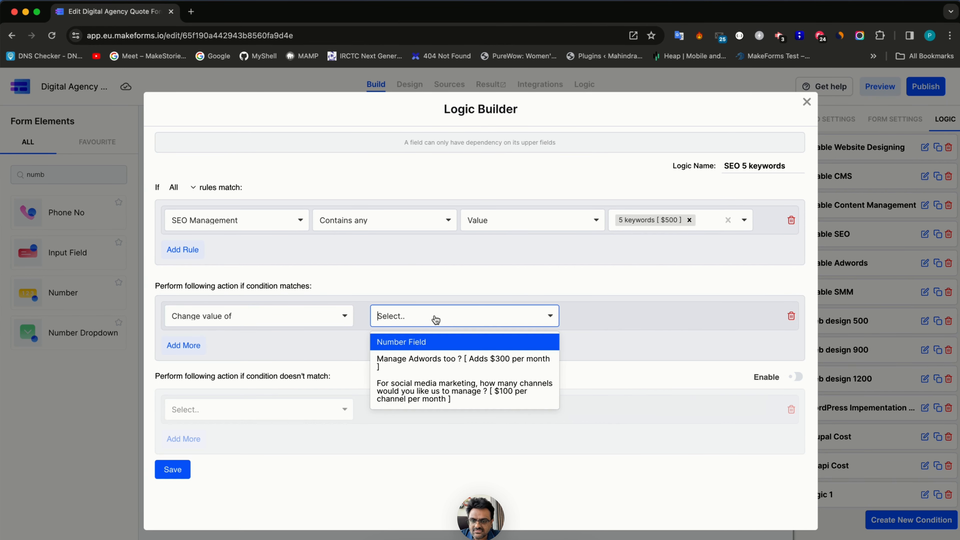
left_click(433, 346)
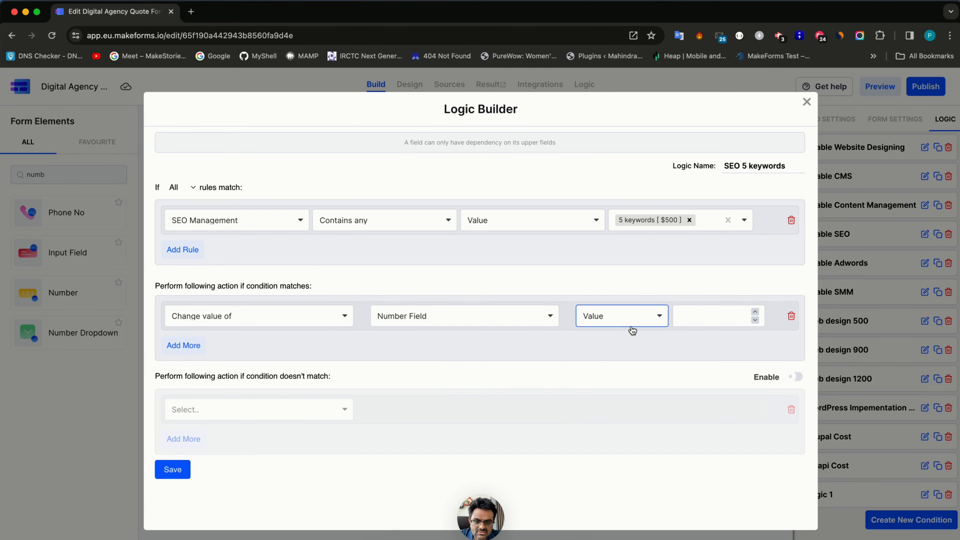
left_click(693, 314)
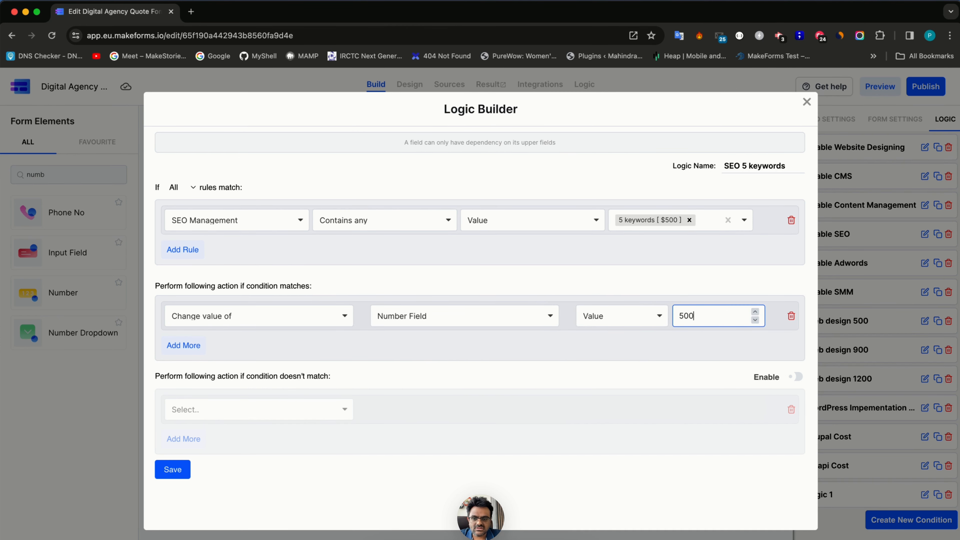
left_click(172, 469)
scroll(296, 282, "up", 1)
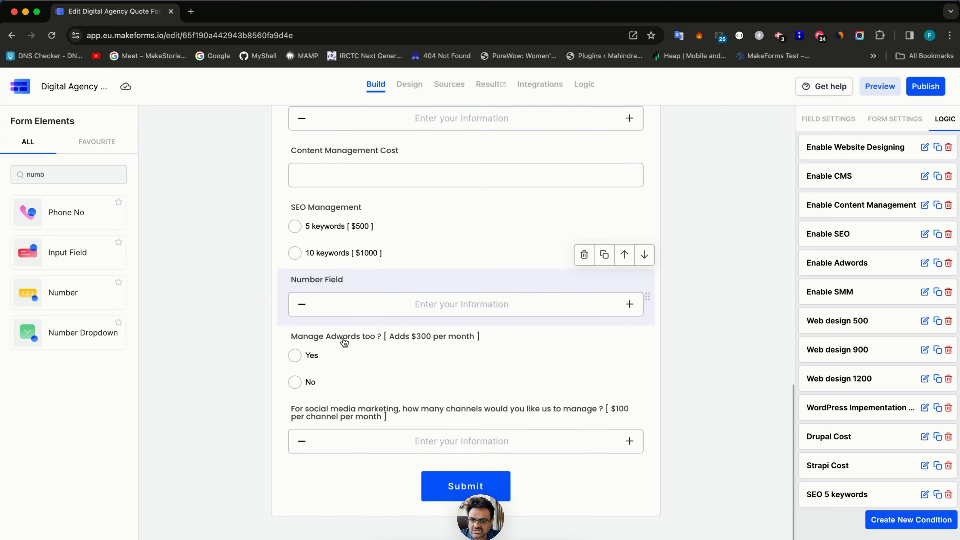
- Rename the Number Field to SEO Cost and duplicate the SEO 5 keywords rule
triple_click(296, 282)
type("SEO Cost")
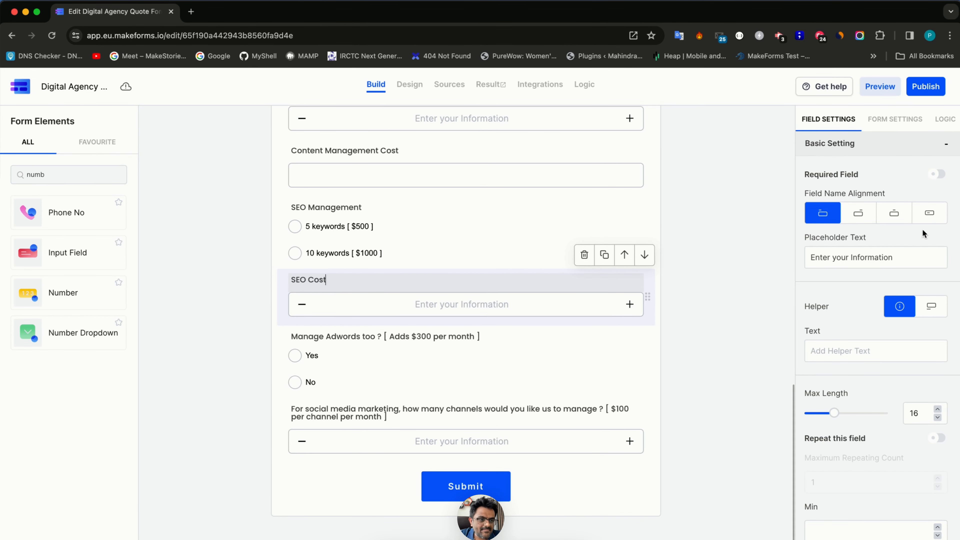
left_click(944, 119)
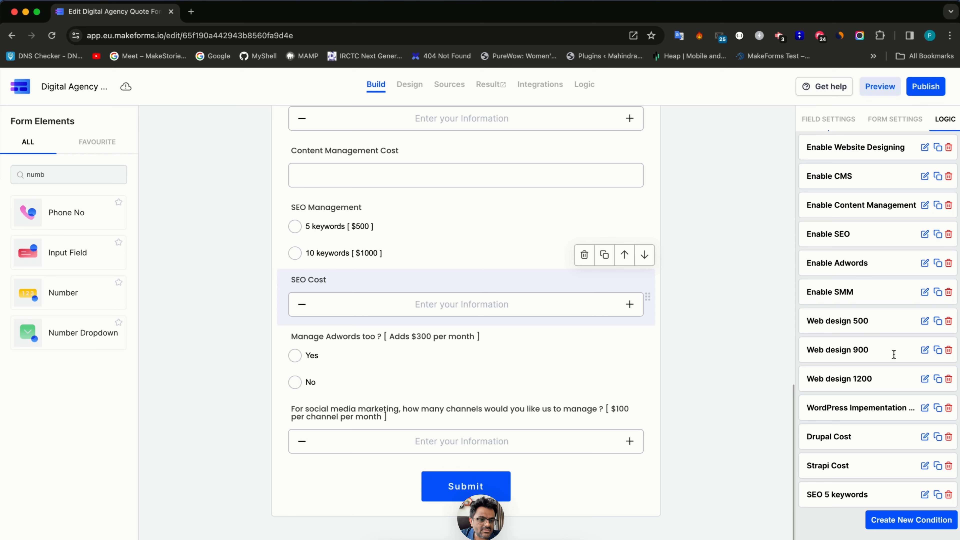
left_click(938, 494)
left_click(925, 523)
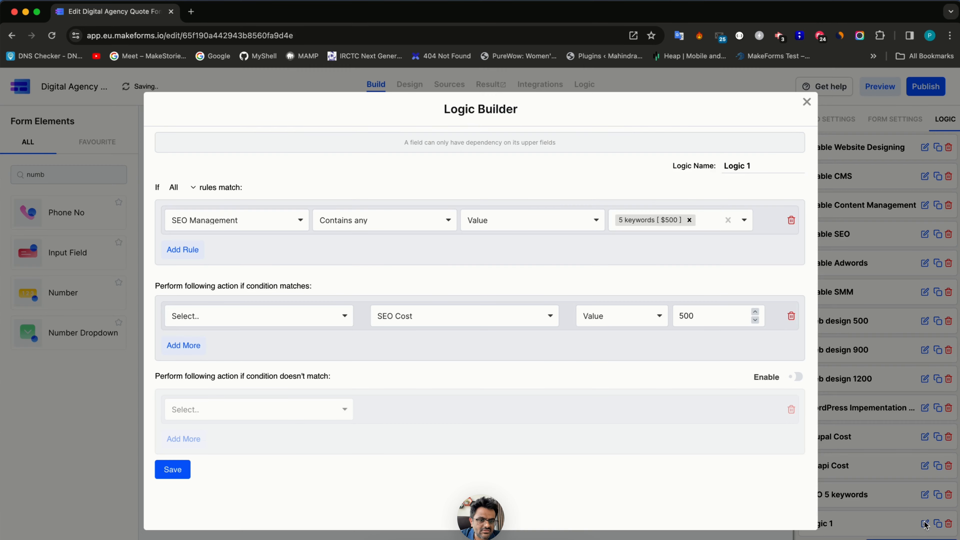
- Change the copy to 10 keywords [ $1000 ] with value 1000, name it 'SEO 10 keywords', and save
left_click(692, 220)
left_click(670, 262)
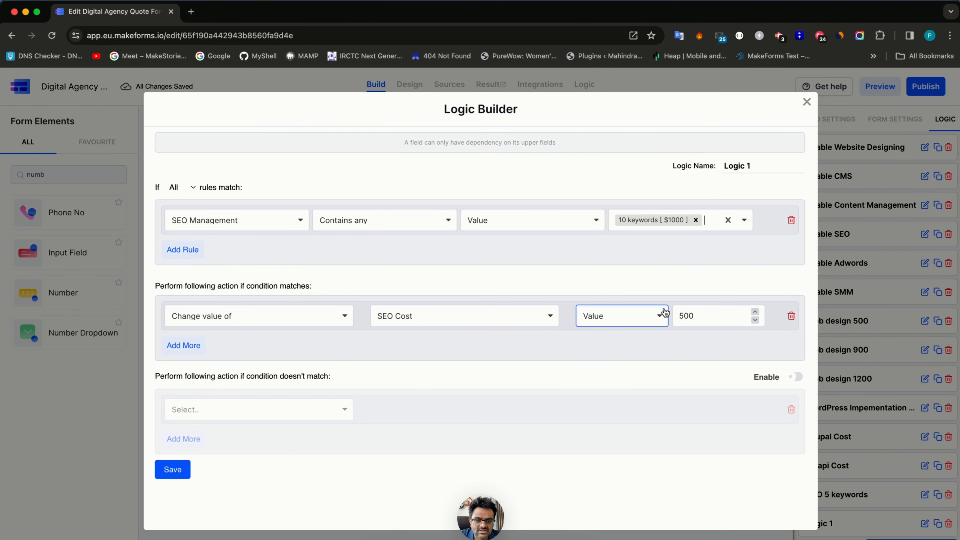
double_click(686, 316)
type("1000")
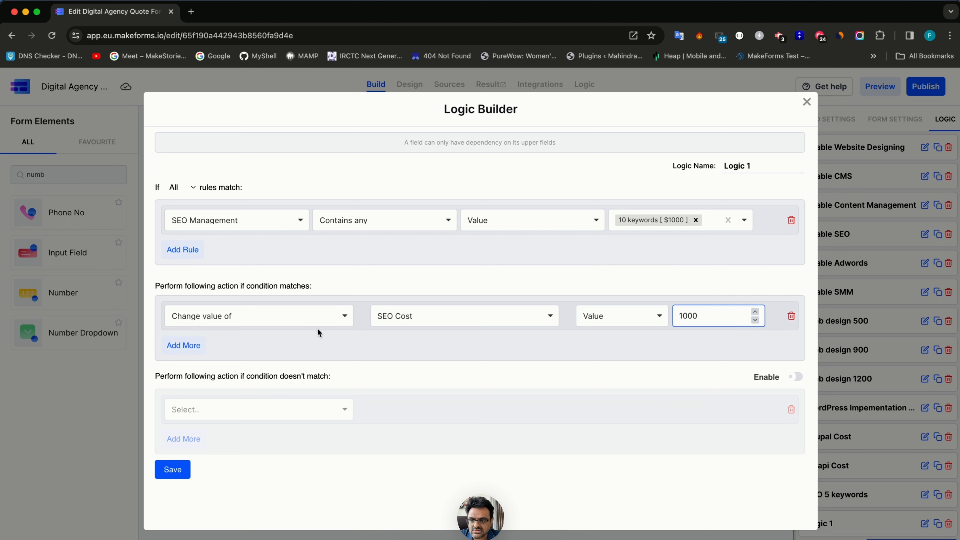
triple_click(766, 161)
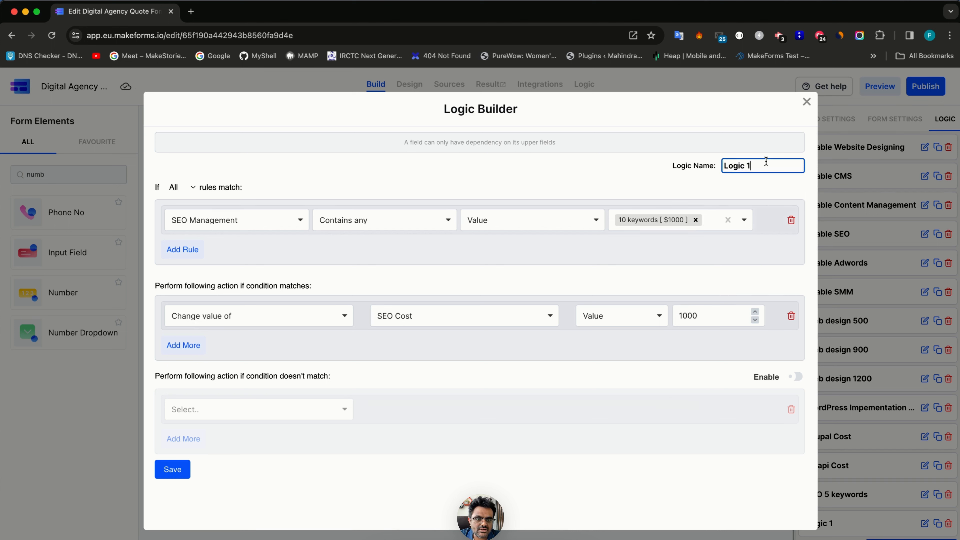
type("SEO 10 keywords")
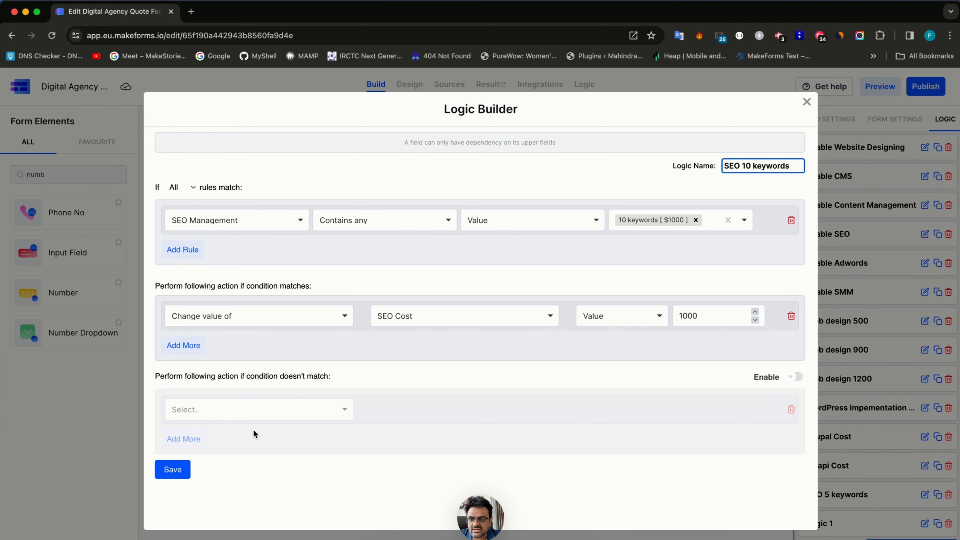
left_click(172, 469)
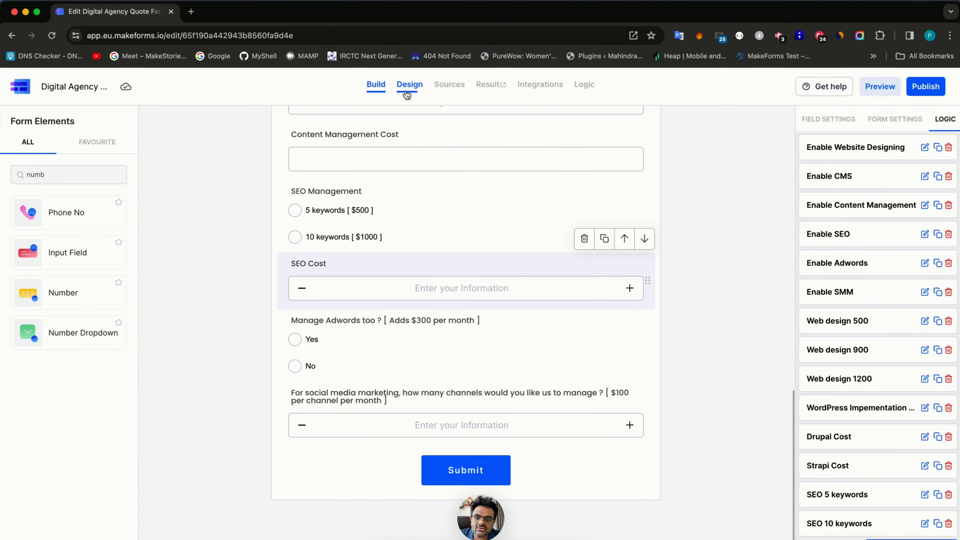
left_click(406, 93)
scroll(380, 324, "down", 5)
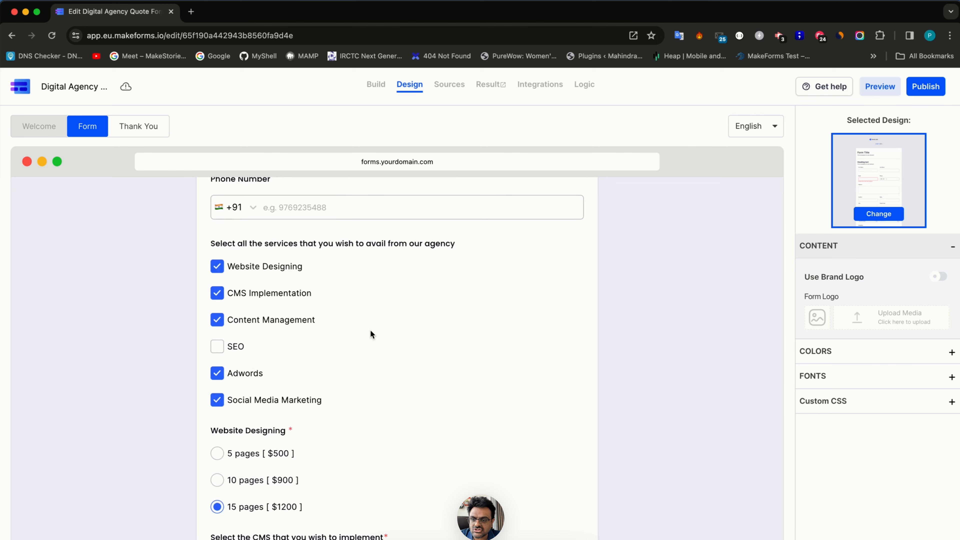
left_click(233, 351)
scroll(239, 356, "down", 12)
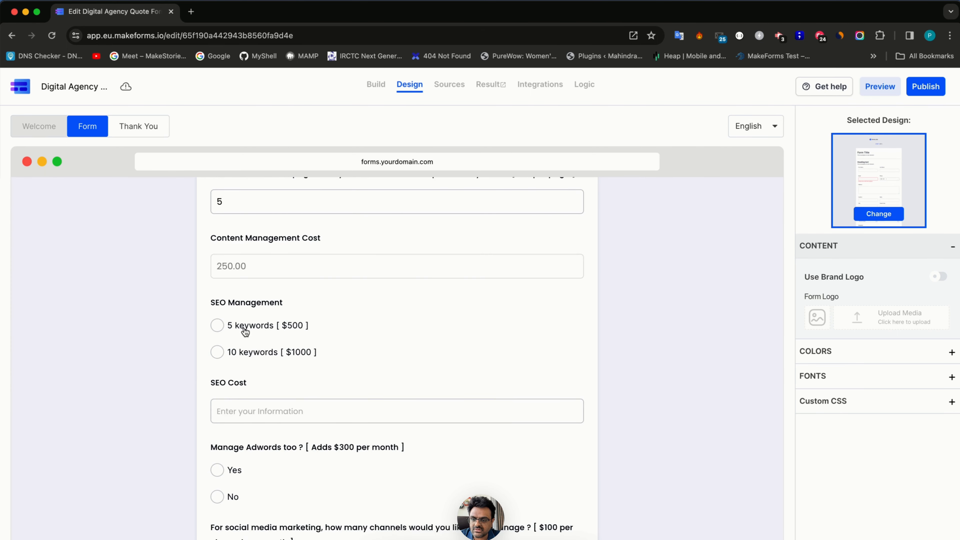
left_click(245, 329)
left_click(251, 353)
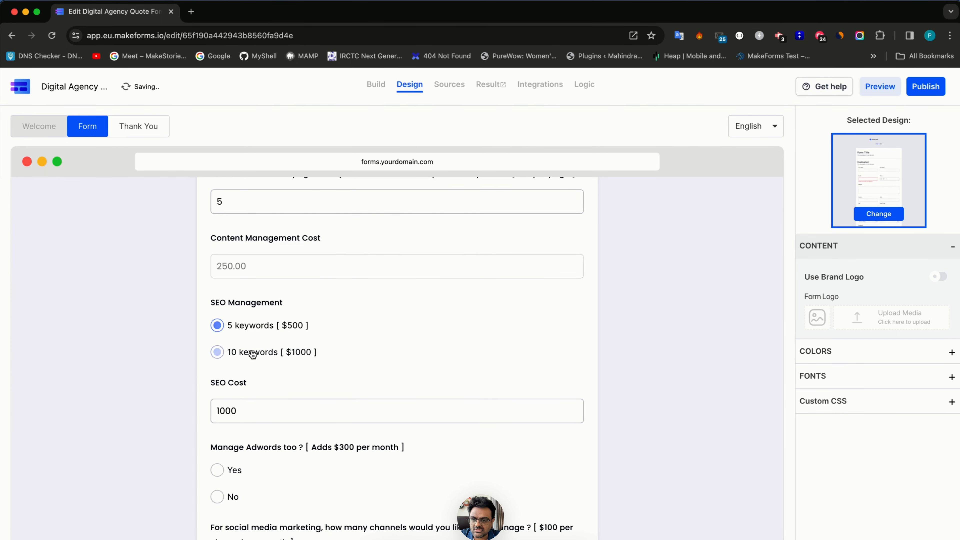
left_click(252, 325)
left_click(375, 84)
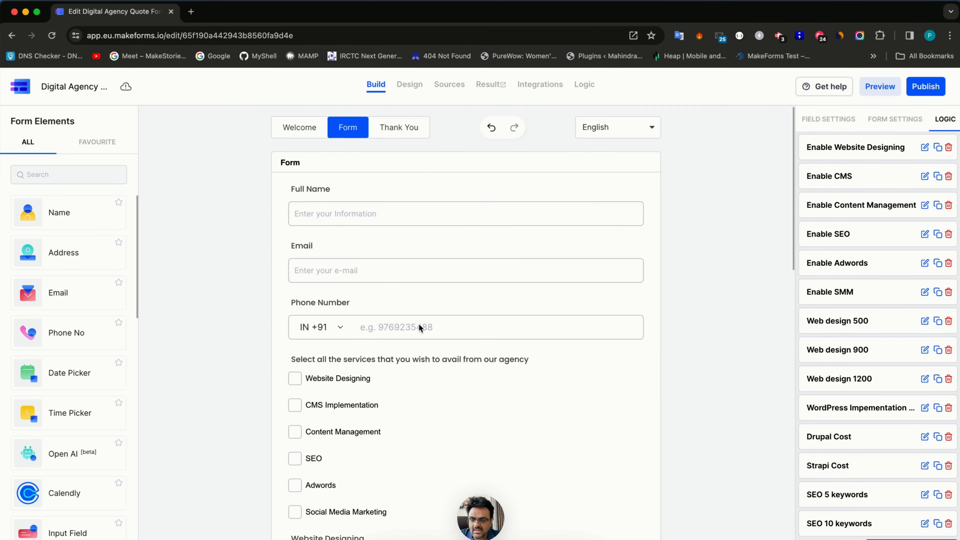
- Place a number field labelled Adwords under the Manage Adwords too question and open its default value
scroll(420, 327, "down", 15)
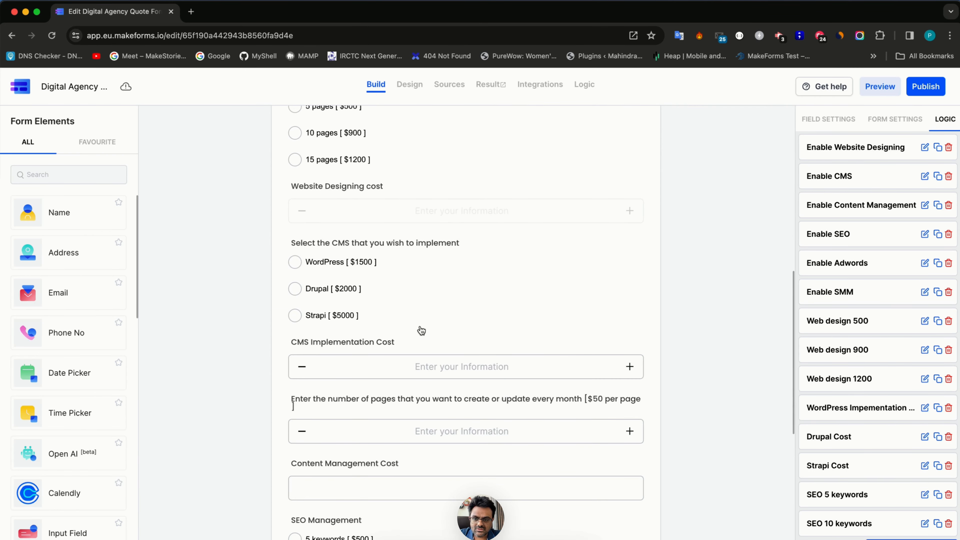
scroll(401, 291, "down", 7)
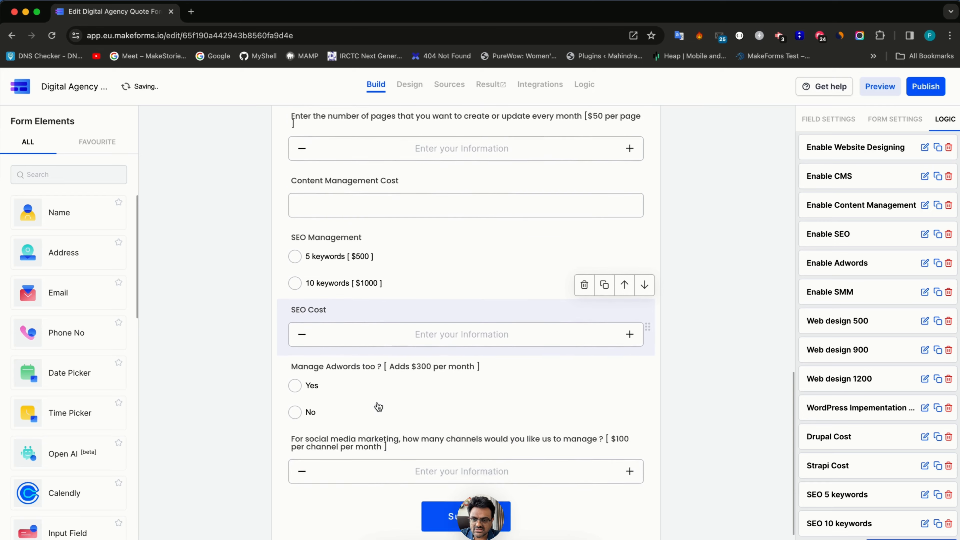
scroll(378, 407, "down", 1)
left_click(374, 362)
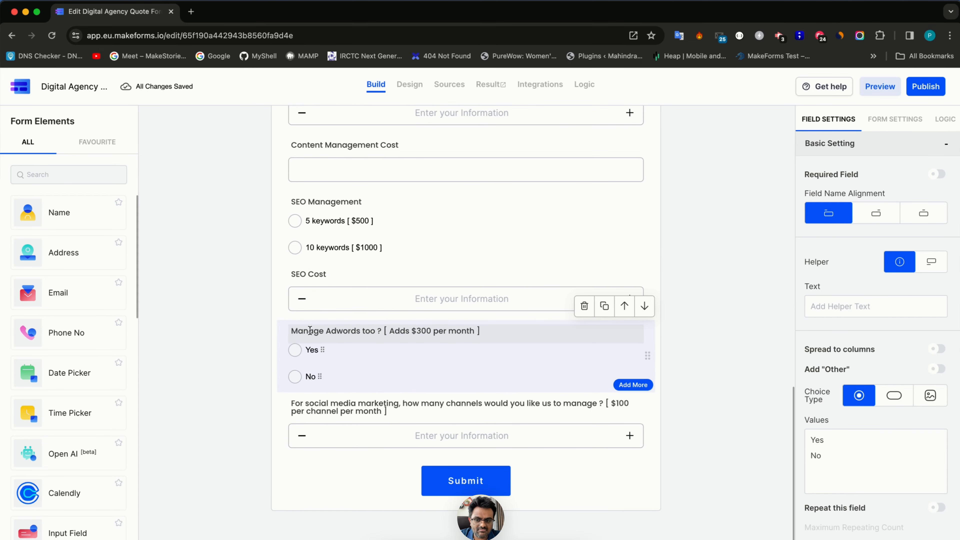
left_click(68, 174)
type("number")
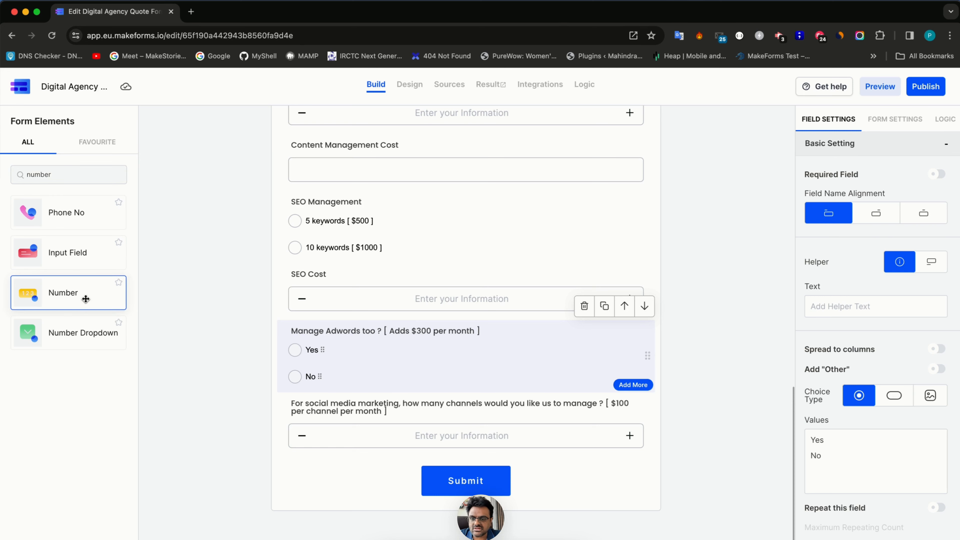
left_click_drag(86, 296, 360, 388)
triple_click(311, 403)
type("Adwords")
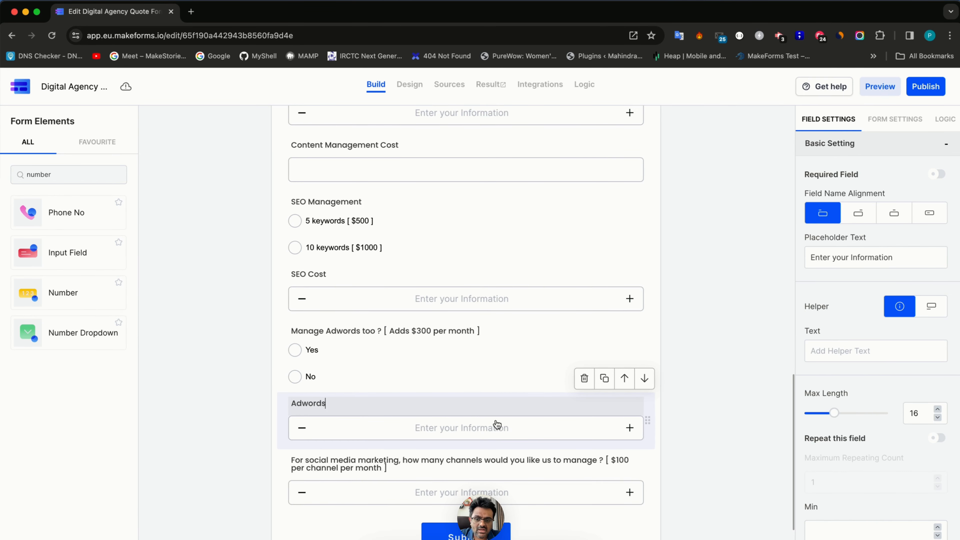
scroll(497, 425, "down", 1)
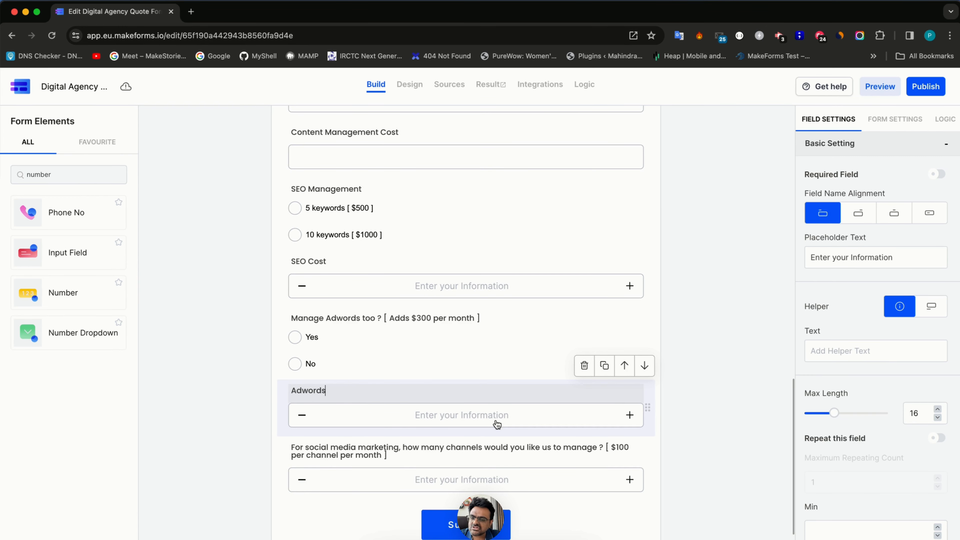
scroll(830, 499, "down", 5)
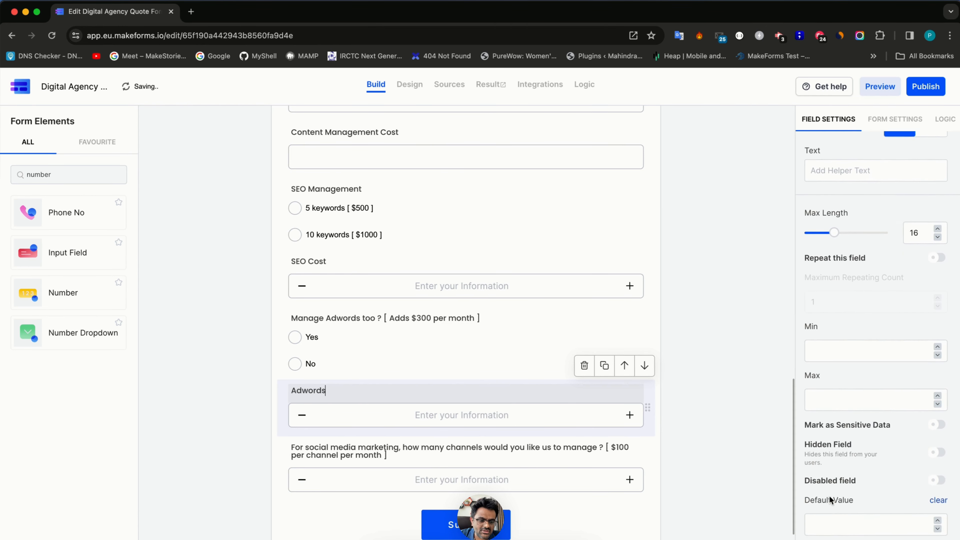
left_click(830, 512)
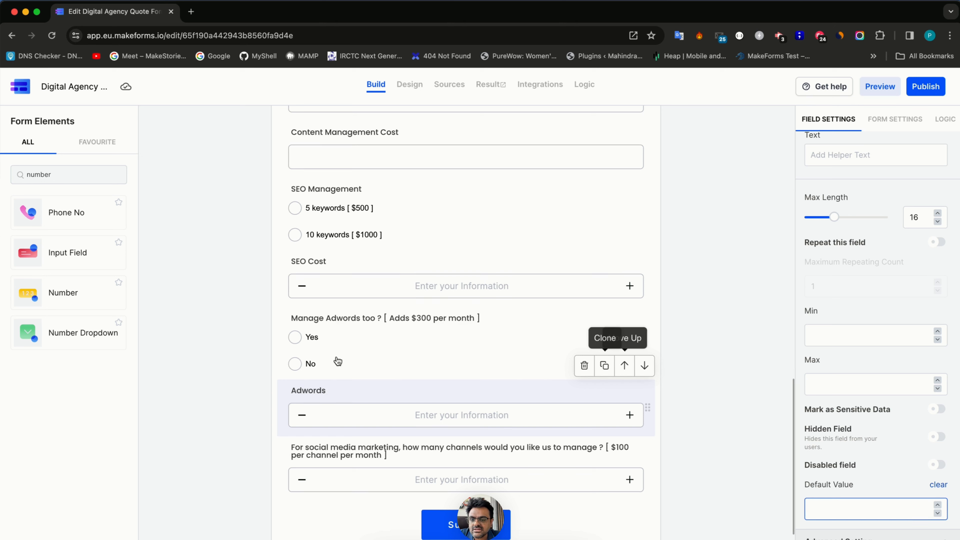
- Duplicate the SEO 10 keywords rule and rename the copy 'Adwords cost'
left_click(945, 118)
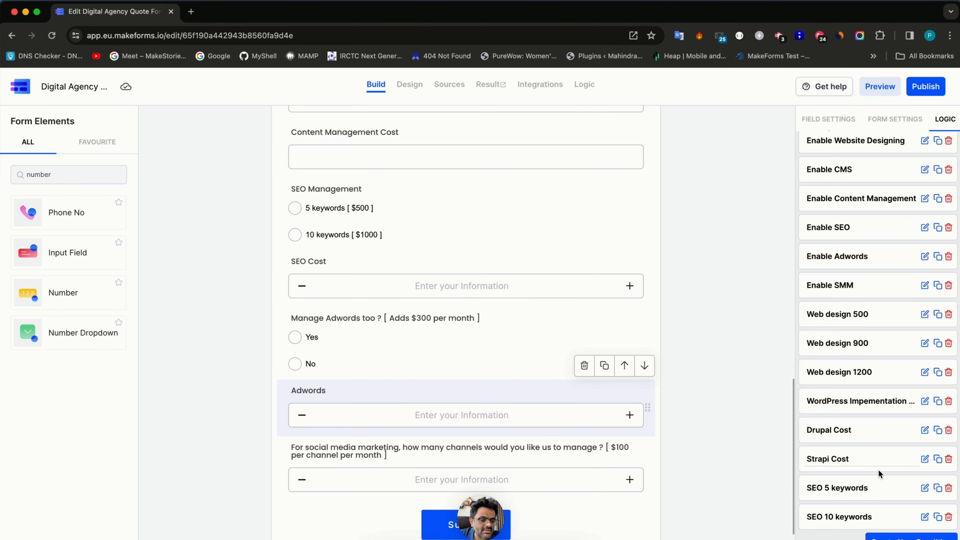
left_click(937, 520)
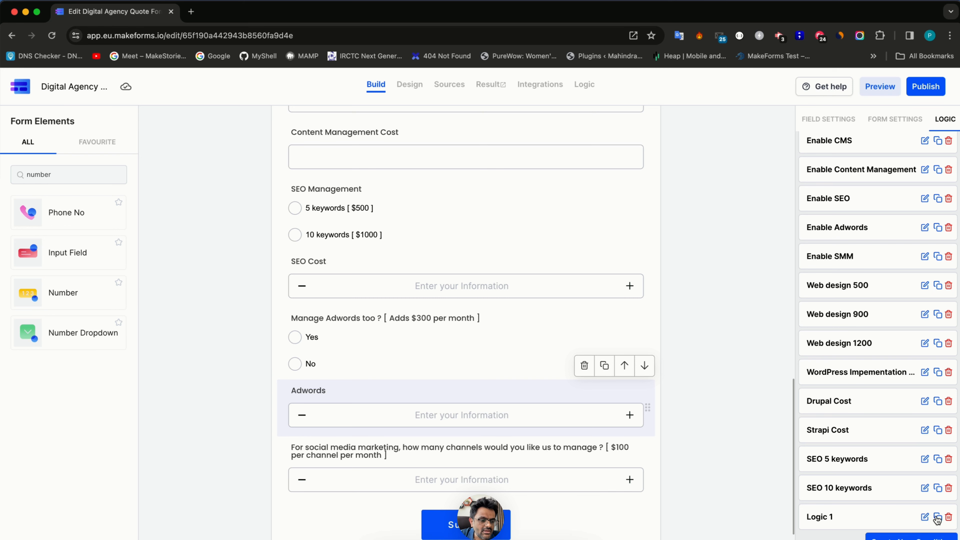
left_click(923, 519)
left_click(743, 166)
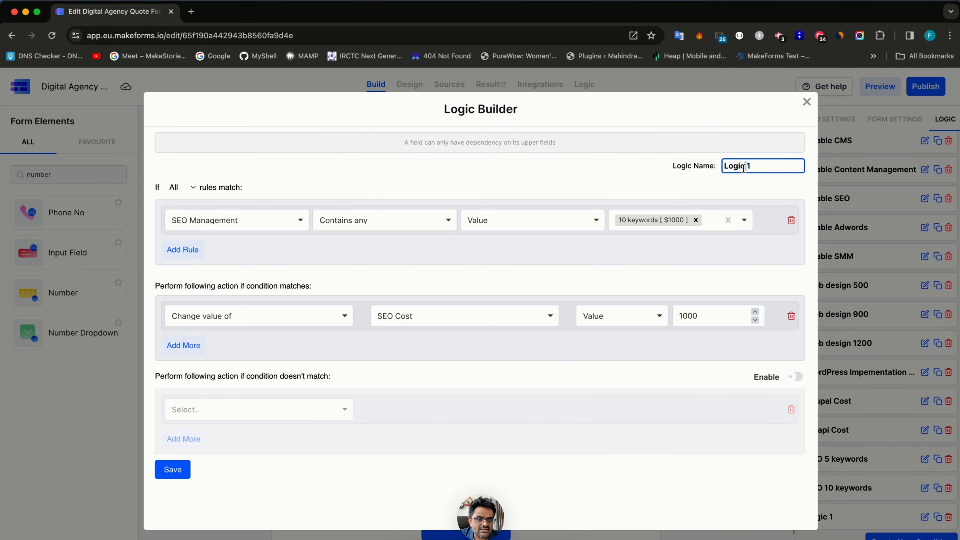
key("super+a")
type("Adwords cost")
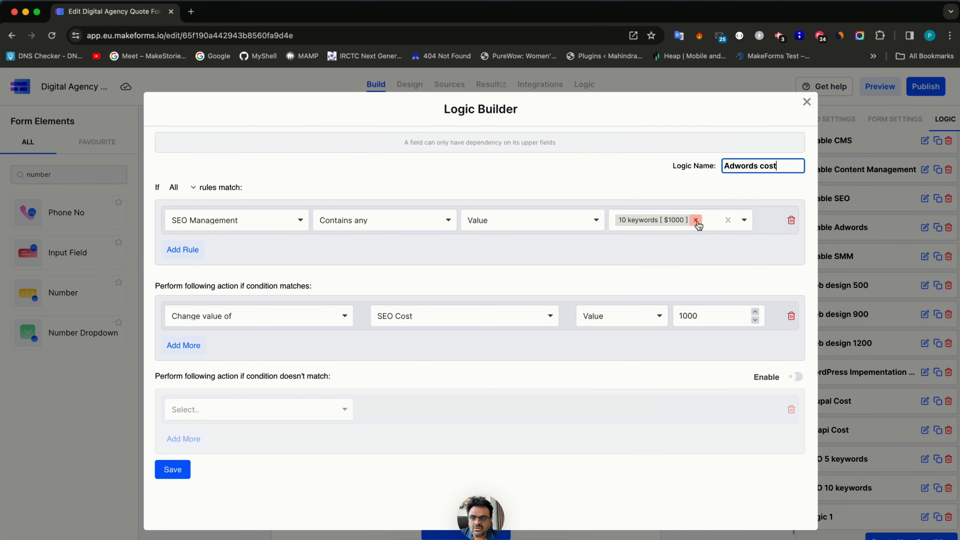
- Make the rule set the Adwords field to 300 when Manage Adwords too is Yes
left_click(193, 218)
scroll(244, 369, "down", 3)
scroll(244, 369, "down", 3)
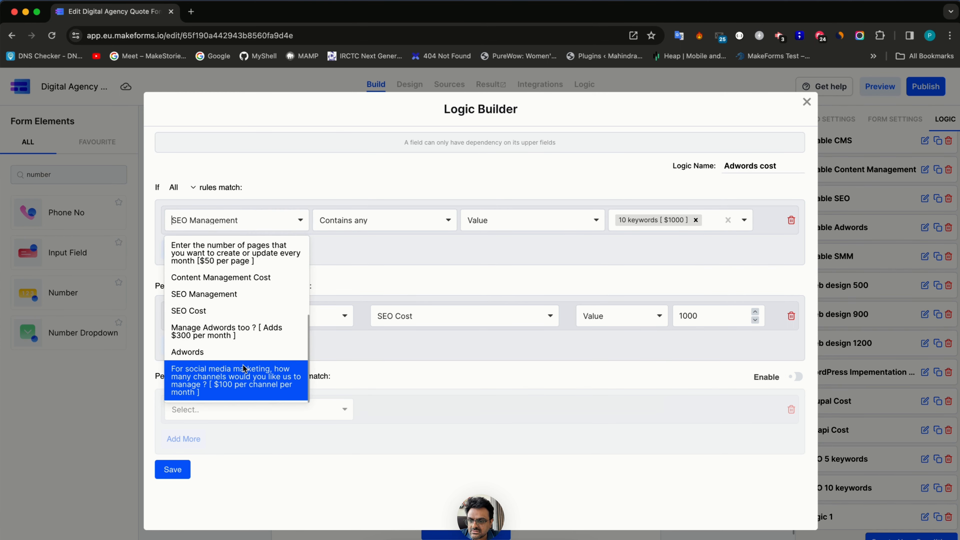
left_click(255, 334)
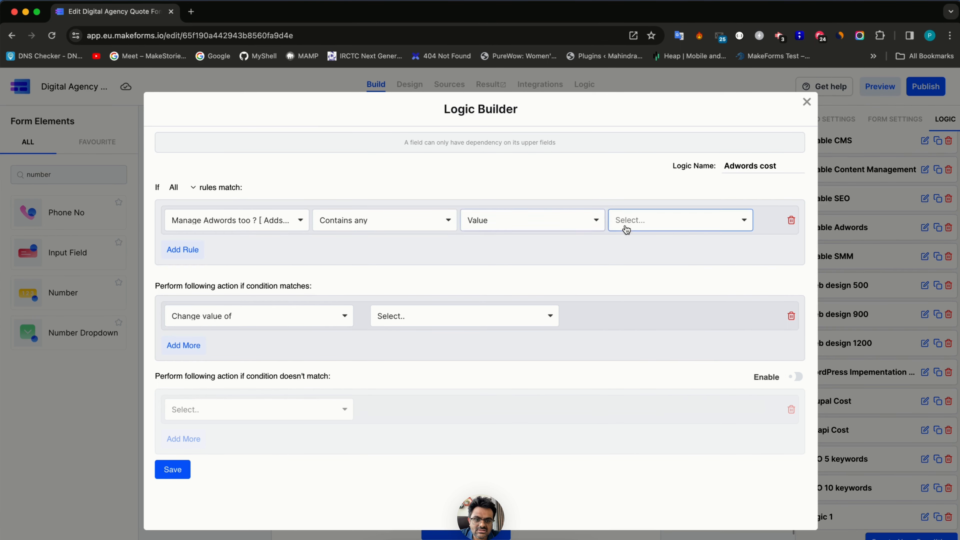
left_click(635, 238)
left_click(211, 318)
left_click(422, 321)
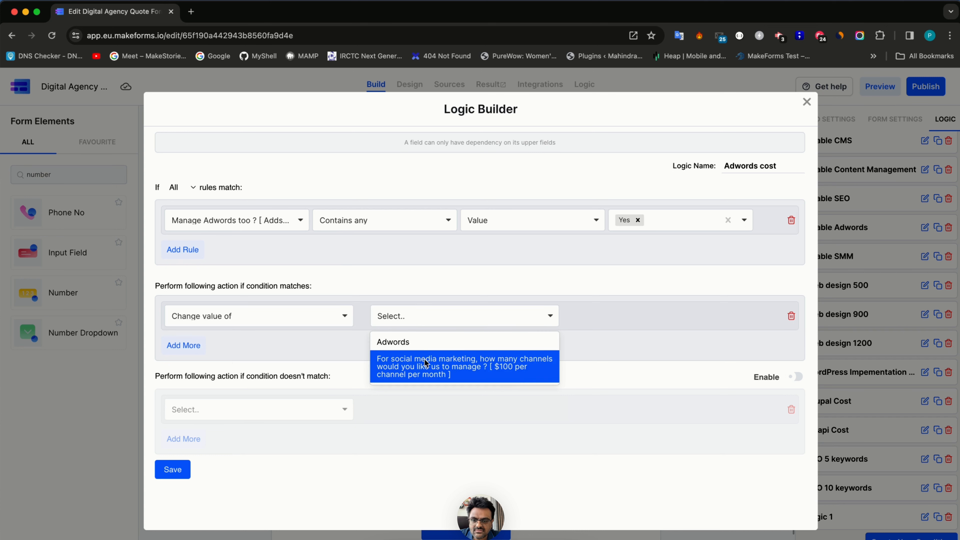
left_click(423, 341)
left_click(691, 317)
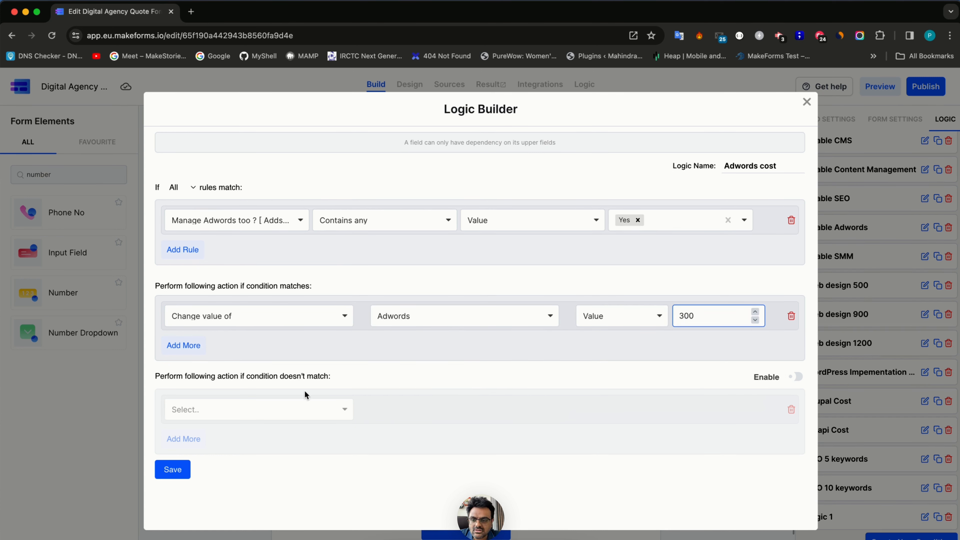
- Add a fallback action setting Adwords to 0 when unmatched, and save the rule
left_click(795, 378)
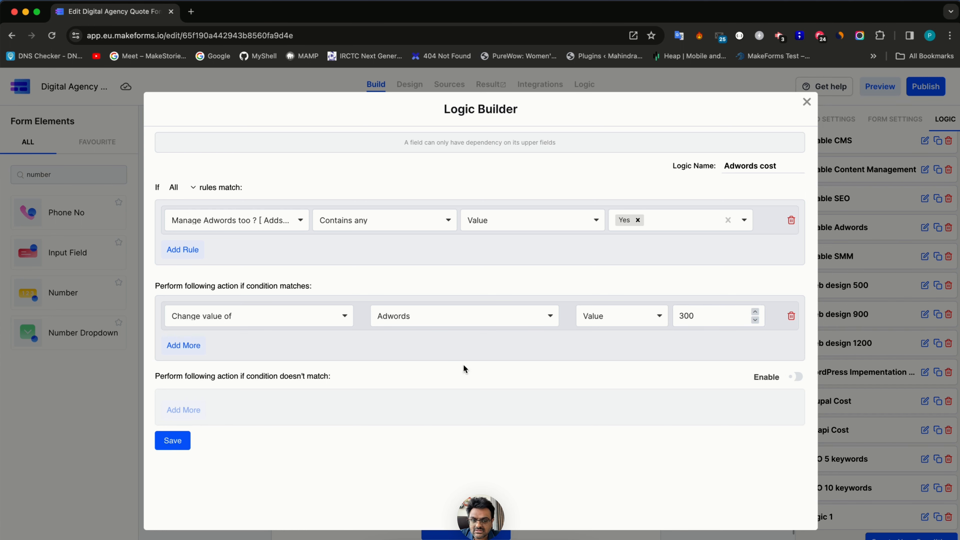
left_click(796, 377)
left_click(273, 410)
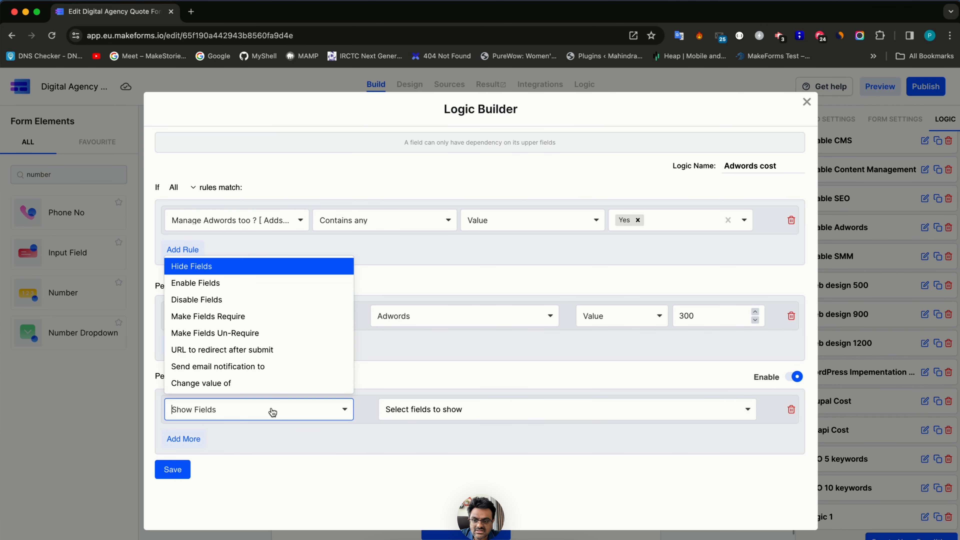
left_click(268, 383)
left_click(410, 407)
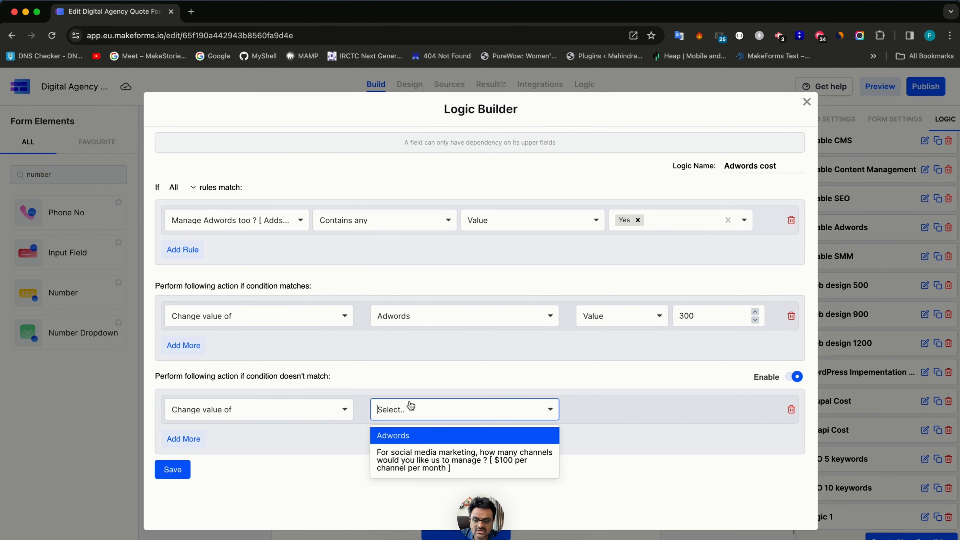
left_click(417, 434)
left_click(716, 407)
type("0")
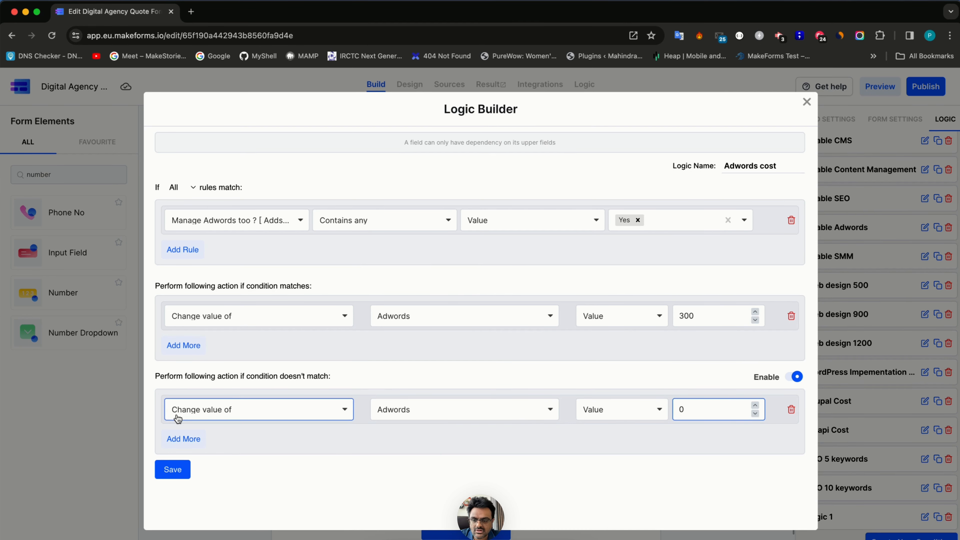
left_click(172, 469)
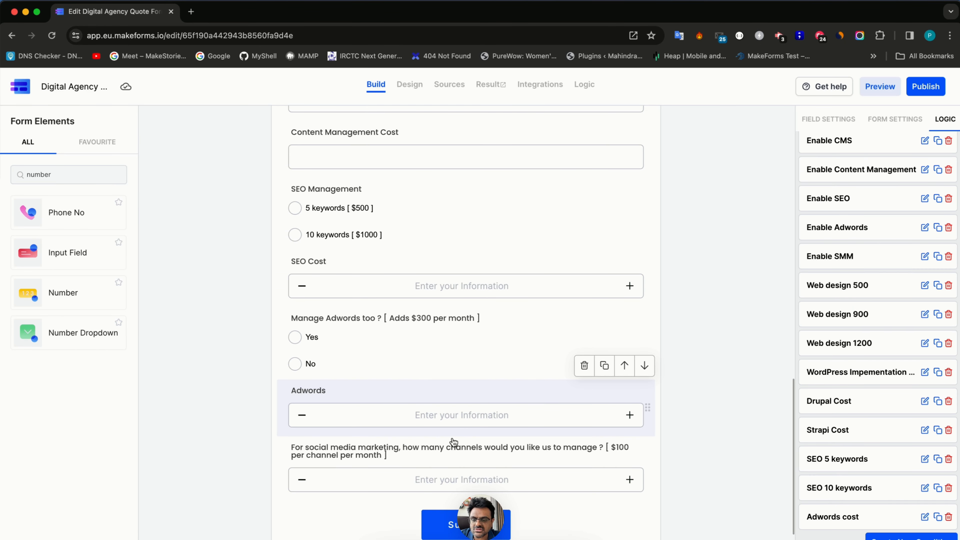
scroll(453, 442, "down", 2)
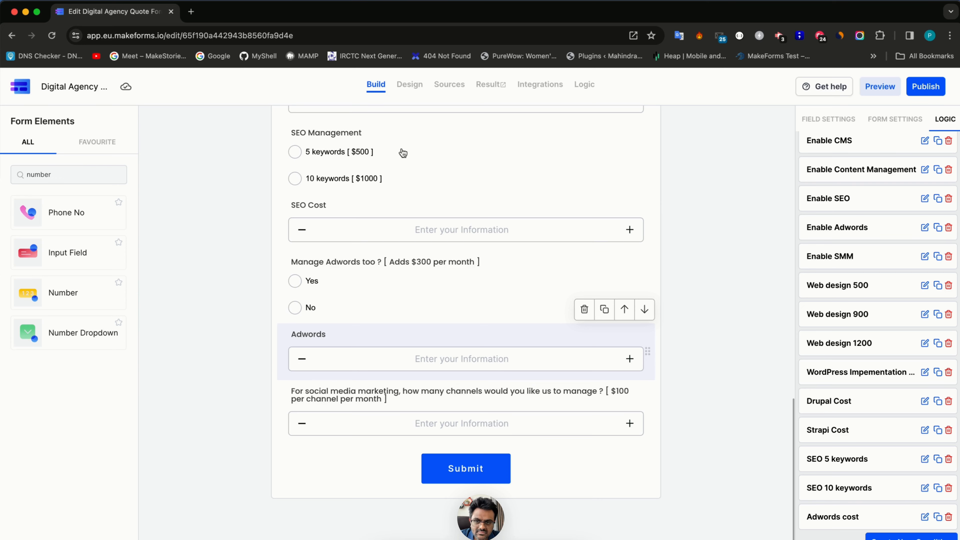
left_click(401, 90)
scroll(299, 394, "down", 10)
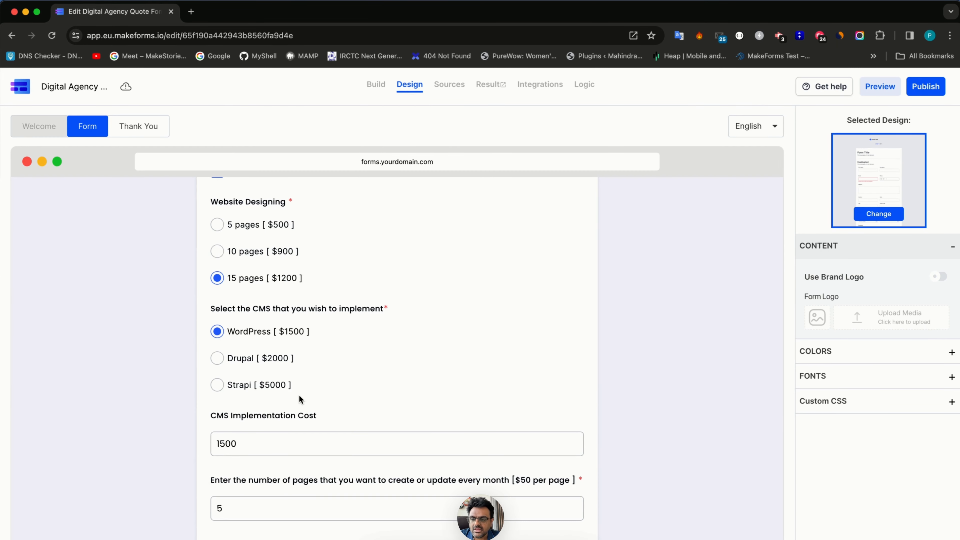
scroll(299, 394, "down", 8)
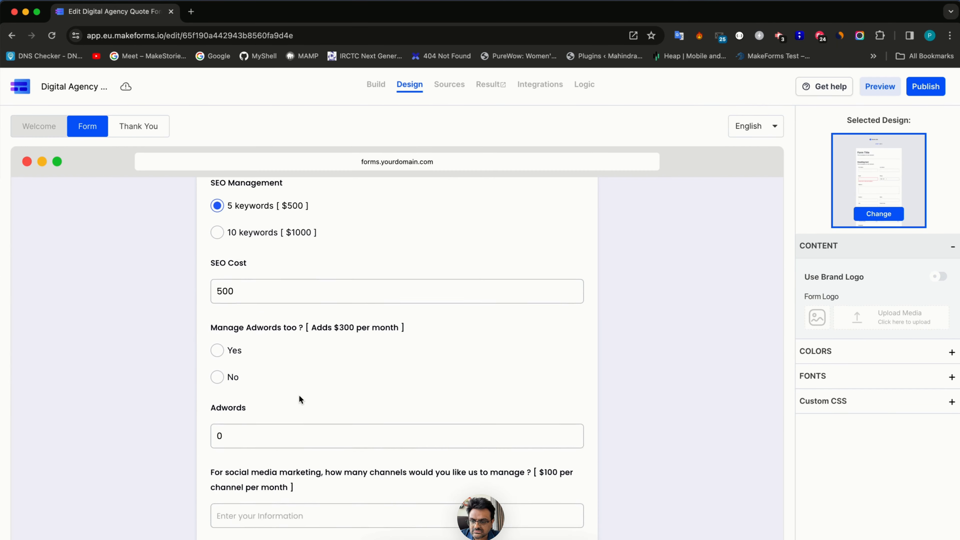
left_click(229, 331)
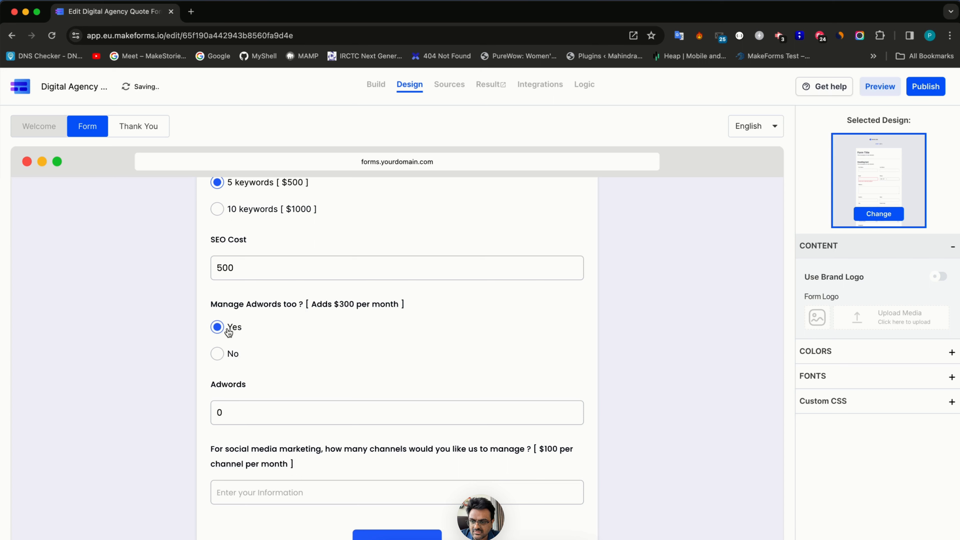
left_click(222, 356)
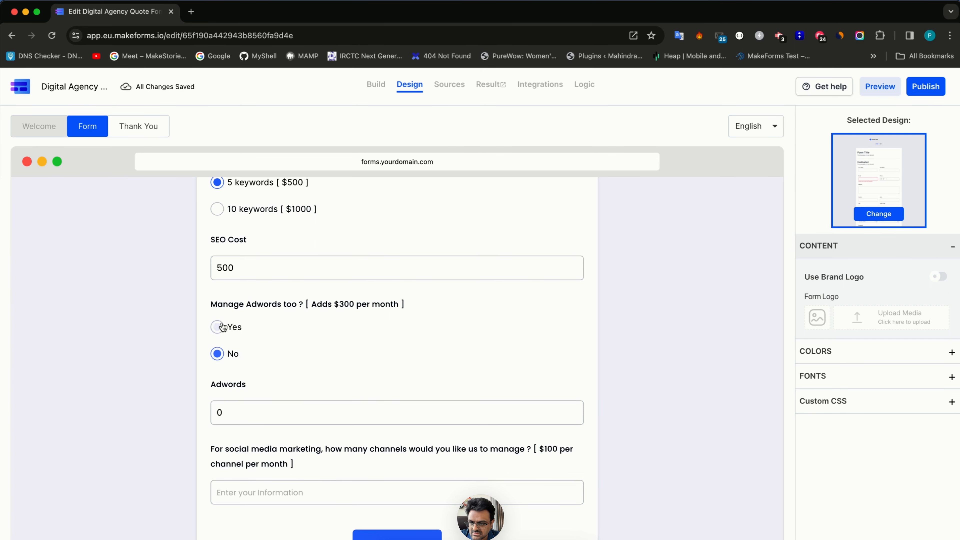
left_click(225, 357)
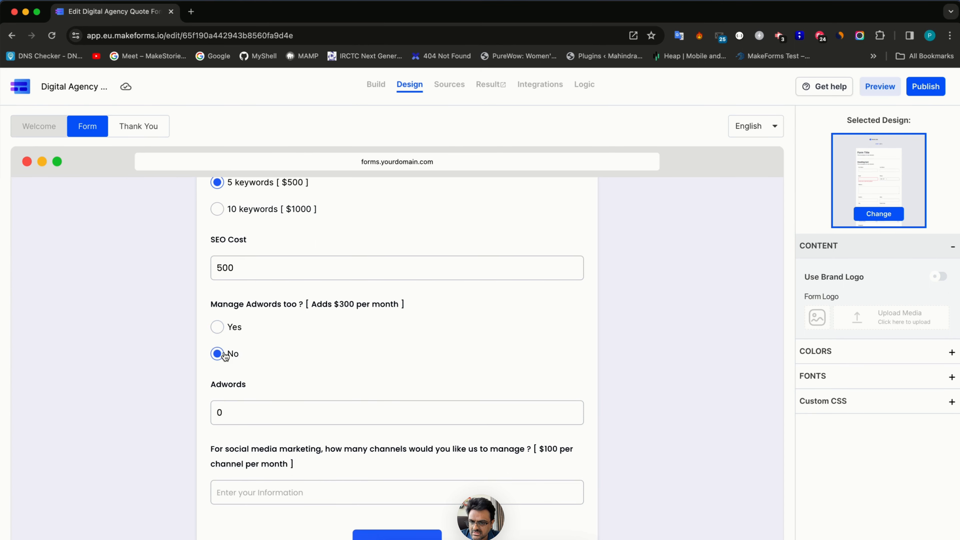
left_click(376, 84)
scroll(885, 442, "down", 1)
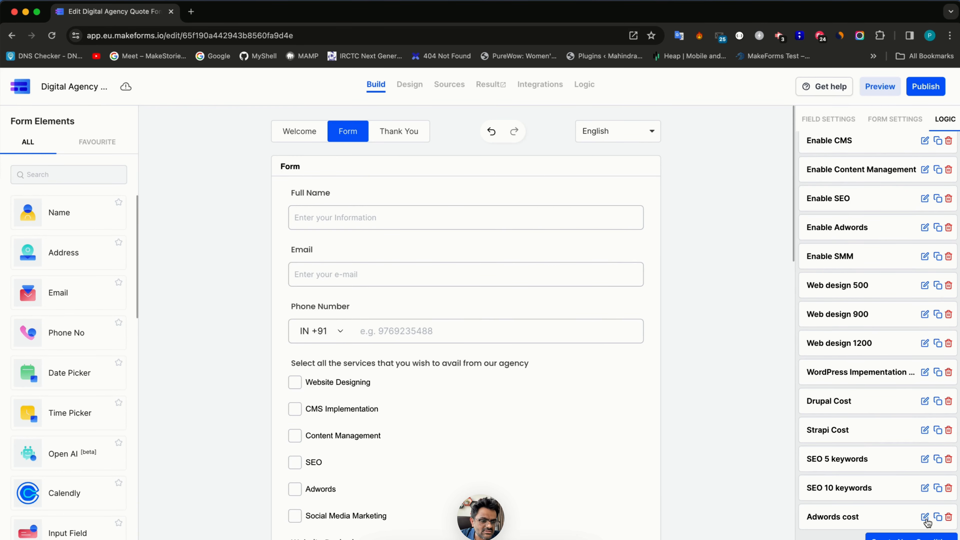
- Inspect the Adwords cost rule's condition field, then close the editor without saving
left_click(924, 517)
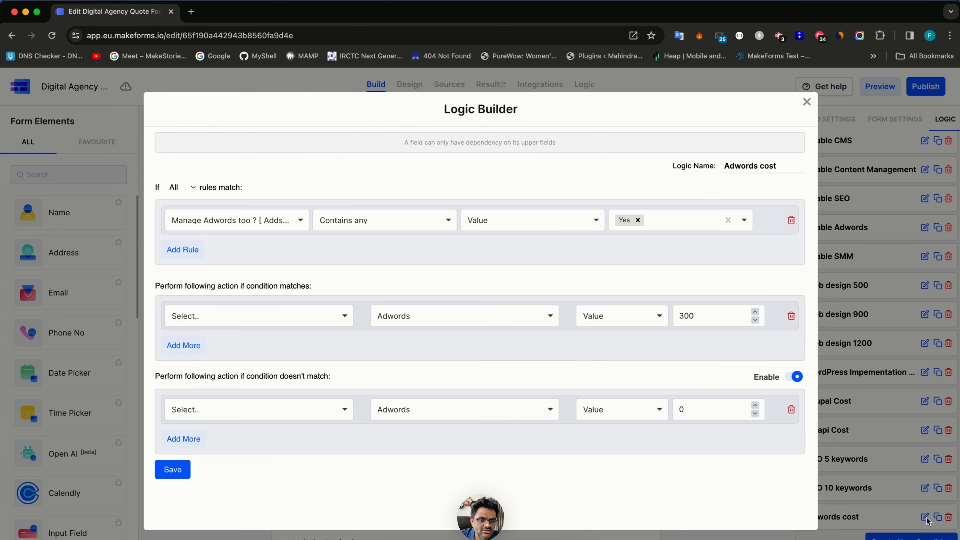
left_click(255, 223)
left_click(357, 250)
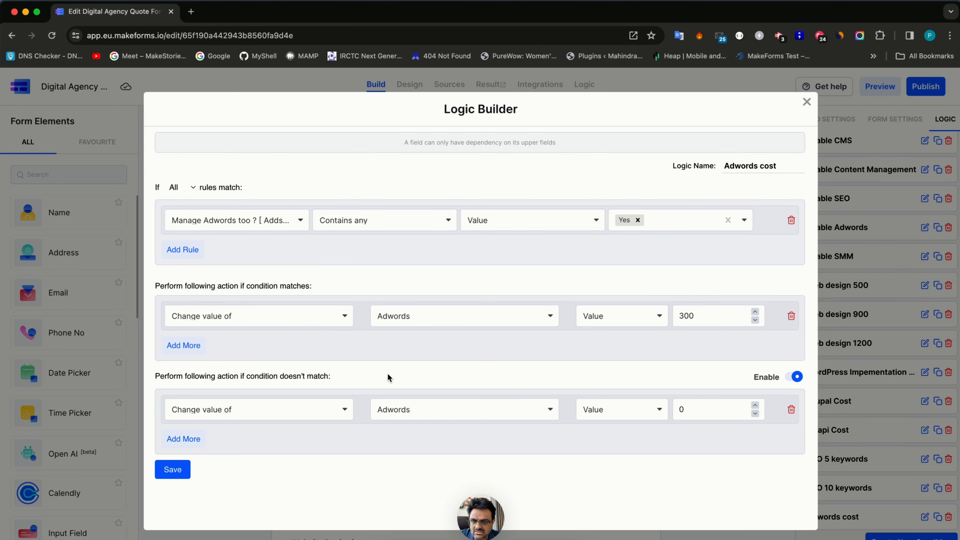
left_click(807, 103)
- Relabel the field 'Adwords Cost' and re-save the Adwords cost rule
scroll(467, 326, "down", 15)
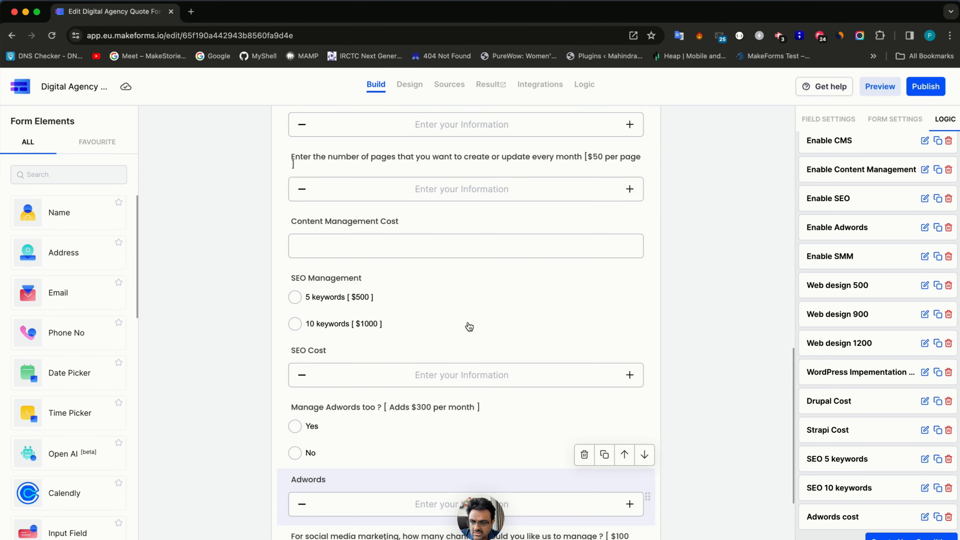
left_click(369, 368)
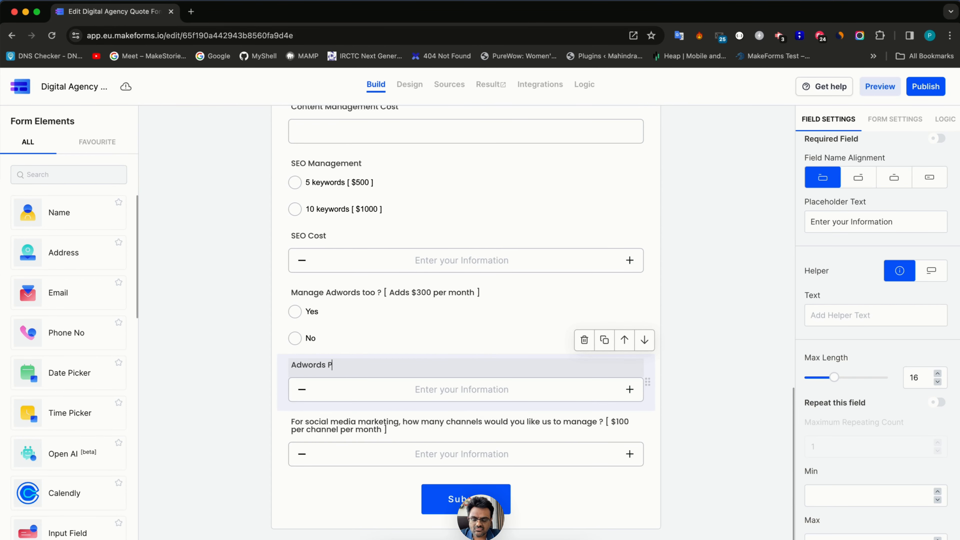
key("BackSpace")
key("BackSpace")
key("BackSpace")
key("BackSpace")
key("BackSpace")
type("Cost")
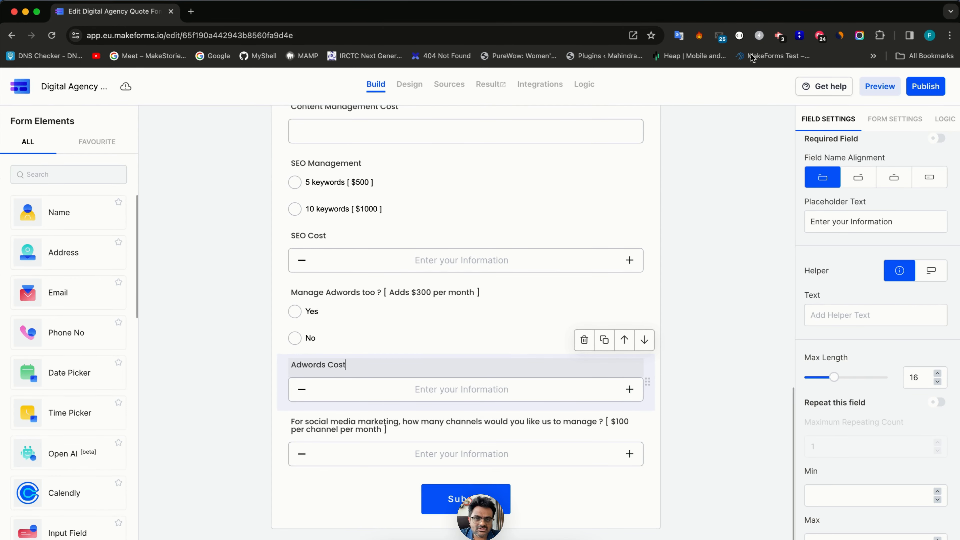
left_click(945, 119)
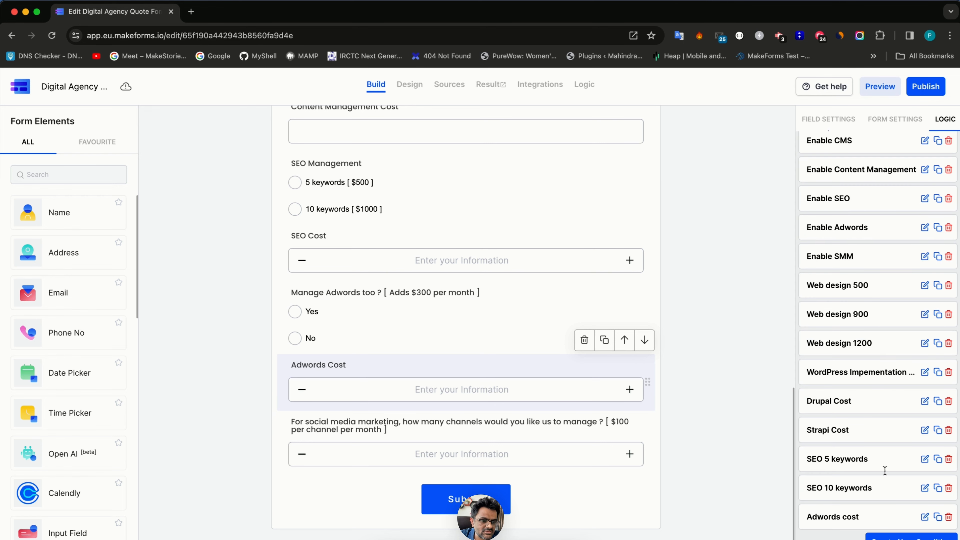
left_click(924, 517)
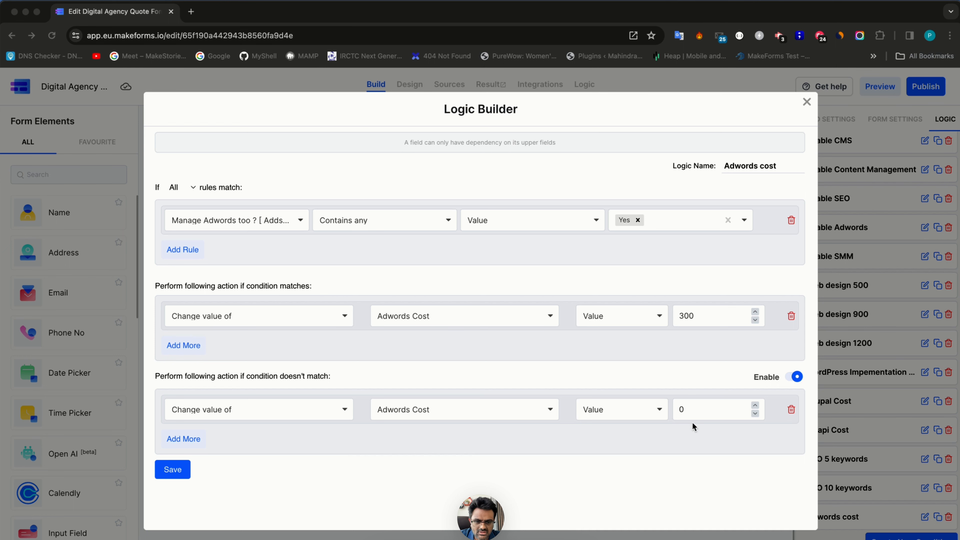
left_click(173, 469)
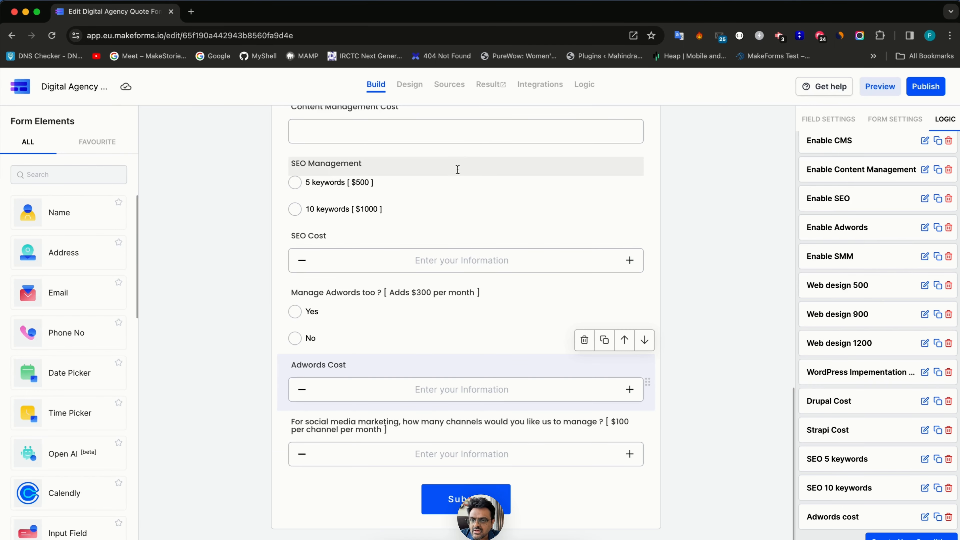
left_click(416, 93)
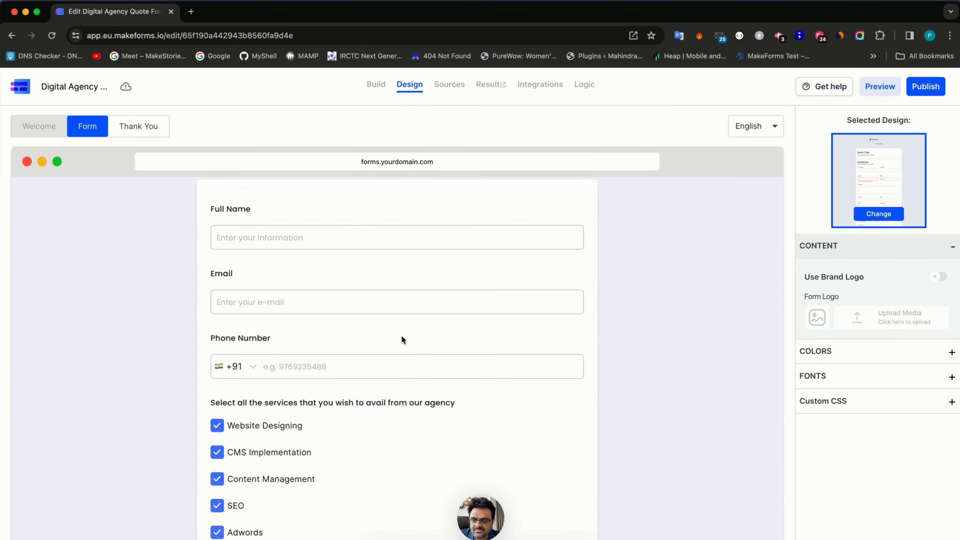
scroll(401, 337, "down", 15)
scroll(402, 335, "down", 6)
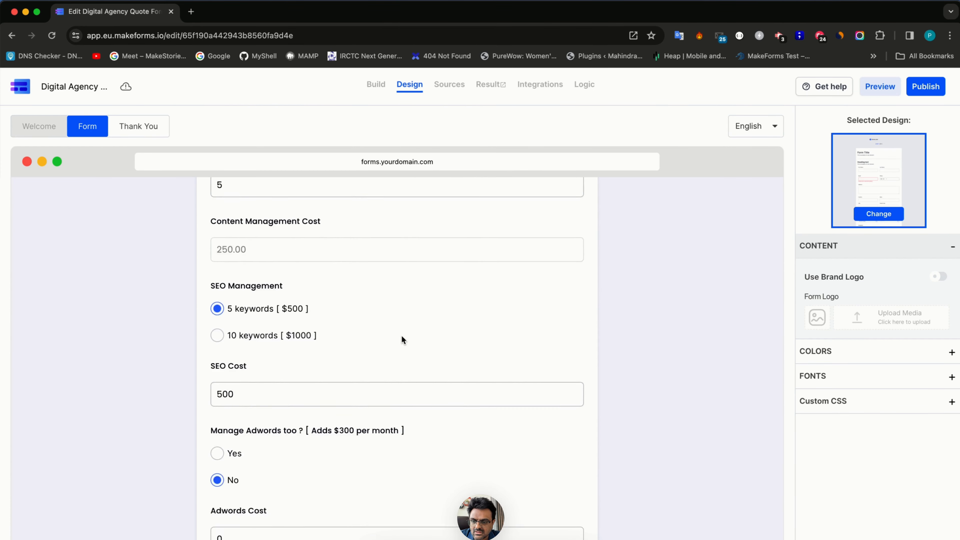
scroll(402, 335, "up", 3)
scroll(302, 363, "down", 3)
left_click(222, 330)
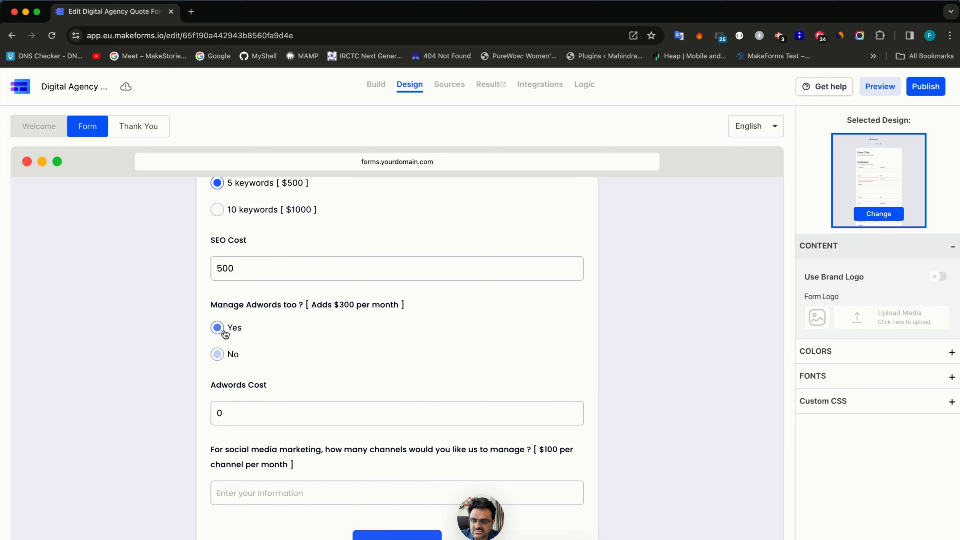
left_click(235, 360)
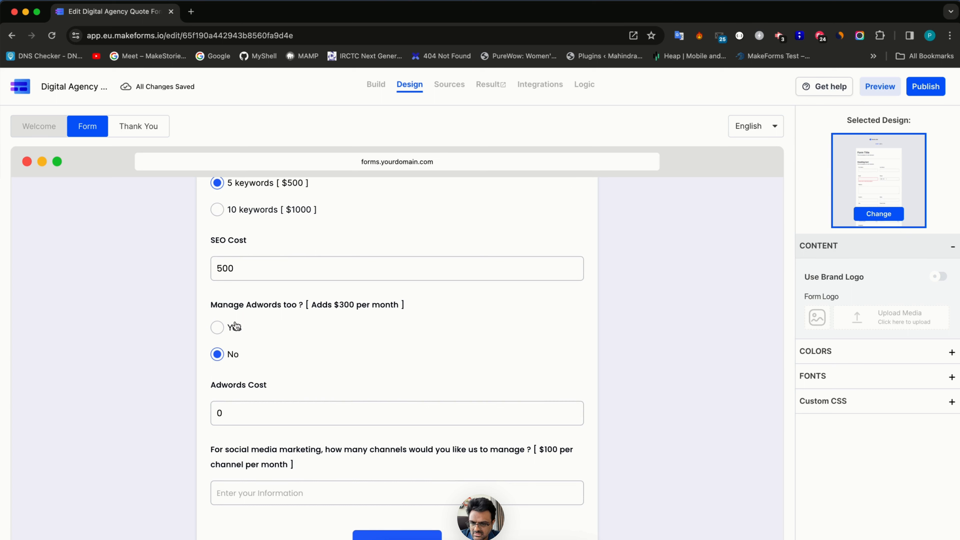
left_click(235, 326)
left_click(242, 356)
left_click(235, 334)
left_click(234, 354)
left_click(233, 333)
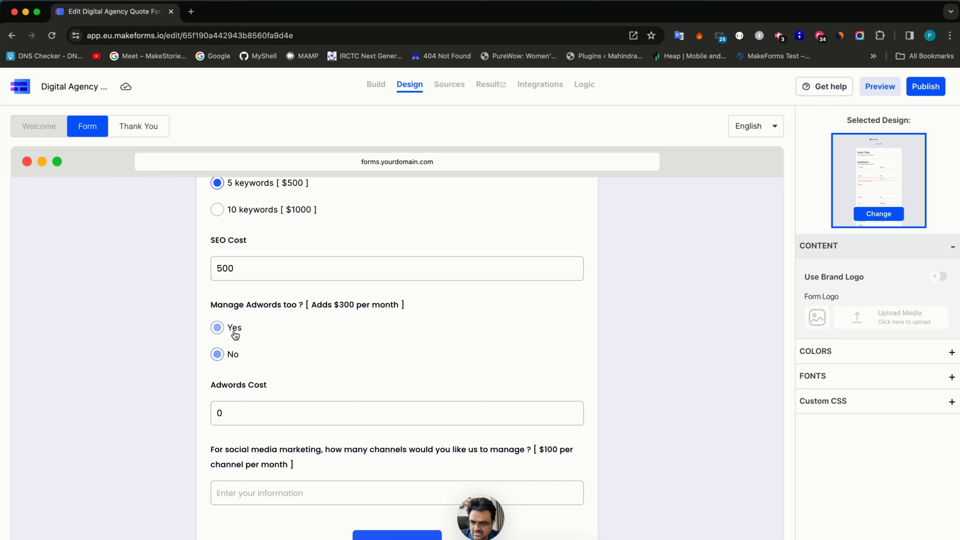
left_click(233, 353)
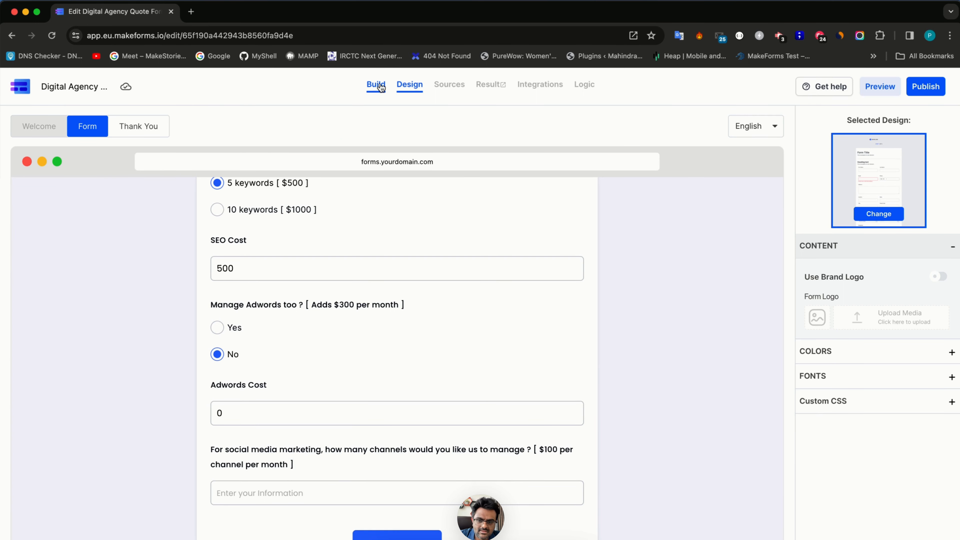
left_click(381, 88)
scroll(853, 461, "down", 1)
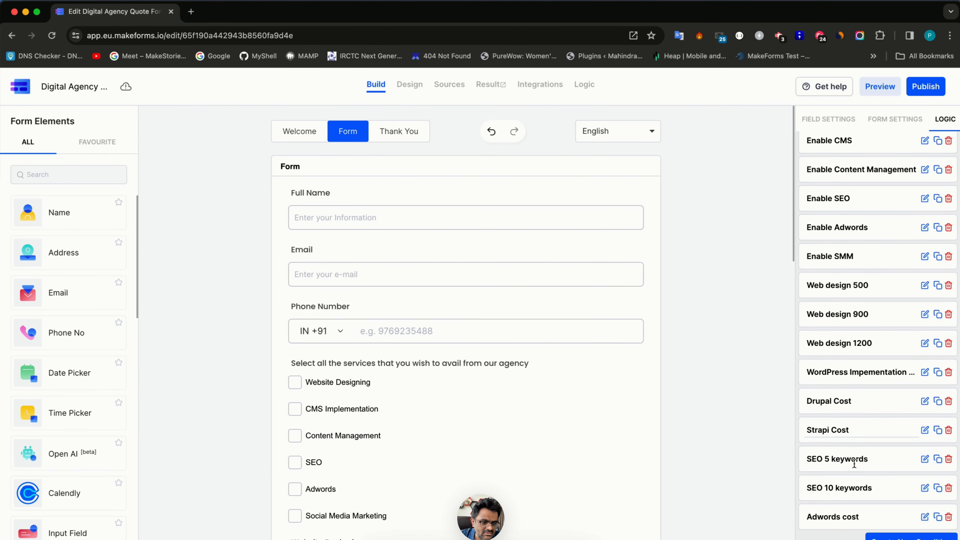
- Set the Adwords cost rule's condition to Manage Adwords equals Yes
left_click(924, 517)
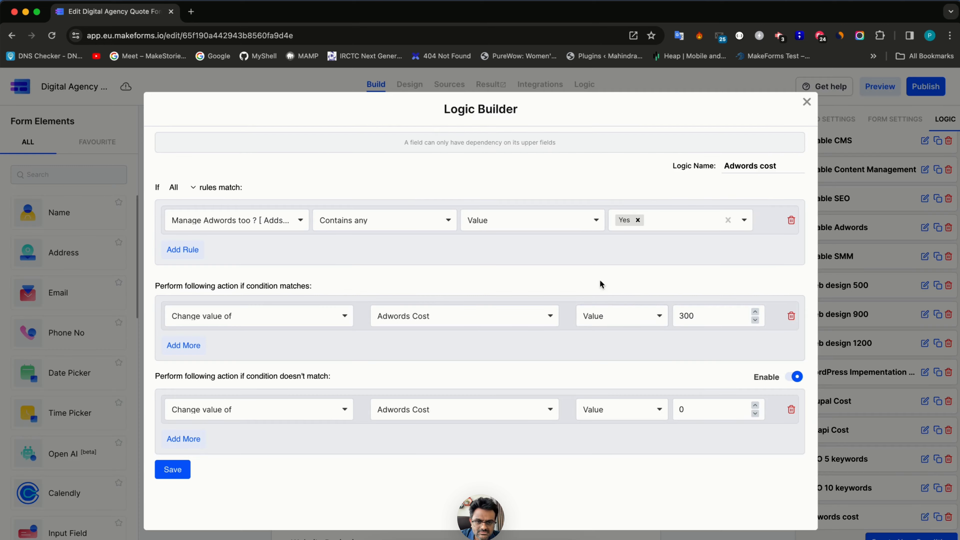
left_click(221, 221)
scroll(236, 302, "down", 5)
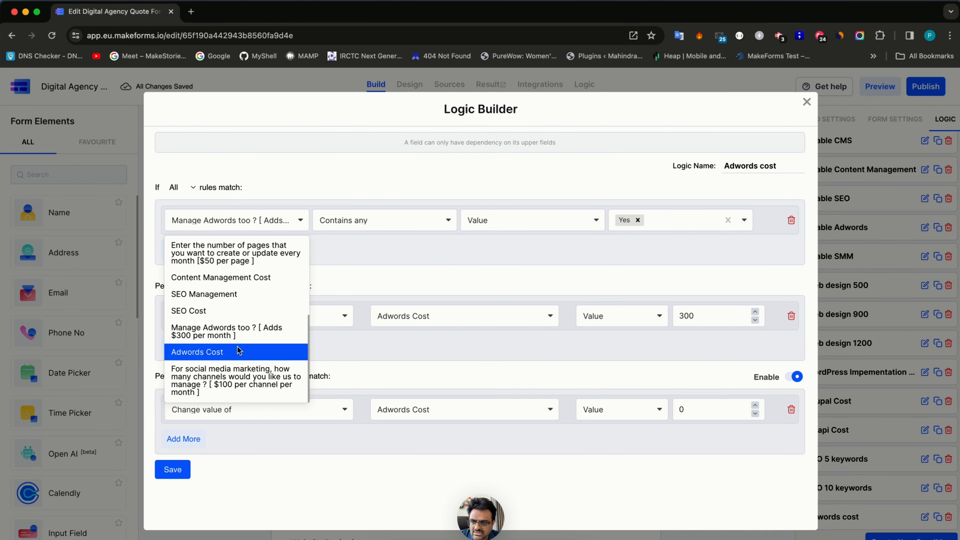
left_click(240, 336)
left_click(645, 221)
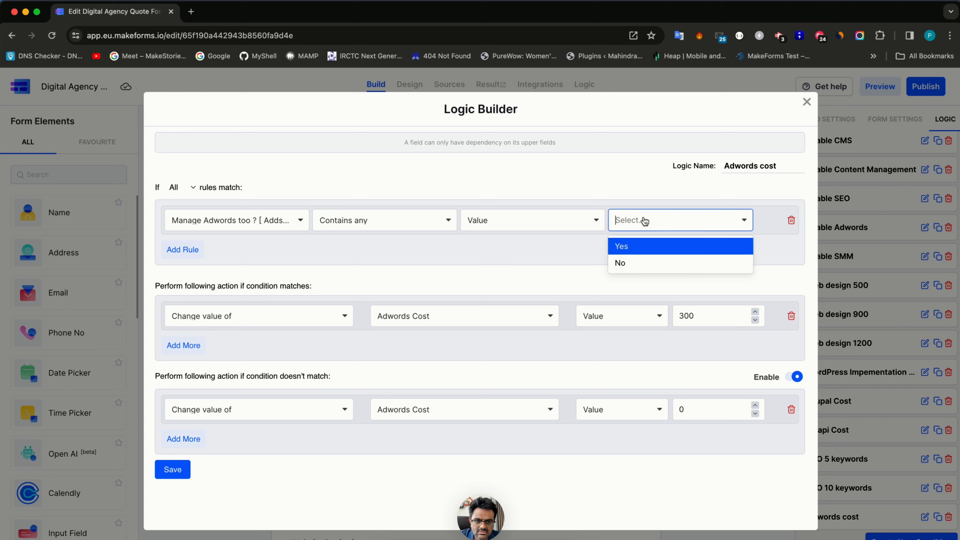
left_click(639, 248)
- Make the rule change Adwords Cost to 300 on a match, otherwise 0, and save it
left_click(276, 314)
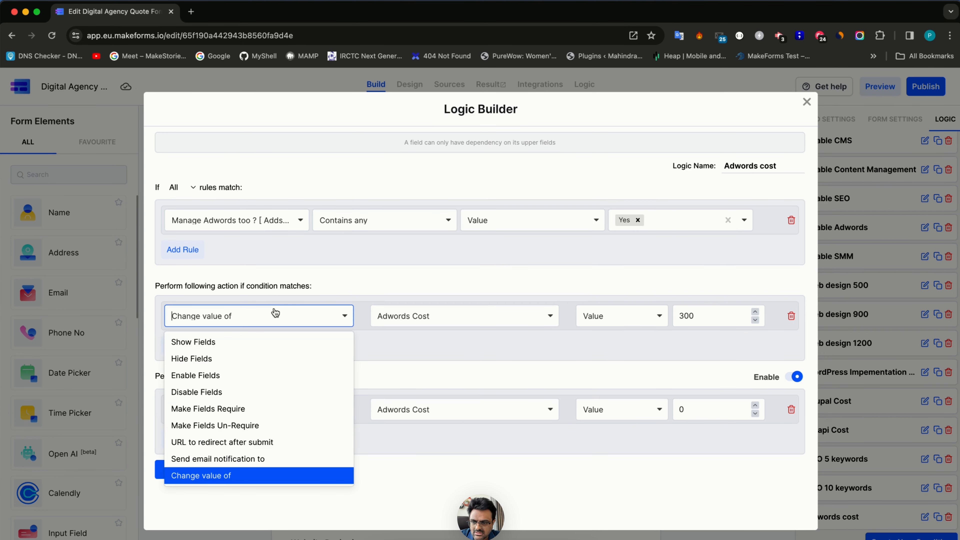
left_click(233, 474)
left_click(464, 317)
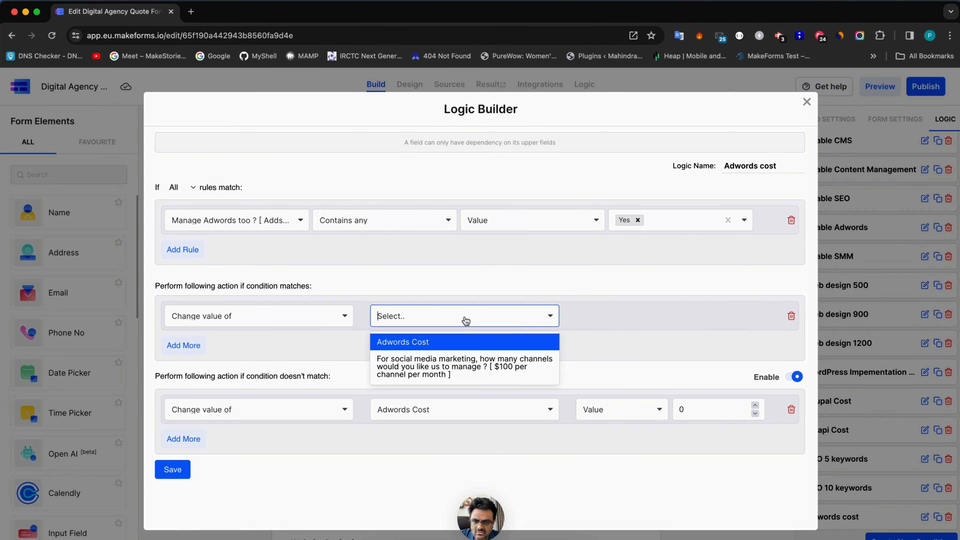
left_click(453, 342)
left_click(716, 313)
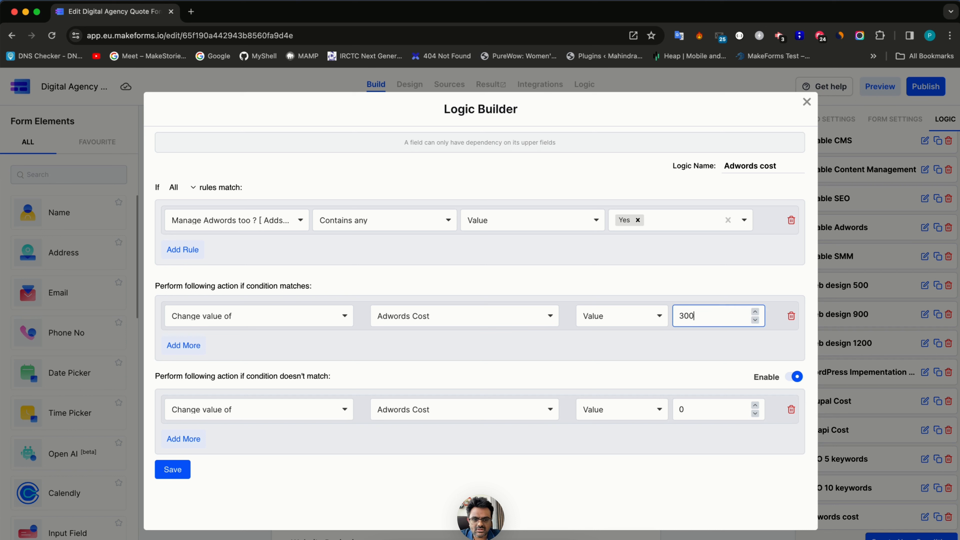
left_click(247, 383)
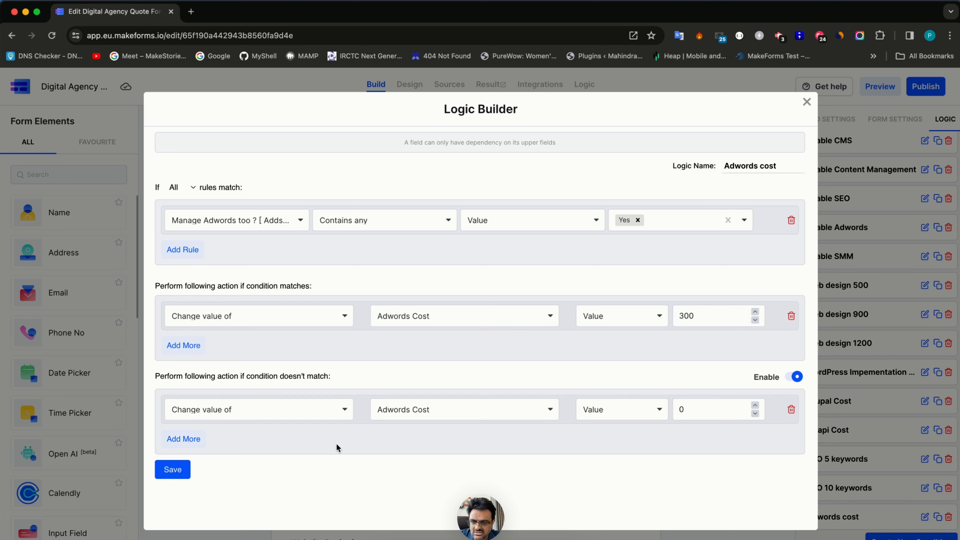
left_click(692, 413)
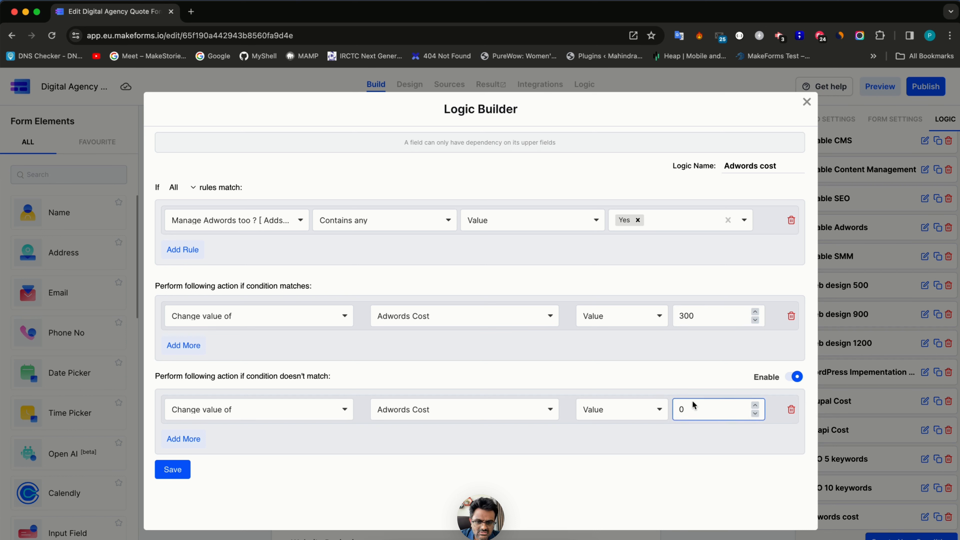
left_click(177, 474)
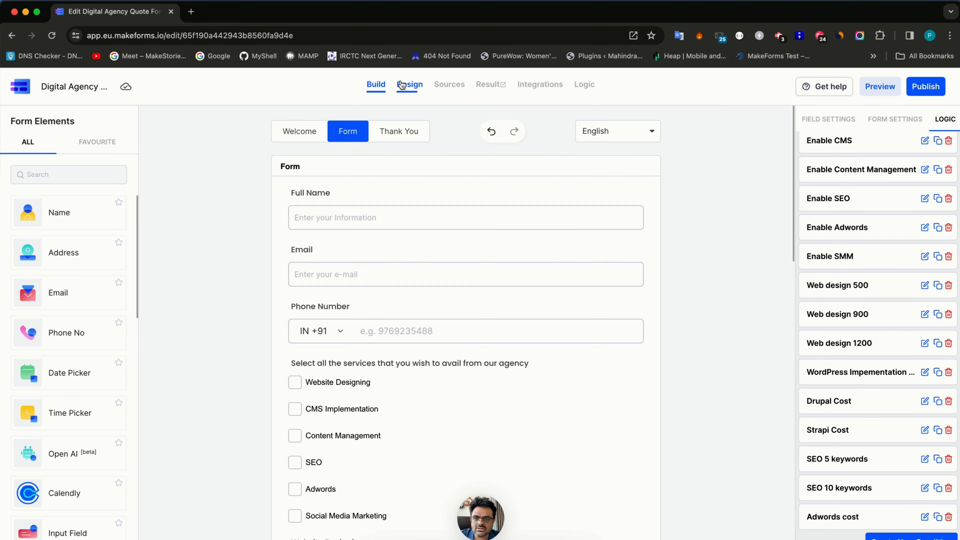
- Test the design preview by answering Manage Adwords Yes, then No, then Yes again
left_click(401, 85)
scroll(414, 346, "down", 15)
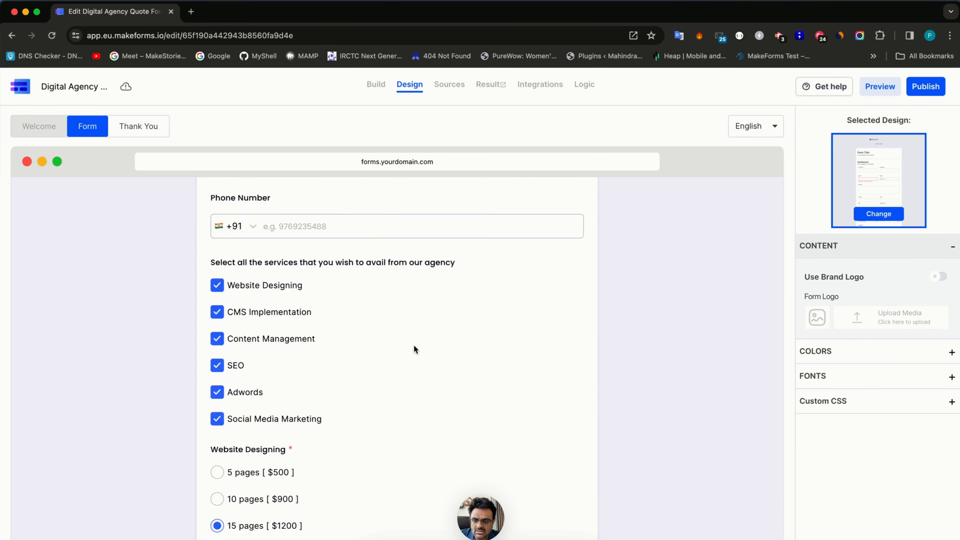
scroll(413, 345, "down", 3)
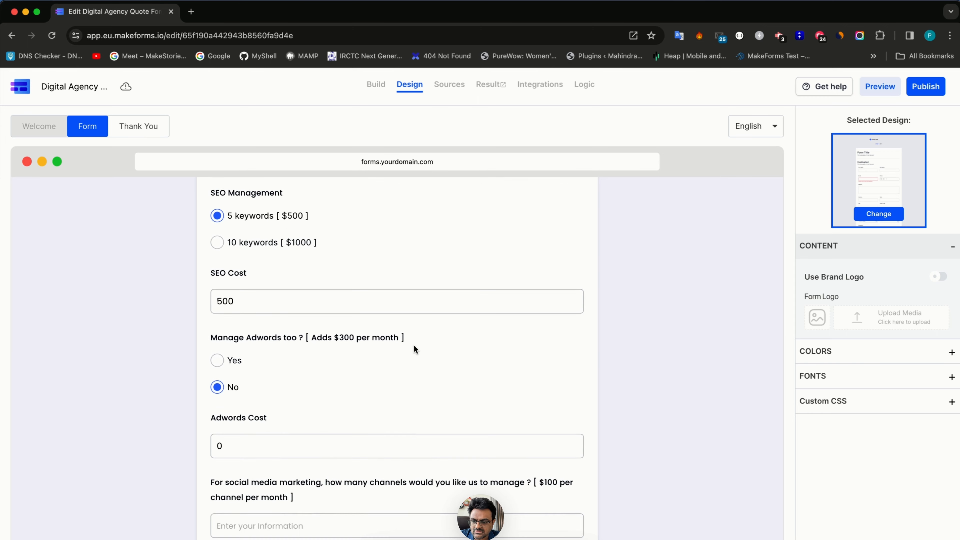
left_click(228, 360)
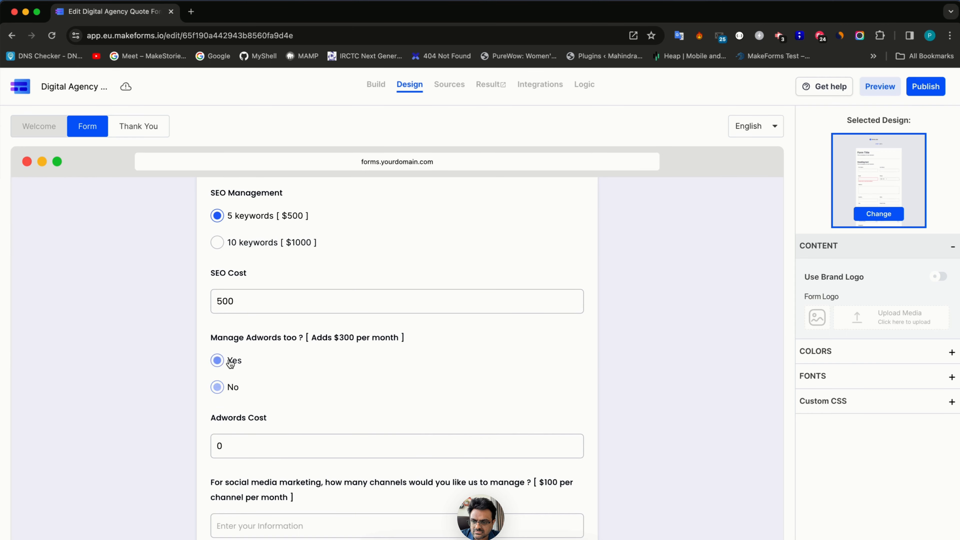
left_click(229, 390)
left_click(230, 360)
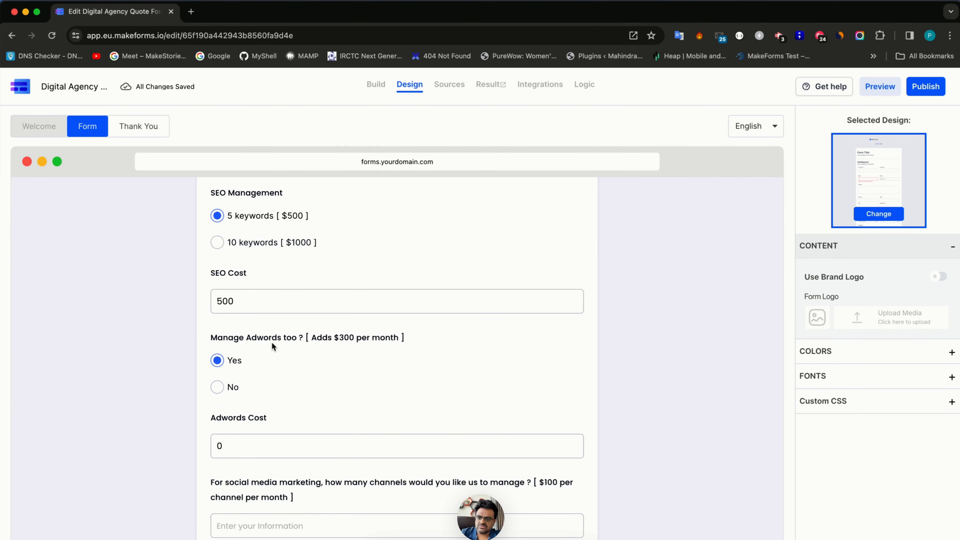
left_click(376, 85)
scroll(870, 427, "down", 2)
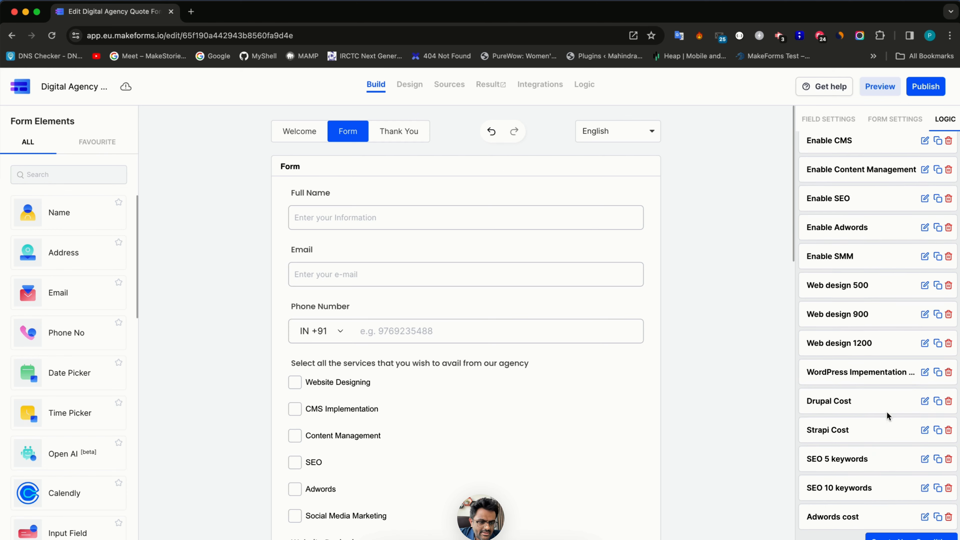
- Turn off the Adwords cost rule's action for non-matching answers and save it
scroll(610, 477, "down", 15)
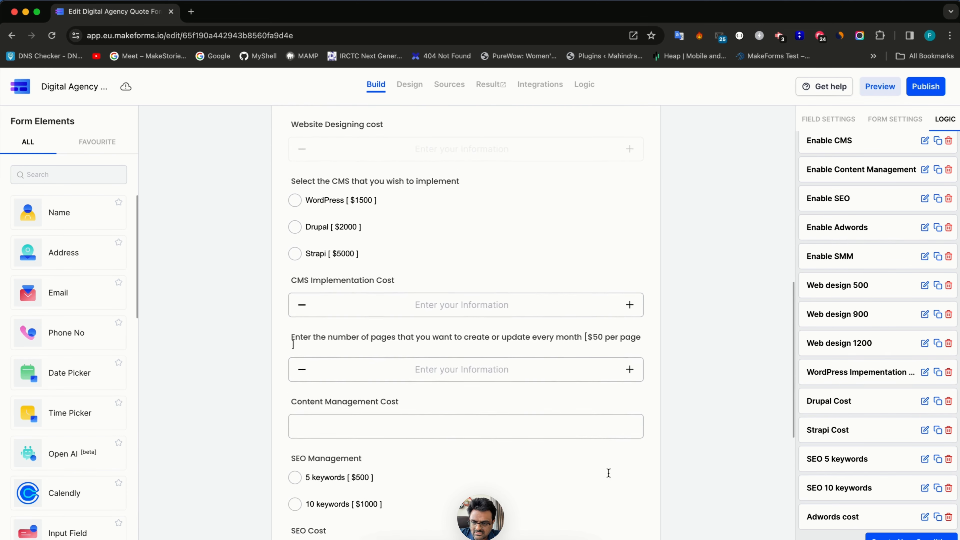
scroll(610, 478, "down", 5)
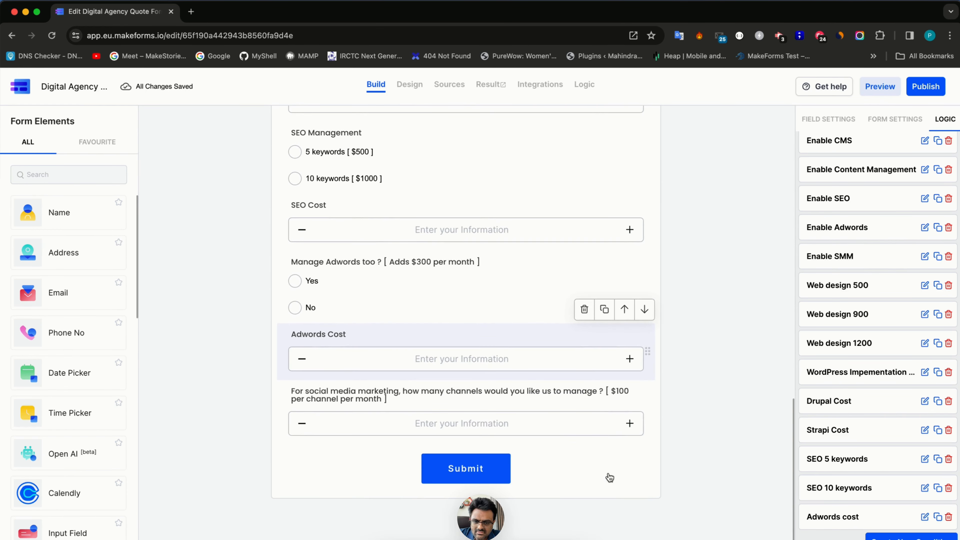
left_click(558, 417)
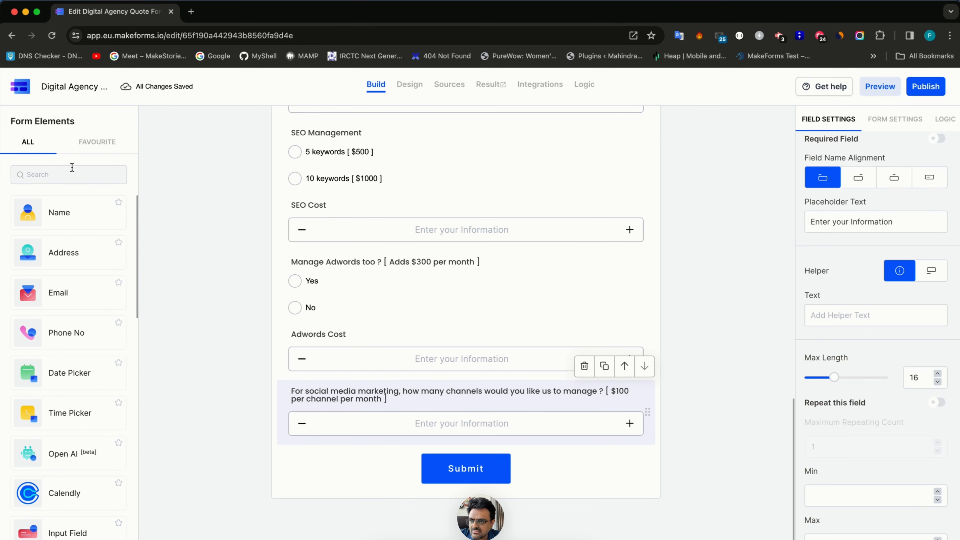
left_click(945, 119)
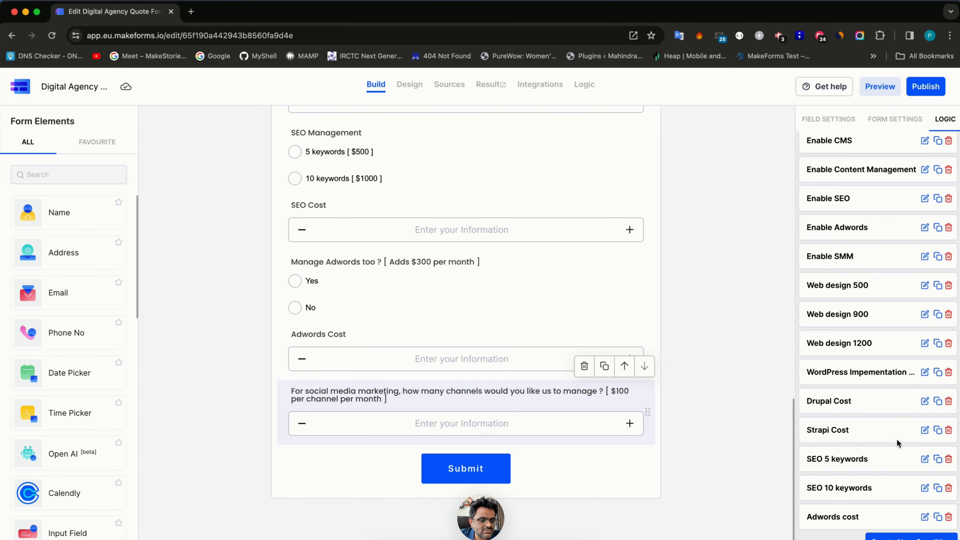
left_click(924, 517)
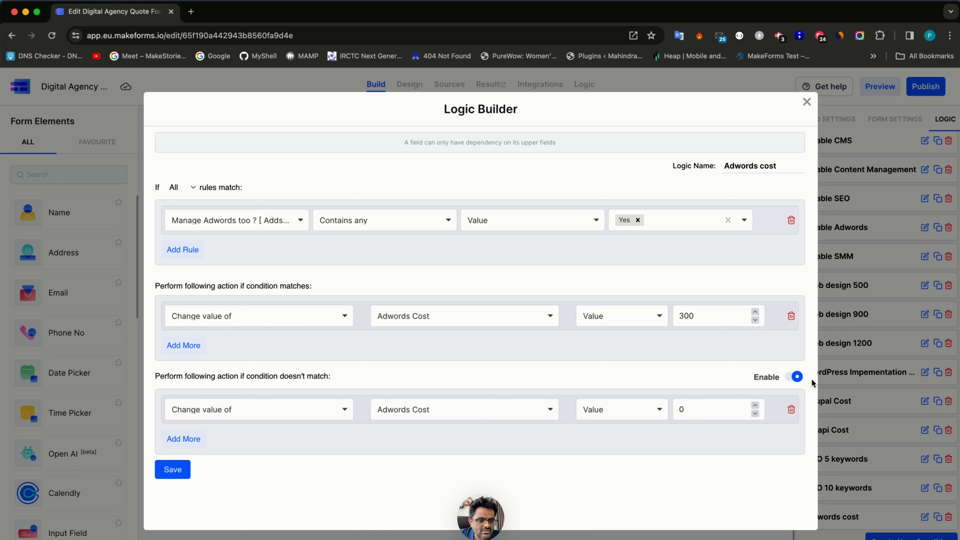
left_click(795, 377)
left_click(178, 440)
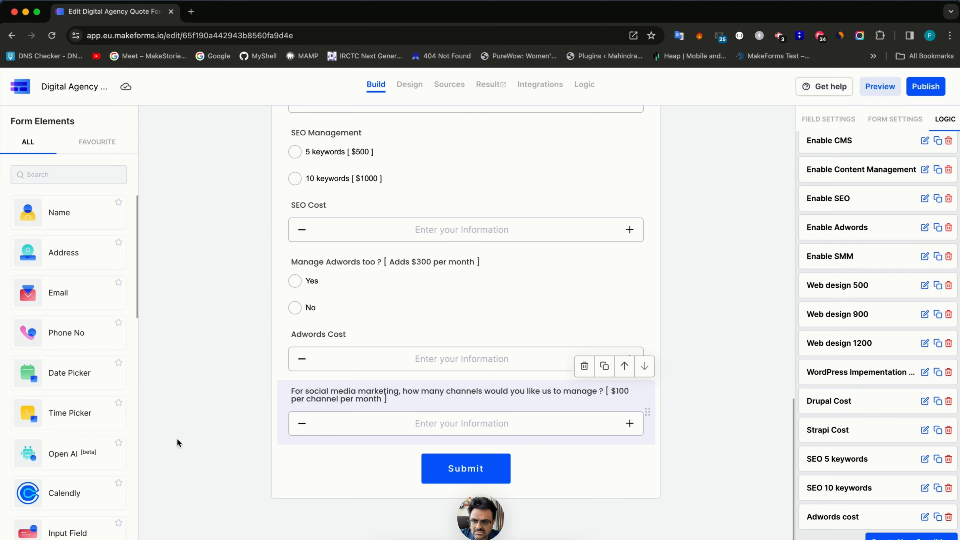
- Duplicate the rule as 'No Adwords', matching No and setting Adwords Cost to 00
left_click(939, 517)
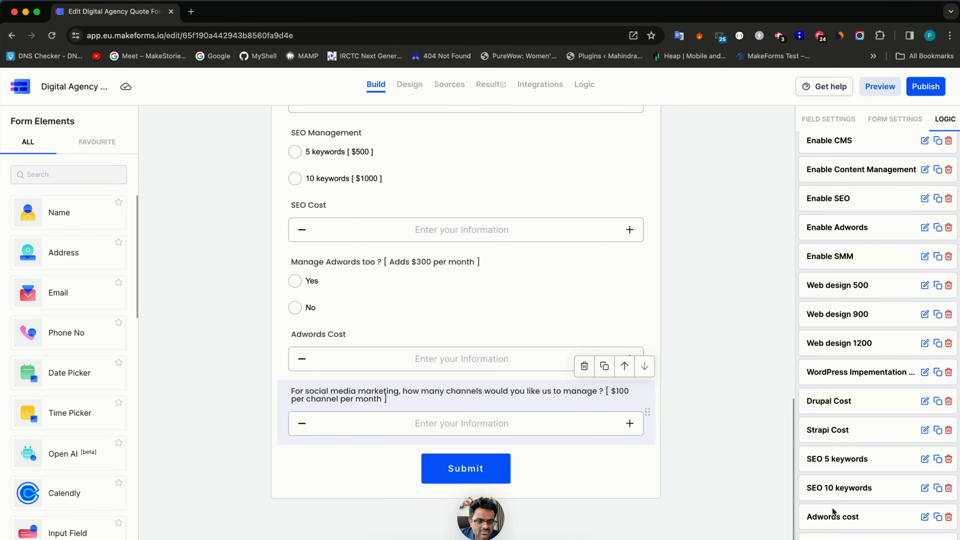
scroll(833, 511, "down", 1)
left_click(925, 517)
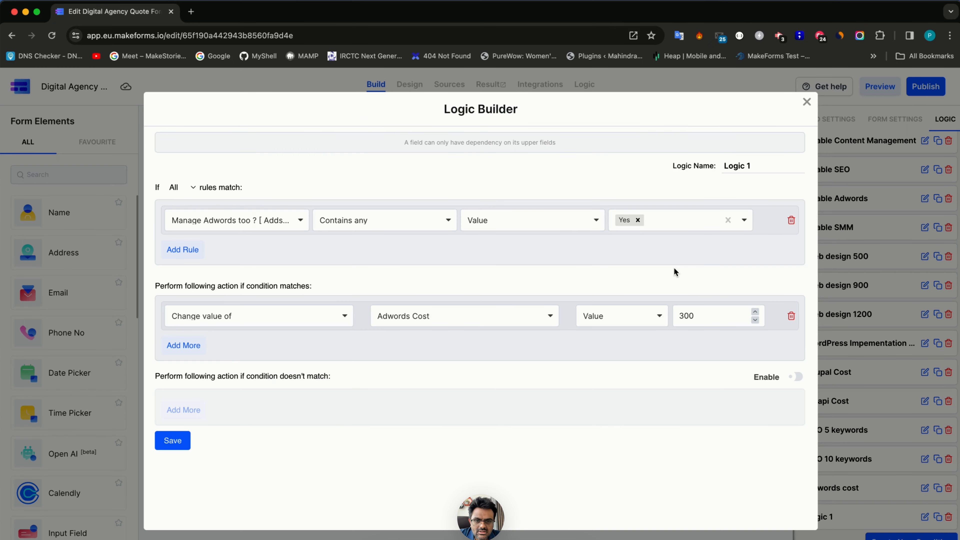
left_click(638, 221)
left_click(645, 261)
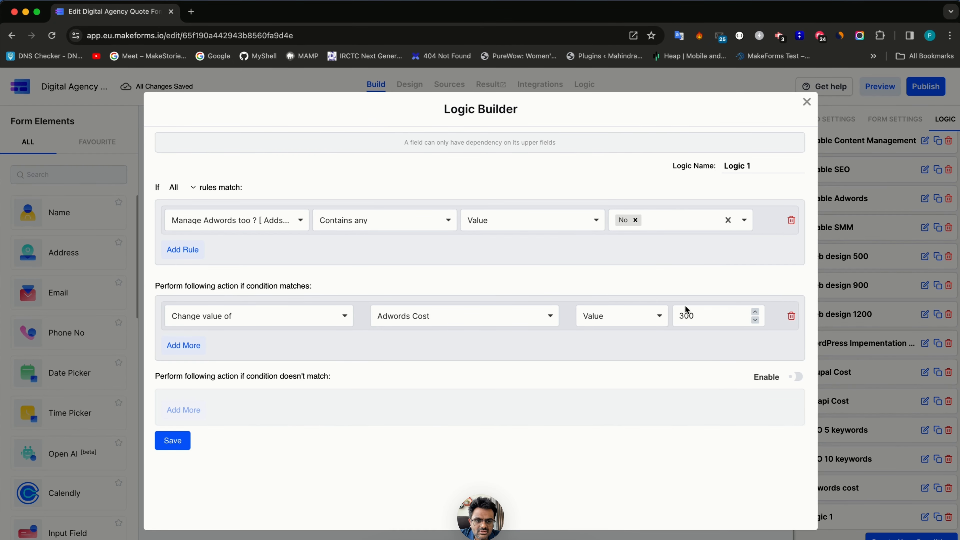
left_click_drag(686, 310, 670, 315)
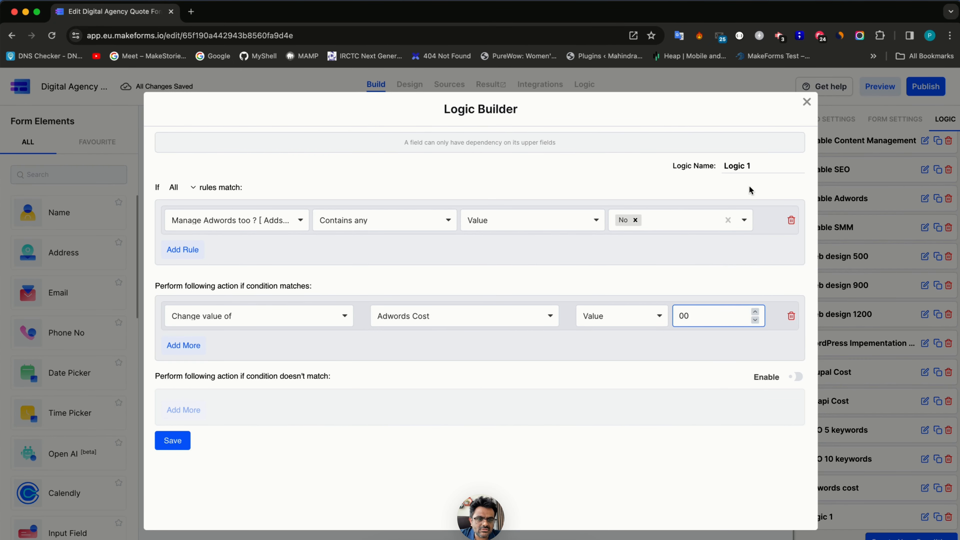
left_click(753, 167)
key("super+a")
type("N")
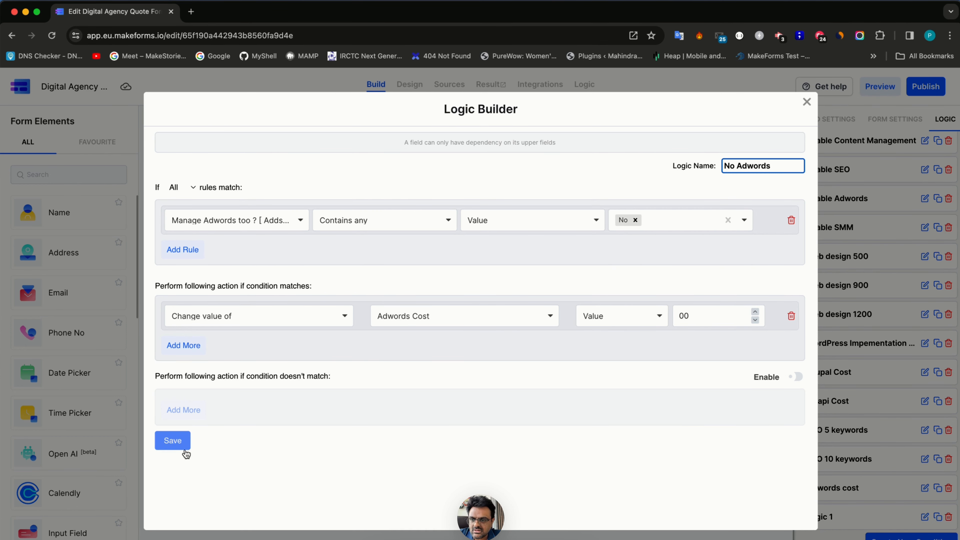
left_click(172, 441)
- In the design preview, answer No to Manage Adwords and tick Adwords under requested services
left_click(409, 84)
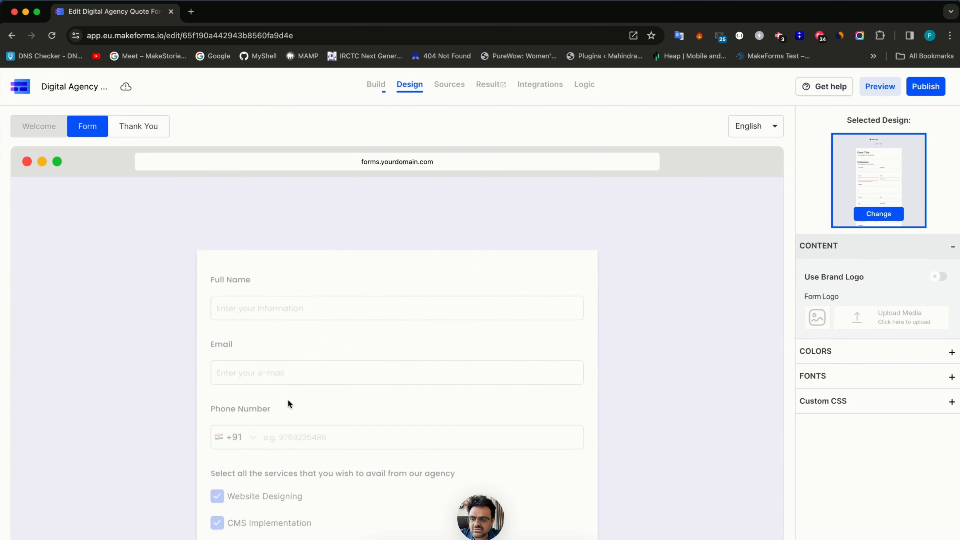
scroll(288, 399, "down", 10)
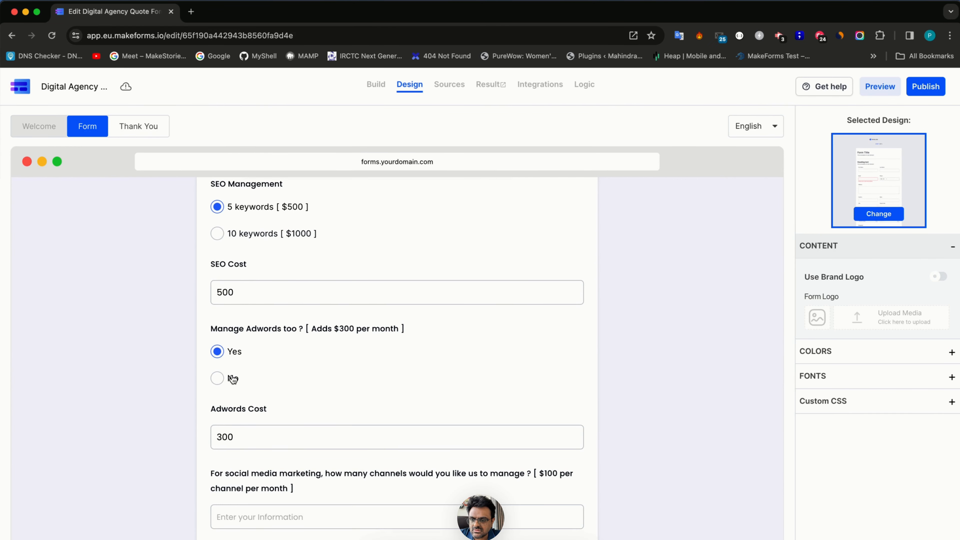
left_click(231, 369)
left_click(231, 376)
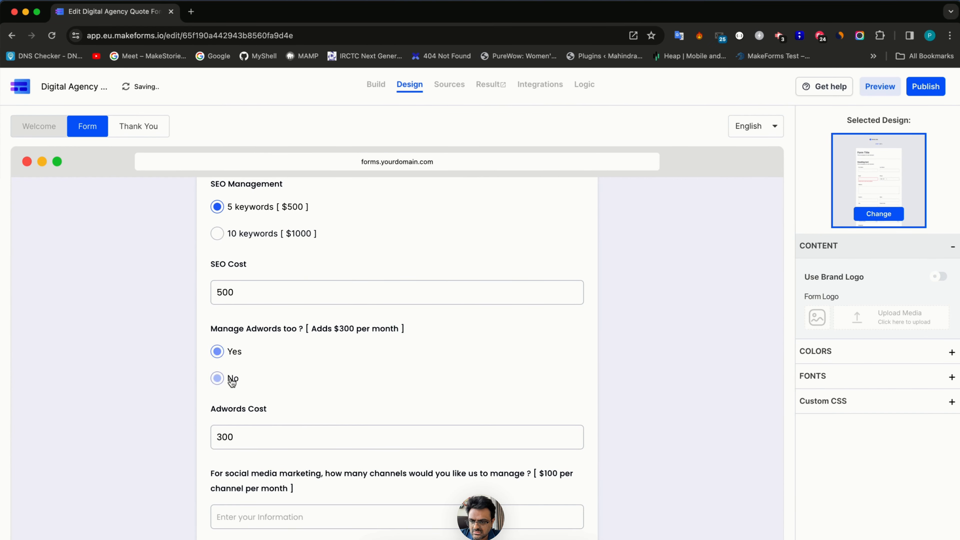
scroll(240, 267, "up", 10)
scroll(240, 266, "up", 5)
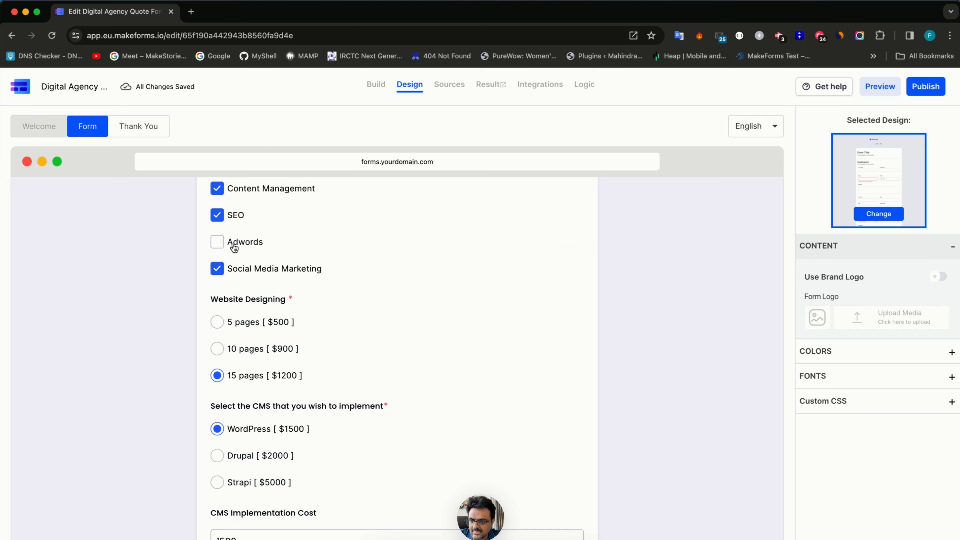
scroll(234, 247, "down", 15)
scroll(234, 313, "up", 15)
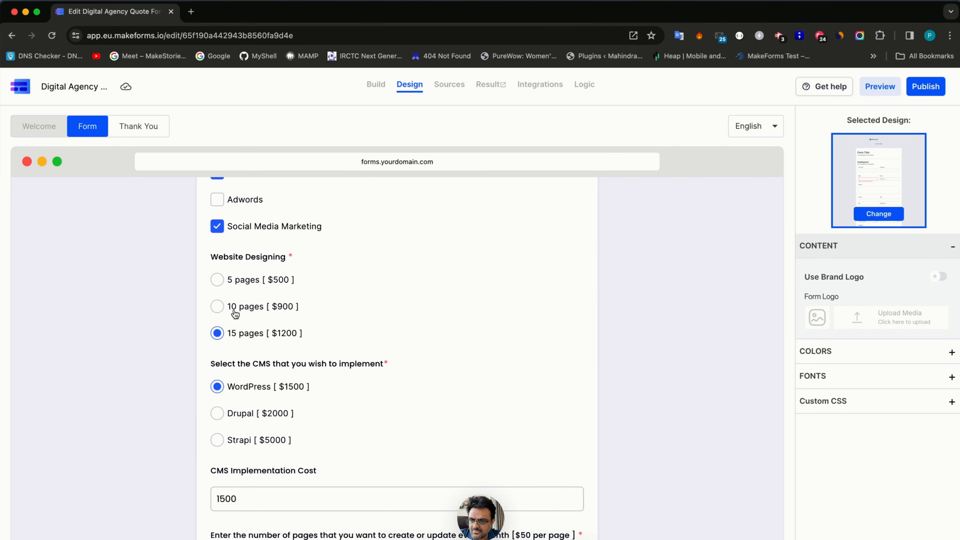
left_click(239, 315)
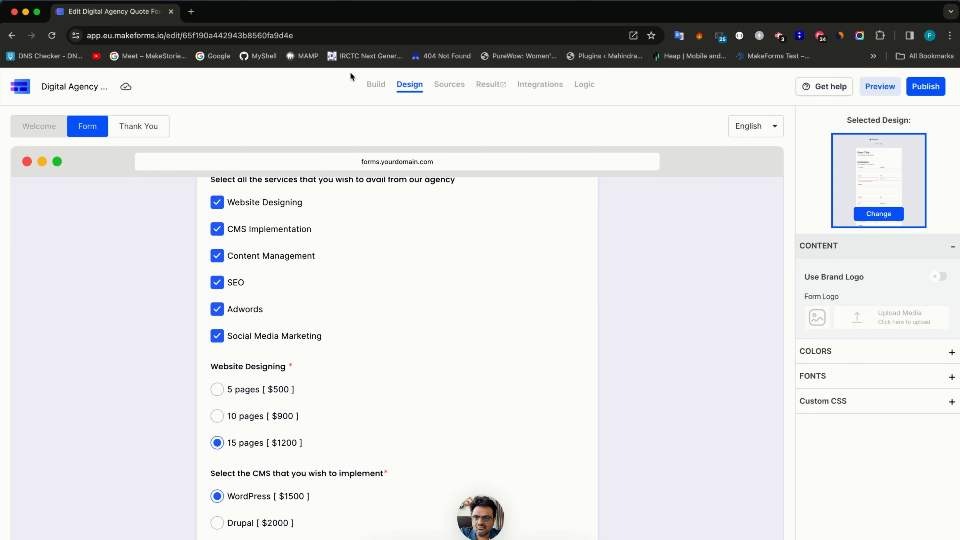
- Review the Enable Adwords logic rule without changes and check the social-media channels question
left_click(380, 93)
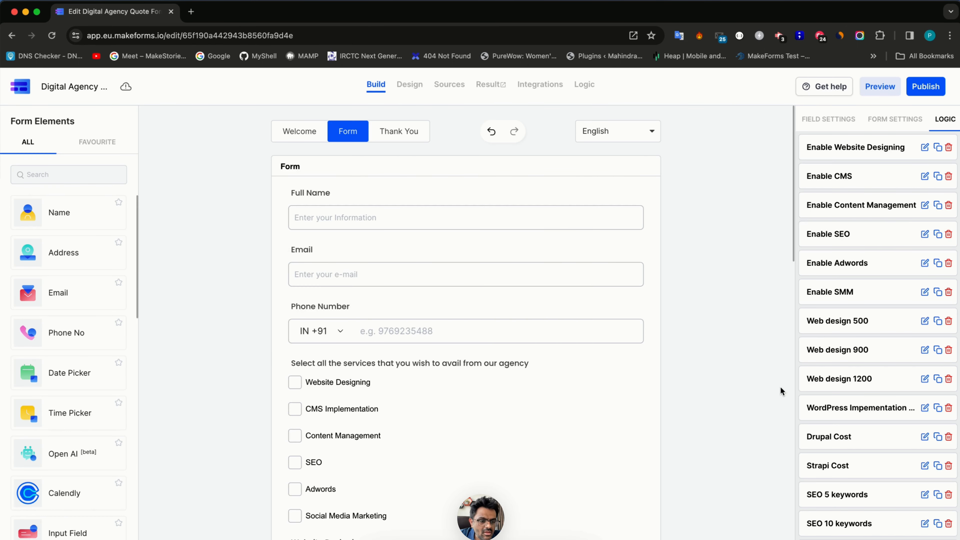
left_click(925, 263)
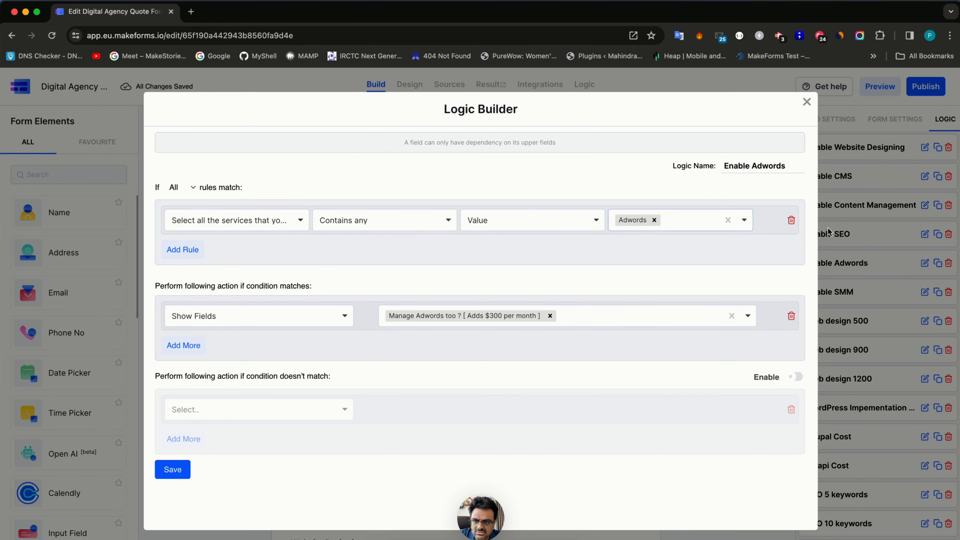
left_click(862, 240)
scroll(449, 411, "down", 8)
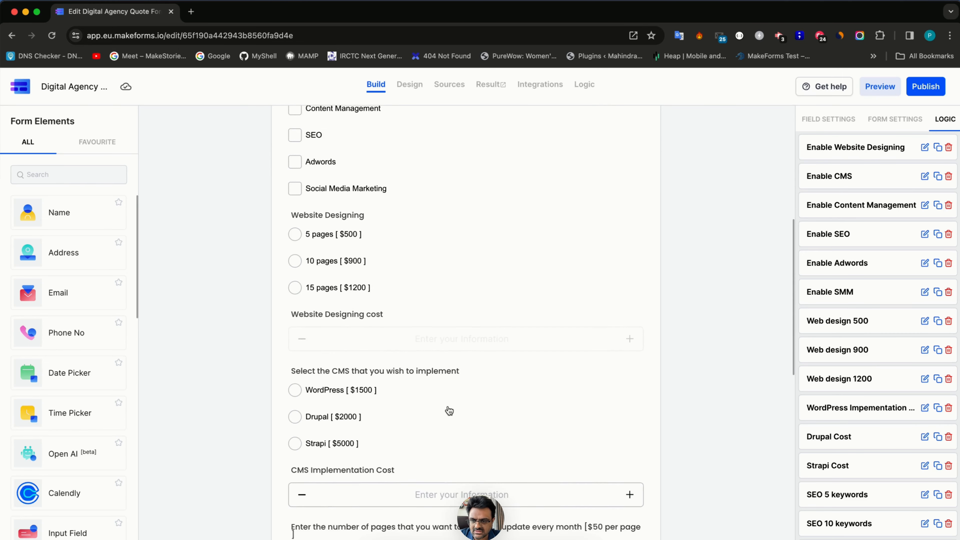
scroll(449, 411, "down", 15)
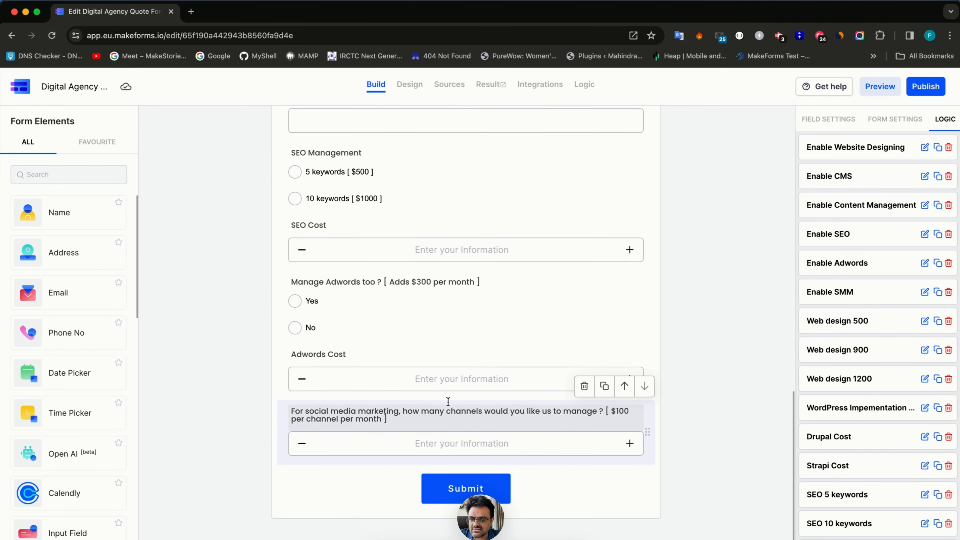
triple_click(383, 419)
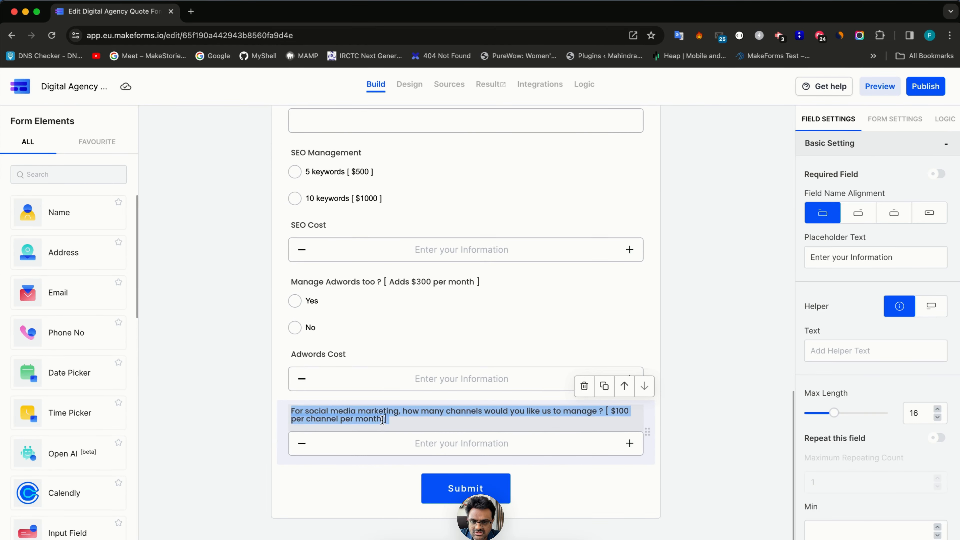
left_click(461, 427)
scroll(461, 426, "down", 1)
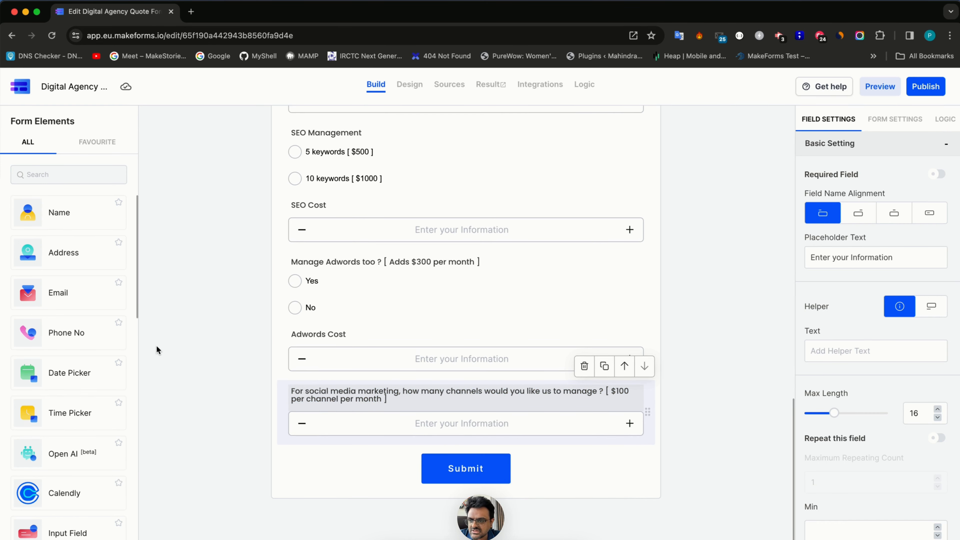
- Add a calculated field named Social Media Management Cost below the channels question
left_click(87, 183)
type("calc")
left_click_drag(65, 227, 354, 434)
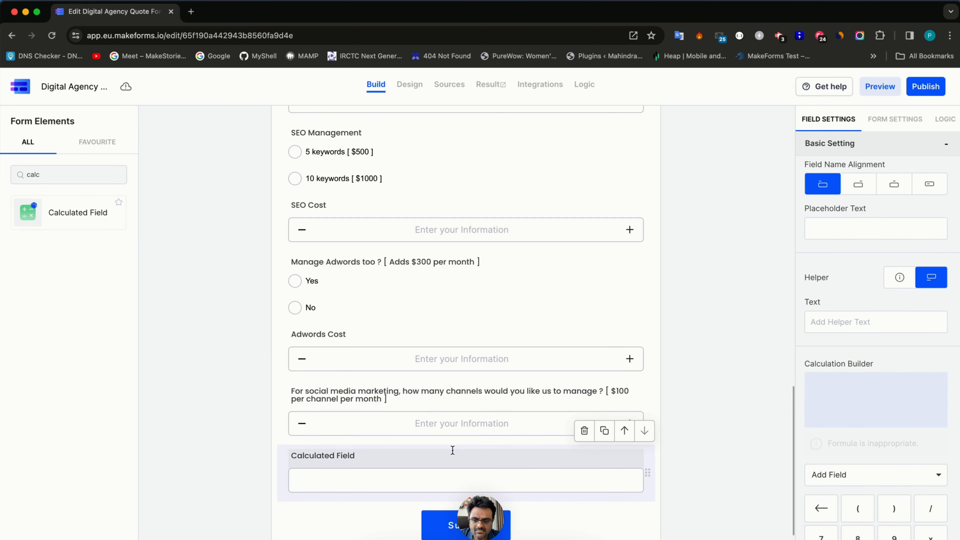
left_click_drag(291, 401, 355, 401)
type("Social Media Management Cost")
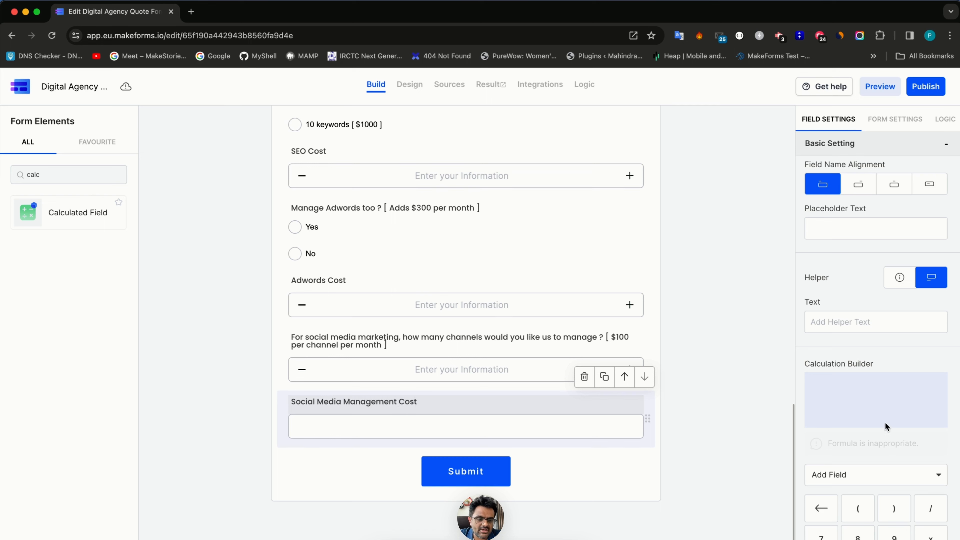
- Set the calculated field's formula to the channels answer × 100
left_click(856, 483)
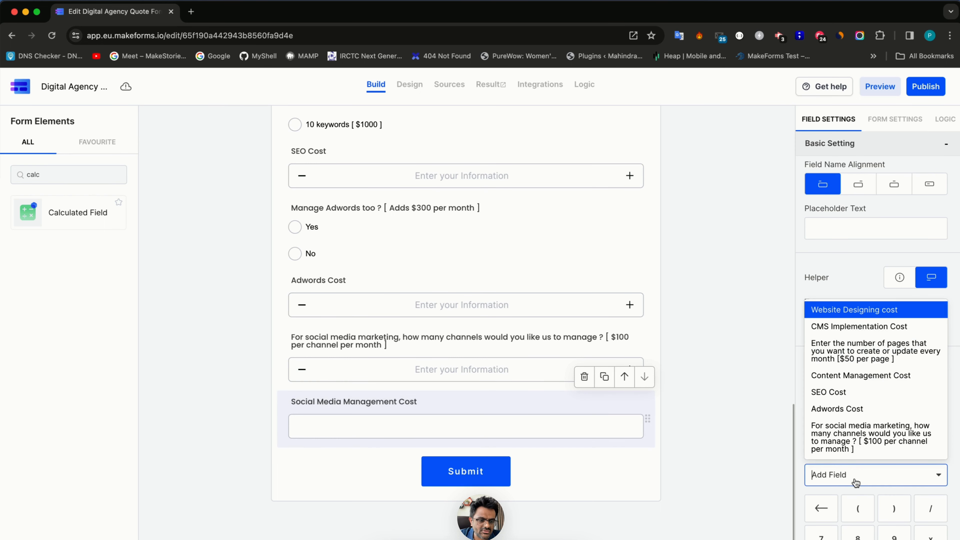
left_click(862, 438)
scroll(861, 449, "down", 5)
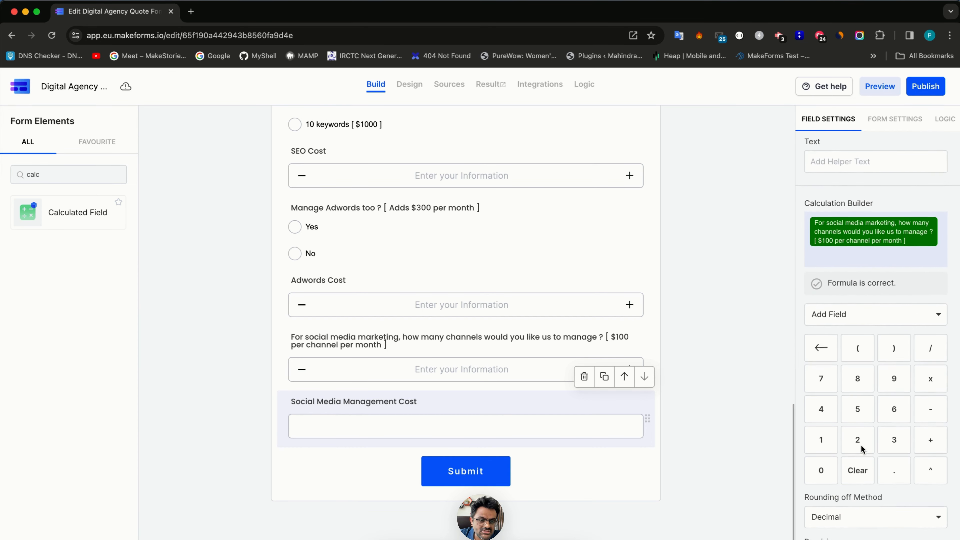
left_click(935, 378)
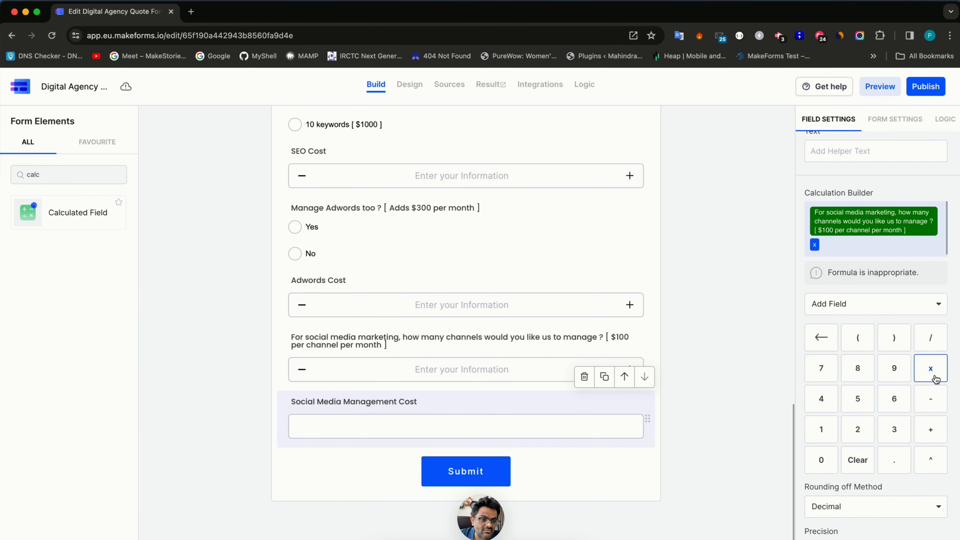
left_click(821, 428)
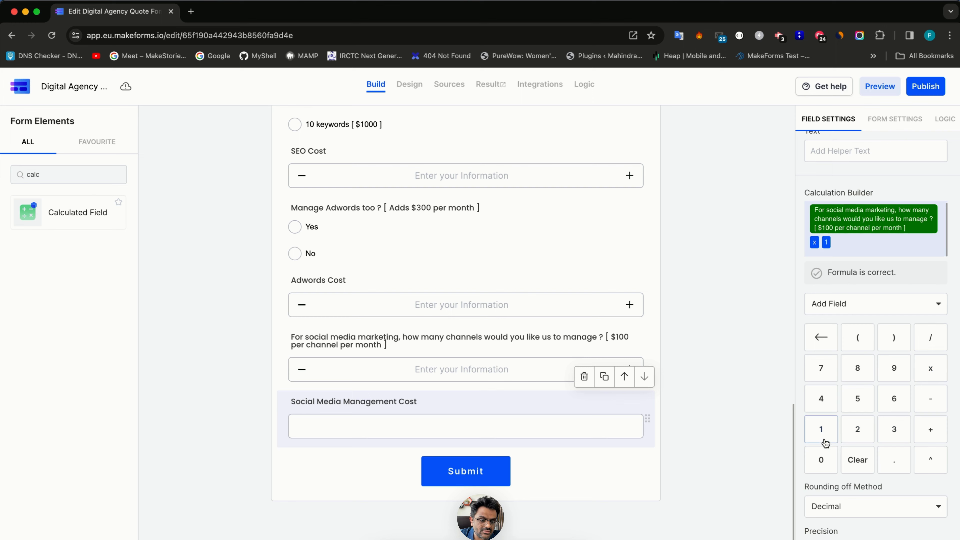
left_click(824, 459)
left_click(824, 459)
left_click(409, 85)
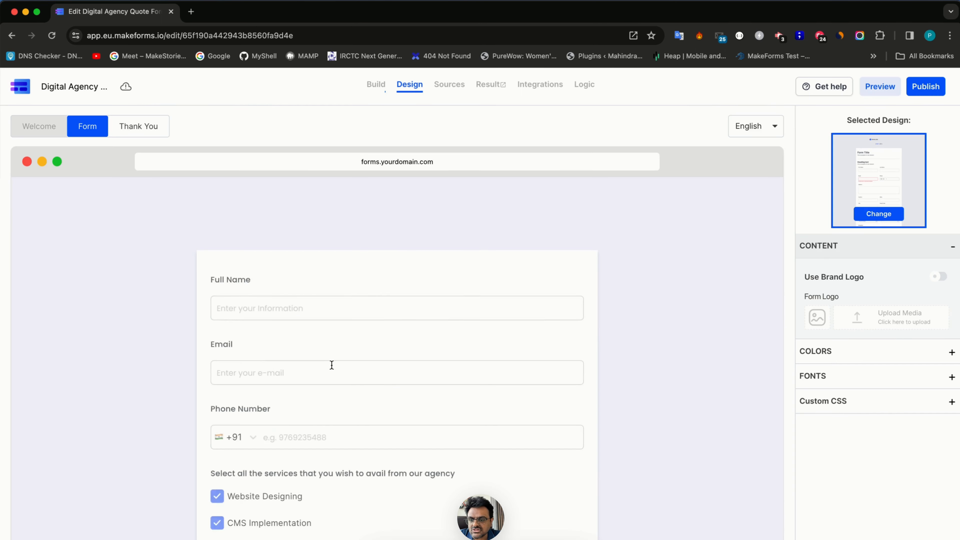
- Test the calculation in the preview by entering 5 social media channels
scroll(331, 365, "down", 15)
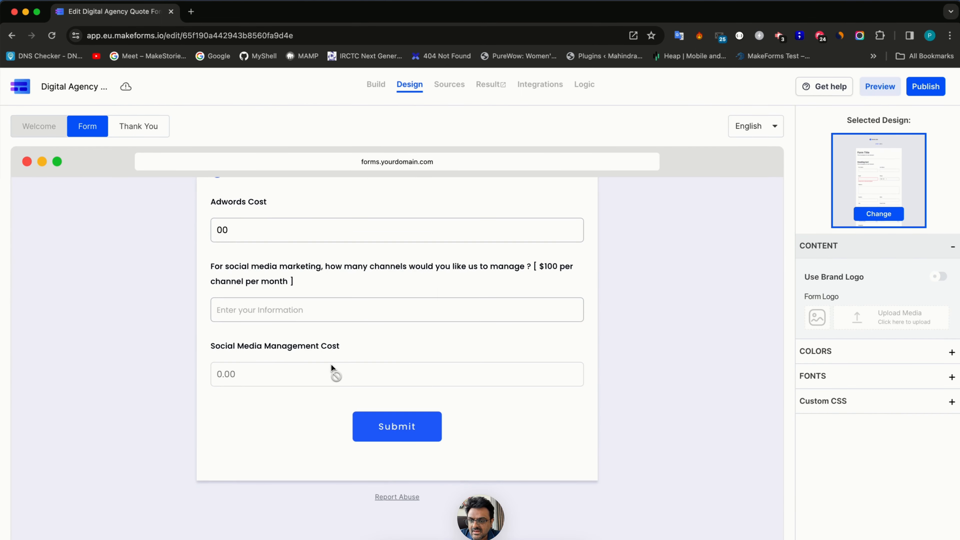
left_click(299, 310)
type("5")
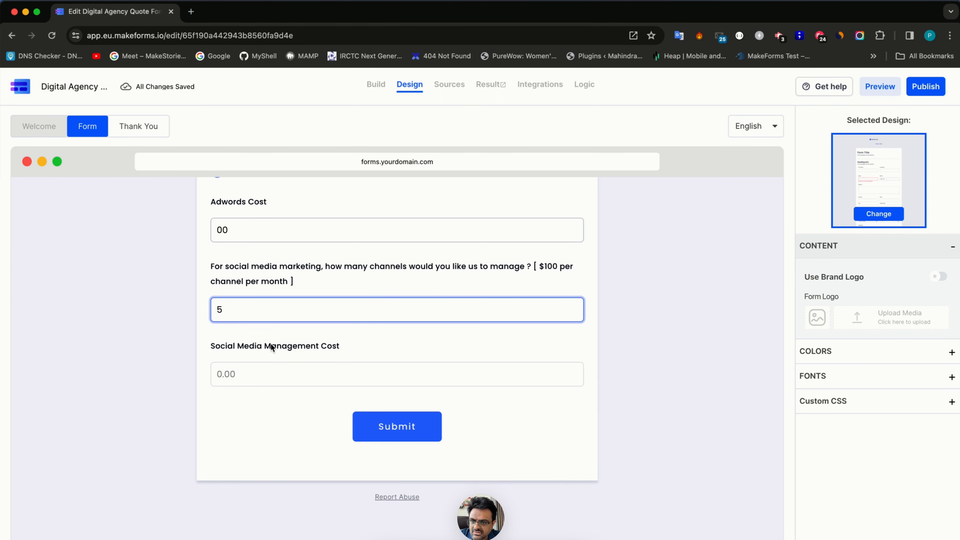
scroll(275, 254, "up", 5)
left_click(248, 404)
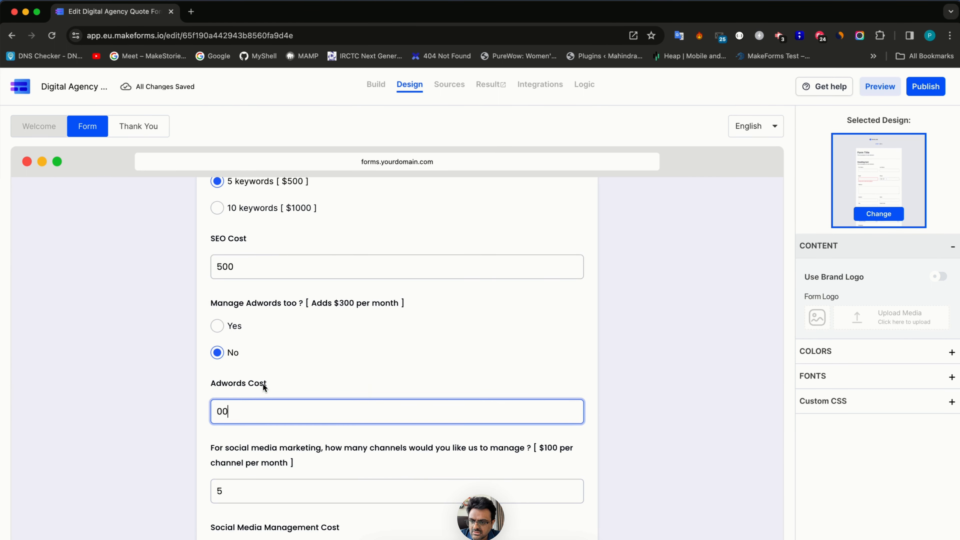
left_click(250, 499)
scroll(255, 461, "down", 5)
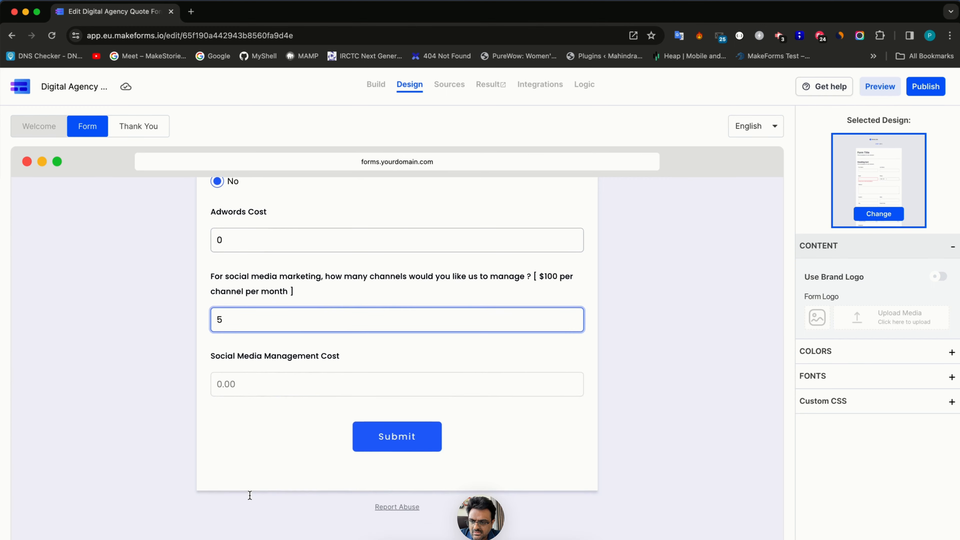
key("BackSpace")
type("5")
scroll(260, 424, "up", 15)
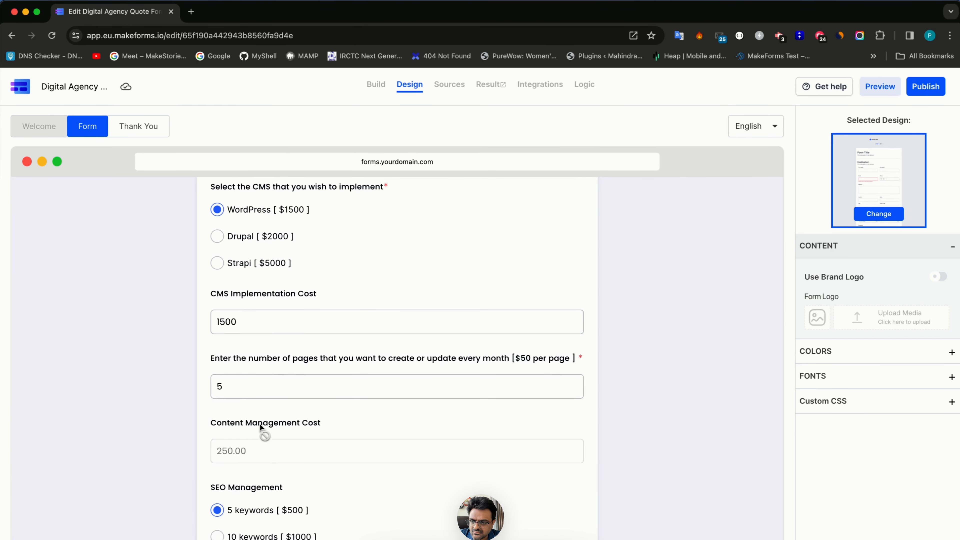
scroll(226, 308, "up", 1)
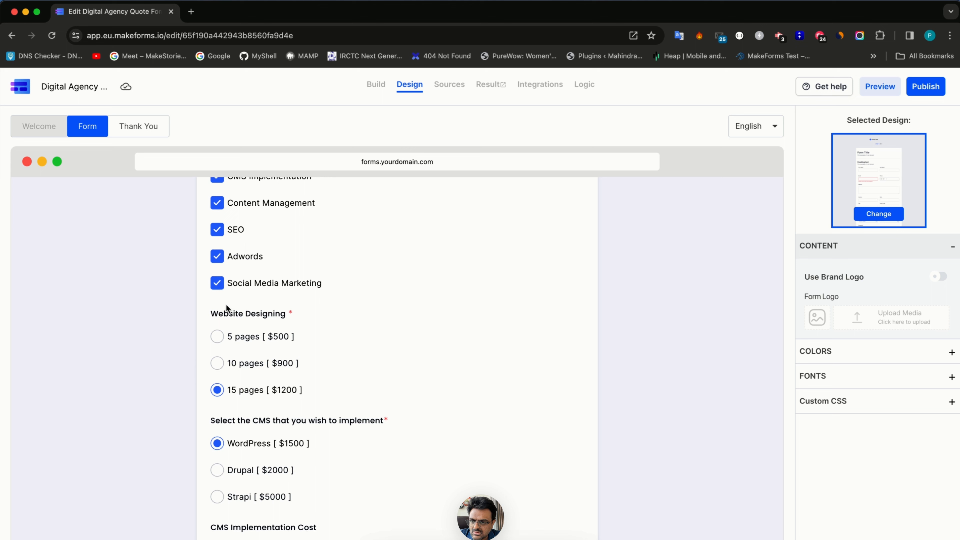
- Tick Social Media Marketing, set 1 channel, and choose 5 keywords SEO and WordPress
left_click(217, 287)
scroll(227, 340, "down", 15)
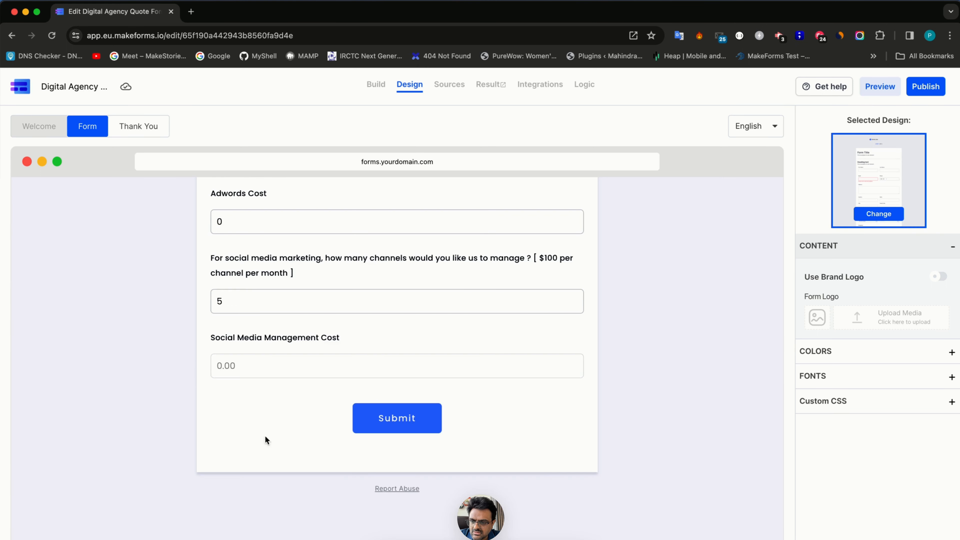
left_click(251, 297)
key("BackSpace")
type("1")
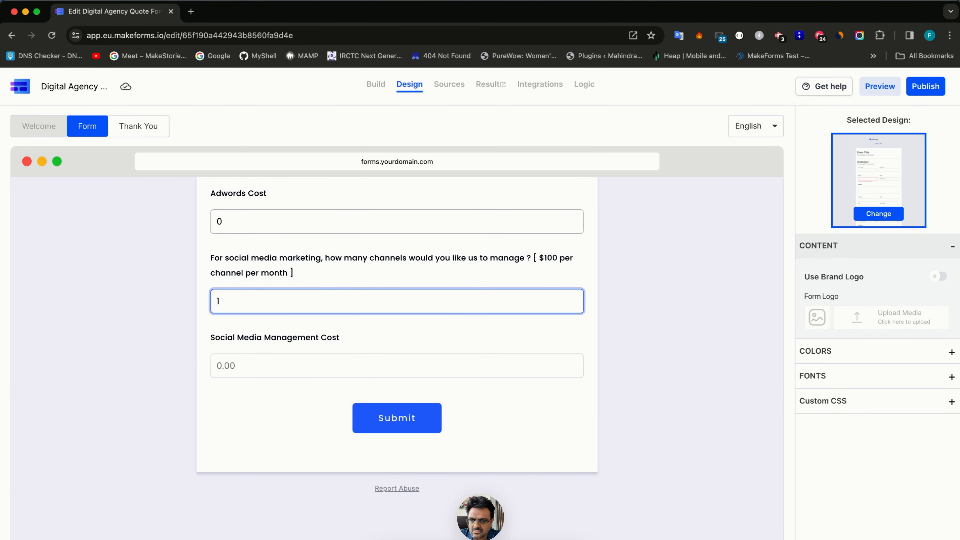
key("Tab")
scroll(307, 236, "up", 10)
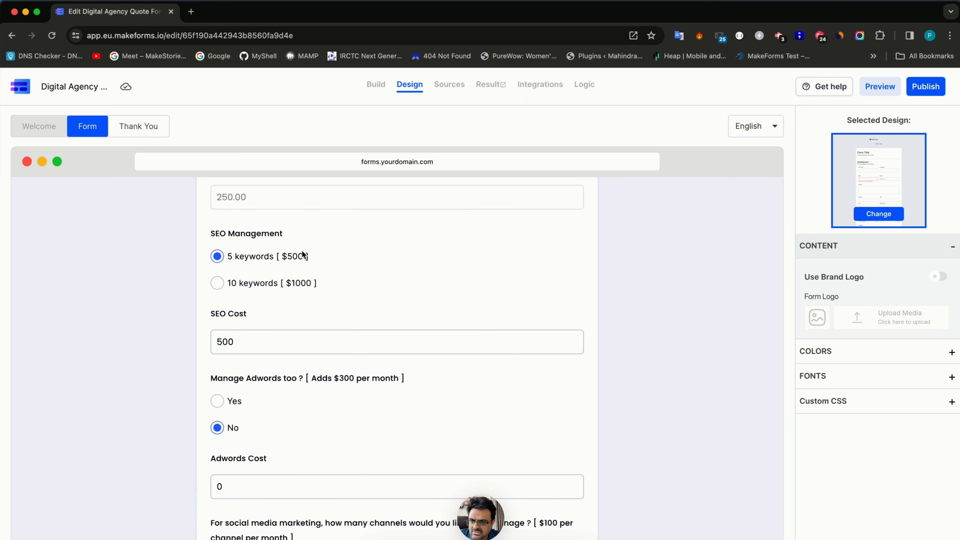
left_click(245, 260)
scroll(241, 265, "up", 6)
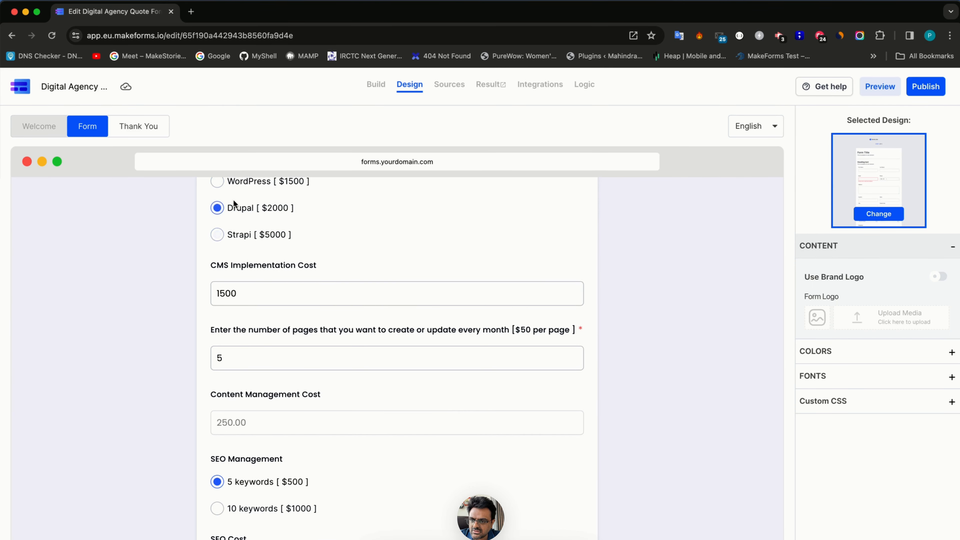
scroll(233, 200, "up", 3)
left_click(237, 286)
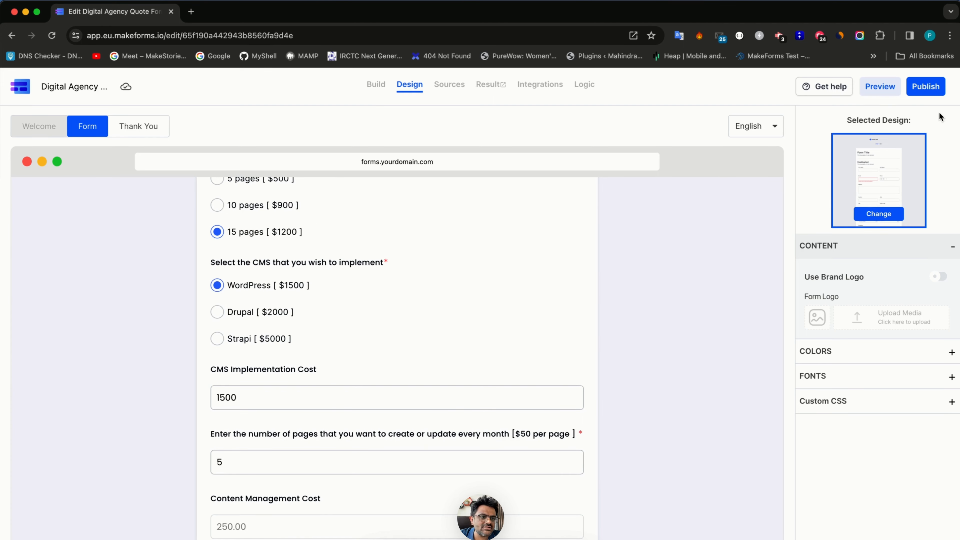
left_click(925, 86)
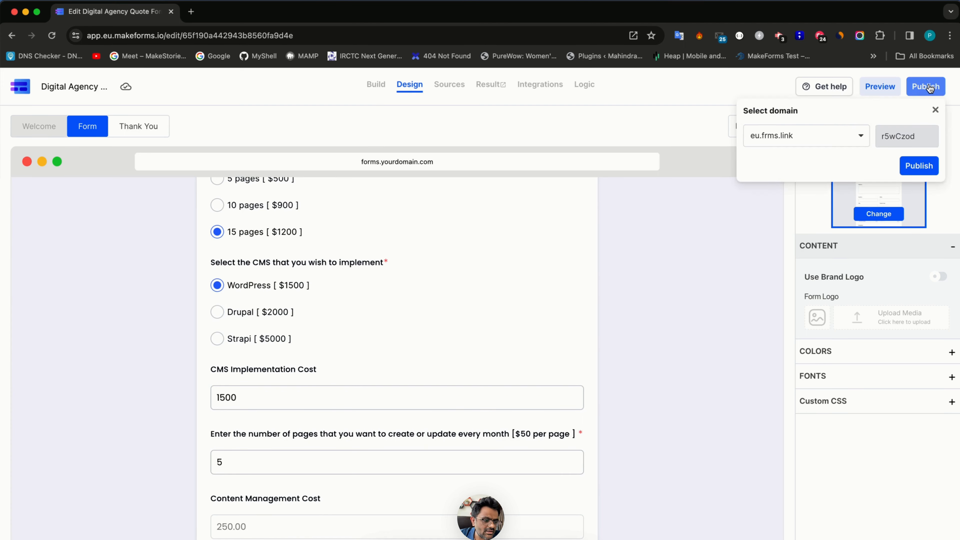
- Publish the quote form on the default eu.frms.link domain
left_click(918, 166)
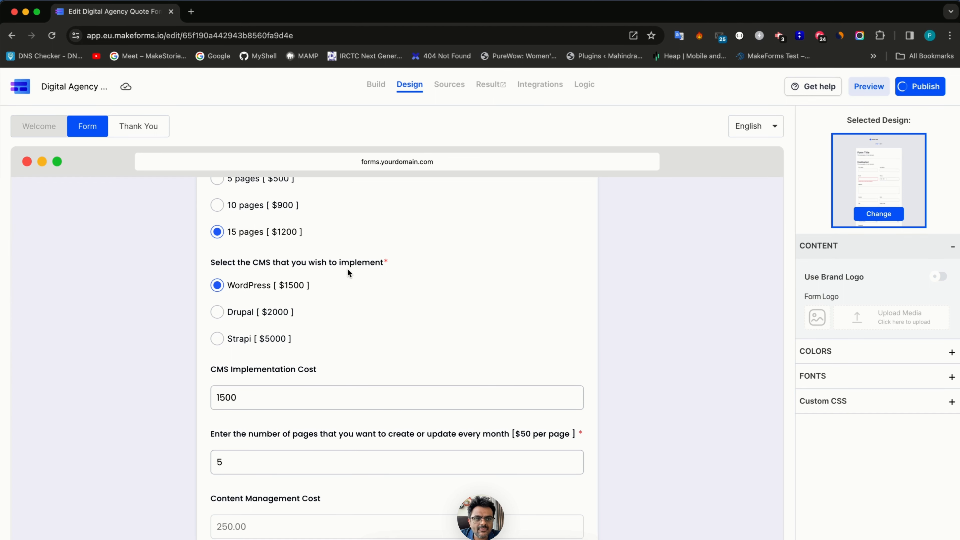
scroll(330, 220, "up", 5)
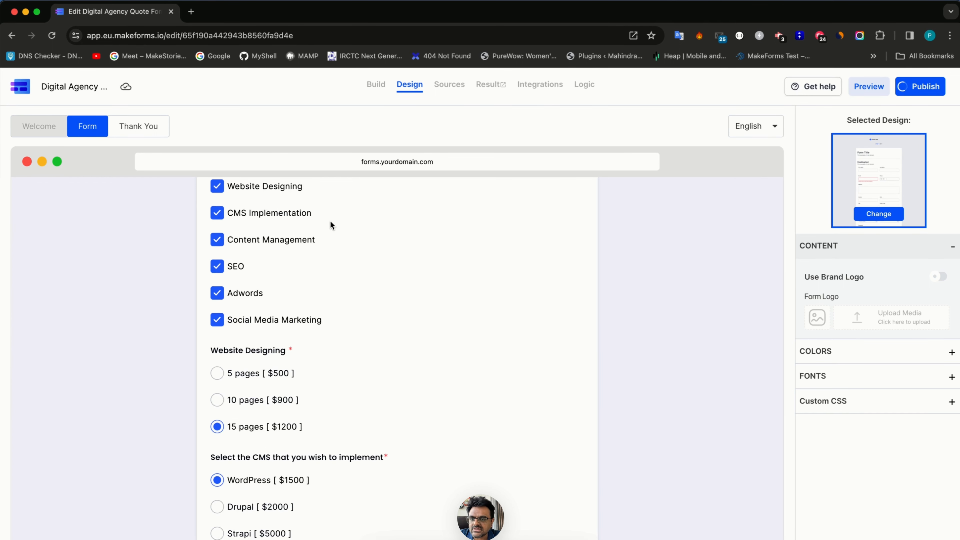
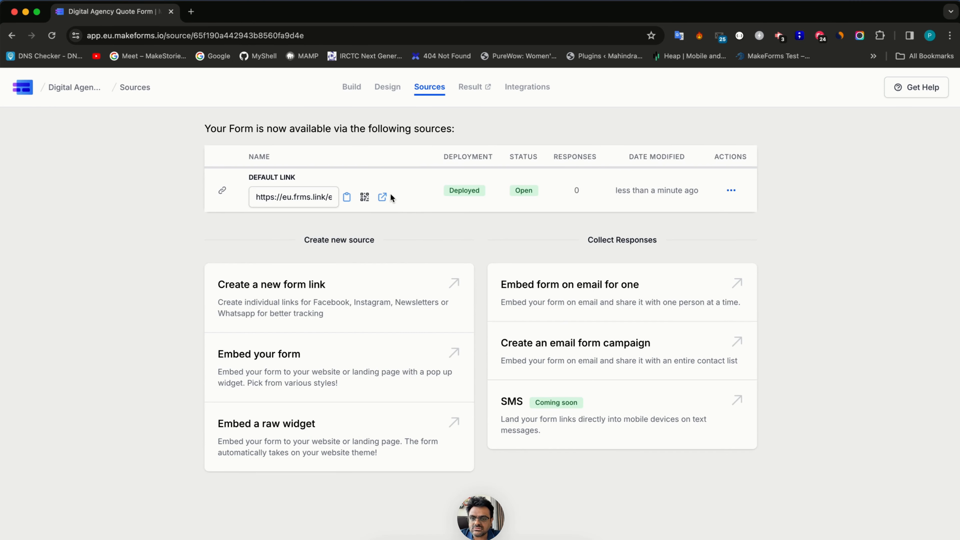
- Open the form's eu.frms.link live link in a new browser tab
left_click(382, 196)
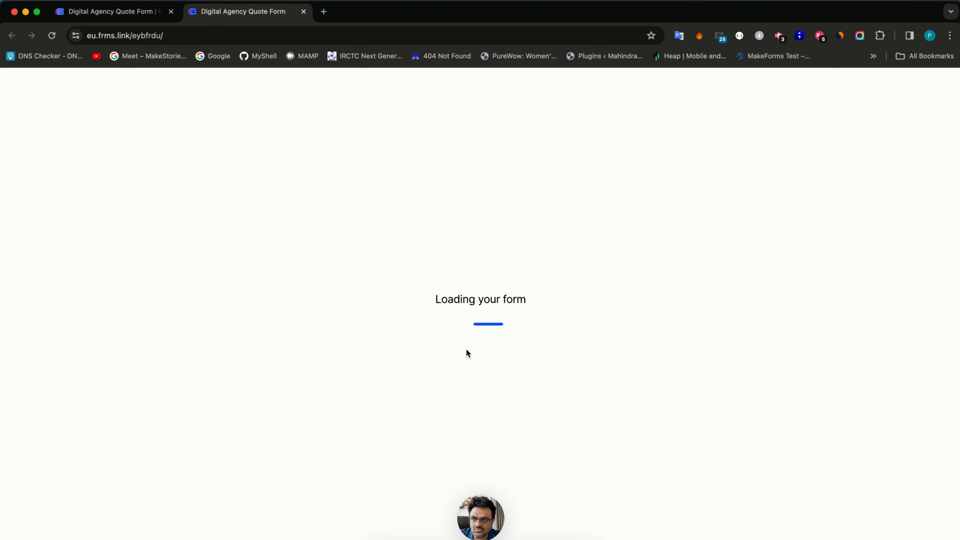
- Request Website Designing and, after trying packages, settle on 15 pages for $1200
scroll(465, 349, "down", 7)
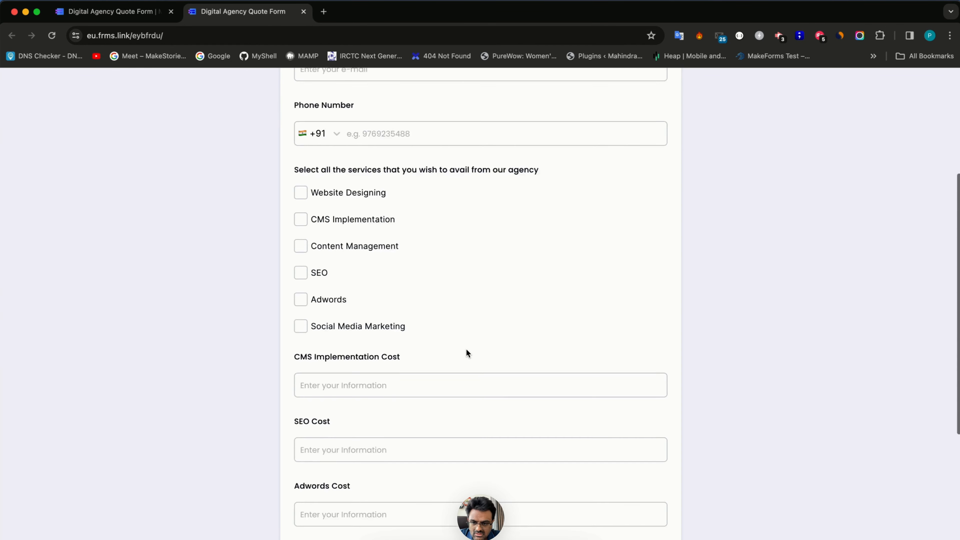
scroll(465, 353, "down", 4)
scroll(465, 354, "up", 4)
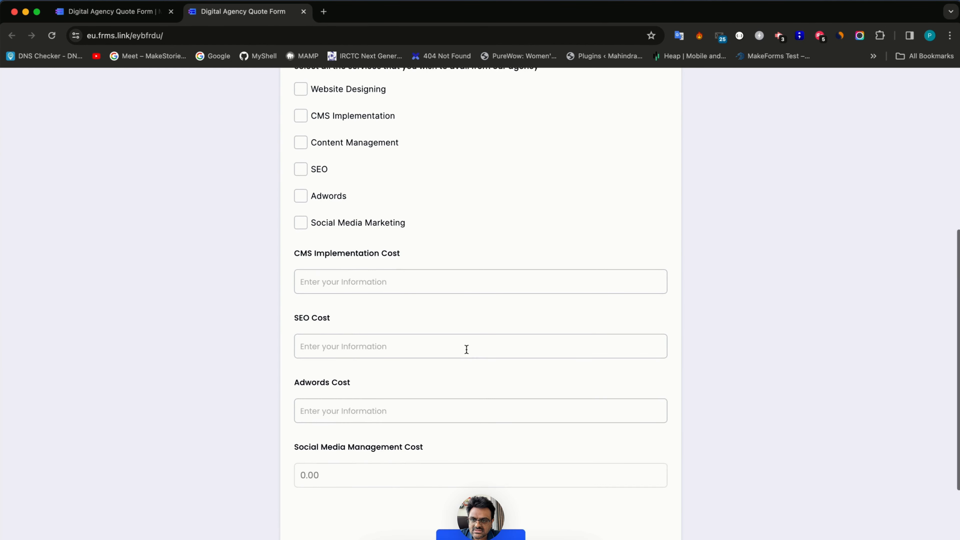
left_click(354, 123)
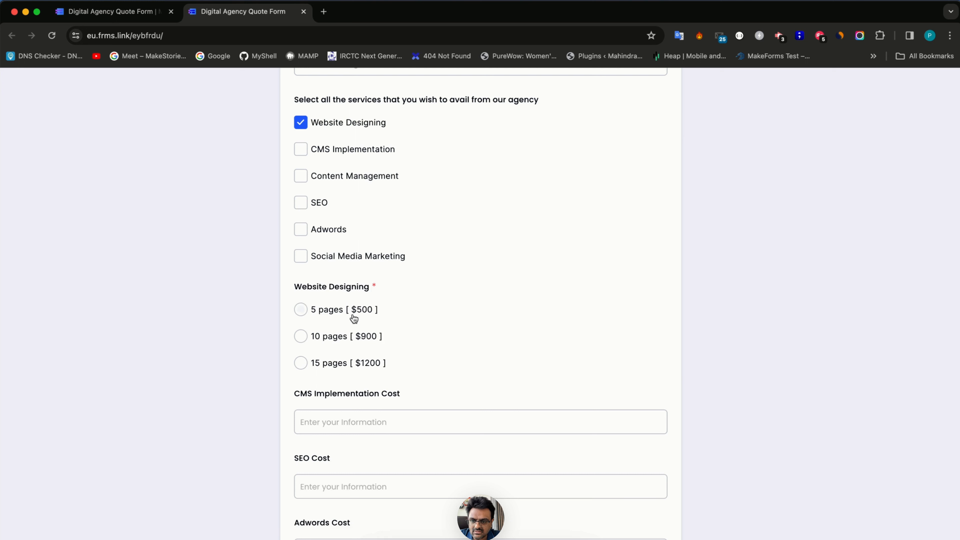
left_click(351, 338)
left_click(349, 364)
left_click(349, 311)
left_click(349, 341)
left_click(350, 362)
left_click(354, 310)
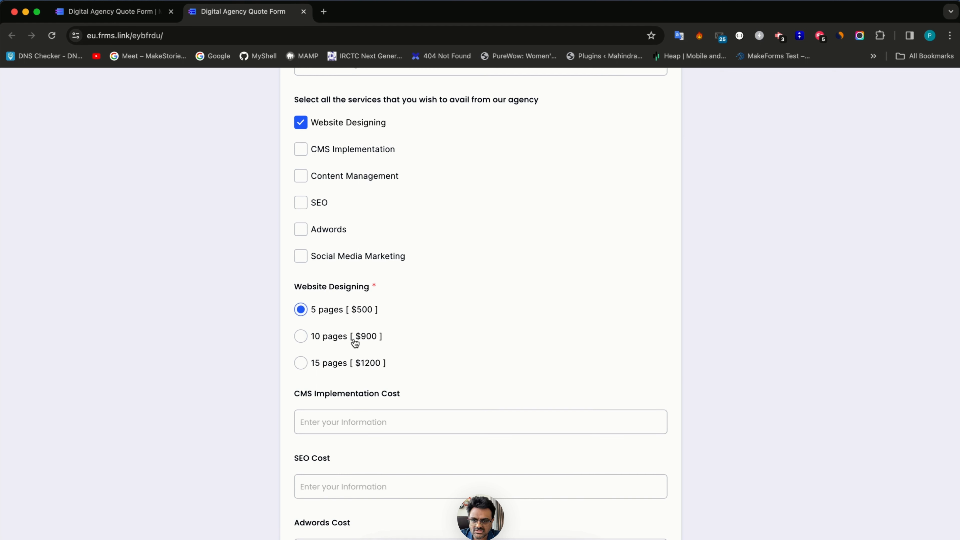
left_click(354, 342)
left_click(358, 364)
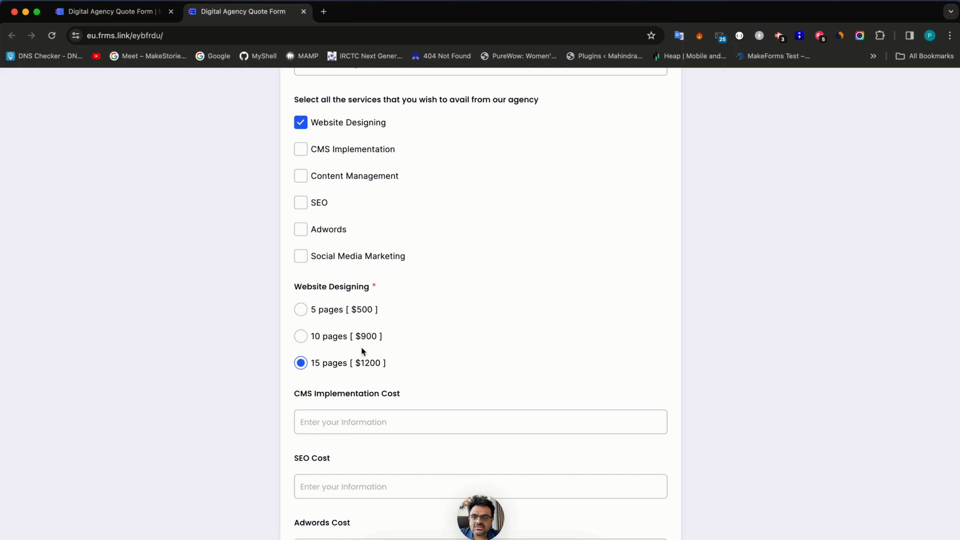
- Request CMS Implementation with Strapi and Content Management with 5 pages per month
scroll(365, 196, "down", 1)
left_click(361, 134)
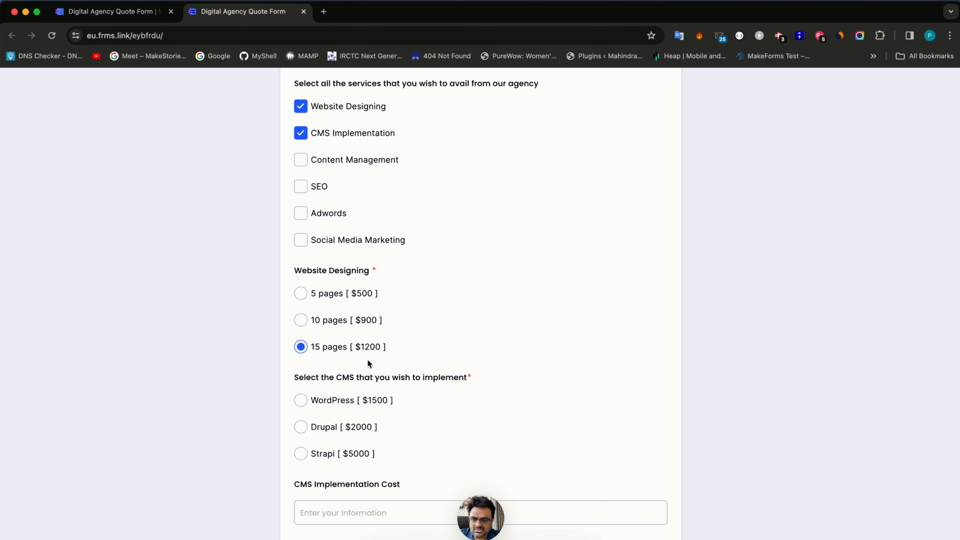
left_click(349, 404)
left_click(342, 427)
left_click(343, 454)
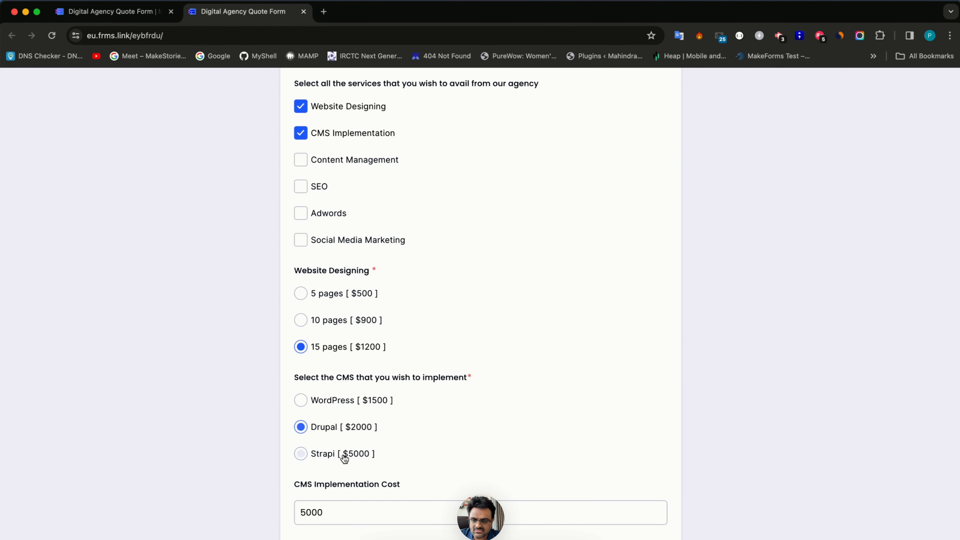
left_click(341, 170)
scroll(328, 345, "down", 5)
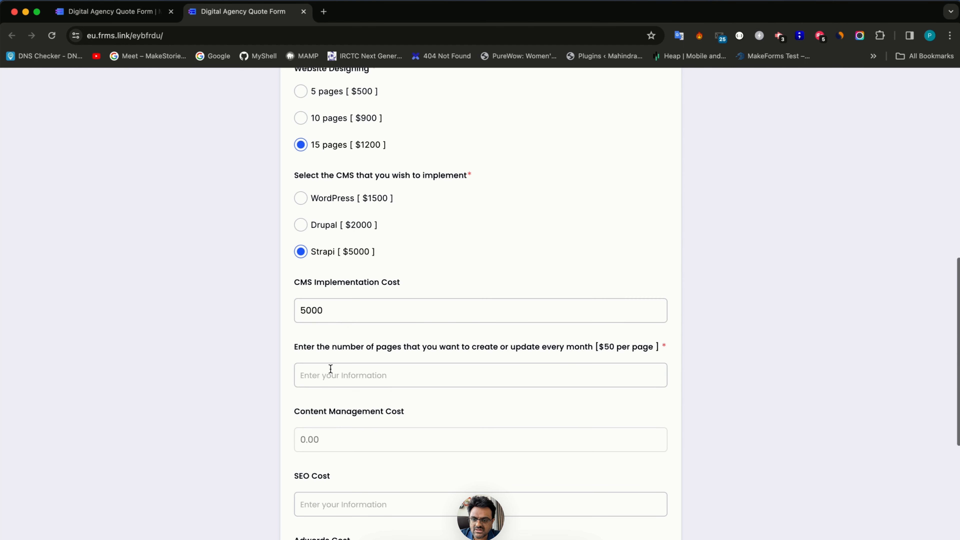
left_click(337, 374)
type("5")
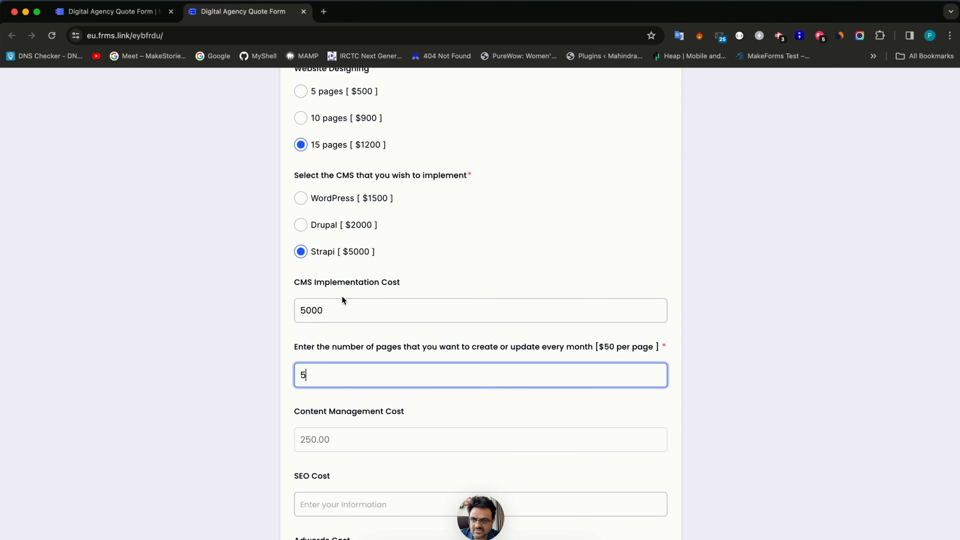
- Add SEO with the 10 keywords package and answer No to managing Adwords
scroll(342, 300, "up", 4)
left_click(316, 122)
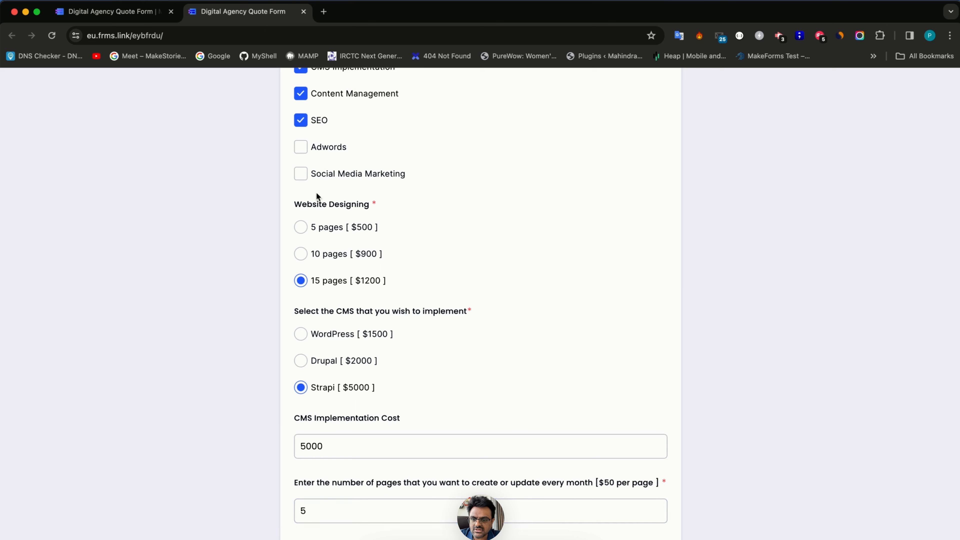
scroll(318, 227, "down", 8)
left_click(328, 325)
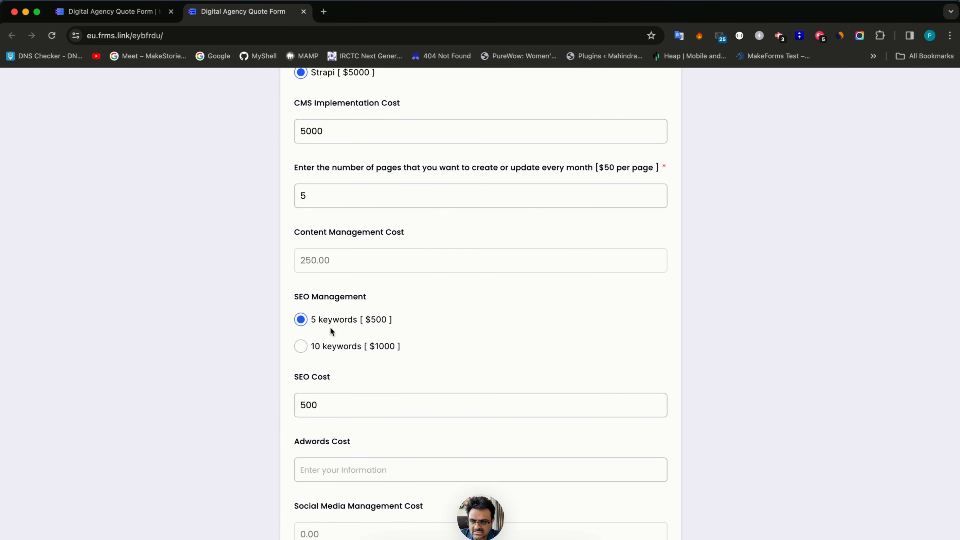
left_click(330, 351)
scroll(330, 350, "up", 5)
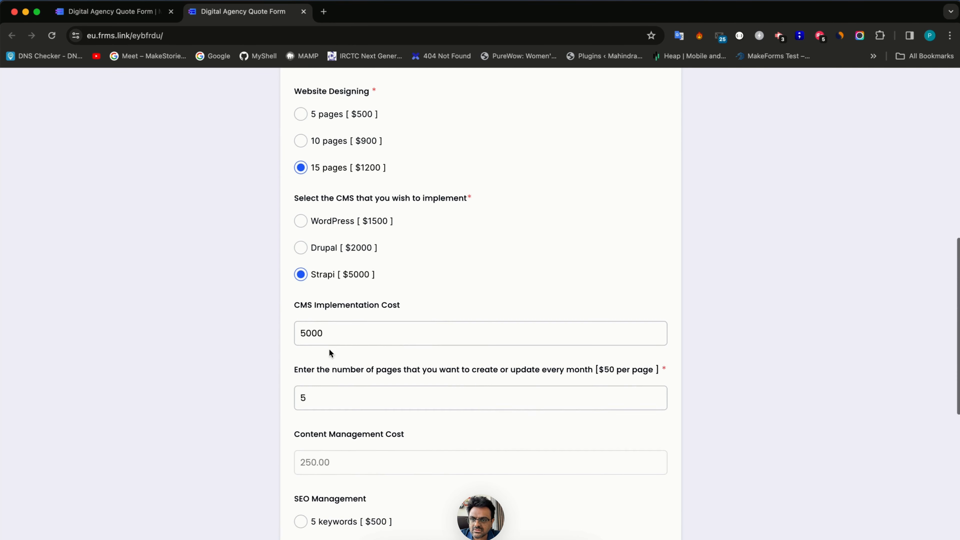
scroll(329, 349, "up", 2)
scroll(332, 251, "down", 14)
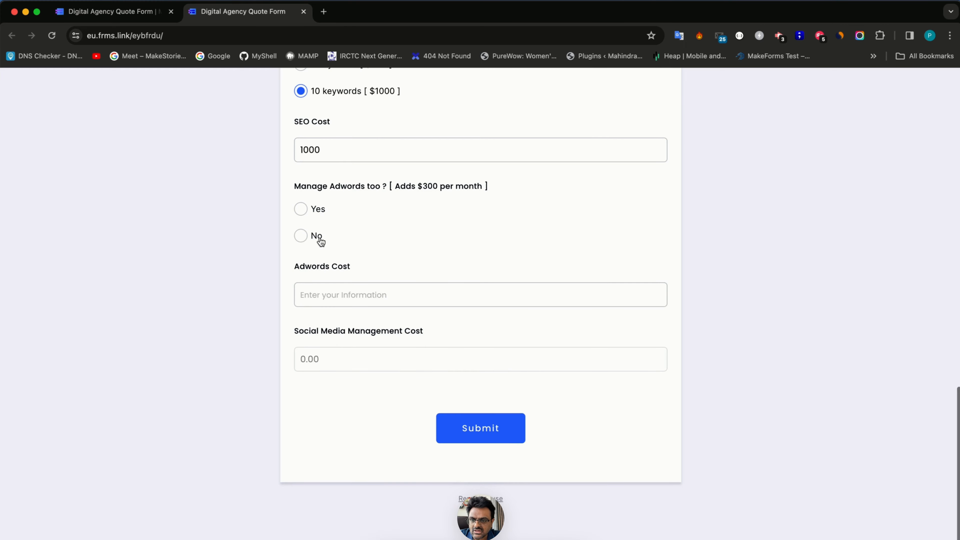
left_click(307, 210)
left_click(309, 238)
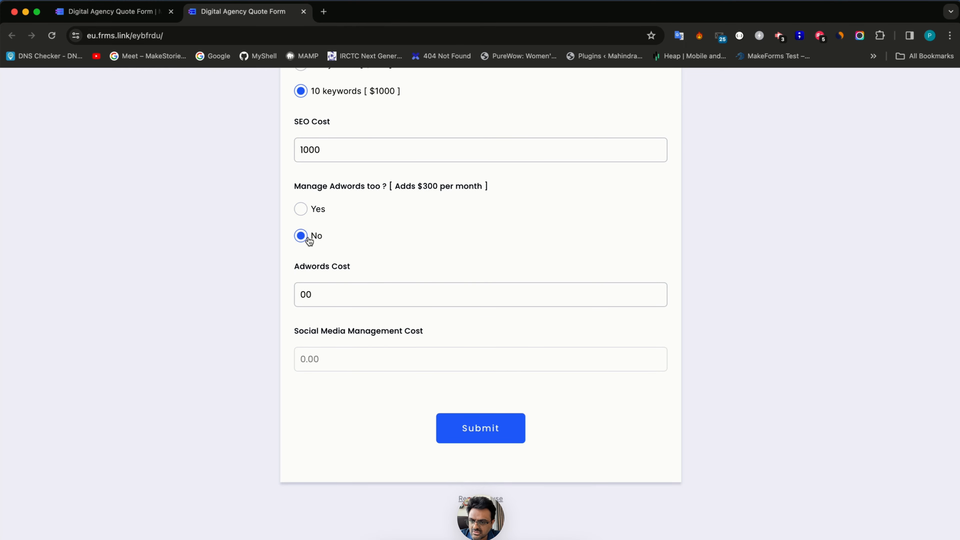
- Request Social Media Marketing with 4 channels, then return to the form builder
scroll(330, 262, "up", 15)
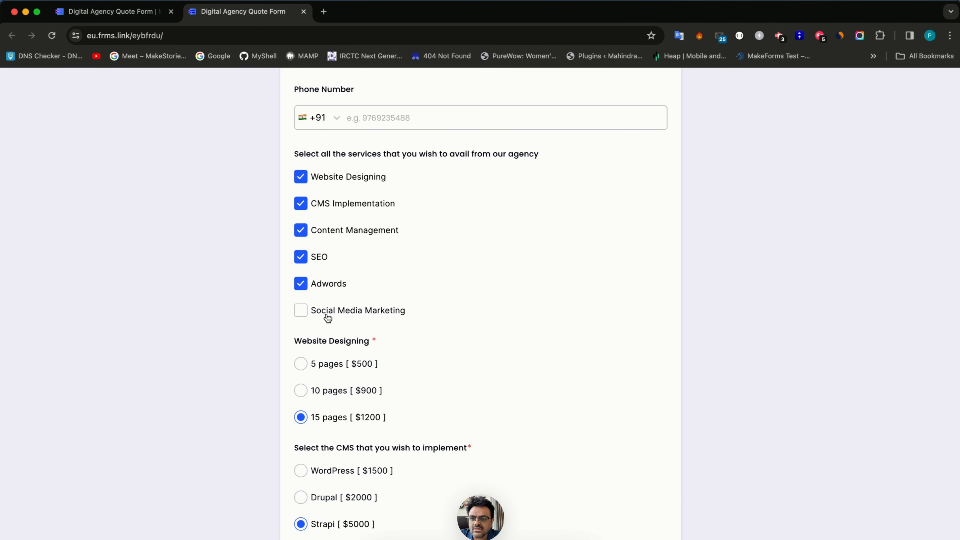
left_click(327, 317)
scroll(346, 396, "down", 15)
left_click(350, 373)
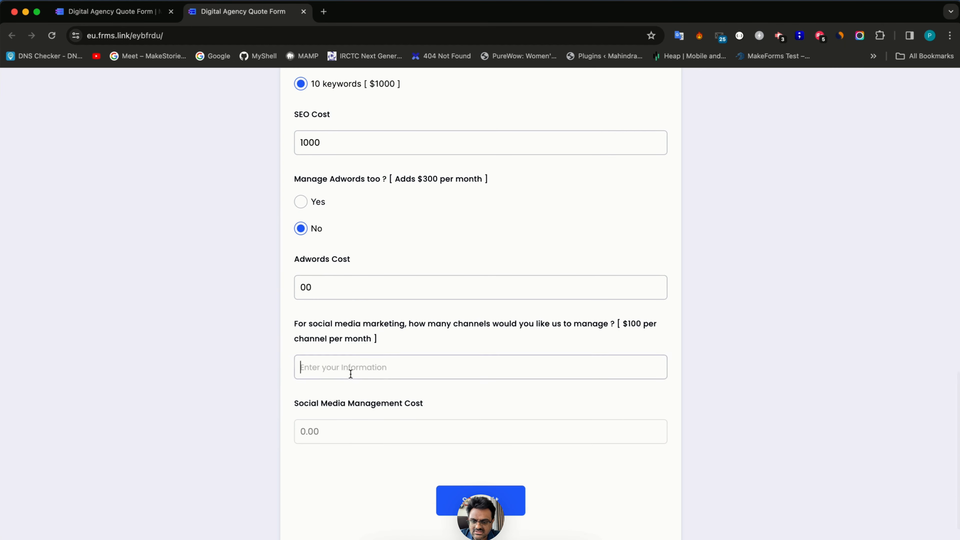
type("4")
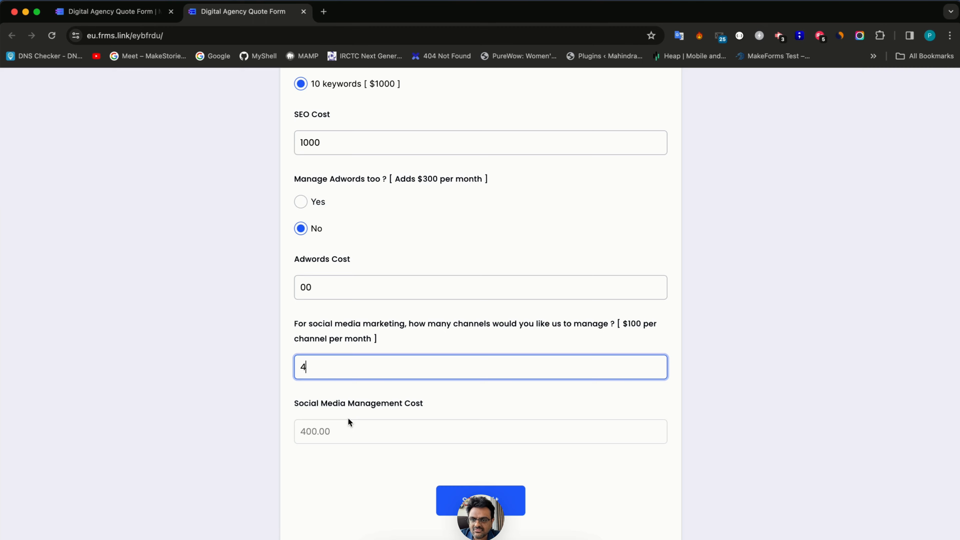
key("ctrl+shift+Tab")
left_click(351, 85)
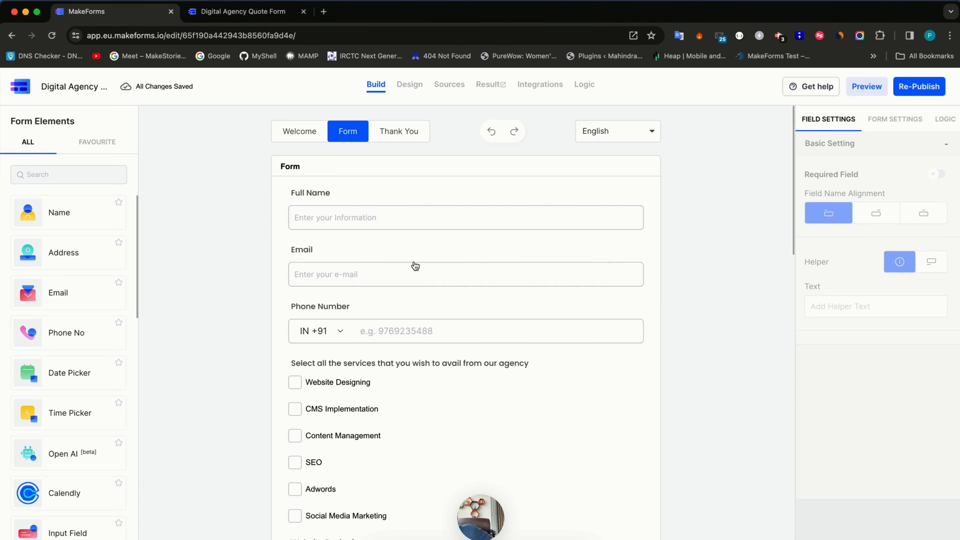
left_click(409, 85)
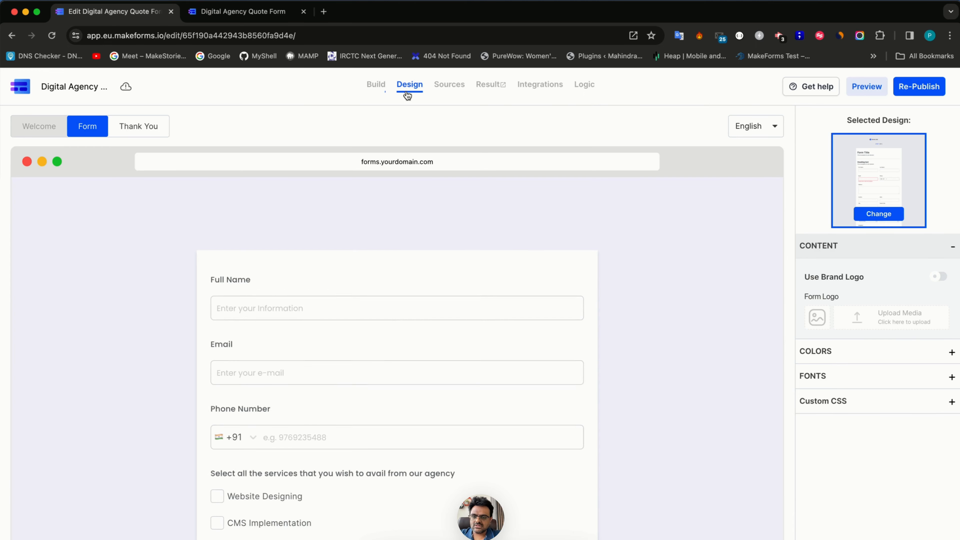
scroll(380, 385, "down", 7)
scroll(380, 385, "down", 6)
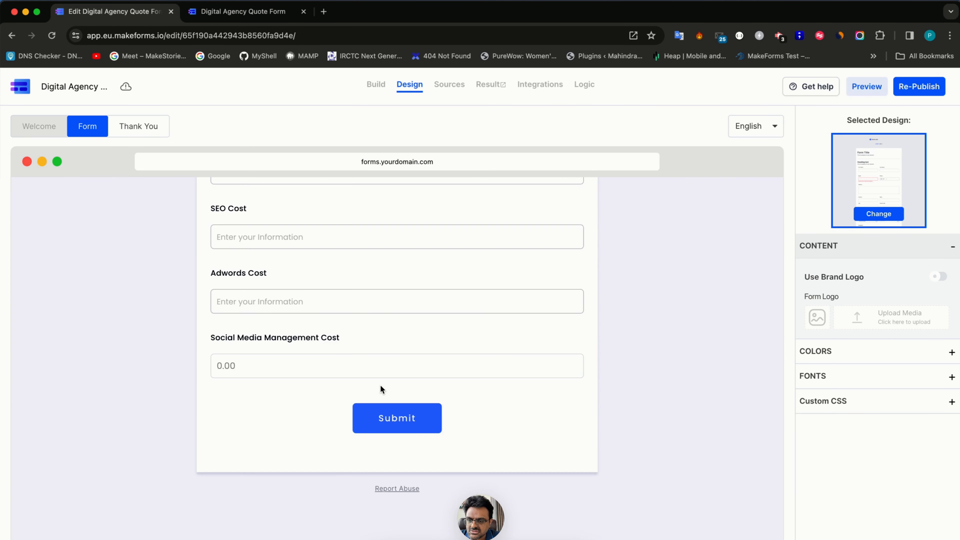
scroll(381, 385, "up", 3)
left_click(252, 214)
scroll(306, 488, "down", 5)
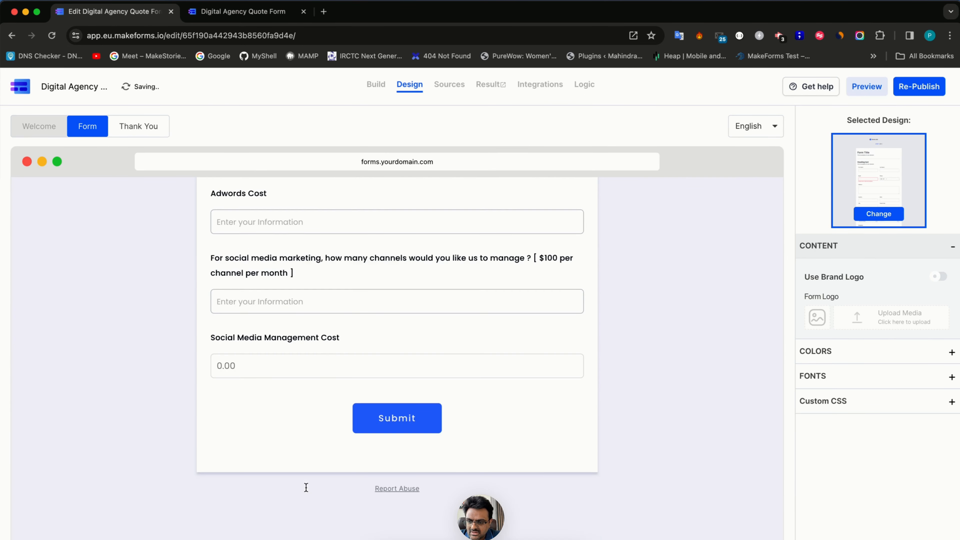
left_click(246, 301)
type("4")
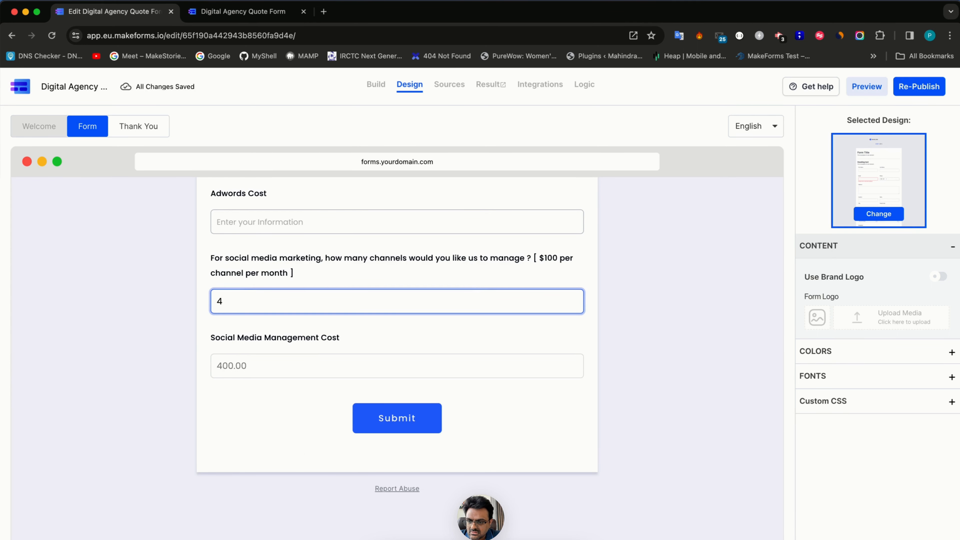
scroll(246, 299, "up", 1)
scroll(248, 269, "up", 5)
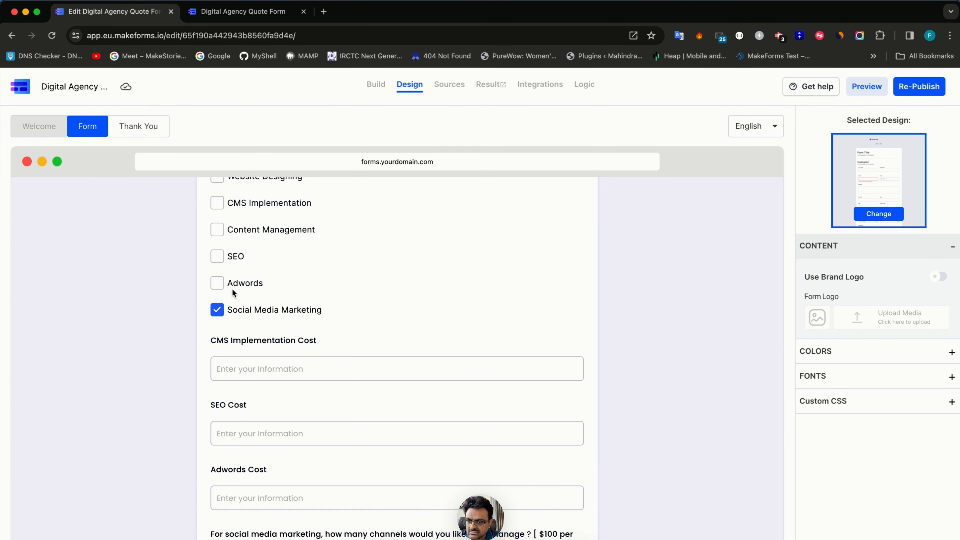
left_click(232, 290)
scroll(234, 322, "down", 8)
scroll(232, 219, "up", 2)
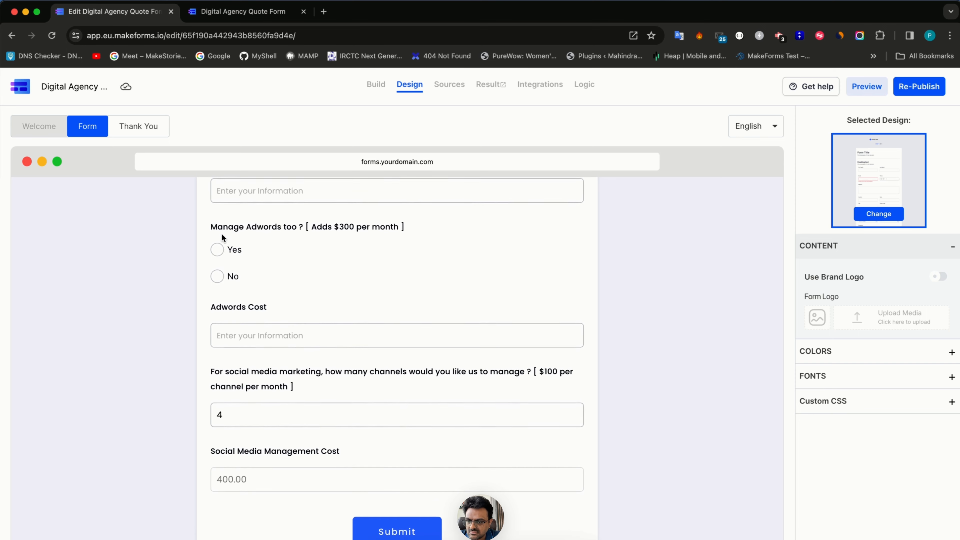
left_click(219, 251)
scroll(251, 353, "up", 5)
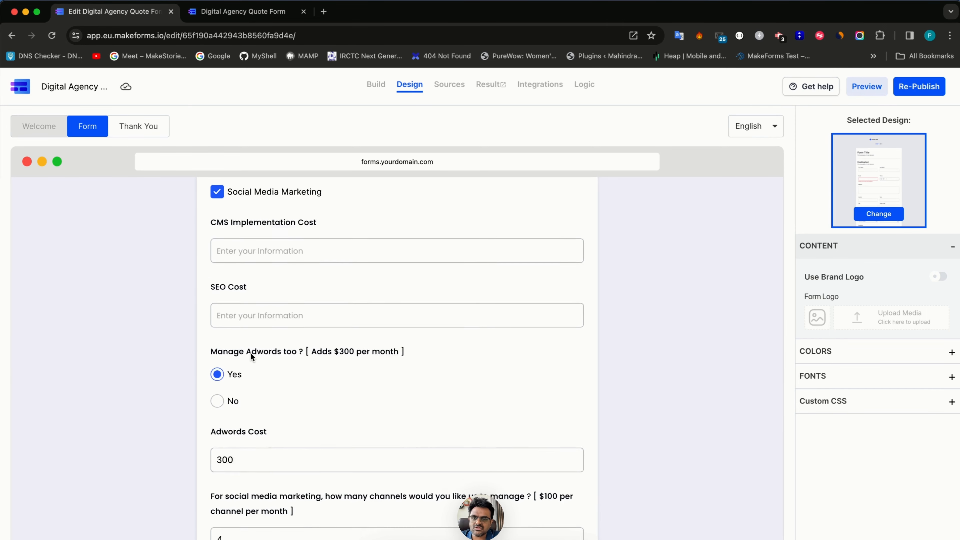
left_click(379, 84)
scroll(456, 307, "down", 15)
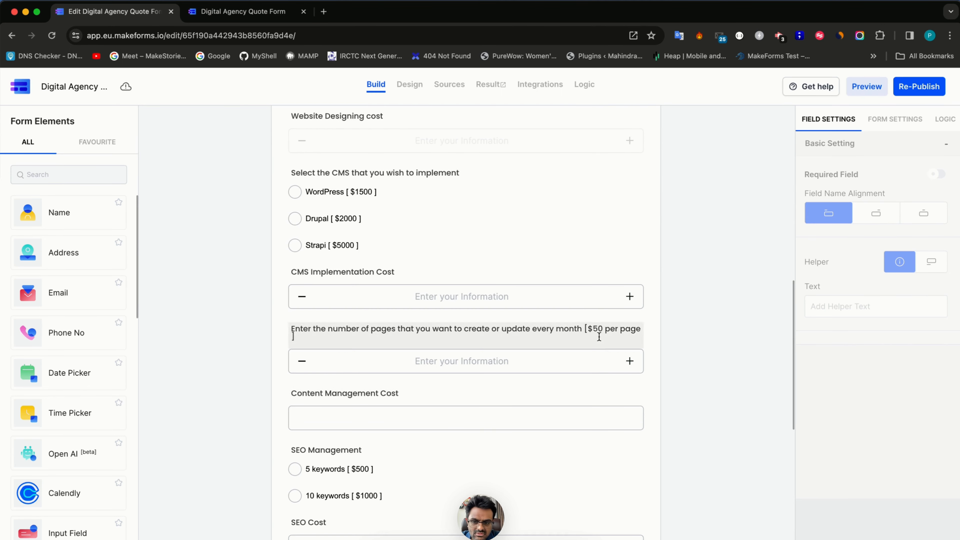
- Review the Website Designing, CMS and Content Management logic rules, leaving them unchanged
left_click(942, 119)
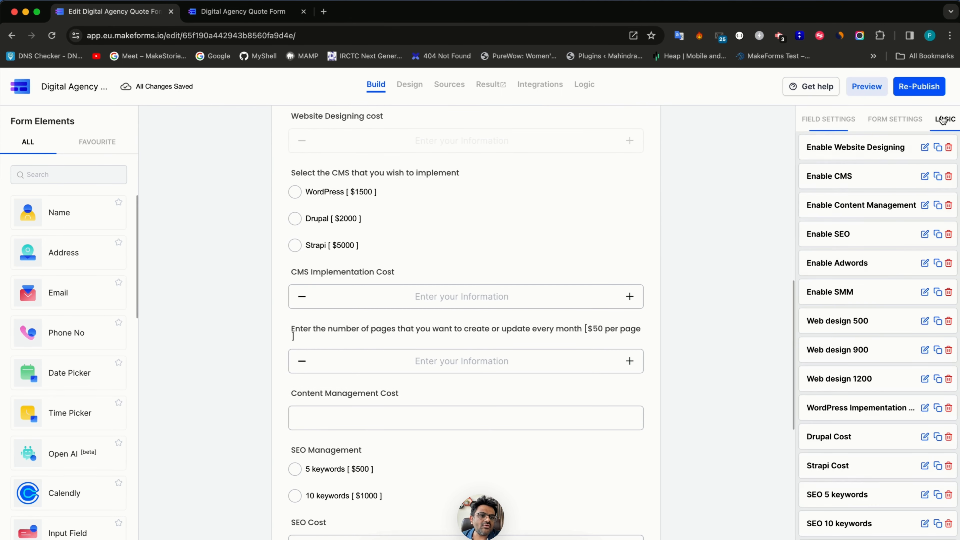
left_click(924, 149)
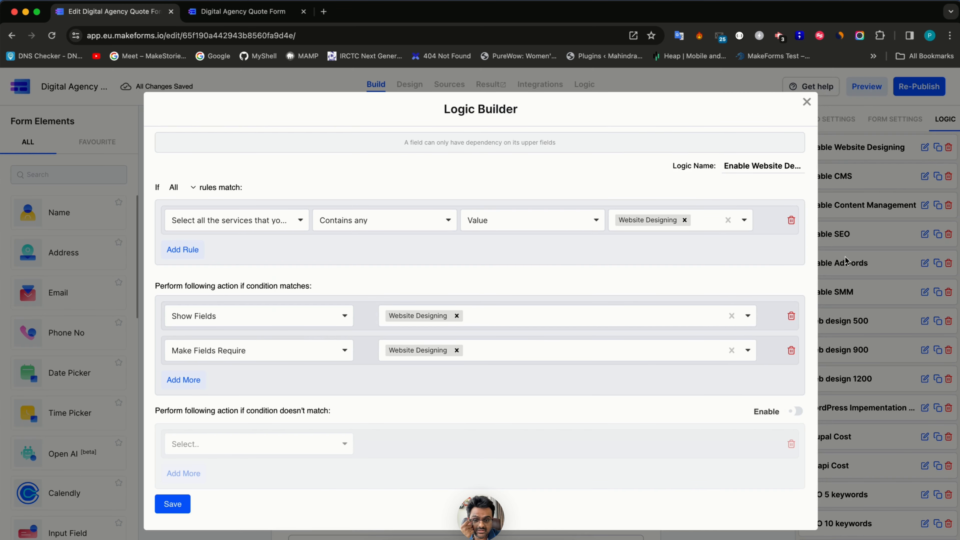
left_click(858, 255)
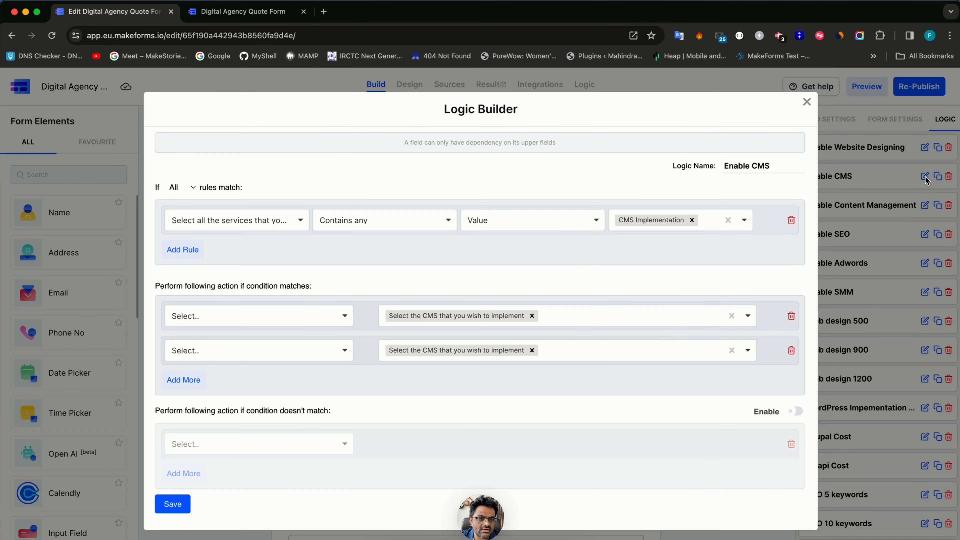
left_click(925, 177)
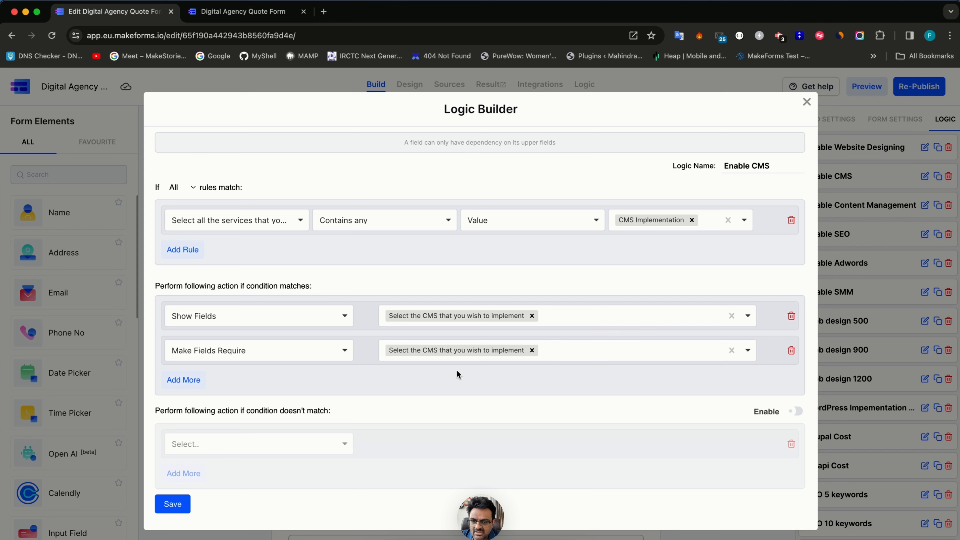
left_click(183, 380)
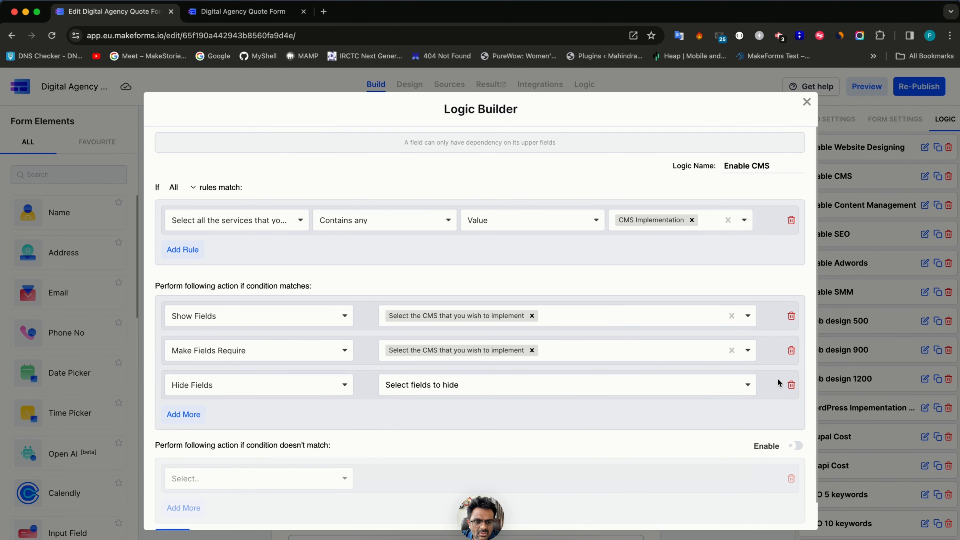
left_click(790, 385)
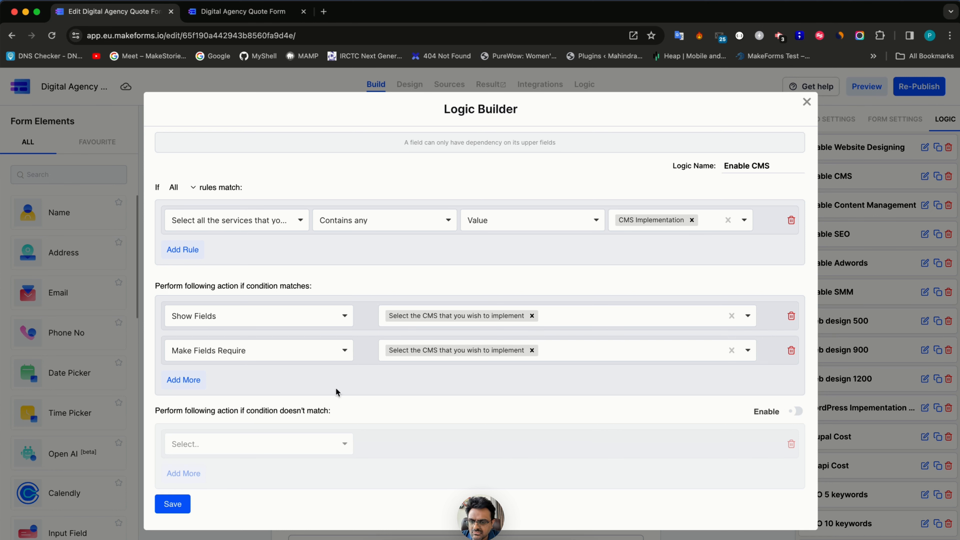
left_click(576, 322)
left_click(675, 254)
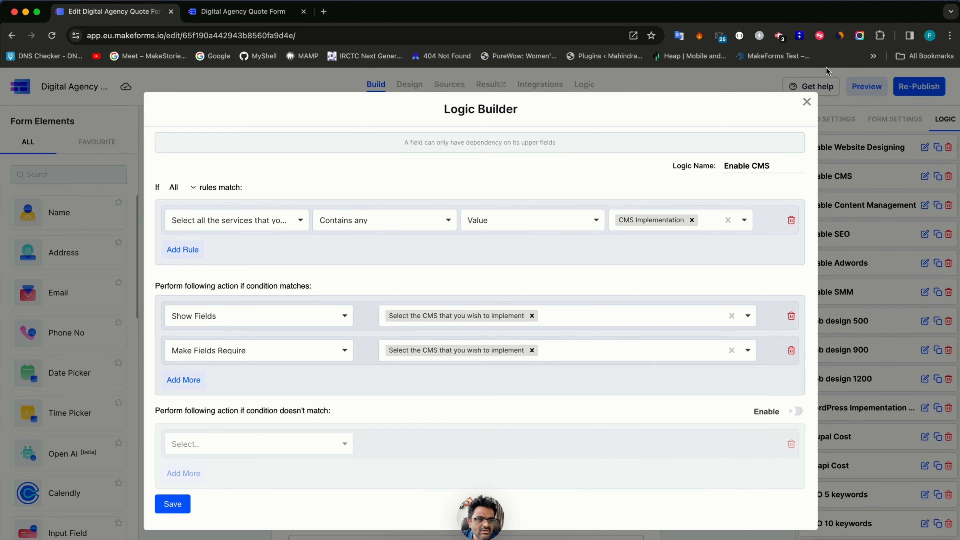
left_click(807, 103)
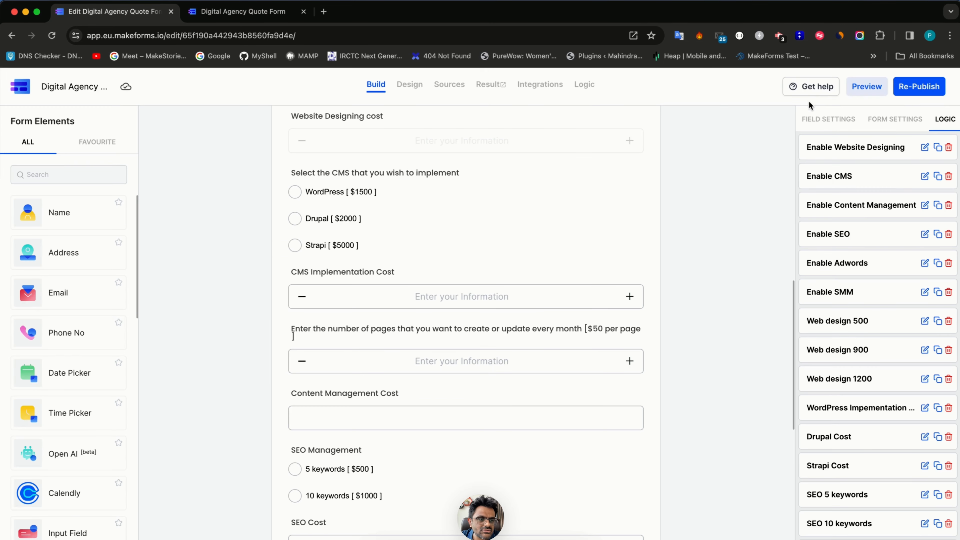
left_click(925, 205)
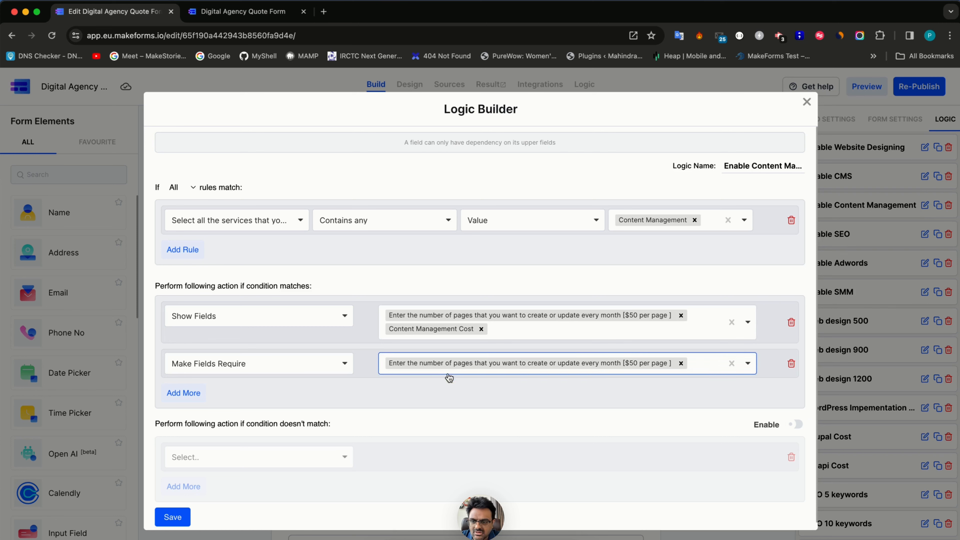
left_click(924, 259)
- Add a Make Fields Require action for SEO Management to the Enable SEO rule
left_click(925, 234)
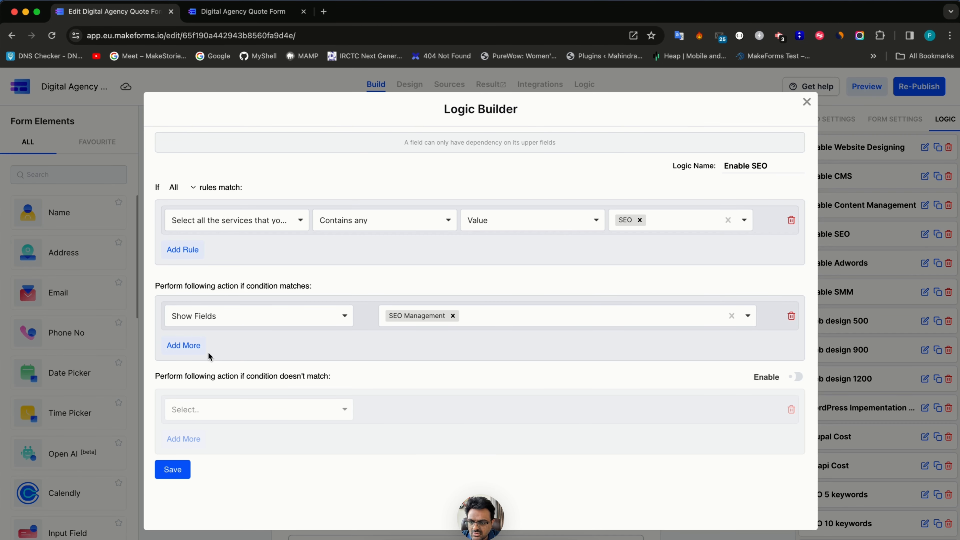
left_click(185, 344)
left_click(185, 348)
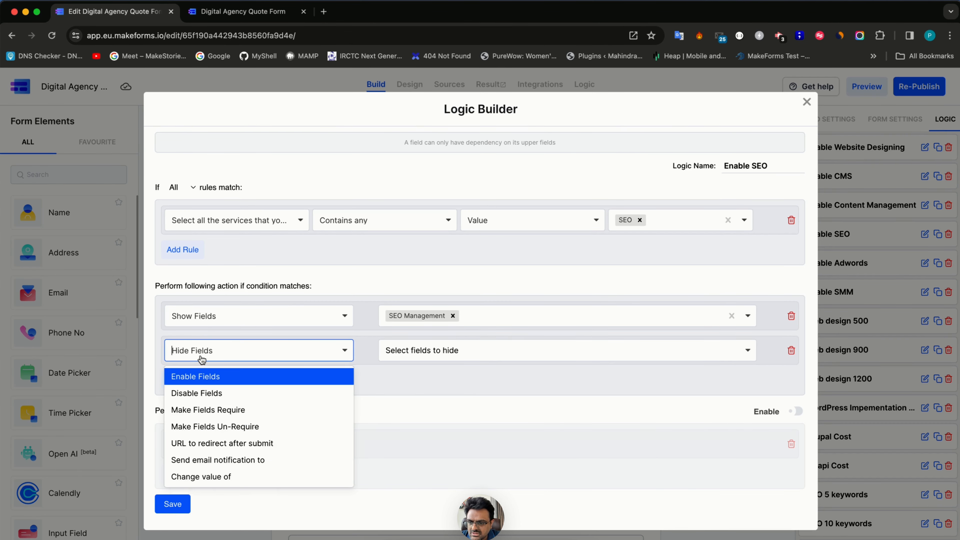
left_click(214, 408)
left_click(446, 350)
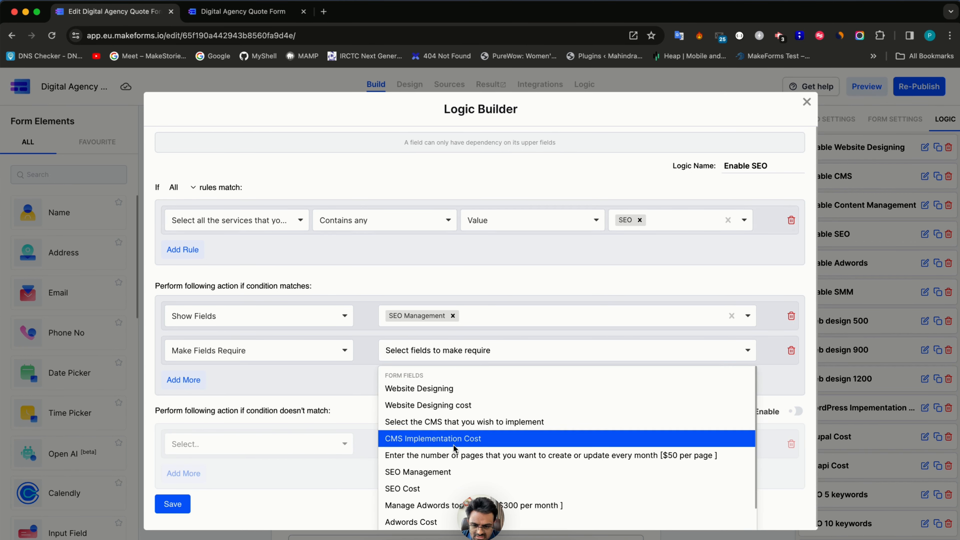
left_click(448, 472)
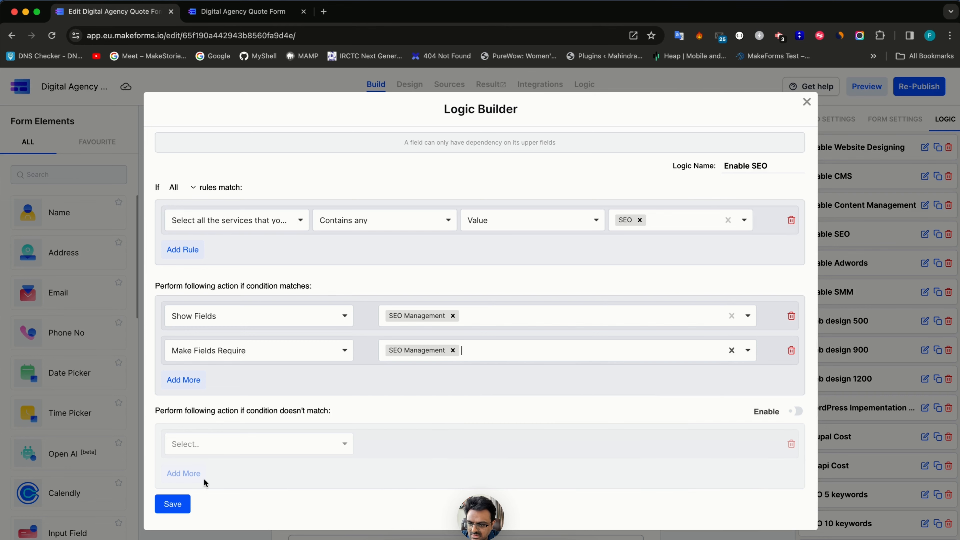
left_click(173, 505)
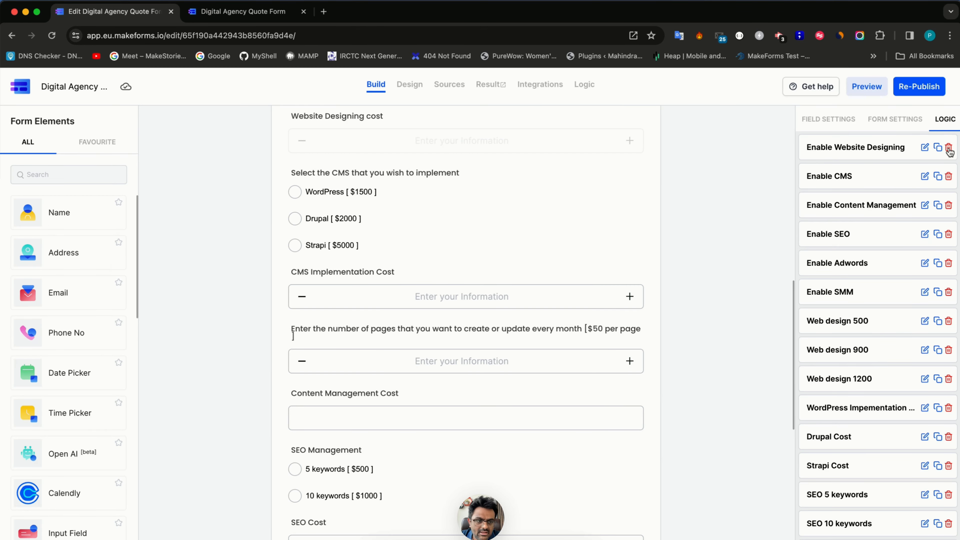
- Make the Manage Adwords question required in the Enable Adwords rule
left_click(925, 263)
left_click(183, 345)
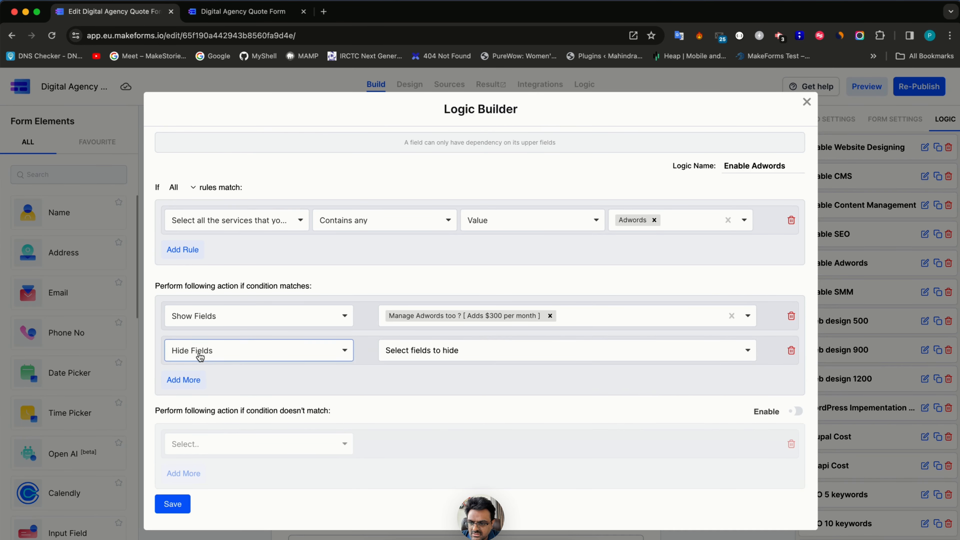
left_click(178, 350)
left_click(219, 411)
left_click(440, 350)
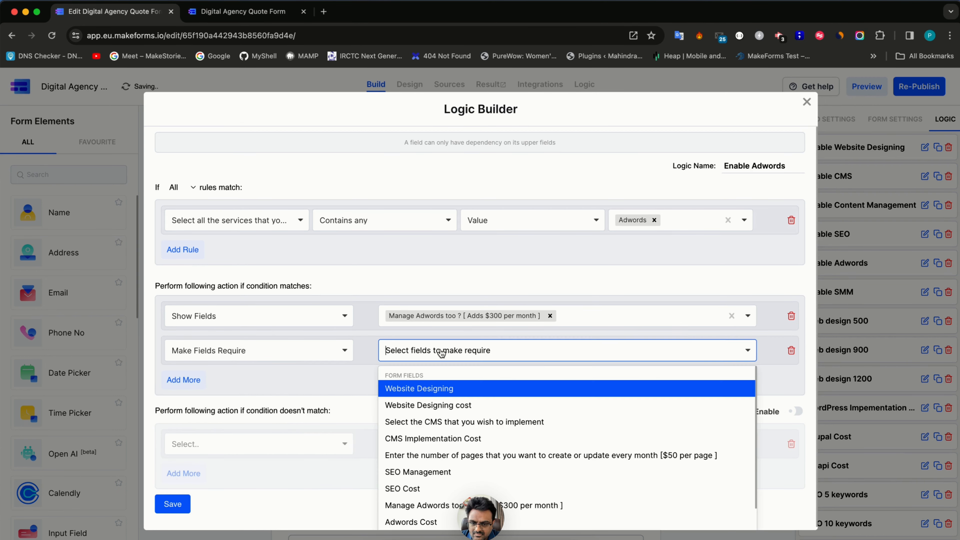
scroll(442, 477, "down", 1)
left_click(441, 476)
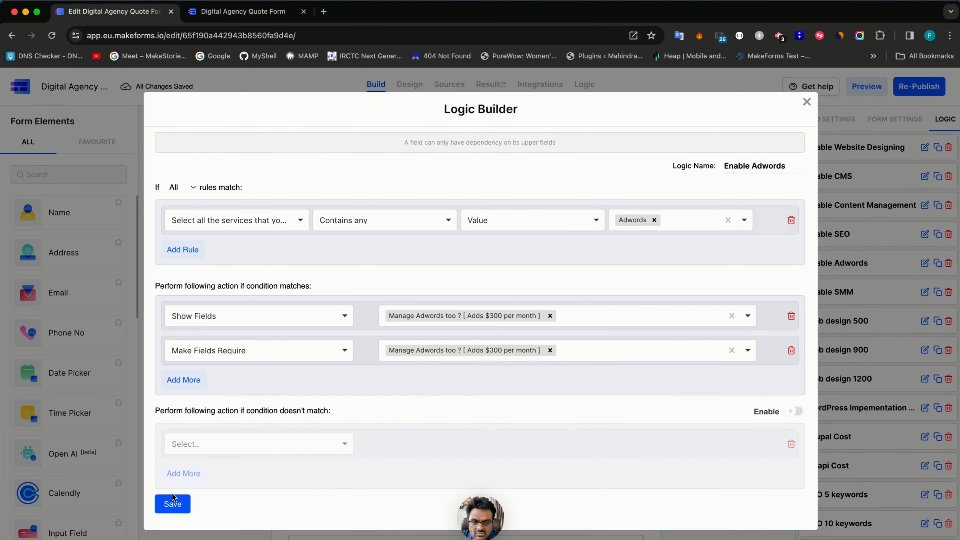
left_click(173, 505)
- Make the social media channels question required in the Enable SMM rule
left_click(924, 292)
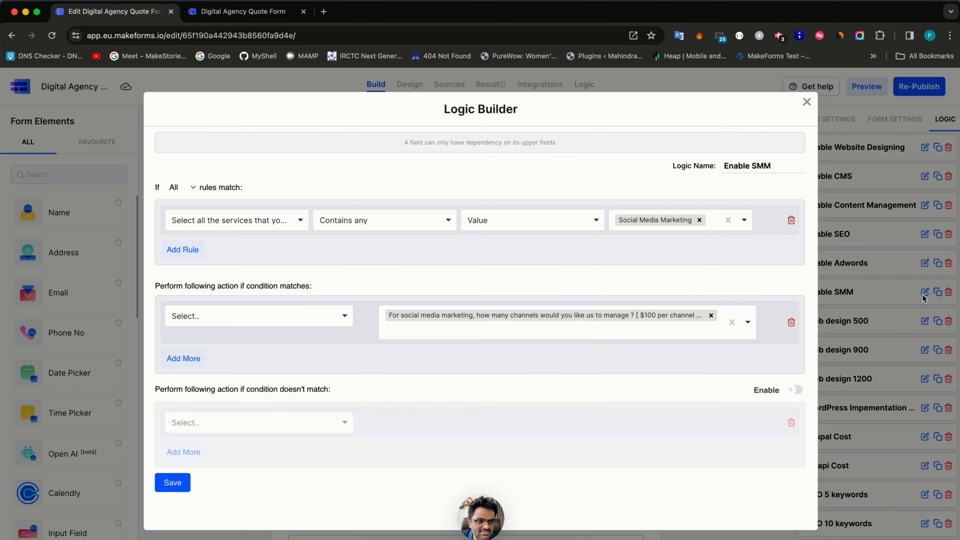
left_click(188, 362)
left_click(240, 372)
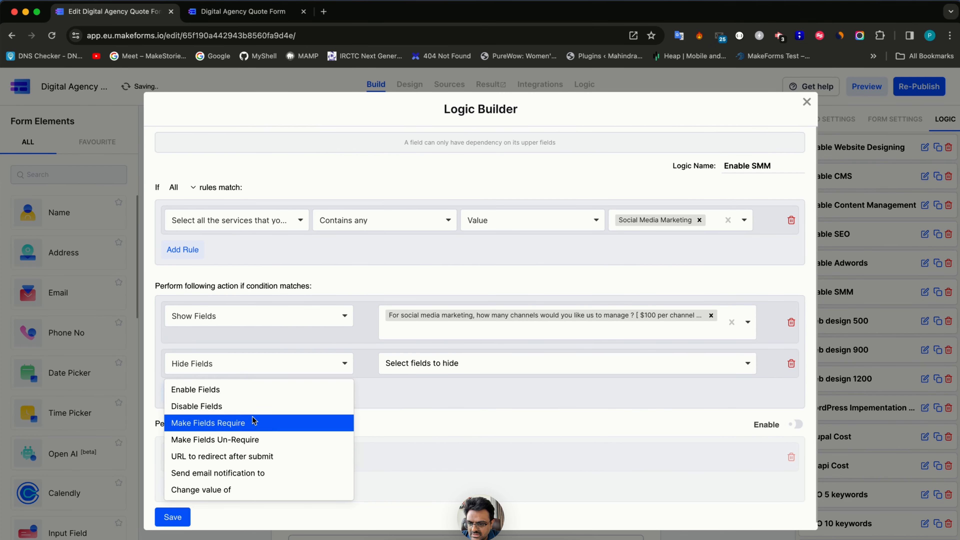
left_click(257, 423)
left_click(427, 364)
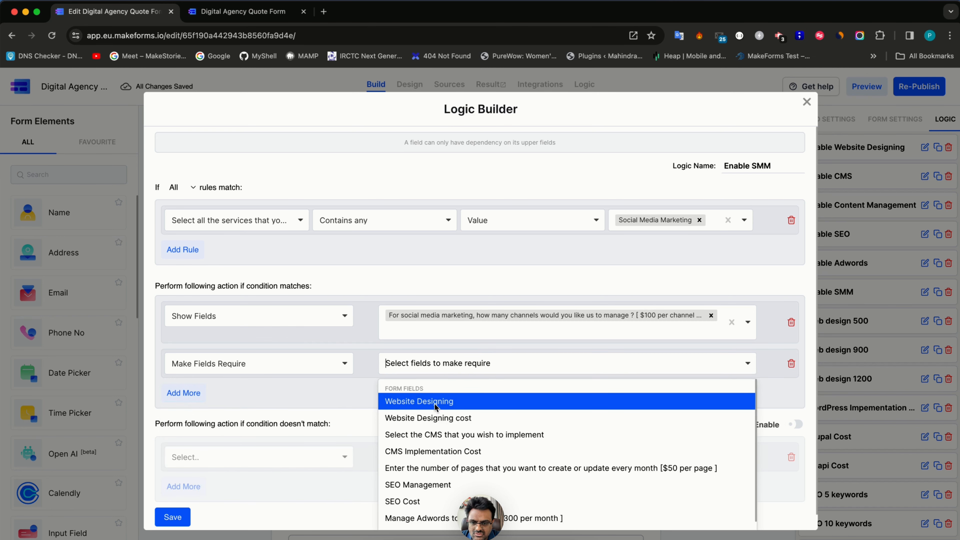
scroll(437, 470, "down", 1)
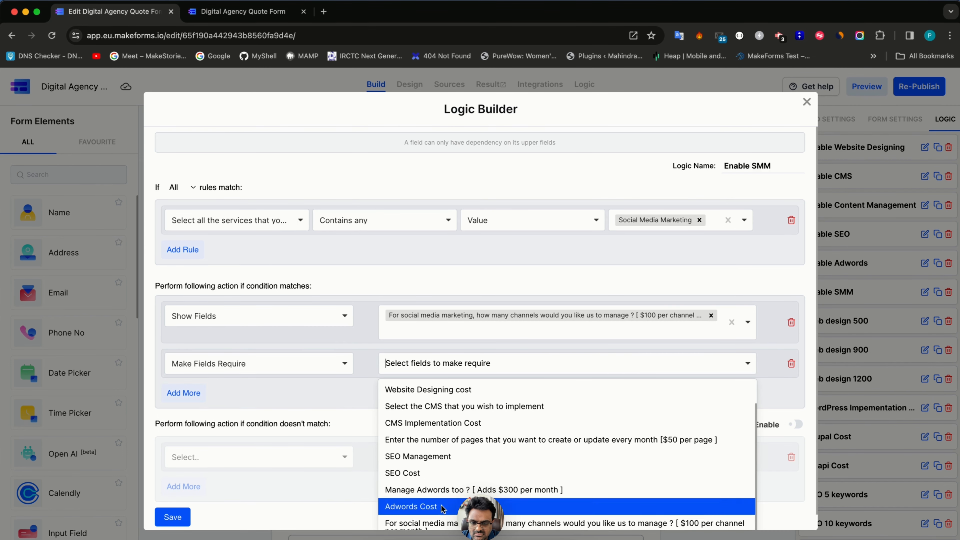
left_click(442, 522)
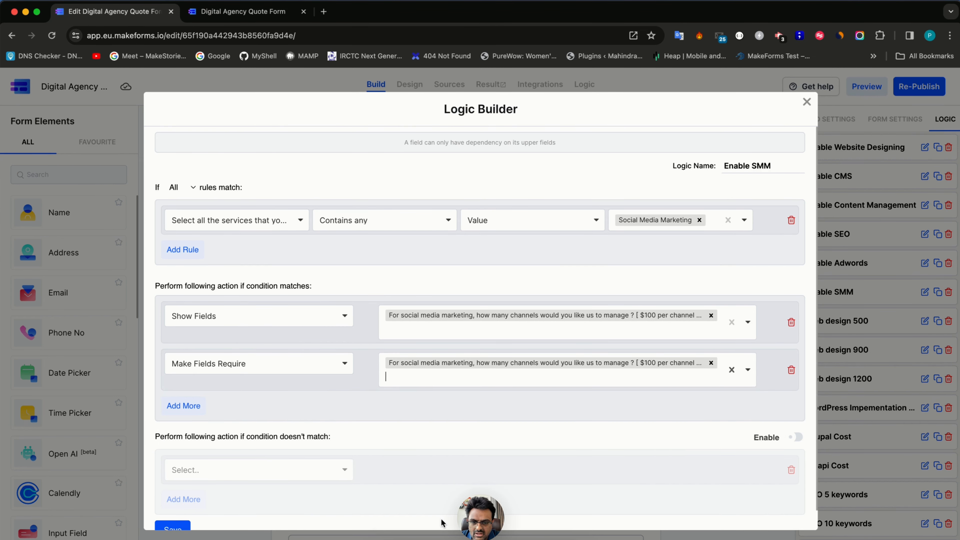
left_click(189, 527)
- Mark the Adwords Cost, Social Media Management Cost and SEO Cost fields as hidden
scroll(400, 401, "down", 9)
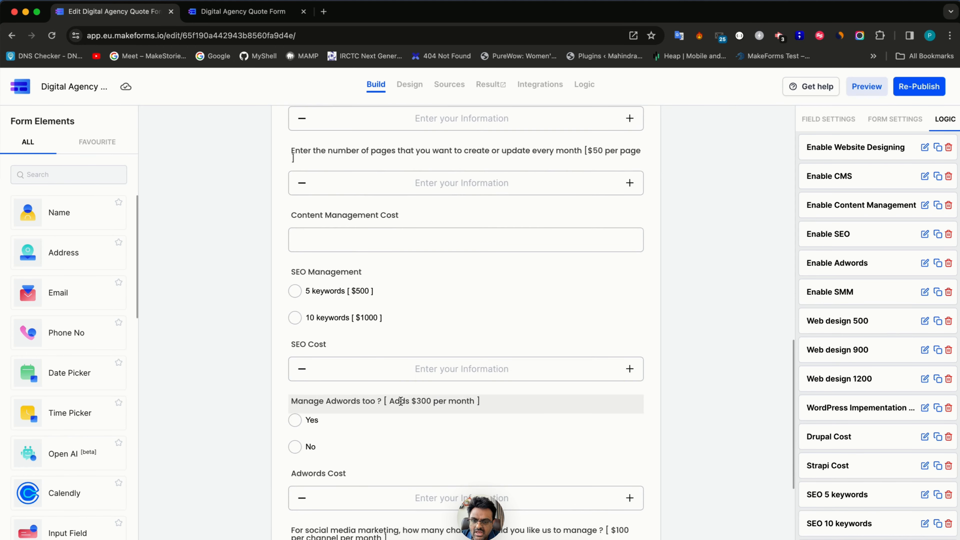
left_click(412, 300)
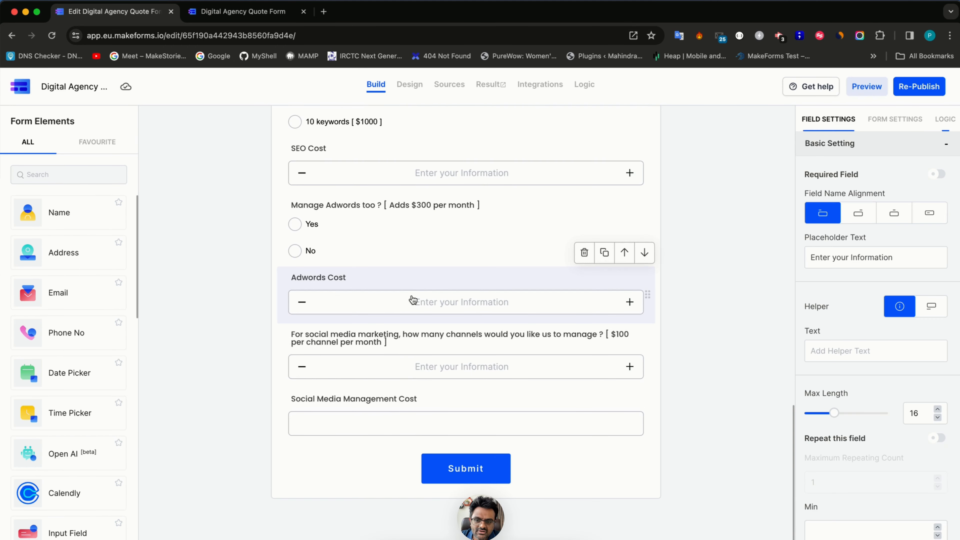
scroll(939, 503, "down", 5)
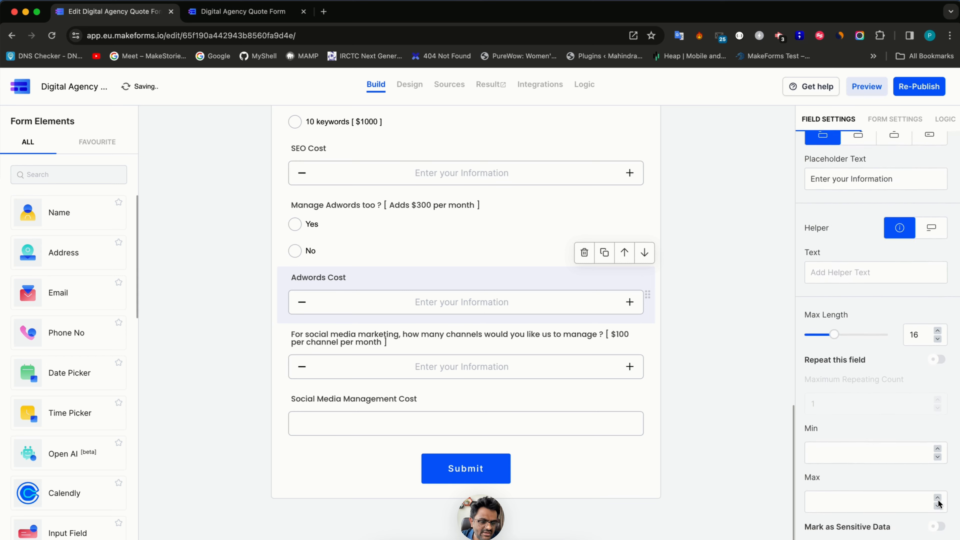
left_click(937, 439)
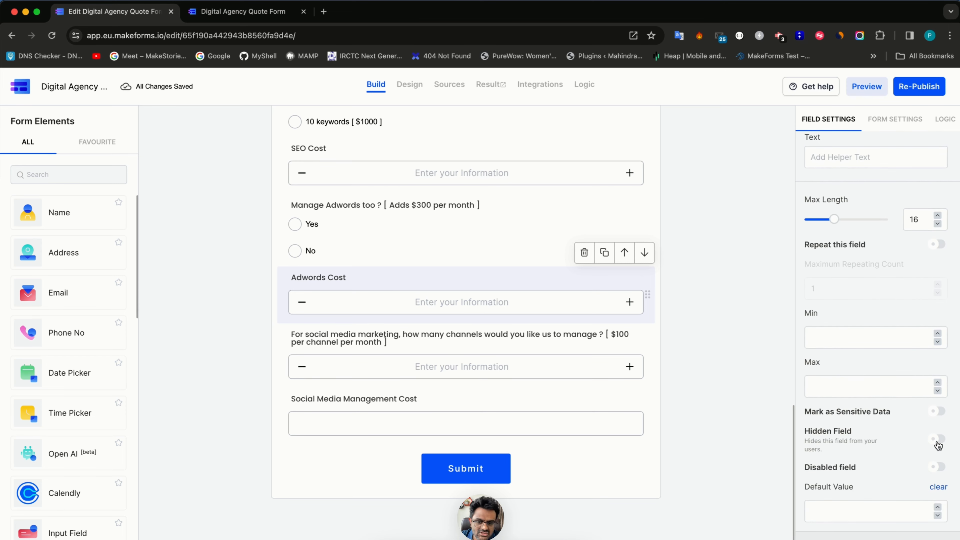
left_click(462, 398)
scroll(926, 476, "down", 2)
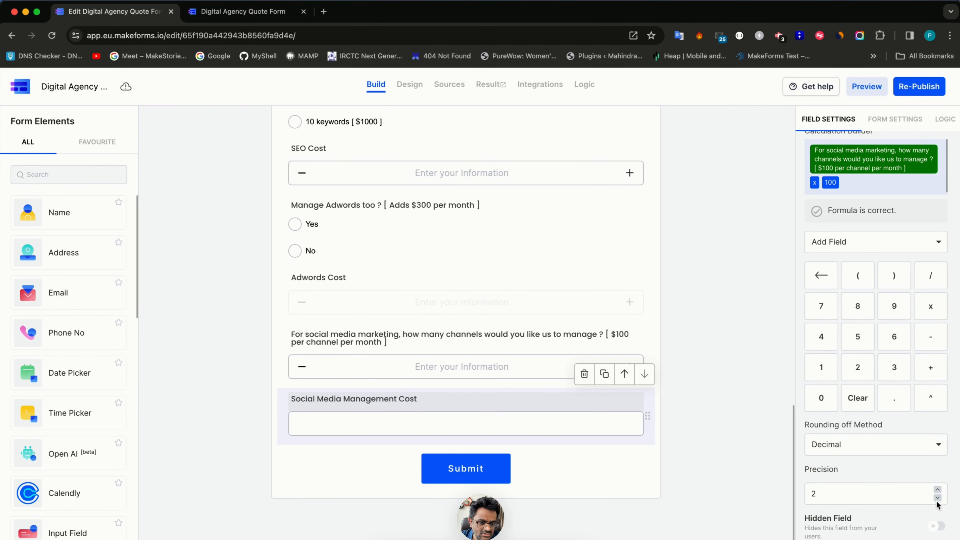
left_click(936, 527)
scroll(476, 315, "up", 3)
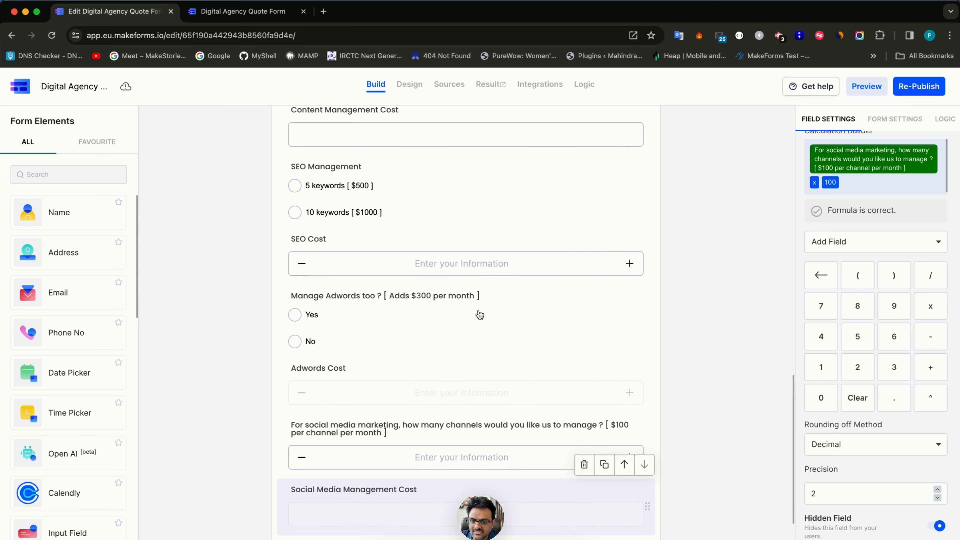
left_click(474, 270)
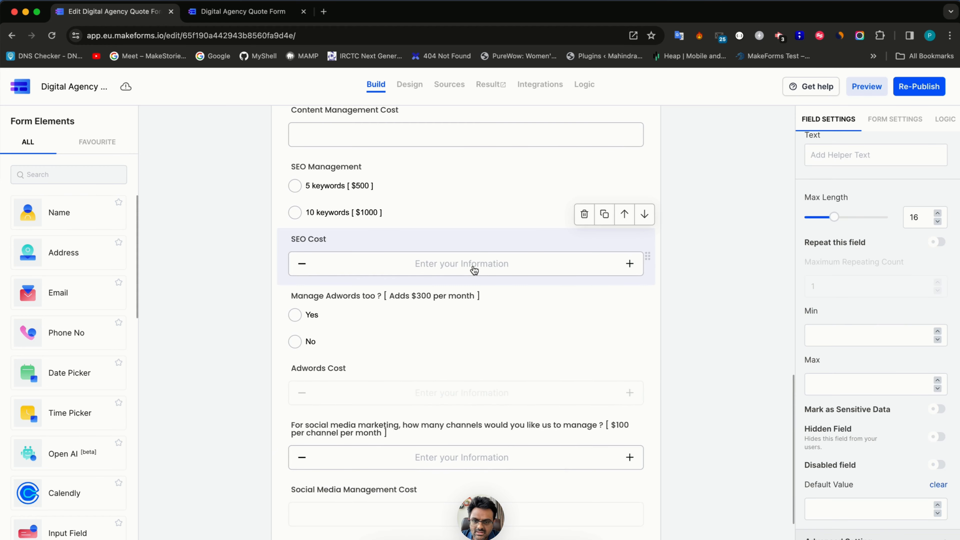
left_click(937, 438)
- Hide the Content Management Cost and CMS Implementation Cost fields as well
scroll(762, 468, "up", 4)
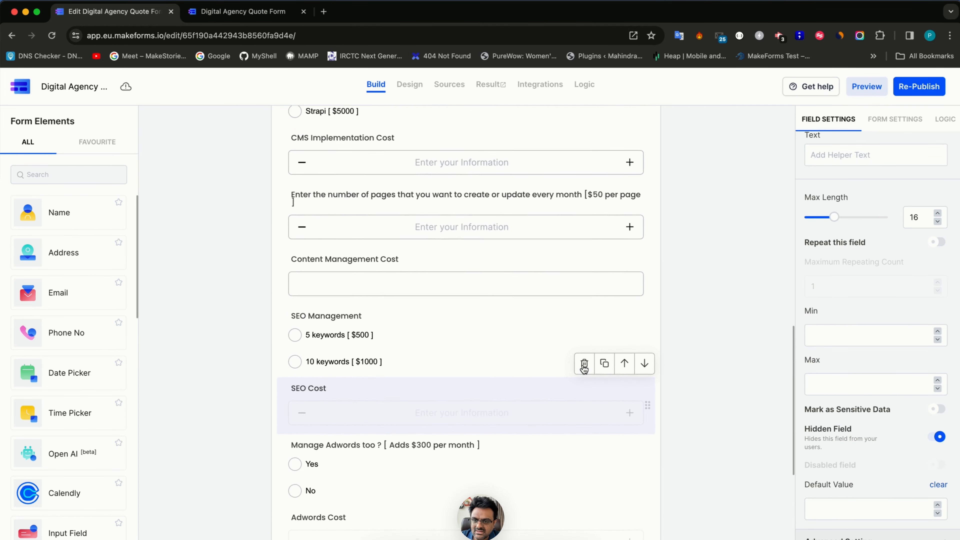
scroll(491, 307, "up", 2)
left_click(485, 317)
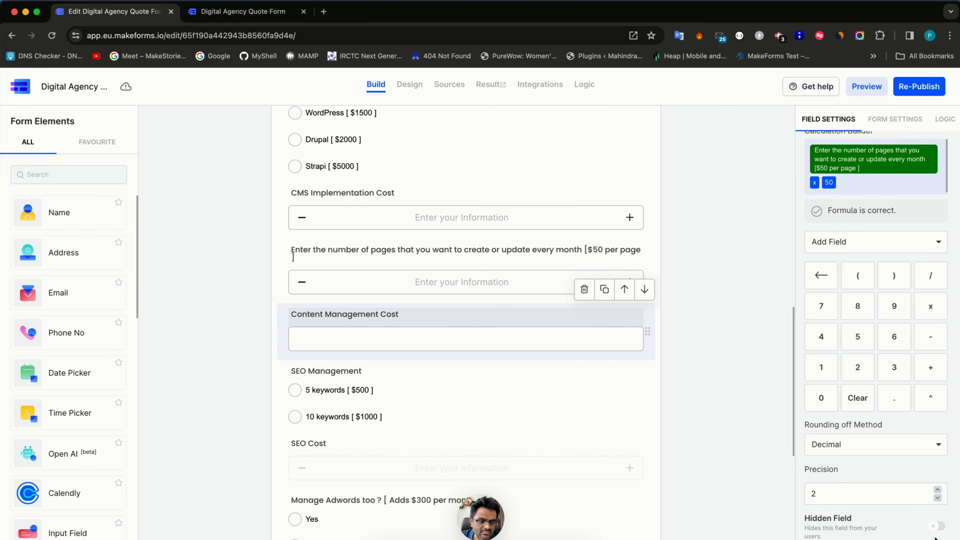
left_click(937, 527)
left_click(449, 238)
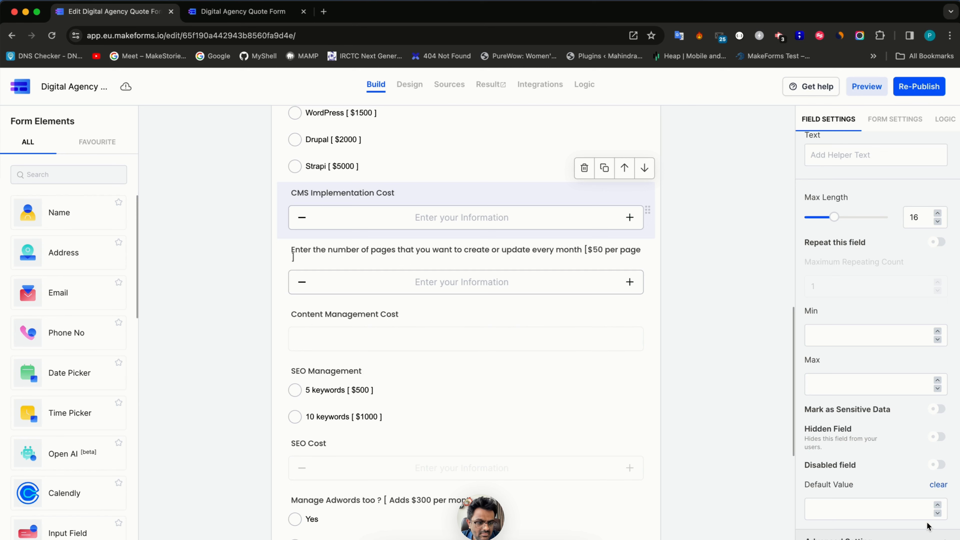
left_click(941, 440)
scroll(610, 374, "up", 7)
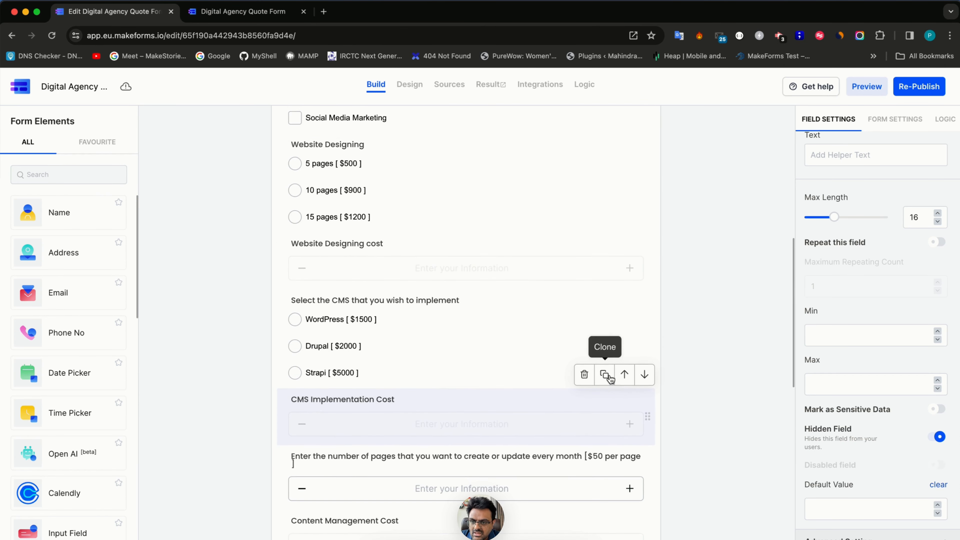
scroll(415, 125, "down", 1)
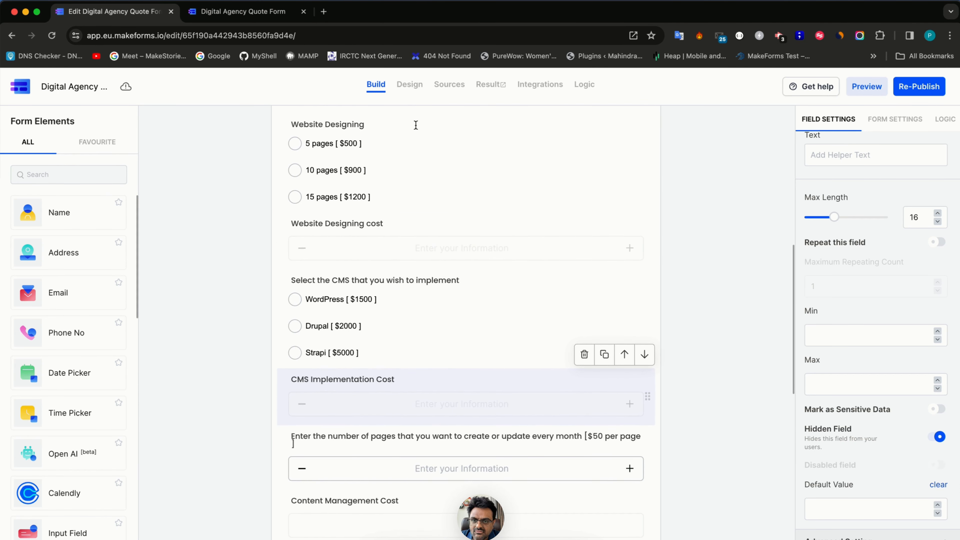
left_click(413, 94)
- In the preview, tick Website Designing, CMS Implementation, Content Management and SEO
scroll(377, 388, "down", 7)
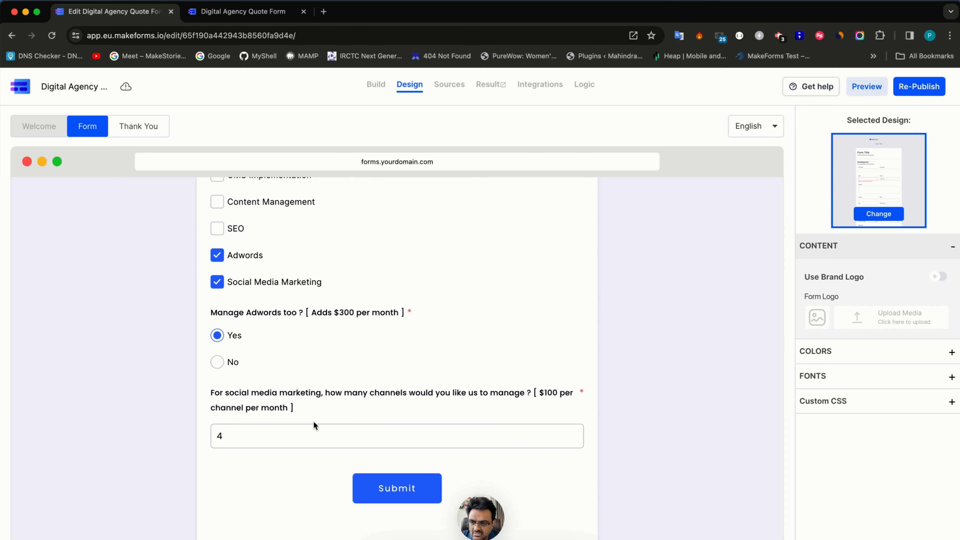
scroll(321, 345, "up", 3)
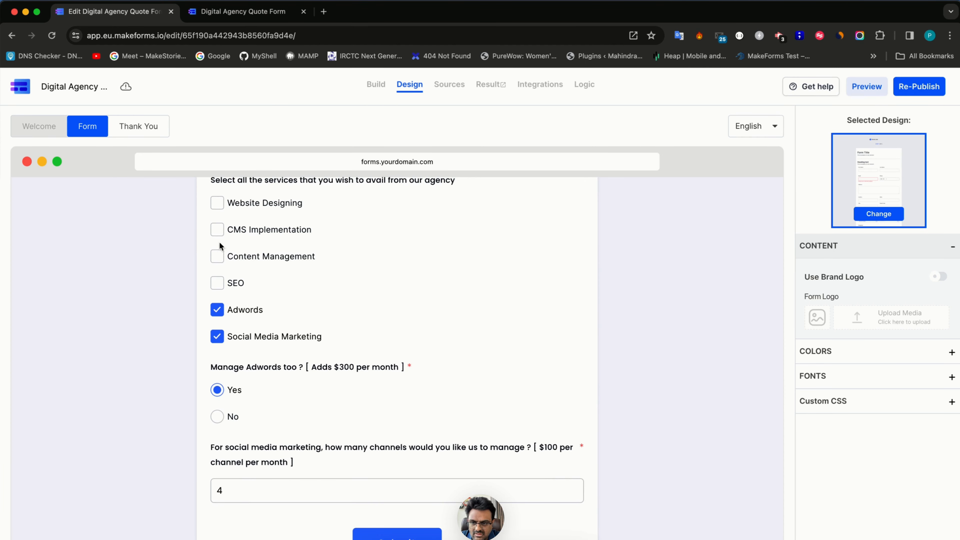
left_click(217, 204)
left_click(217, 229)
left_click(216, 257)
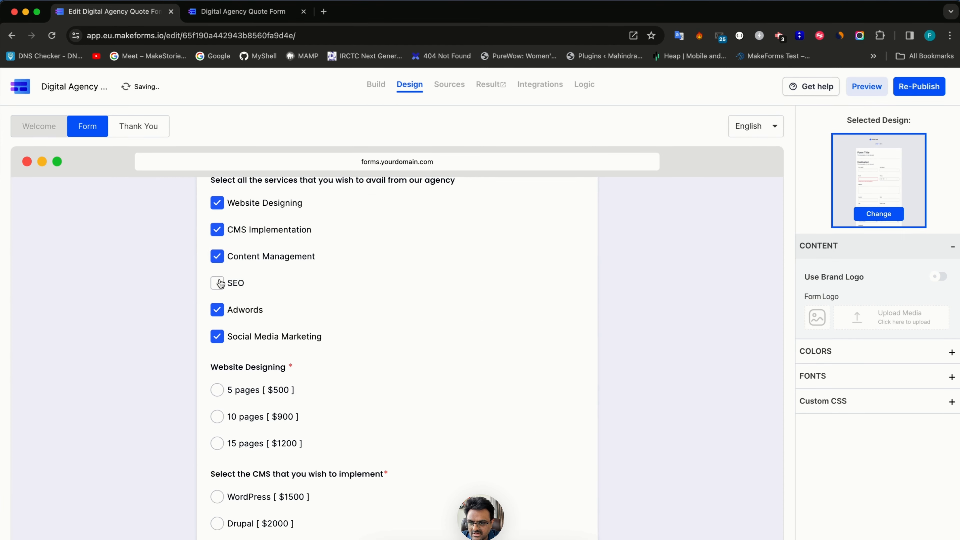
left_click(216, 283)
scroll(231, 343, "down", 10)
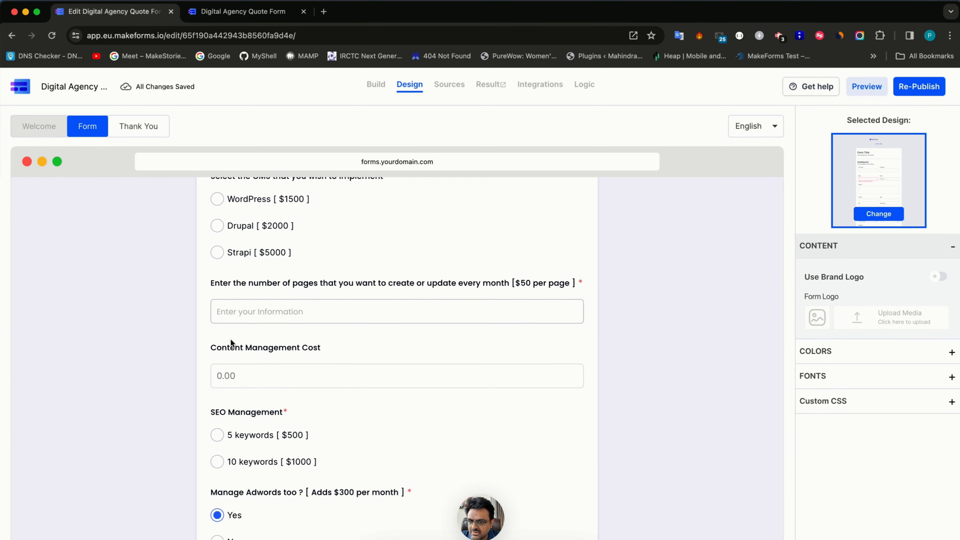
scroll(274, 352, "down", 2)
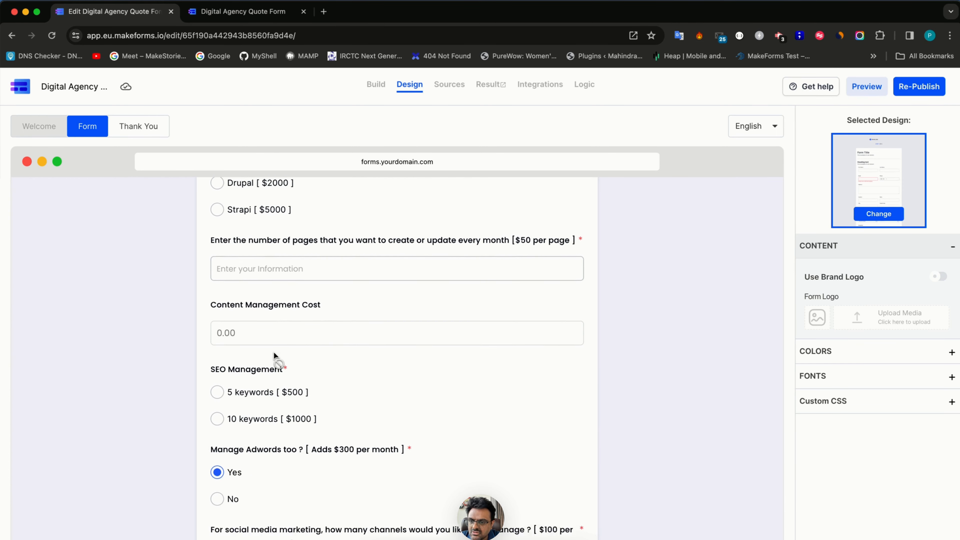
- Inspect the Content Management Cost field's settings in the builder
left_click(373, 91)
scroll(318, 424, "down", 15)
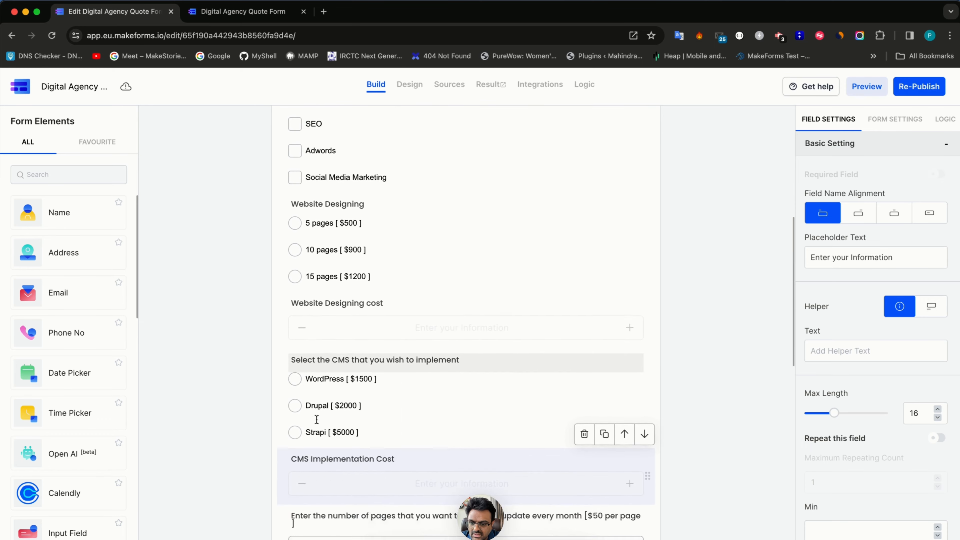
scroll(318, 423, "down", 1)
left_click(342, 402)
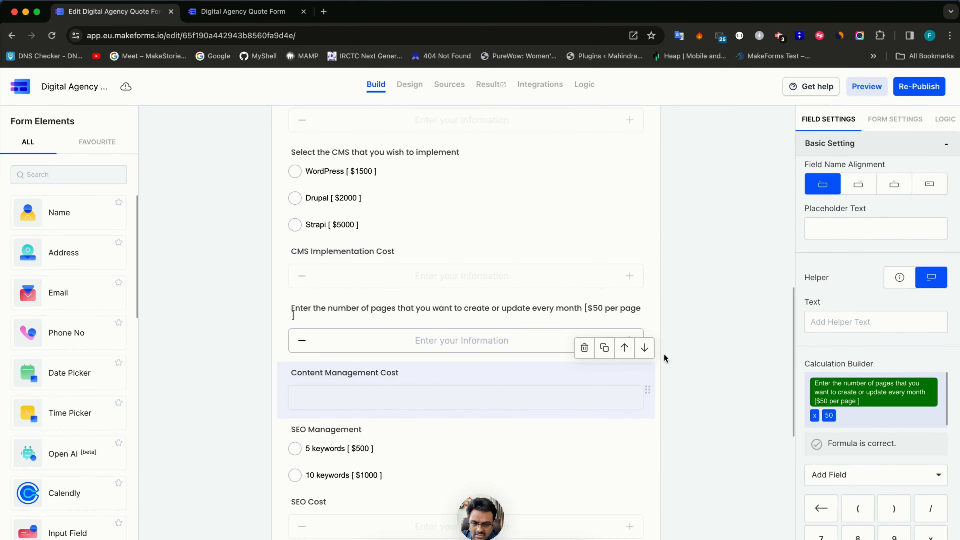
scroll(842, 484, "down", 4)
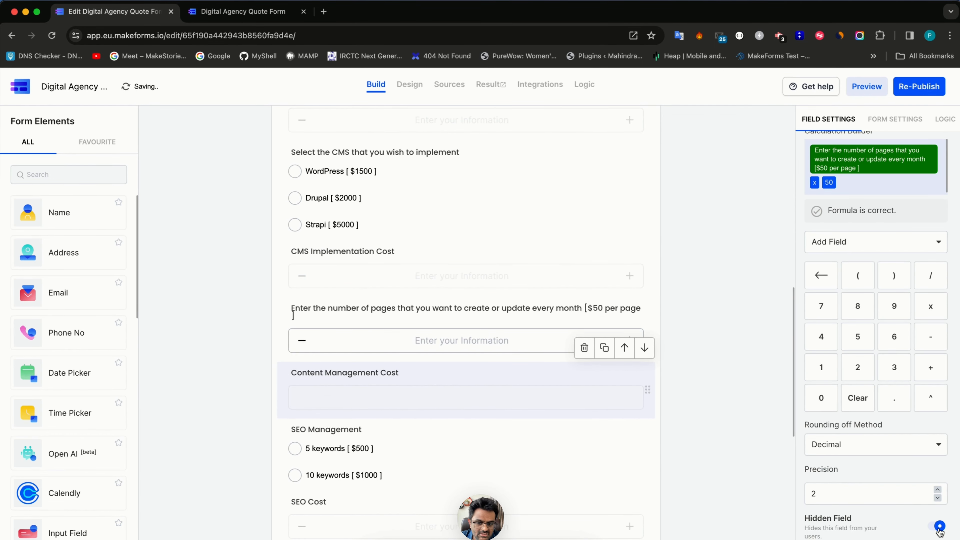
left_click(409, 85)
scroll(355, 481, "down", 6)
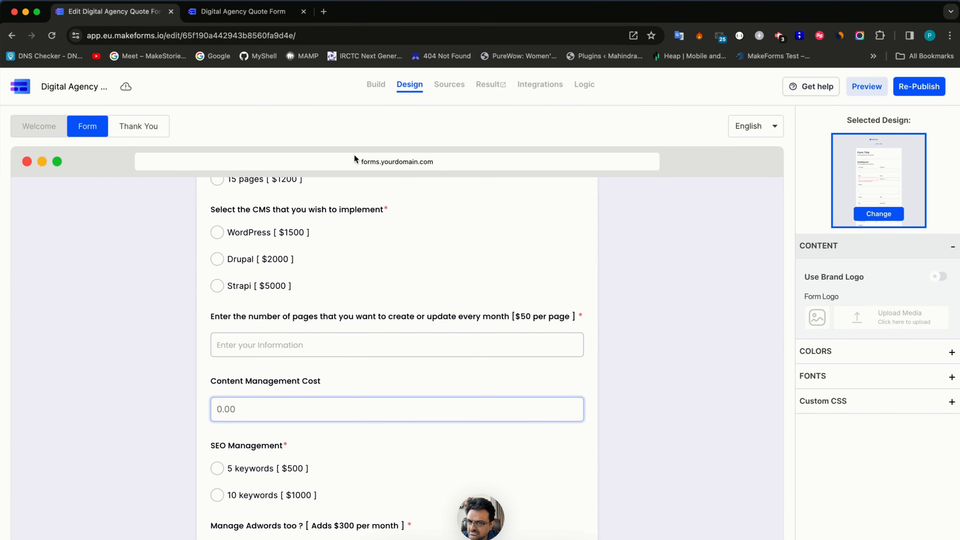
left_click(376, 85)
scroll(414, 428, "down", 10)
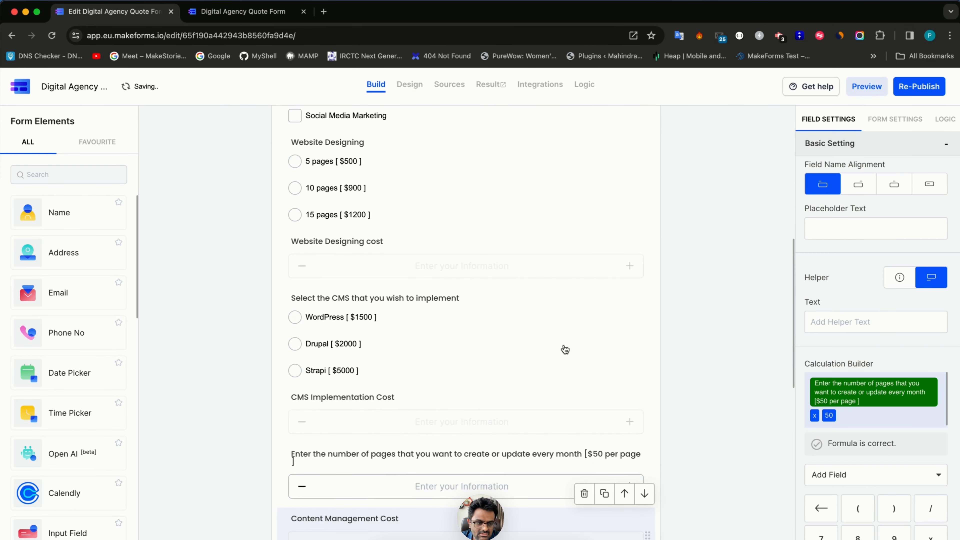
scroll(449, 456, "down", 9)
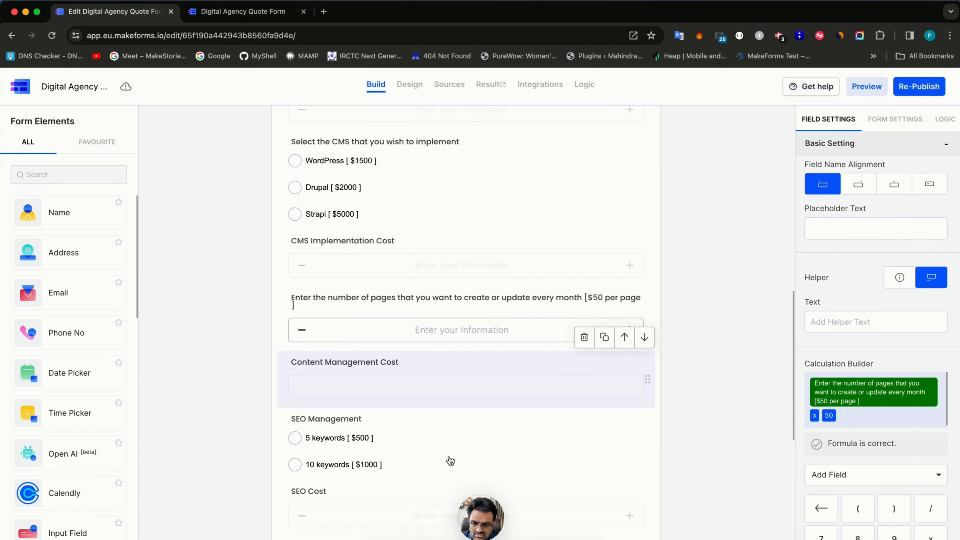
scroll(803, 508, "down", 4)
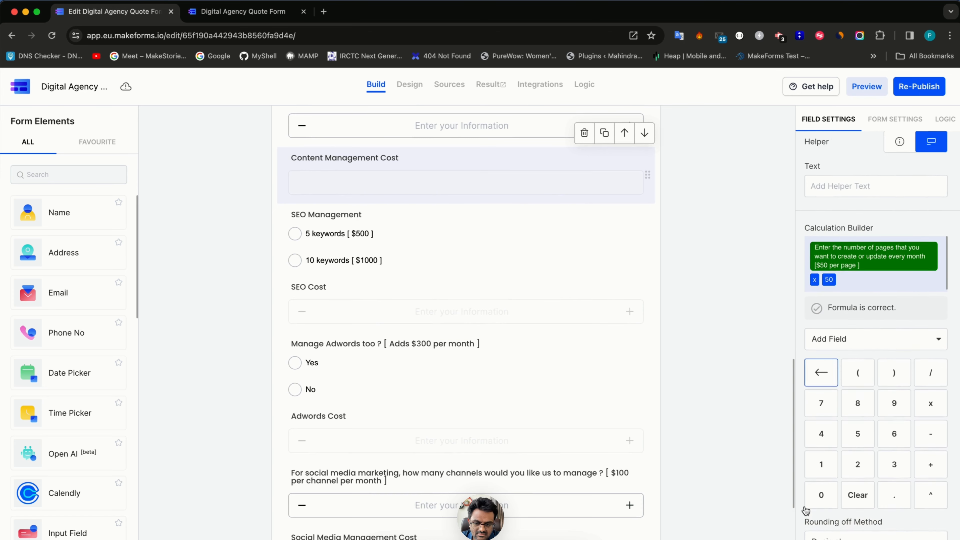
scroll(611, 454, "down", 4)
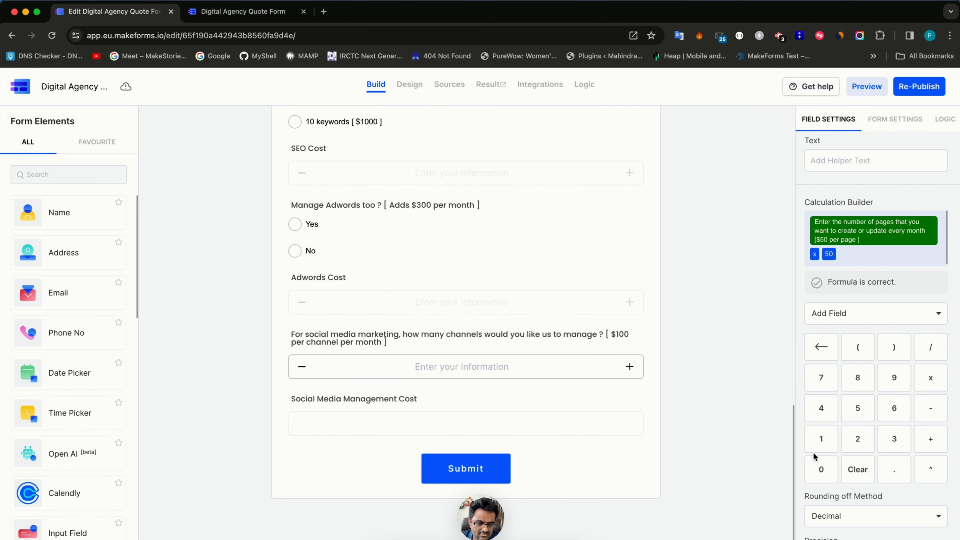
scroll(816, 453, "down", 2)
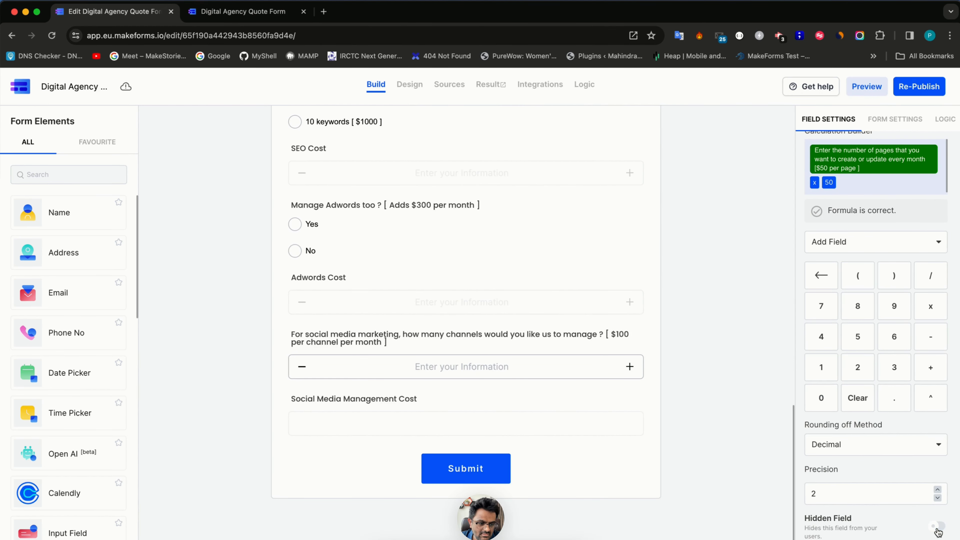
- Enter 23 pages per month and confirm Content Management Cost shows 1150.00
left_click(409, 91)
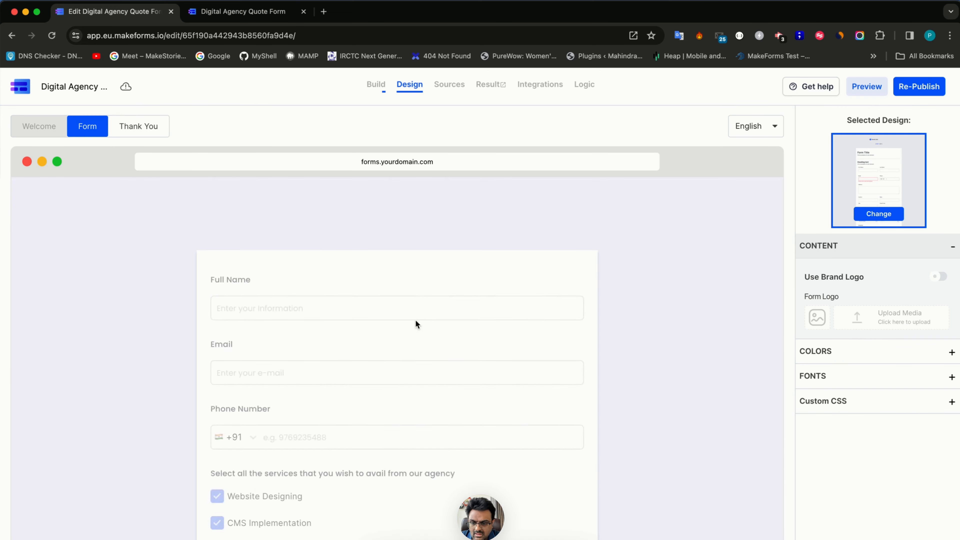
scroll(411, 365, "down", 2)
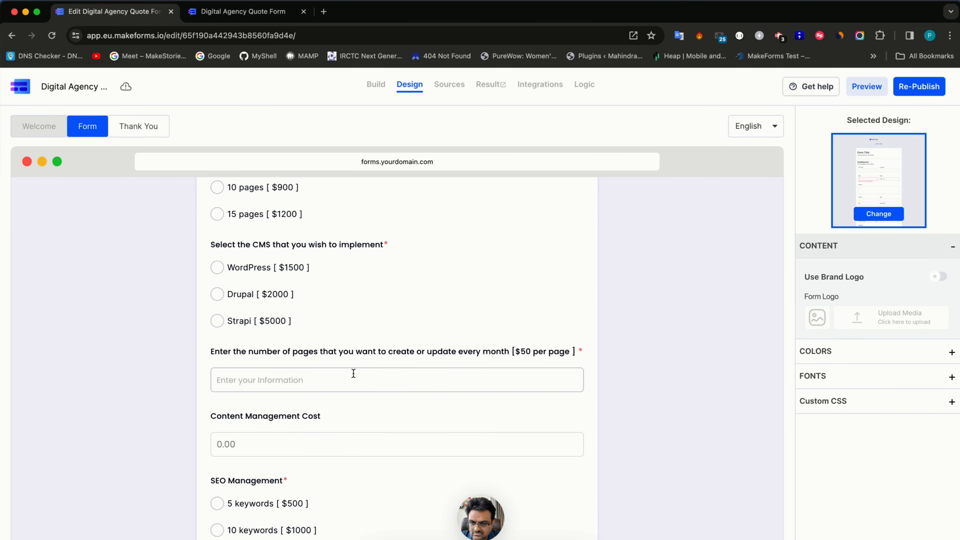
left_click(348, 390)
type("23")
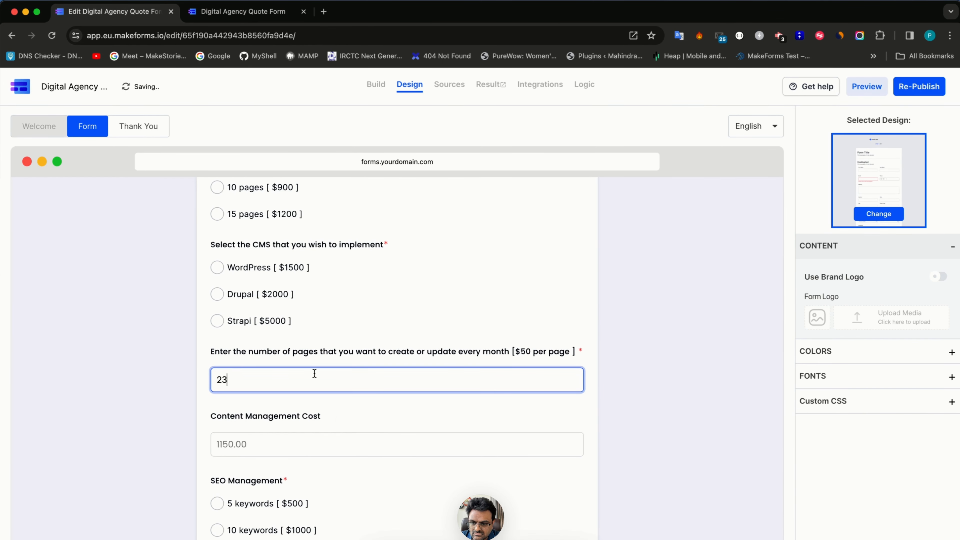
left_click(376, 85)
scroll(369, 396, "down", 10)
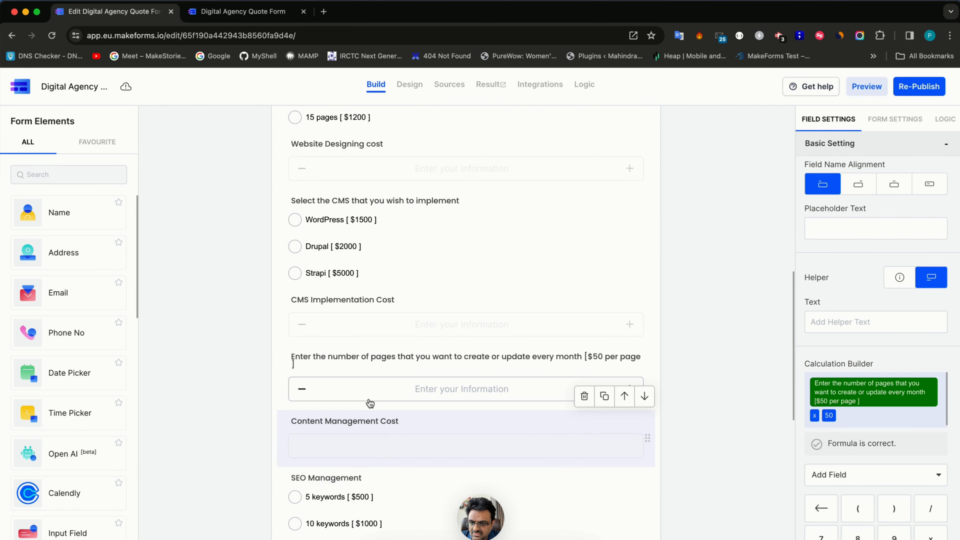
left_click(339, 342)
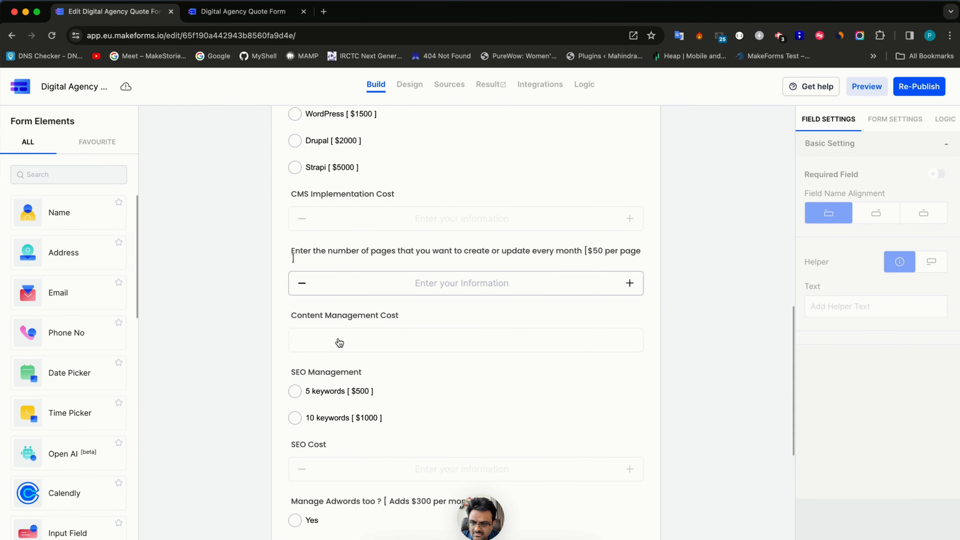
scroll(339, 343, "down", 8)
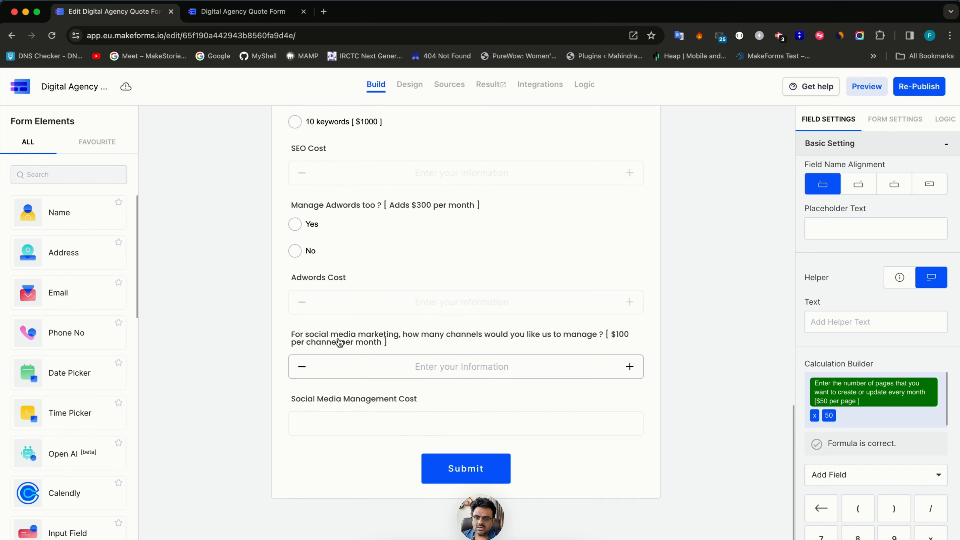
scroll(356, 367, "up", 10)
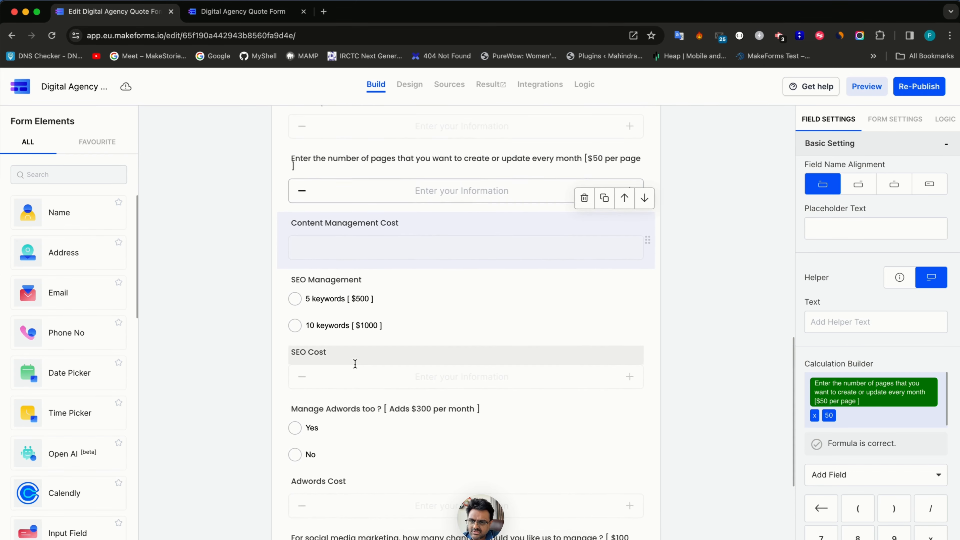
scroll(356, 367, "down", 10)
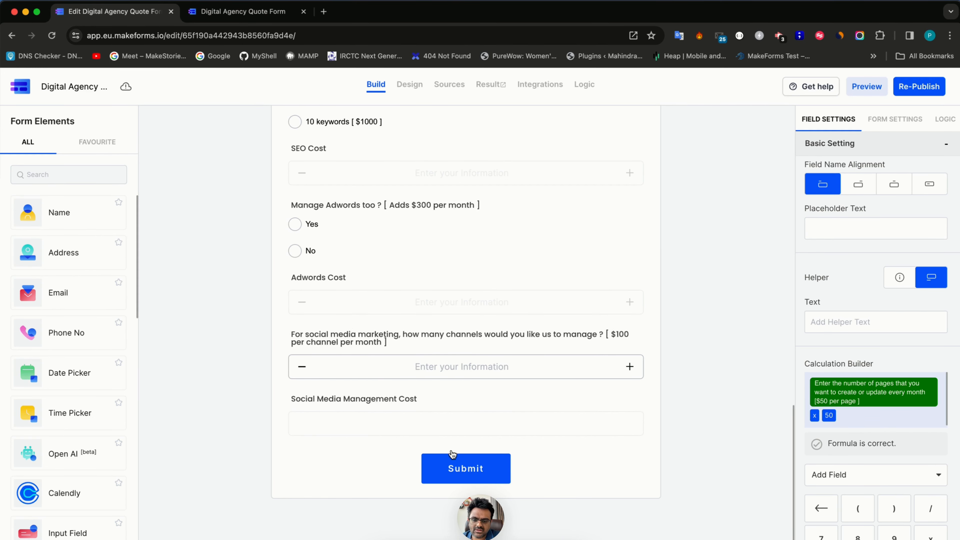
- Change the submit button label to 'Check my quote'
left_click(453, 473)
double_click(871, 228)
key("BackSpace")
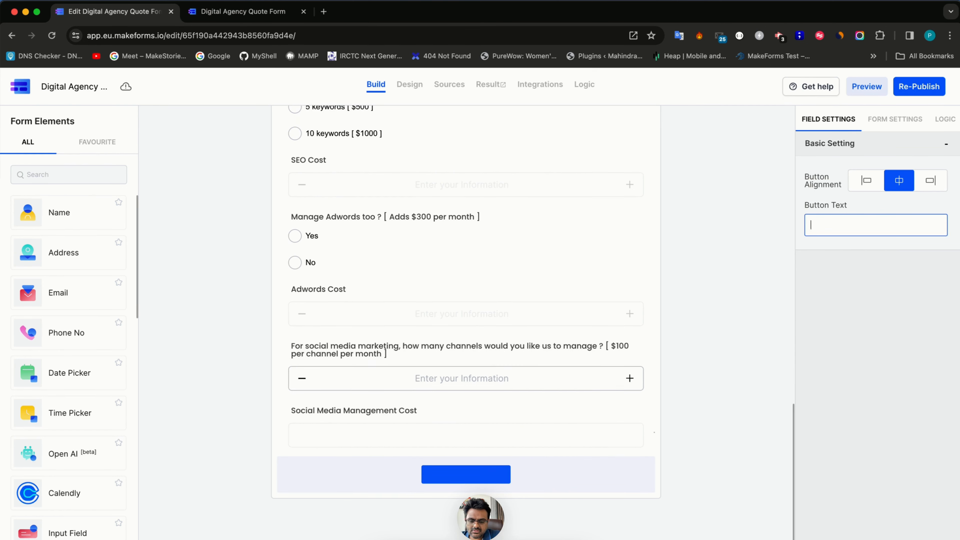
type("Check my")
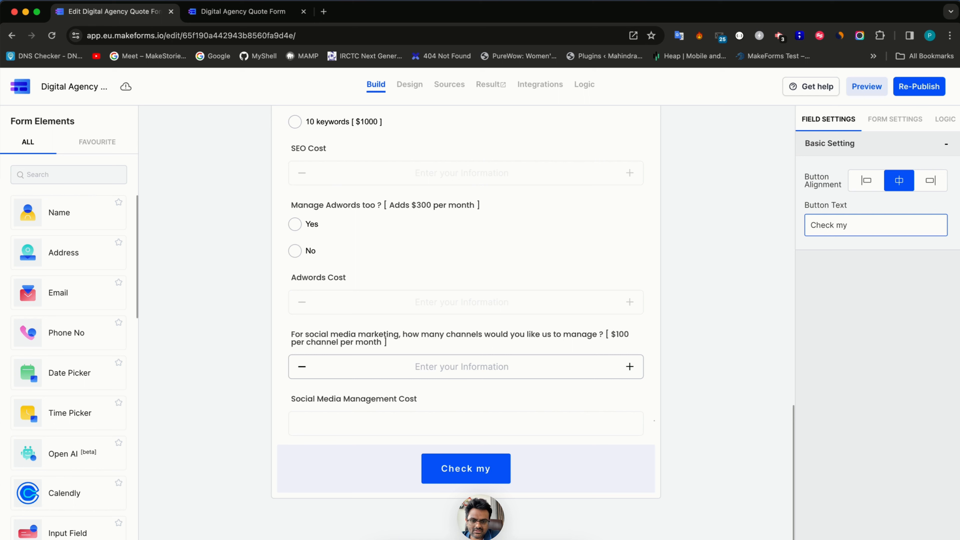
type(" quote")
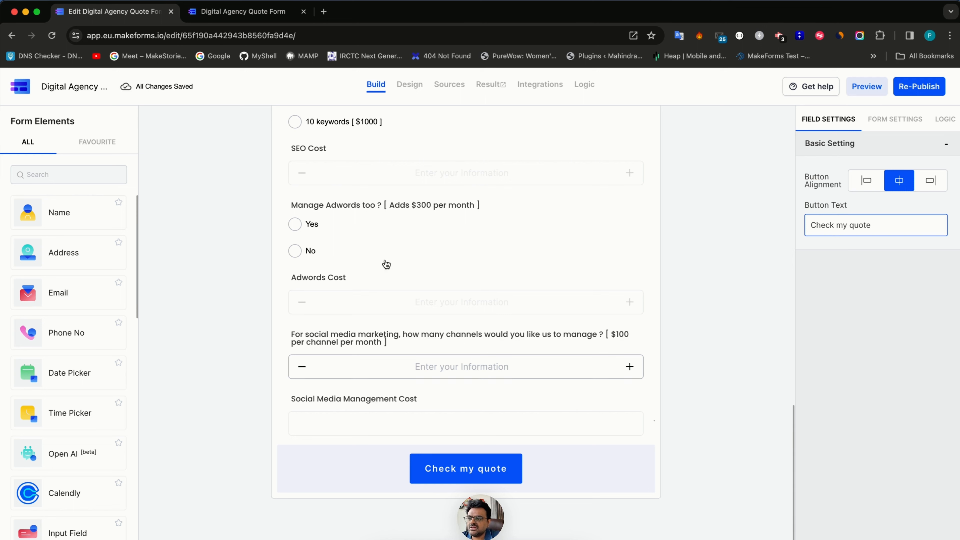
left_click(37, 173)
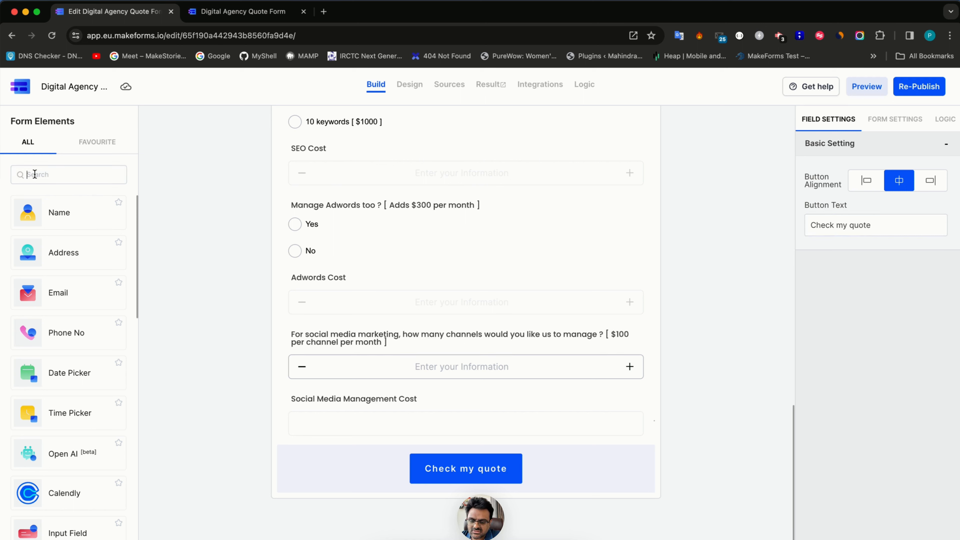
- Add an empty Paragraph Text block below Social Media Management Cost
type("pra")
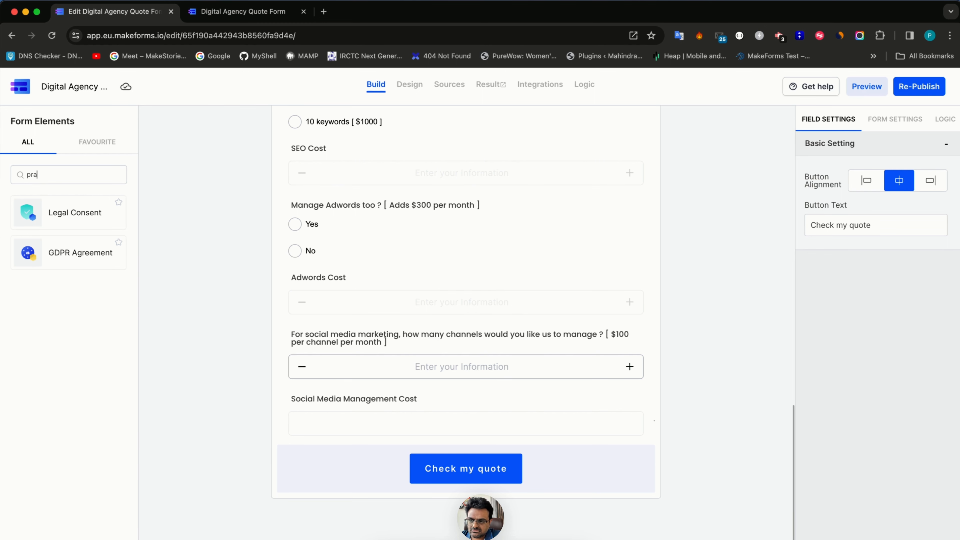
key("BackSpace")
key("BackSpace")
type("ara")
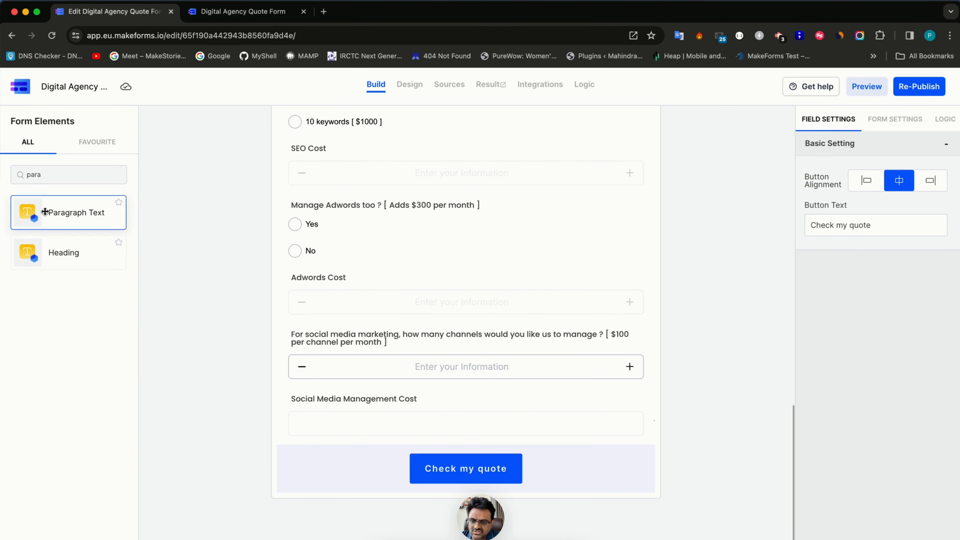
left_click_drag(43, 211, 426, 395)
triple_click(479, 431)
key("BackSpace")
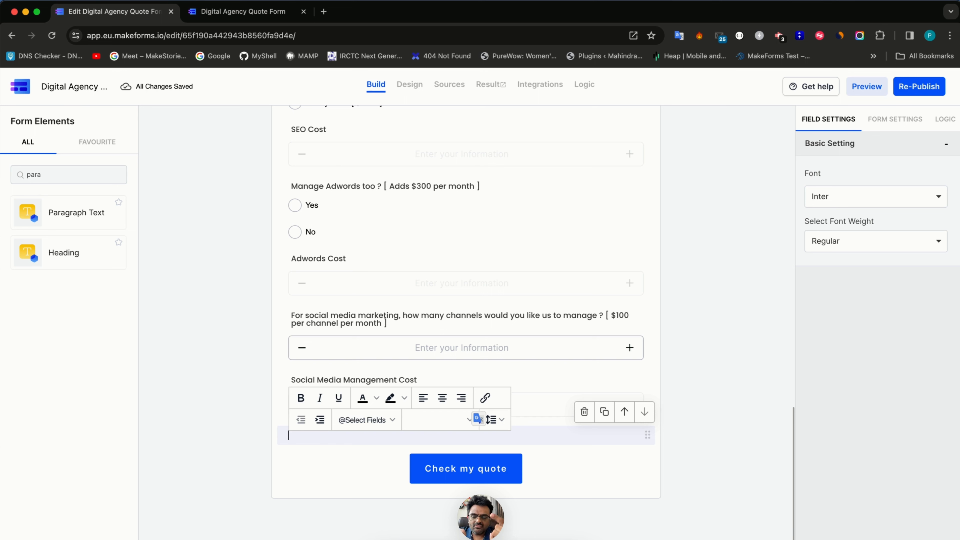
left_click(101, 188)
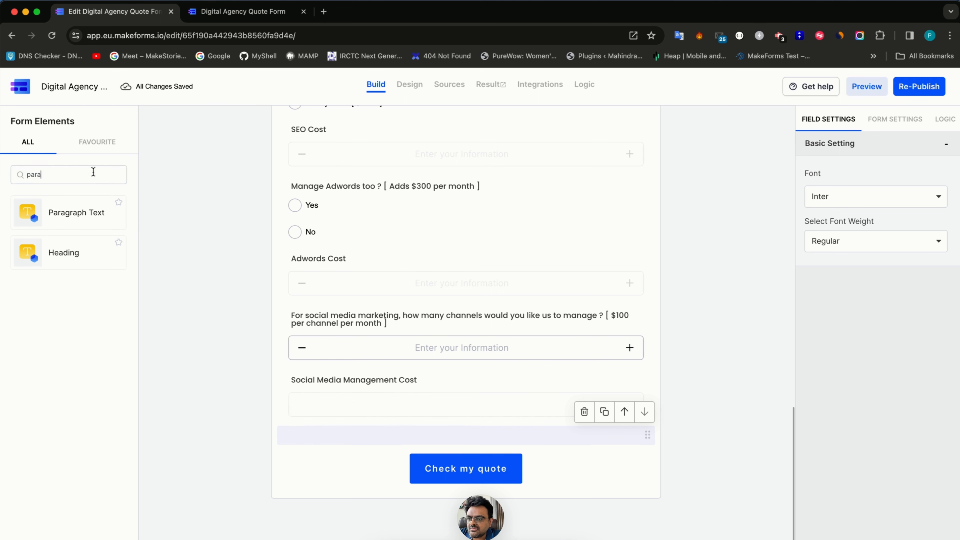
- Add a Calculated Field below Social Media Management Cost
key("BackSpace")
key("BackSpace")
key("BackSpace")
key("BackSpace")
type("calc")
left_click_drag(87, 206, 350, 422)
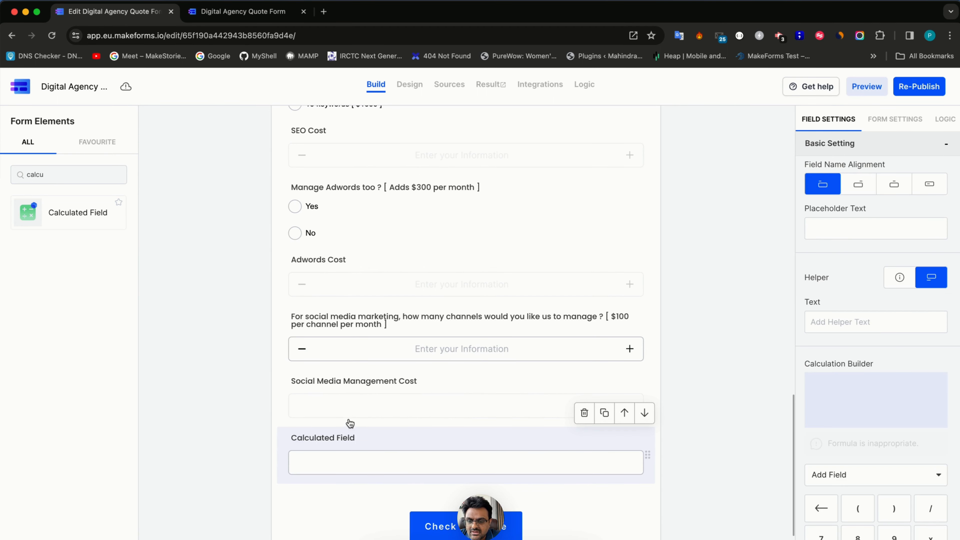
- Rename the calculated field's label to Final Cost
left_click(332, 433)
key("super+a")
scroll(332, 434, "down", 3)
type("Fi")
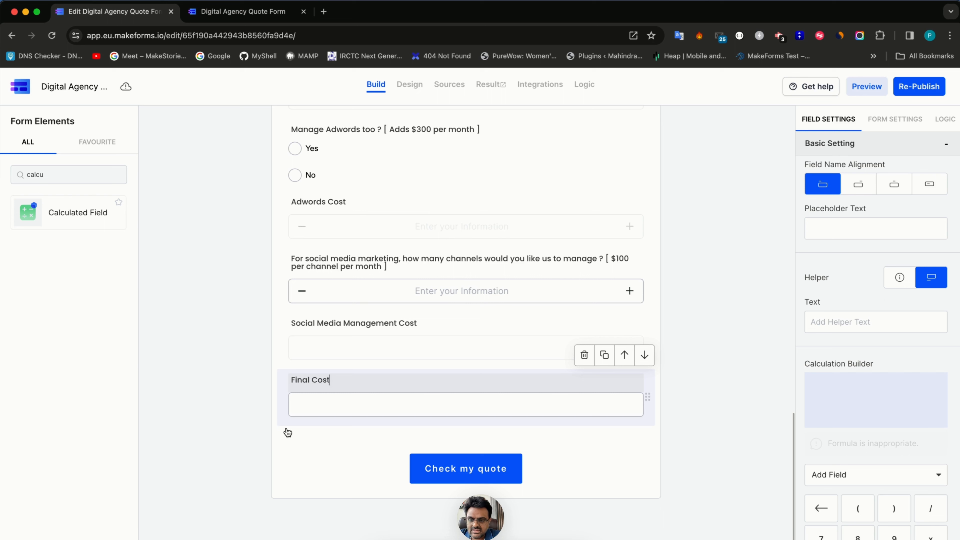
left_click(269, 416)
- Start the formula as Website Designing + CMS Implementation + Content Management costs
left_click(300, 412)
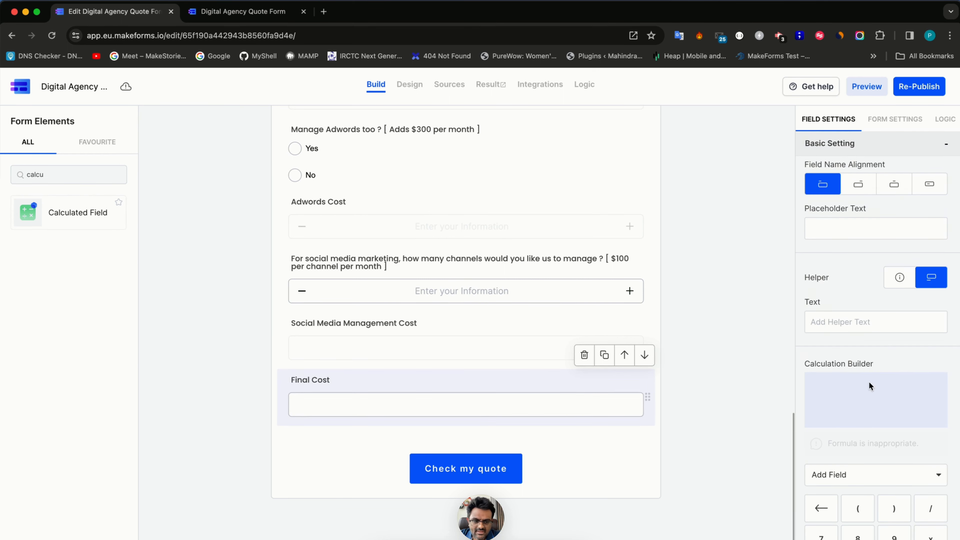
scroll(868, 449, "down", 1)
scroll(869, 449, "down", 5)
left_click(864, 335)
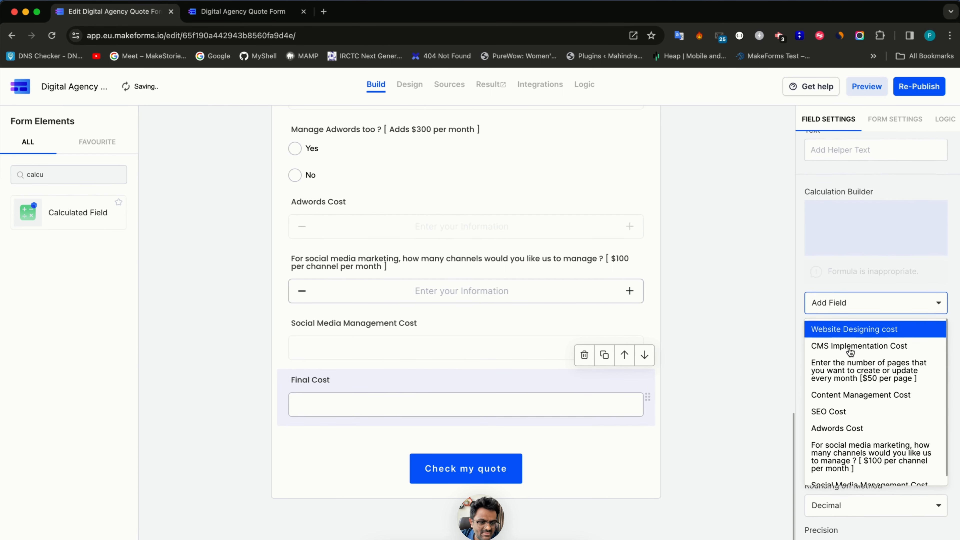
left_click(863, 329)
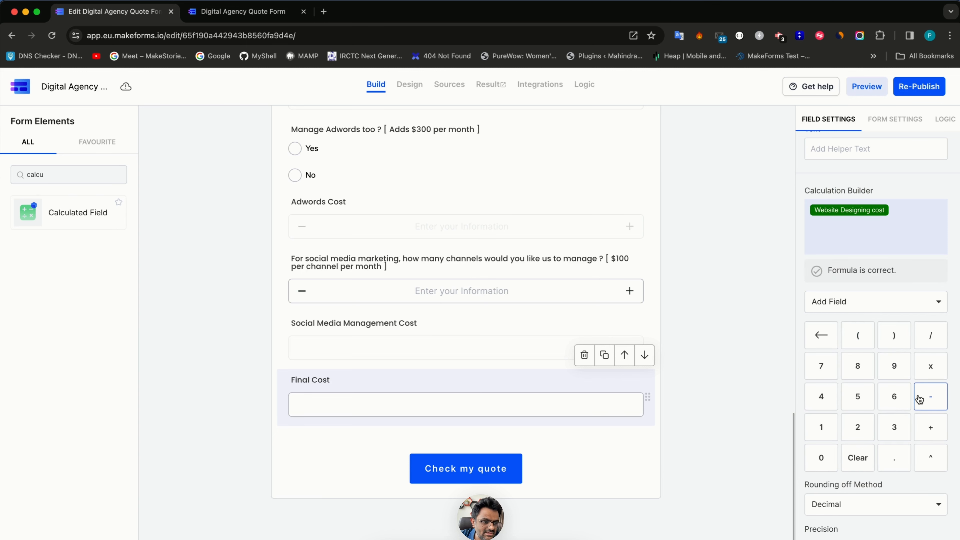
left_click(926, 426)
left_click(847, 301)
left_click(850, 343)
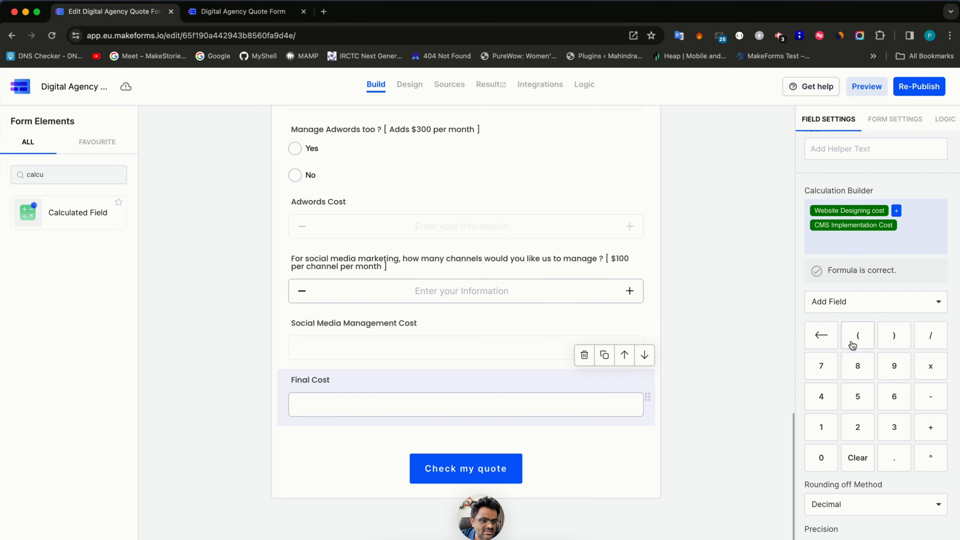
left_click(931, 427)
left_click(872, 314)
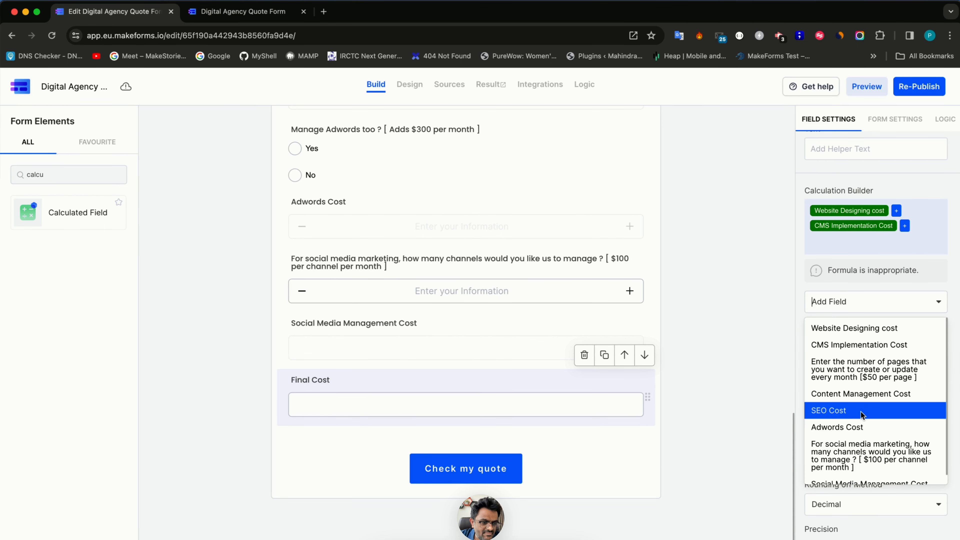
left_click(863, 398)
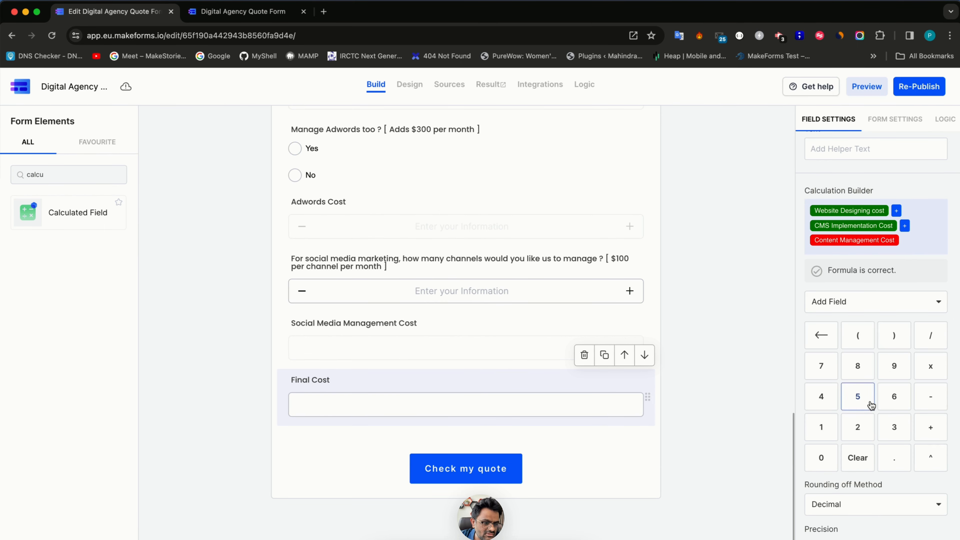
left_click(929, 435)
- Add SEO, Adwords and Social Media Management costs to complete the six-cost sum
left_click(875, 307)
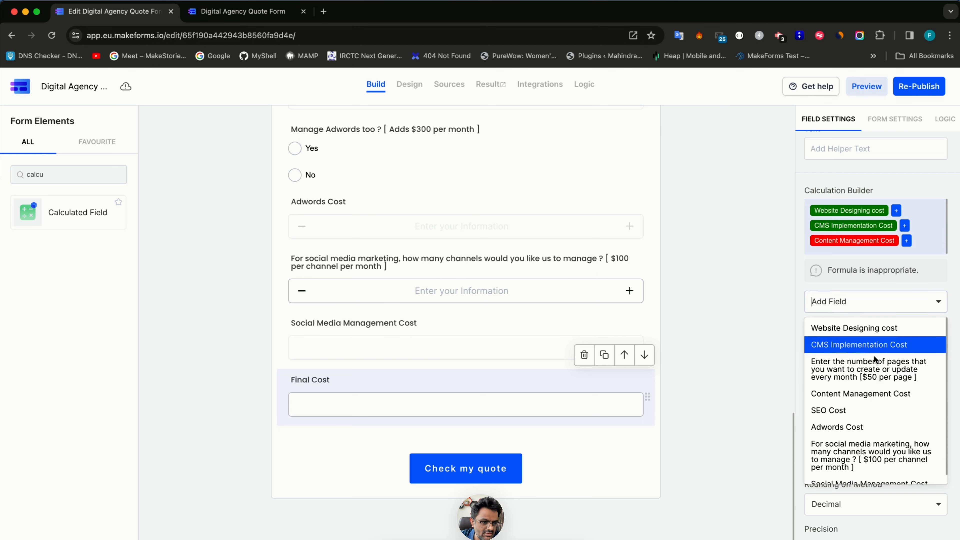
left_click(868, 409)
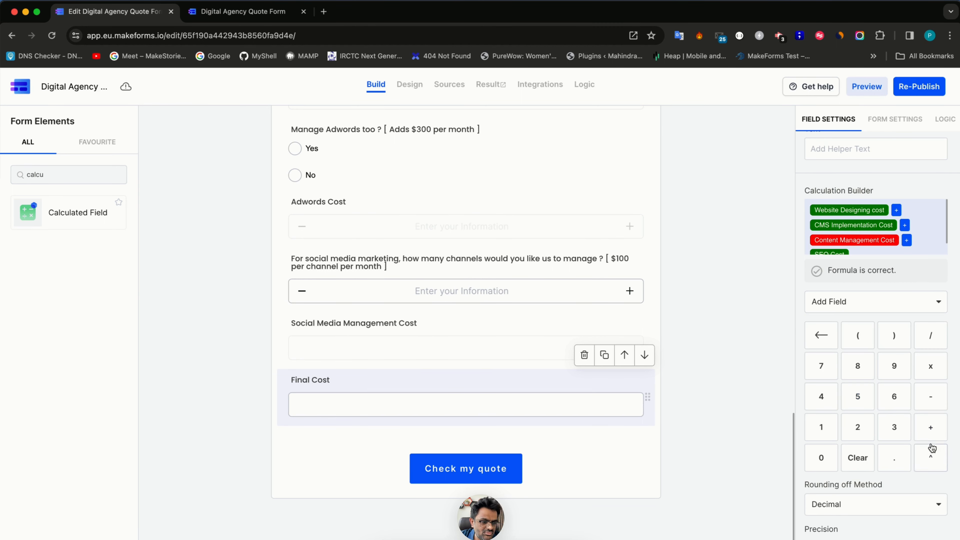
left_click(858, 301)
left_click(864, 426)
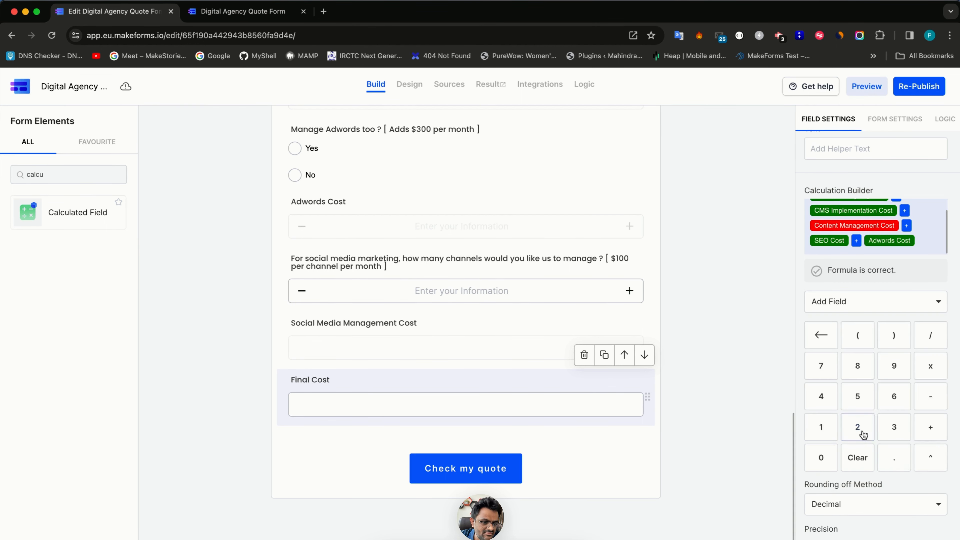
left_click(929, 427)
left_click(869, 303)
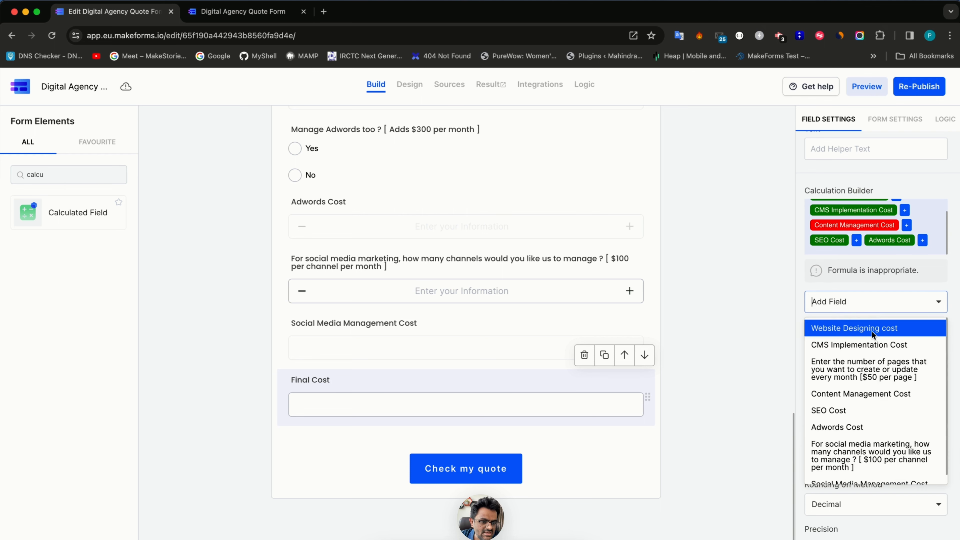
scroll(865, 435, "down", 1)
left_click(867, 470)
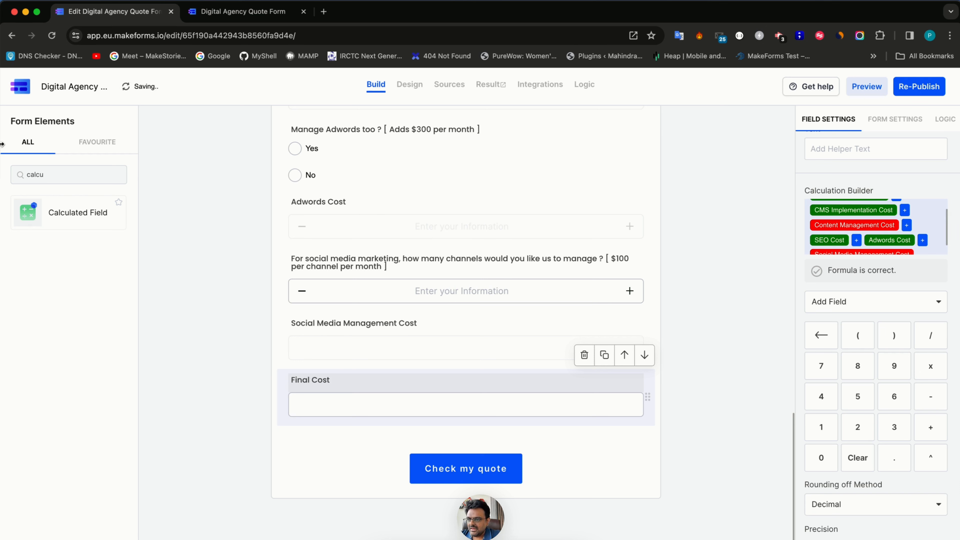
- Search the elements for 'inpu' and place an Input Field below Final Cost
double_click(46, 168)
key("BackSpace")
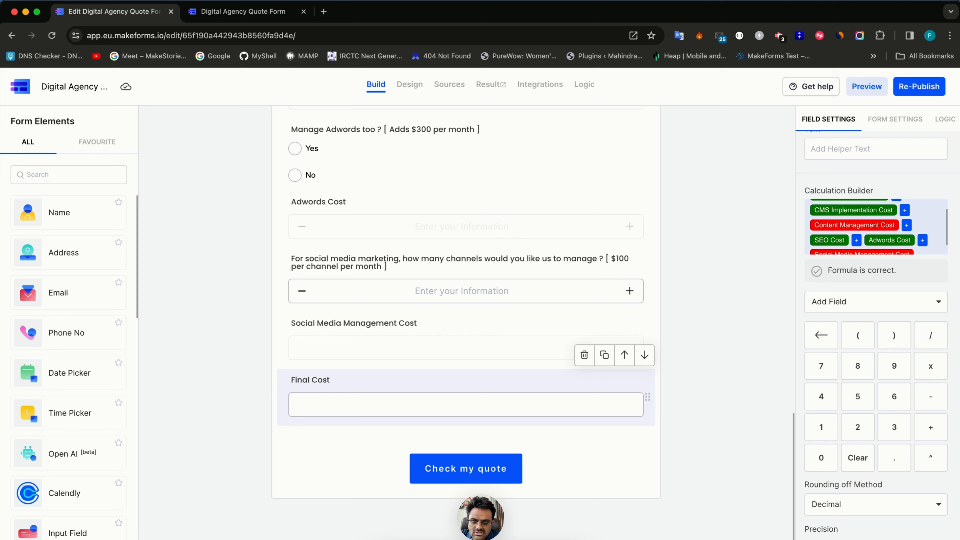
type("discou")
key("super+a")
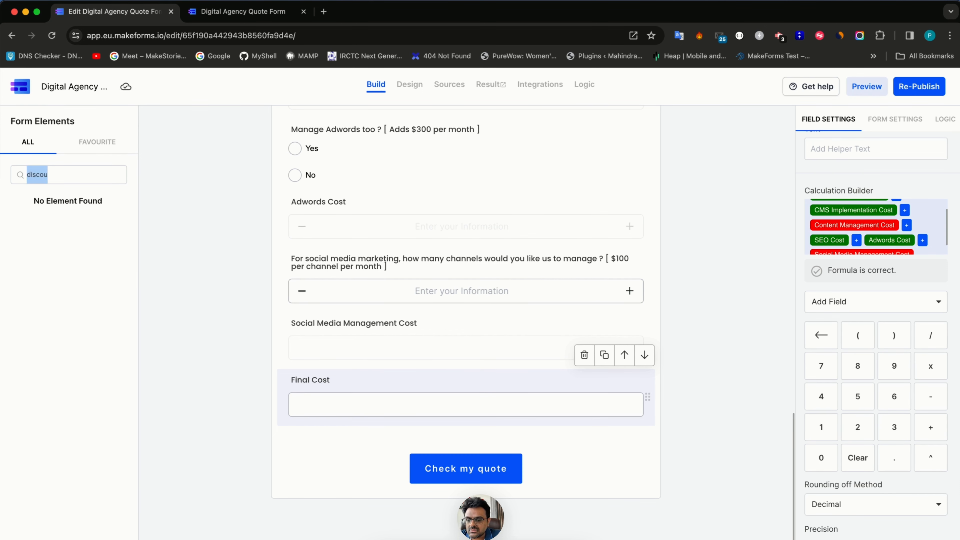
key("BackSpace")
type("inpu")
left_click_drag(34, 198, 315, 415)
- Label the new input field Coupon Code instead of Discount Code
double_click(314, 378)
key("super+a")
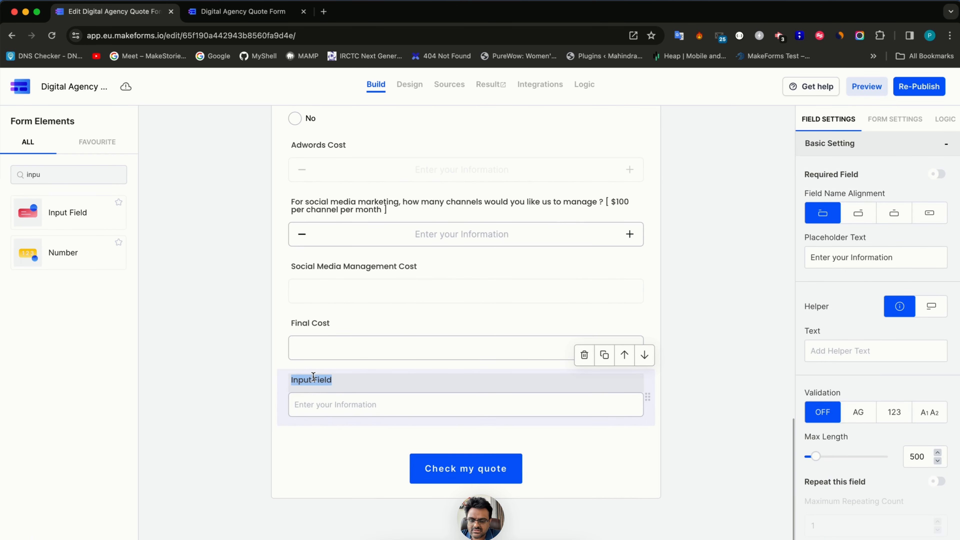
type("Discount Cod")
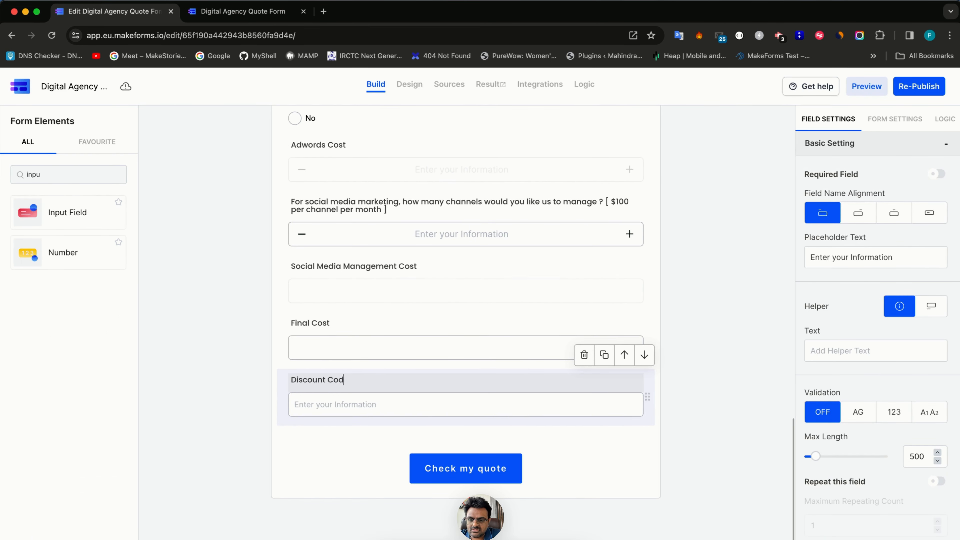
type("e")
key("super+a")
type("Cou")
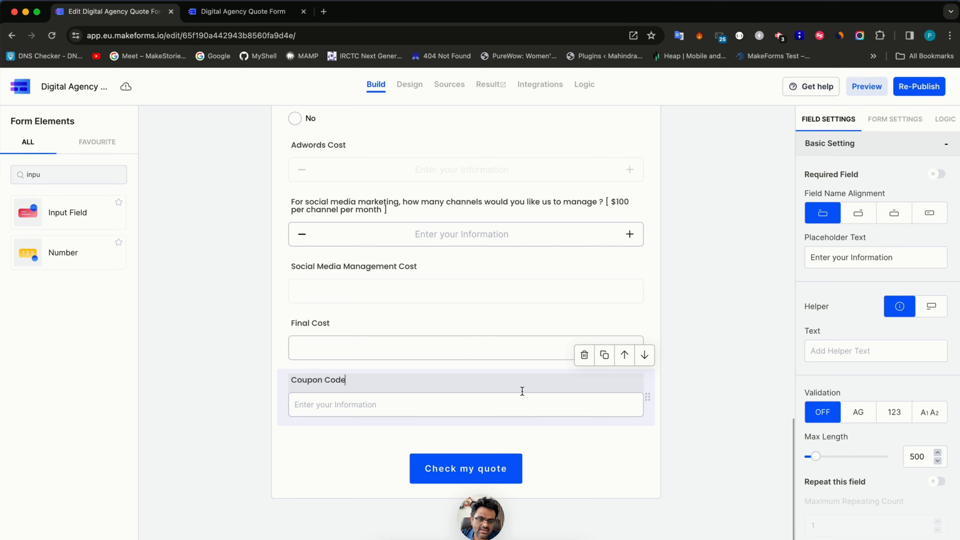
scroll(838, 478, "down", 2)
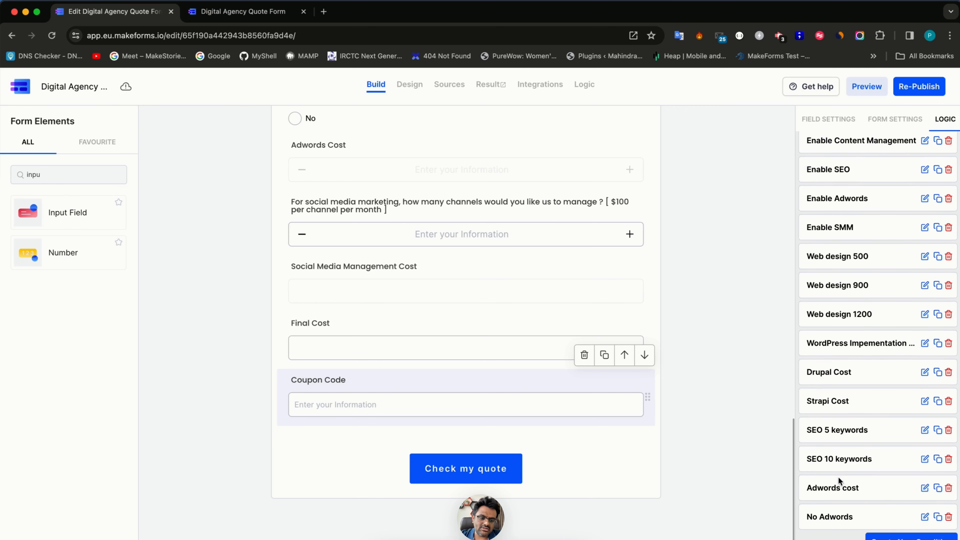
- Start a new logic rule conditioned on the Coupon Code field matching 15OFF
left_click(892, 537)
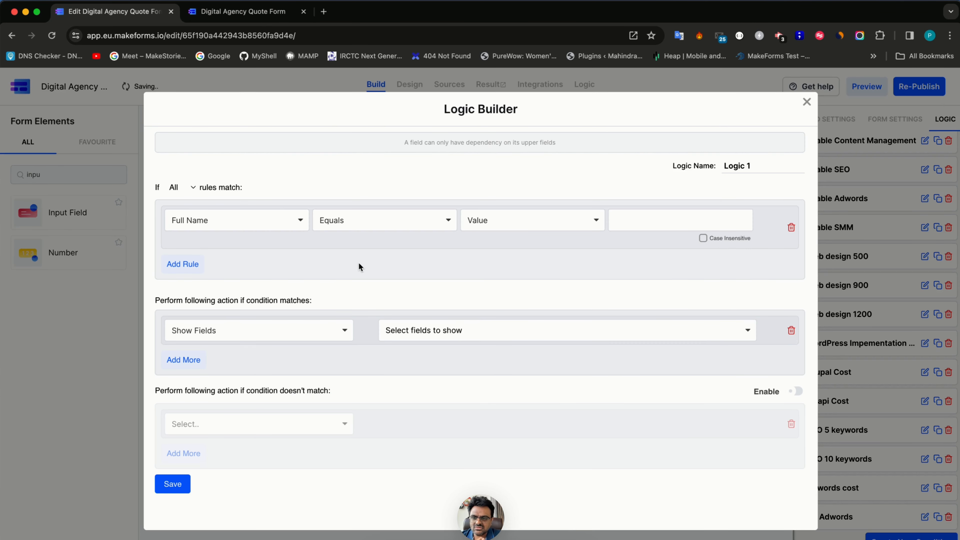
left_click(268, 222)
scroll(242, 363, "down", 5)
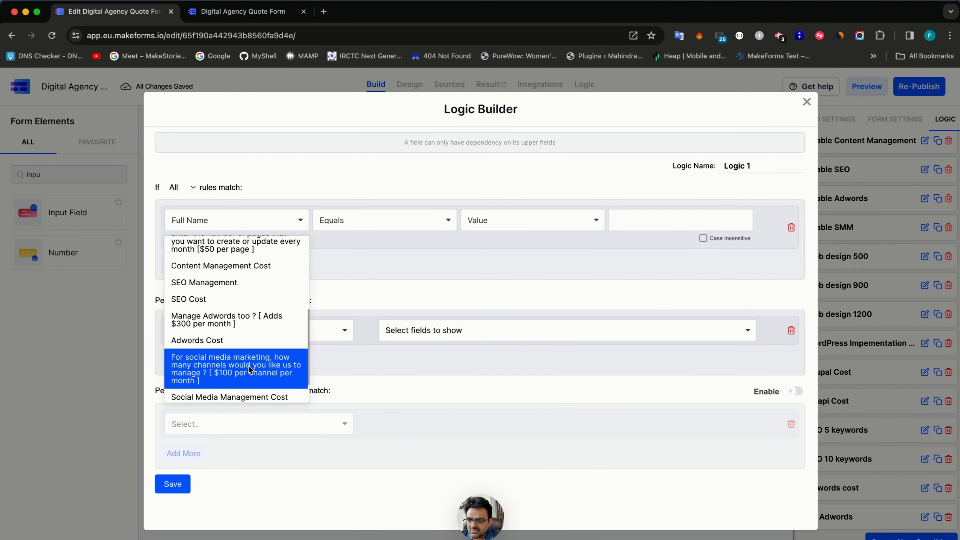
type("cou")
left_click(233, 248)
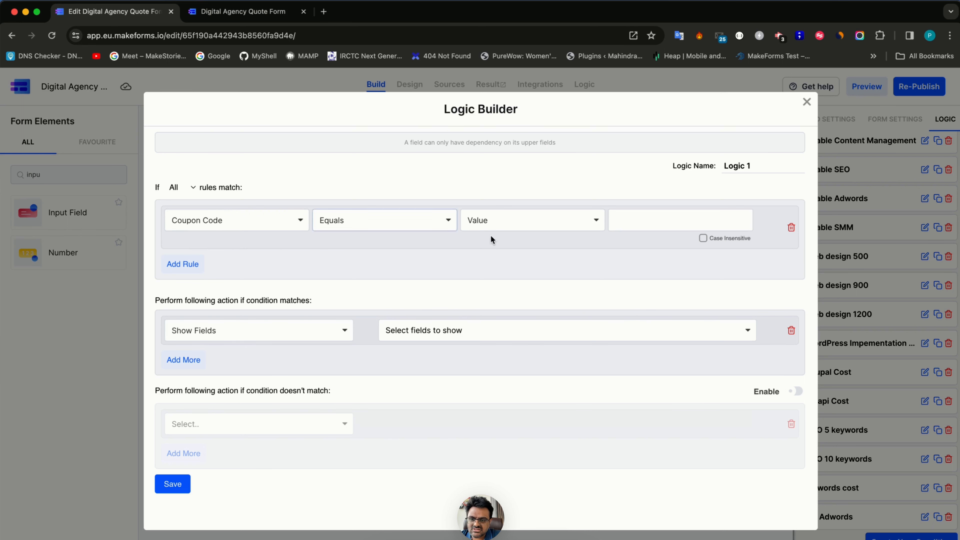
left_click(634, 213)
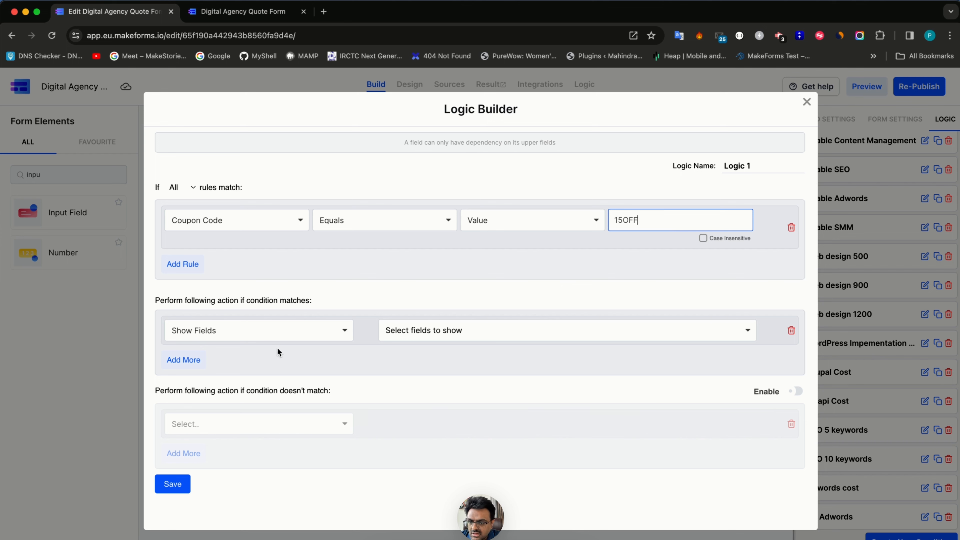
- Abandon the incomplete rule after the failed save and close the Logic Builder
left_click(276, 335)
left_click(629, 276)
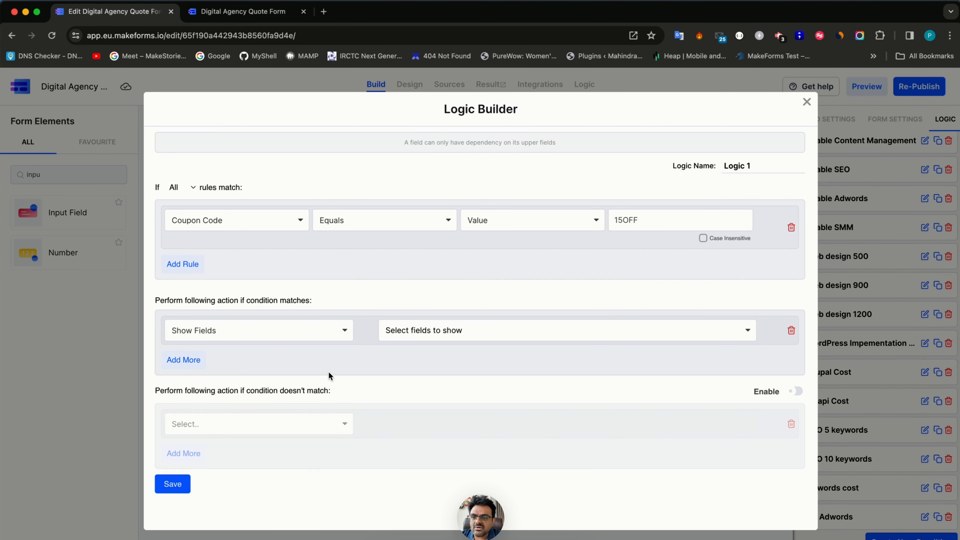
left_click(169, 483)
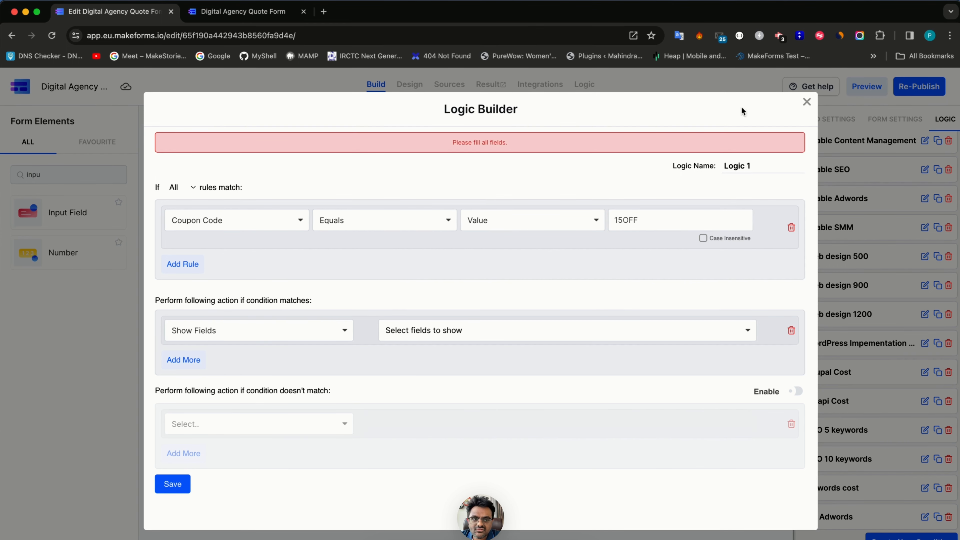
left_click(806, 102)
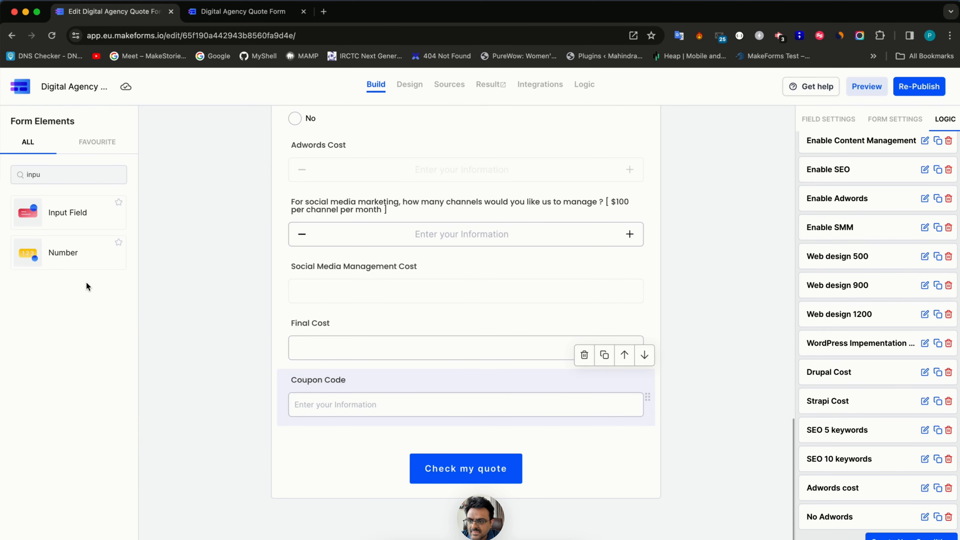
- Place a Number field below Coupon Code and label it Discount %
left_click_drag(64, 252, 394, 433)
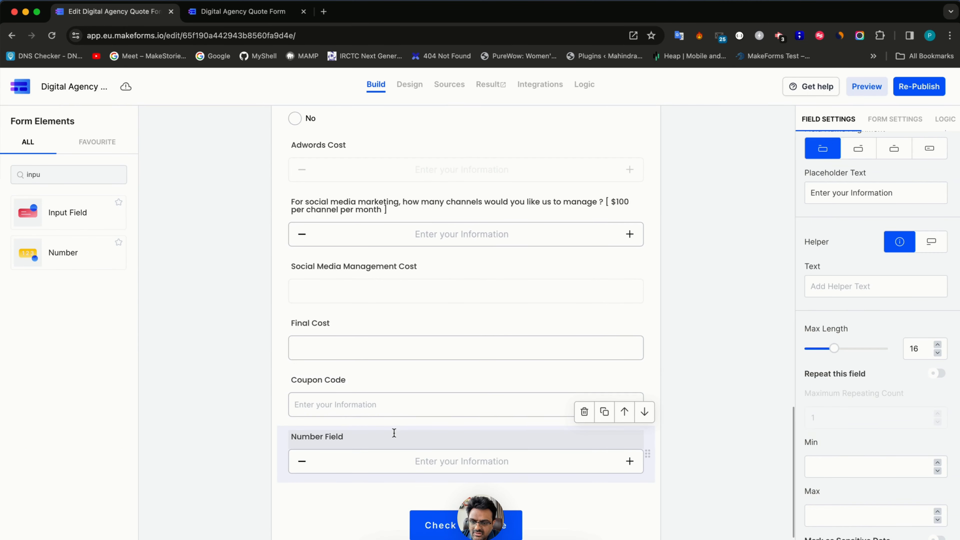
triple_click(336, 437)
type("Discount %")
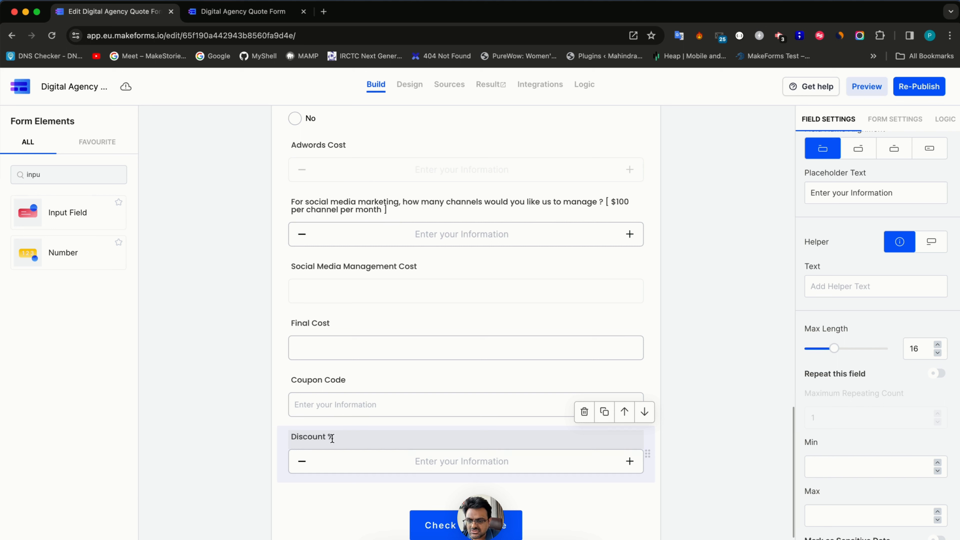
left_click(327, 415)
left_click(531, 465)
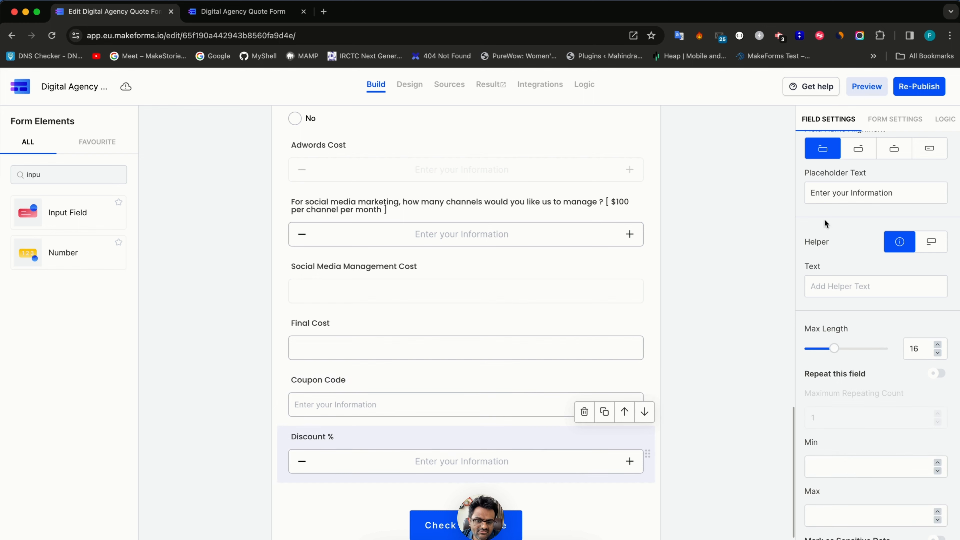
left_click(945, 120)
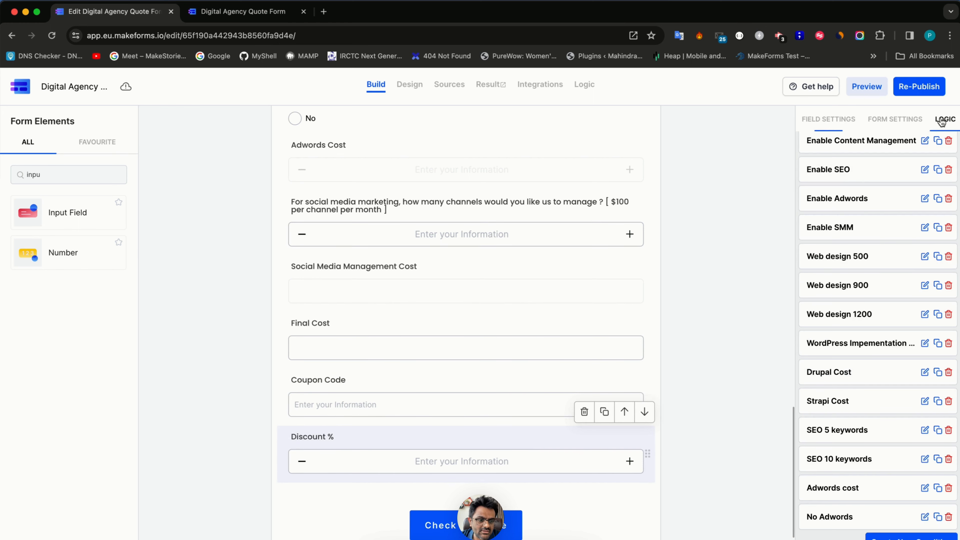
- Create a logic rule with condition Coupon Code equals 15OFF, case-insensitive
left_click(909, 537)
left_click(269, 223)
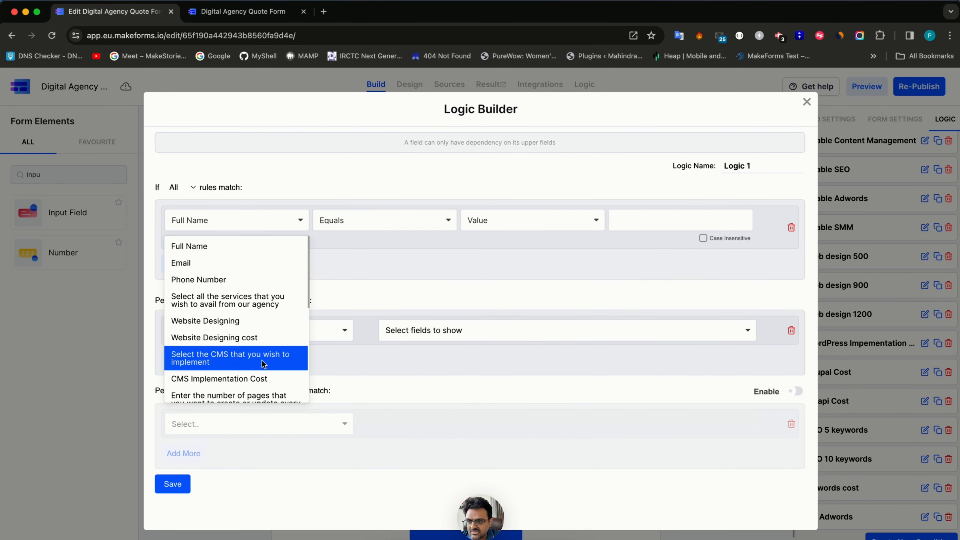
type("cou")
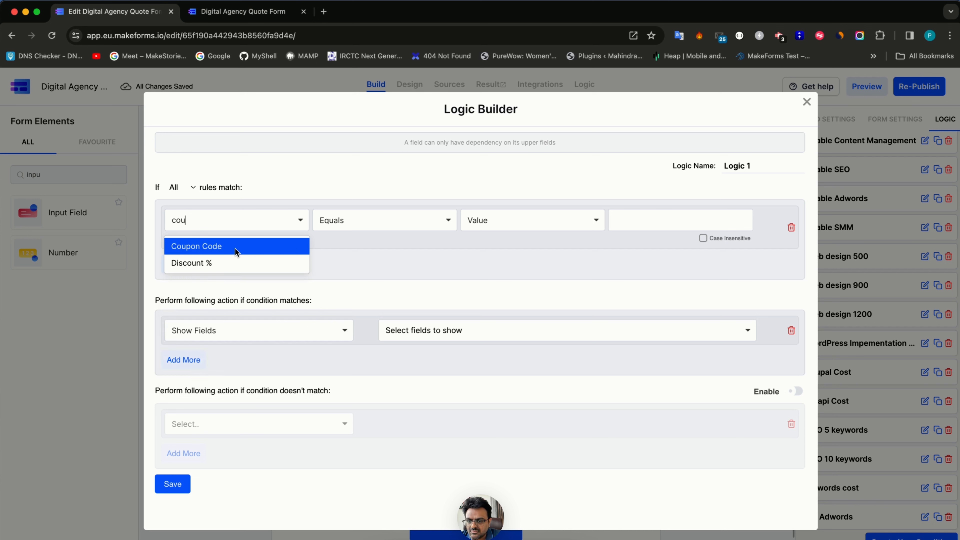
key("Return")
left_click(621, 220)
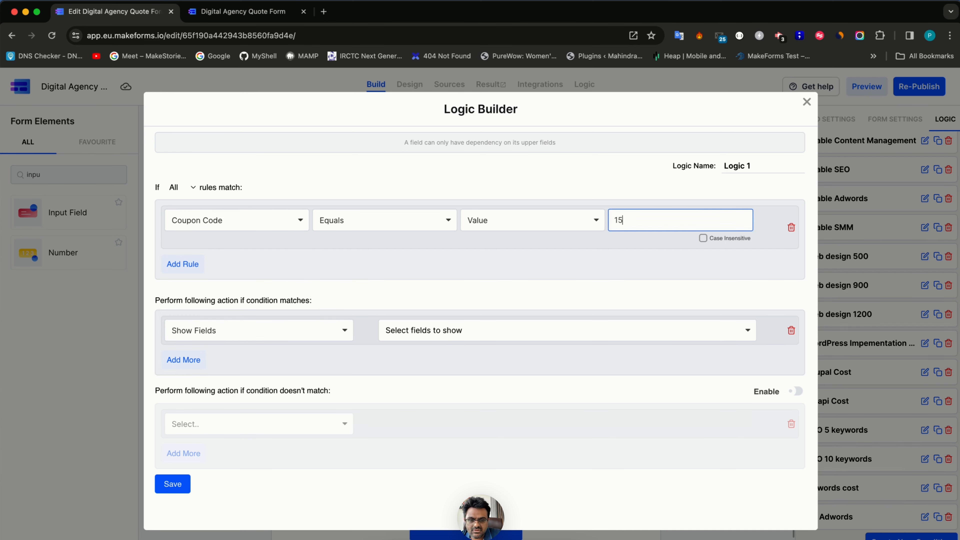
left_click(715, 242)
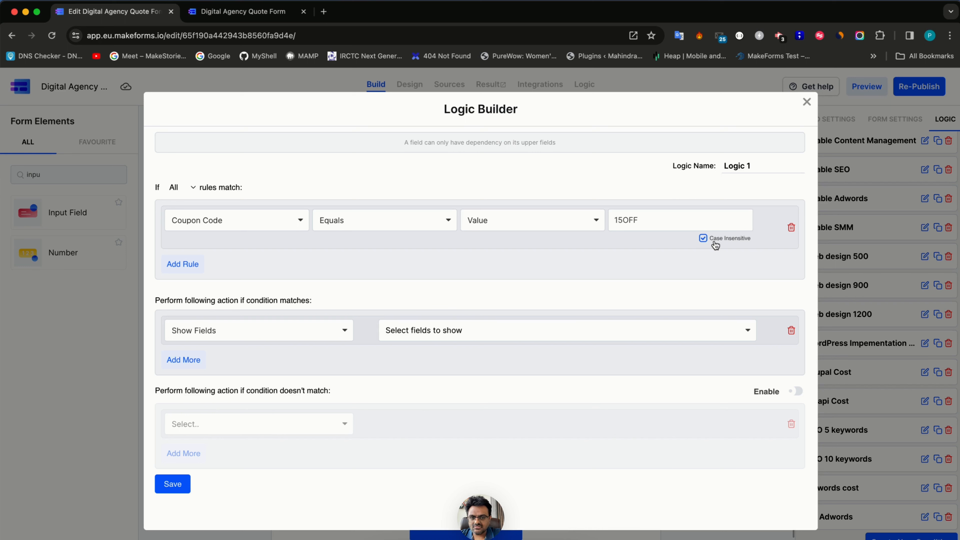
- Make the rule change the value of Discount % to 15 on a match
left_click(311, 331)
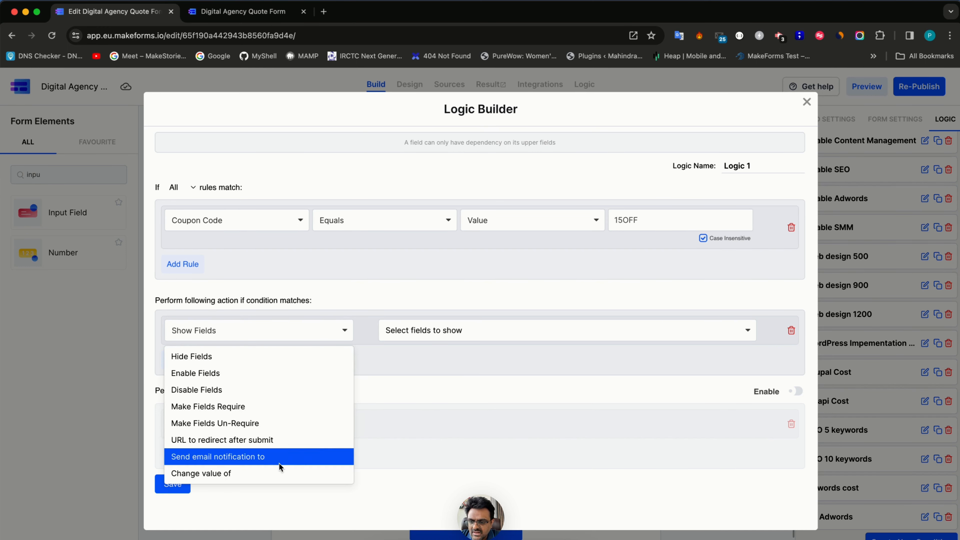
left_click(279, 471)
left_click(447, 332)
left_click(441, 356)
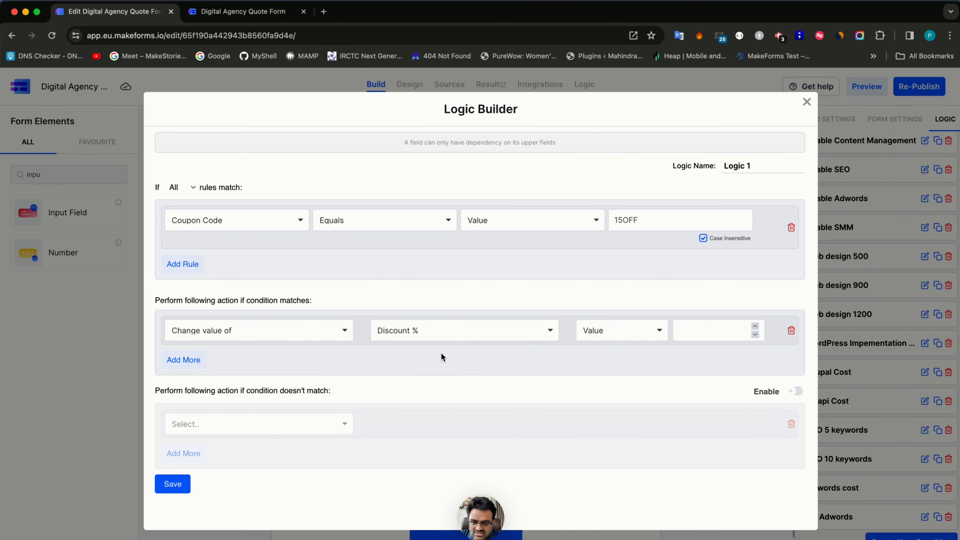
left_click(695, 329)
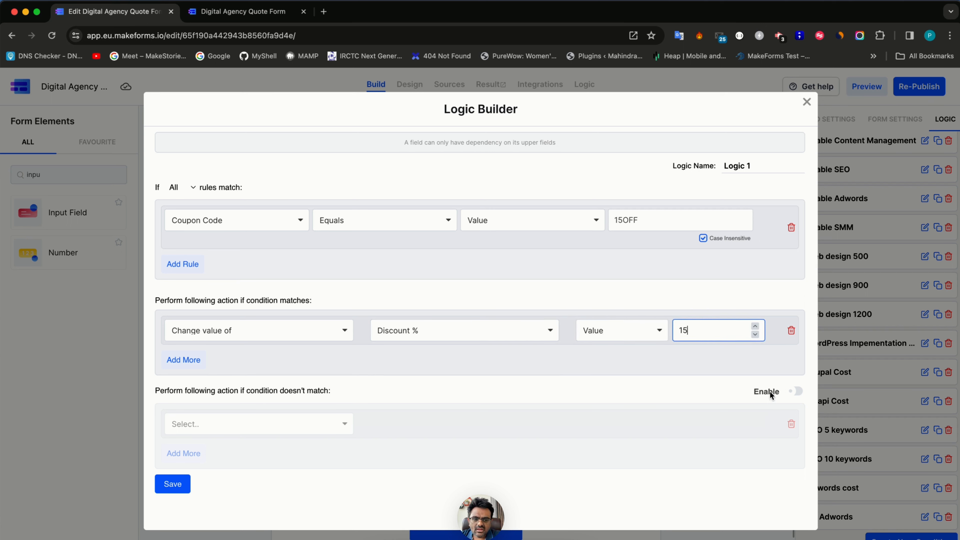
- Add an else action setting Discount % to 0 and save the rule
left_click(796, 391)
left_click(344, 425)
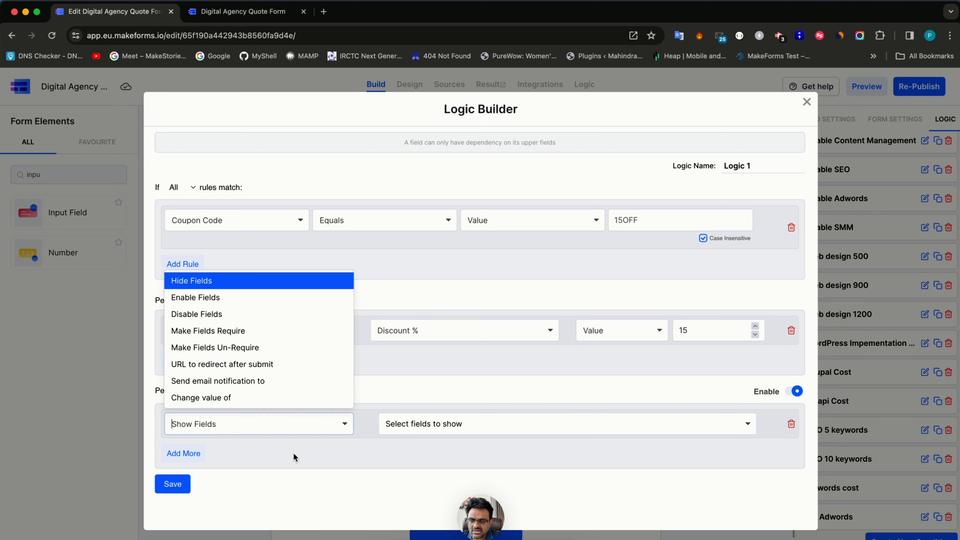
left_click(265, 397)
left_click(435, 426)
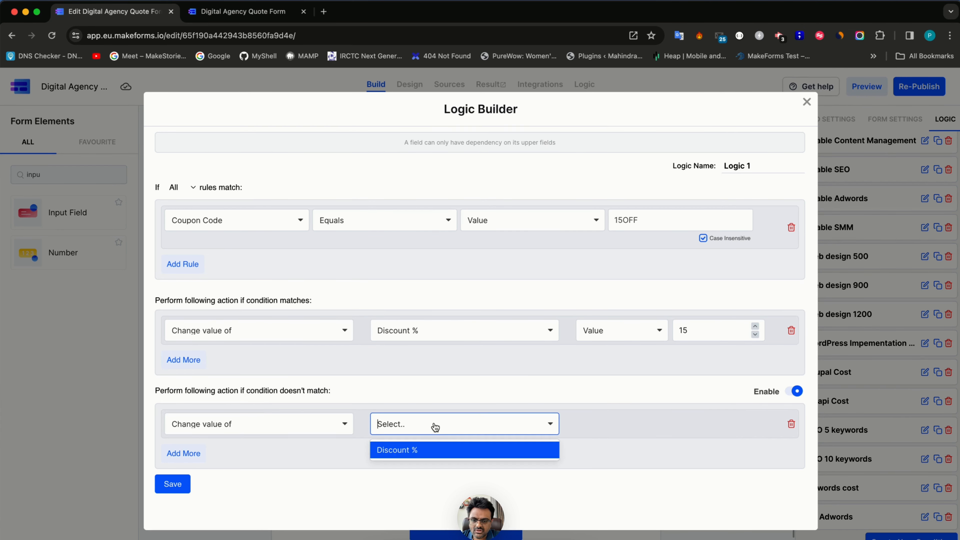
left_click(426, 449)
left_click(713, 432)
type("0")
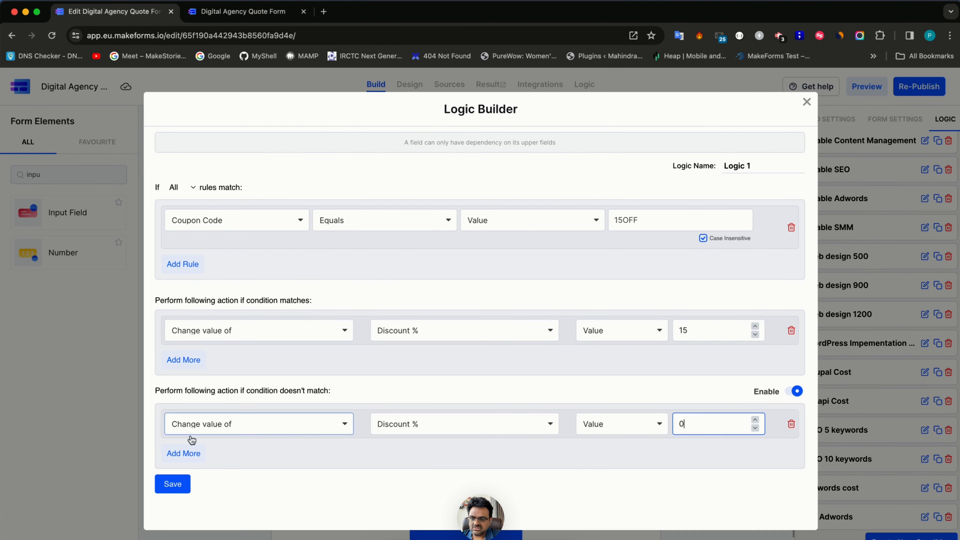
left_click(173, 484)
scroll(384, 388, "down", 2)
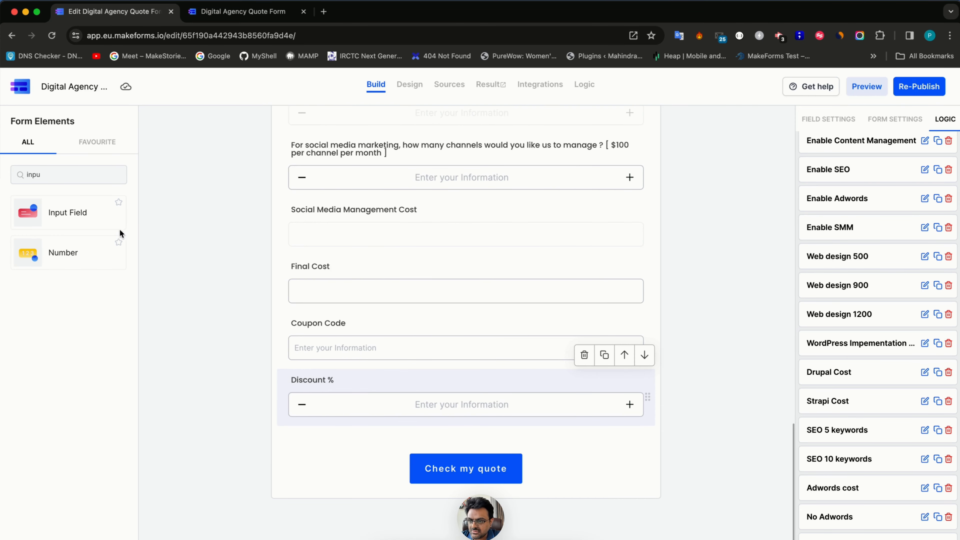
- Drop a Calculated Field below Discount % and label it Discount to be given
double_click(77, 177)
key("BackSpace")
type("calc")
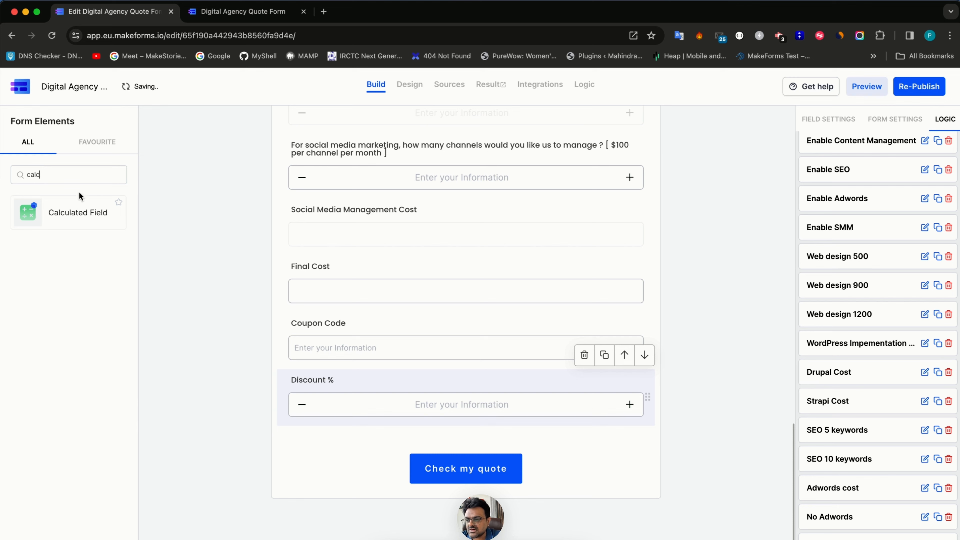
left_click_drag(84, 210, 354, 414)
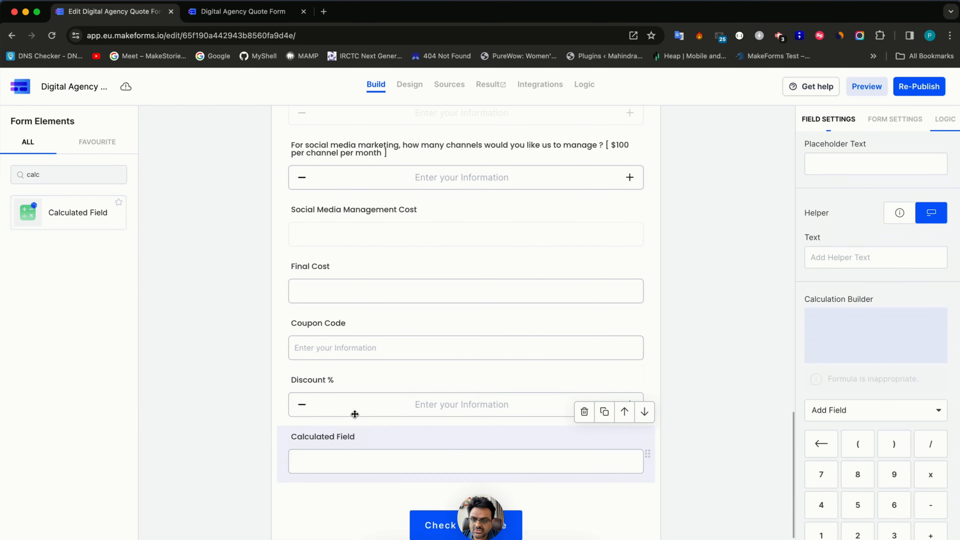
triple_click(344, 440)
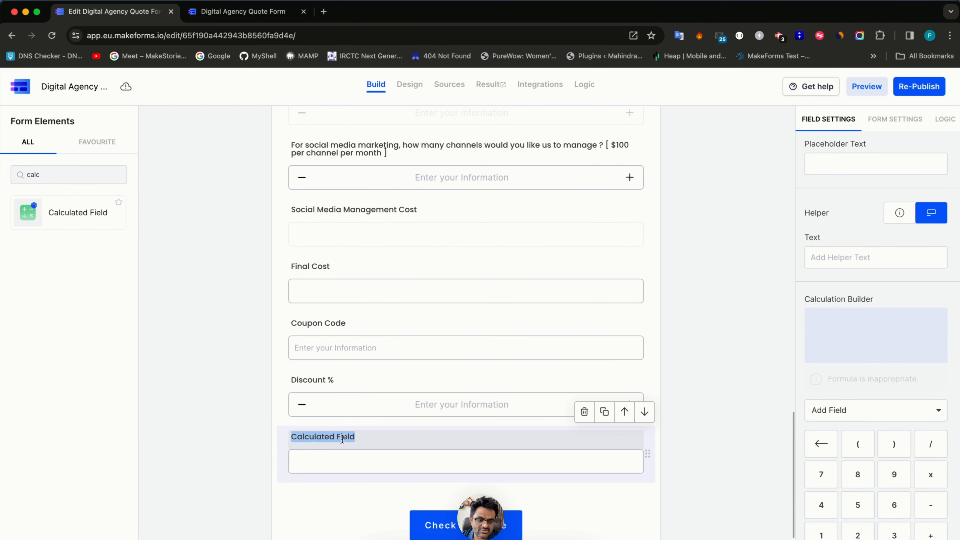
type("Disc")
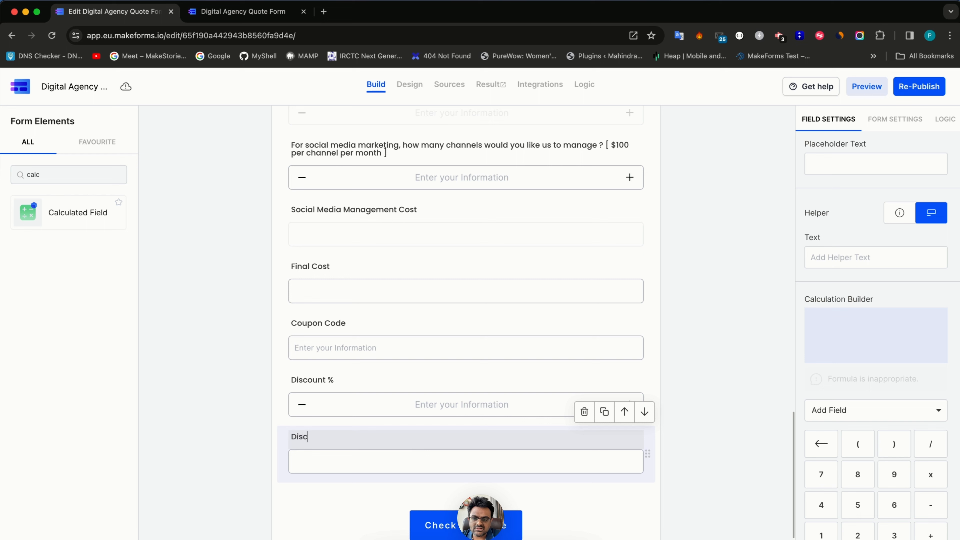
type("ount to be given")
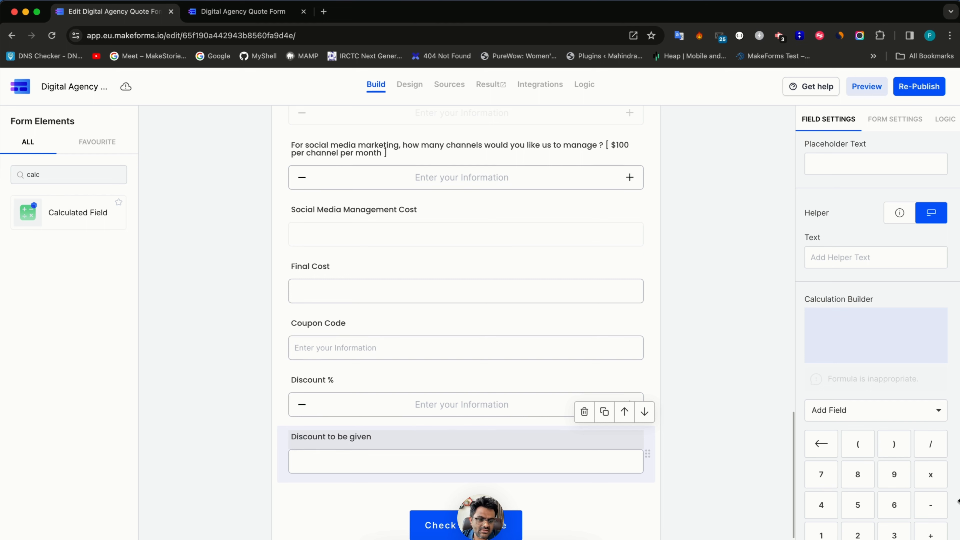
- Build the field's formula as Final Cost × 15 / 100
left_click(830, 411)
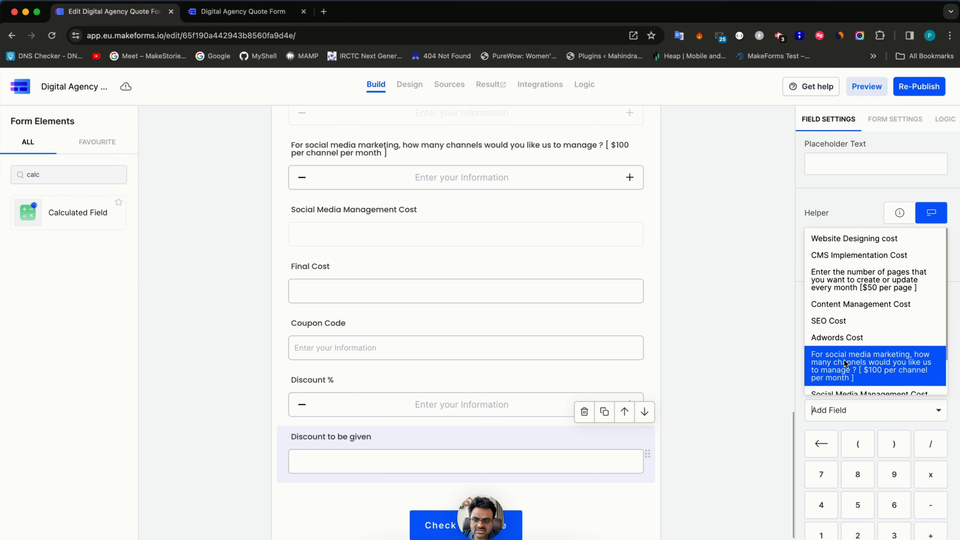
type("fi")
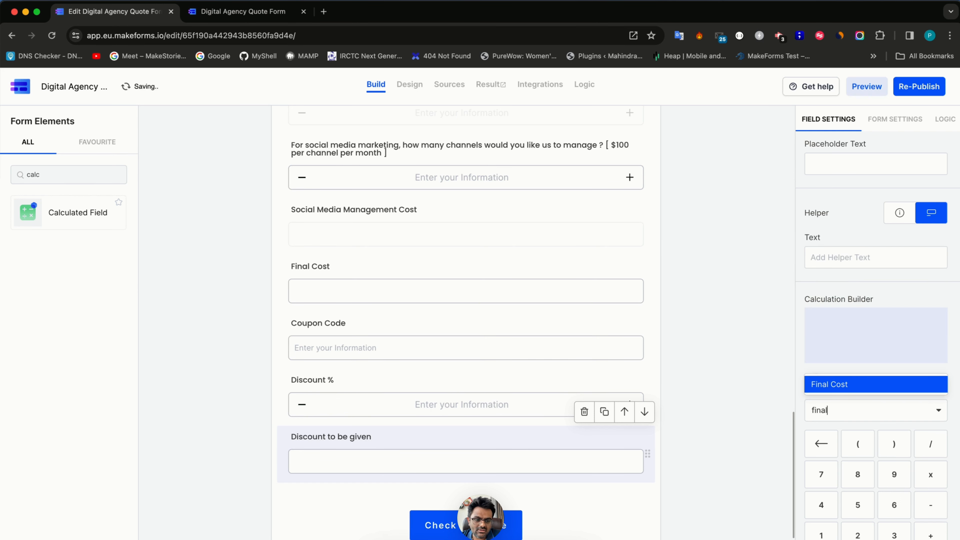
type("nal")
left_click(864, 384)
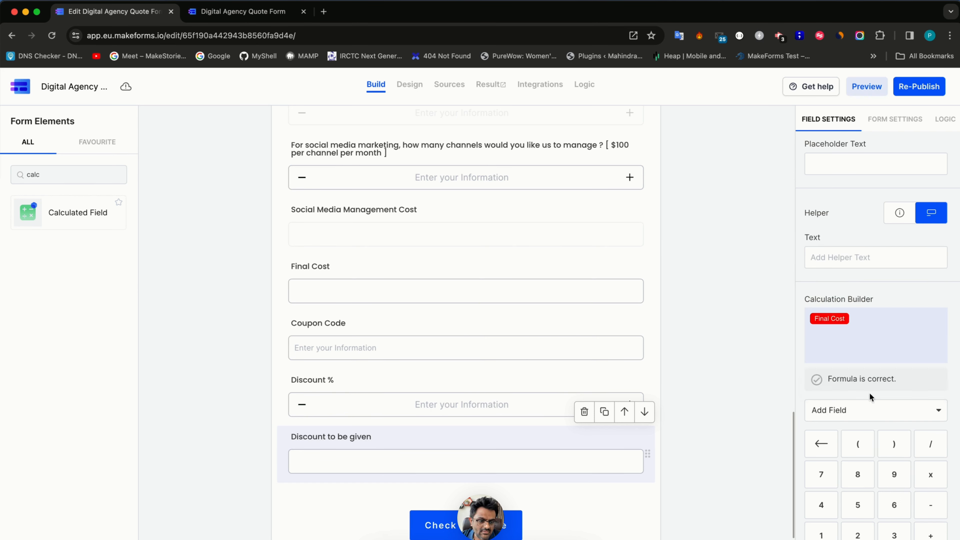
left_click(924, 471)
scroll(869, 472, "down", 1)
left_click(824, 509)
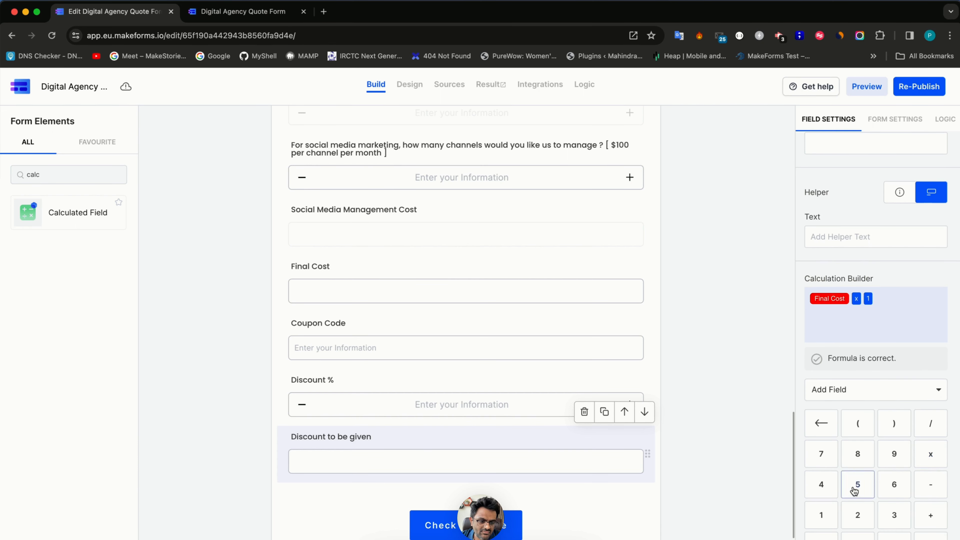
left_click(857, 488)
scroll(857, 490, "down", 2)
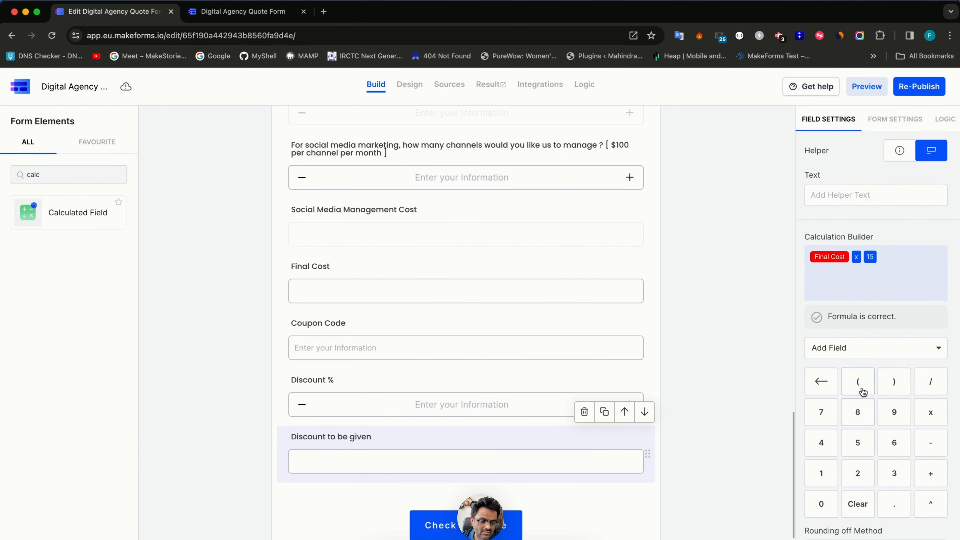
left_click(929, 383)
left_click(824, 477)
left_click(822, 505)
left_click(823, 505)
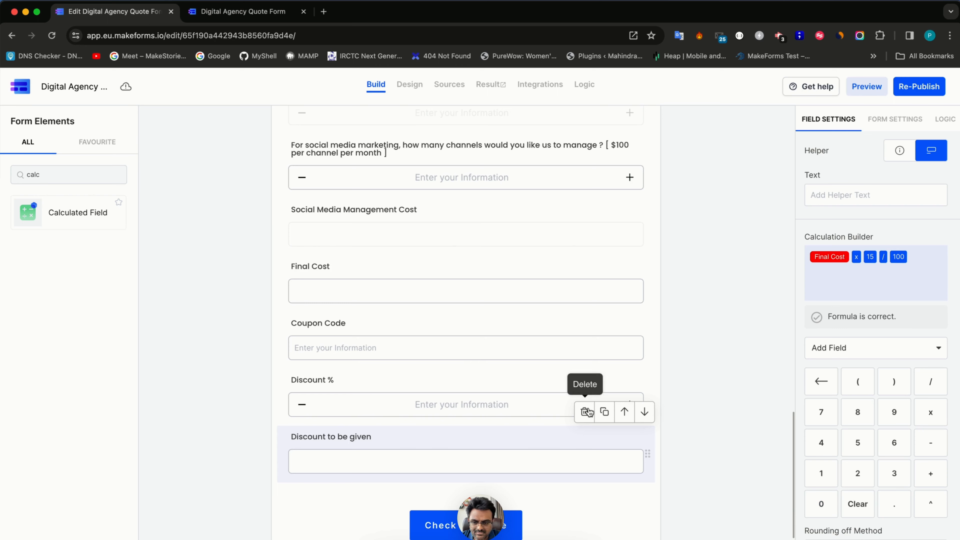
- Search the element list for 'cal' again
scroll(414, 417, "down", 1)
scroll(413, 417, "down", 1)
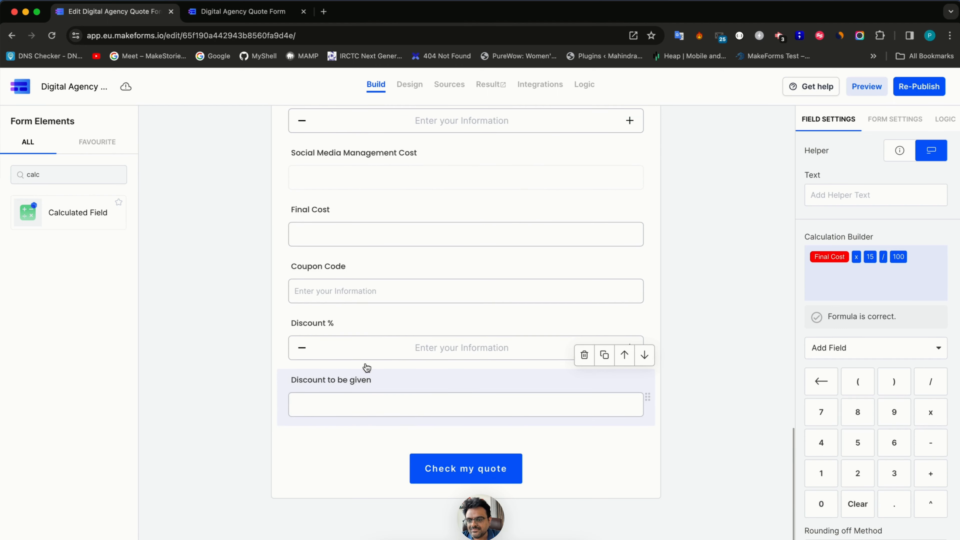
double_click(87, 182)
key("BackSpace")
type("cal")
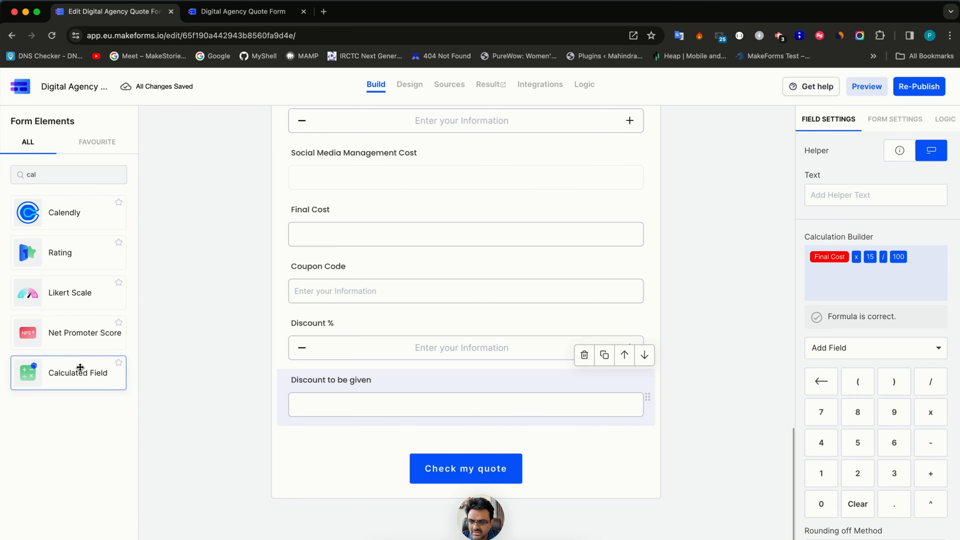
- Add a Calculated Field below Discount to be given, labelled Total after discount
left_click(108, 370)
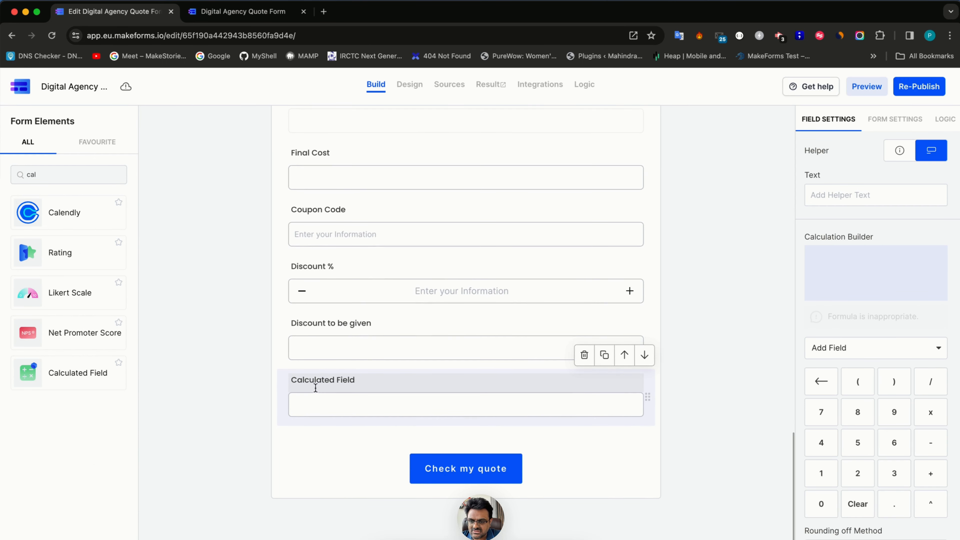
triple_click(319, 377)
type("Total after discou")
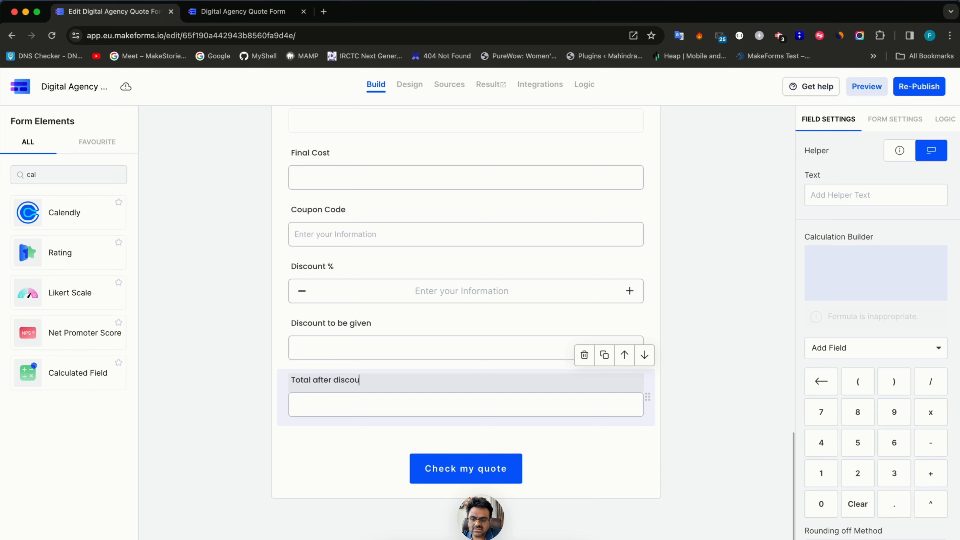
type("nt")
- Build its formula as Final Cost − Discount to be given and recheck it
left_click(850, 347)
type("ta")
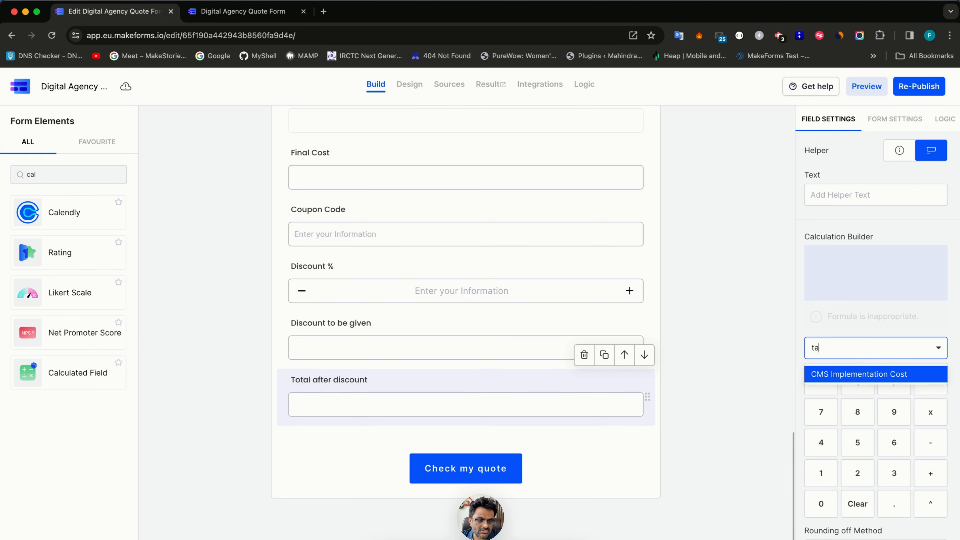
key("BackSpace")
type("ota")
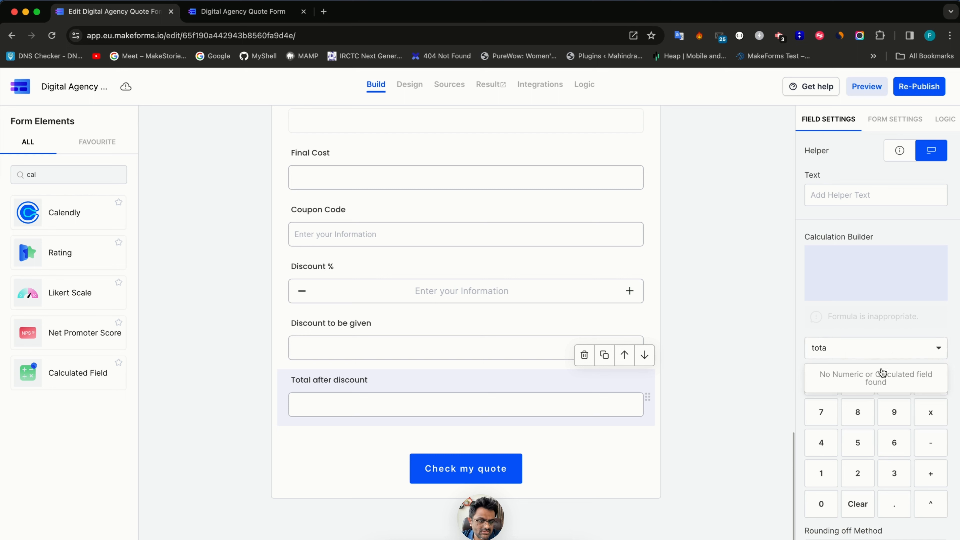
key("BackSpace")
key("BackSpace")
key("BackSpace")
key("BackSpace")
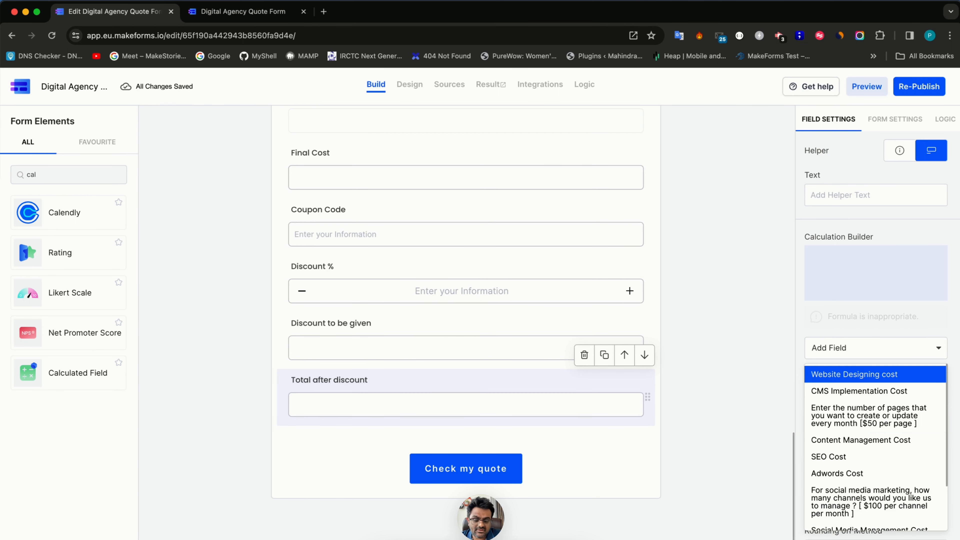
type("final")
left_click(897, 375)
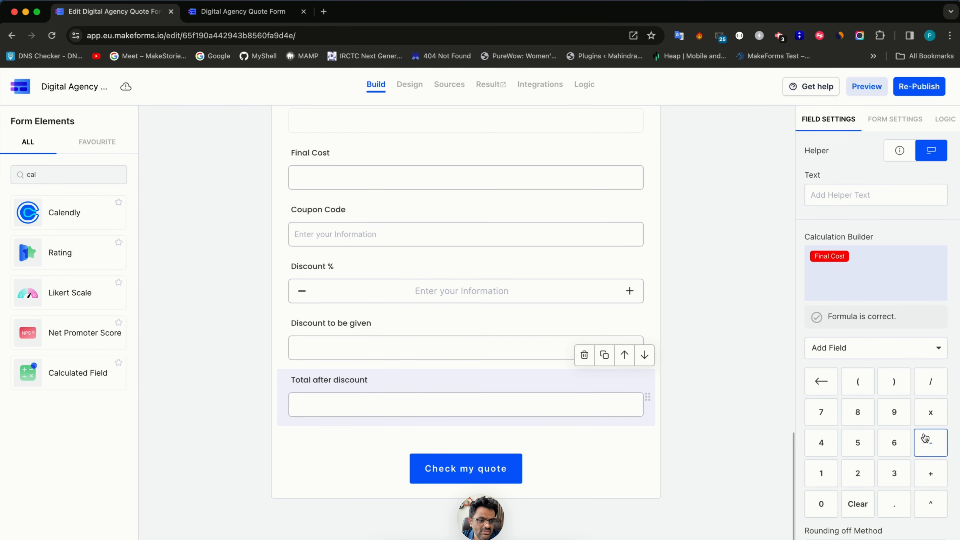
left_click(930, 443)
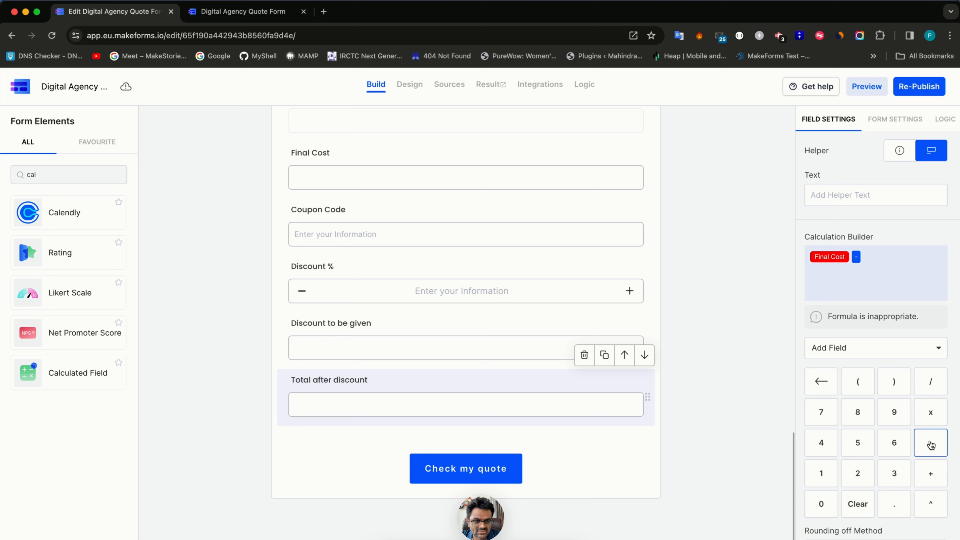
left_click(890, 346)
type("disc")
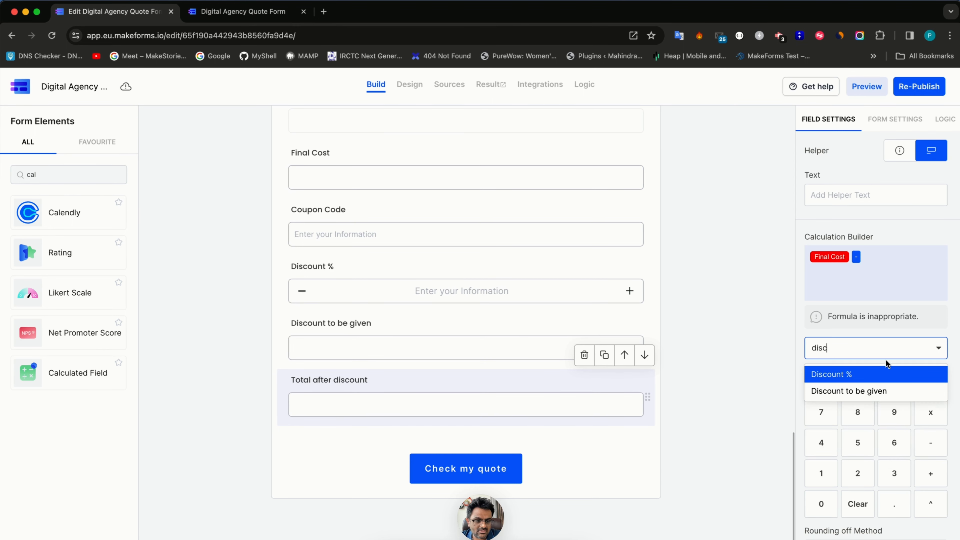
left_click(876, 392)
left_click(677, 400)
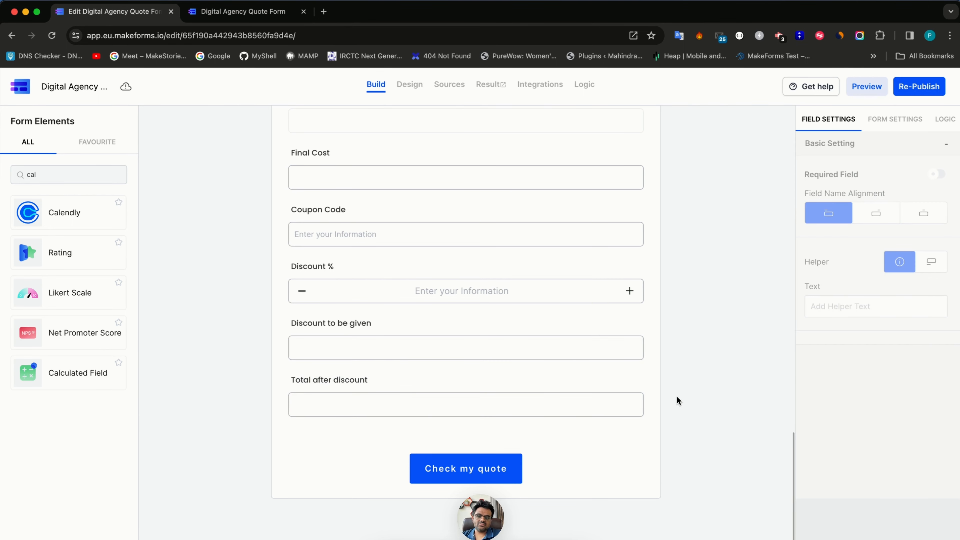
left_click(513, 412)
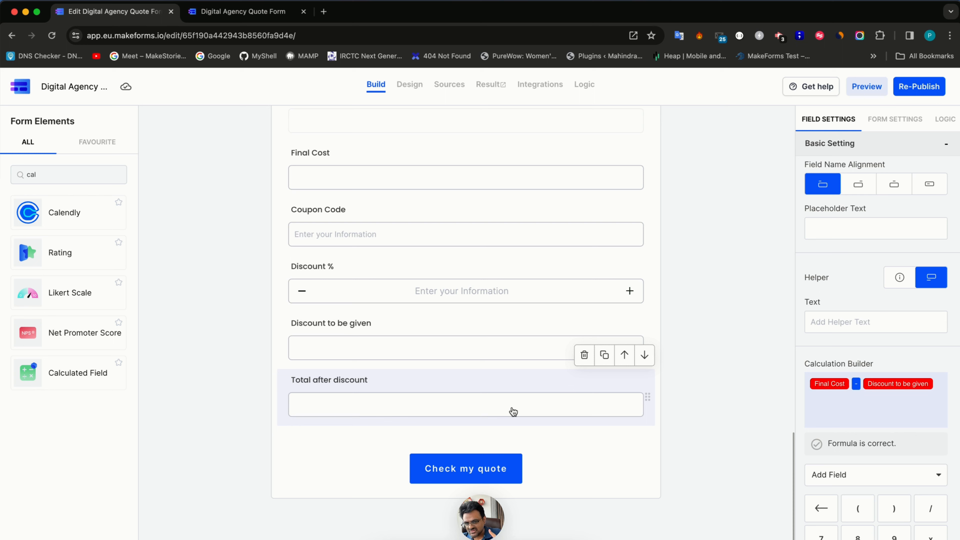
- Have Coupon Code auto-fill from query parameter ccode, then clear the element search
left_click(404, 237)
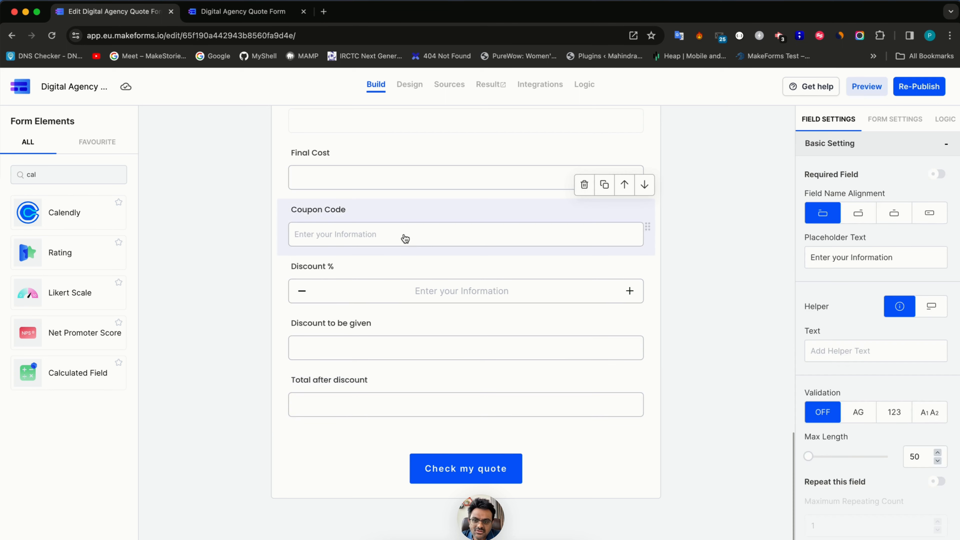
scroll(848, 458, "down", 3)
left_click(858, 537)
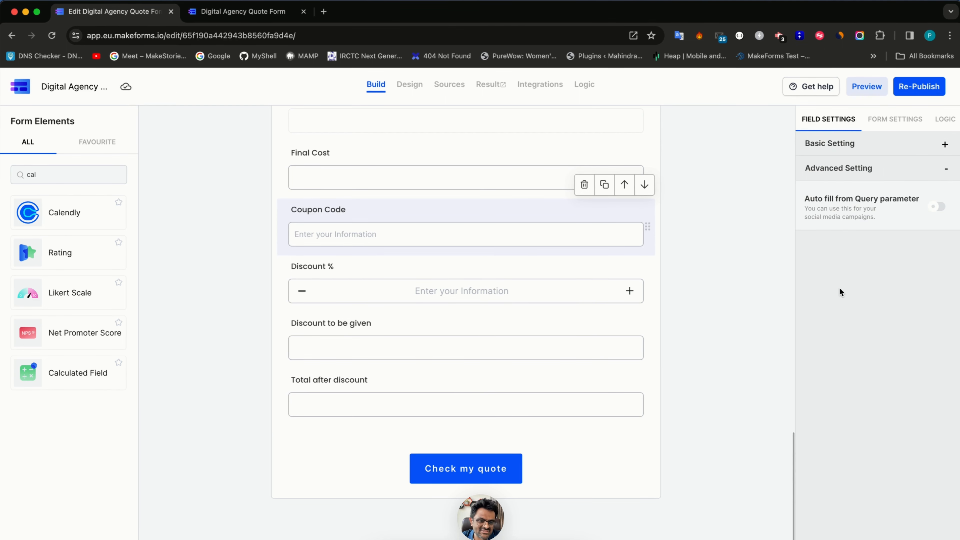
left_click(938, 206)
left_click(853, 253)
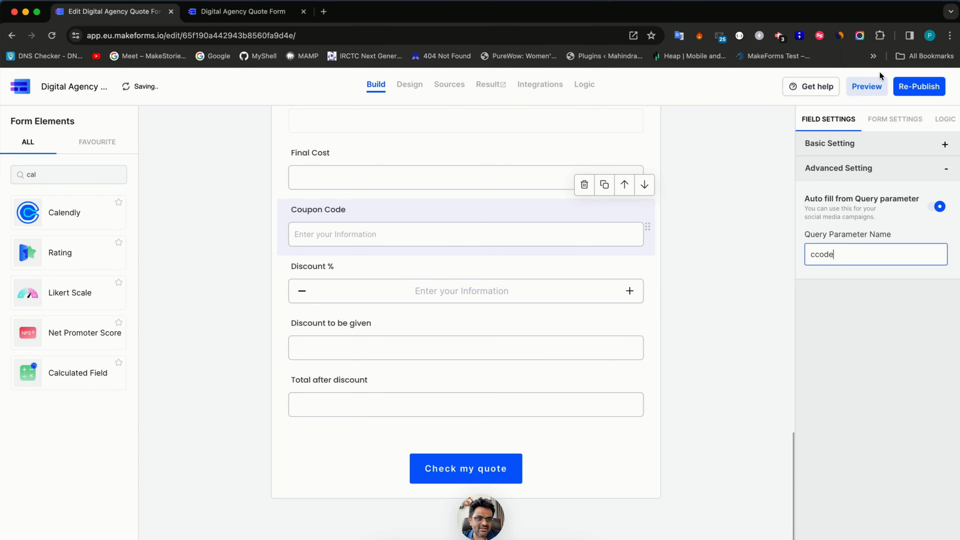
double_click(62, 183)
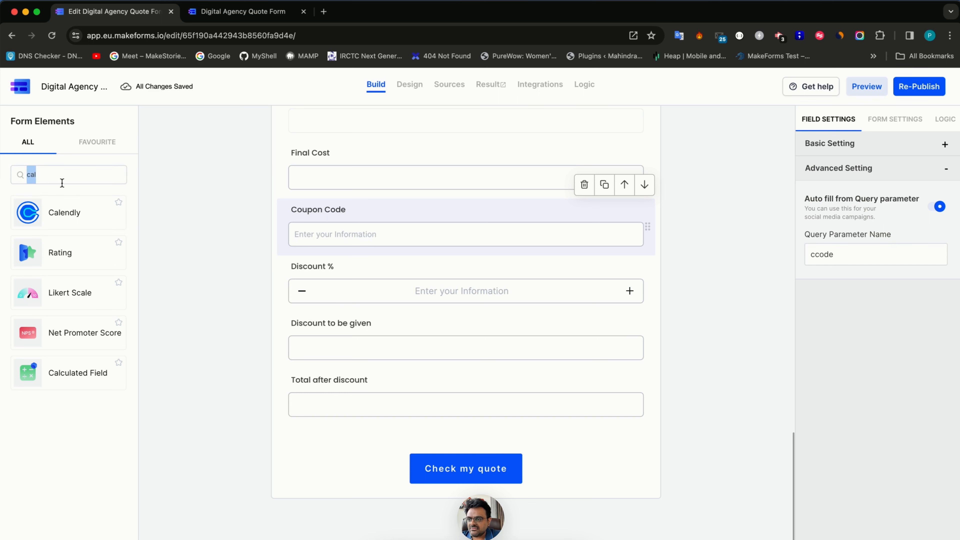
key("BackSpace")
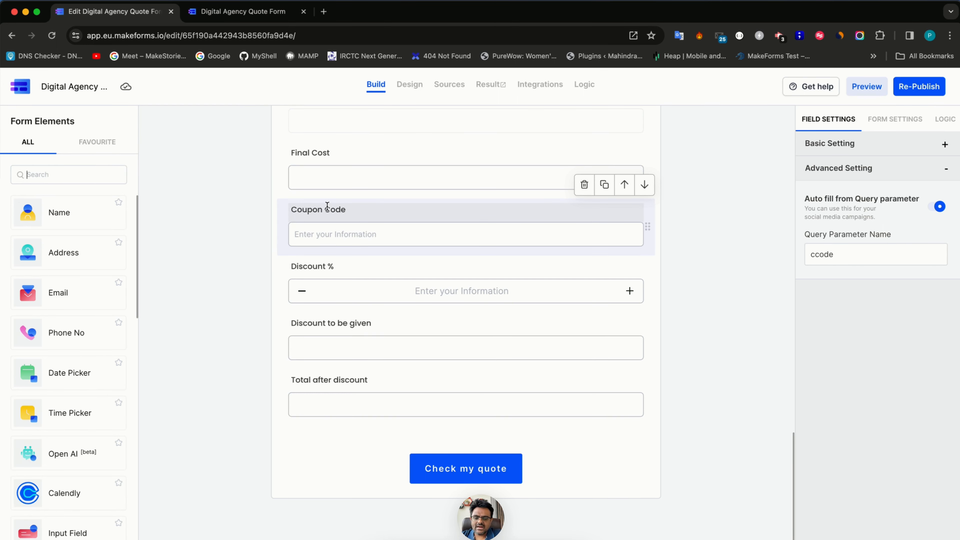
- Add a left-aligned paragraph titled 'Final Quote' below Total after discount
type("para")
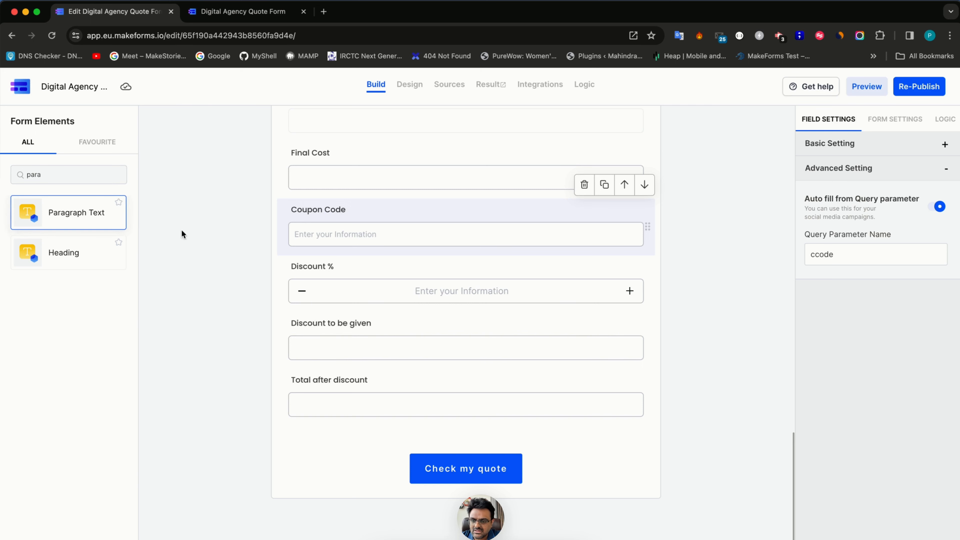
left_click(644, 225)
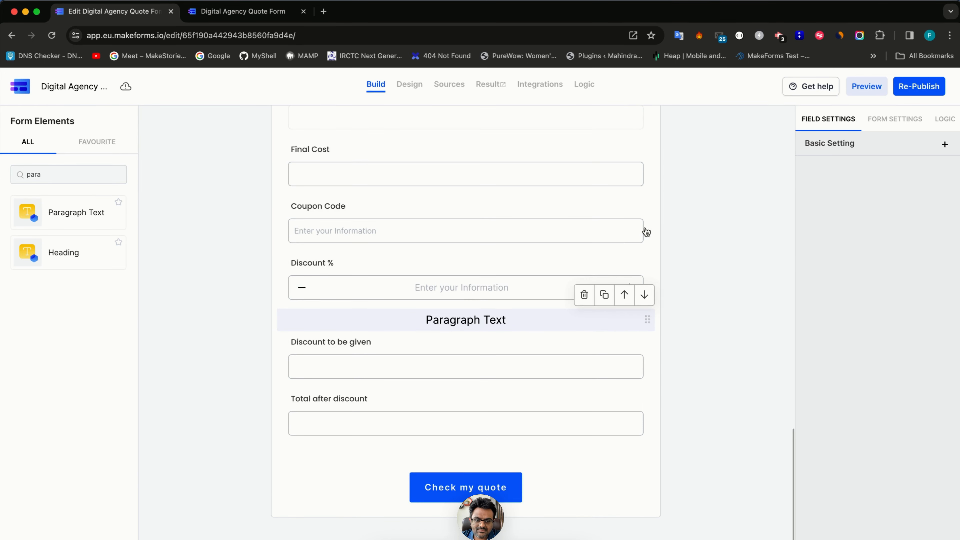
left_click(644, 295)
left_click_drag(647, 376, 637, 426)
triple_click(418, 440)
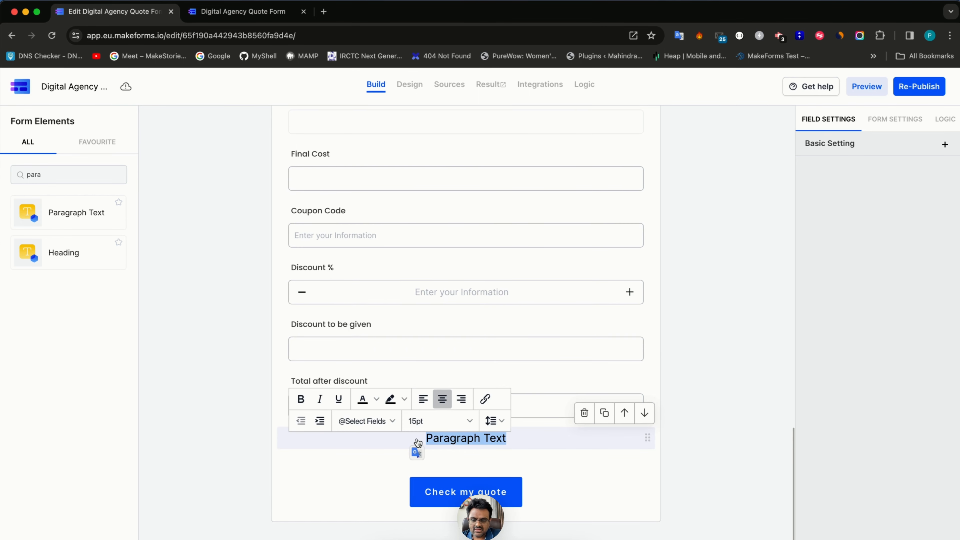
type("Final Amou")
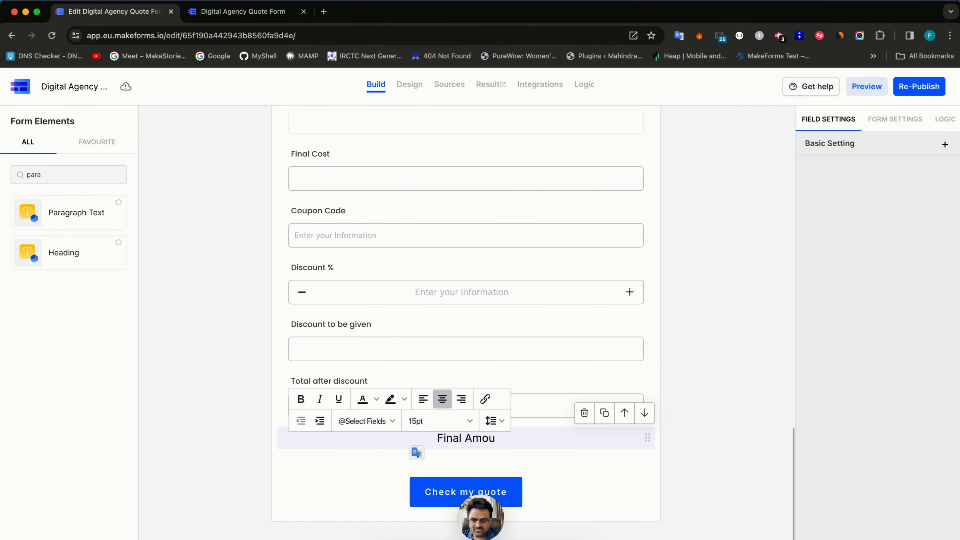
key("alt+shift+Left")
type("C")
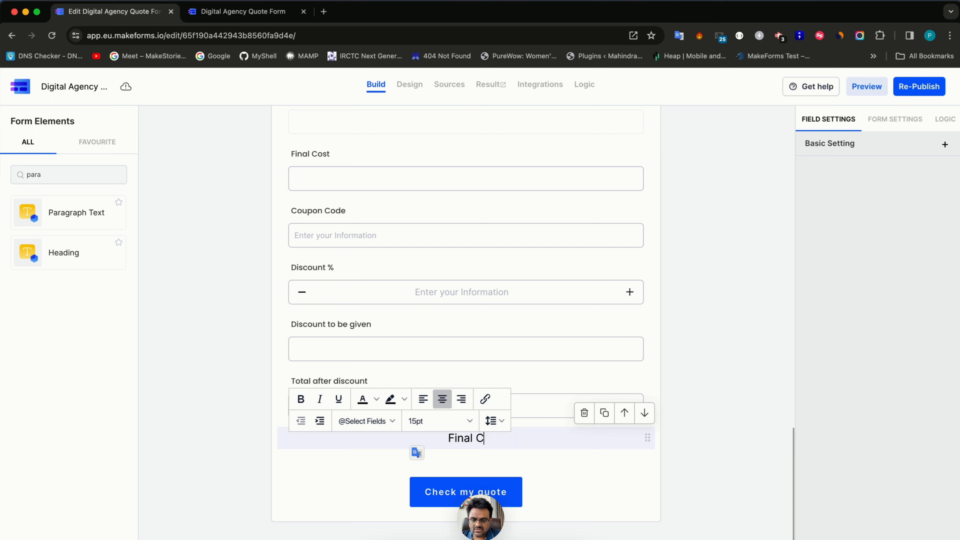
key("BackSpace")
type("Quote")
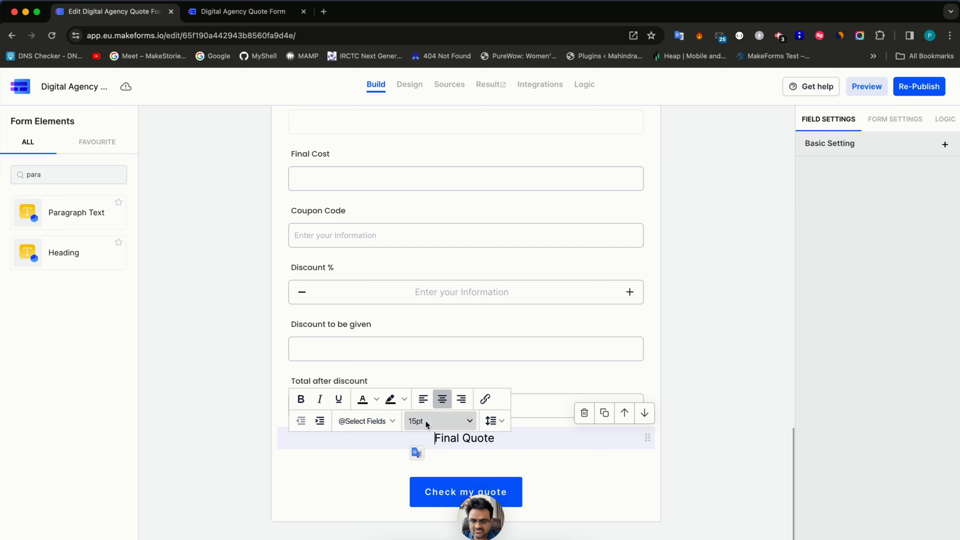
left_click(422, 398)
- Add a 'Web Designing -' line referencing the Website Designing cost field
left_click(449, 438)
key("Return")
key("Return")
key("Return")
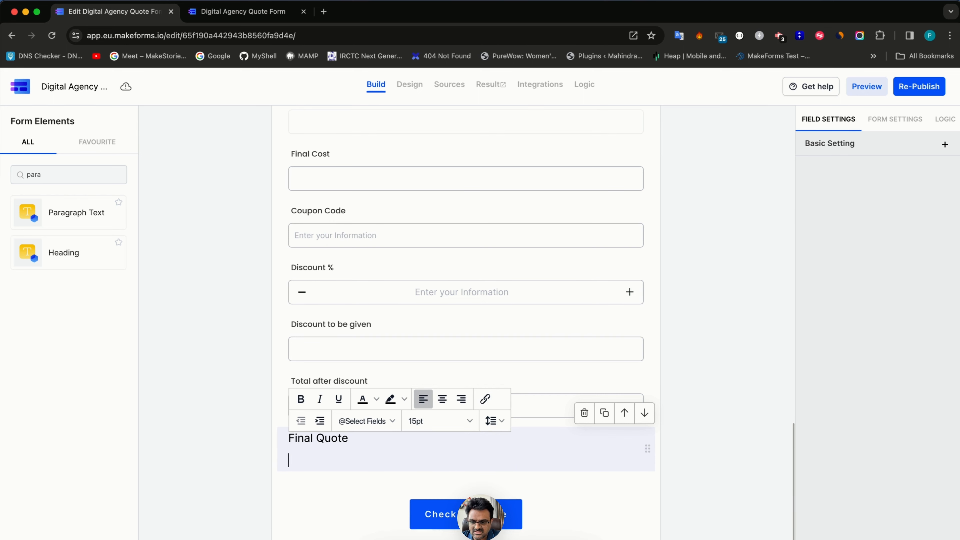
left_click(378, 421)
scroll(388, 266, "down", 1)
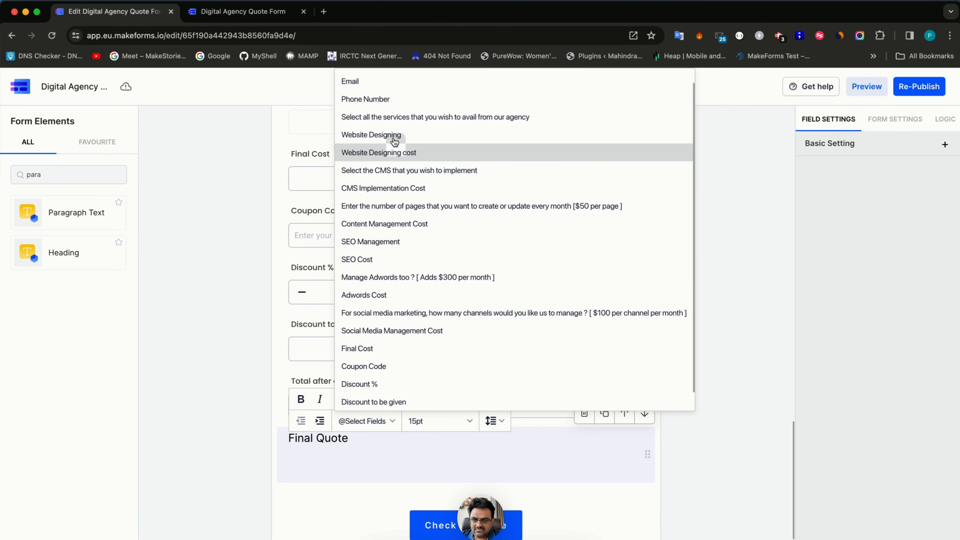
left_click(297, 471)
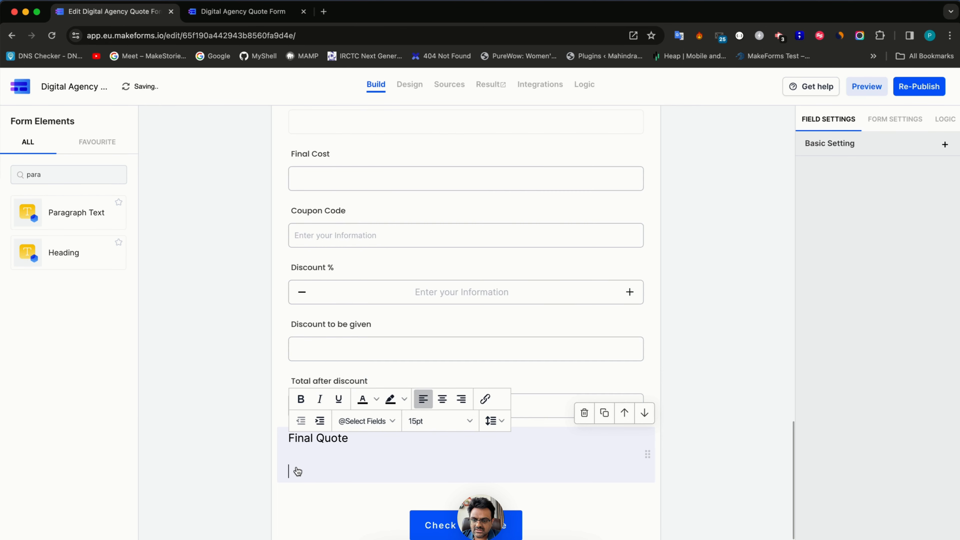
type("Web Designing ")
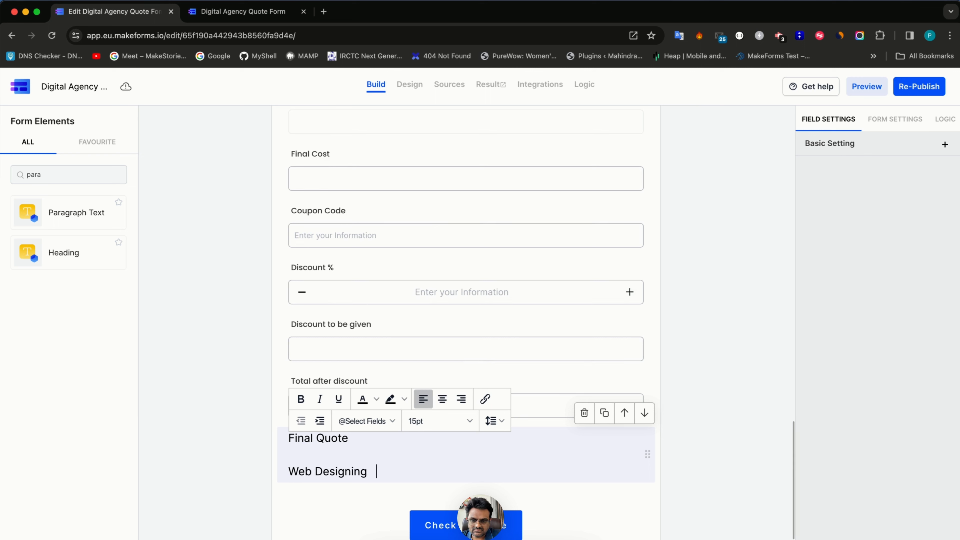
type(" -")
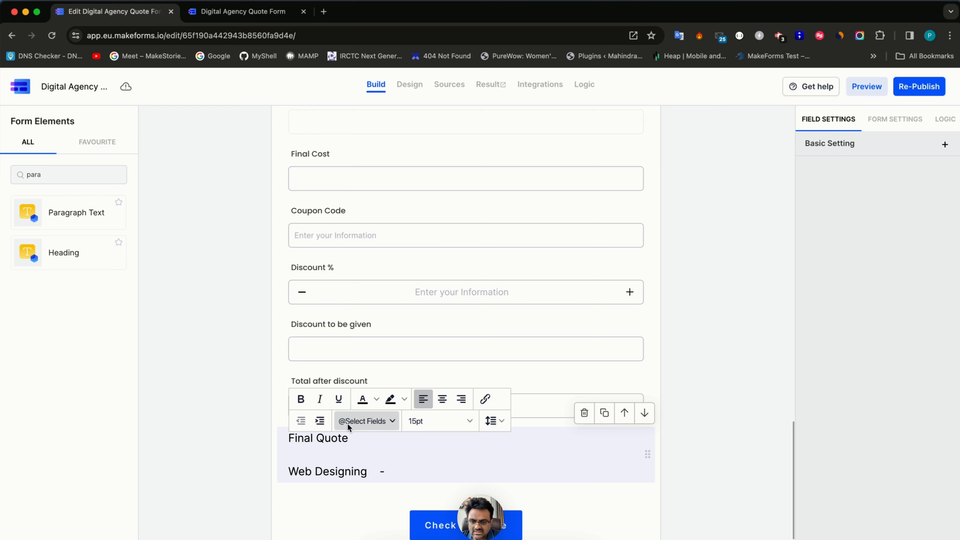
left_click(364, 421)
left_click(427, 175)
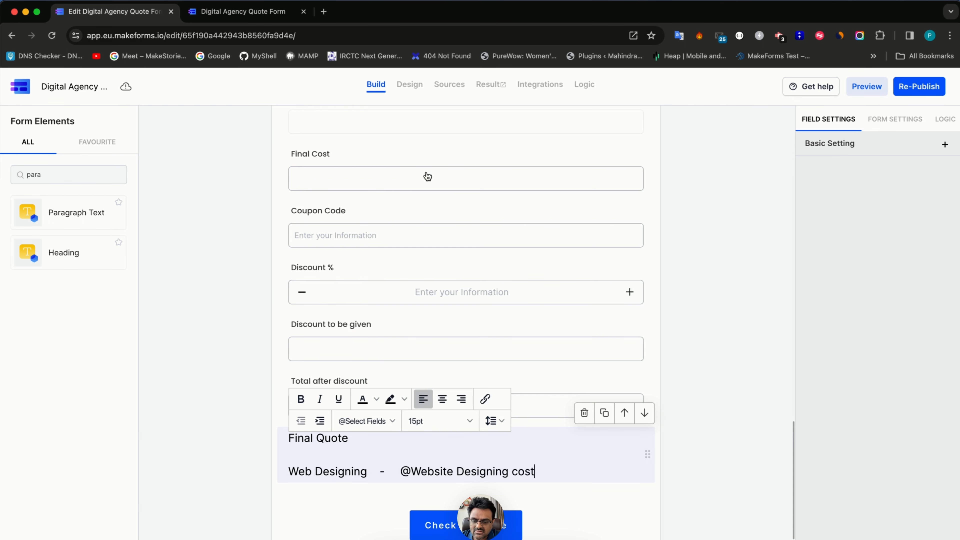
key("Return")
scroll(465, 303, "up", 15)
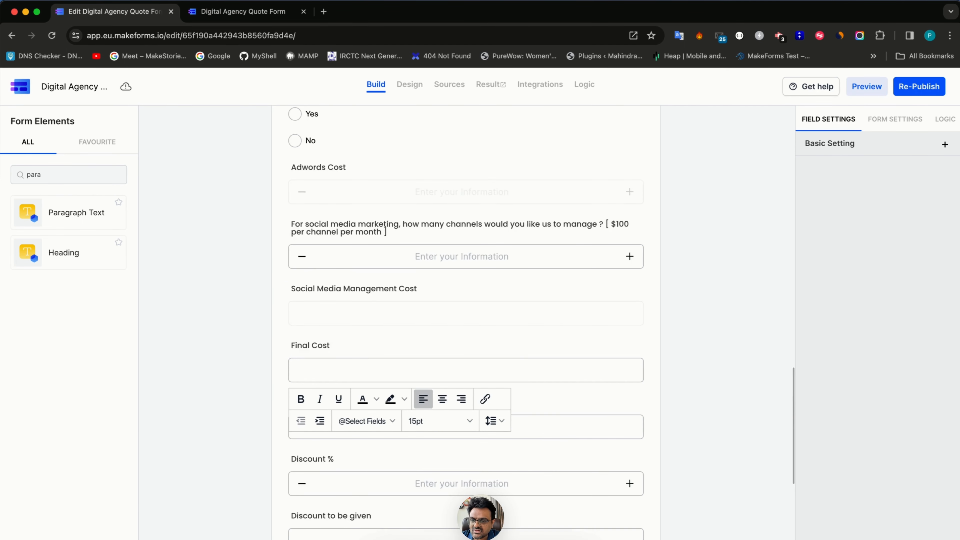
scroll(465, 303, "down", 15)
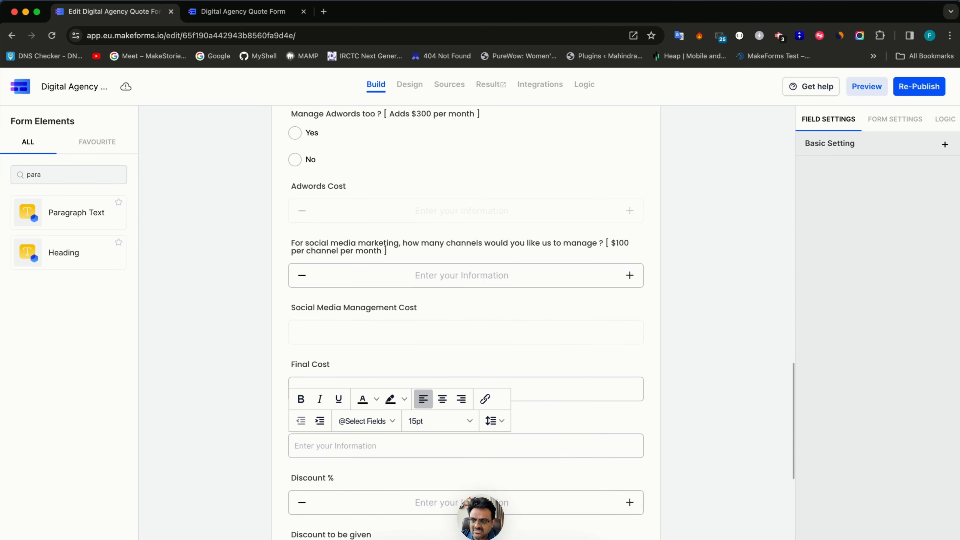
- Add CMS Implementation and Content Management lines with their cost fields and number of pages
type("CMS ")
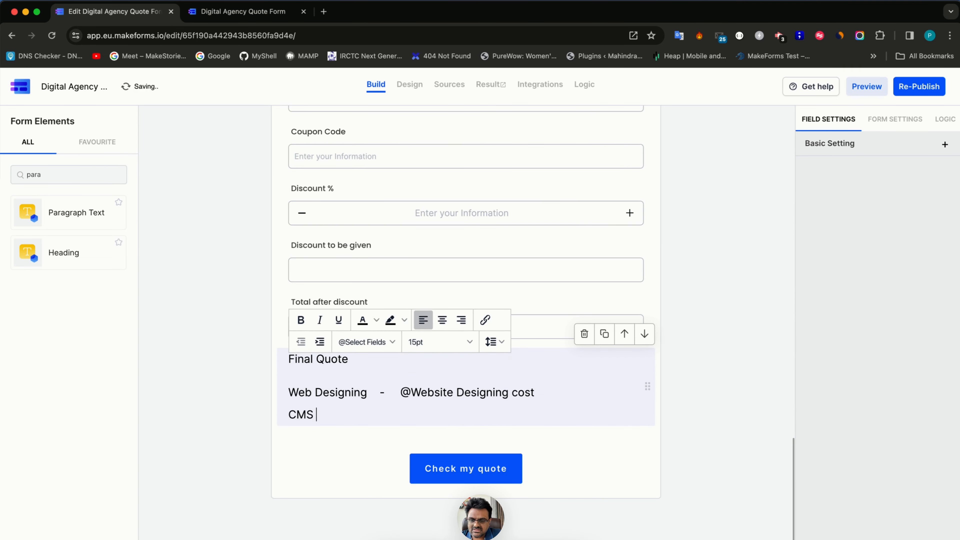
type("Ipplementation -")
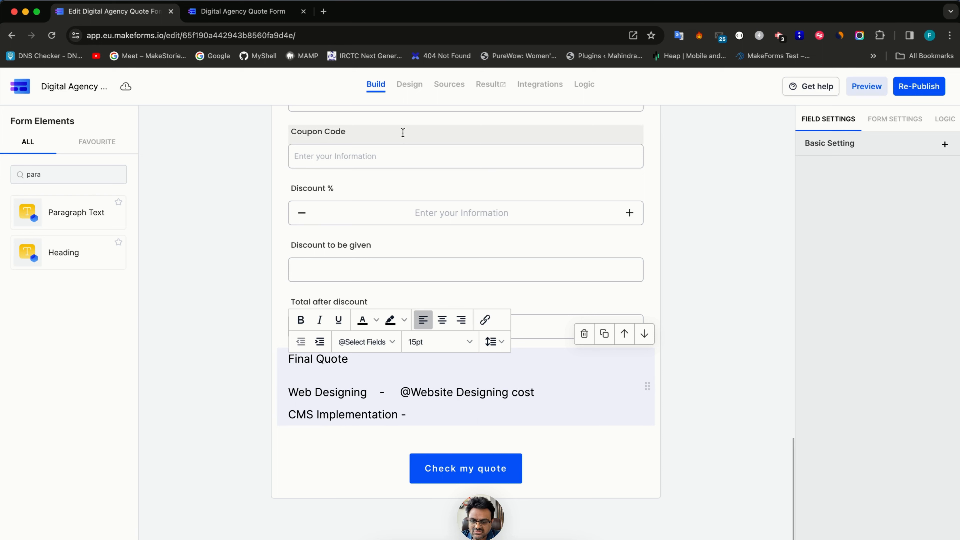
left_click(370, 341)
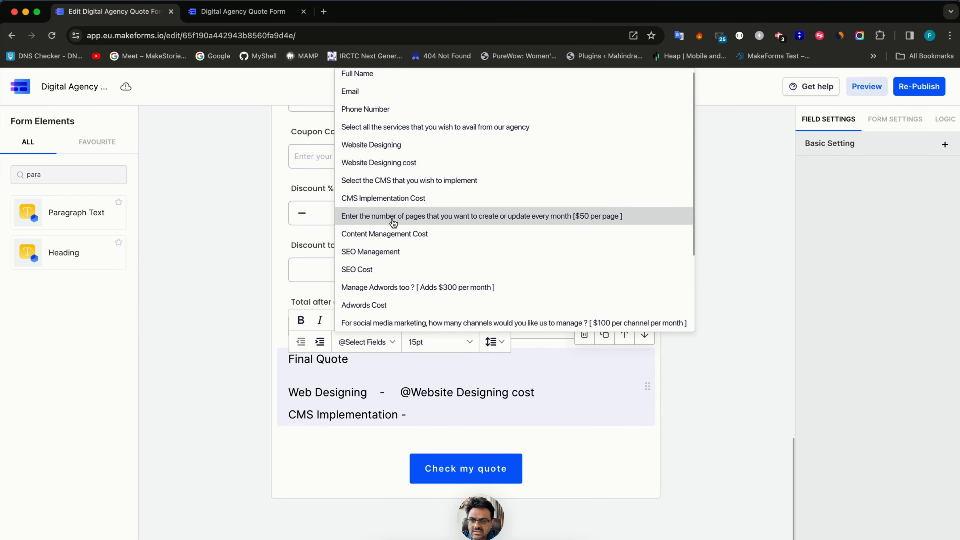
left_click(394, 205)
left_click(599, 414)
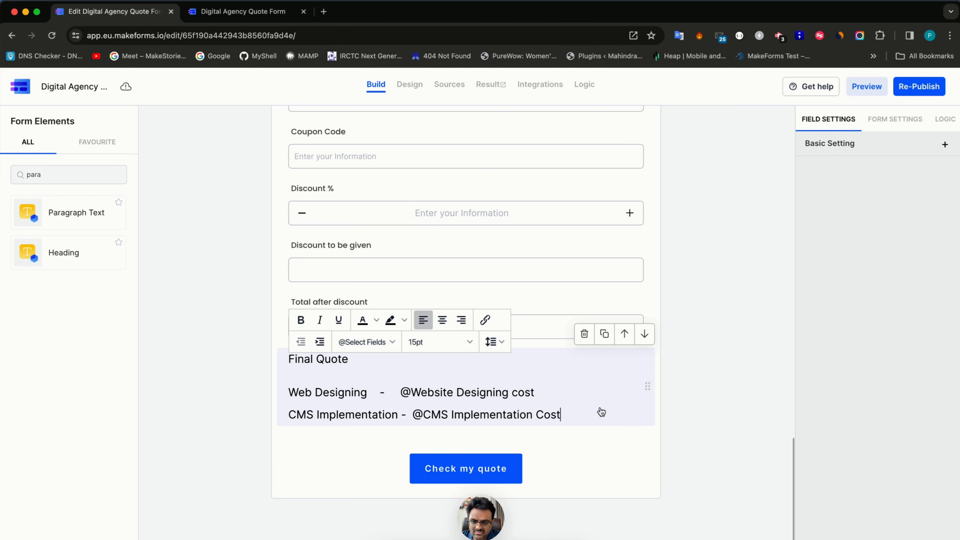
key("Return")
type("Conte")
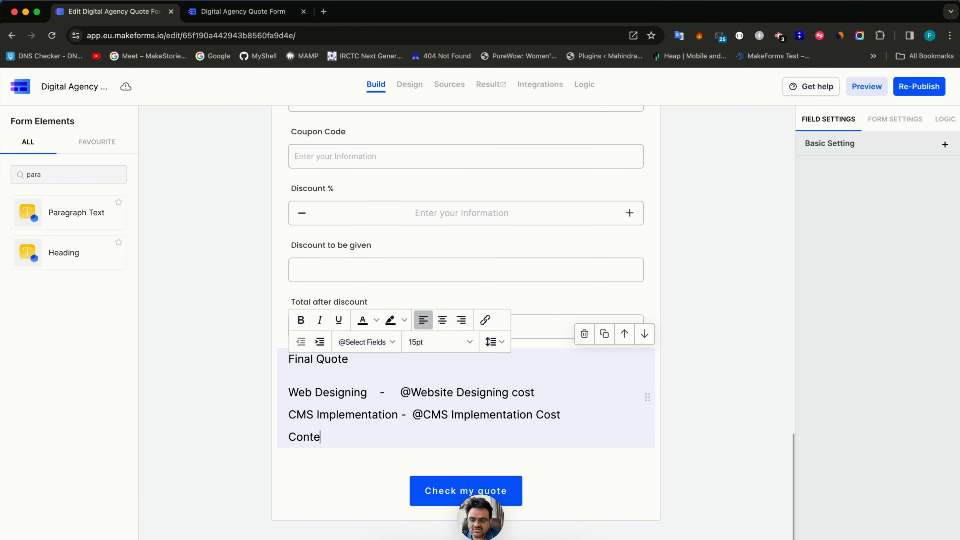
type("nt Management [")
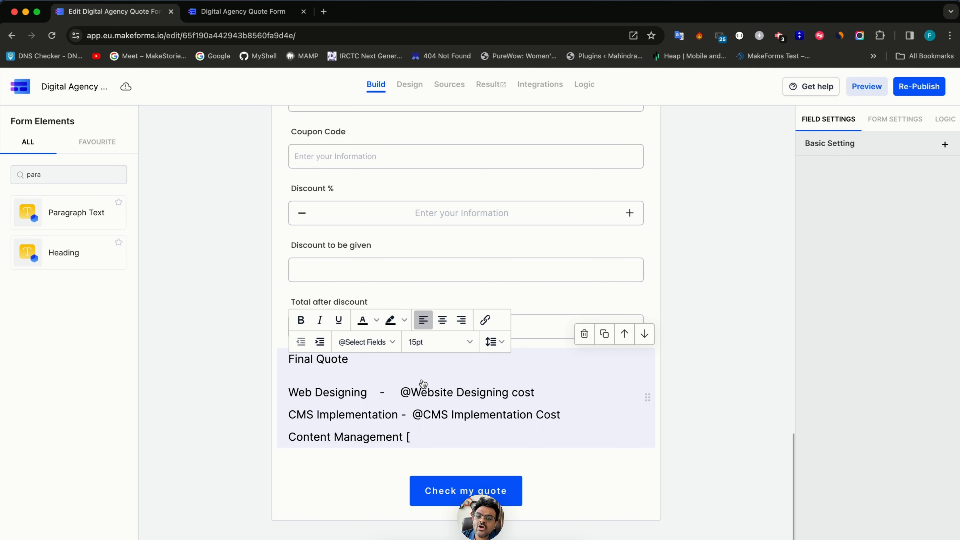
left_click(382, 342)
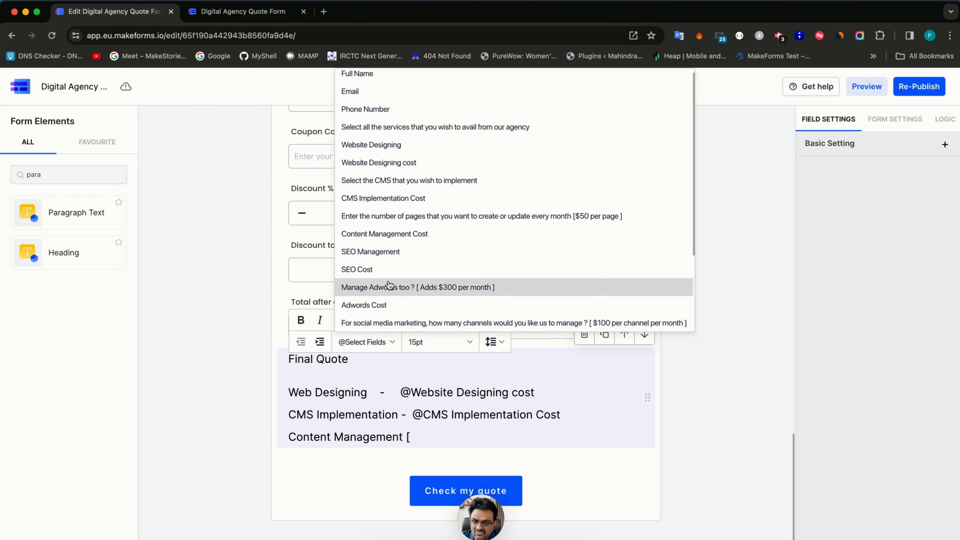
left_click(398, 222)
type("pages that you want to create or update every month [$50 per page ] pages ] -")
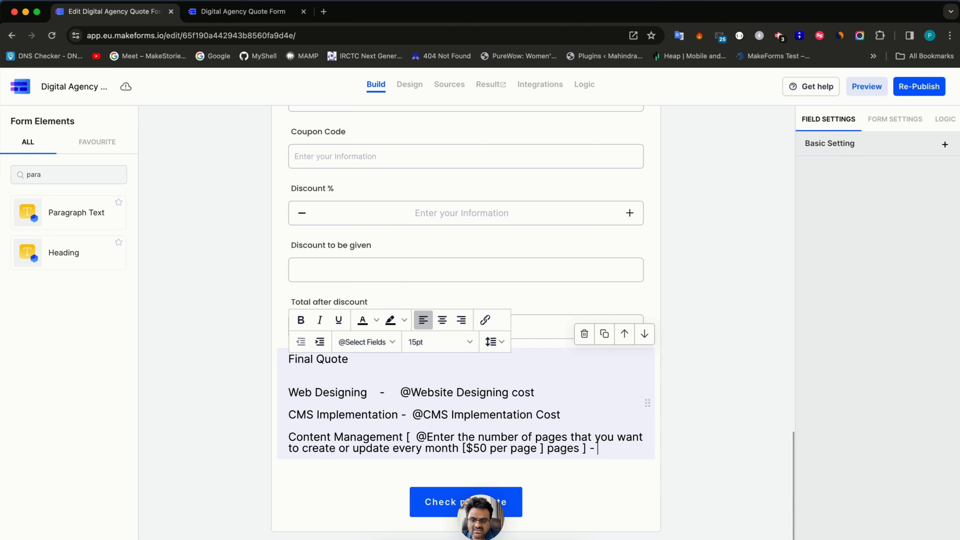
left_click(365, 342)
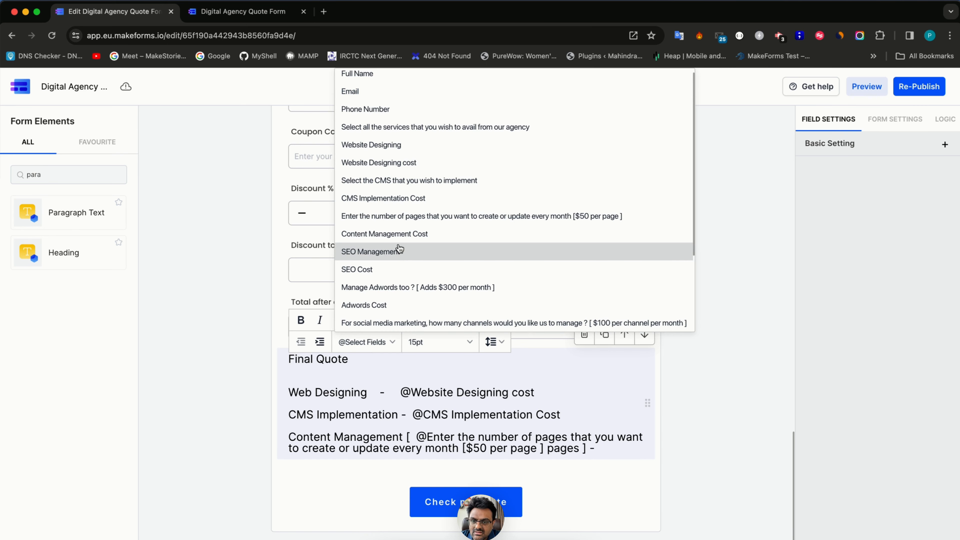
left_click(396, 234)
key("Return")
key("Return")
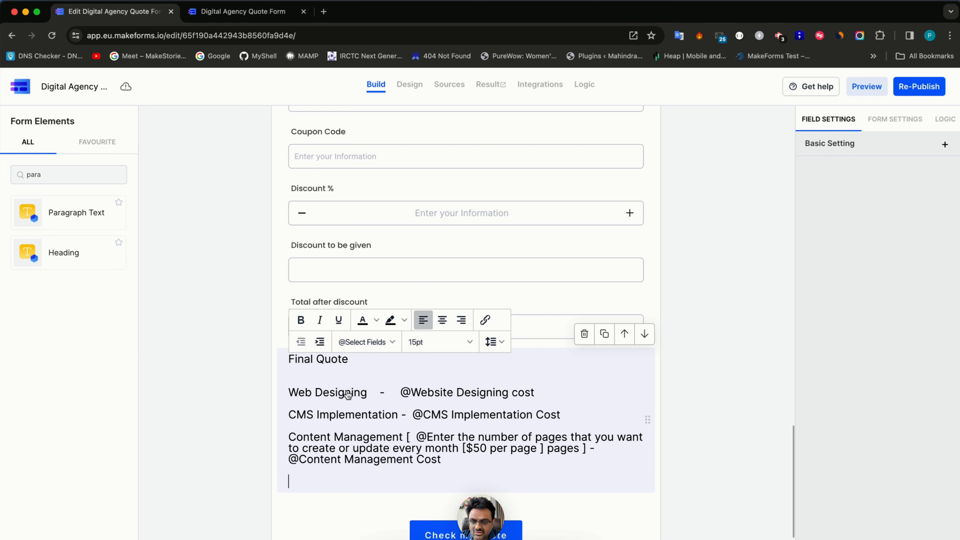
- Add 'SEO -' and 'Adwords' lines referencing the SEO Cost and Adwords Cost fields
type("SEO ")
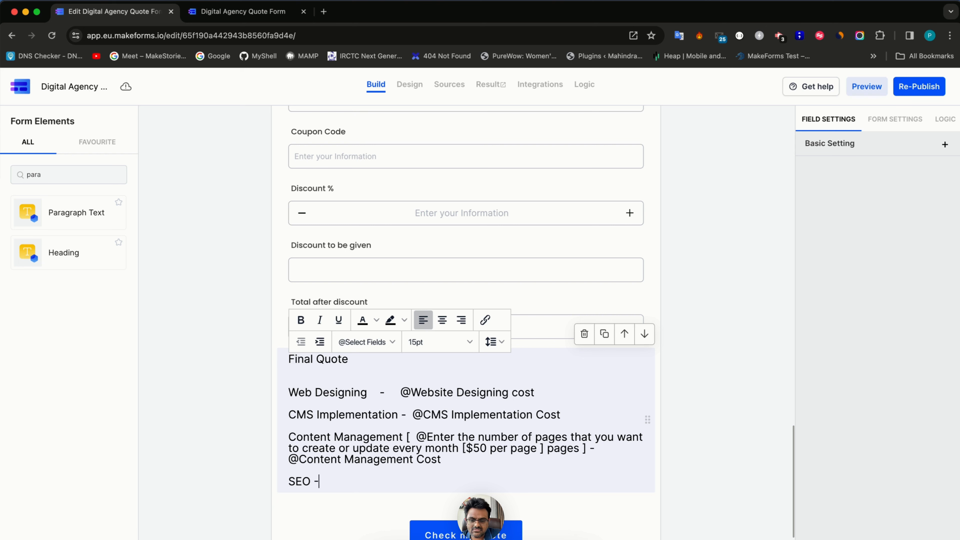
type("-")
left_click(364, 342)
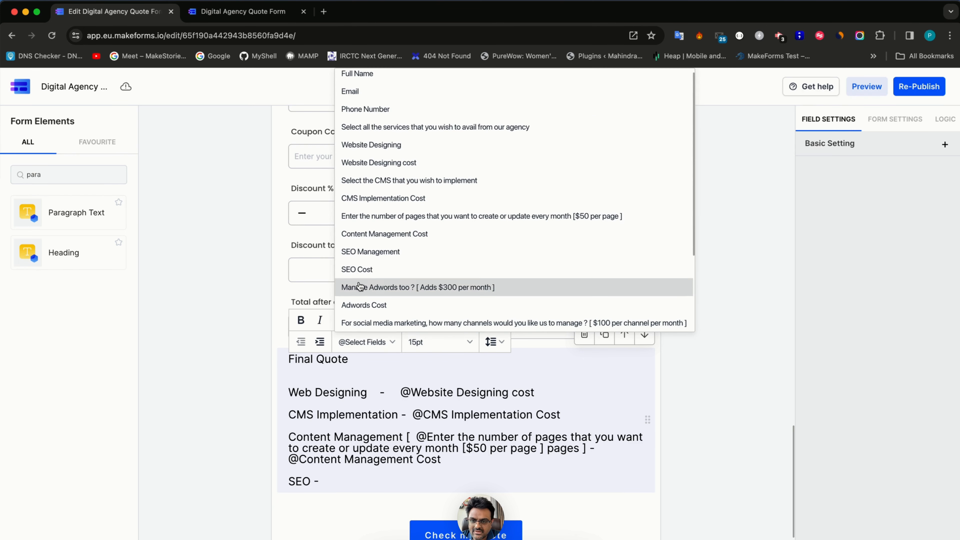
left_click(374, 266)
key("Return")
type("Adwords -")
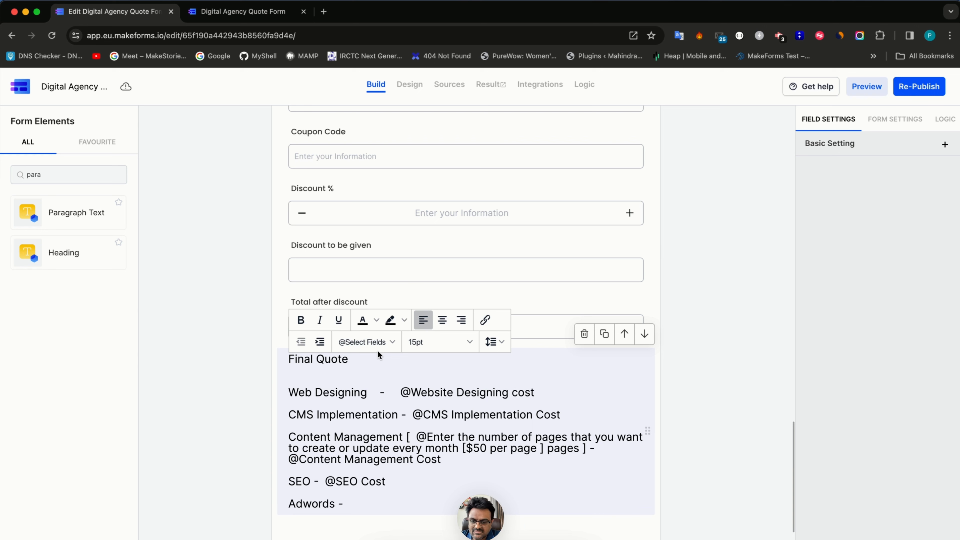
left_click(375, 342)
left_click(378, 344)
left_click(386, 304)
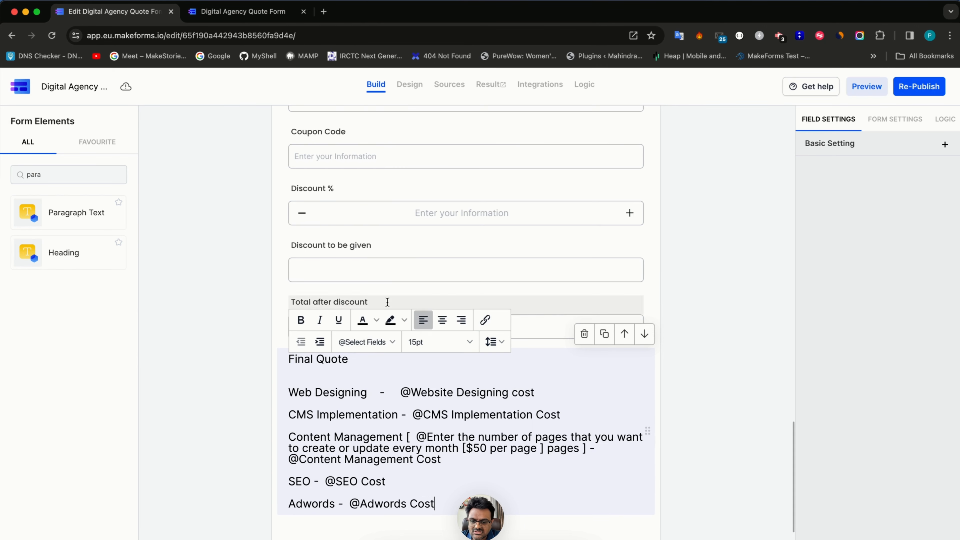
key("Return")
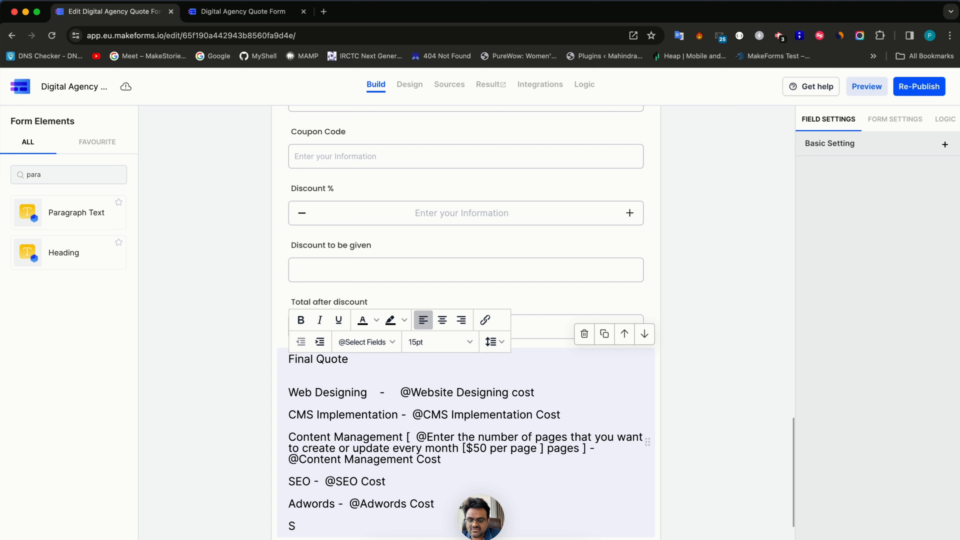
- Add a 'Social media management' line referencing the Social Media Management Cost field
type("Social med")
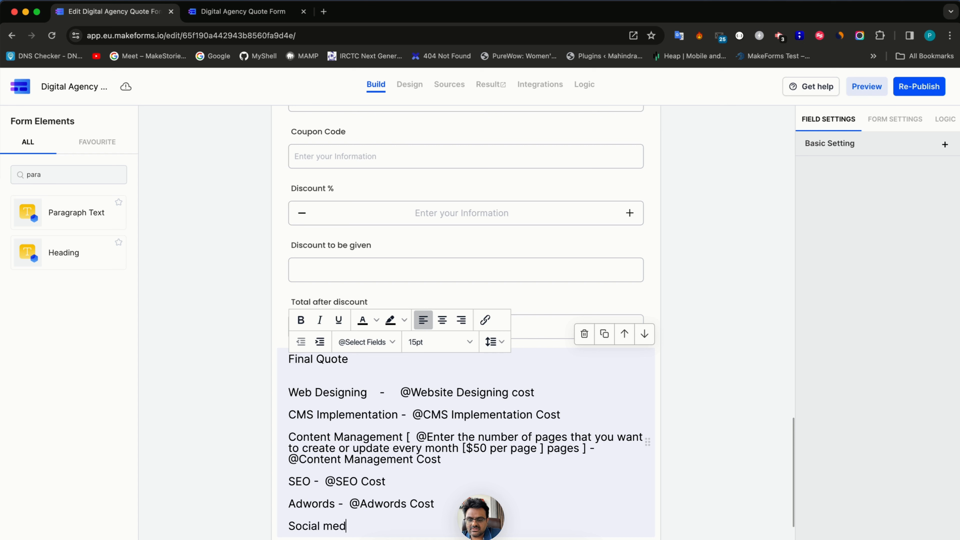
type("ia management -")
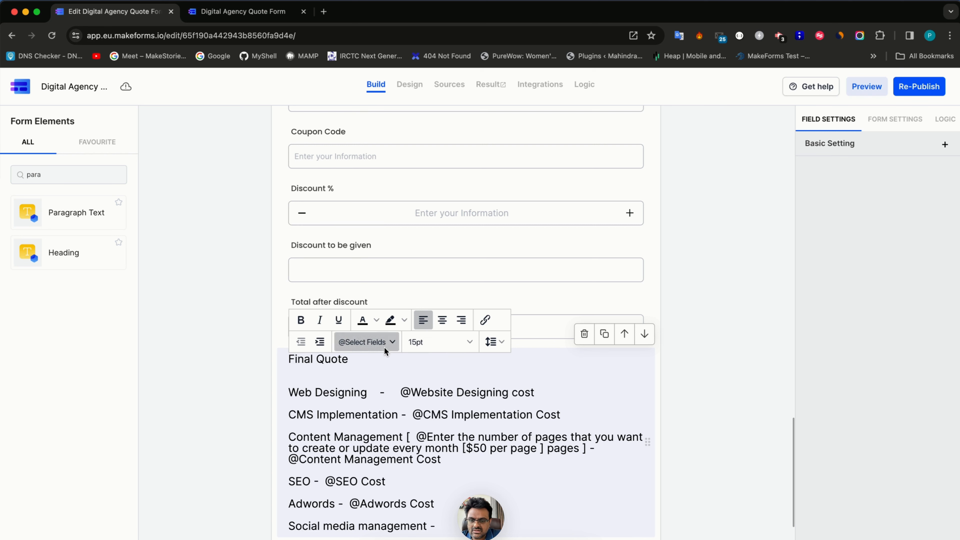
left_click(365, 341)
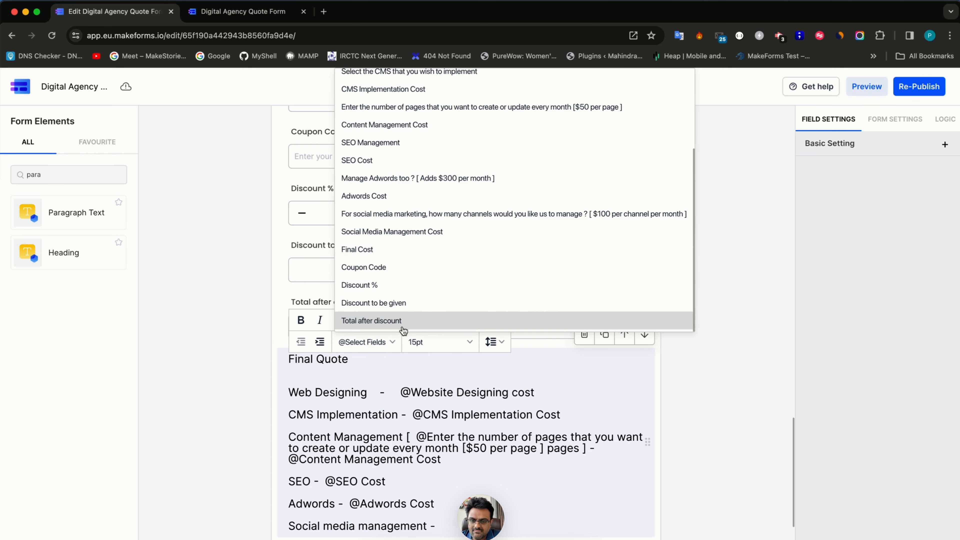
left_click(403, 233)
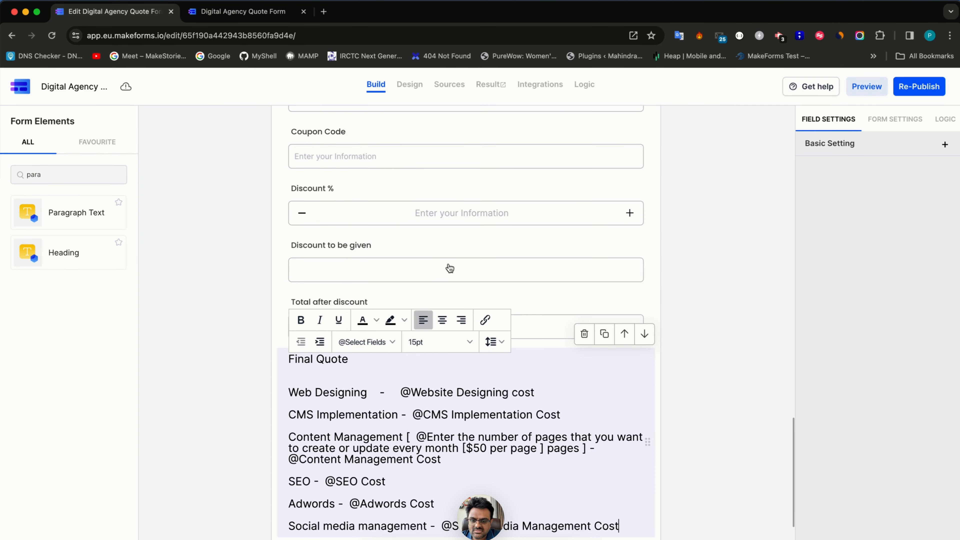
scroll(466, 321, "down", 4)
key("Return")
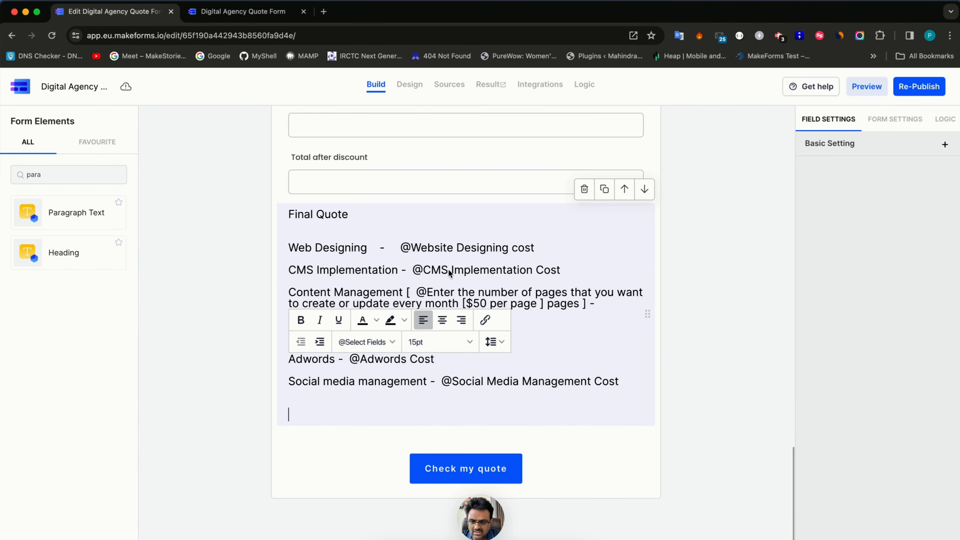
- Add a dashed divider followed by a Total line showing the Final Cost field
type("-------")
key("super+shift+Left")
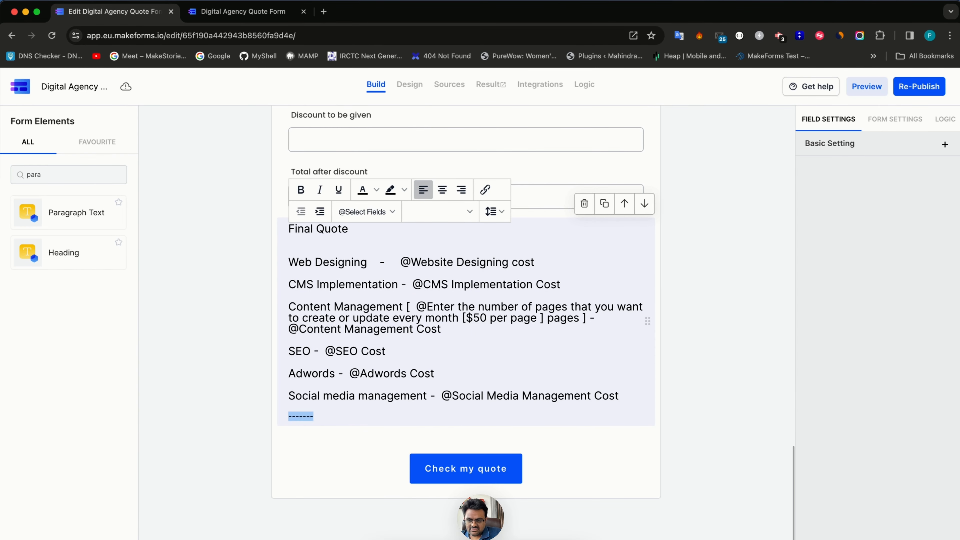
key("super+c")
key("Right")
key("super+v")
key("super+v")
key("super+v")
key("super+v")
key("super+v")
key("super+v")
key("super+v")
key("super+v")
key("super+v")
key("super+v")
key("super+v")
key("super+v")
key("super+v")
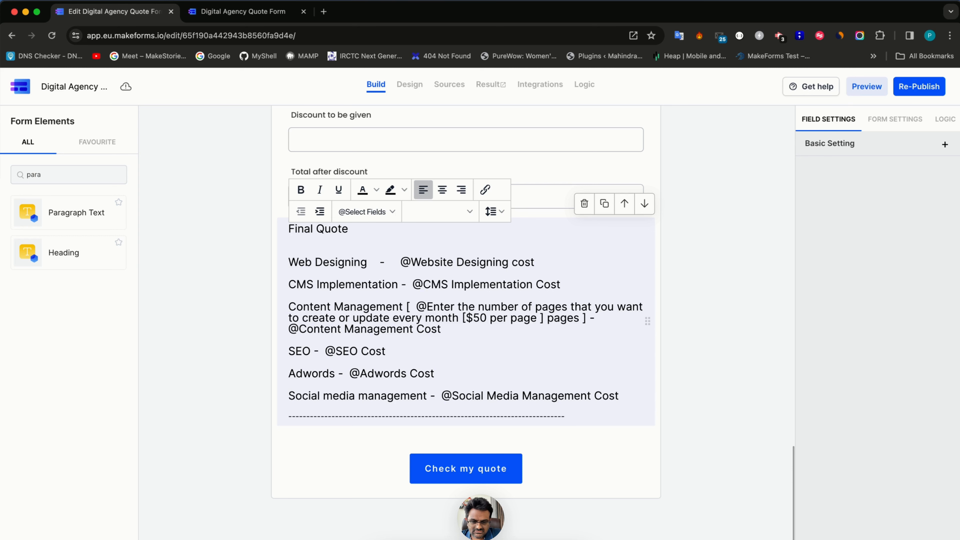
key("Return")
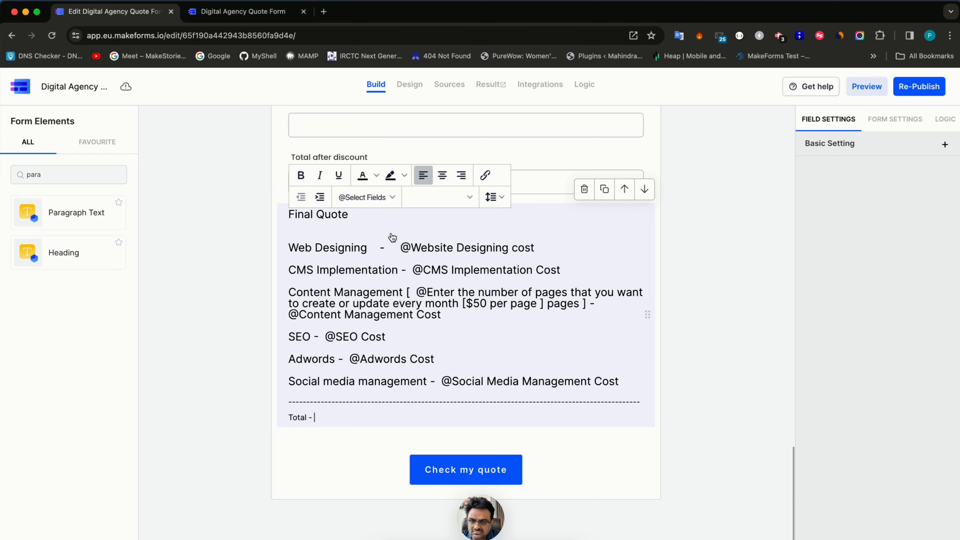
left_click(383, 204)
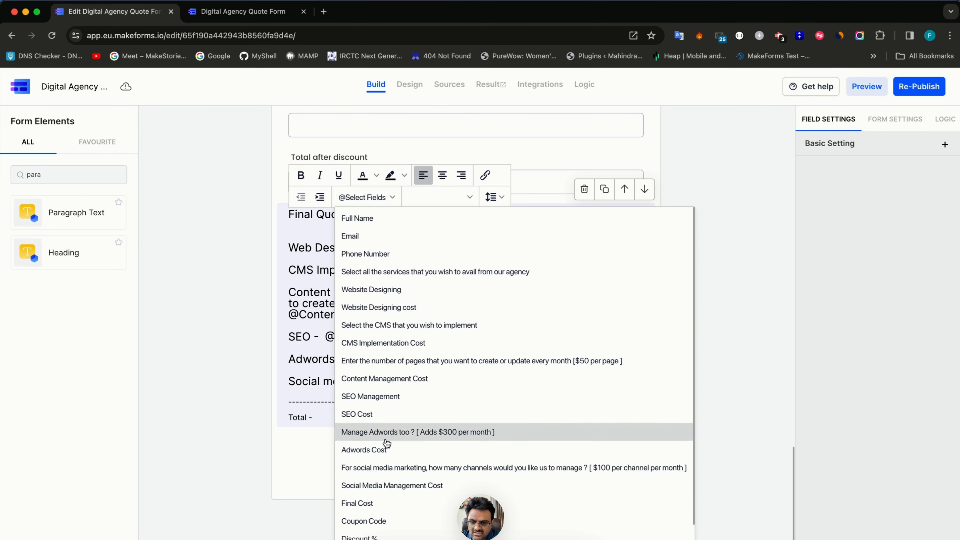
left_click(374, 503)
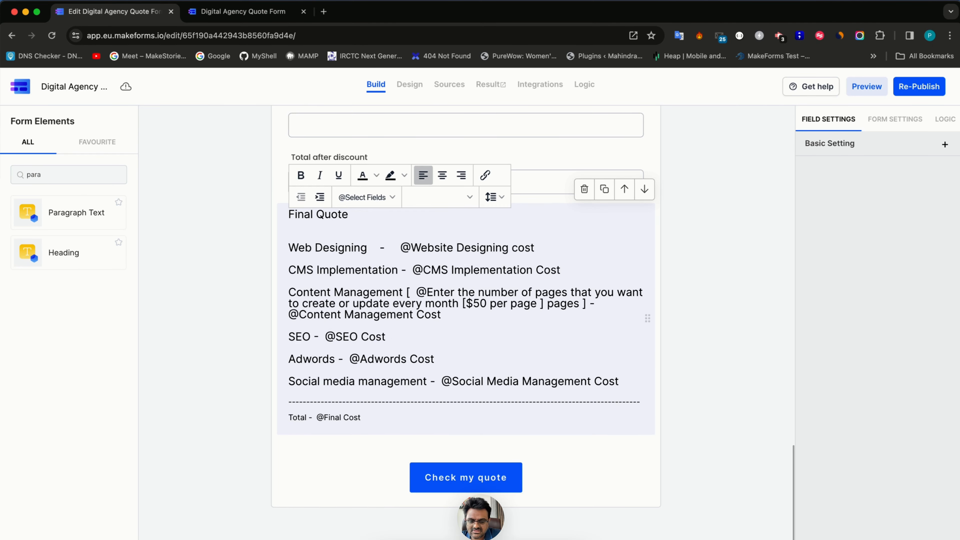
key("Return")
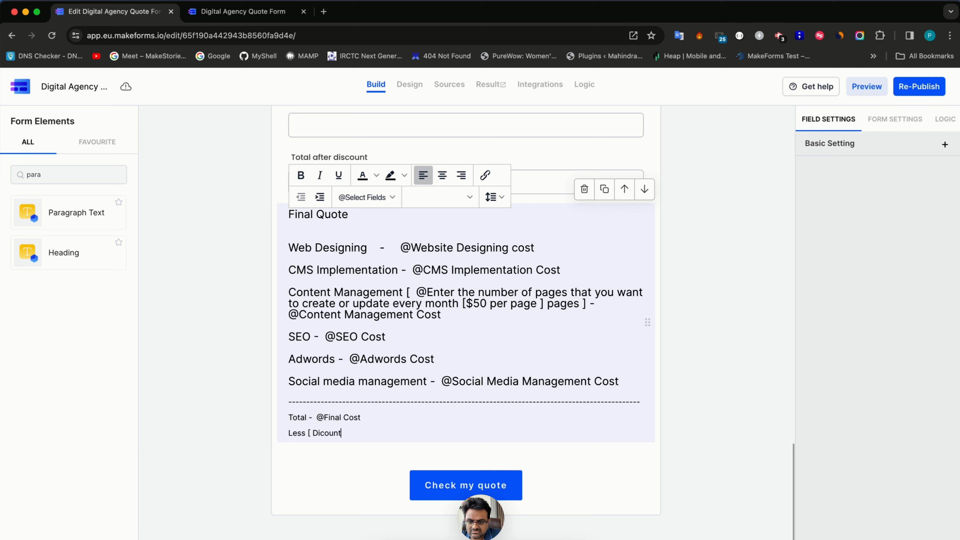
- Add a discount line with the Discount % and Discount to be given fields
type("s")
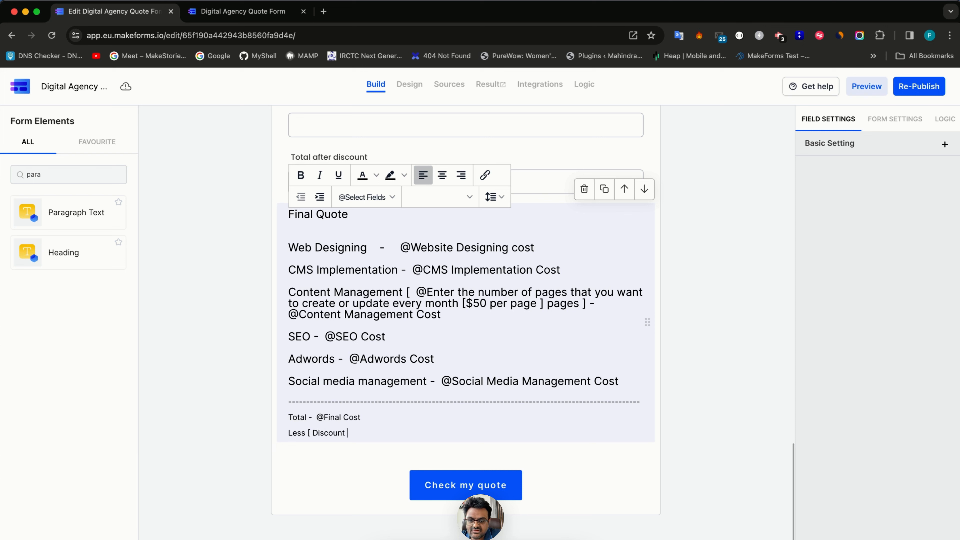
left_click(357, 197)
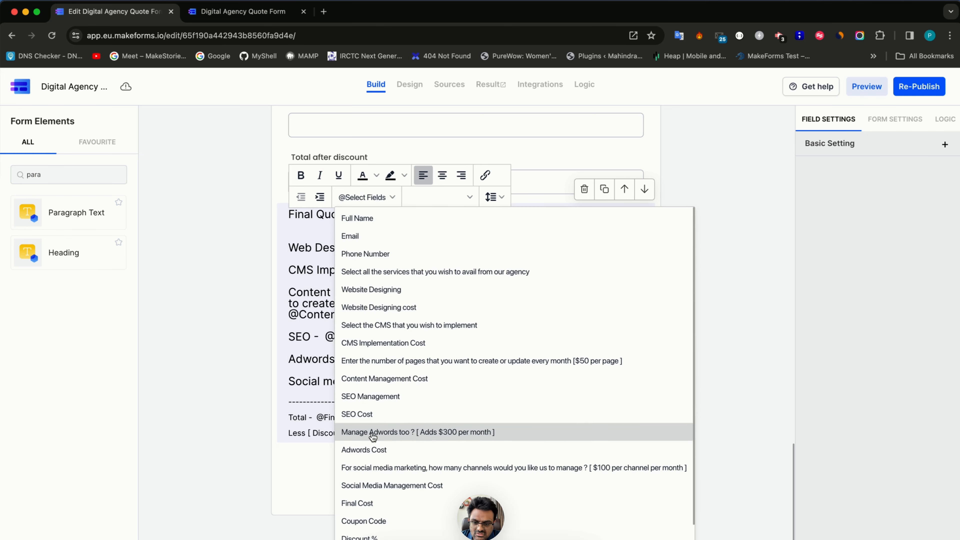
scroll(372, 439, "down", 1)
scroll(372, 435, "up", 1)
scroll(375, 452, "down", 1)
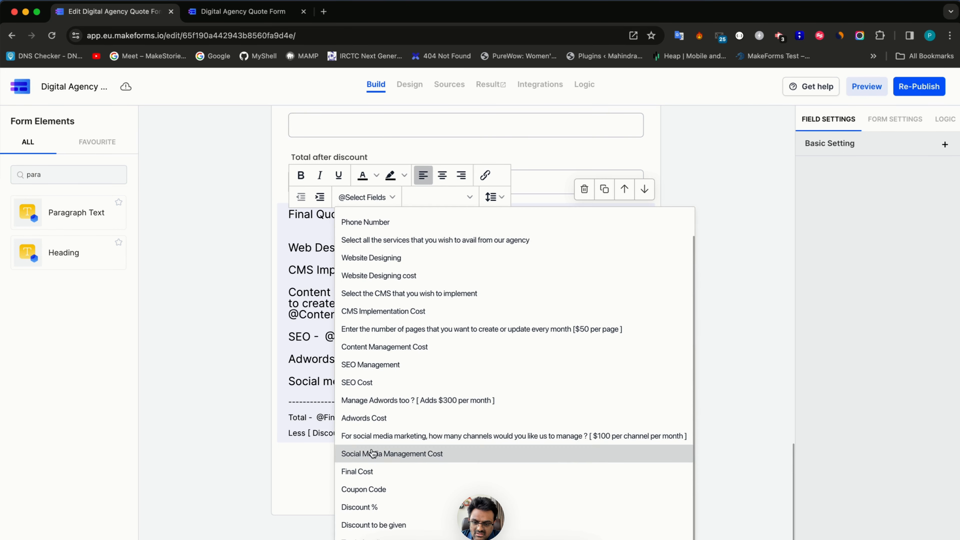
left_click(369, 506)
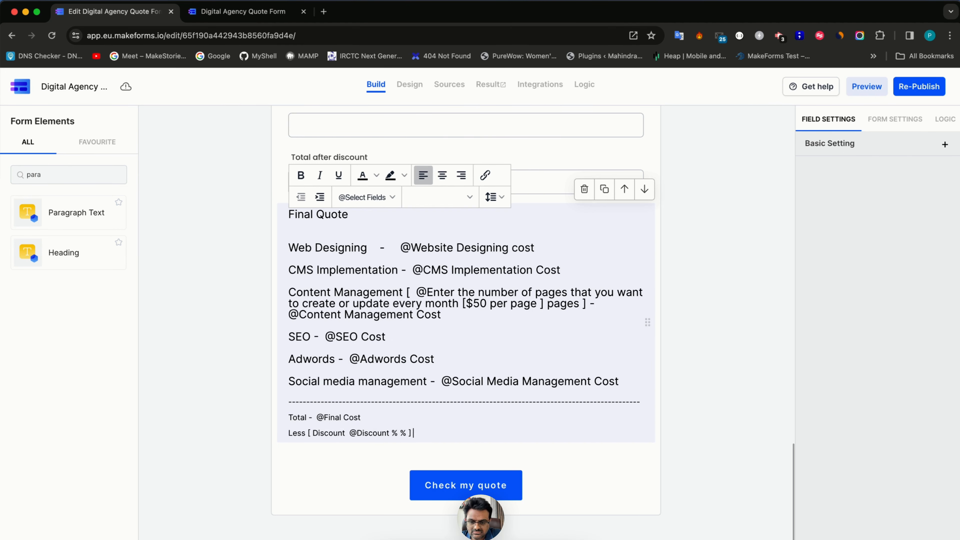
left_click(368, 197)
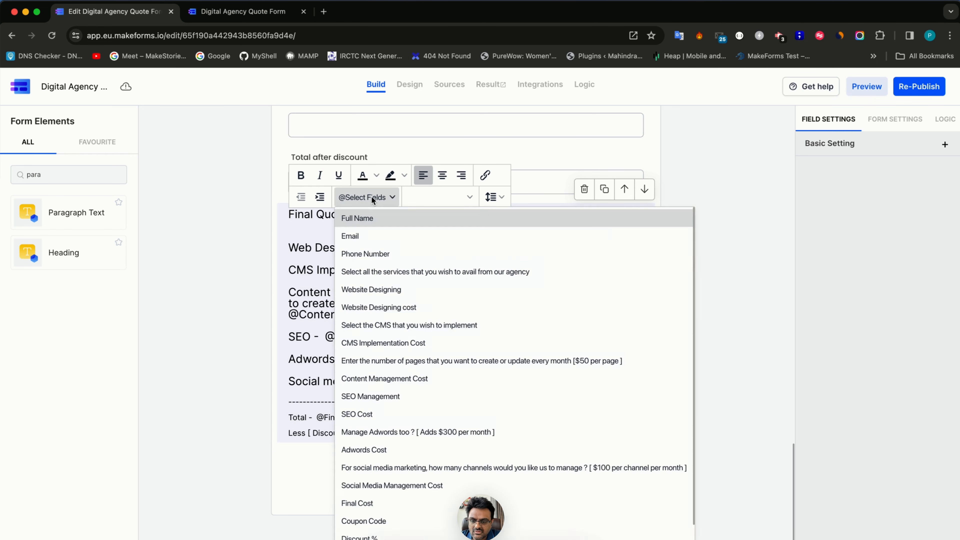
scroll(374, 520, "down", 1)
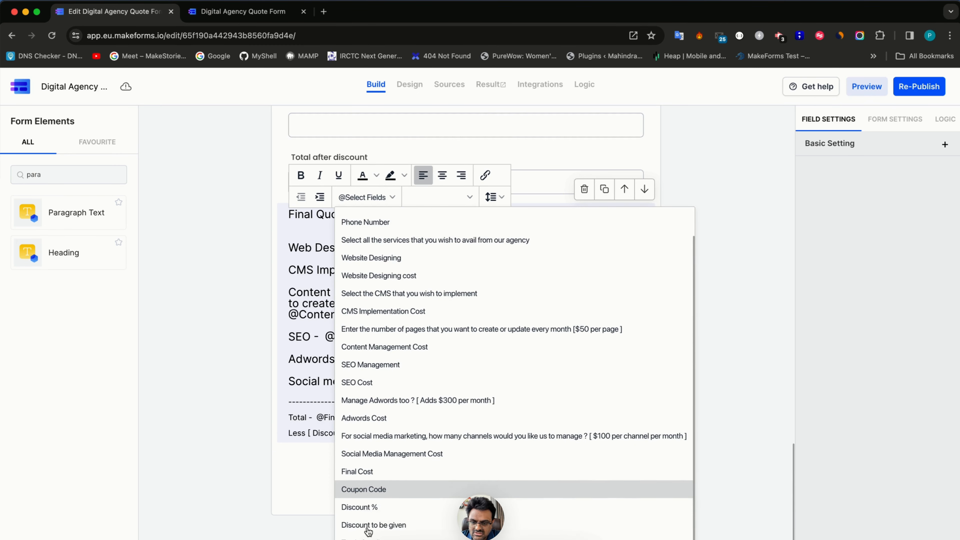
left_click(368, 523)
key("Return")
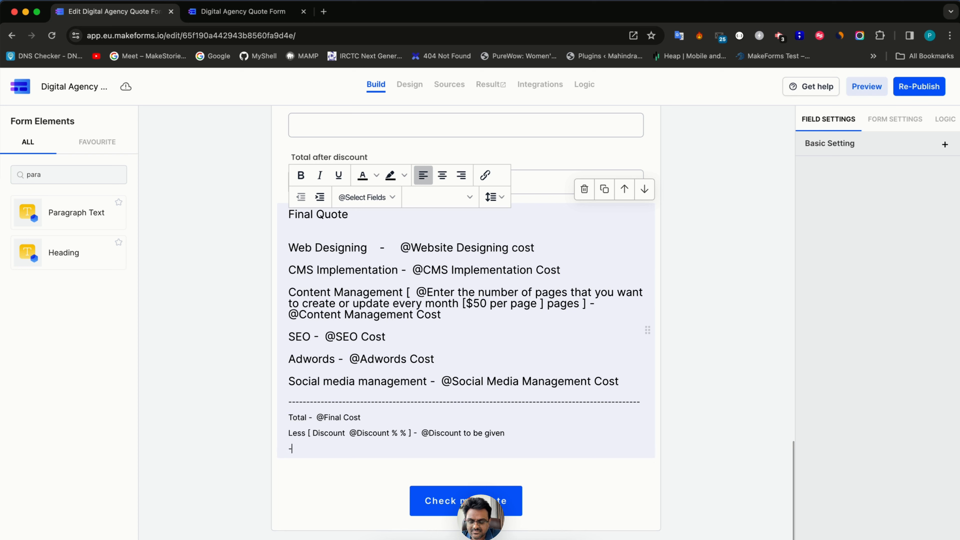
- Add a dashed separator and an Amount Payable line showing the Total after discount field
type("------------------------------------")
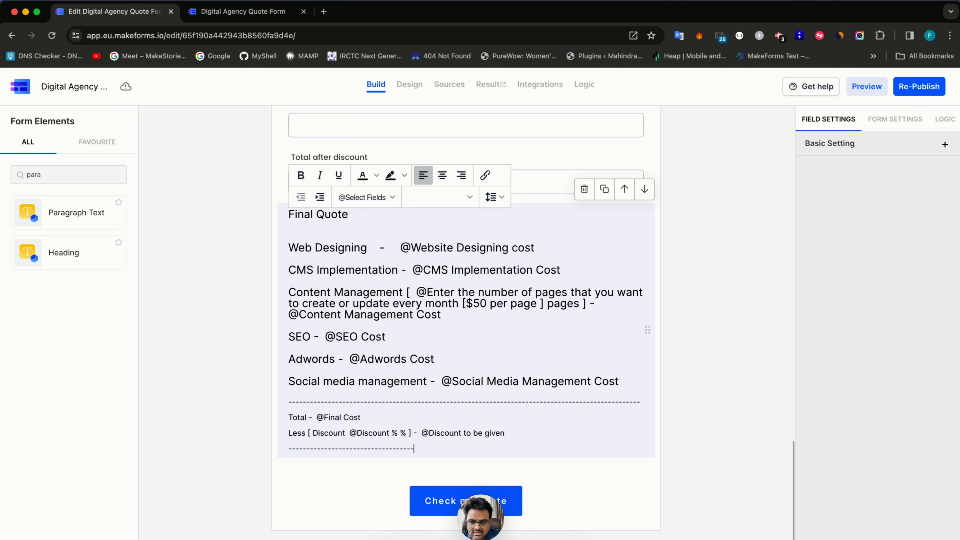
type("-----------------------------------------------------------------")
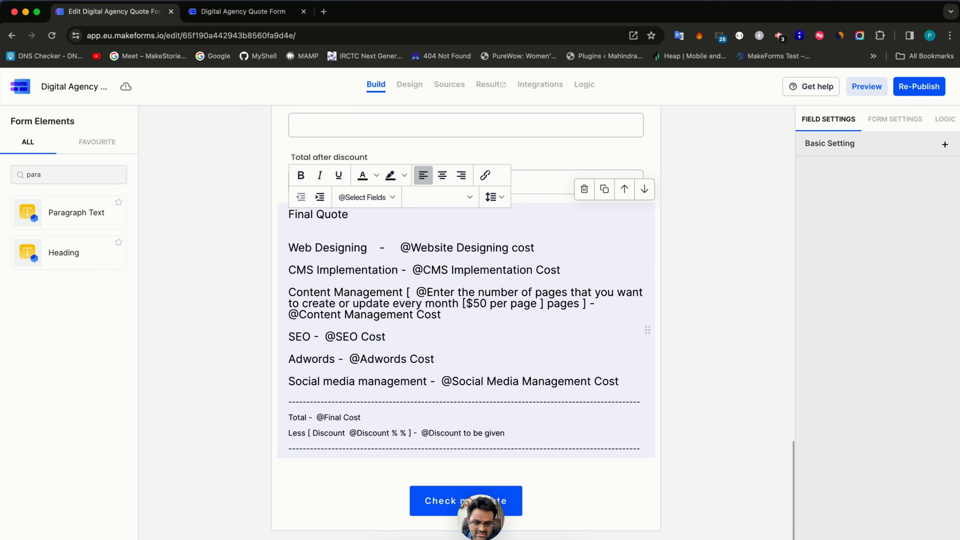
key("Return")
key("Return")
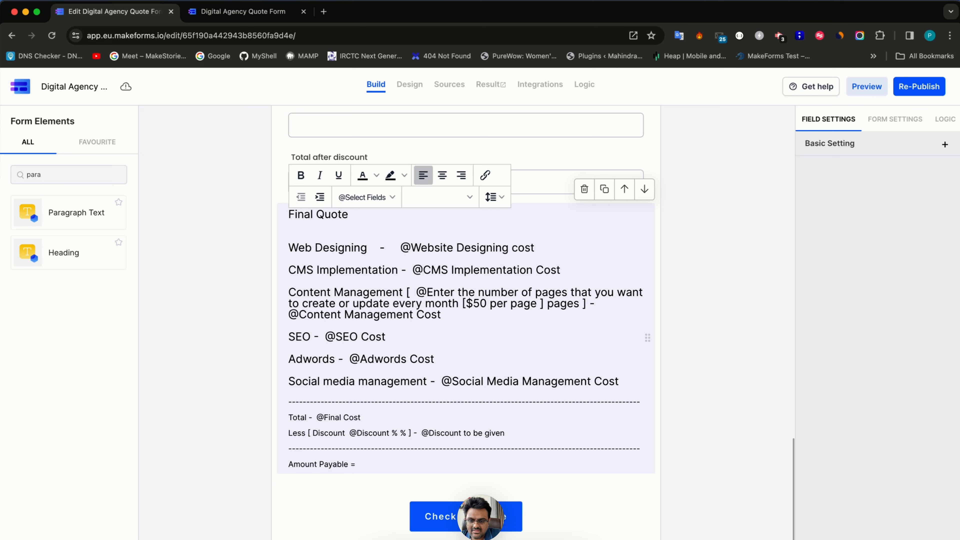
left_click(365, 196)
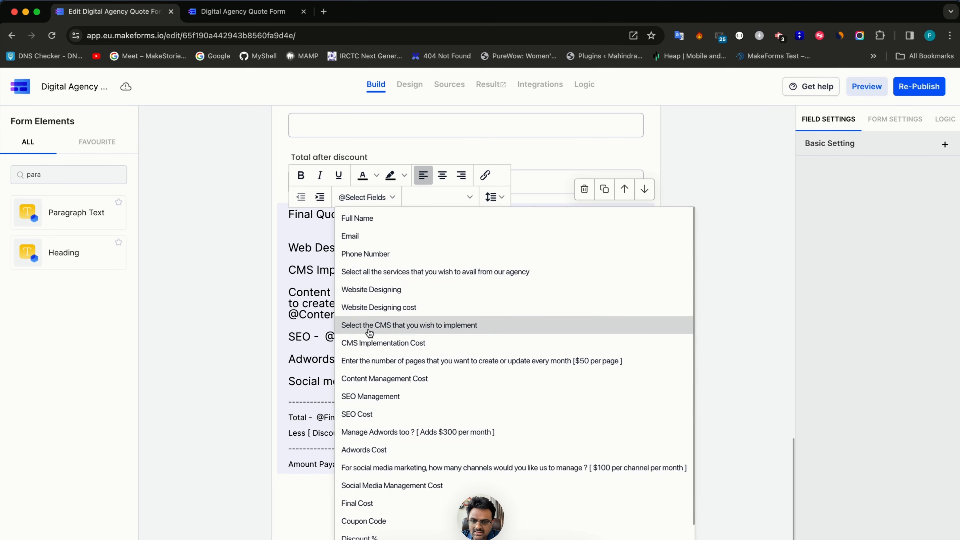
scroll(371, 378, "down", 2)
scroll(370, 359, "up", 2)
scroll(372, 372, "down", 2)
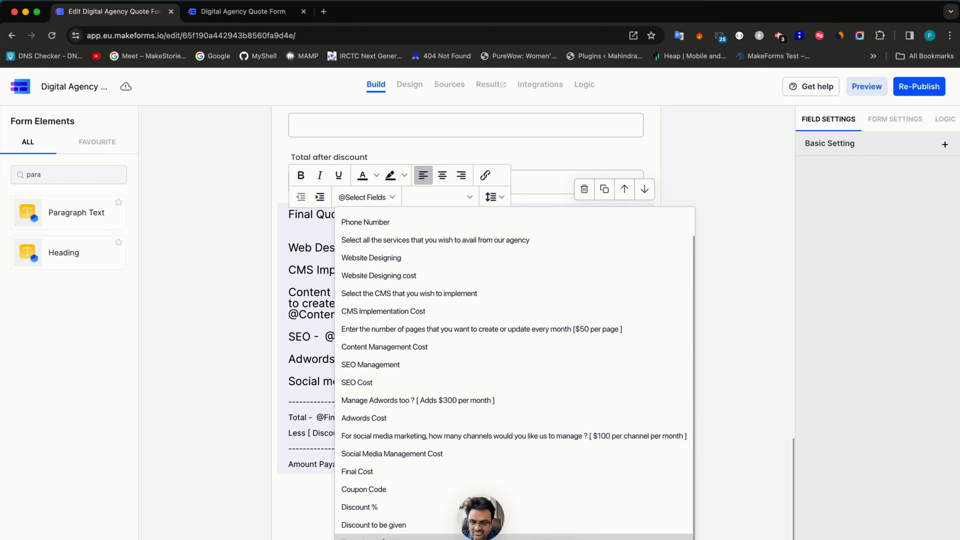
left_click(390, 537)
- Duplicate the dashed separator below the Amount Payable line
key("Return")
key("Return")
key("Up")
key("Up")
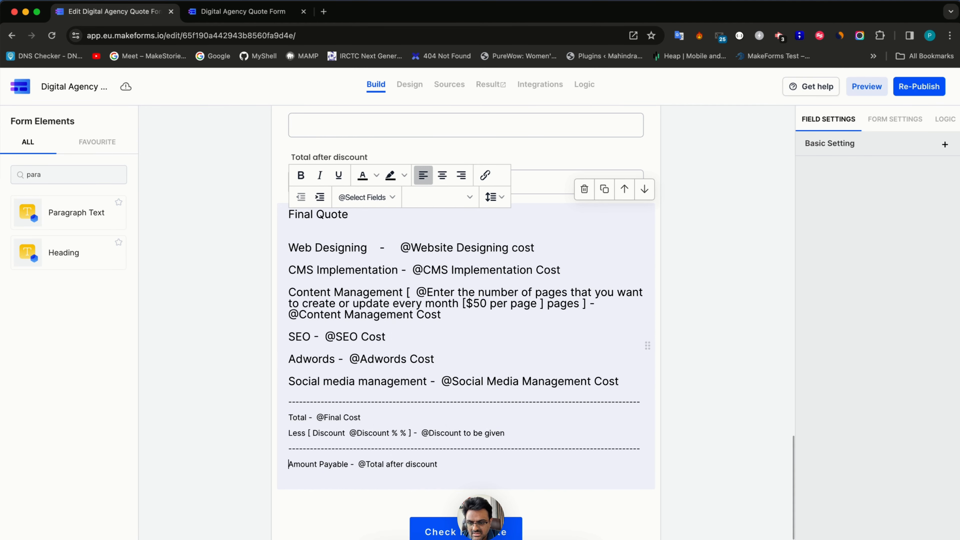
key("shift+Down")
key("Down")
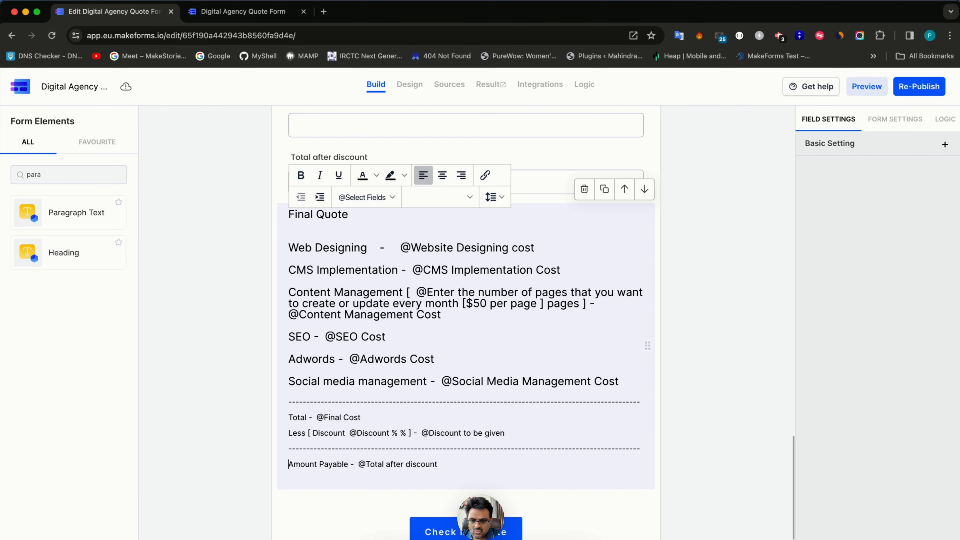
key("ctrl+v")
key("ctrl+a")
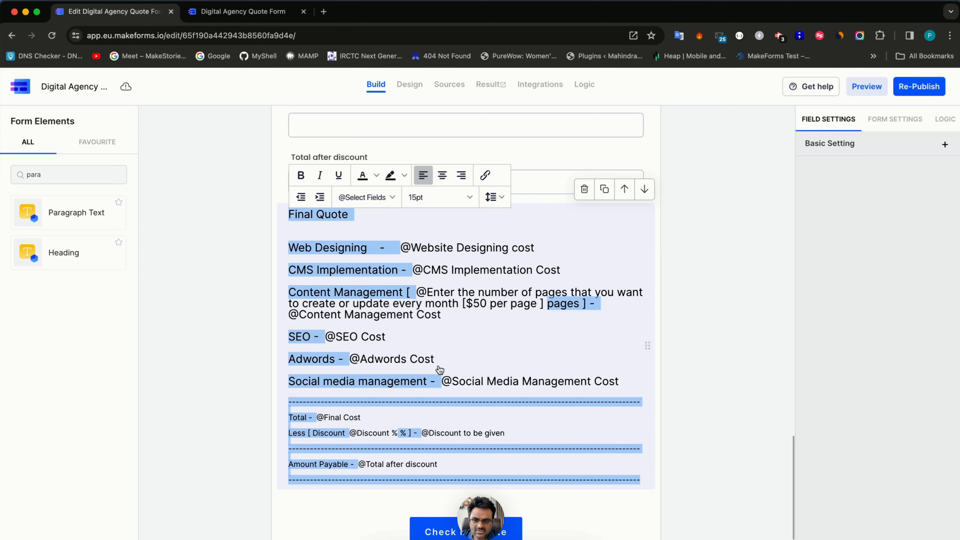
- Set the Final Quote paragraph to 12pt and trim each dashed separator to one row
left_click(418, 198)
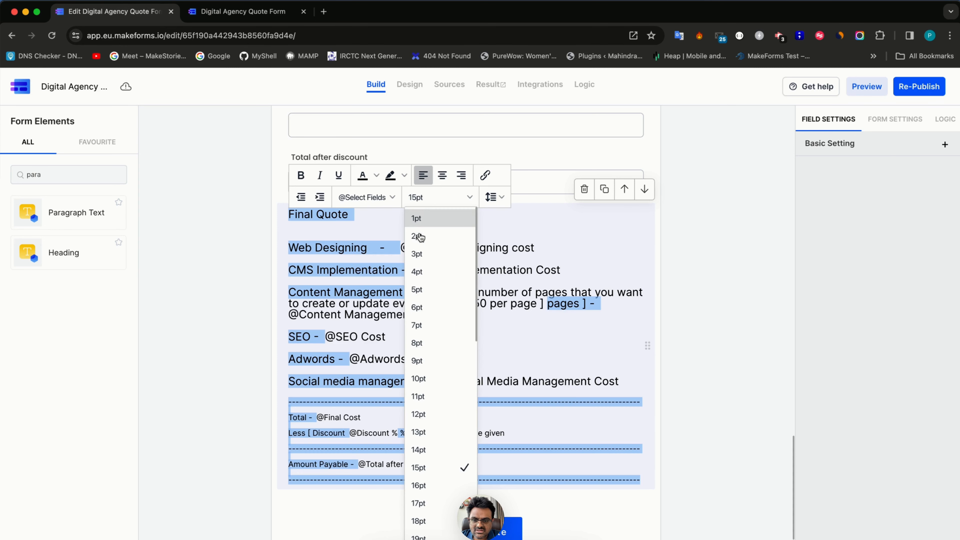
left_click(430, 416)
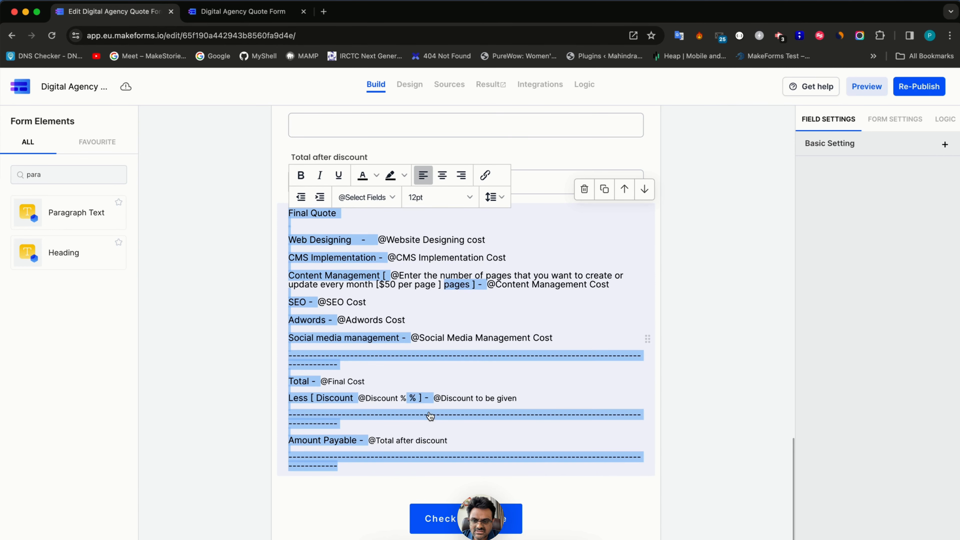
left_click(452, 320)
left_click(343, 368)
key("BackSpace")
key("BackSpace")
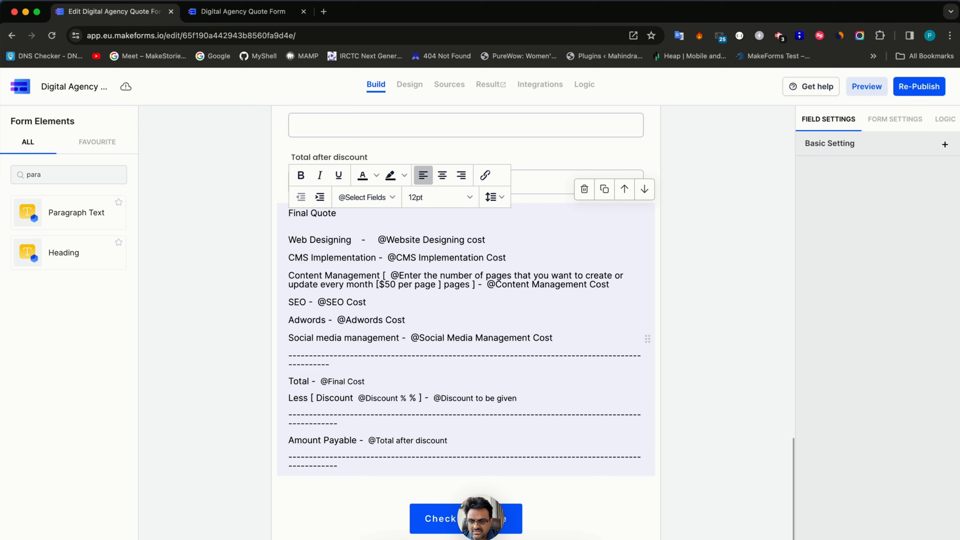
key("BackSpace")
key("BackSpace")
key("BackSpace")
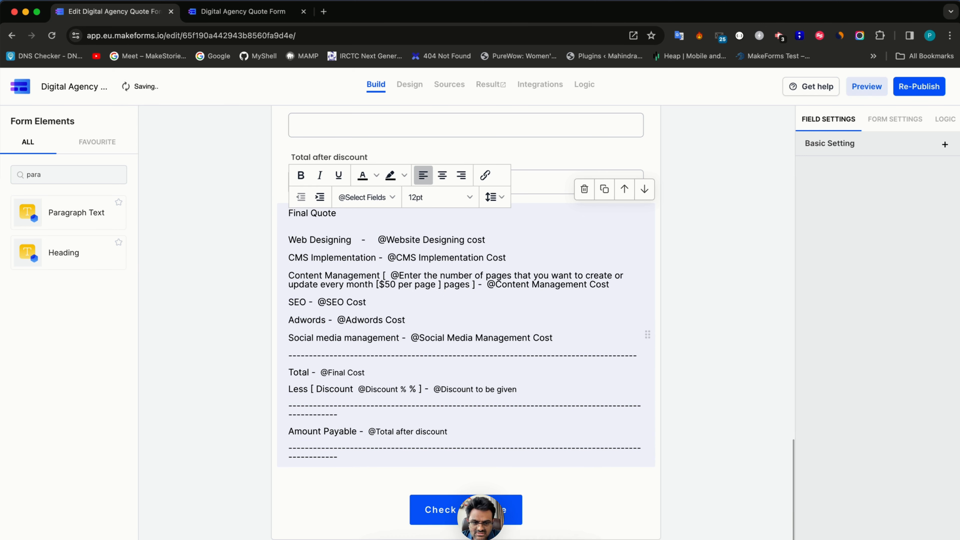
left_click_drag(340, 416, 287, 418)
key("BackSpace")
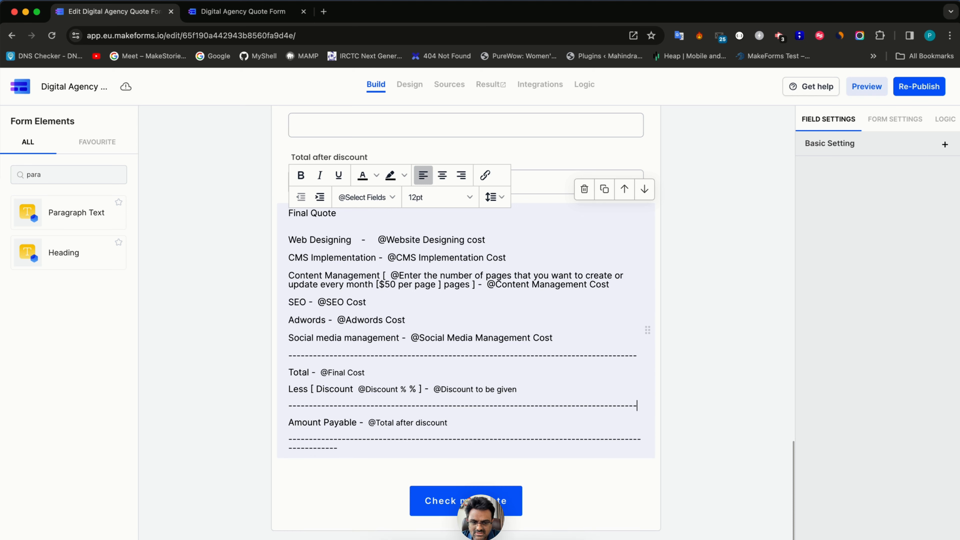
left_click(349, 451)
key("shift+super+Left")
key("BackSpace")
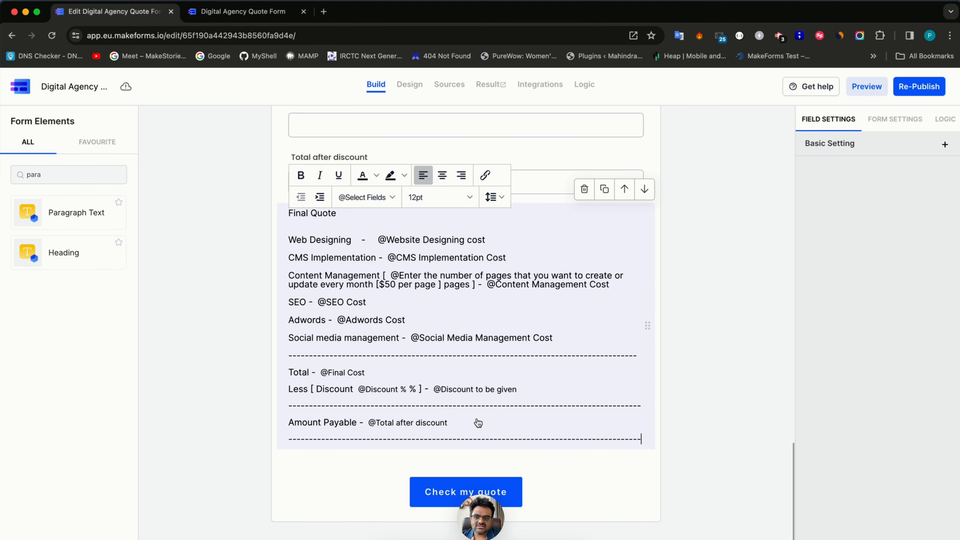
- Make the 'Final Quote' heading bold and underlined, then re-publish the form
double_click(318, 215)
triple_click(319, 215)
key("super+b")
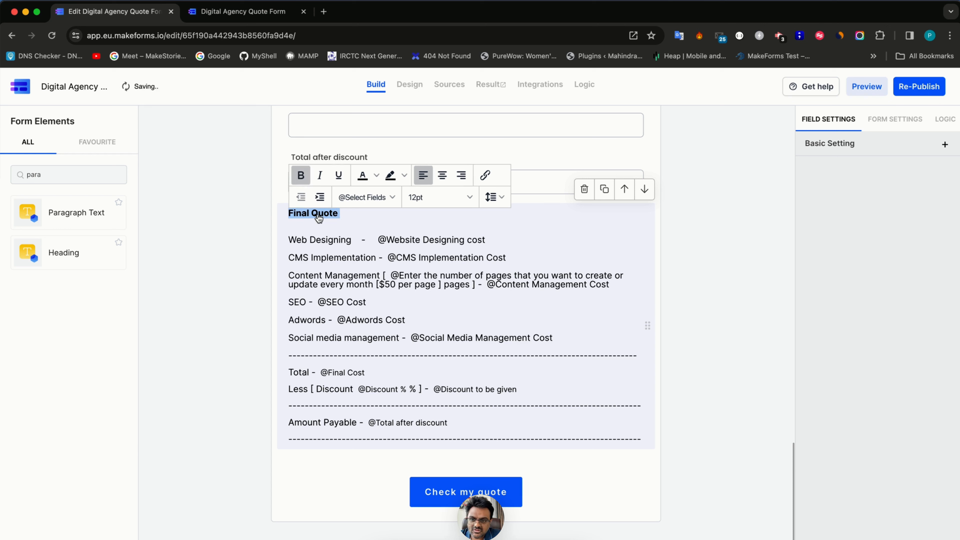
key("super+u")
left_click(359, 227)
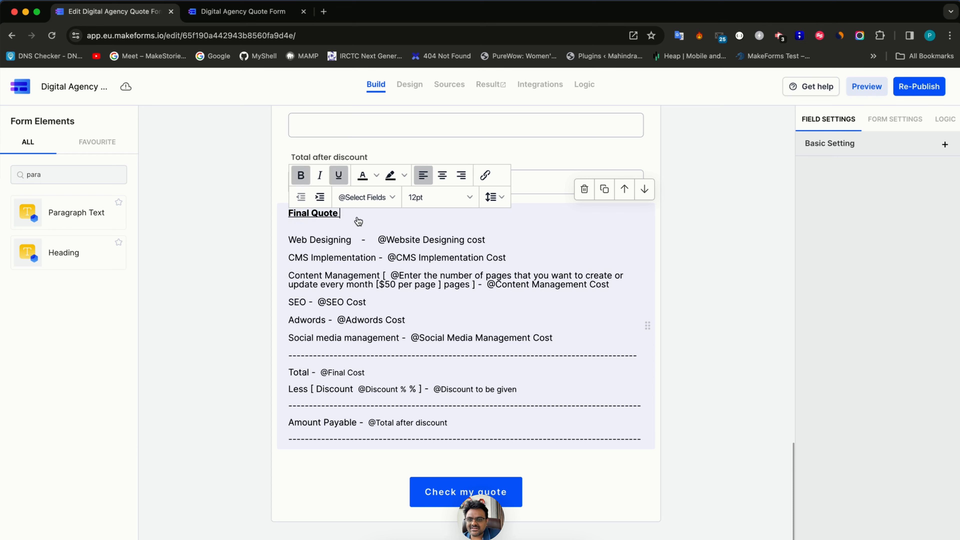
left_click(910, 88)
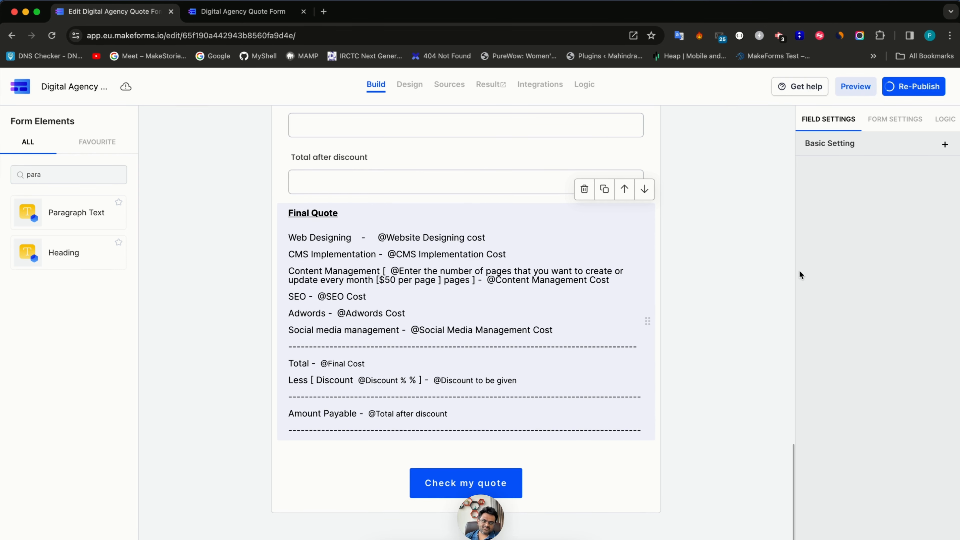
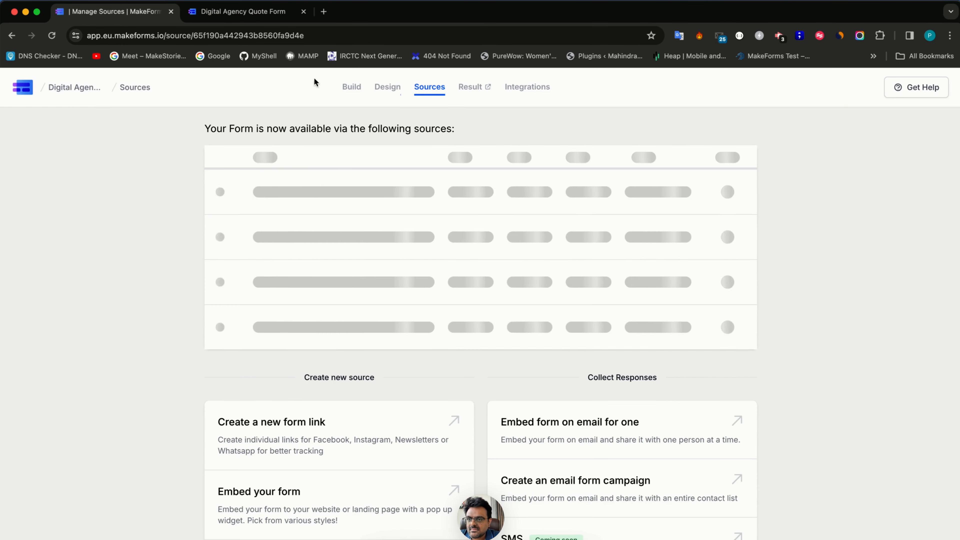
- Close the old test-copy tab and load the form's default link in a new tab
left_click(235, 12)
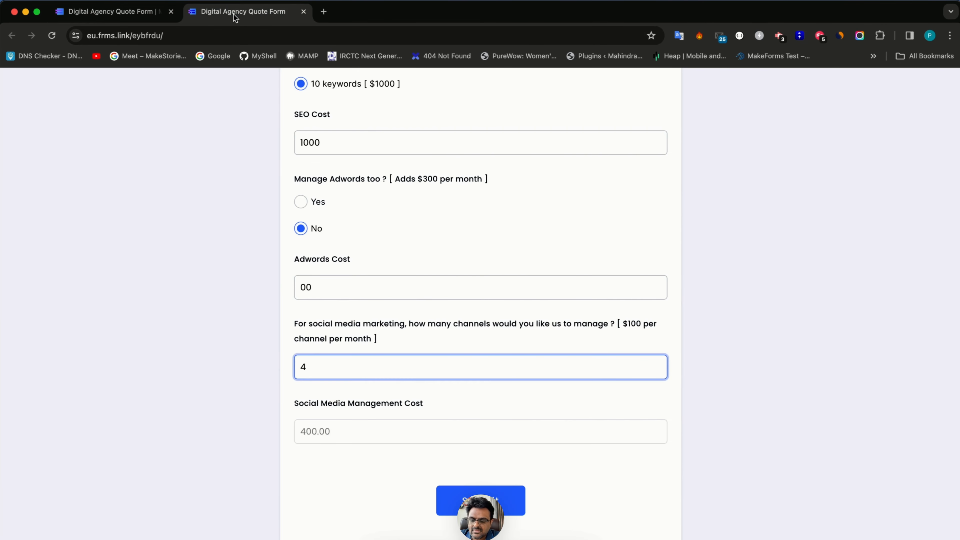
key("super+w")
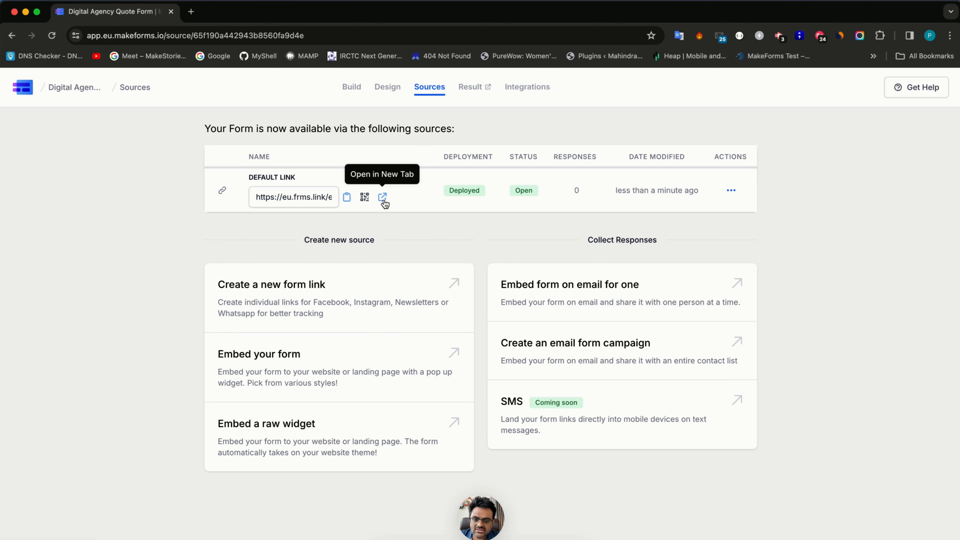
key("super+Tab")
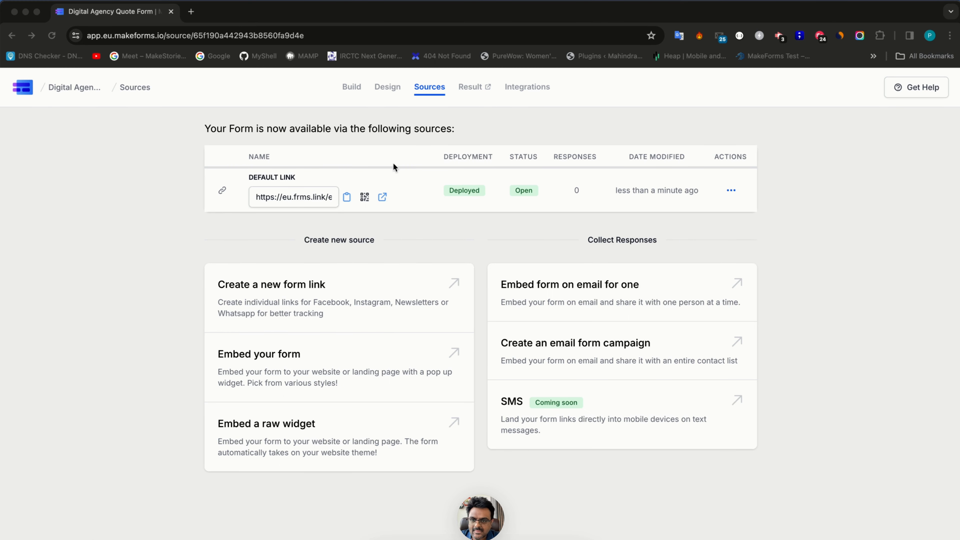
left_click(382, 196)
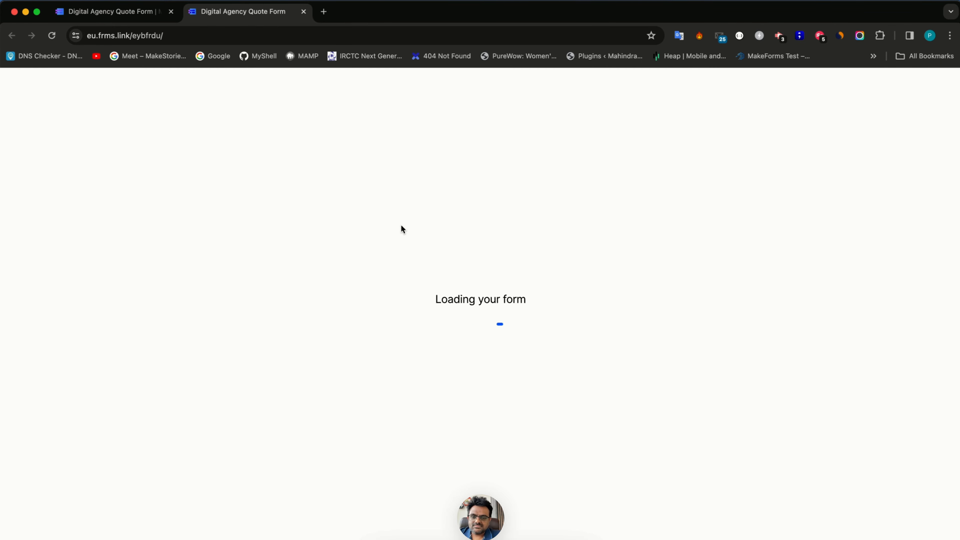
- Tick Website Designing with the 5 pages [$500] option and check the 75.00 discount
scroll(401, 225, "down", 20)
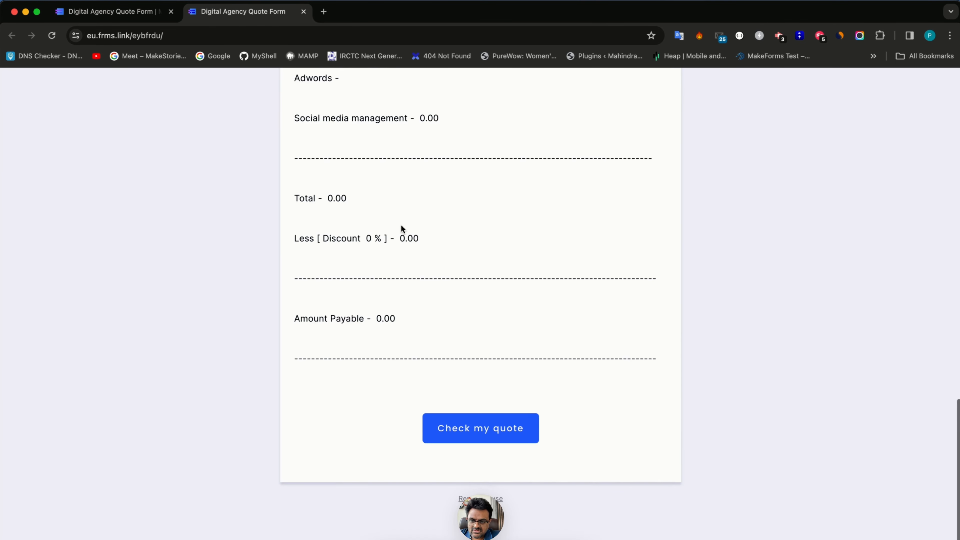
scroll(402, 226, "up", 5)
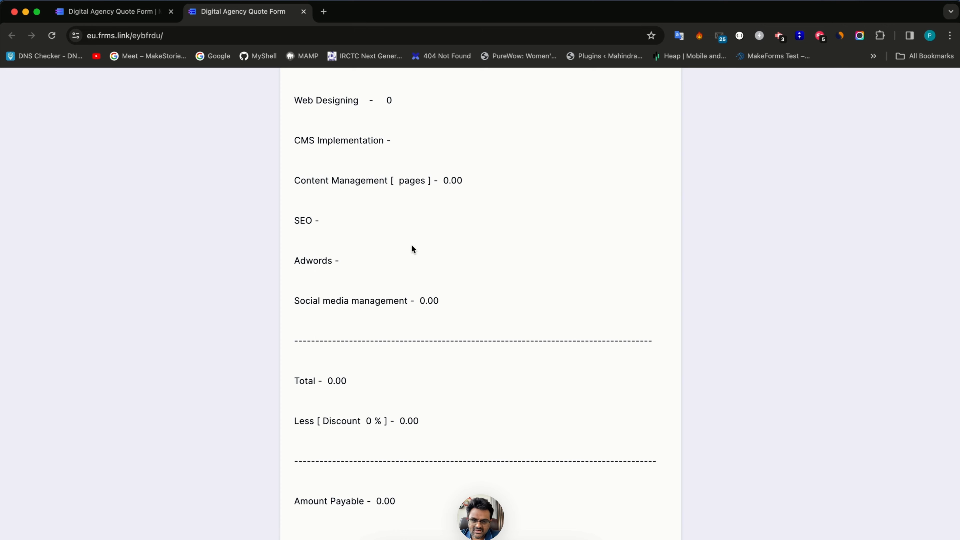
scroll(369, 199, "up", 15)
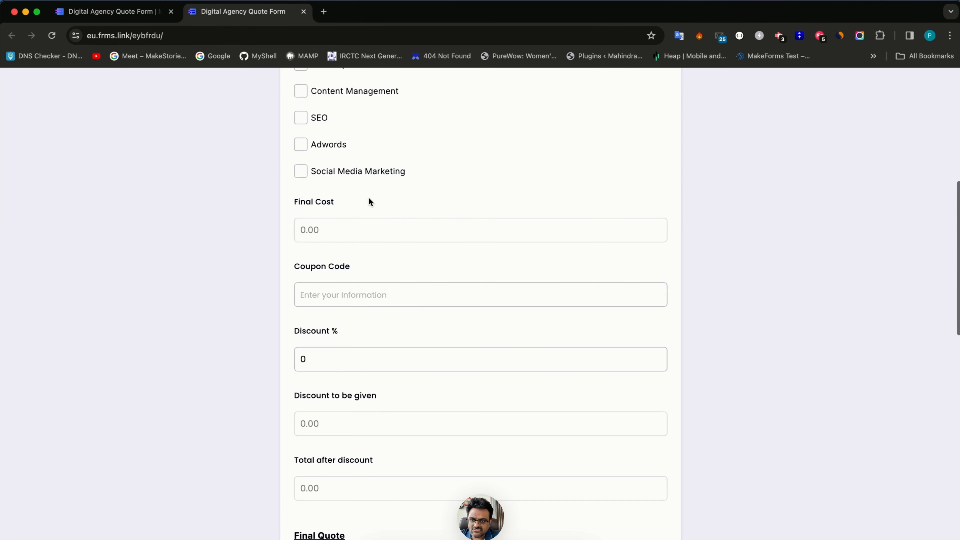
left_click(316, 121)
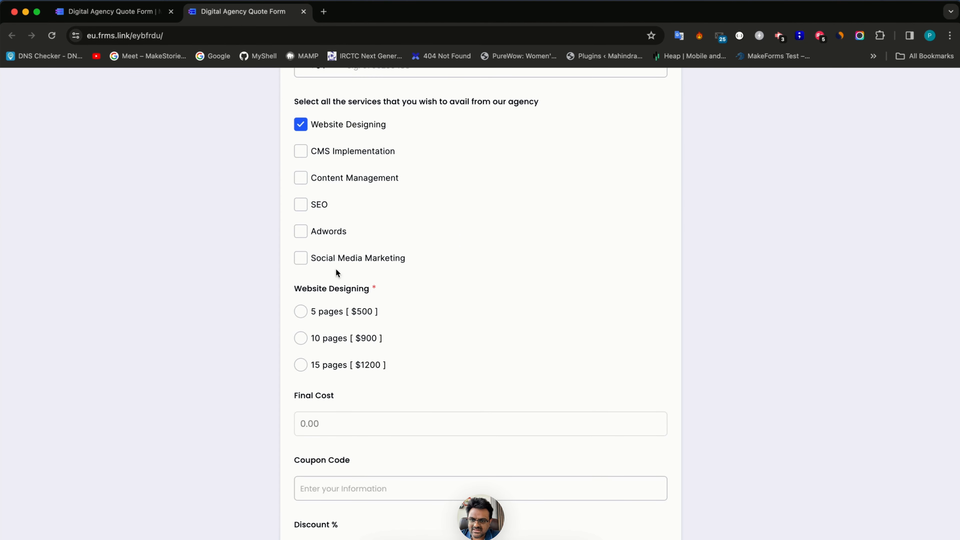
left_click(336, 310)
scroll(336, 312, "down", 8)
scroll(337, 312, "down", 8)
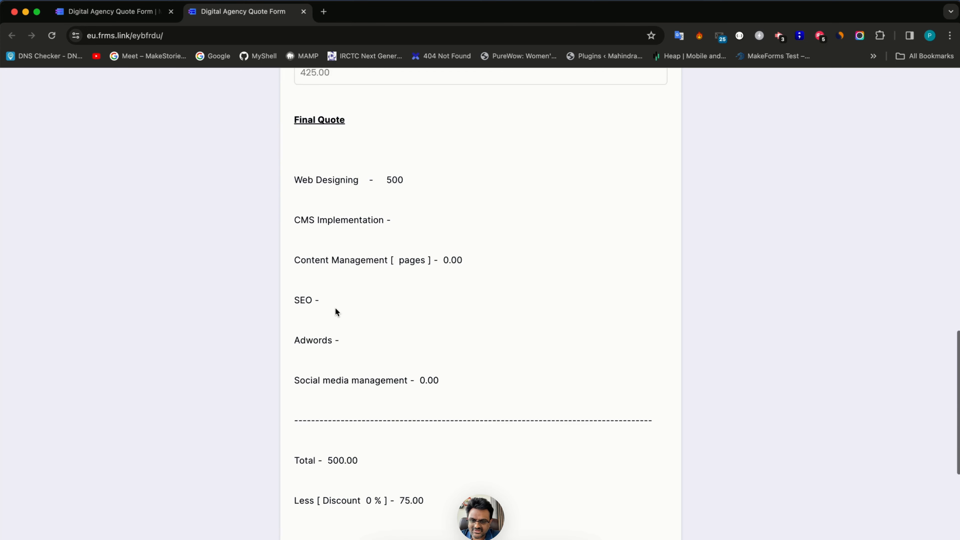
scroll(335, 308, "down", 1)
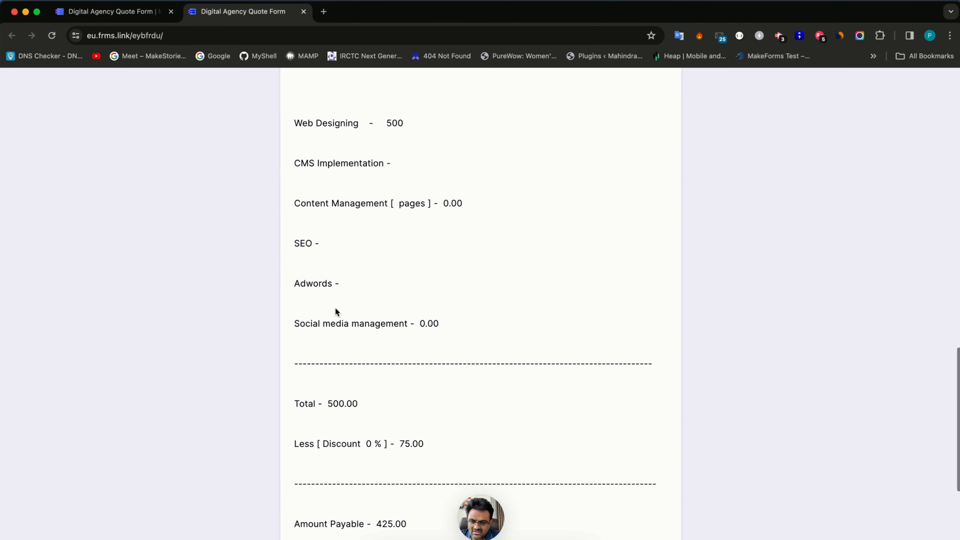
left_click_drag(399, 444, 423, 445)
scroll(422, 444, "up", 15)
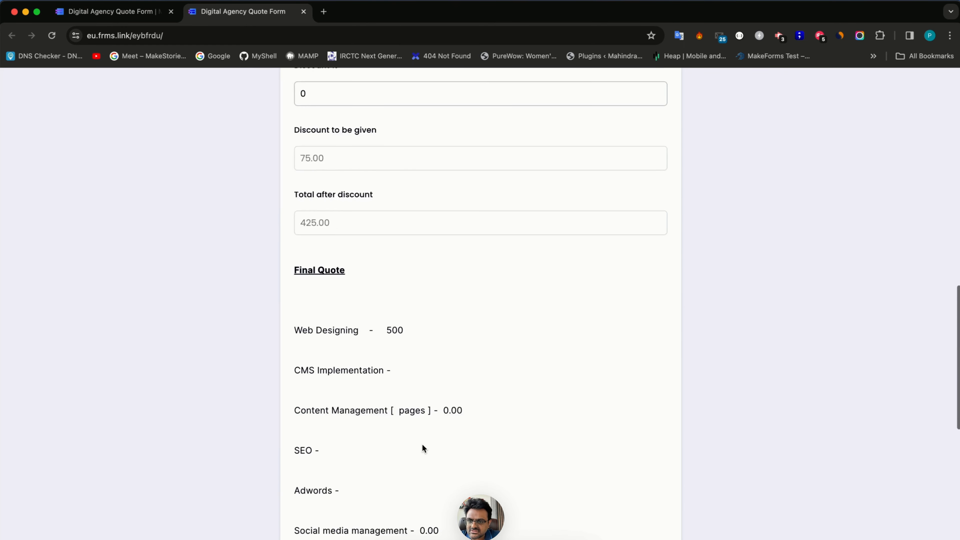
scroll(322, 192, "up", 2)
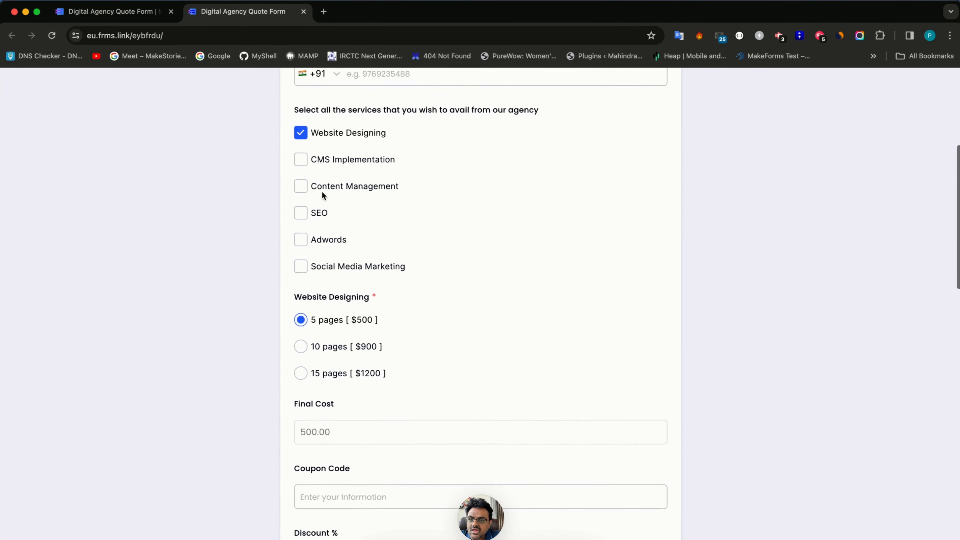
- Add CMS Implementation, try Drupal and Strapi, and settle on WordPress
left_click(324, 183)
scroll(327, 290, "down", 1)
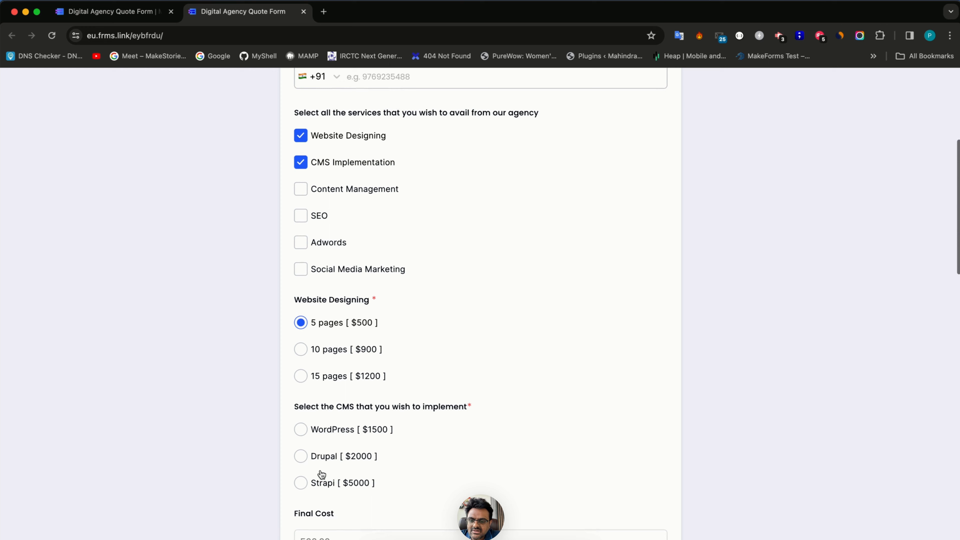
left_click(325, 425)
scroll(322, 508, "down", 7)
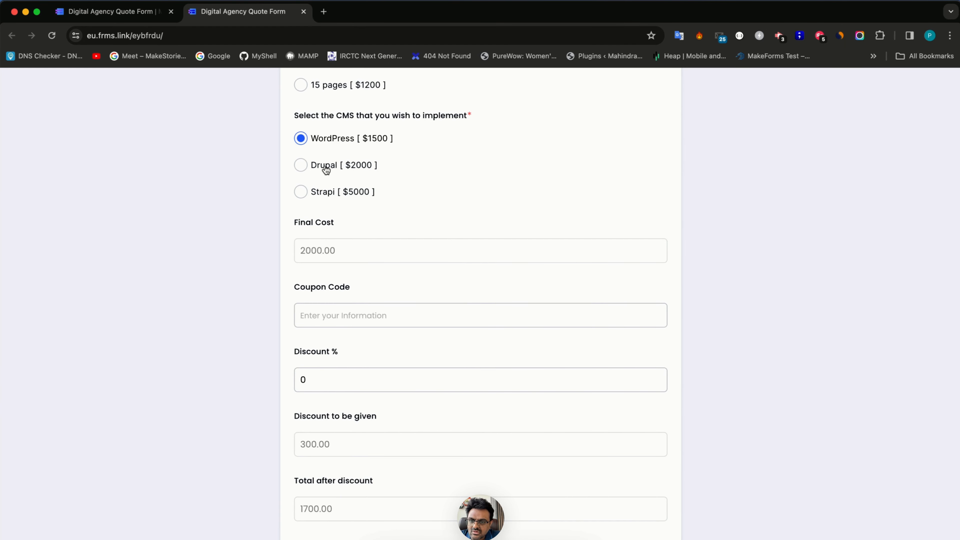
left_click(326, 170)
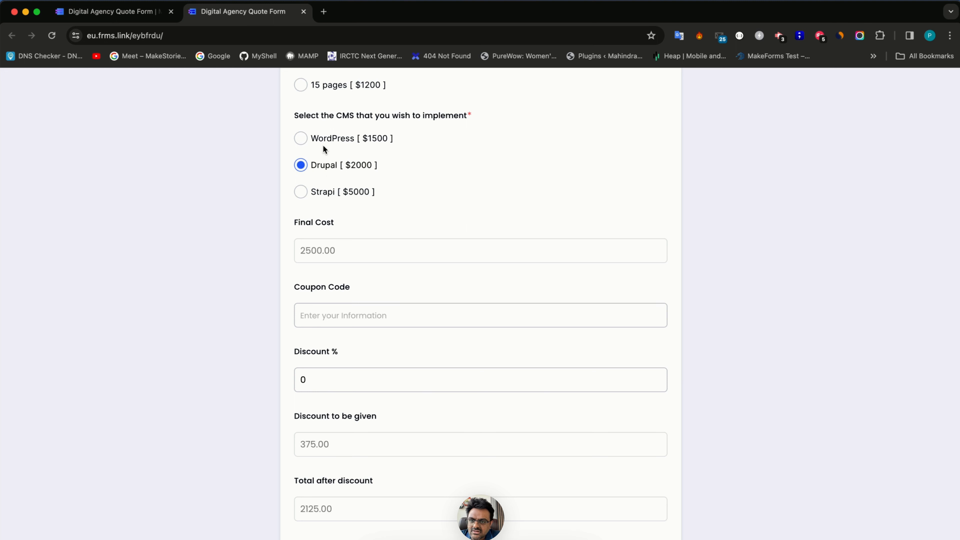
left_click(322, 147)
left_click(322, 165)
left_click(322, 191)
left_click(322, 167)
left_click(324, 144)
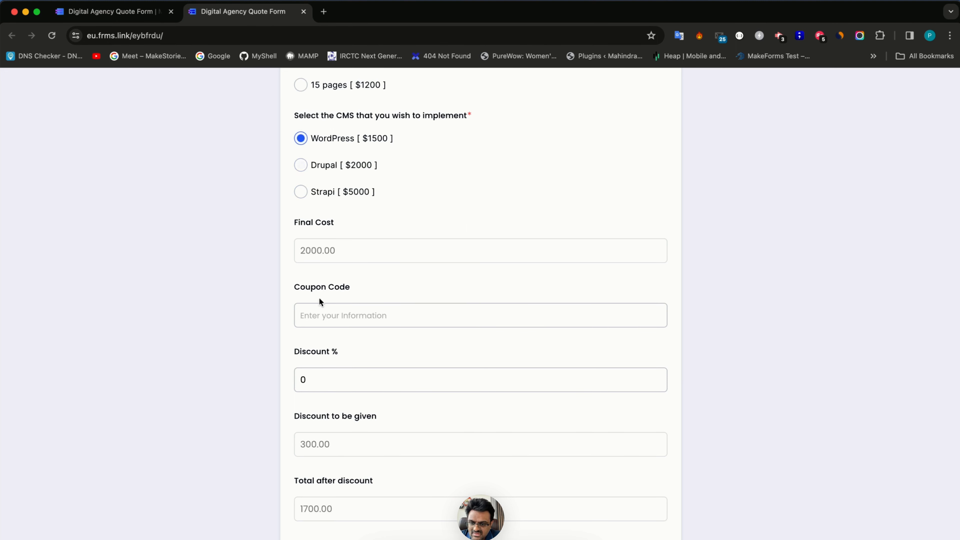
scroll(319, 300, "down", 6)
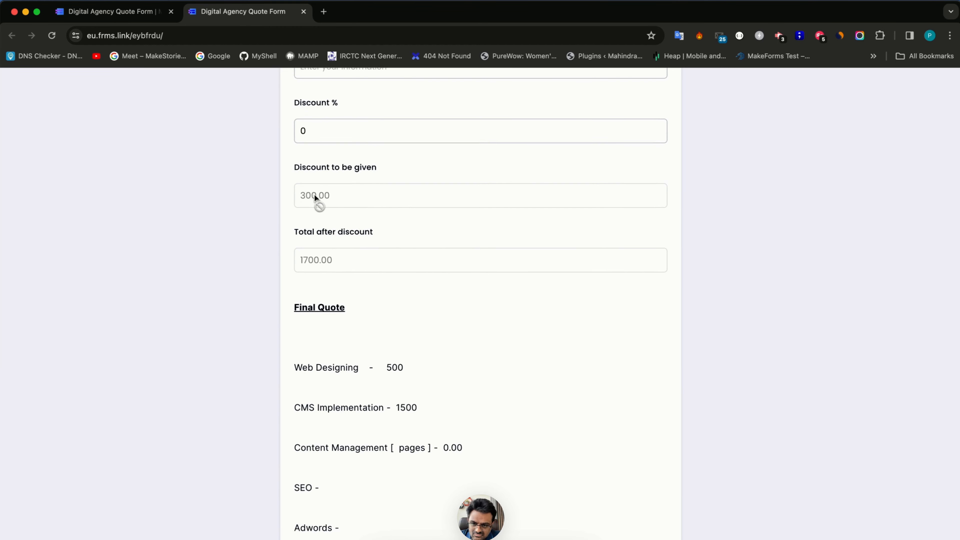
scroll(318, 269, "up", 5)
scroll(318, 269, "up", 10)
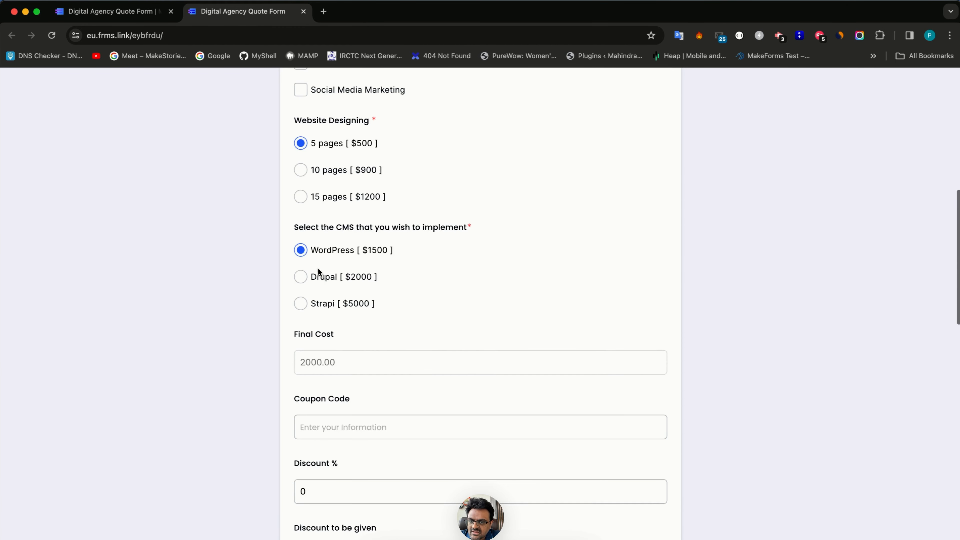
- Add Content Management with a monthly page count of 4
left_click(302, 204)
scroll(318, 385, "down", 3)
scroll(318, 383, "down", 2)
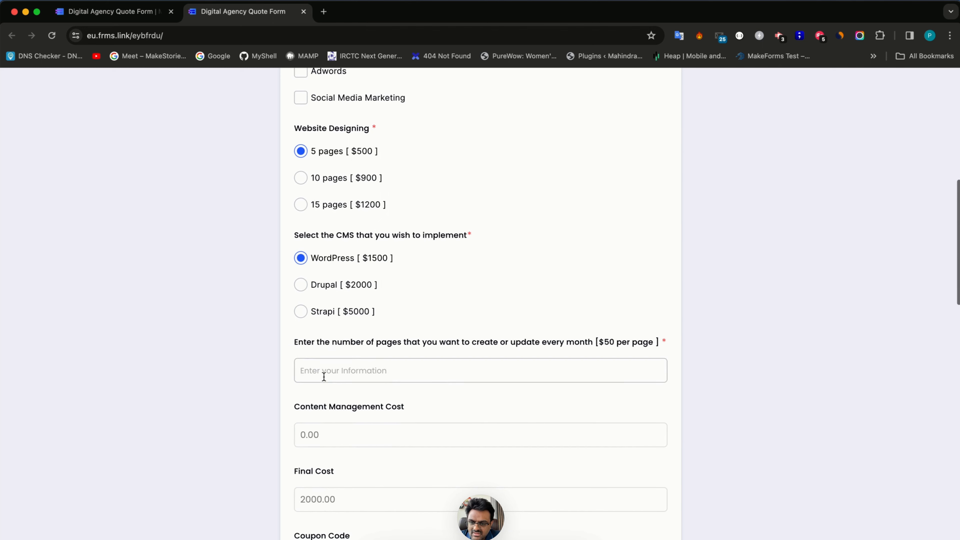
left_click(353, 372)
type("4")
key("Tab")
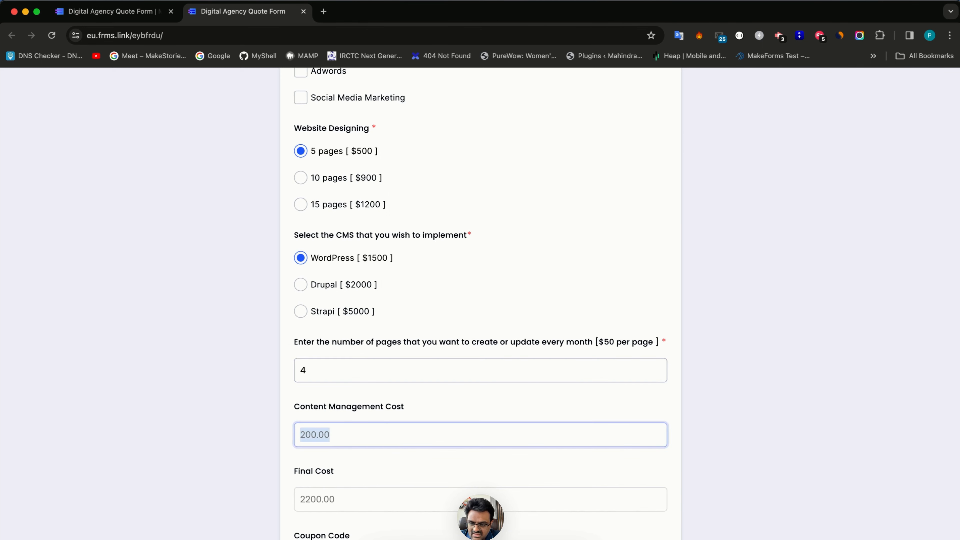
scroll(332, 450, "down", 7)
scroll(330, 458, "up", 2)
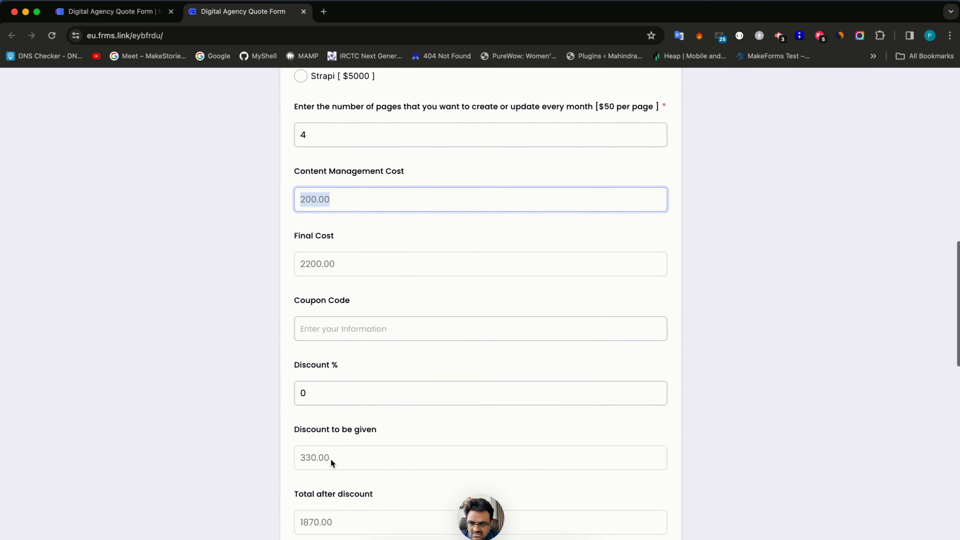
scroll(331, 318, "up", 8)
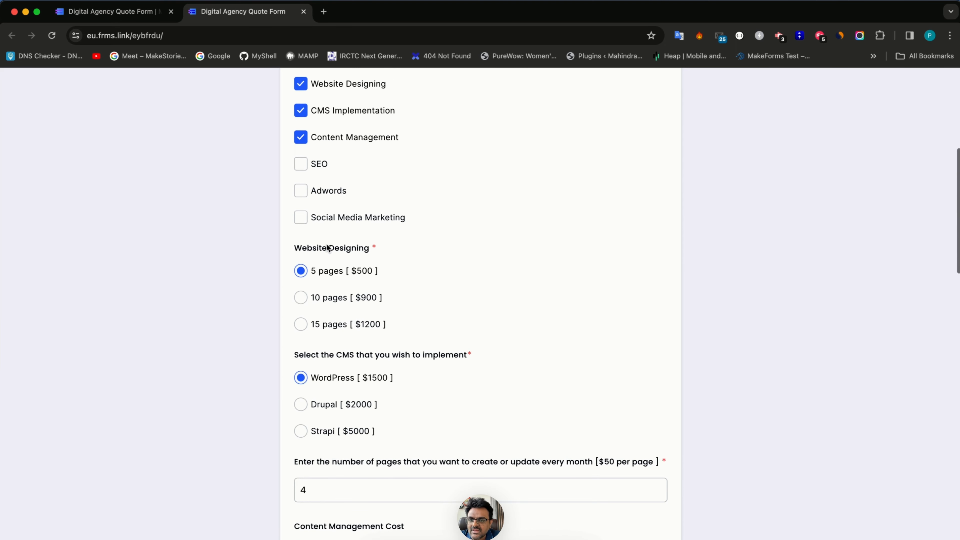
- Add SEO with the 10 keywords package and opt in to Adwords management
left_click(304, 167)
scroll(318, 414, "down", 10)
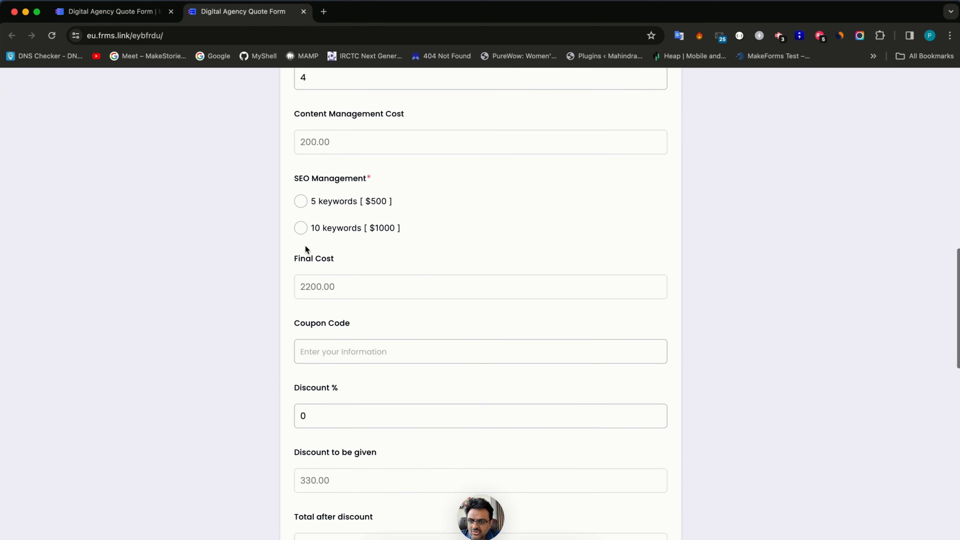
left_click(303, 233)
scroll(317, 293, "up", 10)
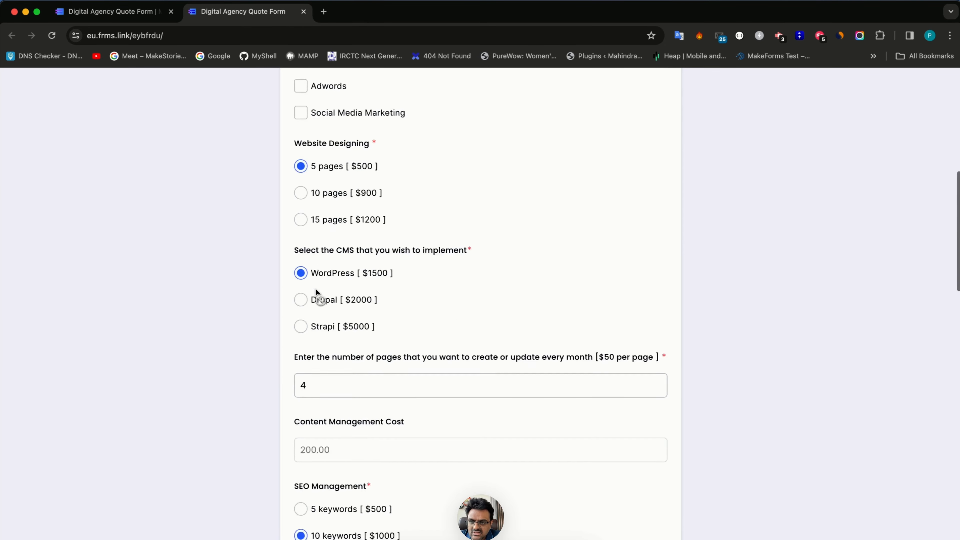
left_click(301, 147)
scroll(317, 387, "down", 10)
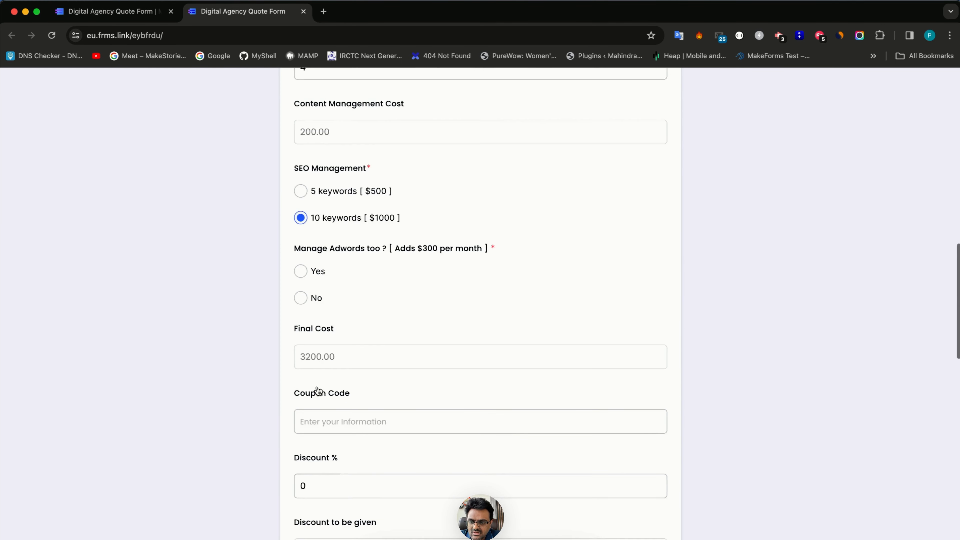
left_click(302, 258)
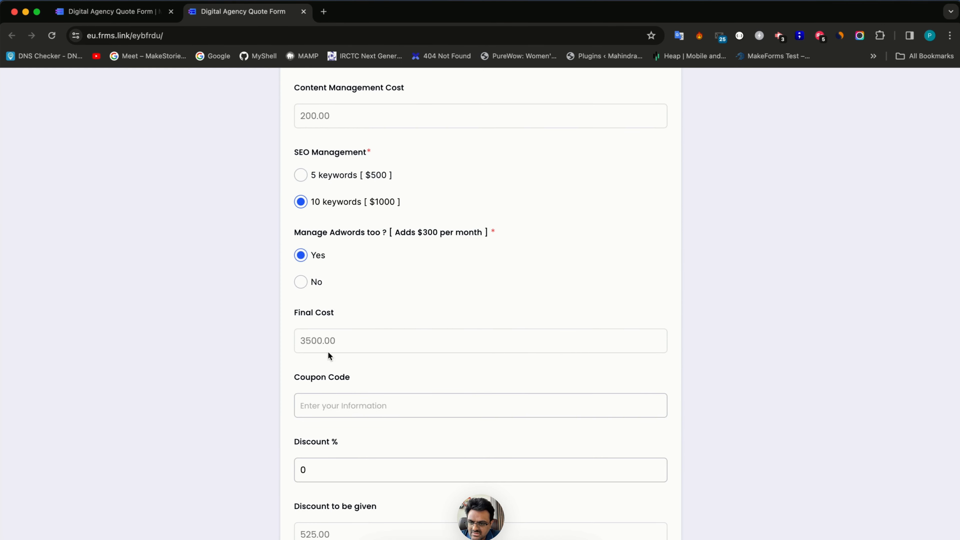
- Add Social Media Marketing with 10 social media channels
scroll(328, 353, "up", 8)
scroll(305, 190, "up", 3)
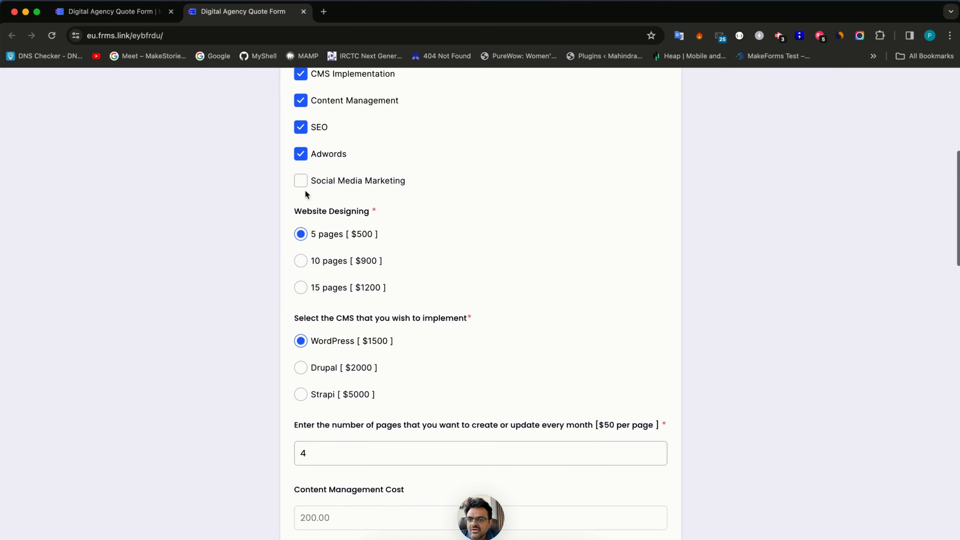
left_click(301, 180)
scroll(319, 347, "down", 5)
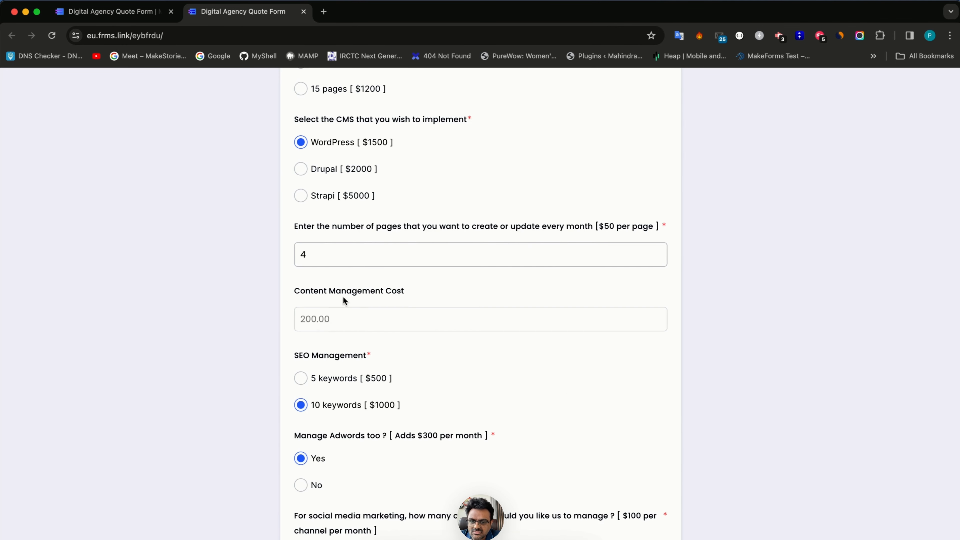
scroll(343, 298, "down", 5)
left_click(343, 347)
type("10")
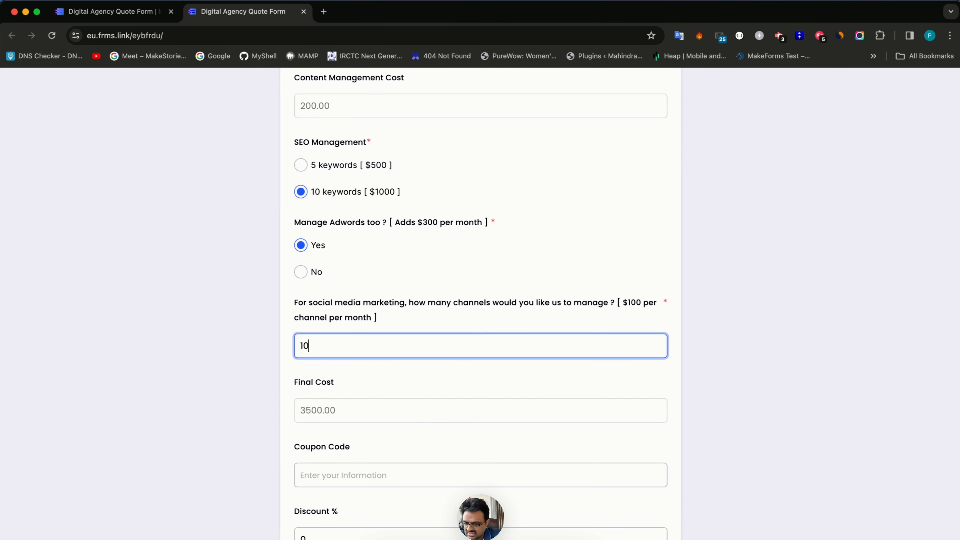
key("Tab")
- Review the Final Quote totals, then return to the Sources overview
scroll(376, 454, "down", 5)
scroll(377, 454, "down", 10)
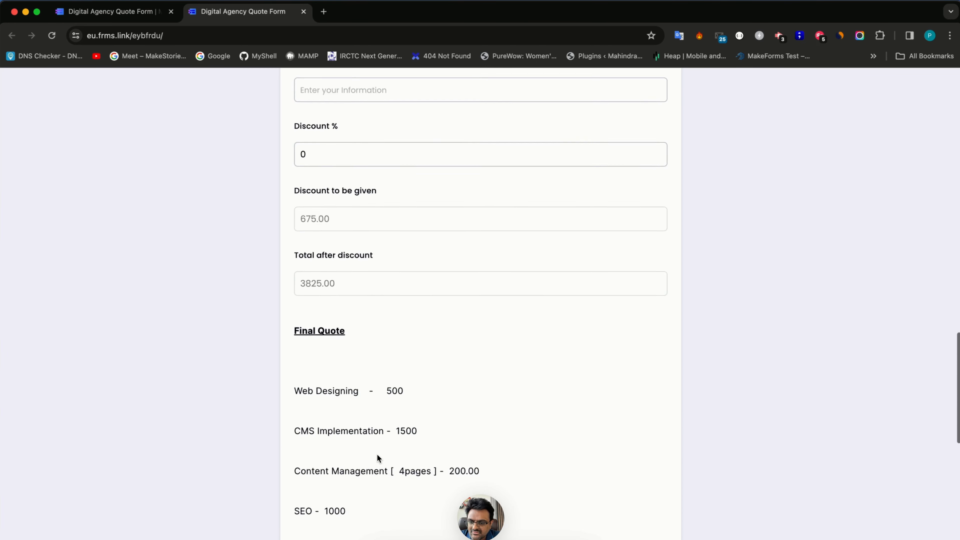
scroll(413, 369, "down", 3)
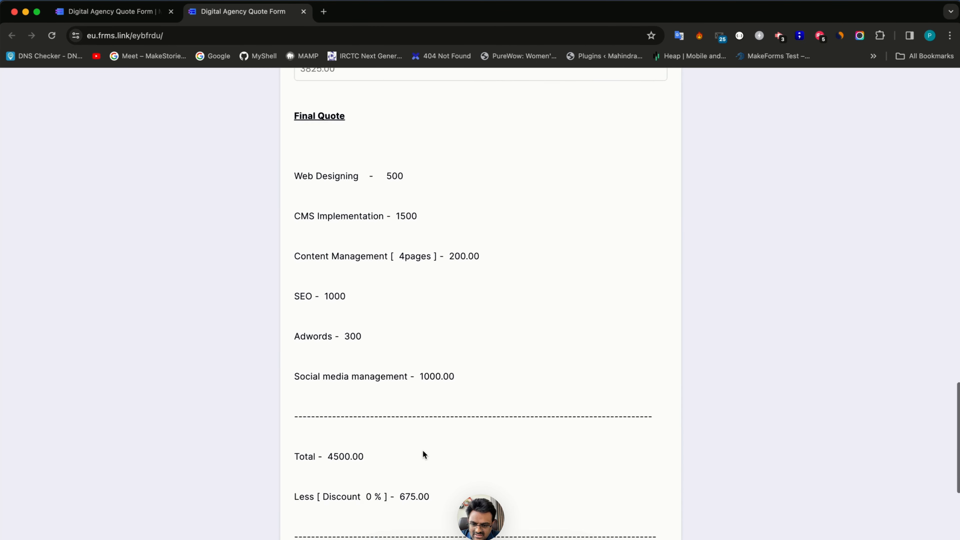
left_click_drag(399, 448, 429, 447)
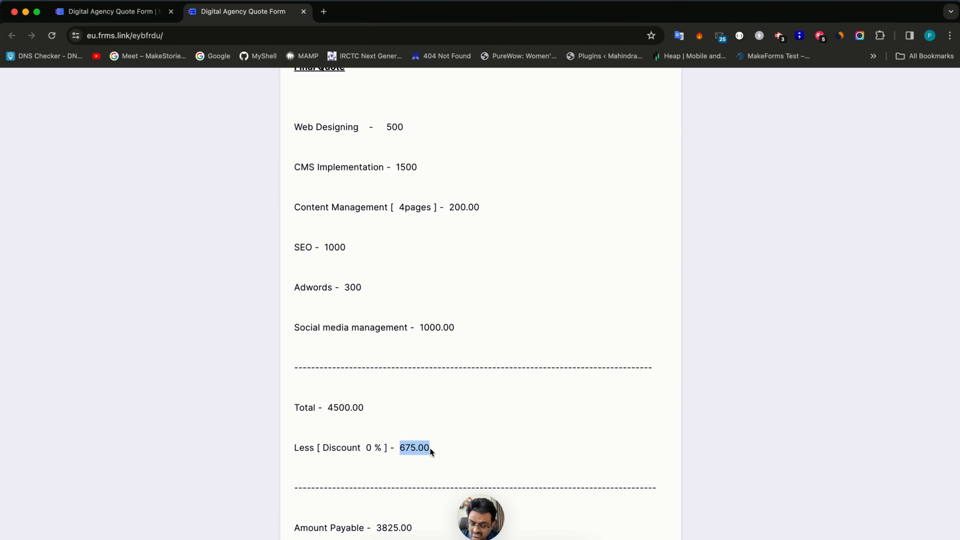
scroll(429, 448, "down", 3)
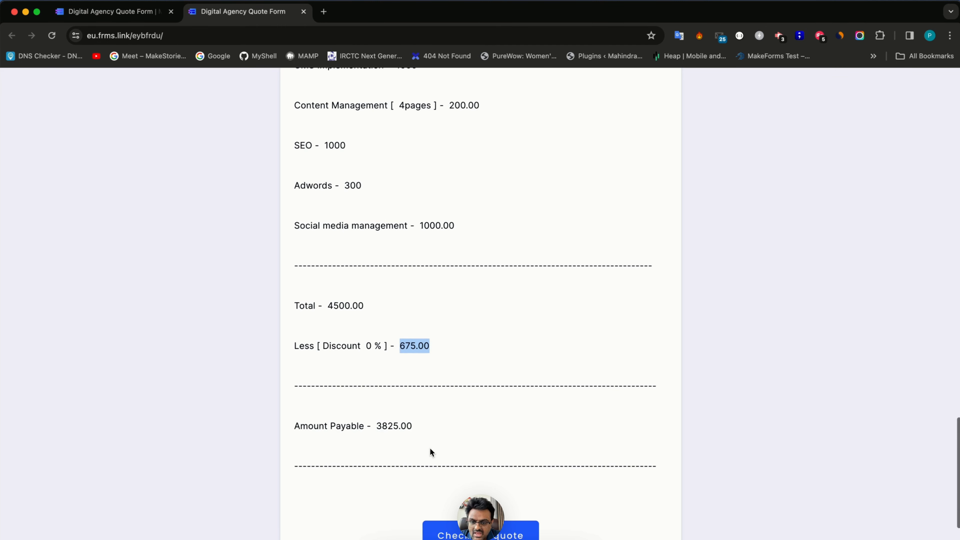
left_click_drag(377, 424, 418, 434)
key("super+1")
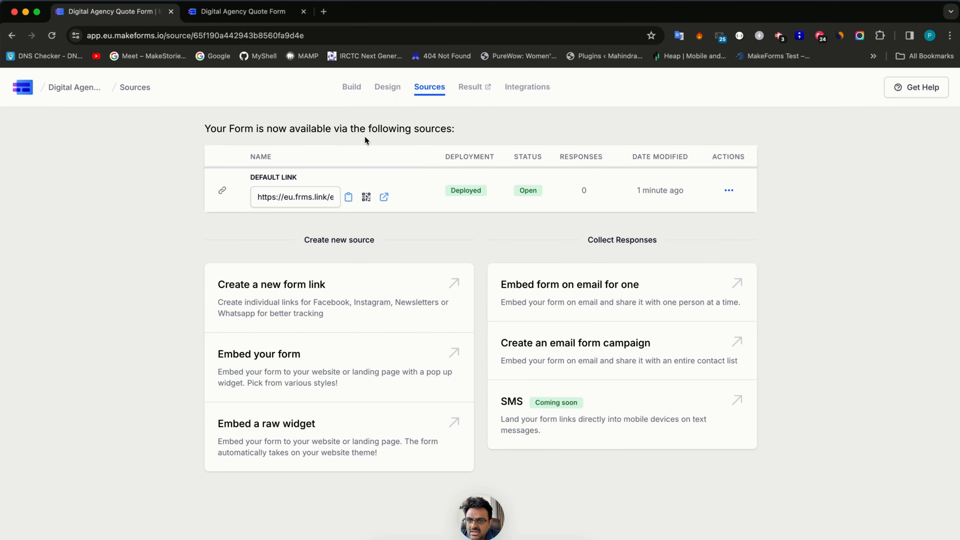
- Open the form in the Build editor and scroll the LOGIC rules list to Logic 1
left_click(353, 89)
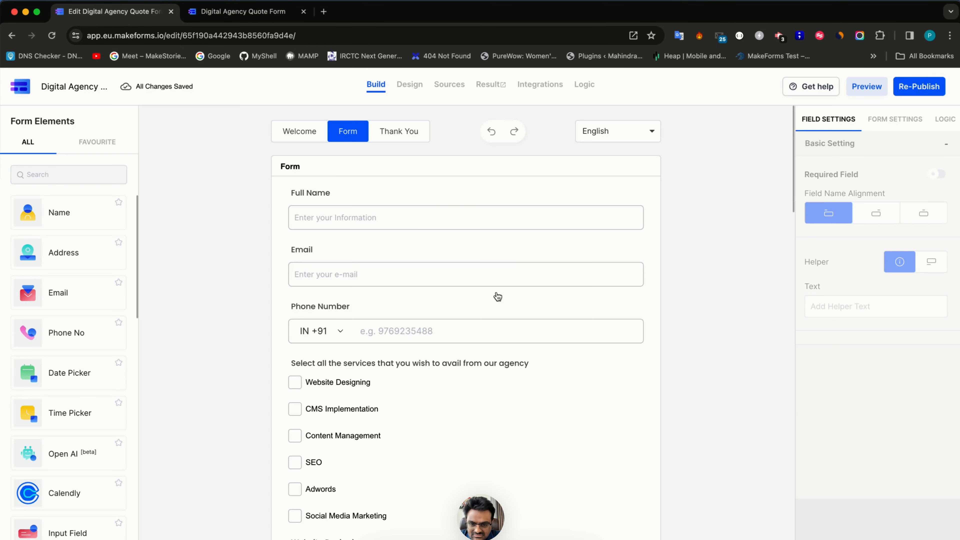
scroll(497, 299, "down", 15)
scroll(498, 332, "down", 3)
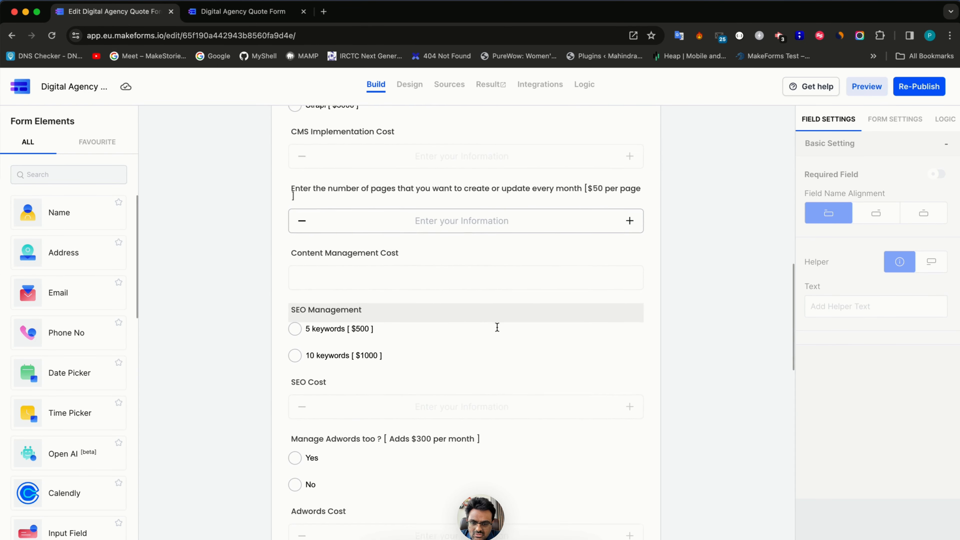
left_click(945, 118)
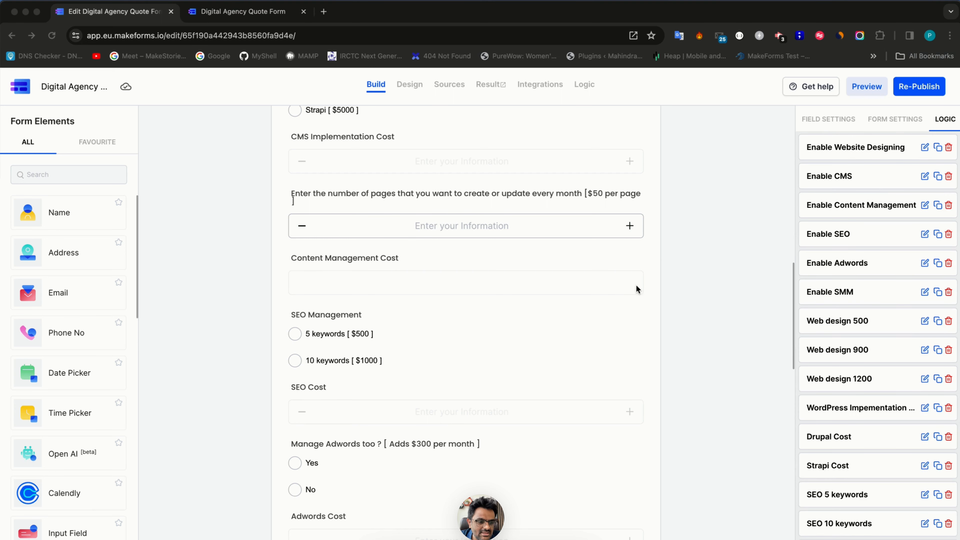
scroll(841, 497, "down", 3)
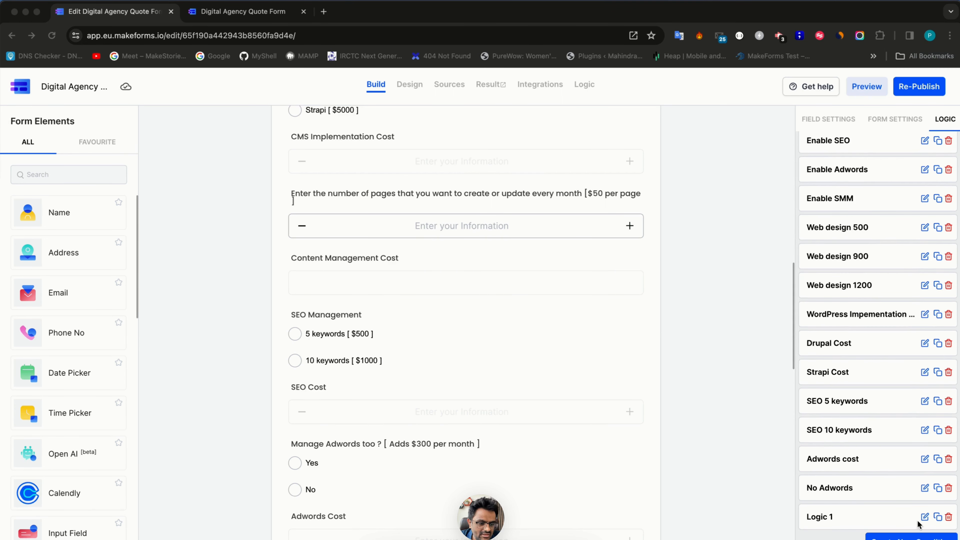
left_click(925, 518)
- Open Logic 1 in the Logic Builder, check its 15OFF coupon value, then return to the live form
left_click(925, 518)
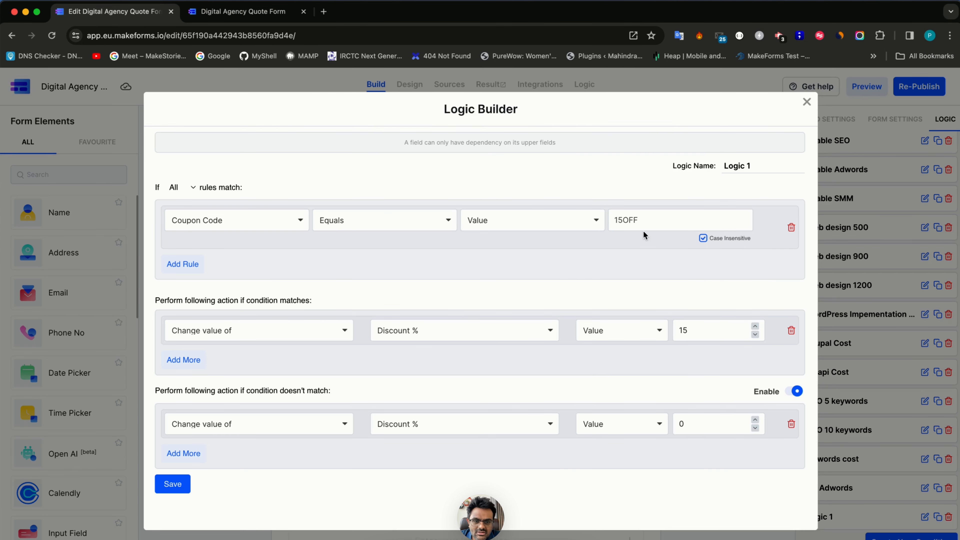
double_click(643, 220)
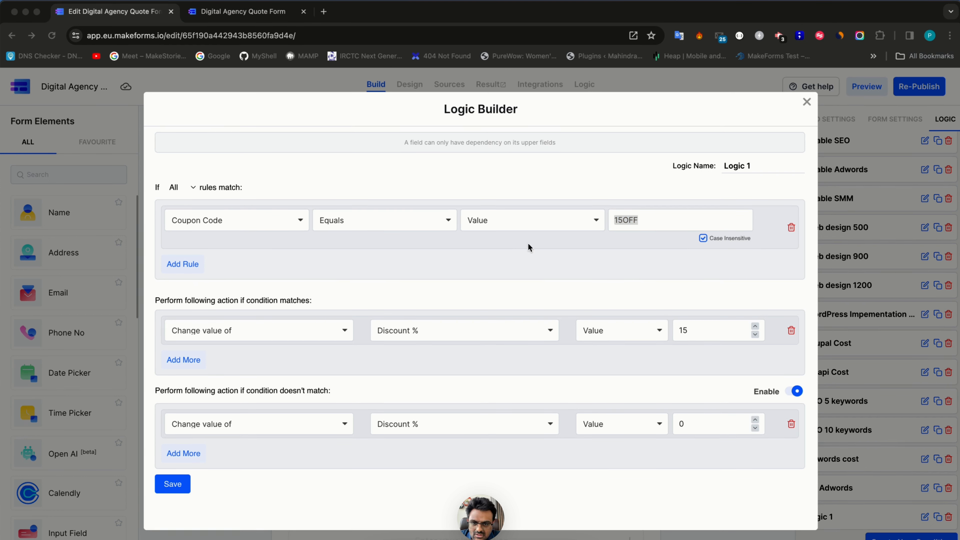
left_click(653, 225)
left_click(652, 222)
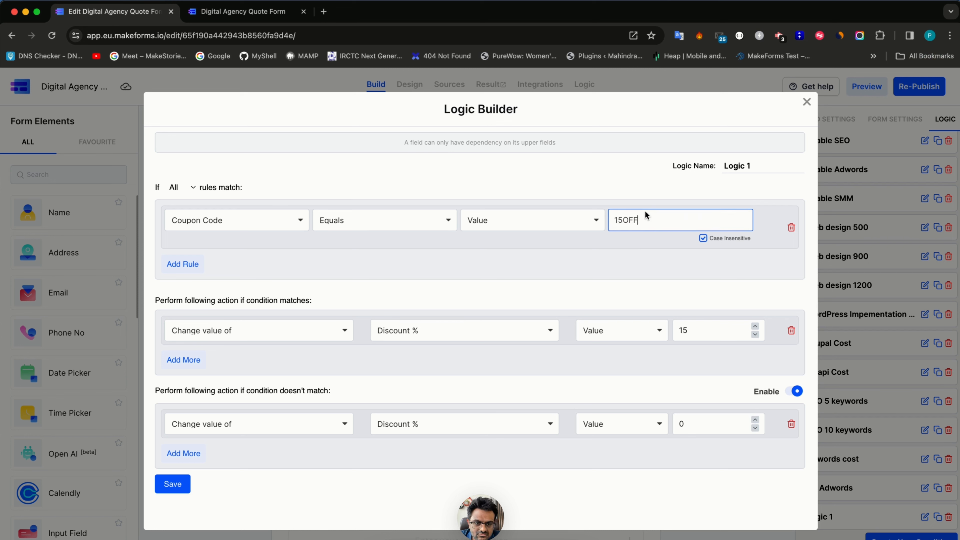
double_click(642, 219)
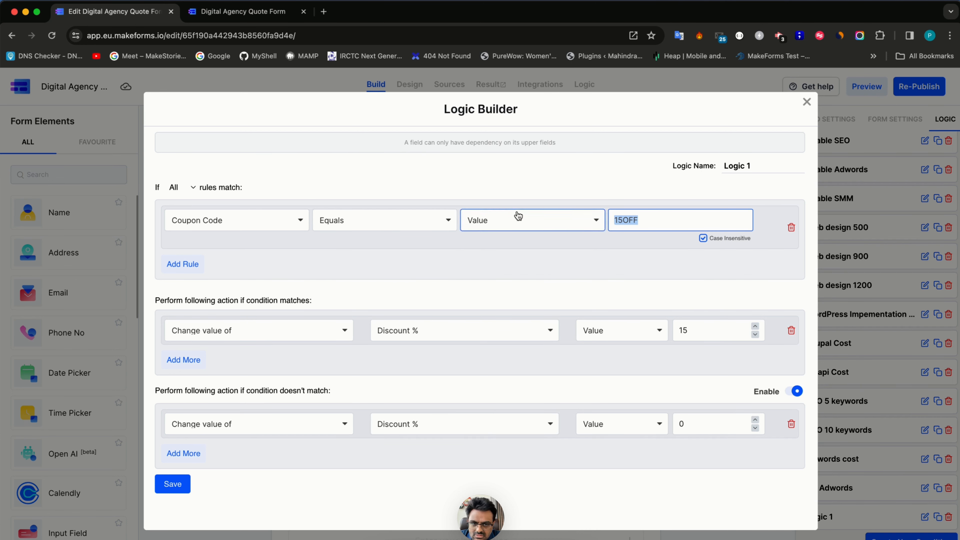
key("ctrl+Tab")
scroll(295, 358, "up", 10)
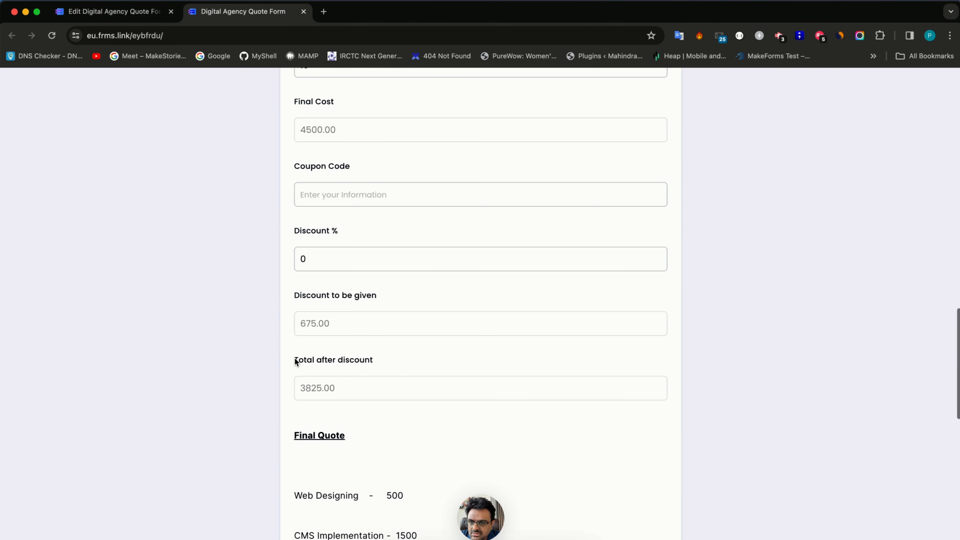
- Enter coupon 15off on the live form and confirm Discount % becomes 15
left_click(298, 214)
type("15")
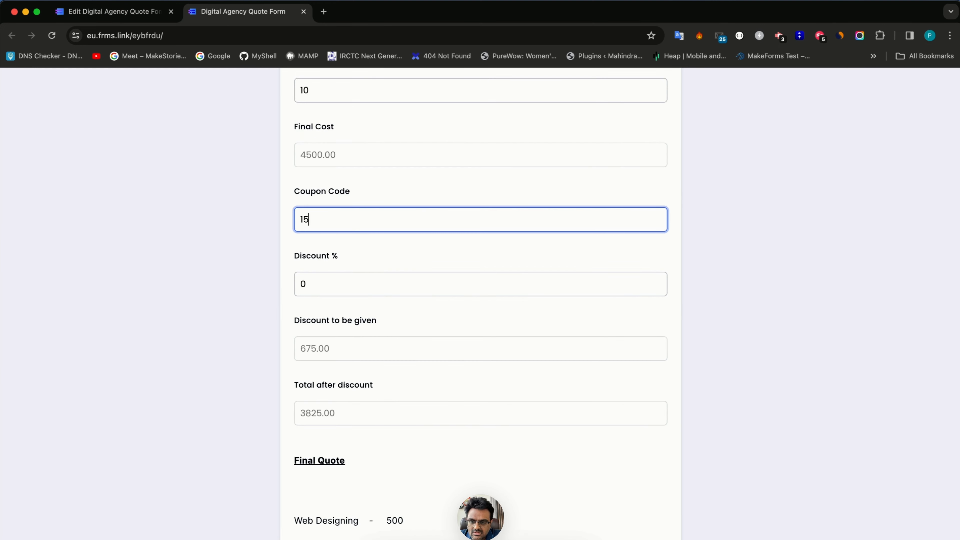
type("of")
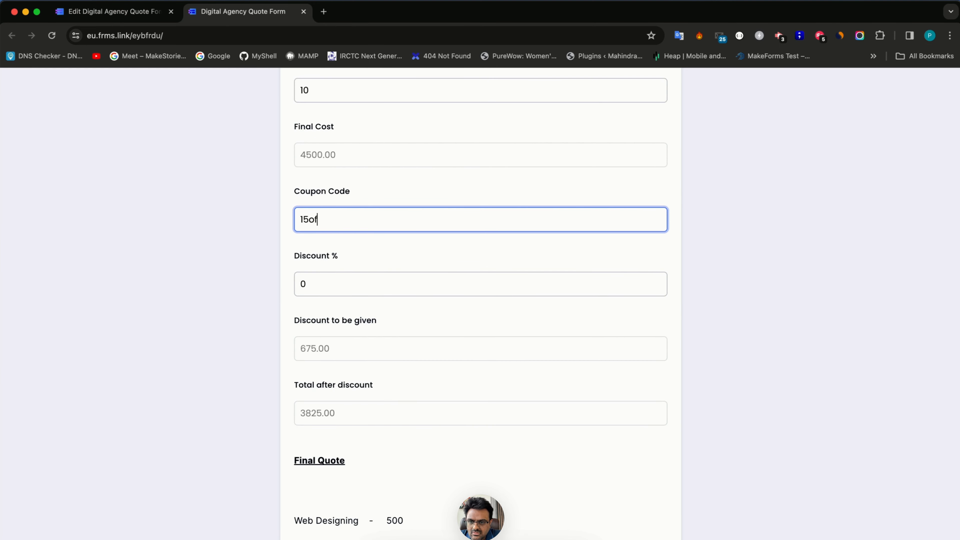
type("f")
scroll(480, 303, "down", 6)
scroll(481, 304, "up", 2)
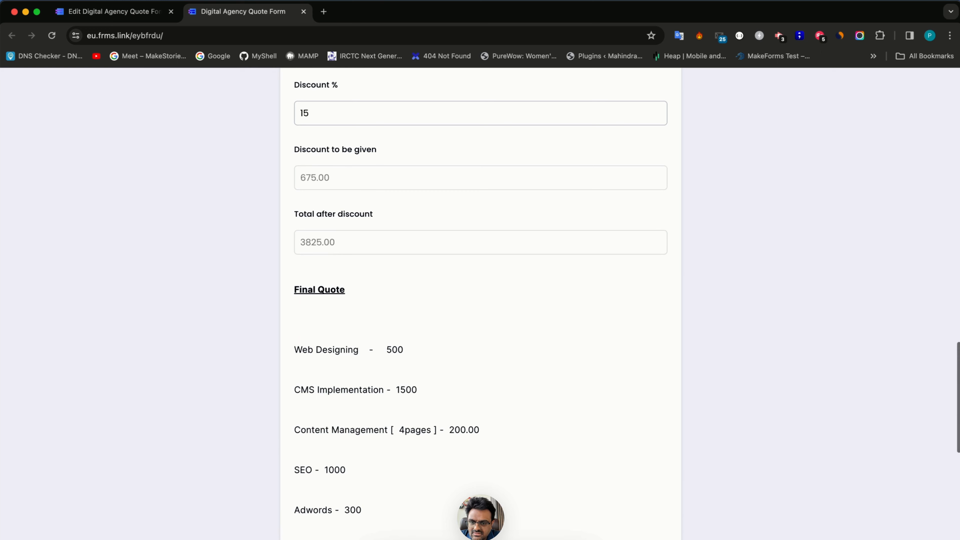
scroll(481, 303, "up", 2)
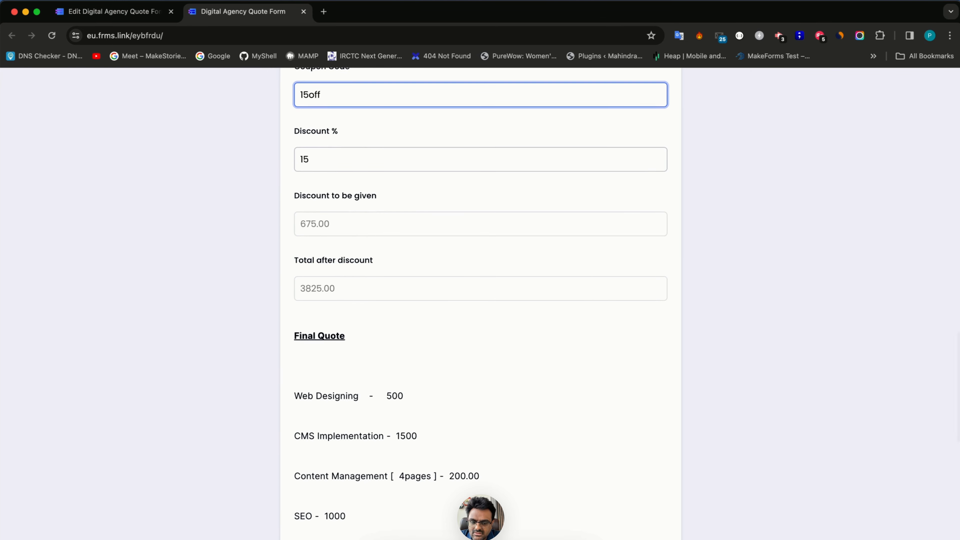
key("Tab")
scroll(481, 304, "down", 12)
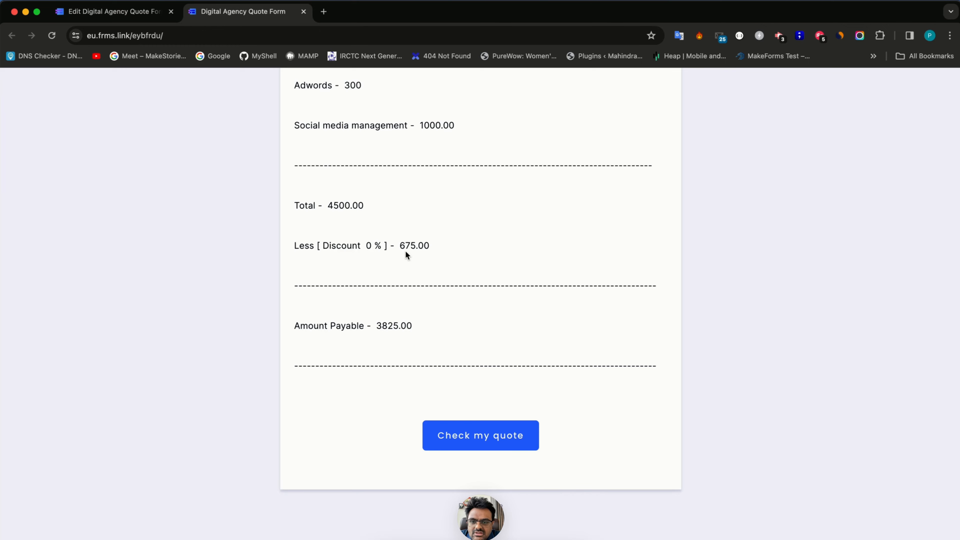
key("ctrl+Tab")
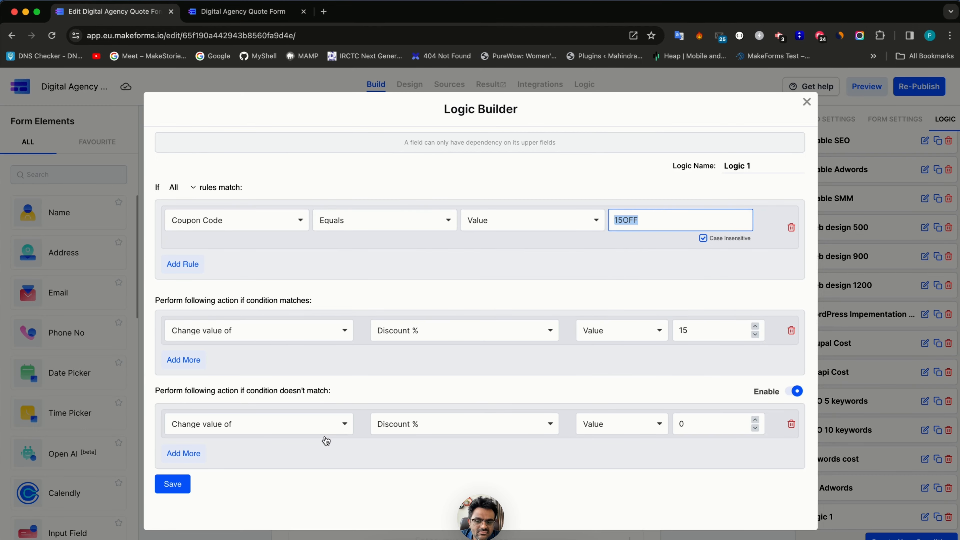
- Save and close the Logic 1 coupon rule
left_click(173, 484)
scroll(521, 444, "down", 15)
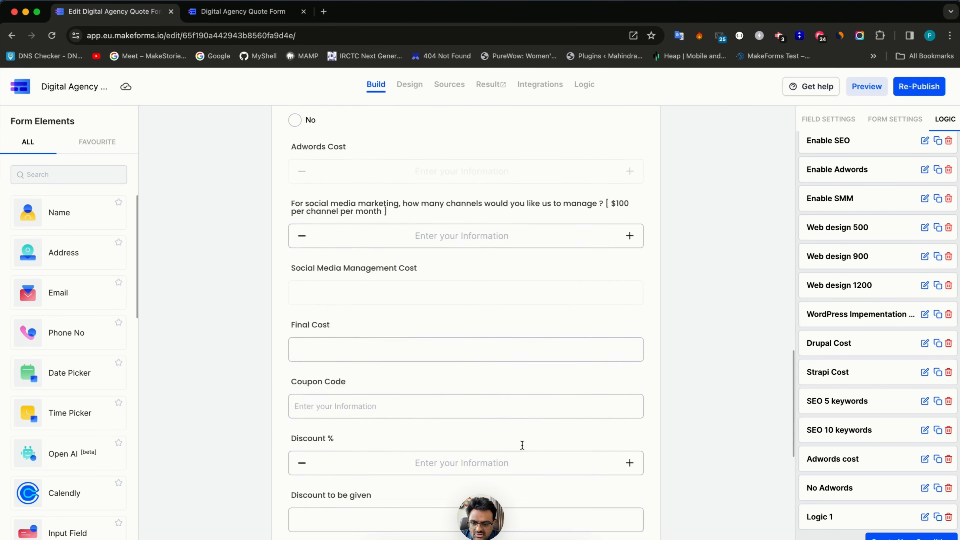
scroll(523, 450, "up", 4)
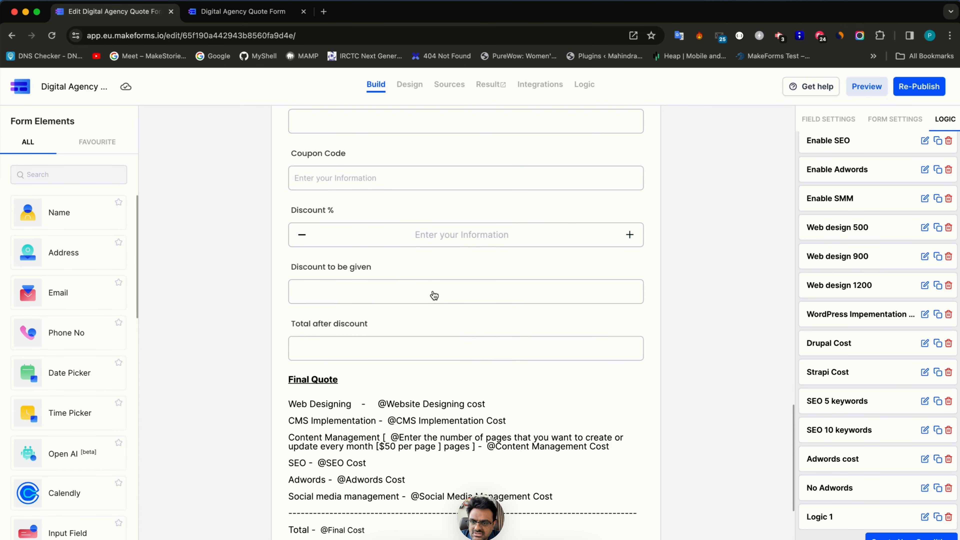
- Replace the fixed 15 in Discount to be given with Discount % / 100, then re-publish
left_click(434, 294)
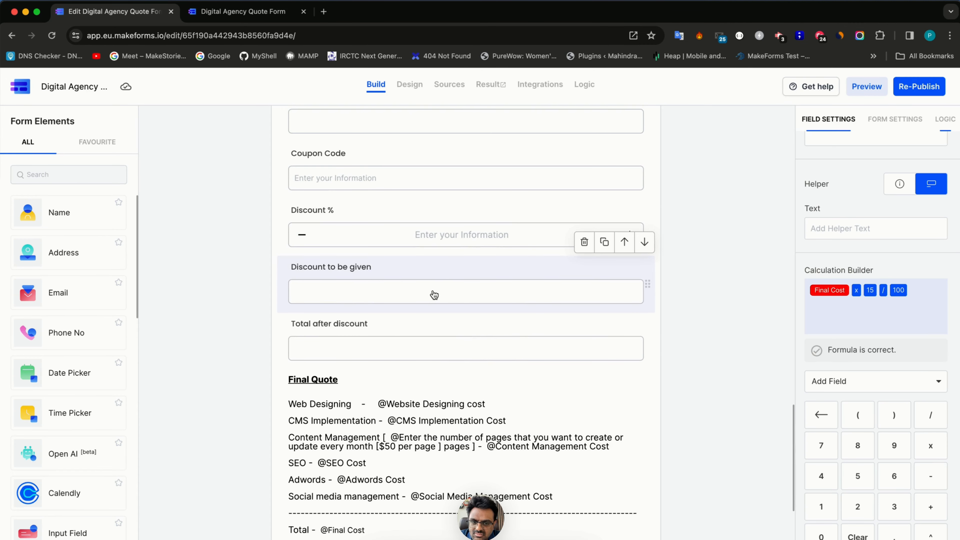
left_click(875, 287)
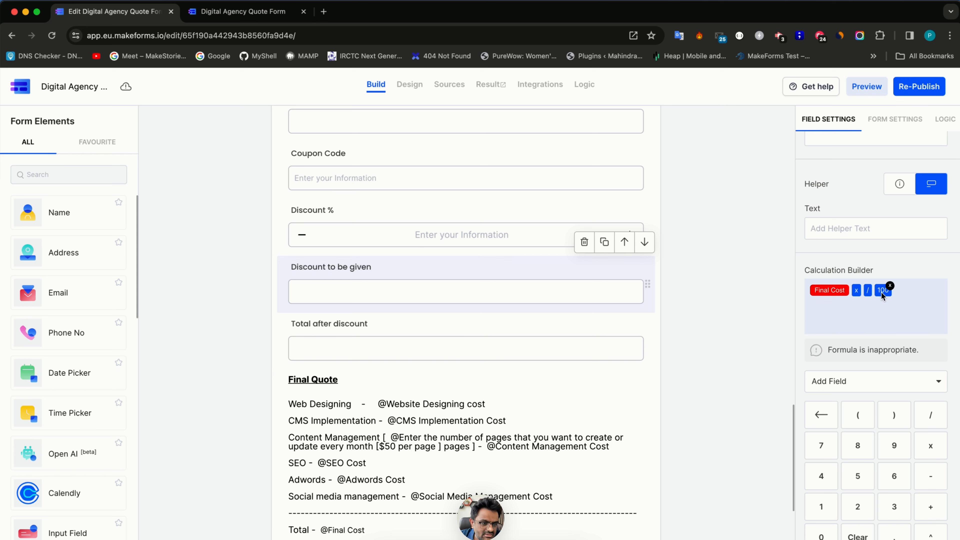
left_click(866, 381)
type("d")
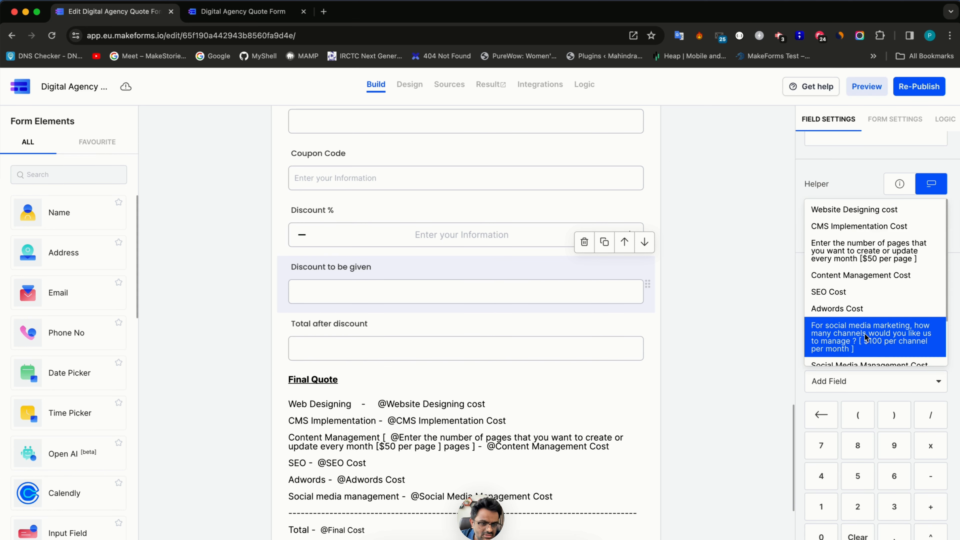
type("i")
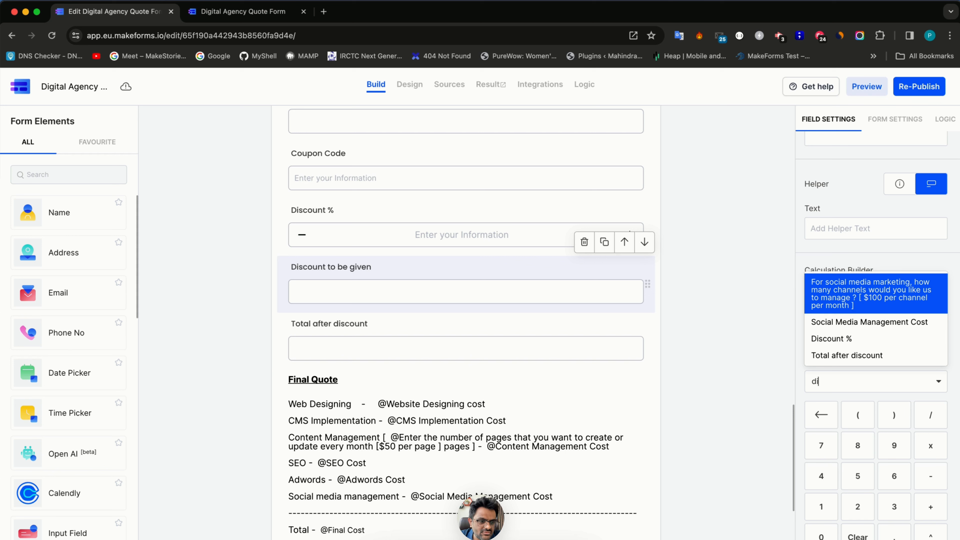
left_click(860, 346)
left_click(927, 416)
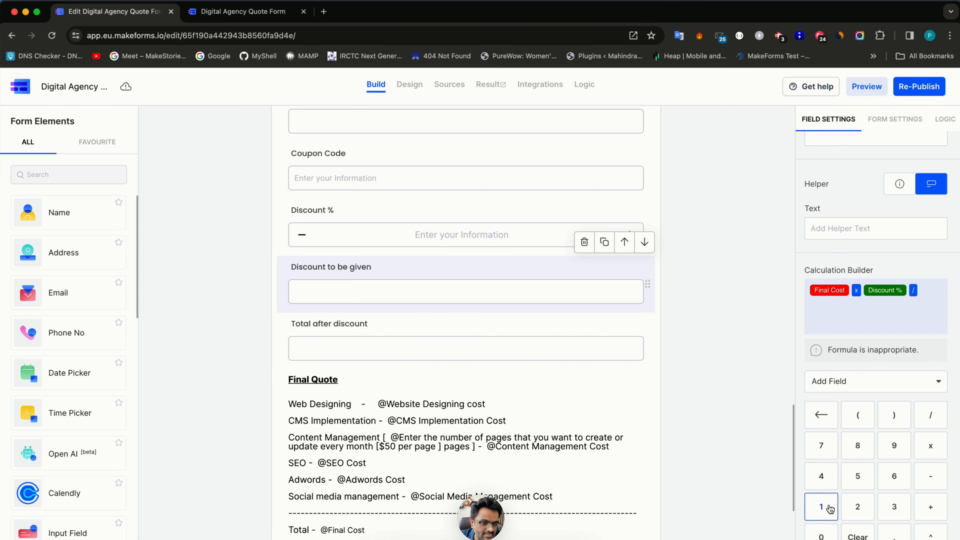
left_click(821, 506)
left_click(820, 536)
left_click(821, 536)
left_click(919, 86)
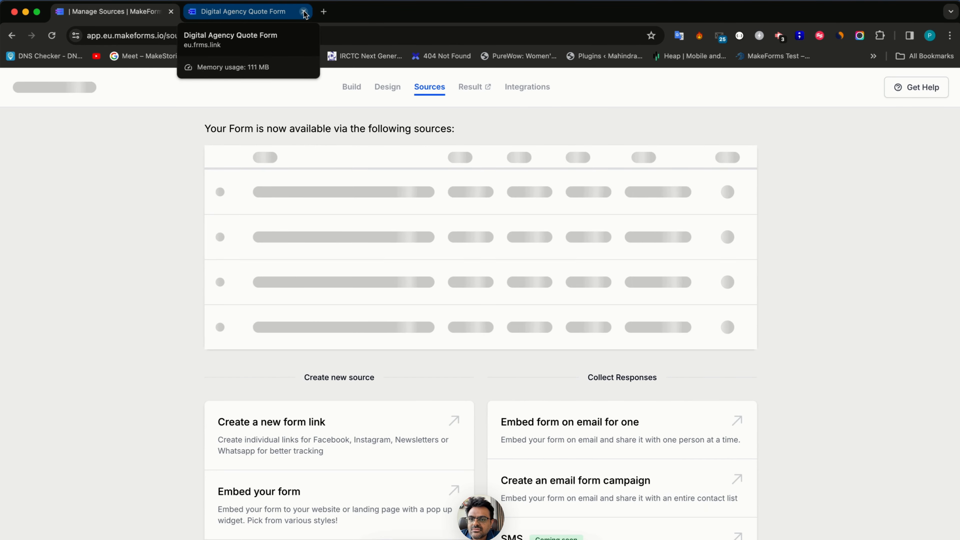
- Open the live form in a new tab and select Website Designing with 5 pages ($500)
left_click(304, 12)
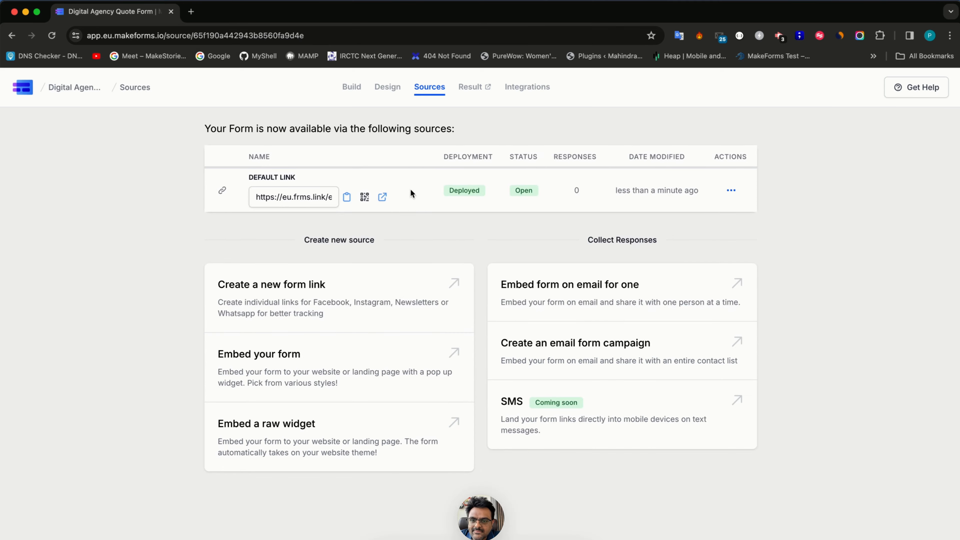
left_click(379, 194)
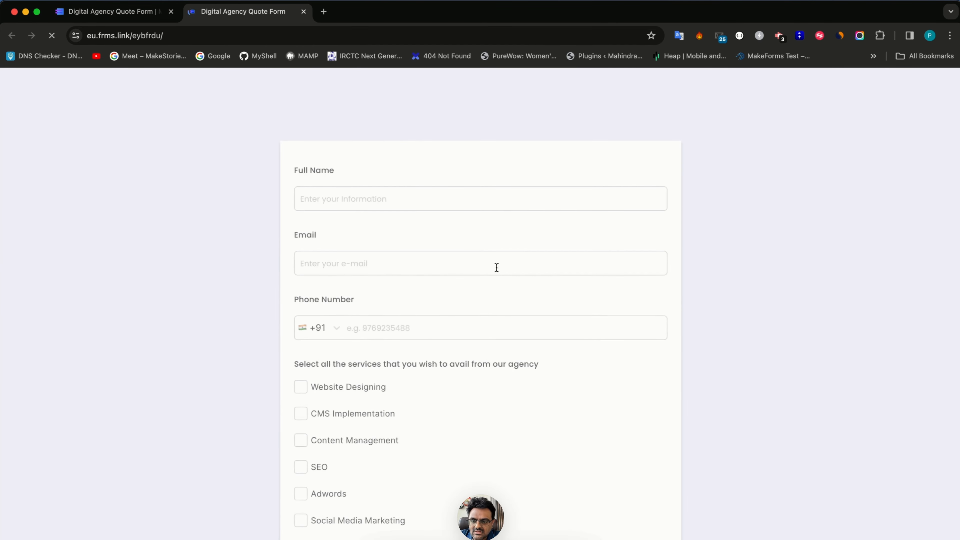
scroll(381, 346, "down", 3)
left_click(346, 260)
scroll(330, 332, "down", 4)
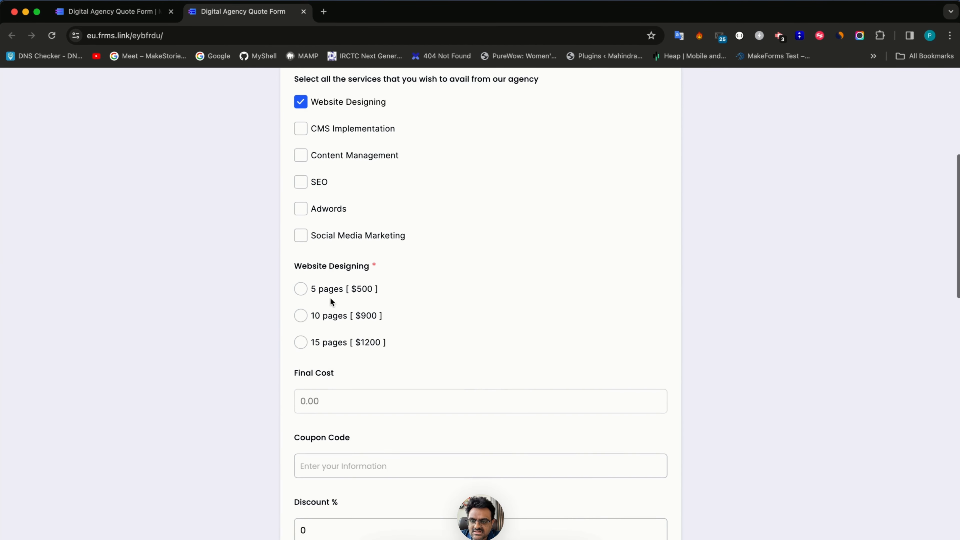
left_click(330, 292)
scroll(332, 435, "down", 6)
scroll(333, 443, "down", 5)
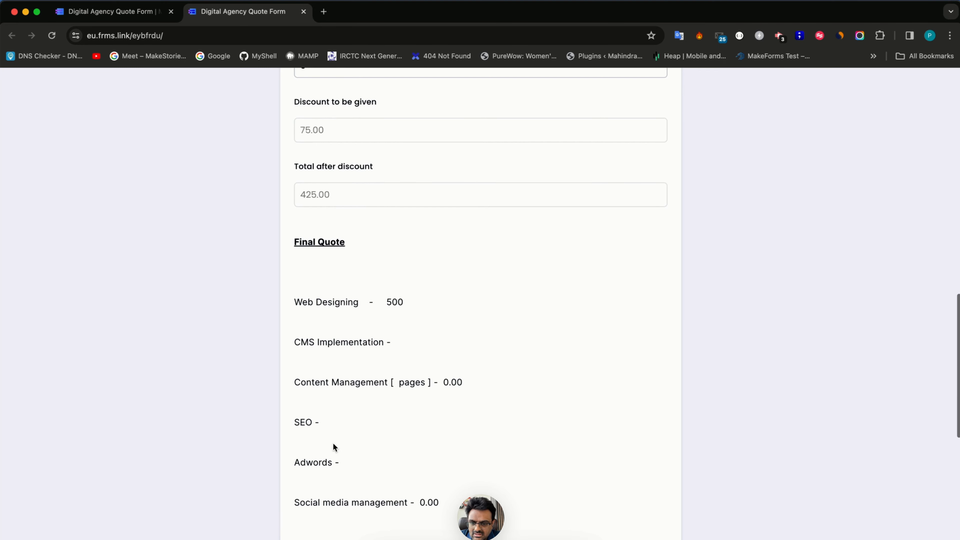
scroll(333, 443, "down", 6)
- Reload the live form and reselect Website Designing with the 5 pages $500 package
key("super+r")
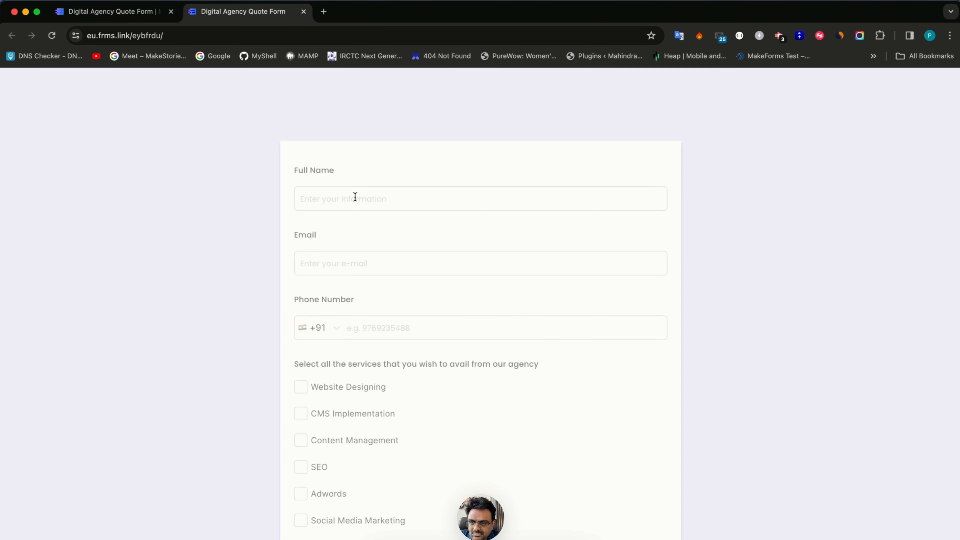
scroll(357, 404, "down", 1)
left_click(362, 356)
scroll(361, 351, "down", 5)
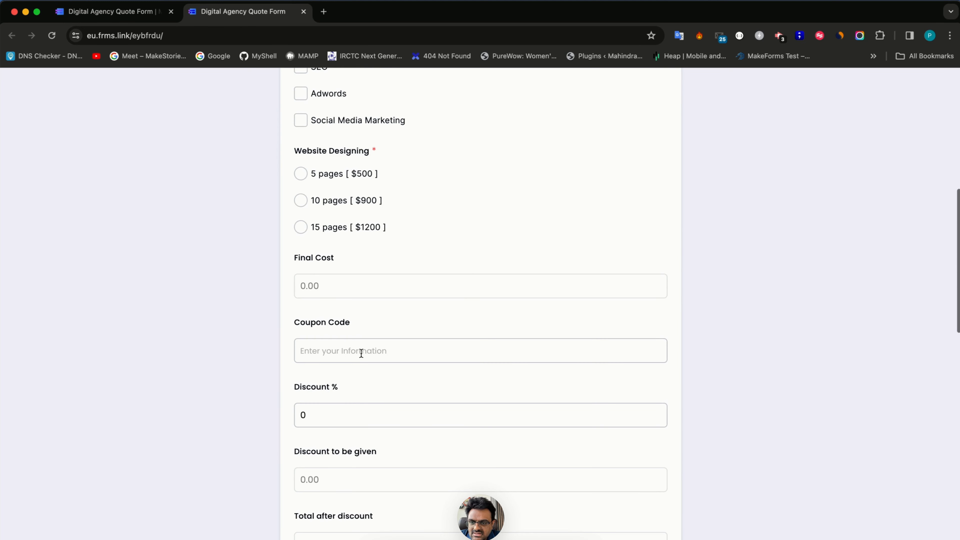
left_click(325, 181)
scroll(325, 331, "down", 3)
scroll(324, 333, "down", 6)
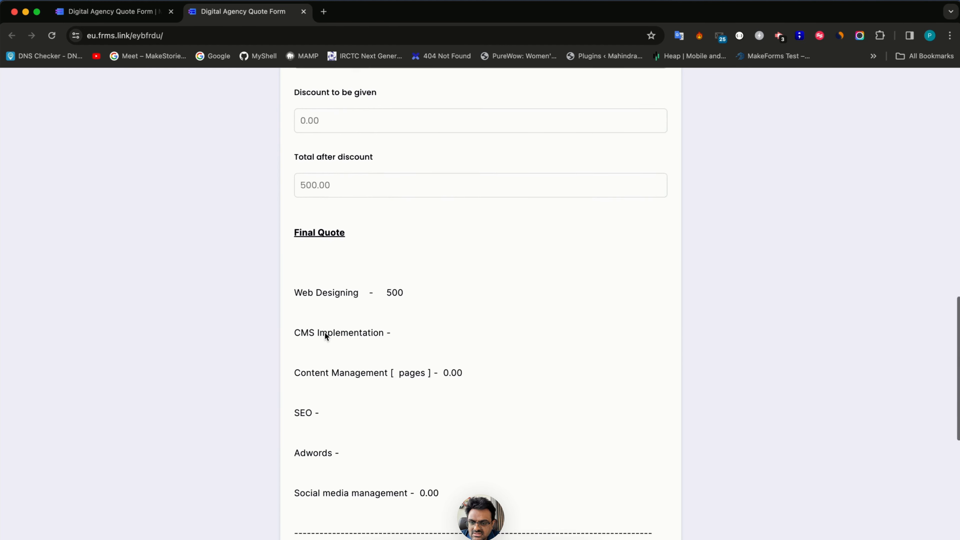
scroll(325, 332, "up", 3)
scroll(325, 332, "down", 4)
scroll(403, 414, "down", 2)
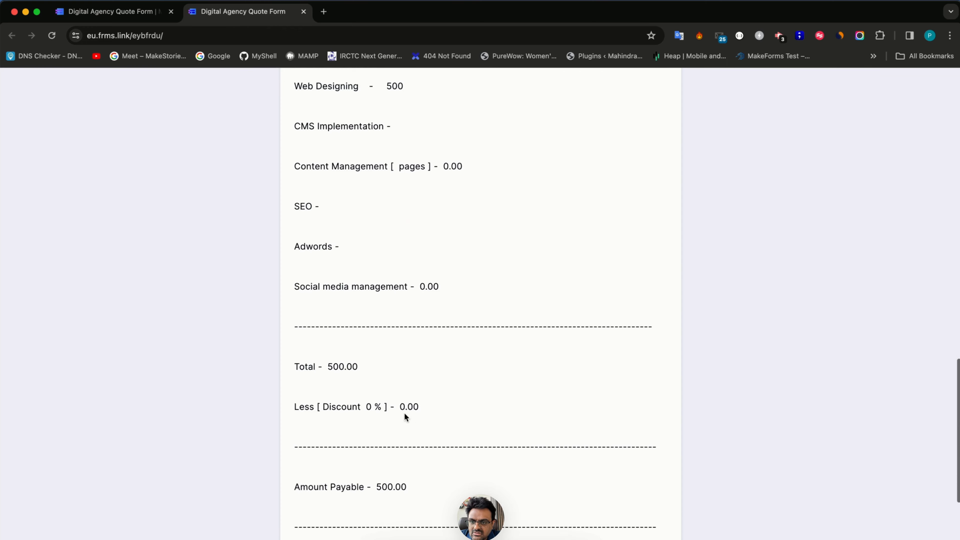
scroll(403, 378, "up", 10)
- Enter coupon 15off and confirm 75.00 off leaves 425.00 payable, then return to the editor
left_click(358, 191)
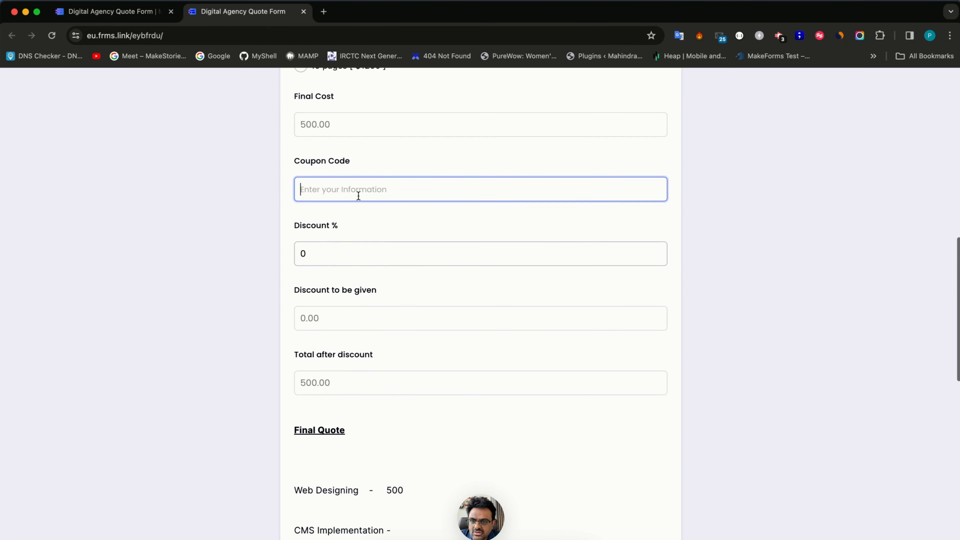
type("15off")
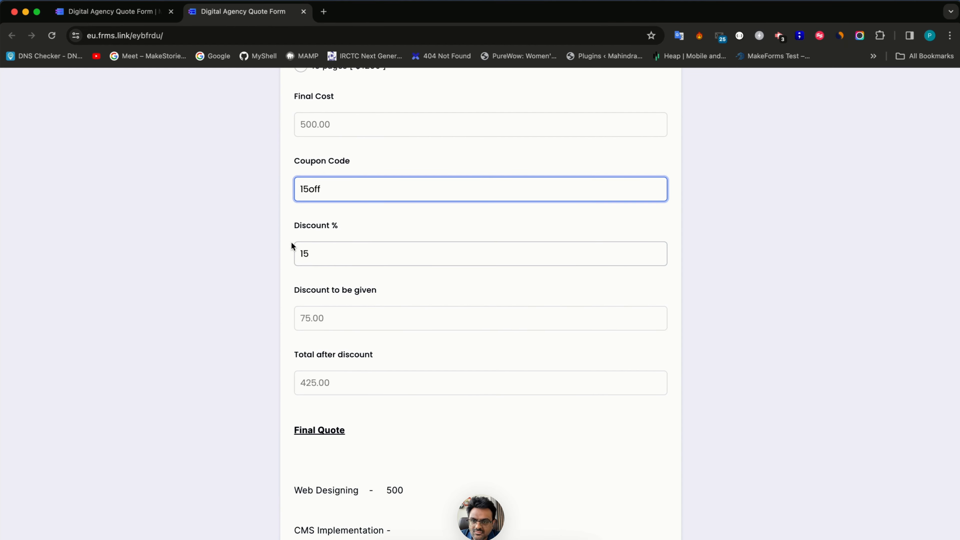
scroll(285, 243, "down", 10)
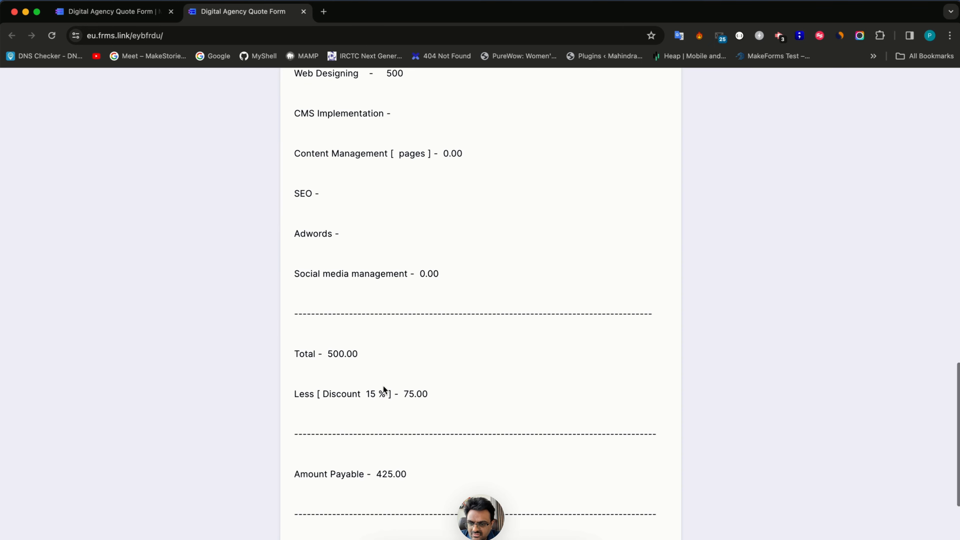
scroll(383, 387, "down", 5)
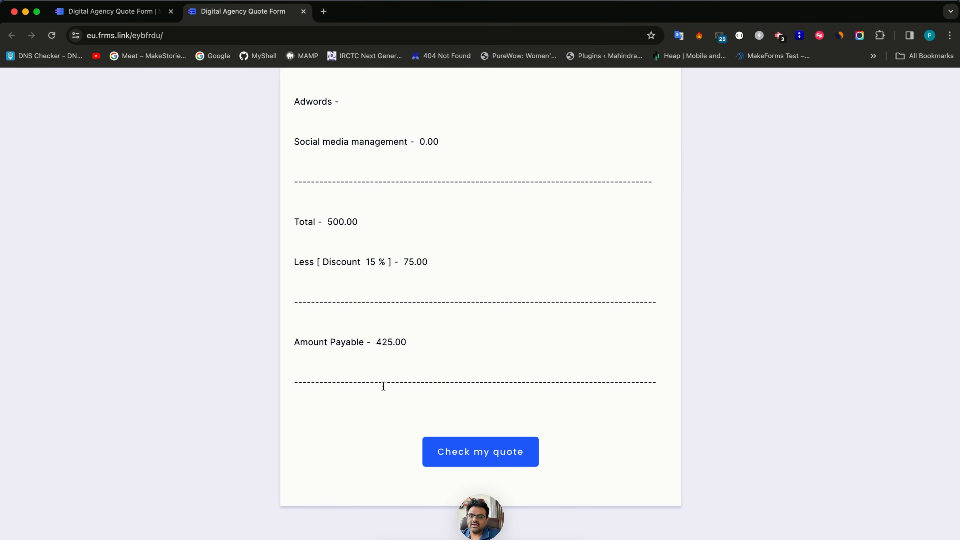
key("ctrl+shift+Tab")
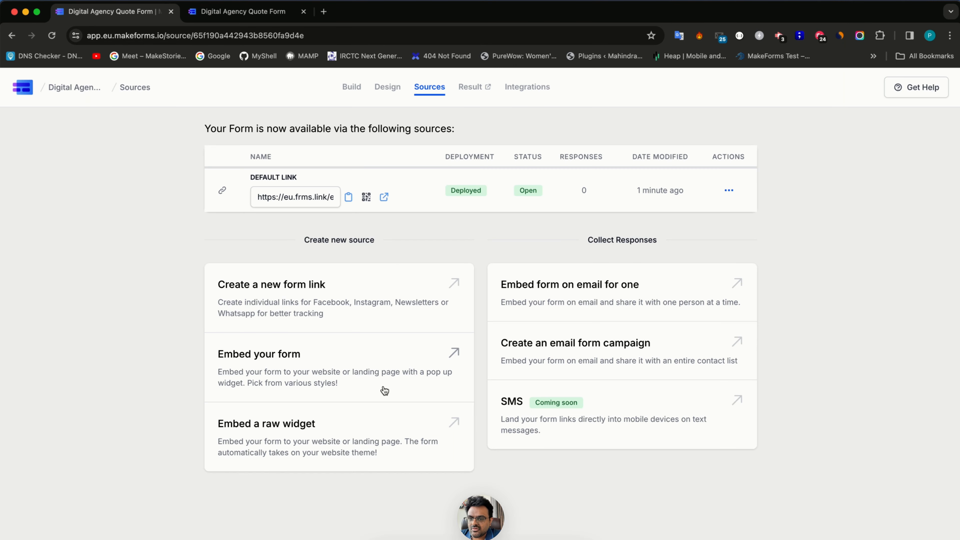
- Turn on Enable One at a time in the Form Settings
left_click(351, 89)
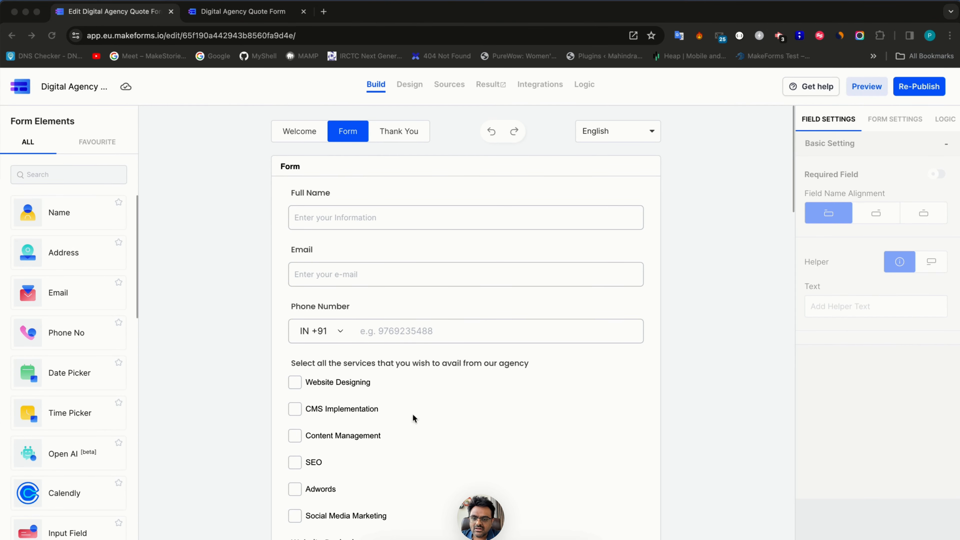
scroll(389, 419, "down", 8)
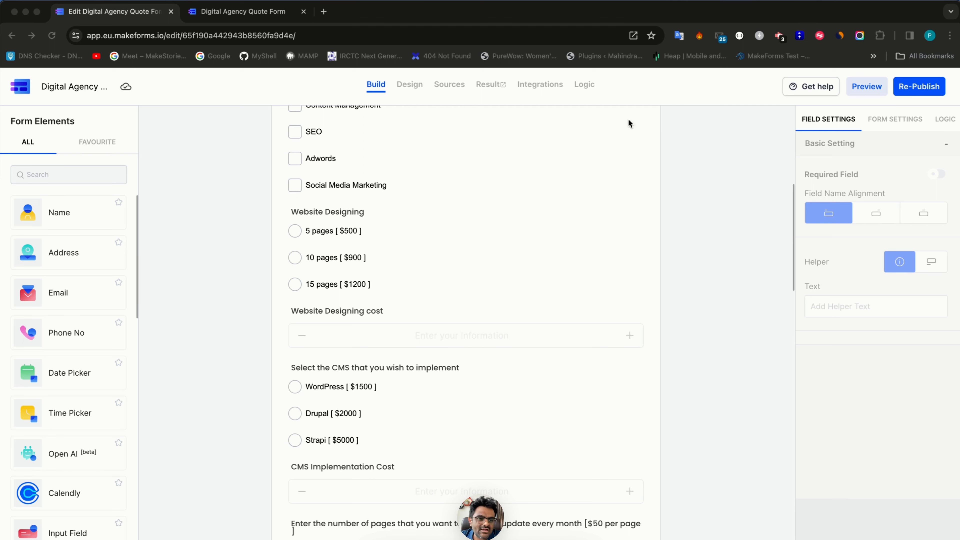
left_click(892, 128)
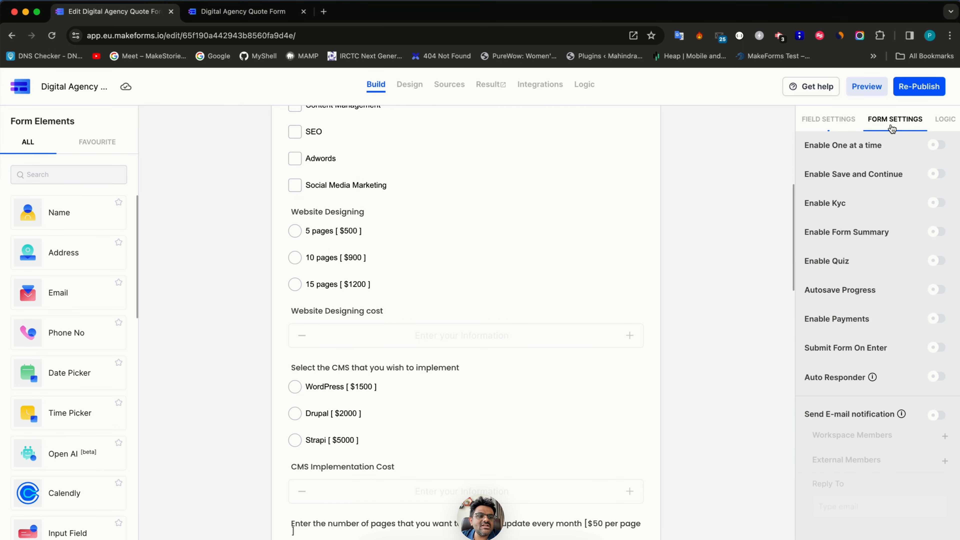
left_click(936, 145)
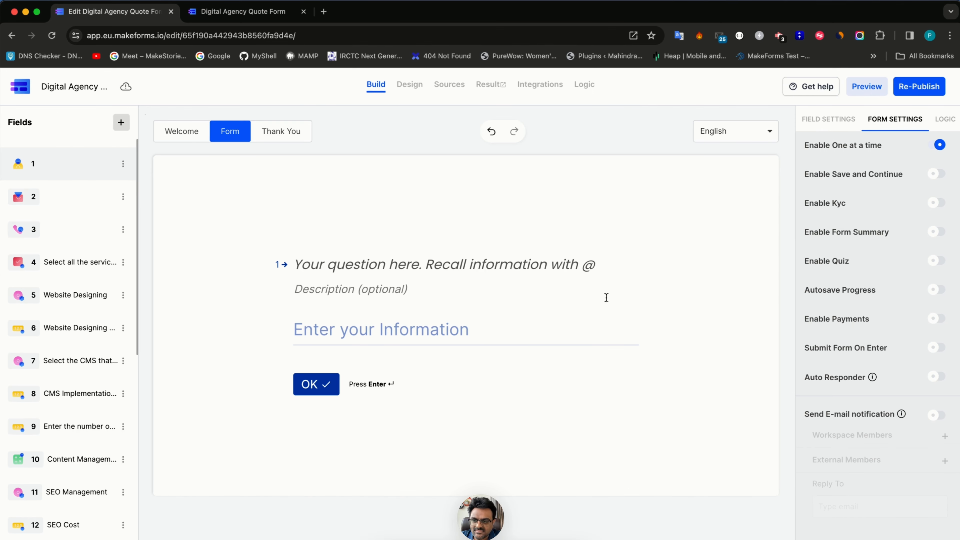
scroll(43, 370, "down", 1)
scroll(43, 369, "up", 1)
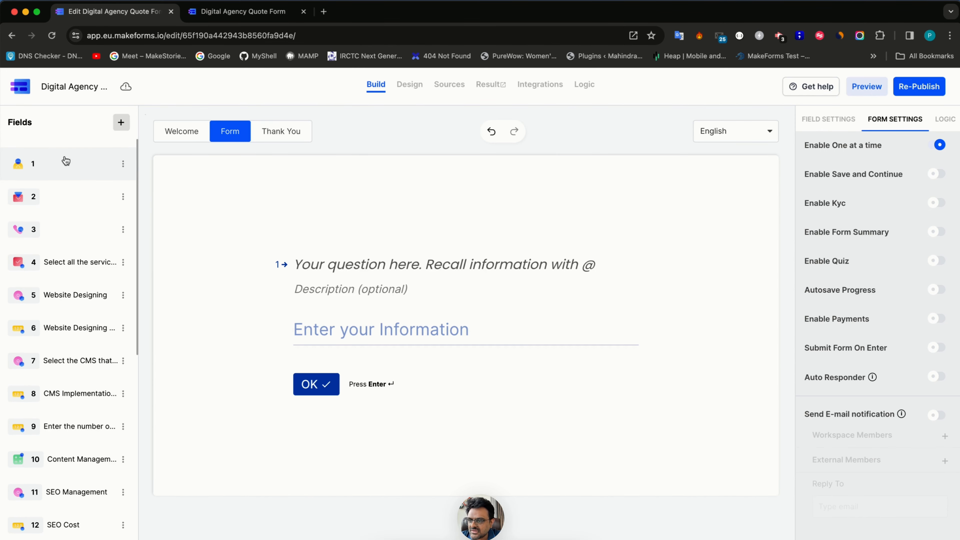
- Title questions 1–3 'Full Name', 'Email Address' and 'Phone Number'
left_click(328, 265)
type("Full Name")
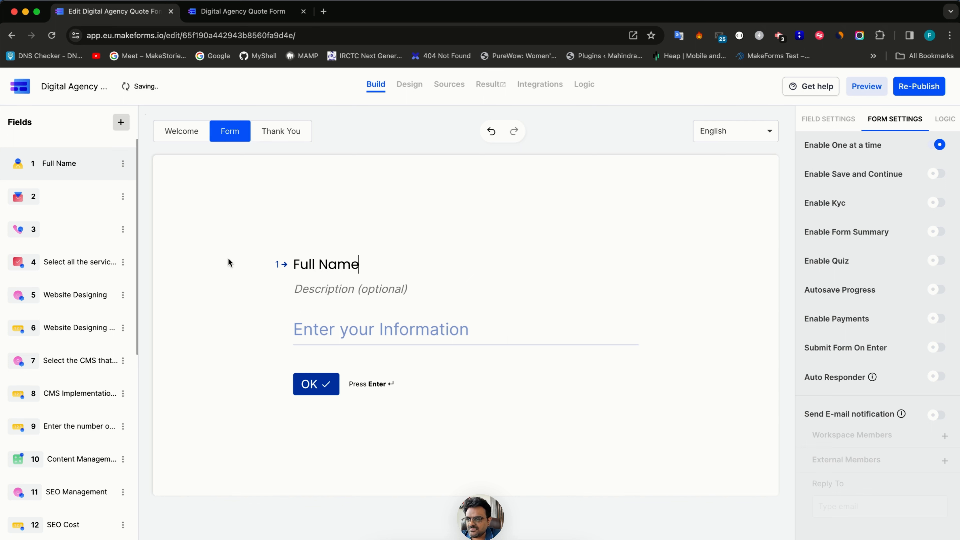
left_click(64, 197)
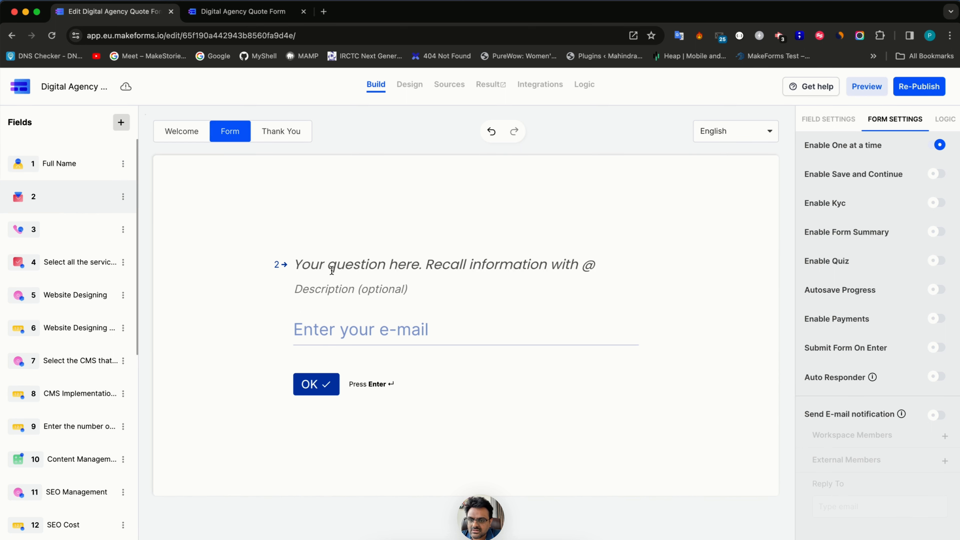
left_click(328, 257)
type("Email Address")
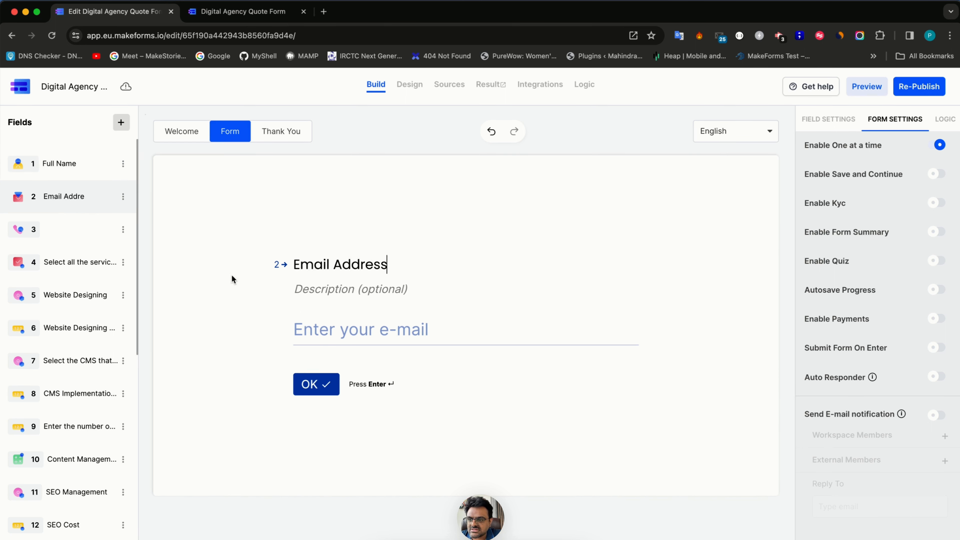
left_click(81, 226)
left_click(319, 254)
type("P")
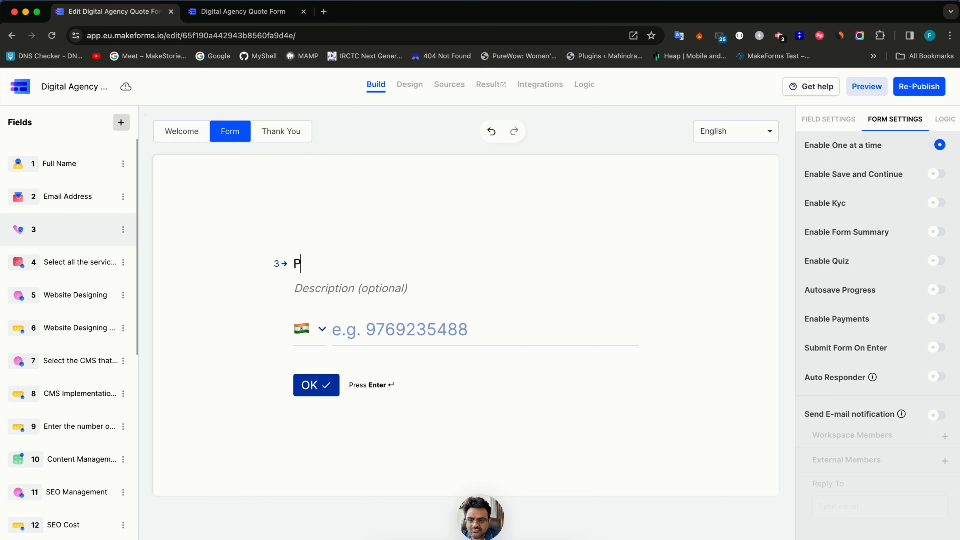
type("hone Number")
scroll(45, 421, "down", 10)
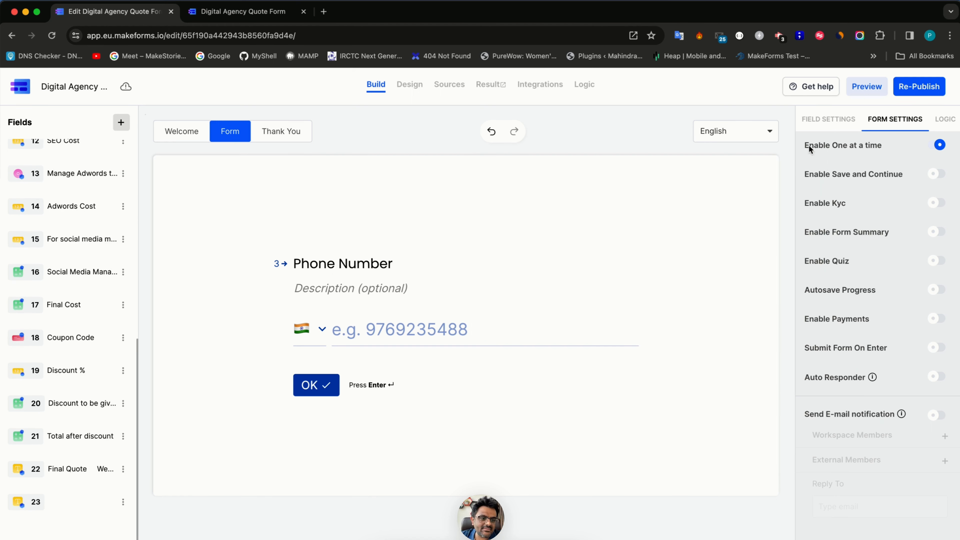
- Apply the #S3 design theme after previewing #S2, then re-publish the form
left_click(409, 84)
left_click(850, 353)
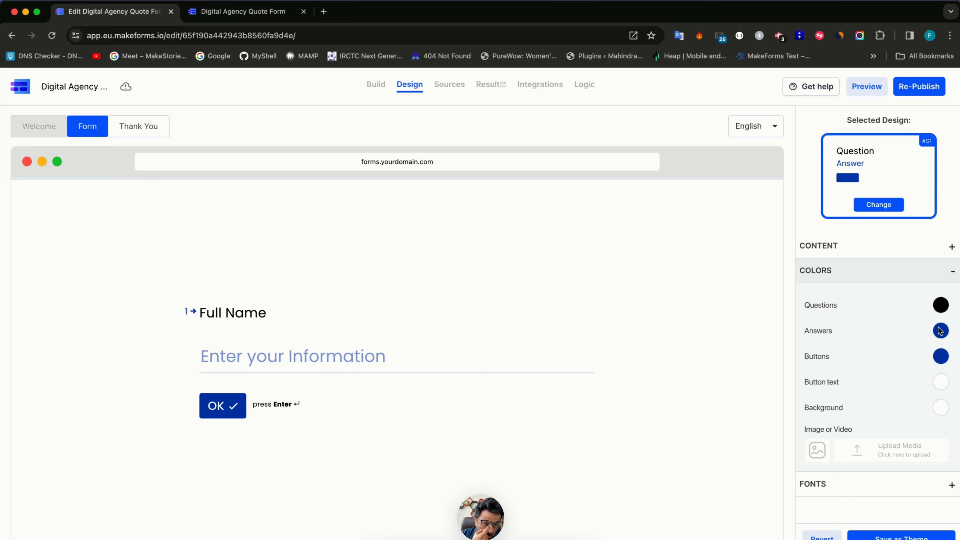
left_click(886, 203)
left_click(865, 293)
left_click(859, 368)
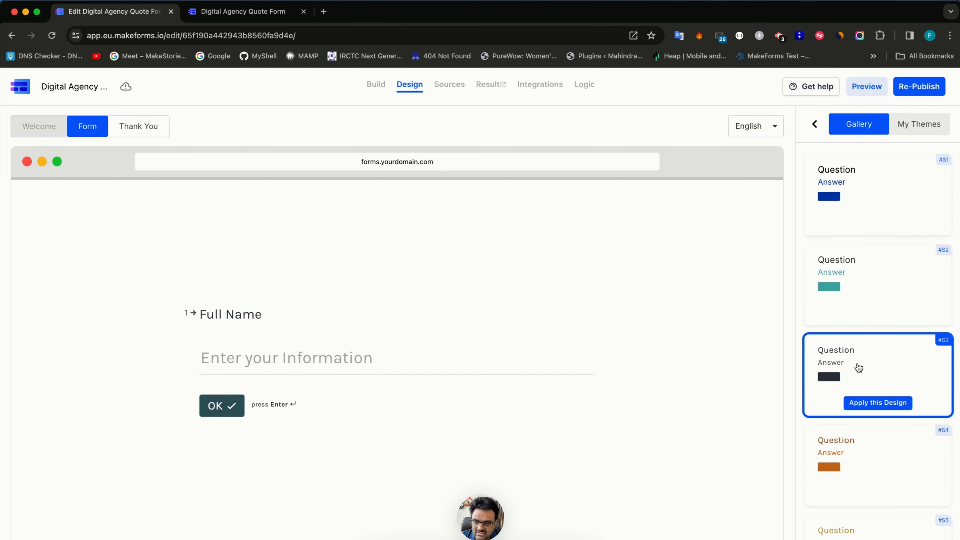
left_click(866, 402)
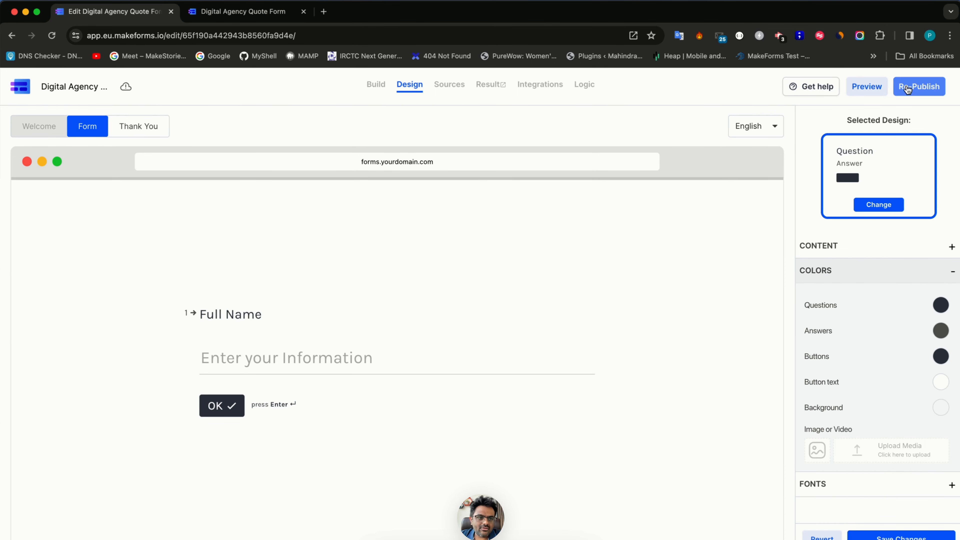
left_click(926, 89)
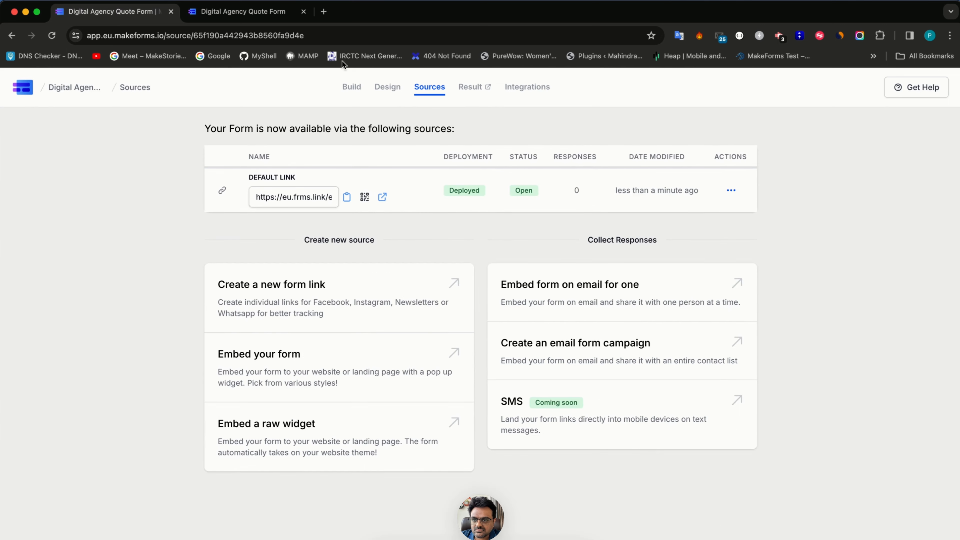
- Open the live form in a new tab and enter a test name, email and phone number
left_click(383, 197)
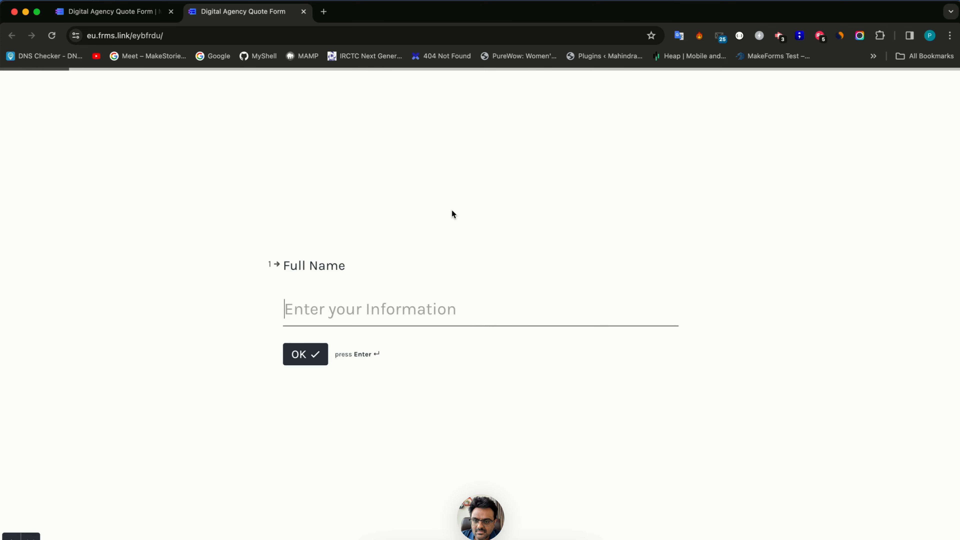
type("Pratk")
key("Return")
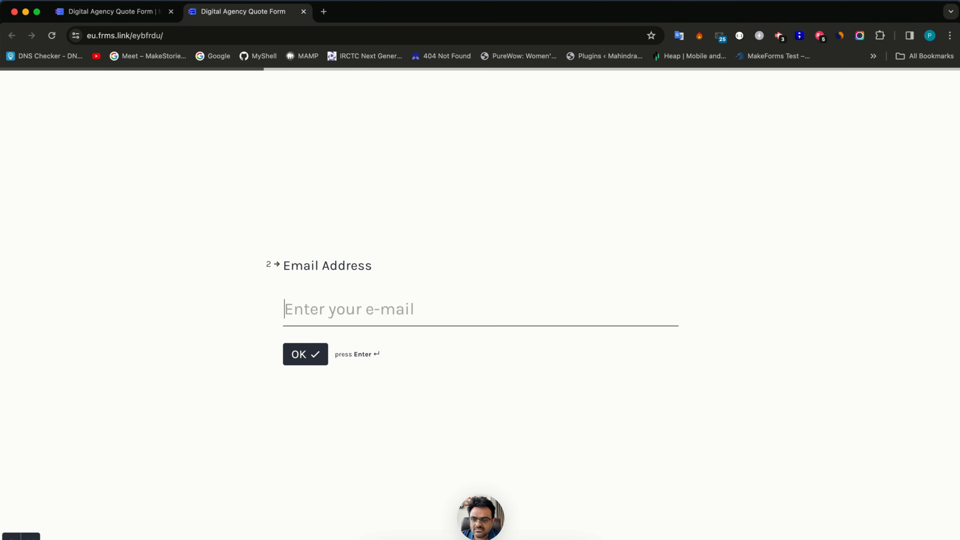
type("G")
key("BackSpace")
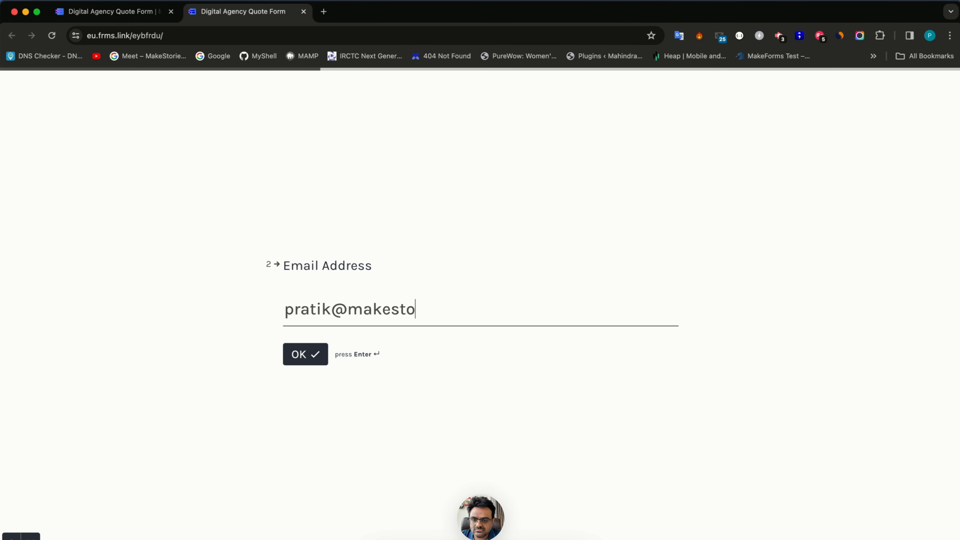
key("Return")
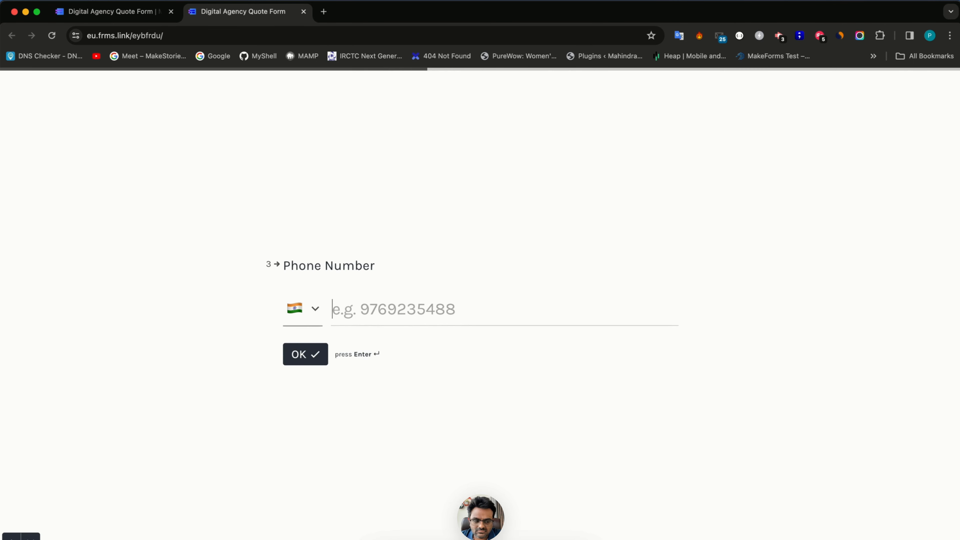
type("8888888888")
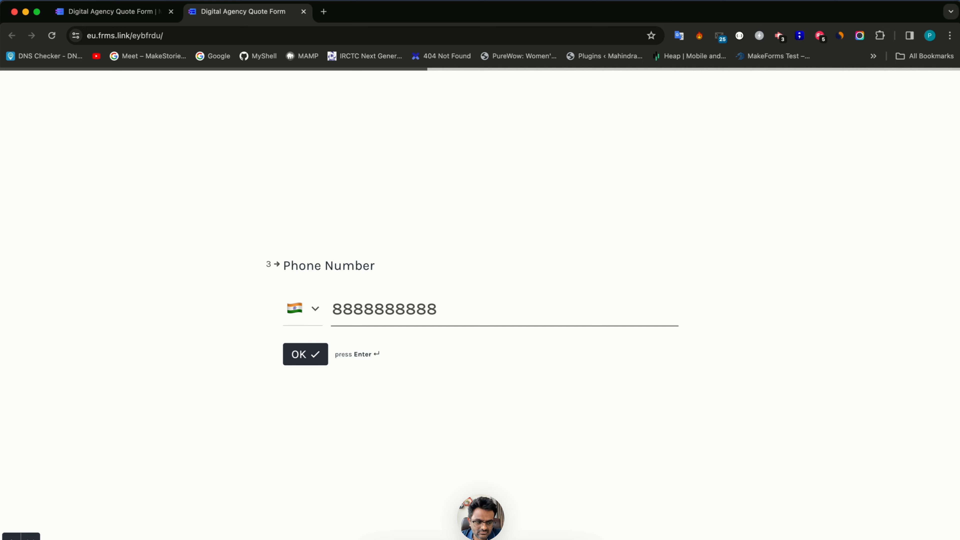
key("Return")
- Choose Website Designing with the 5-page design and WordPress CMS, moving past Final Cost
key("a")
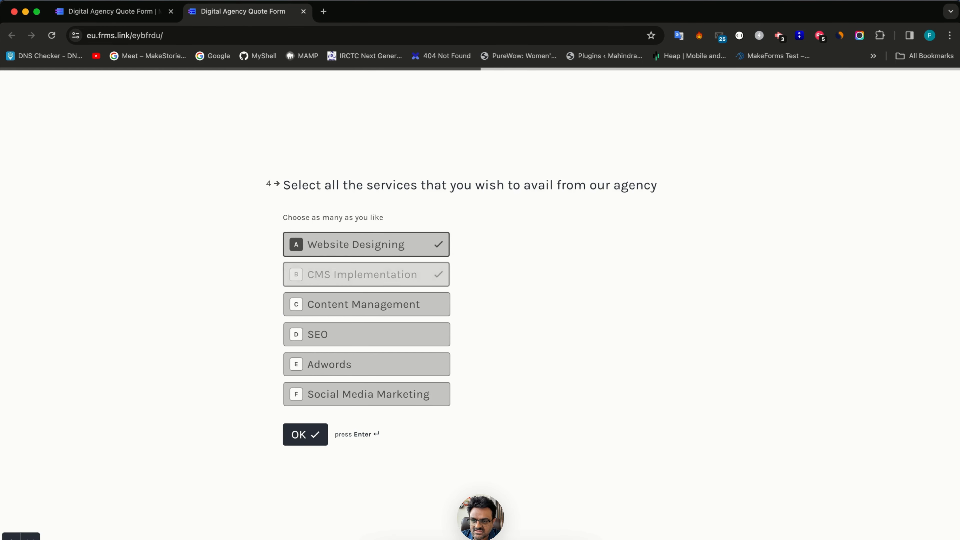
key("Return")
left_click(366, 284)
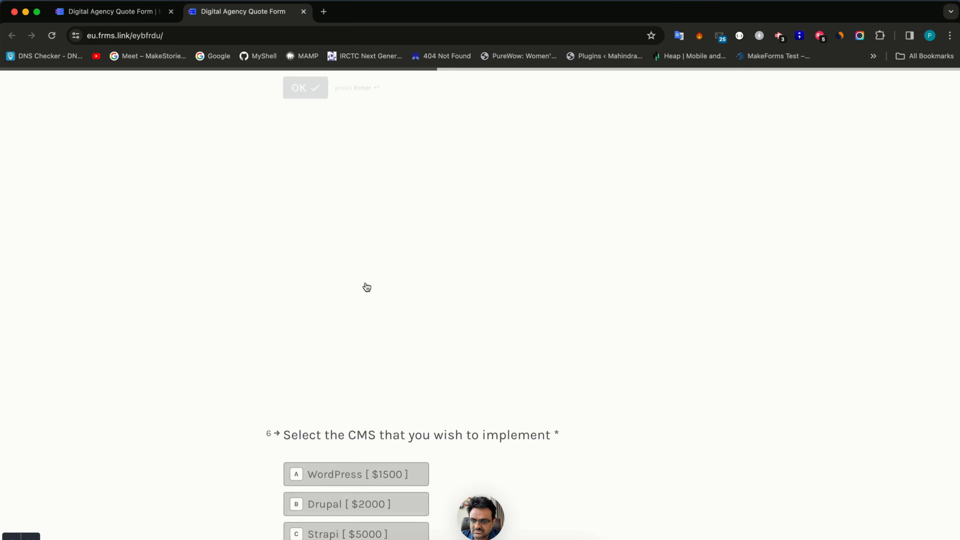
left_click(366, 284)
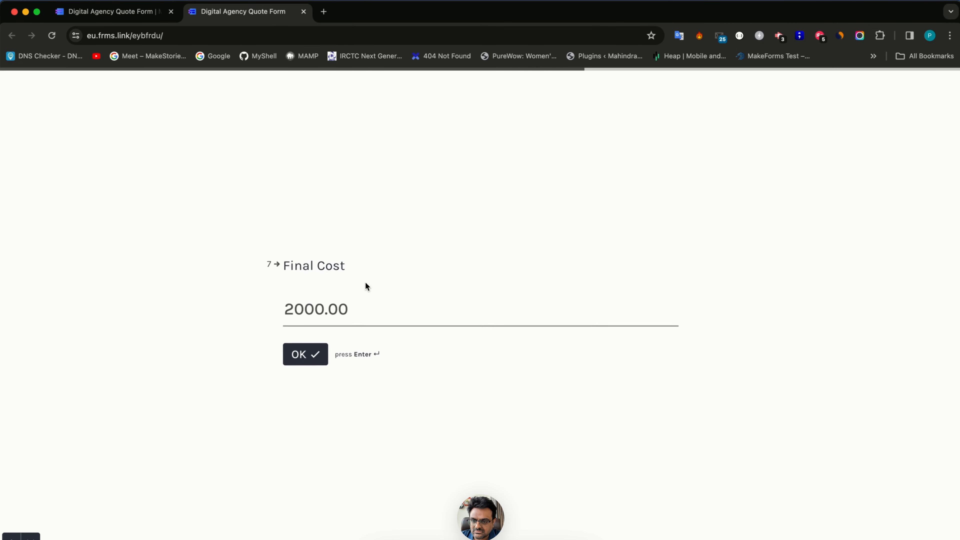
double_click(325, 315)
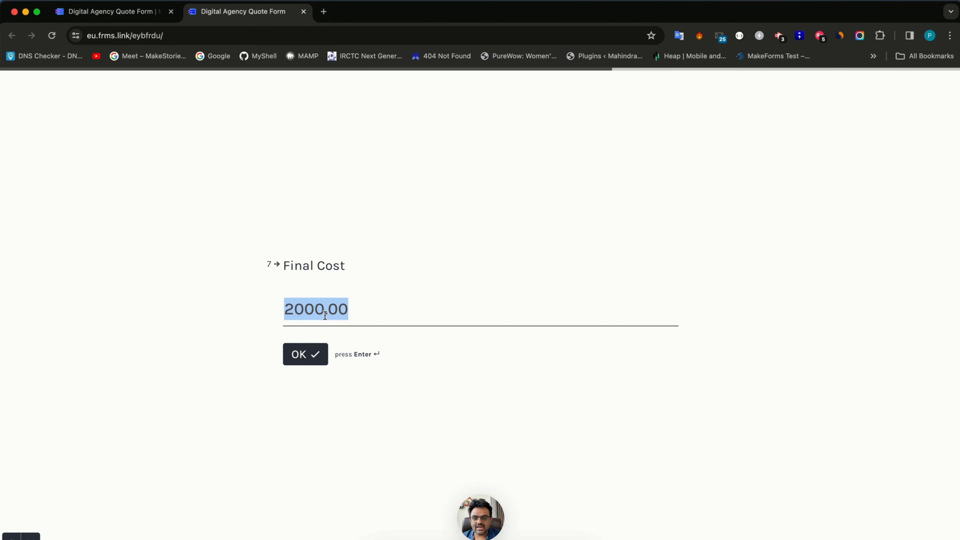
key("Return")
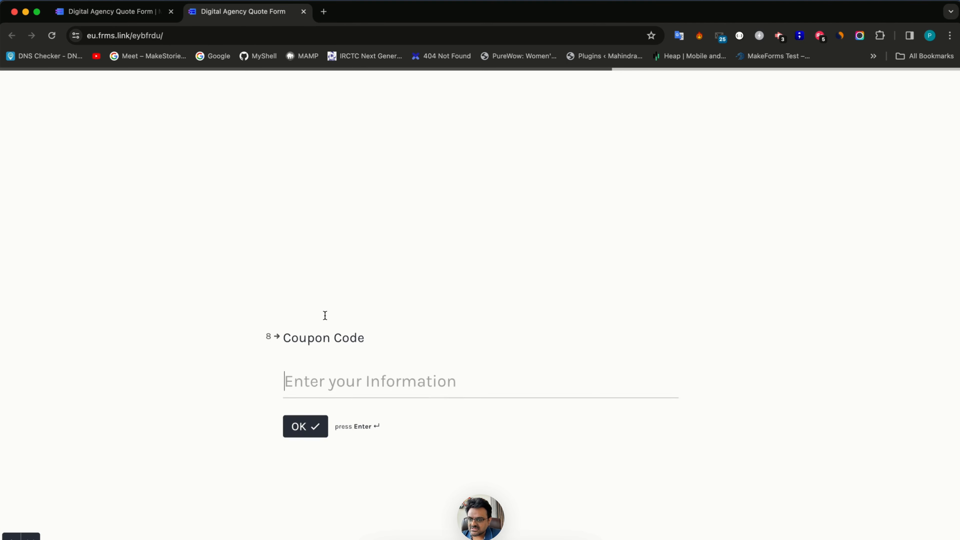
key("Return")
- Go back to Coupon Code, apply coupon 15off and advance to the Final Quote
key("Up")
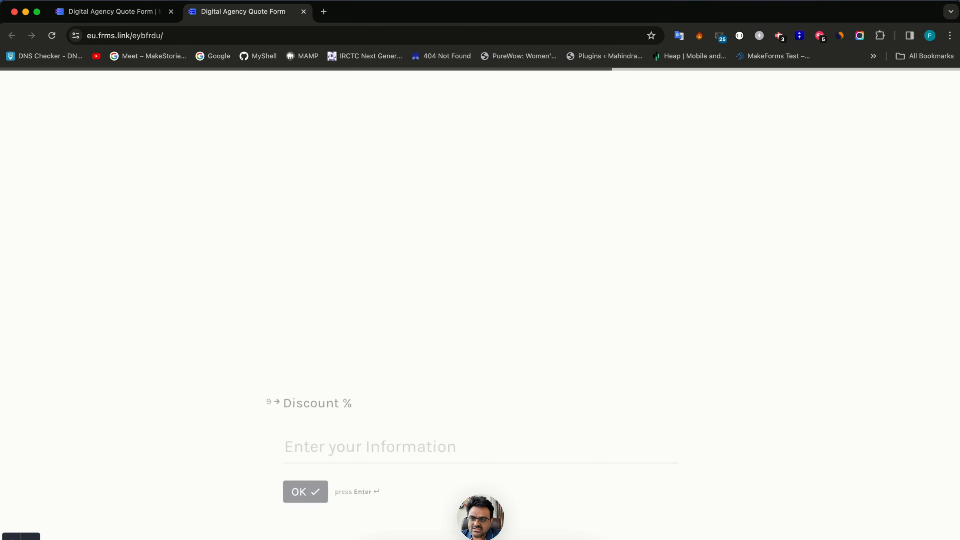
type("15odd")
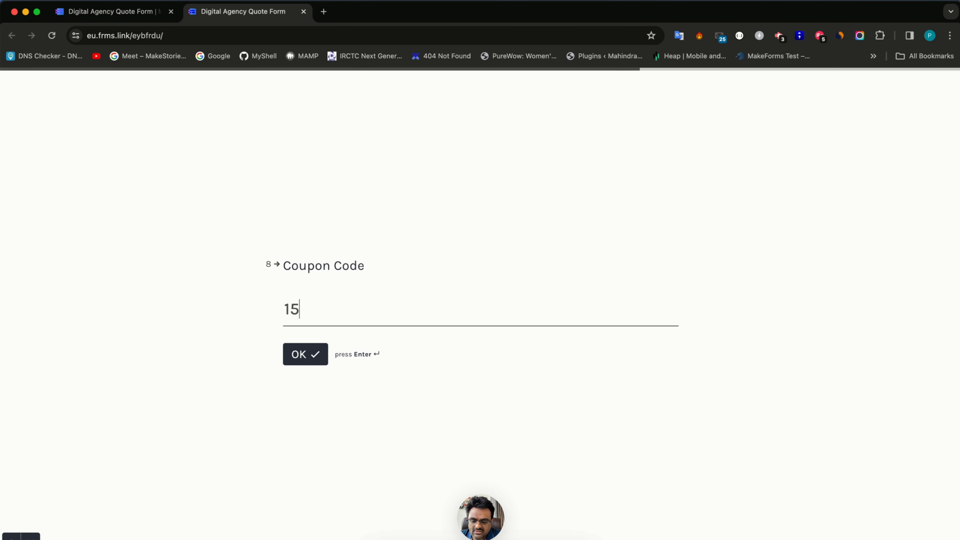
key("BackSpace")
key("BackSpace")
type("ff")
key("Return")
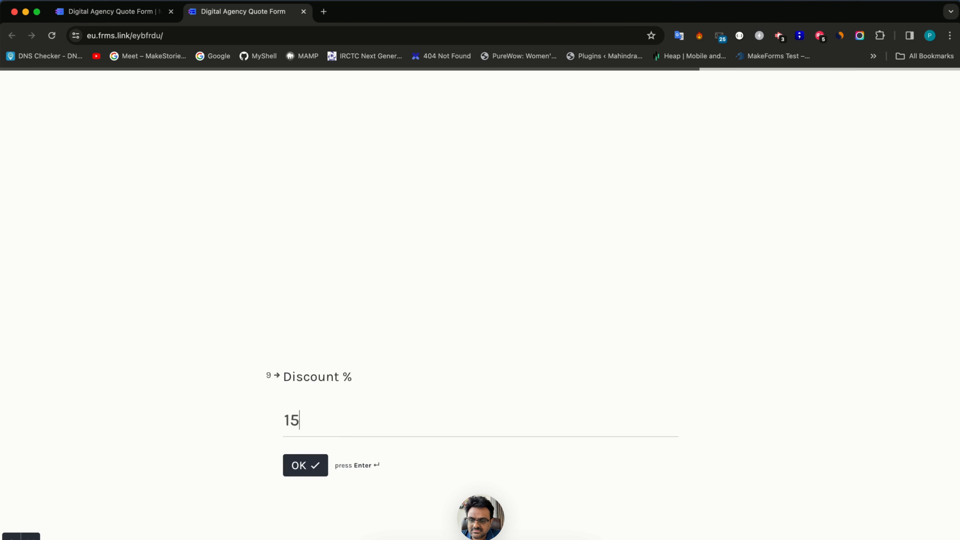
key("Return")
key("Return")
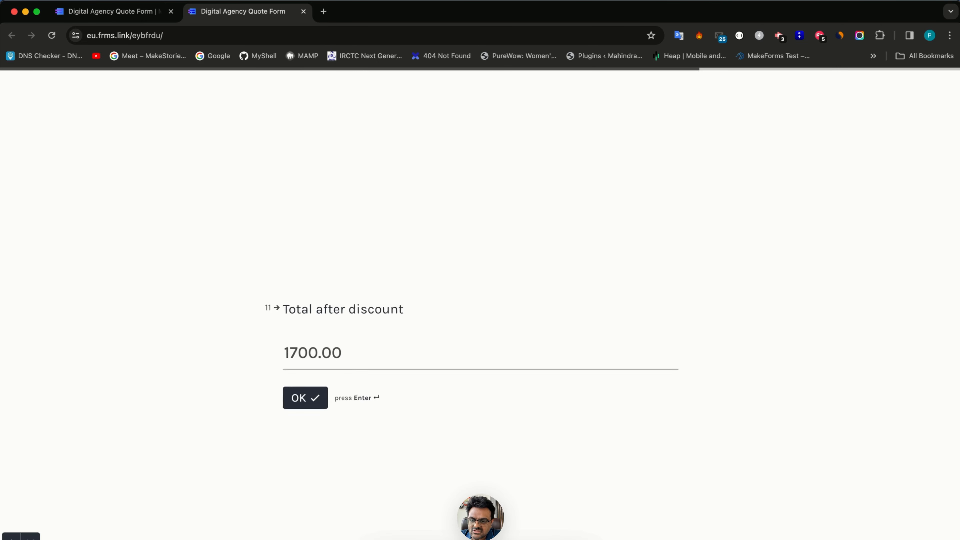
key("Return")
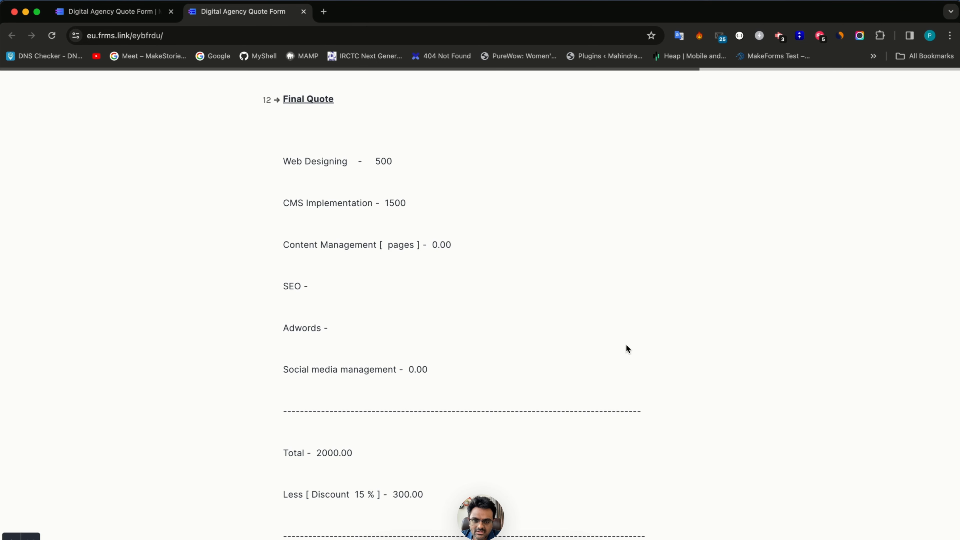
- Check the Final Quote shows 2000.00, less 300.00, 1700.00 payable, then return to Sources
scroll(535, 371, "down", 5)
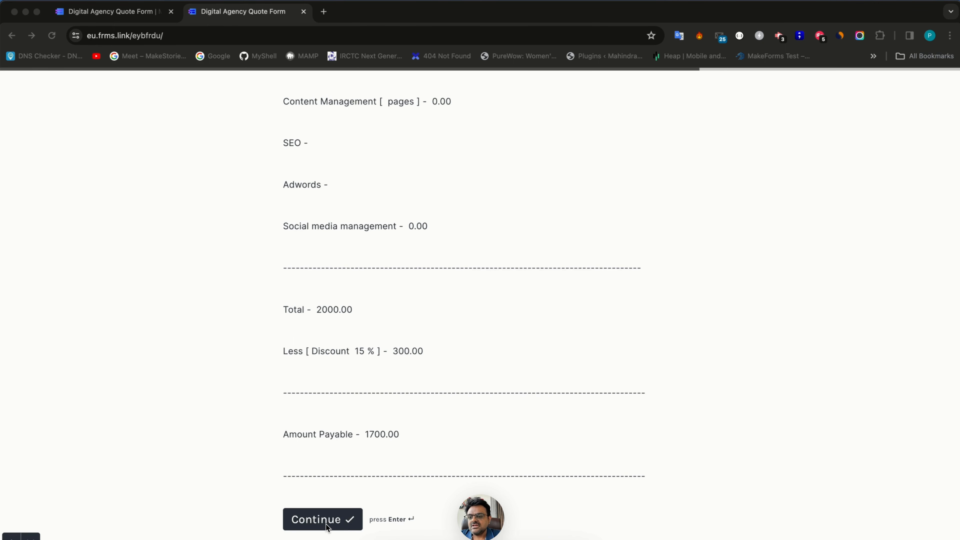
scroll(326, 531, "up", 1)
scroll(334, 531, "down", 1)
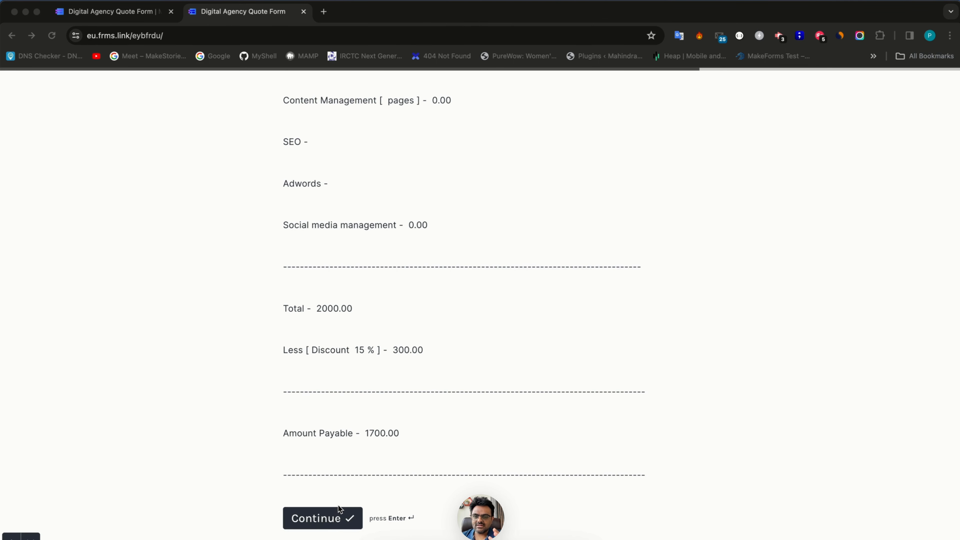
scroll(332, 441, "up", 3)
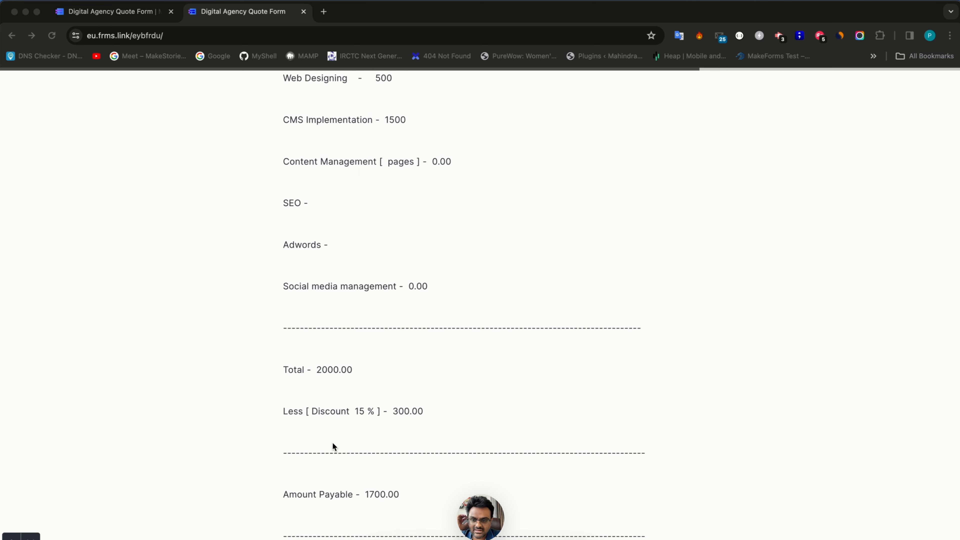
scroll(333, 443, "up", 4)
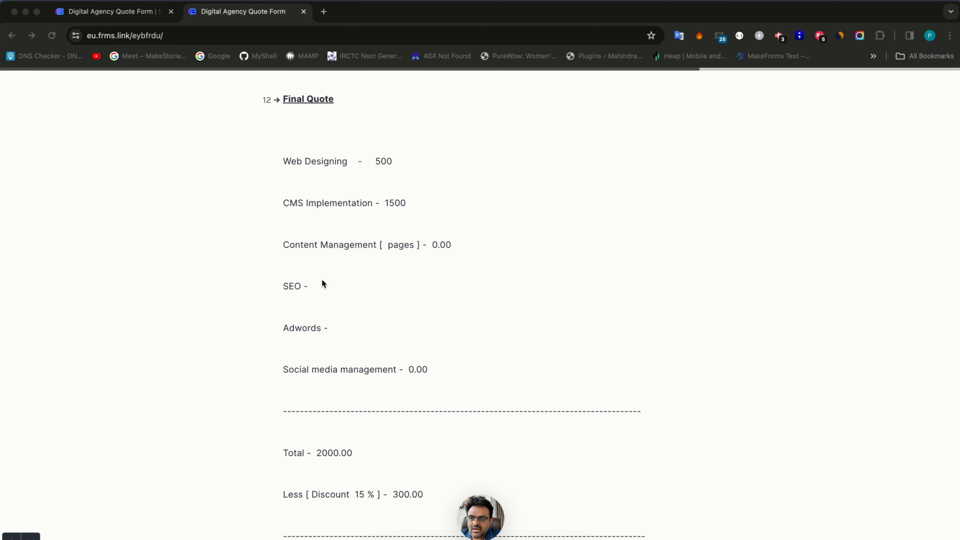
left_click(111, 15)
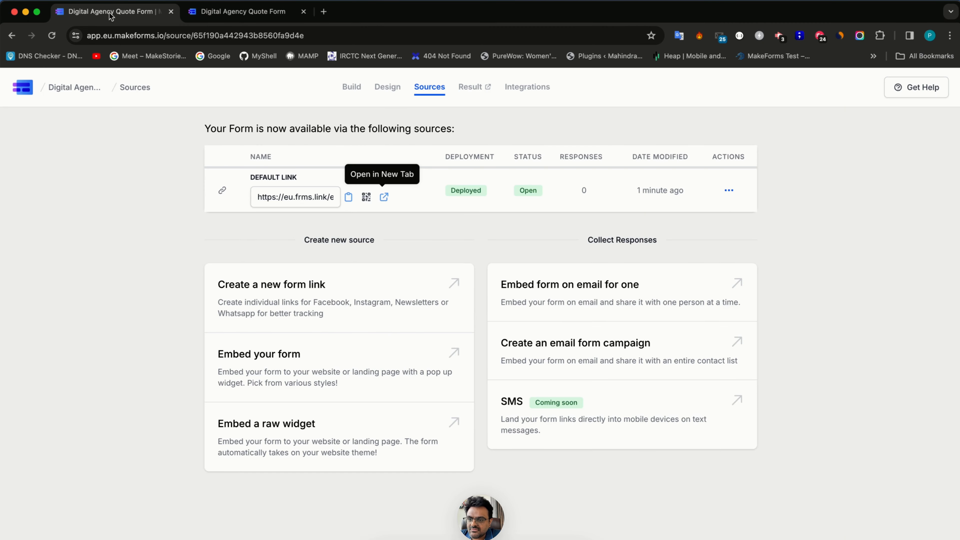
- In the form builder, make the Final Cost field hidden from respondents
left_click(352, 87)
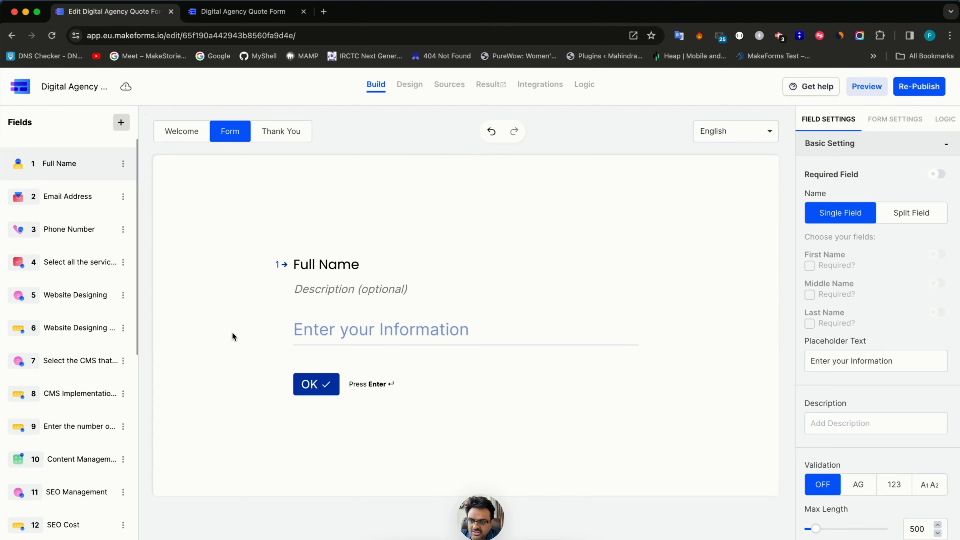
scroll(94, 427, "down", 4)
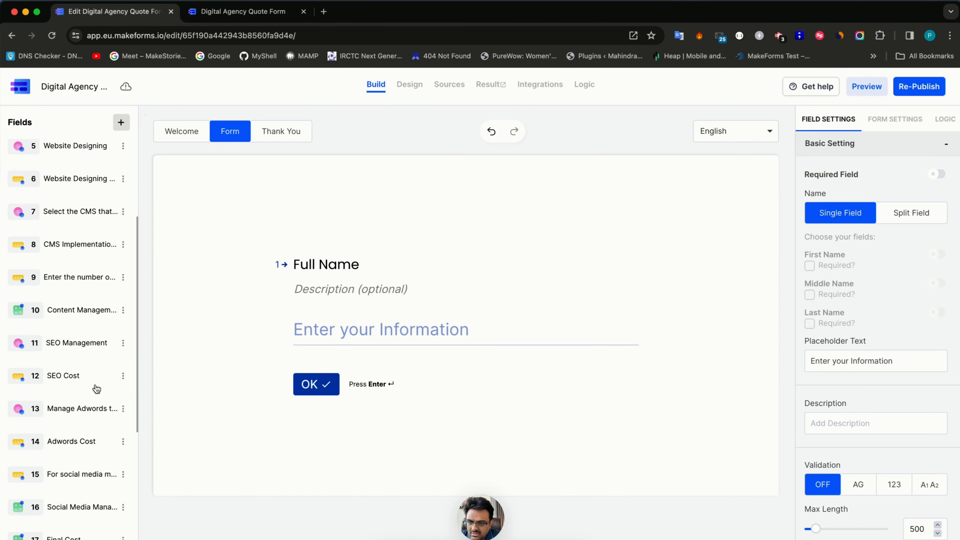
left_click(96, 385)
left_click(94, 444)
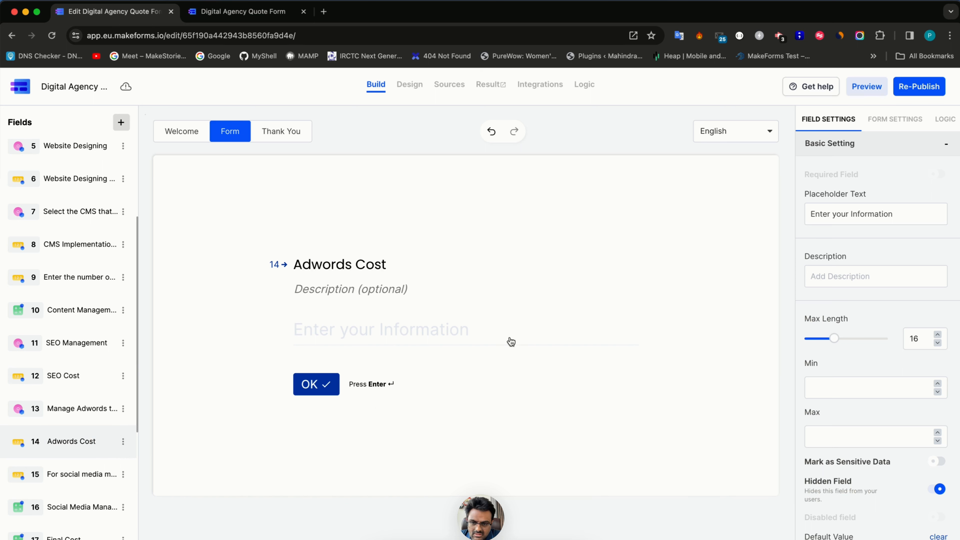
left_click(372, 336)
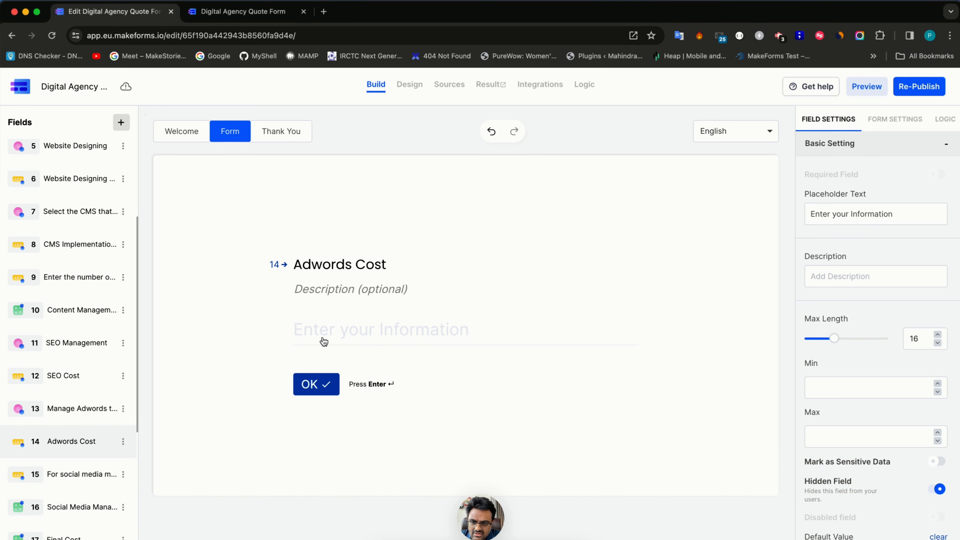
left_click(84, 485)
scroll(81, 503, "down", 1)
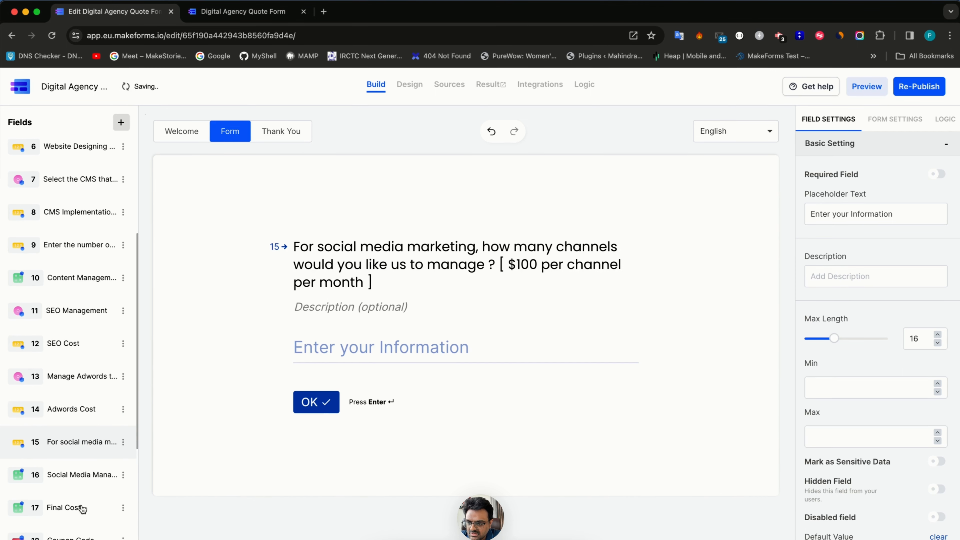
left_click(85, 483)
left_click(80, 508)
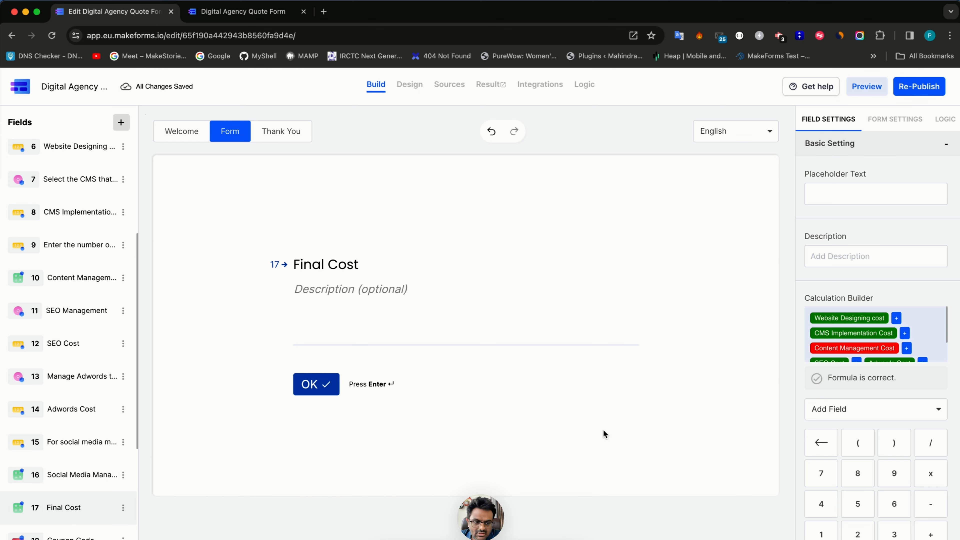
scroll(899, 455, "down", 8)
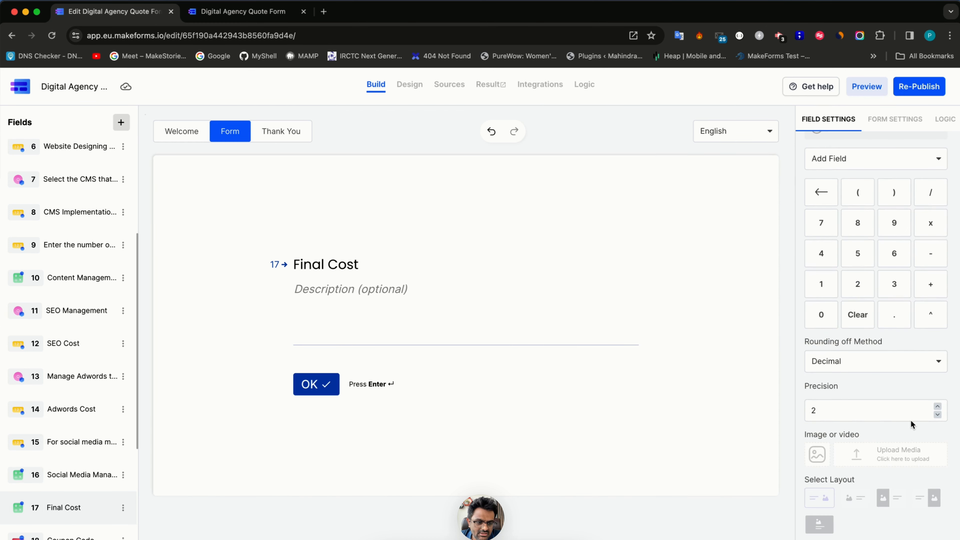
scroll(919, 479, "down", 2)
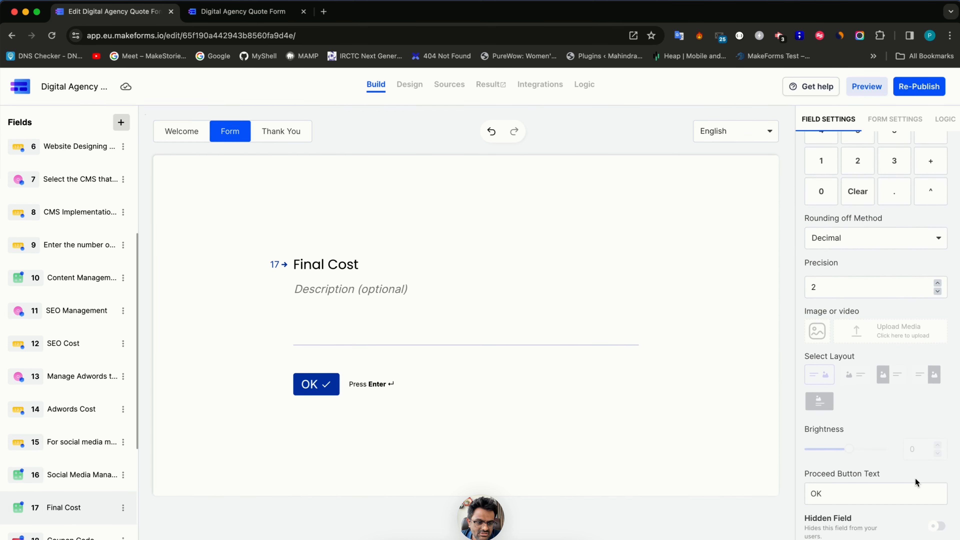
left_click(937, 528)
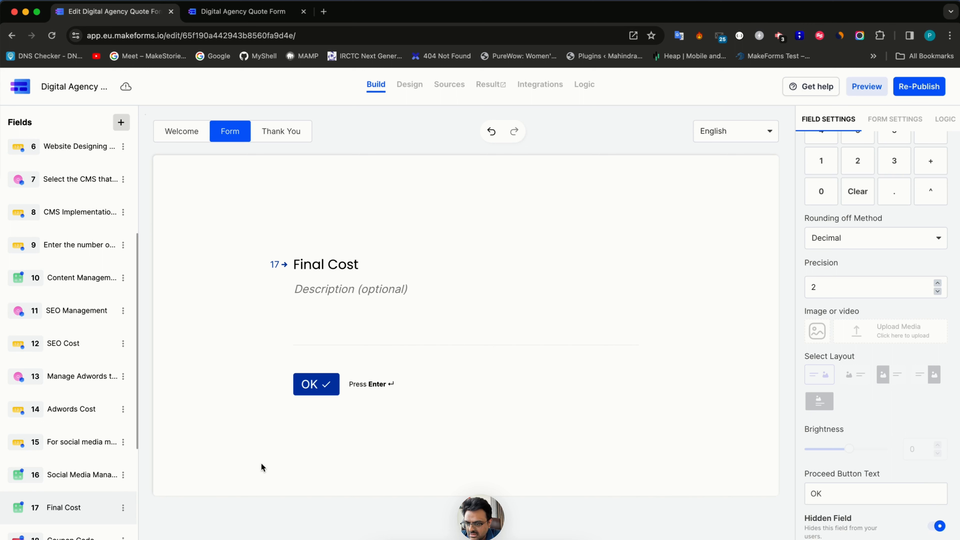
- Hide the Discount %, Discount to be given and Total after discount fields
left_click(99, 534)
scroll(76, 480, "down", 3)
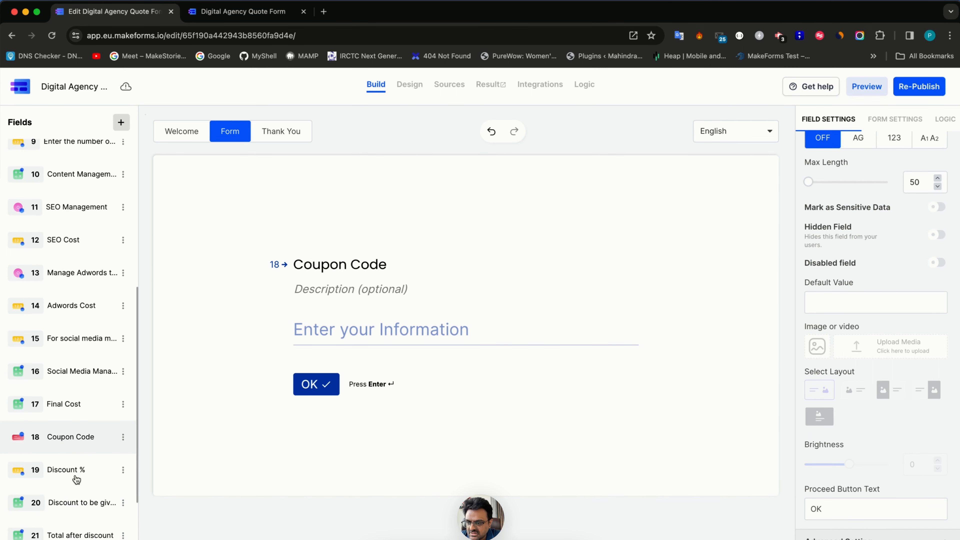
left_click(77, 478)
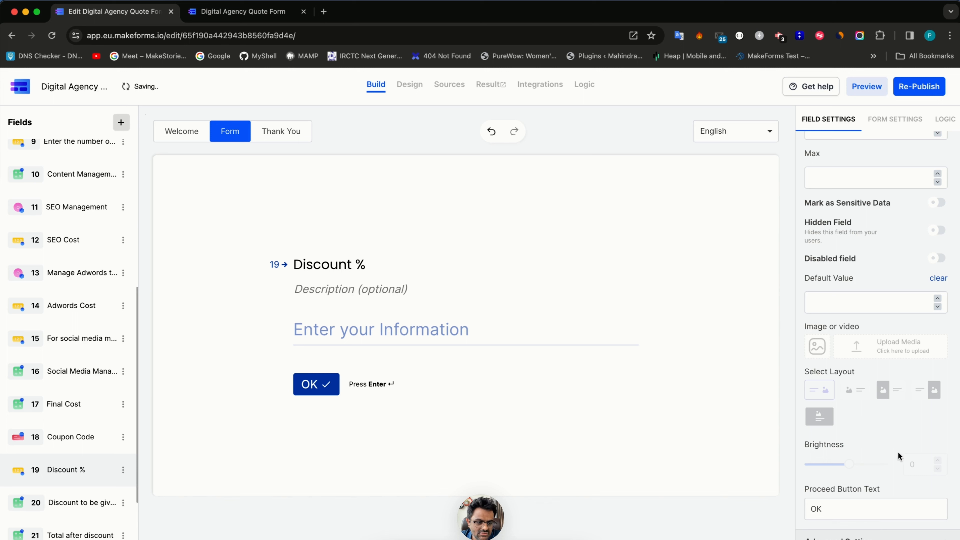
left_click(938, 230)
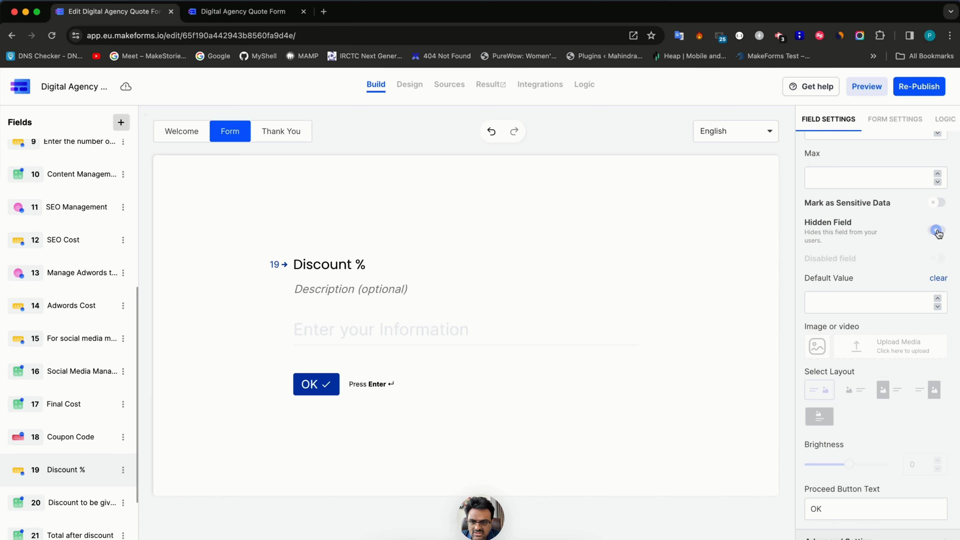
left_click(85, 508)
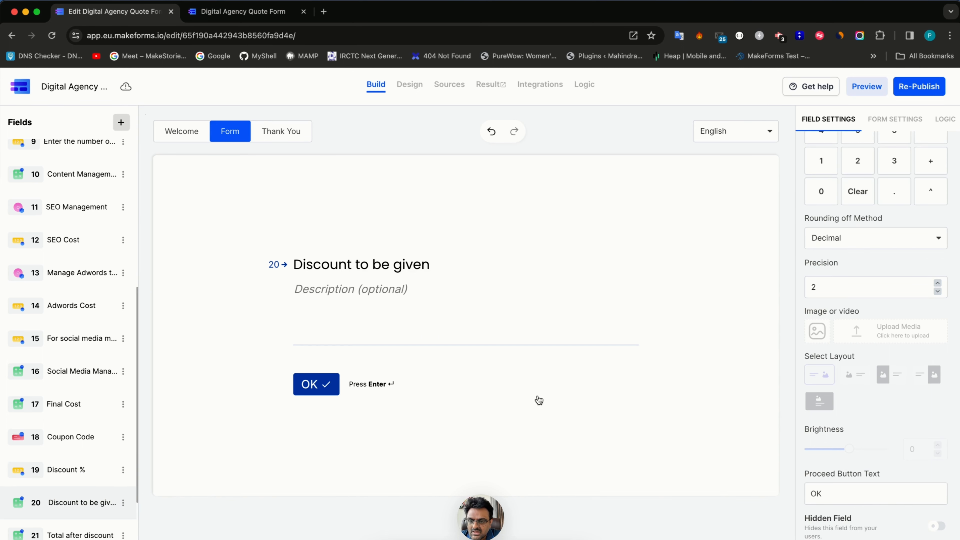
left_click(937, 526)
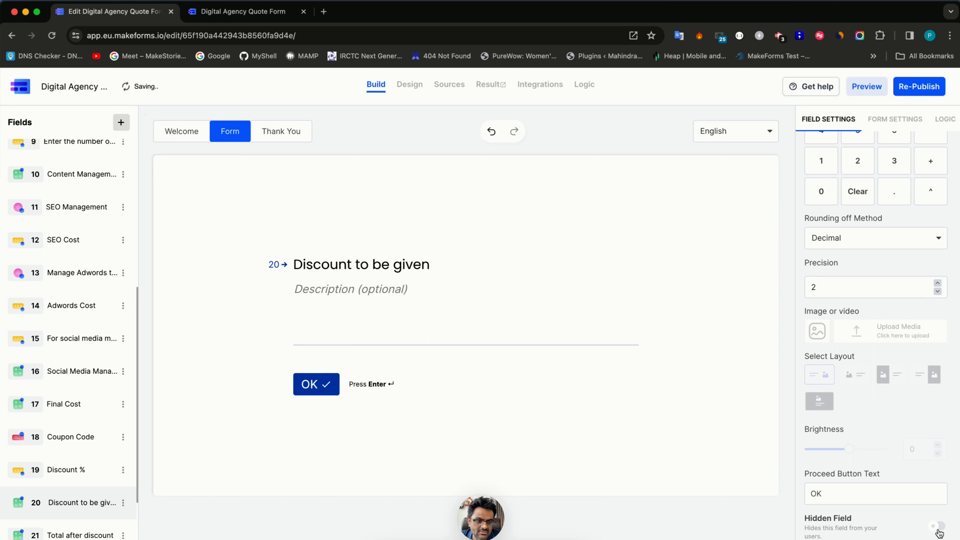
left_click(90, 535)
left_click(936, 526)
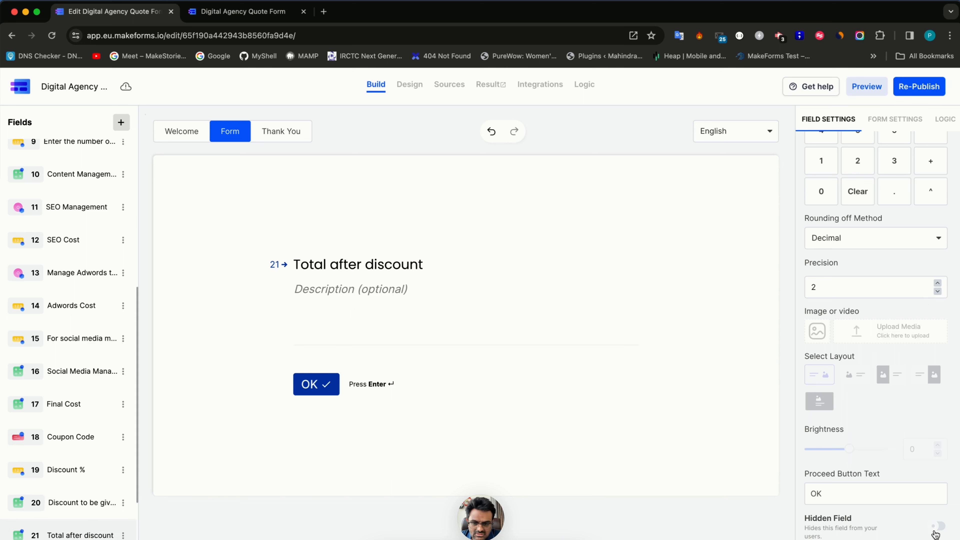
scroll(116, 471, "down", 3)
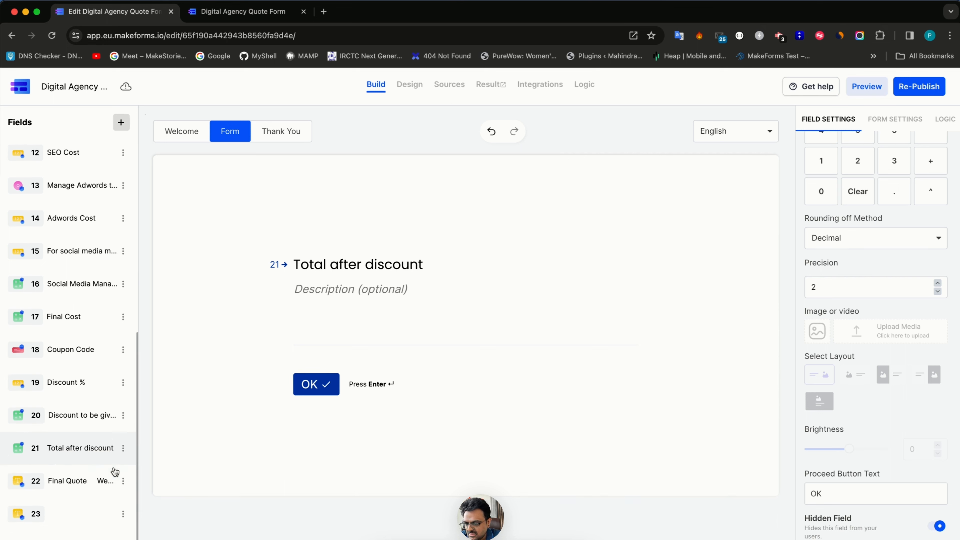
left_click(86, 478)
- Delete the blank lines in the Final Quote service list and the stray dash under the first divider
left_click(326, 244)
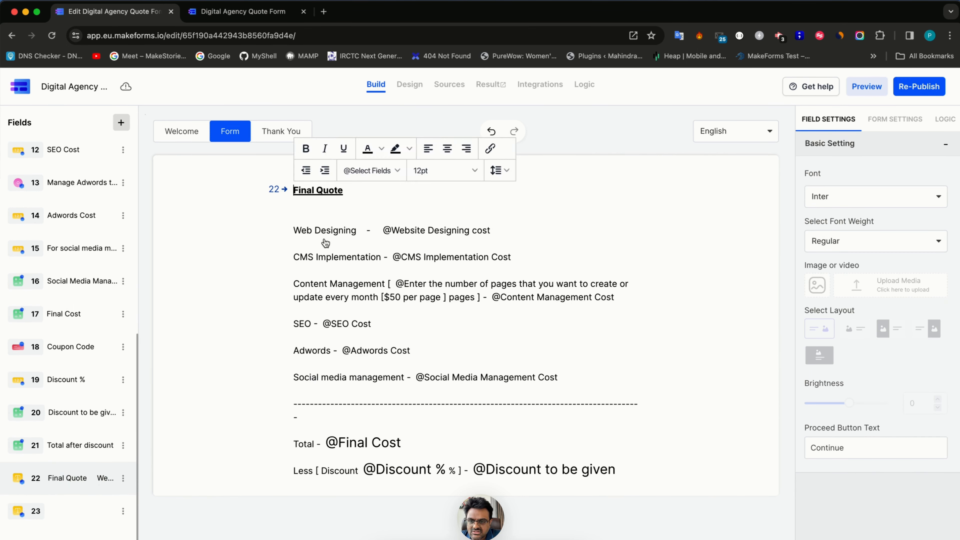
key("BackSpace")
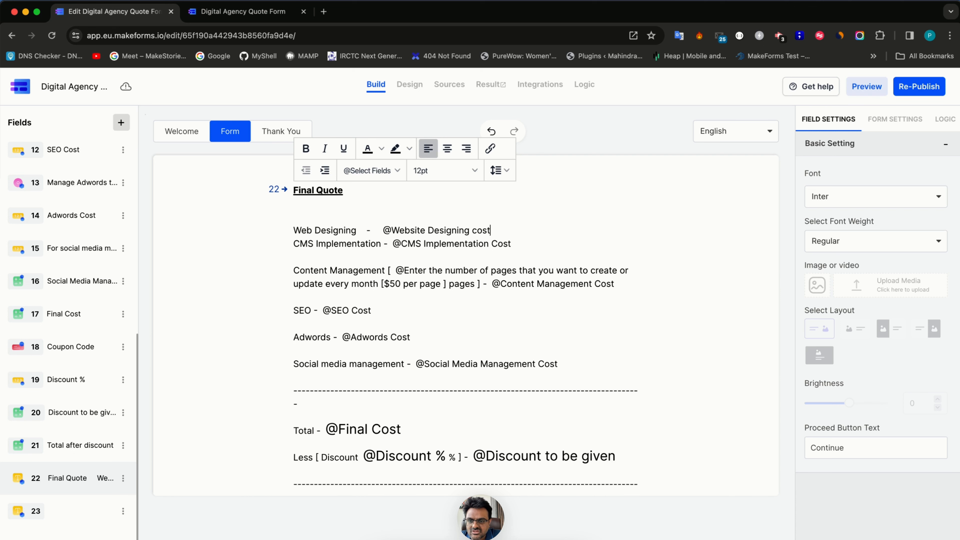
left_click(297, 263)
key("BackSpace")
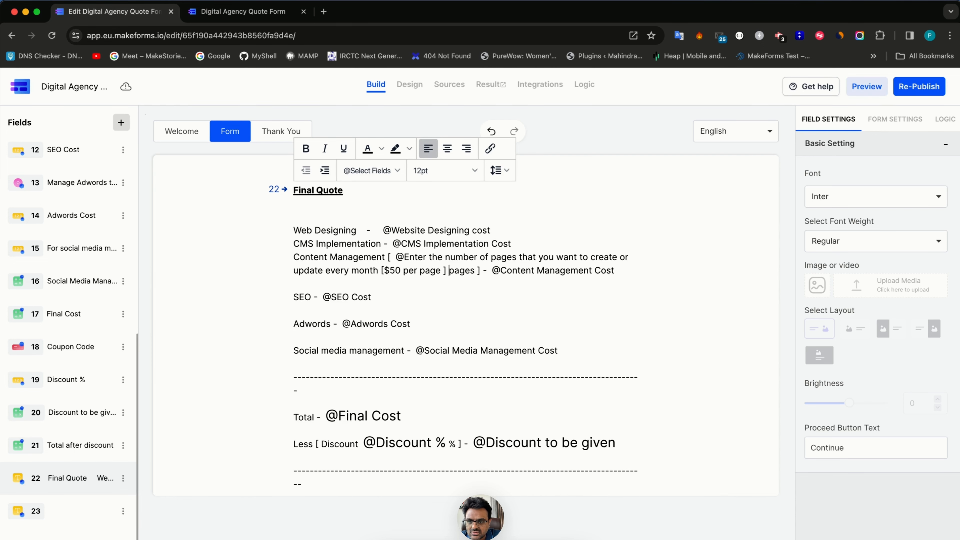
key("BackSpace")
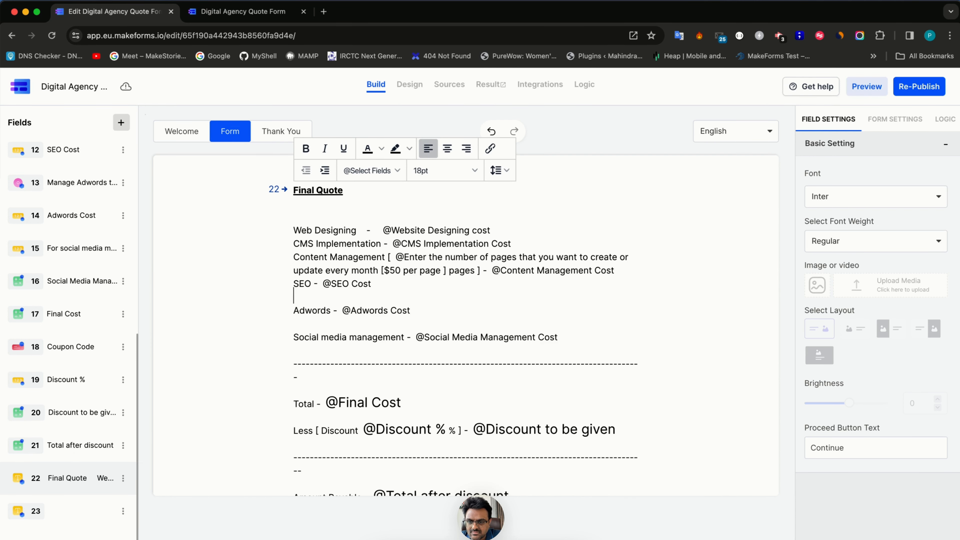
key("BackSpace")
key("BackSpace")
key("Down")
key("Down")
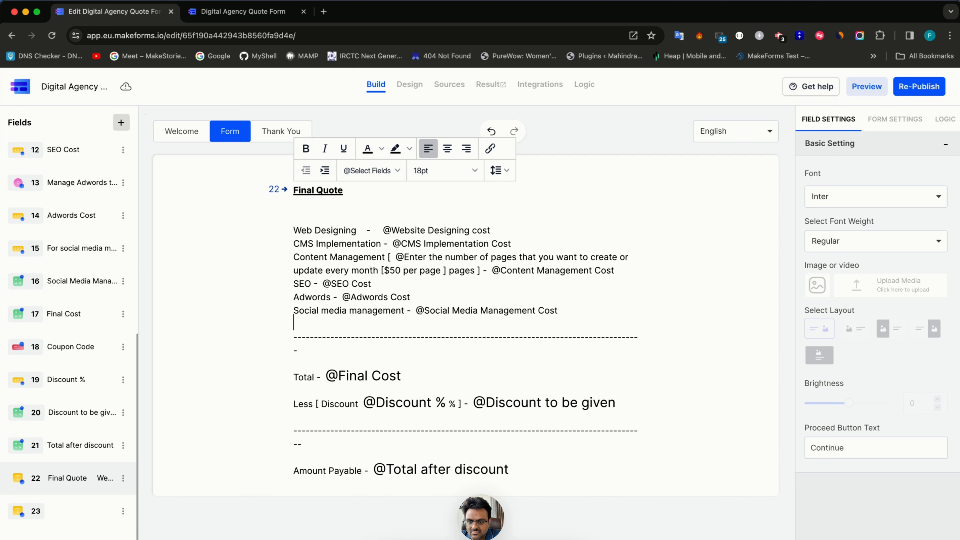
key("BackSpace")
key("BackSpace")
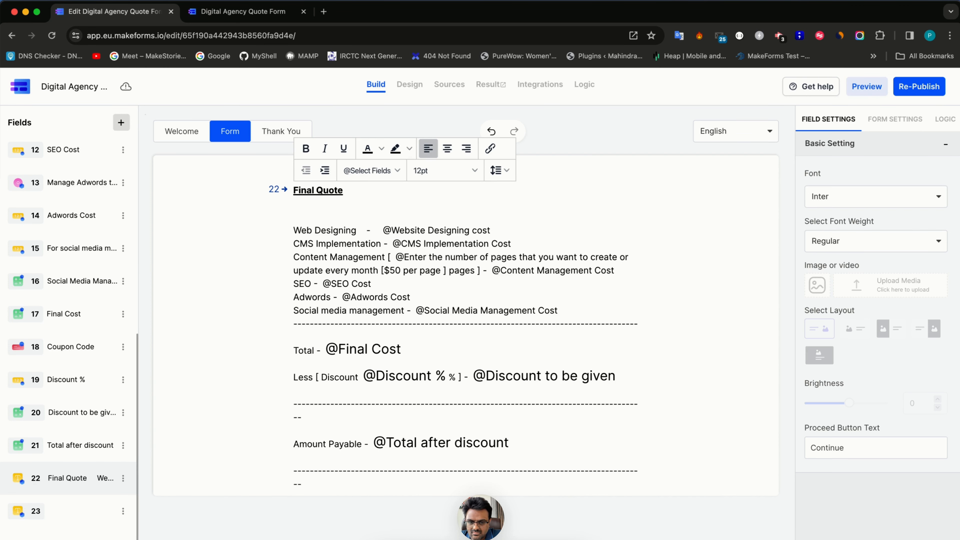
key("BackSpace")
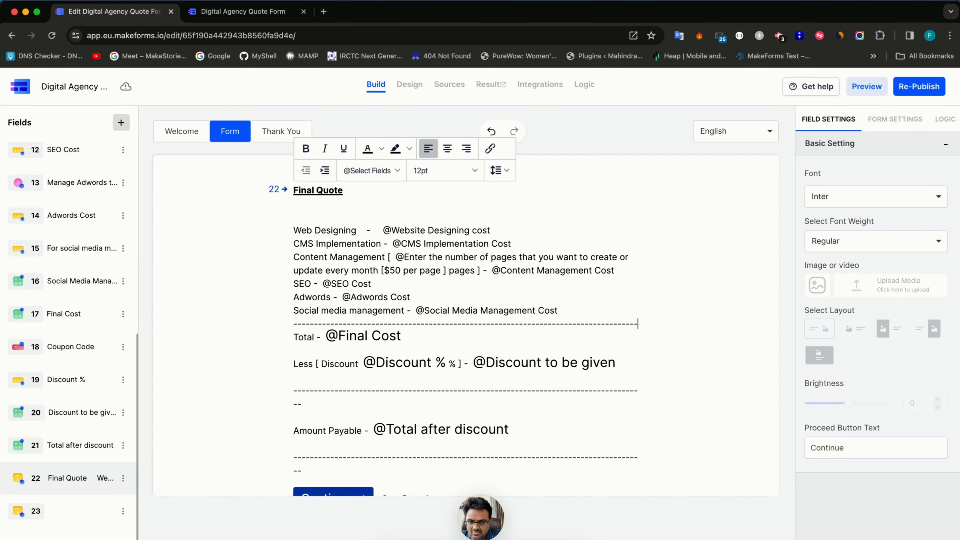
- Remove the blank lines and stray dashes around the totals, second divider and Amount Payable
key("Delete")
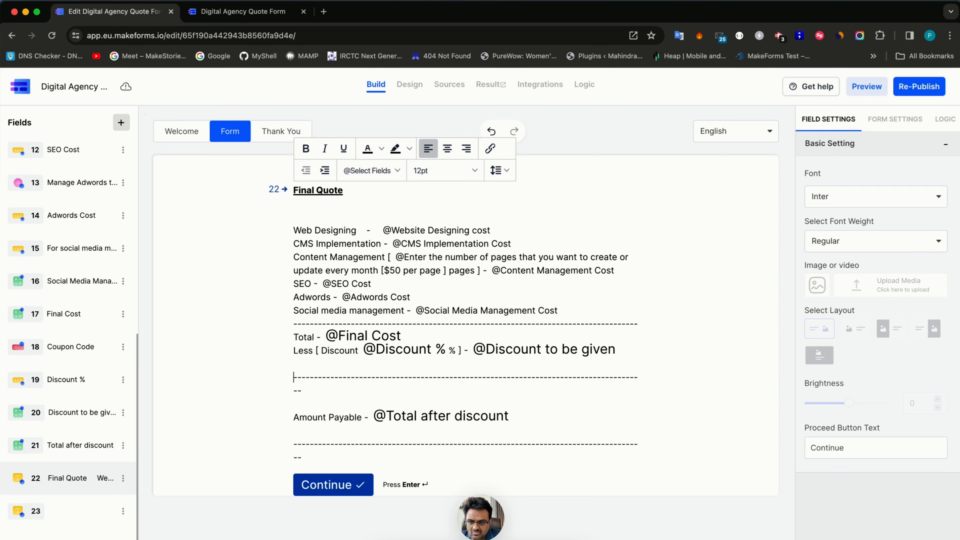
key("BackSpace")
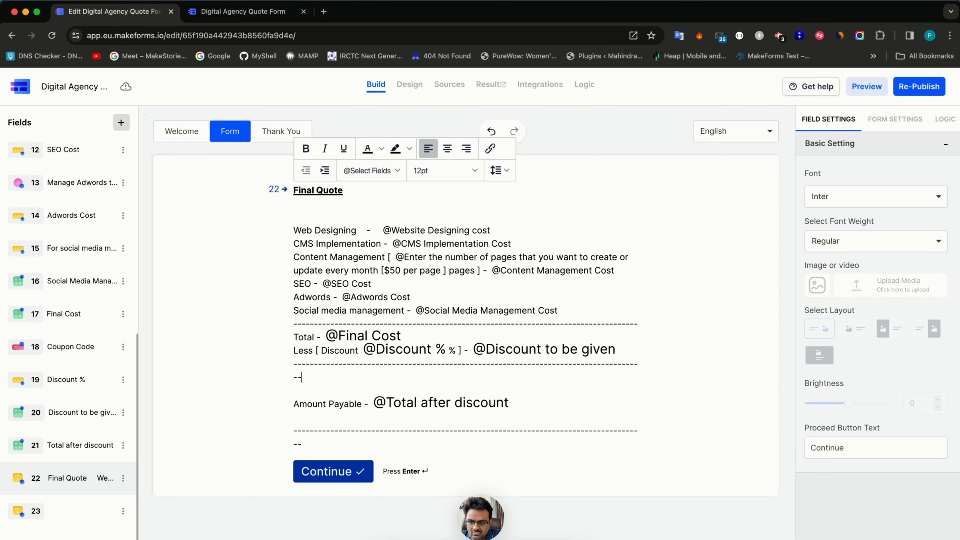
key("BackSpace")
key("BackSpace")
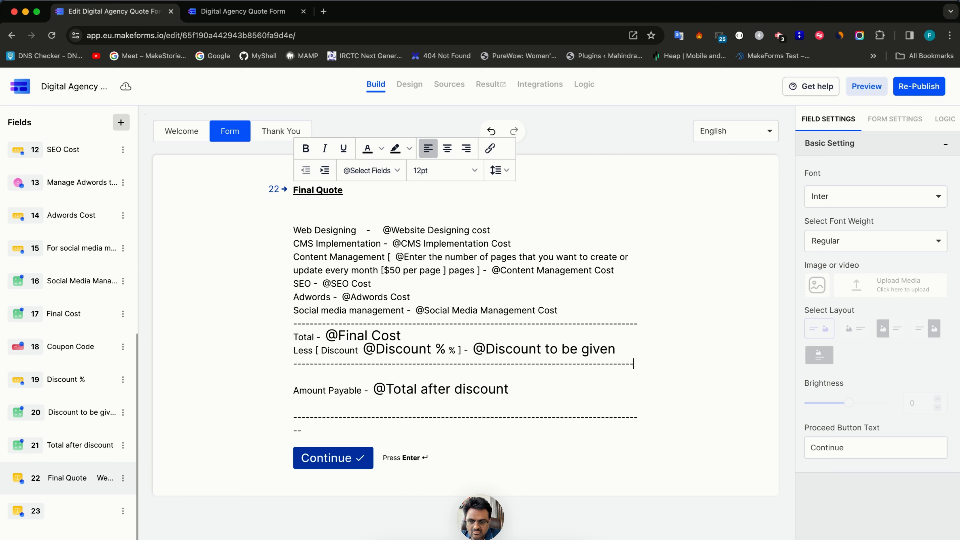
key("BackSpace")
key("Down")
key("Down")
key("BackSpace")
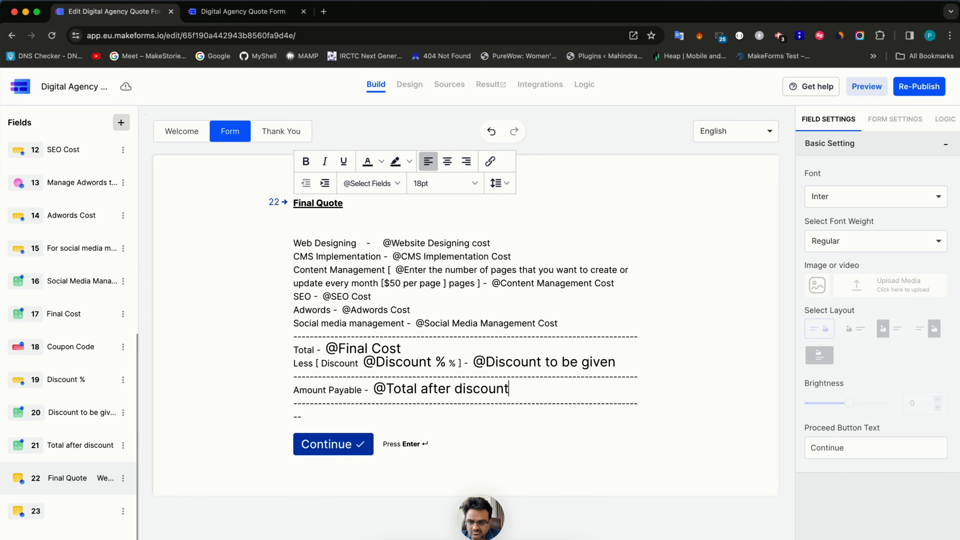
key("Down")
key("Down")
key("BackSpace")
- Keep the whole Final Quote summary at 12pt and re-publish the form
key("ctrl+a")
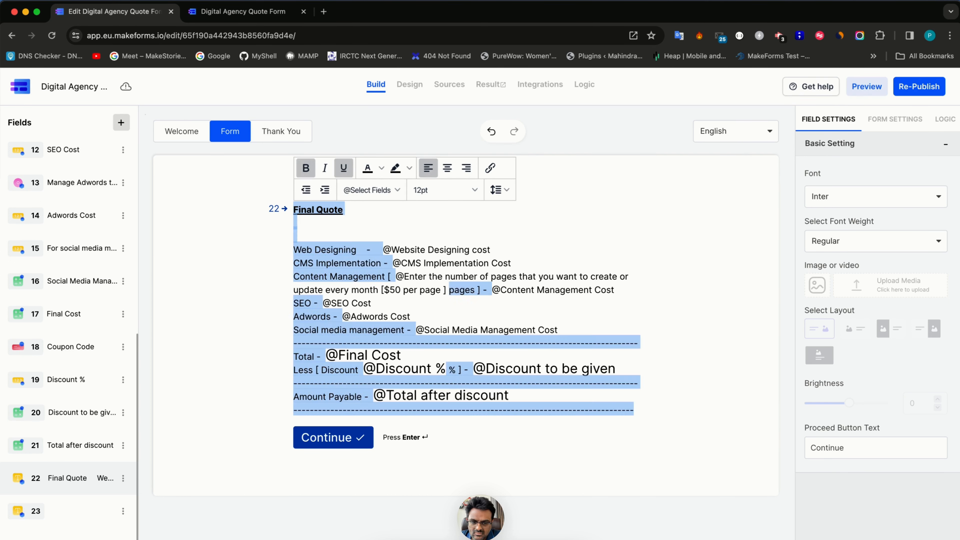
left_click(431, 196)
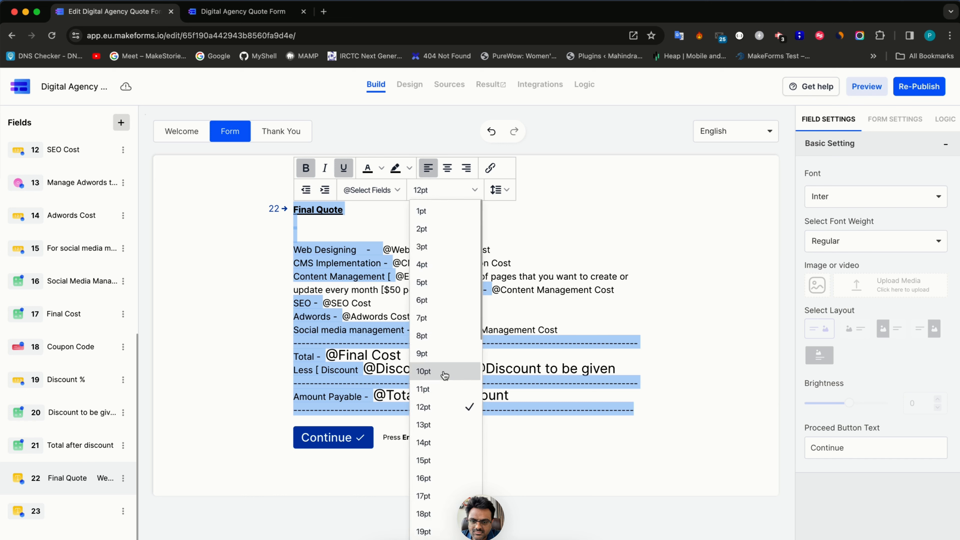
left_click(429, 403)
left_click(467, 238)
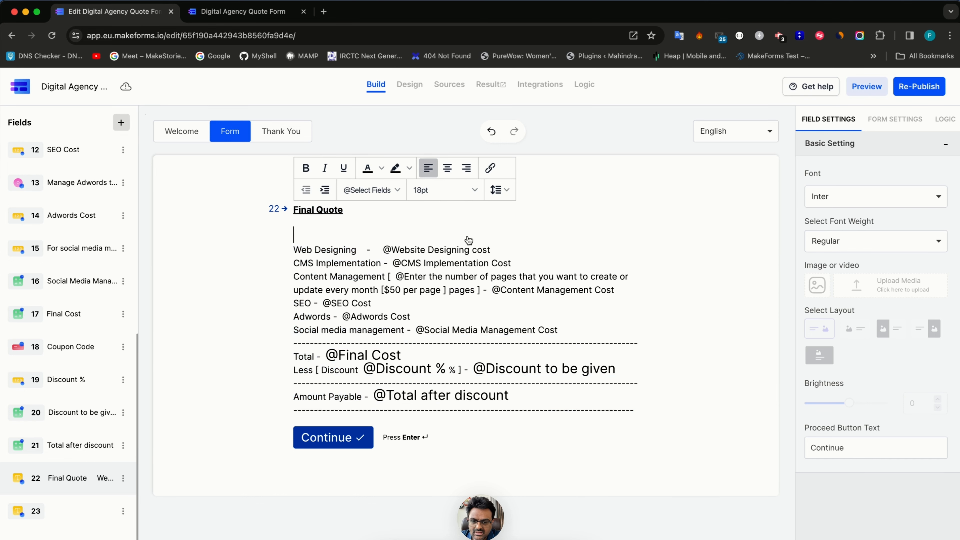
left_click(919, 86)
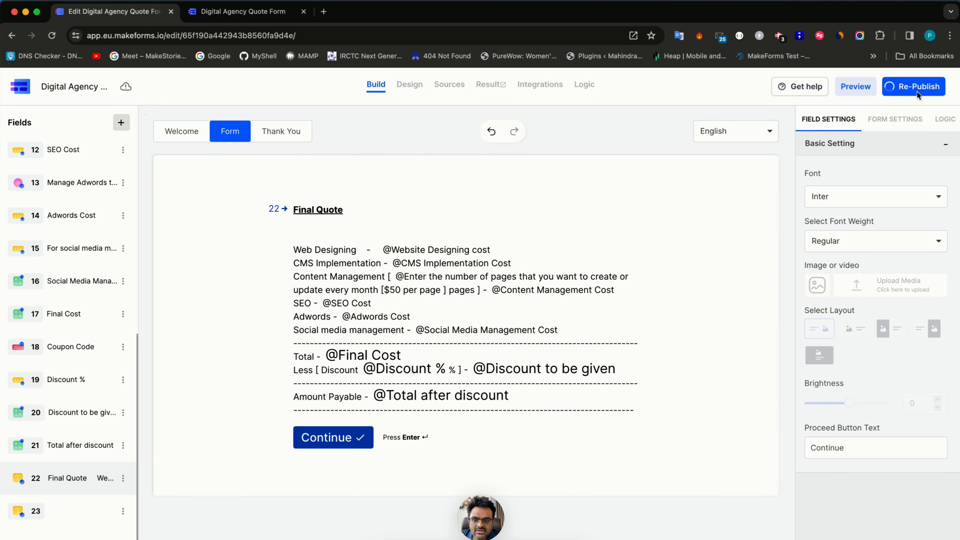
- On the live form, enter a test email and phone number
left_click(279, 11)
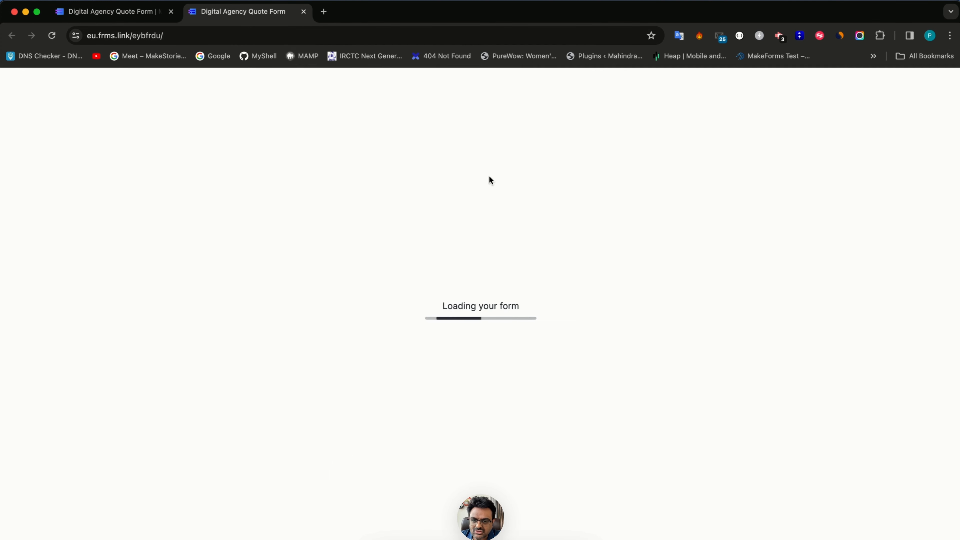
type("P")
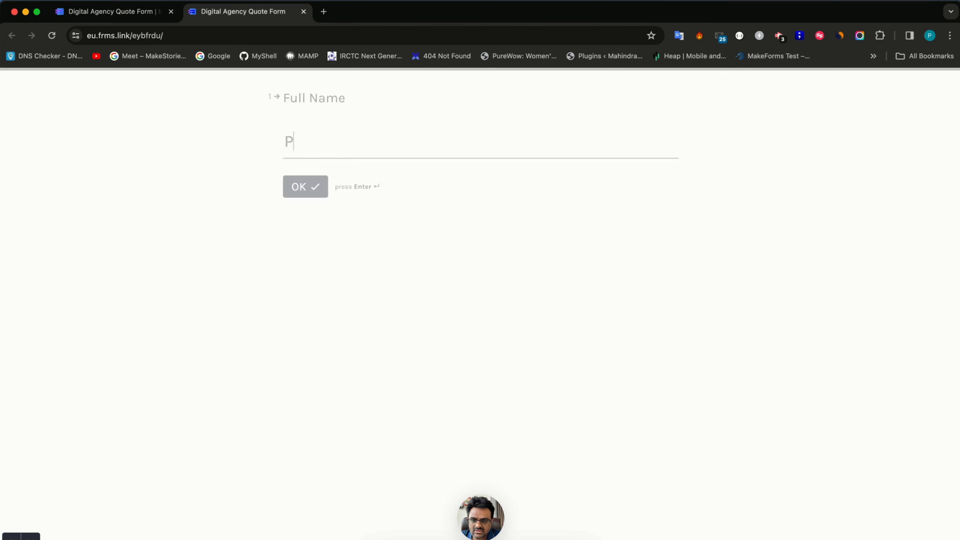
type("G")
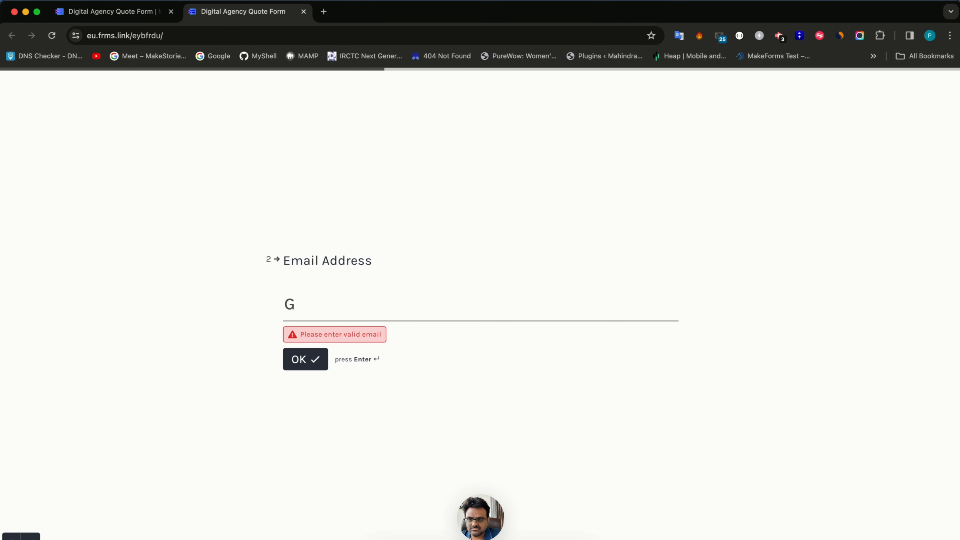
key("BackSpace")
type("oprati")
key("super+a")
type("p")
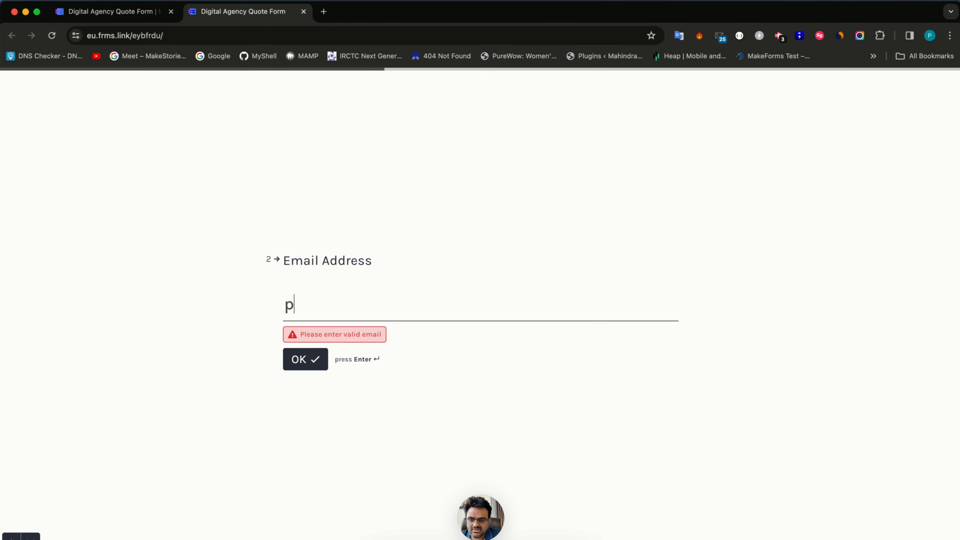
type("@g.com")
key("Return")
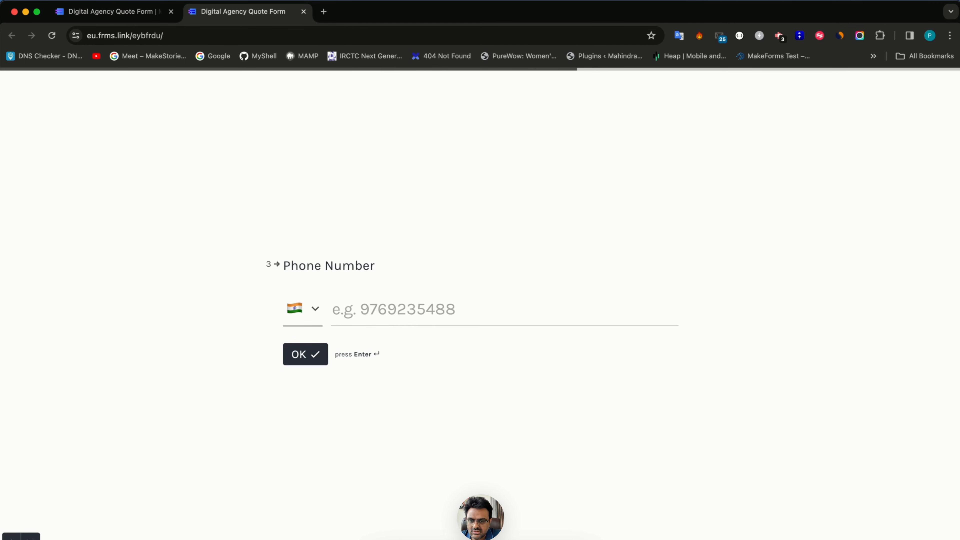
type("888888888")
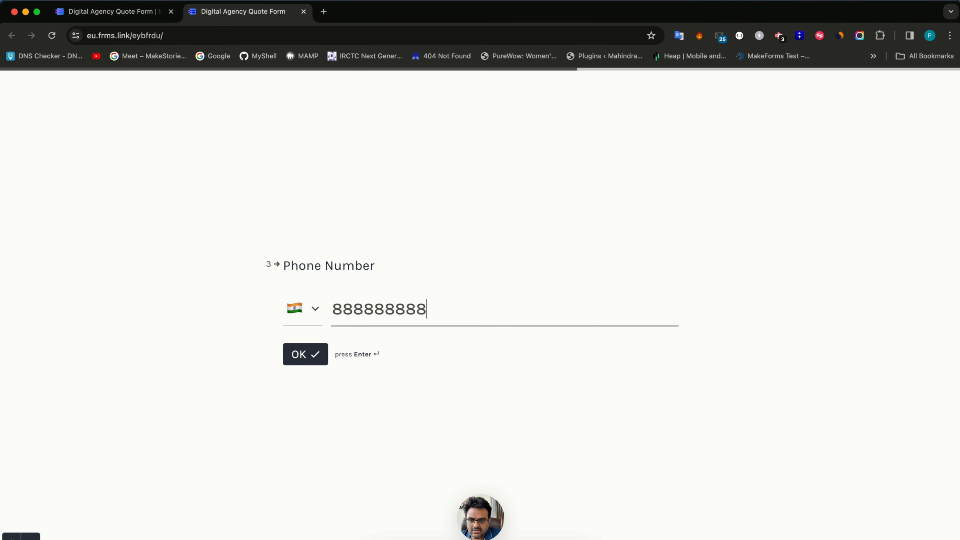
key("Return")
- Select Website Designing, CMS Implementation and Content Management, with 5 pages, Drupal and 5 monthly pages
key("a")
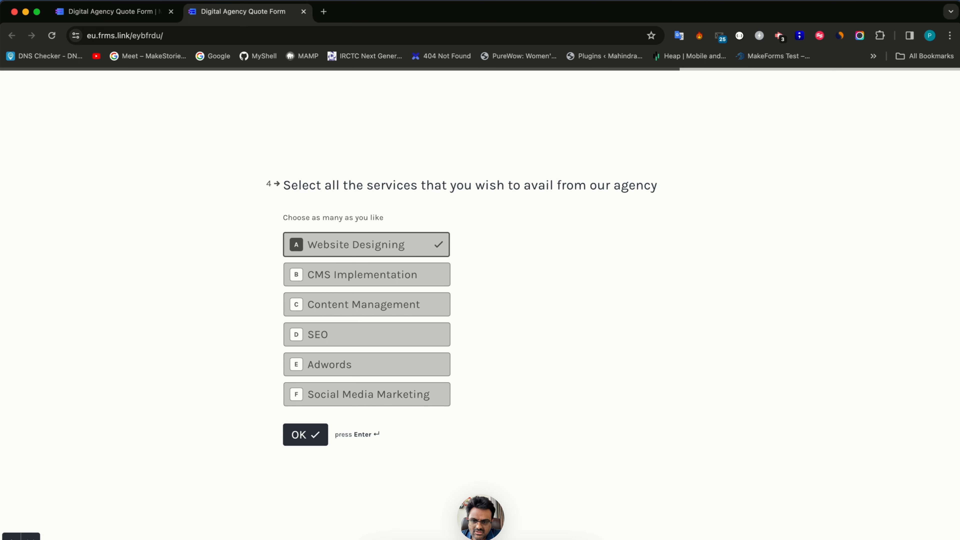
key("b")
key("c")
key("Return")
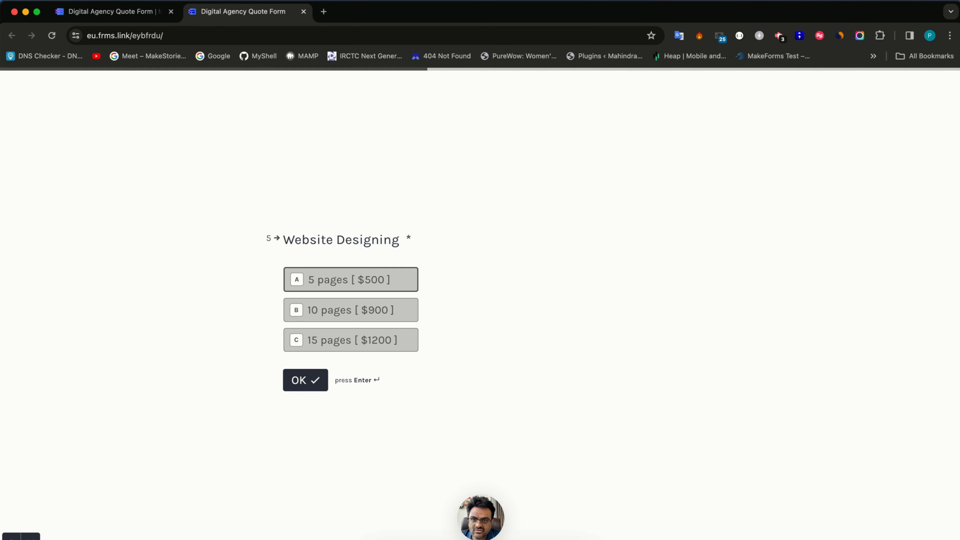
key("a")
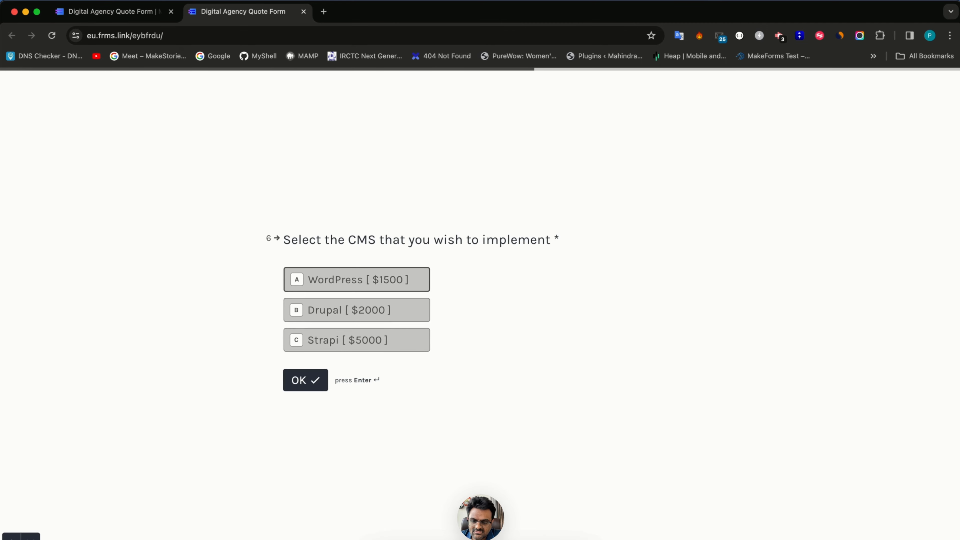
key("b")
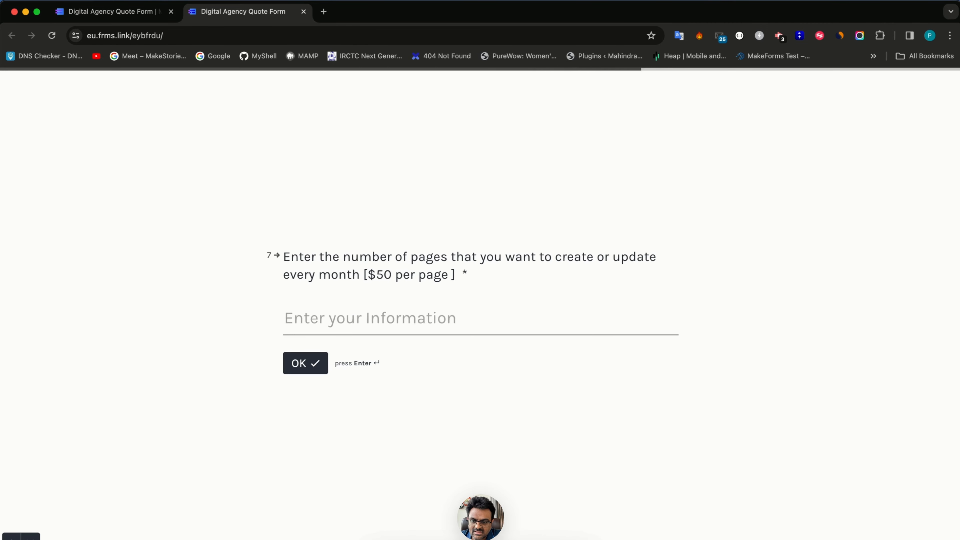
type("5")
key("Return")
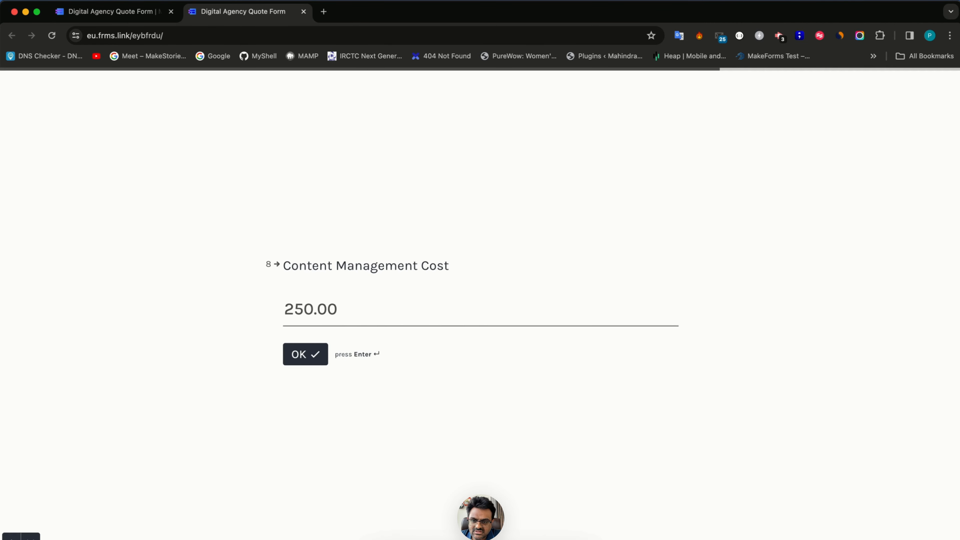
key("Return")
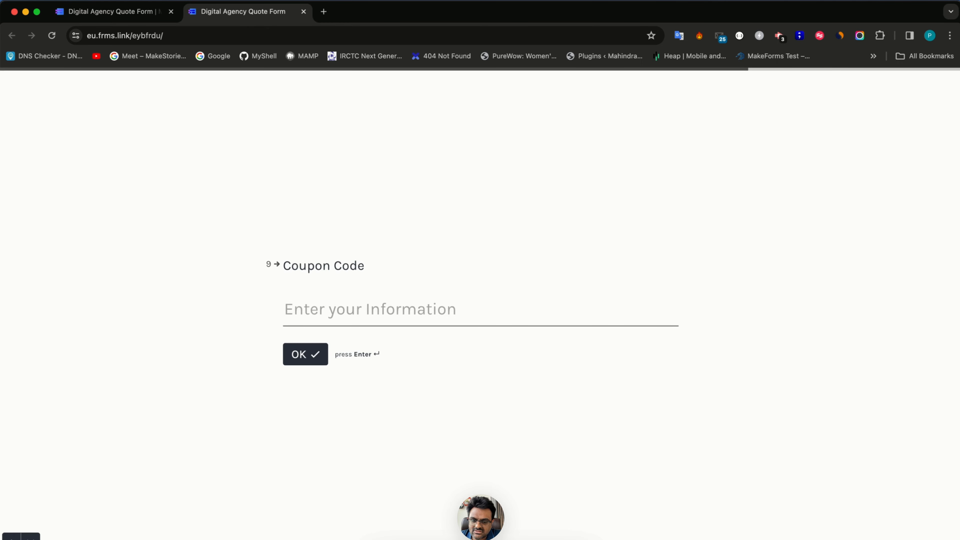
- Apply coupon 15off, confirm 2337.50 payable on the Final Quote, and return to the builder
type("15off")
key("Return")
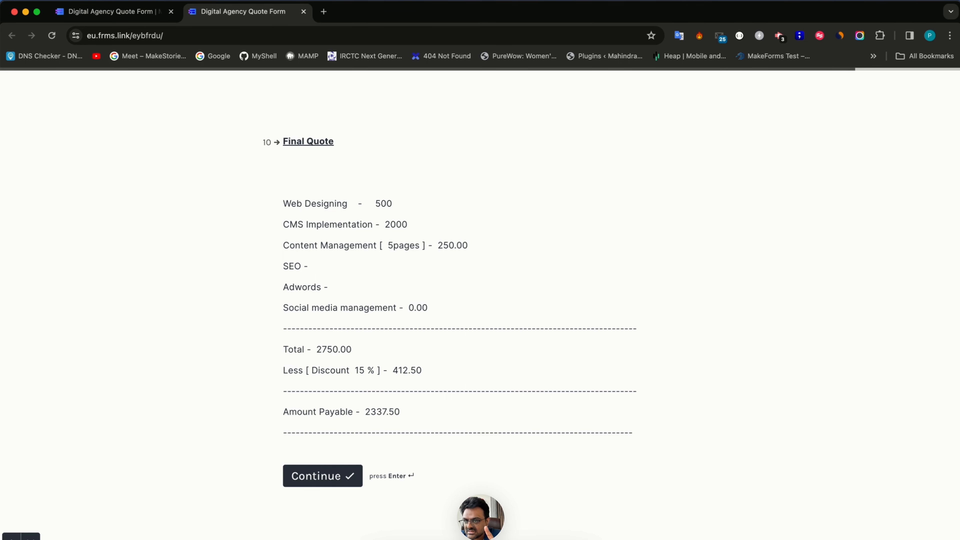
key("ctrl+shift+Tab")
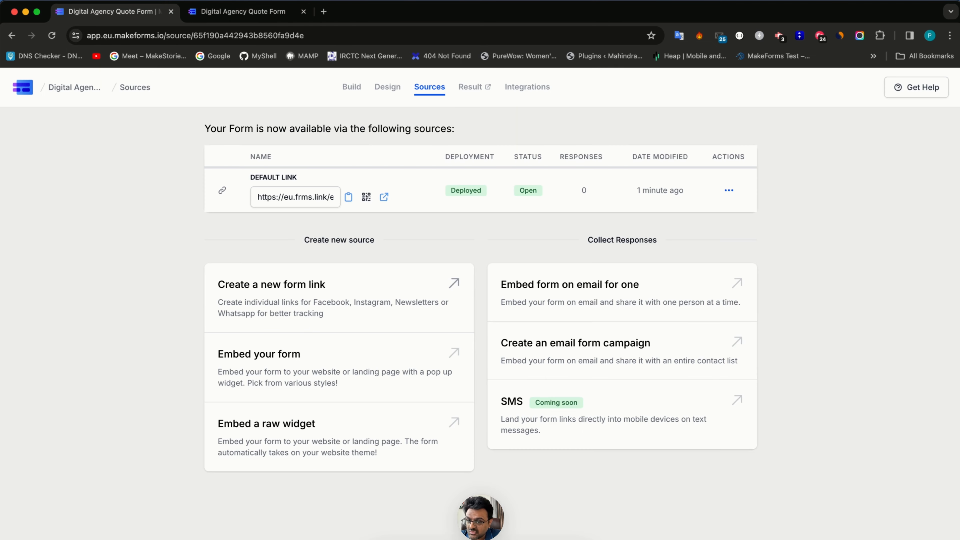
- Reopen the quote form in Build and switch on Enable Payments in Form Settings
left_click(351, 87)
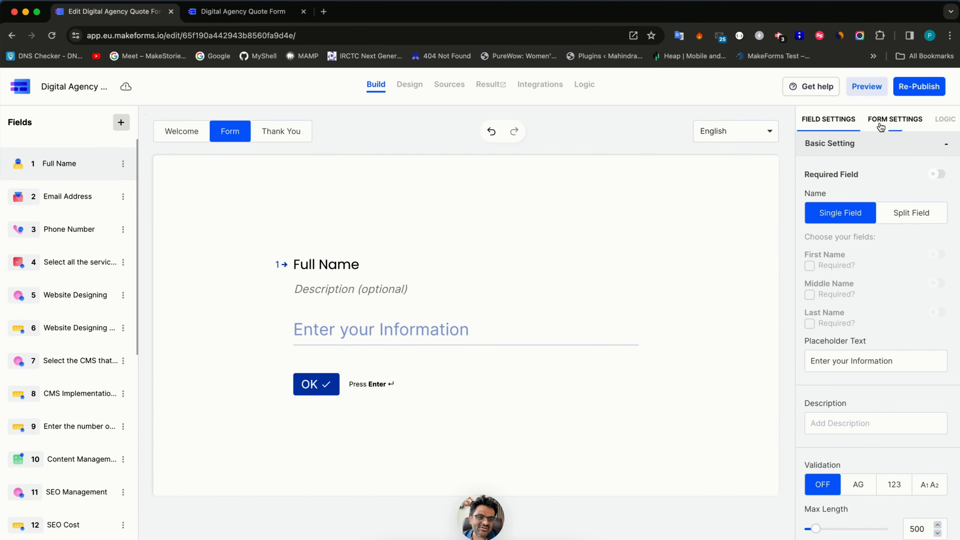
left_click(881, 127)
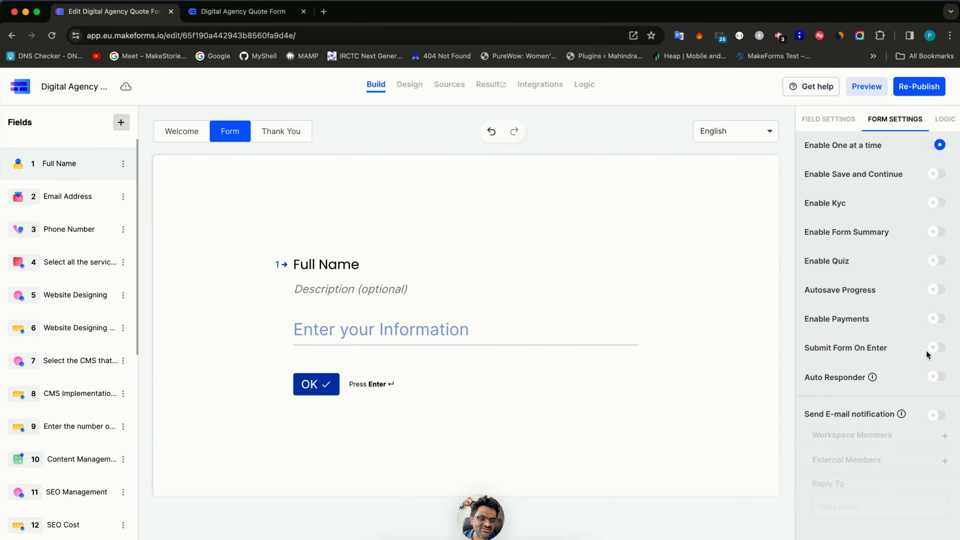
left_click(934, 320)
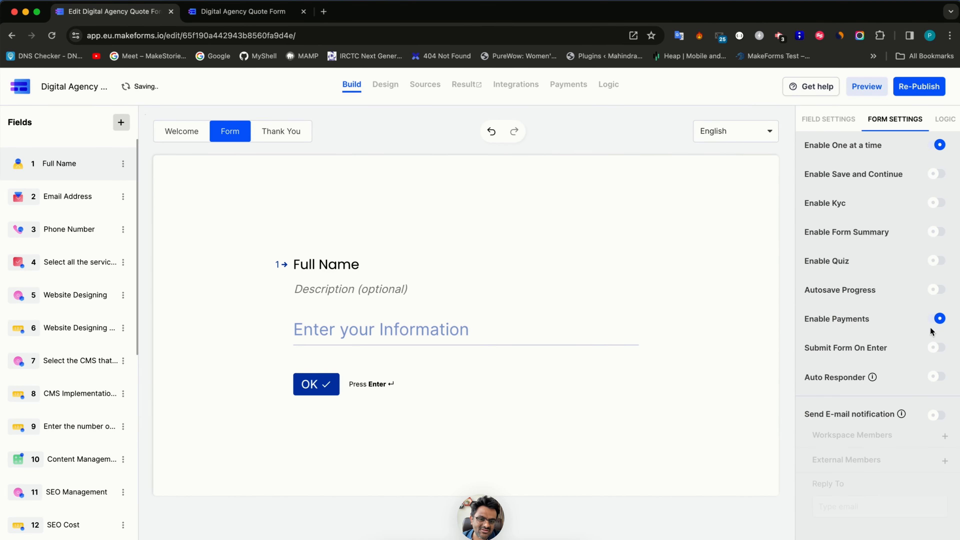
- Set payments to the Stripe test connection in USD, charging the Total after discount field
left_click(565, 87)
left_click(495, 195)
left_click(518, 236)
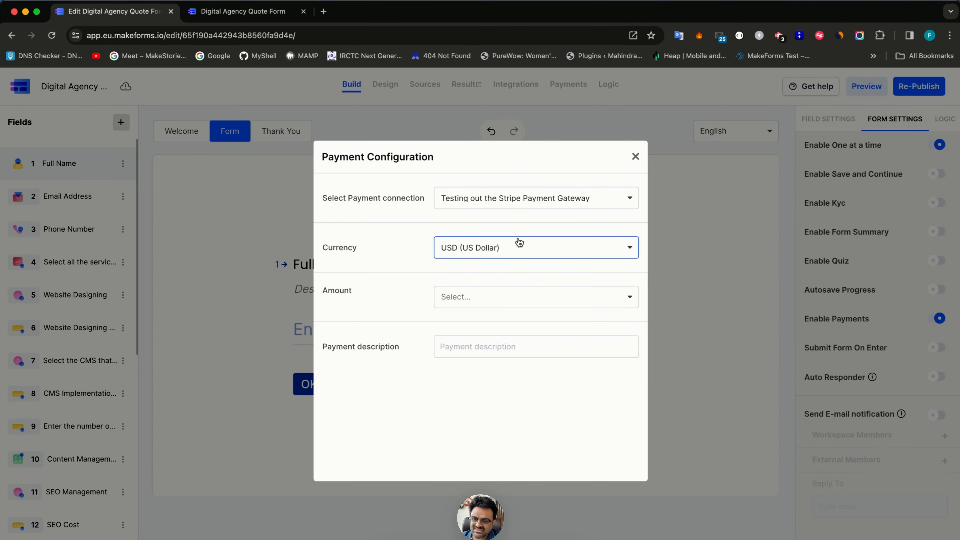
left_click(519, 242)
left_click(366, 249)
left_click(479, 300)
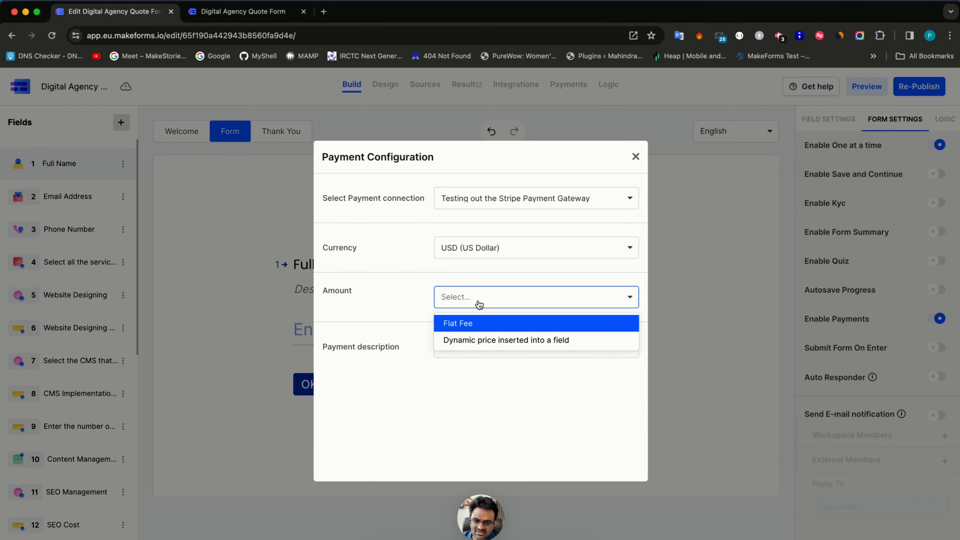
left_click(480, 333)
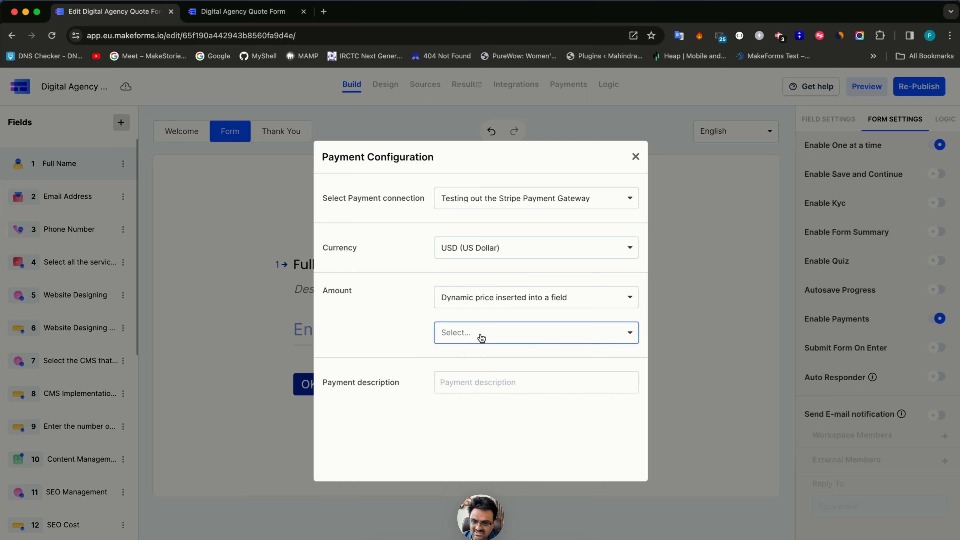
left_click(479, 339)
scroll(484, 431, "down", 5)
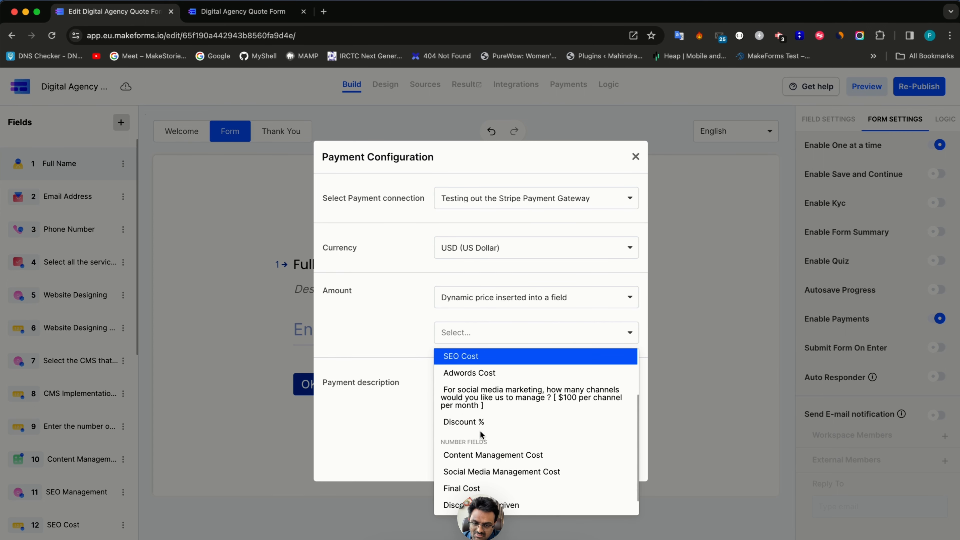
left_click(486, 500)
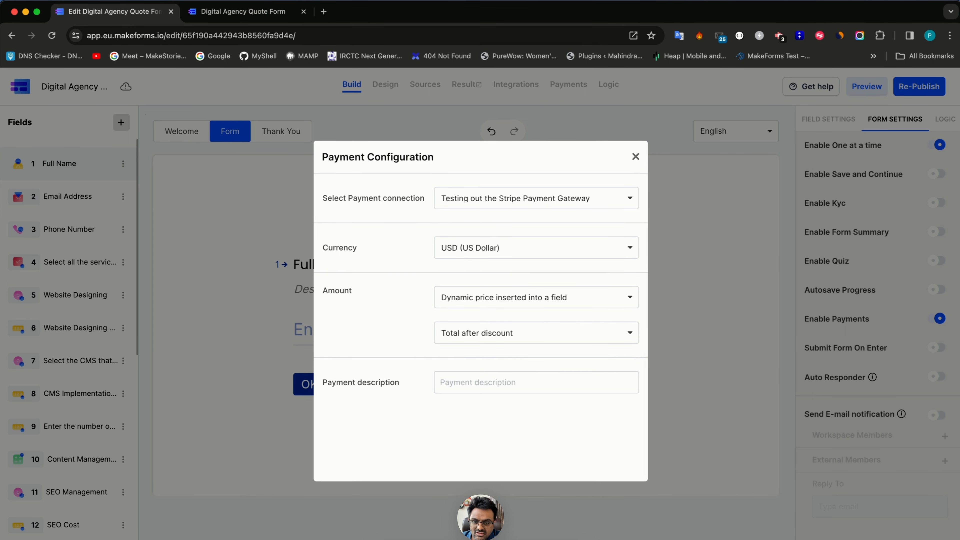
- Set the payment description to 'MakeForms Agency Price' and save the payment settings
left_click(489, 381)
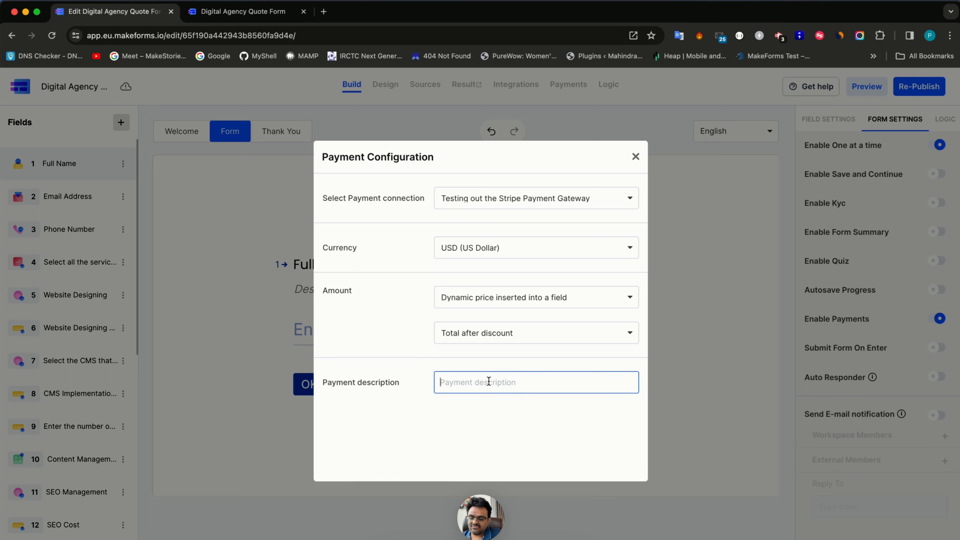
type("MakeFor")
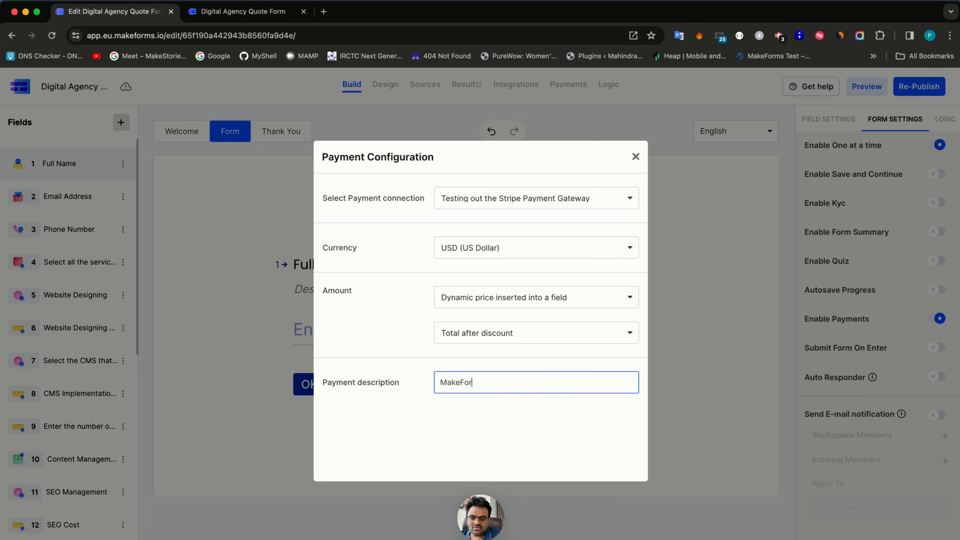
type("ms Agency Quote")
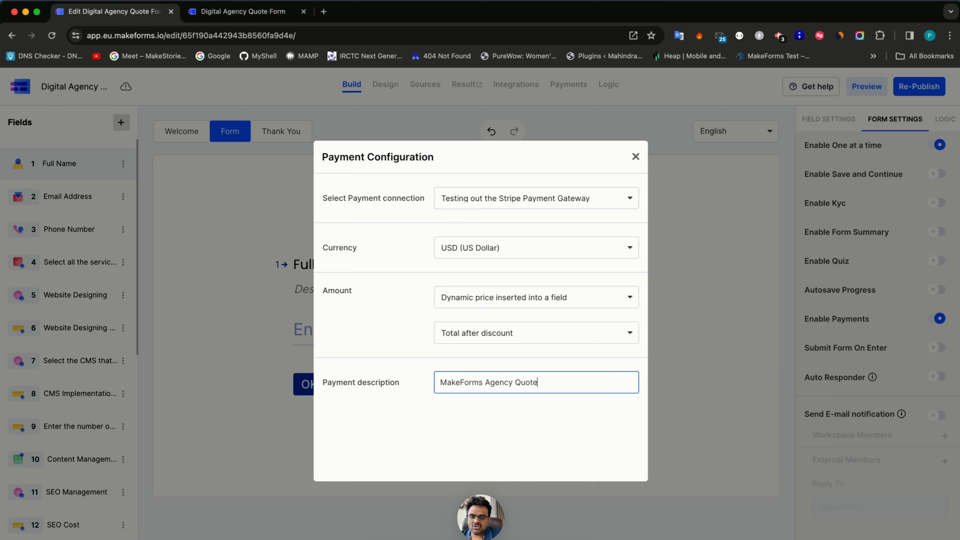
key("alt+shift+Left")
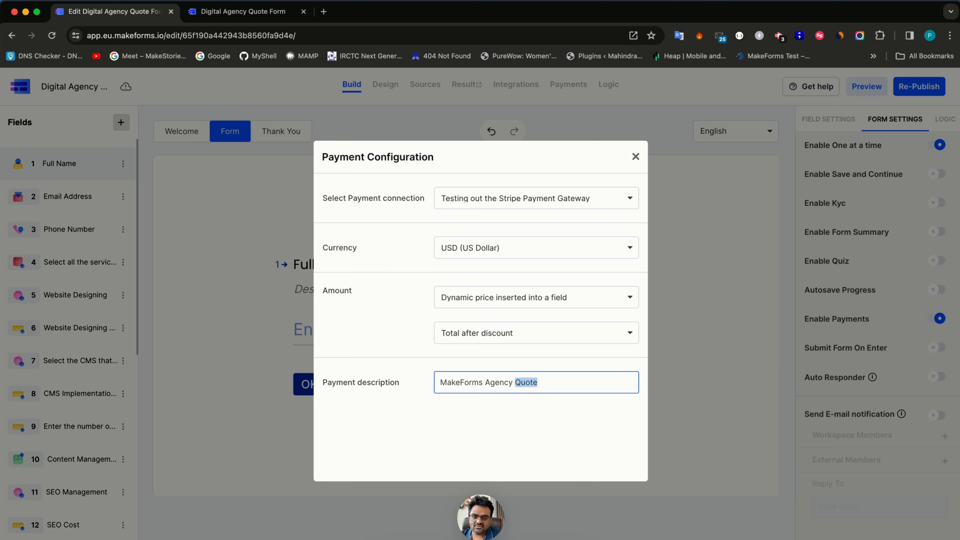
key("BackSpace")
type("P")
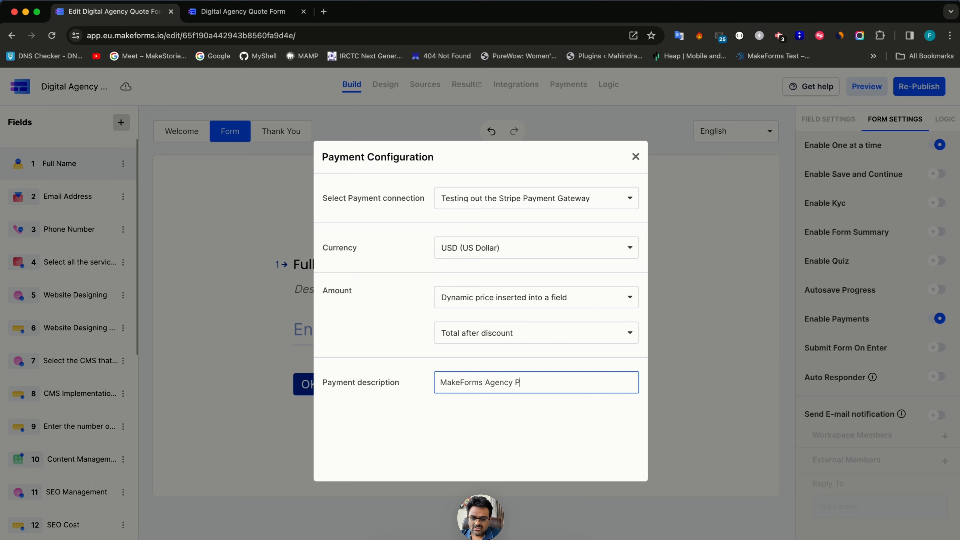
type("rice")
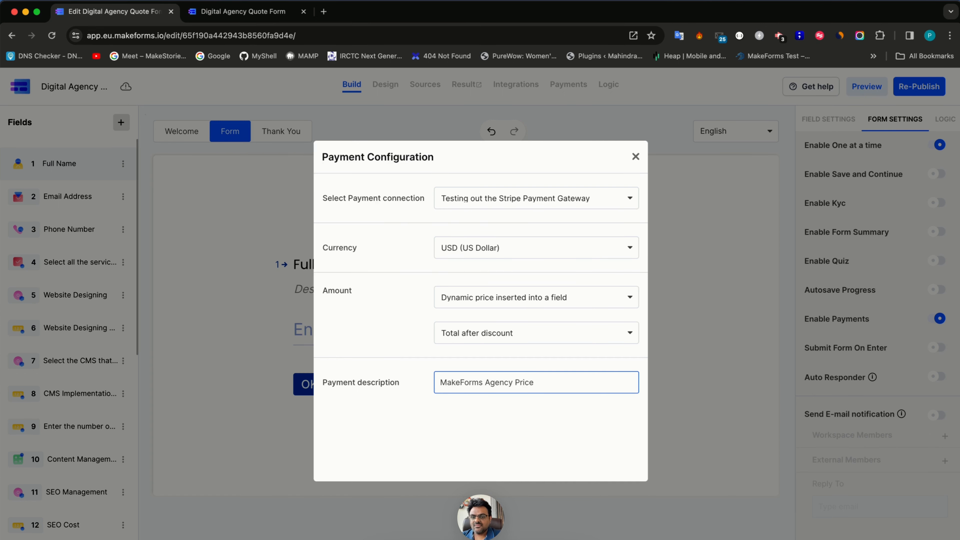
left_click(635, 157)
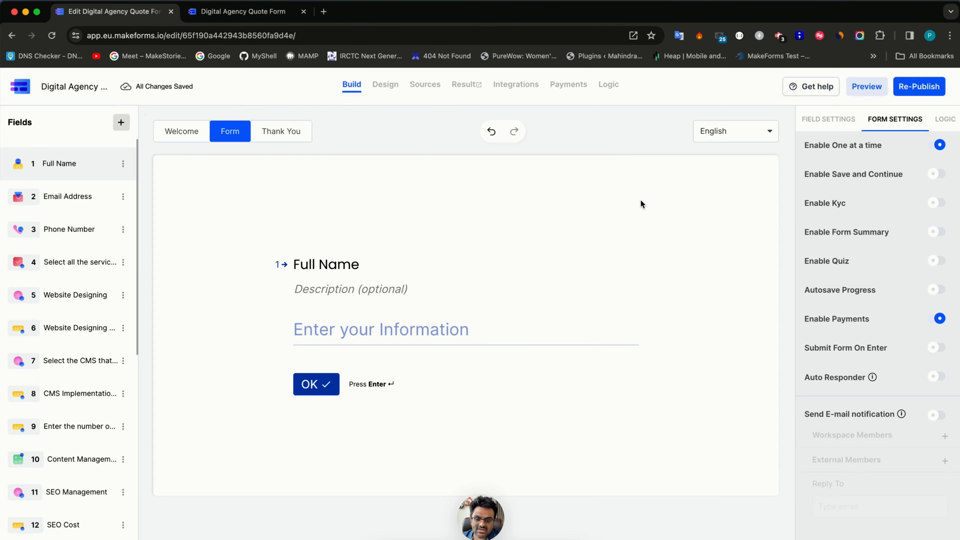